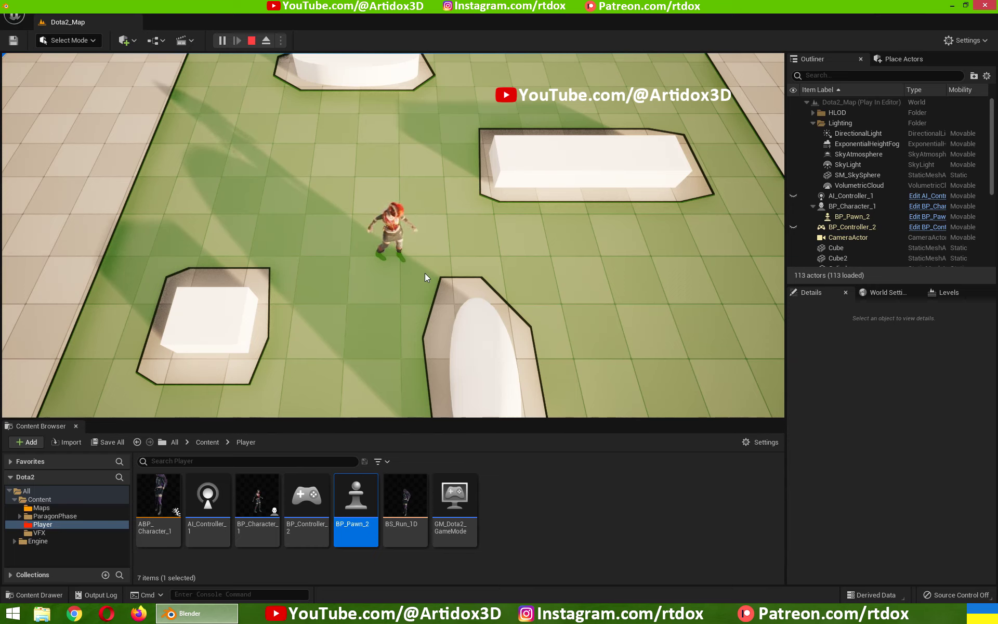
- Send the character running to several ground spots, including up and to the left
mouse_move(160, 493)
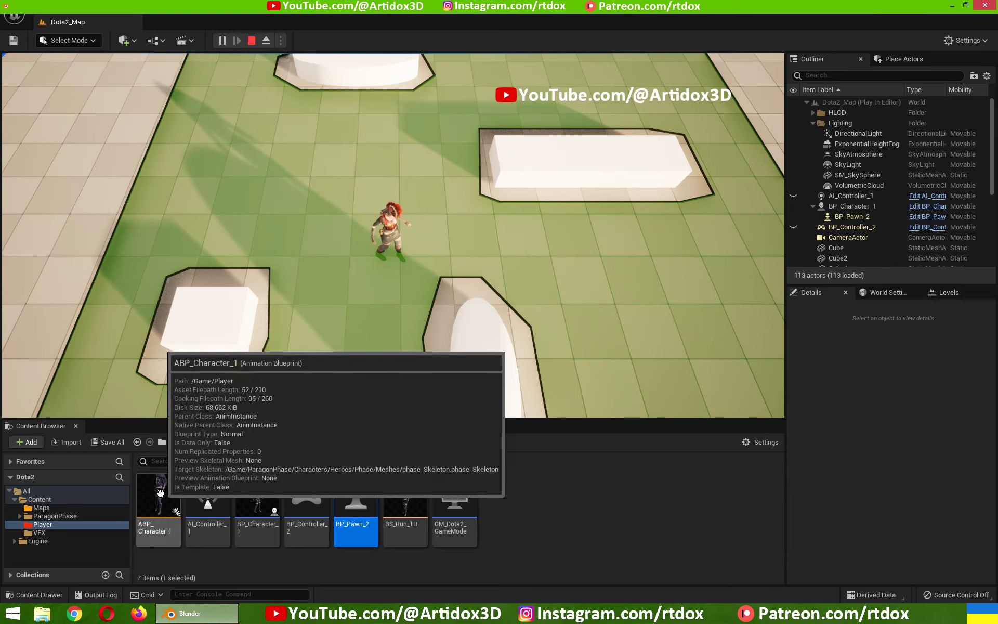
mouse_move(260, 494)
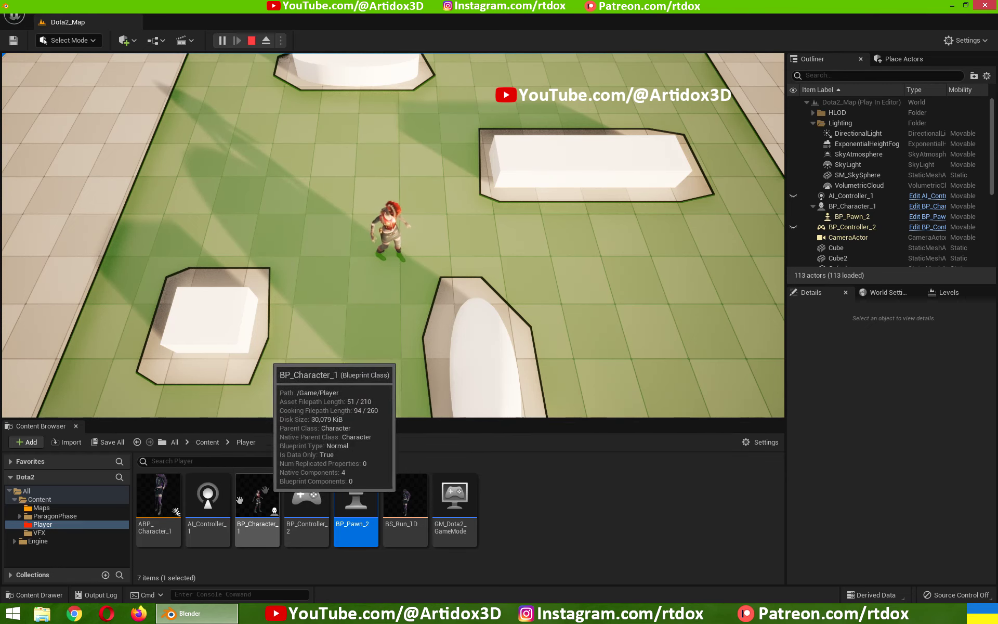
mouse_move(216, 500)
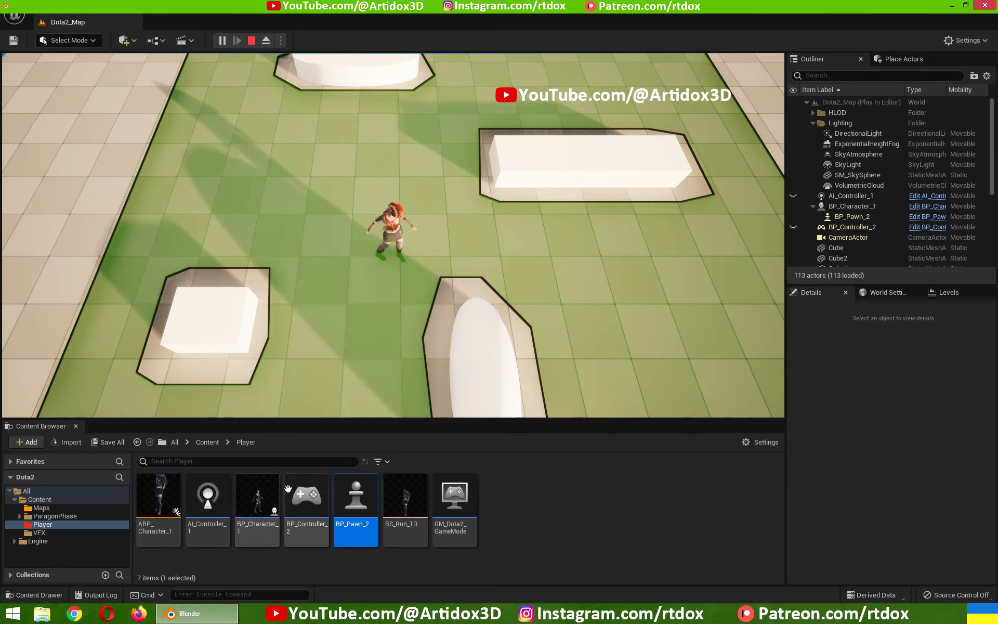
mouse_move(314, 496)
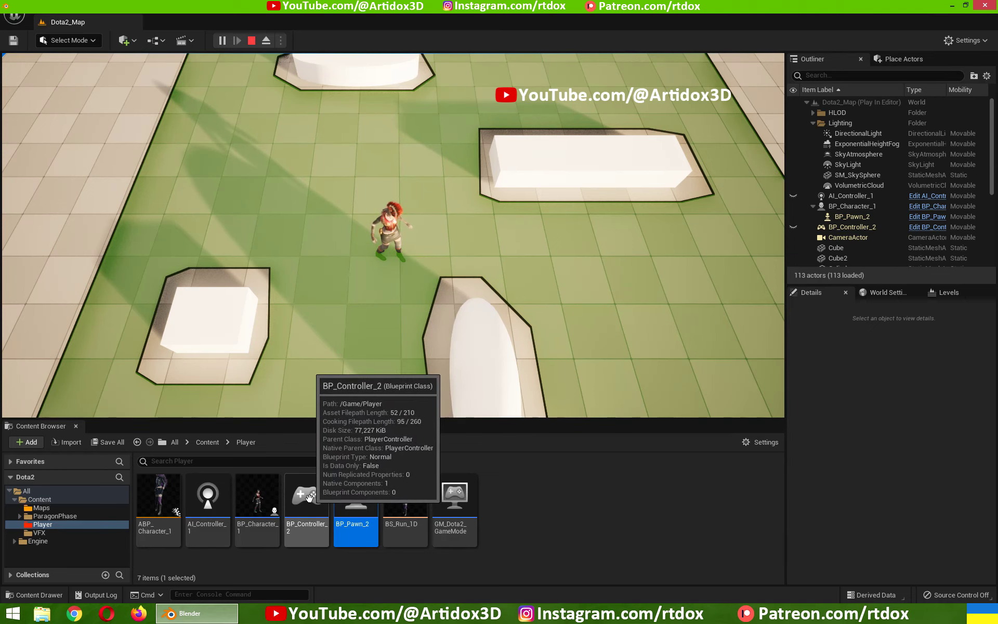
mouse_move(365, 495)
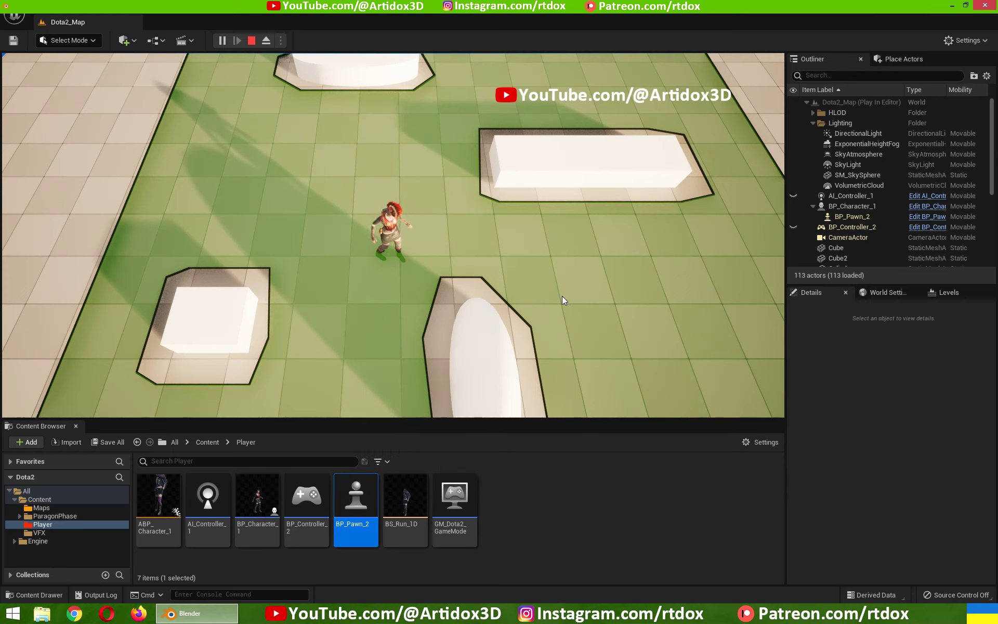
click(511, 241)
click(478, 316)
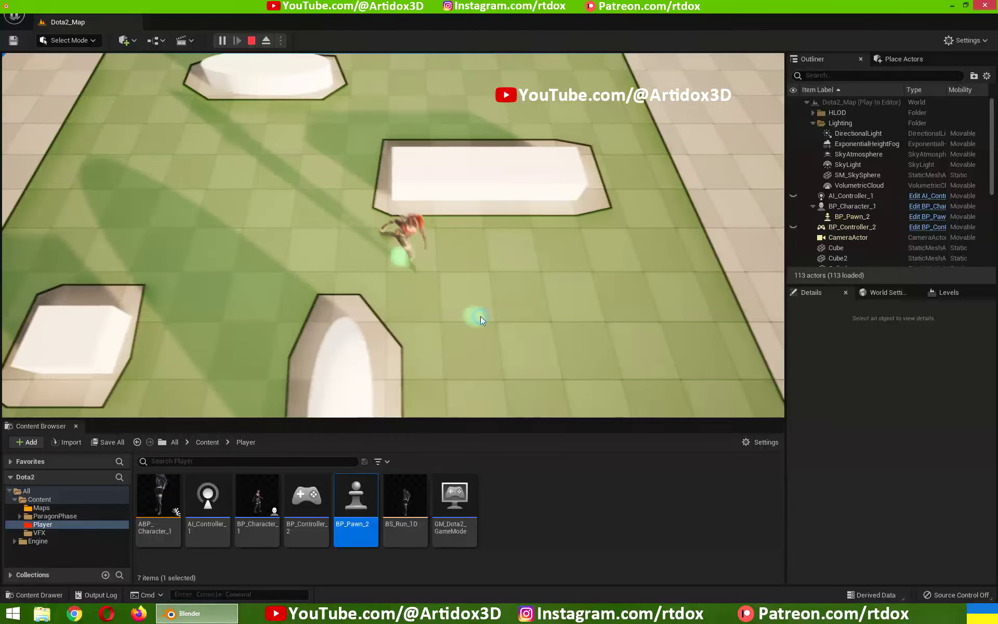
click(320, 213)
click(240, 297)
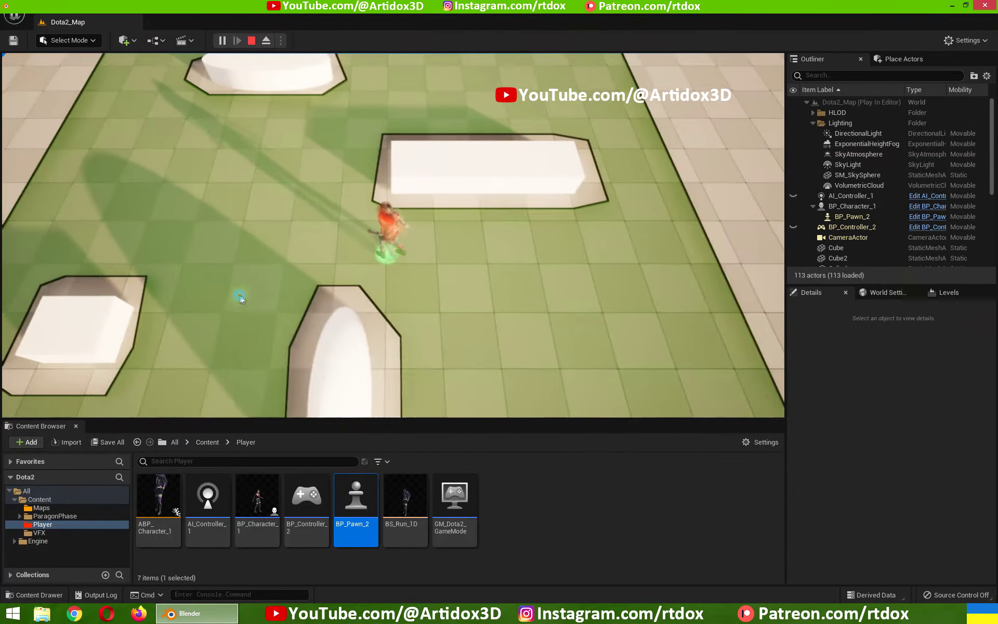
- Redirect the character to more ground points across the level, upper-right and downward
click(491, 210)
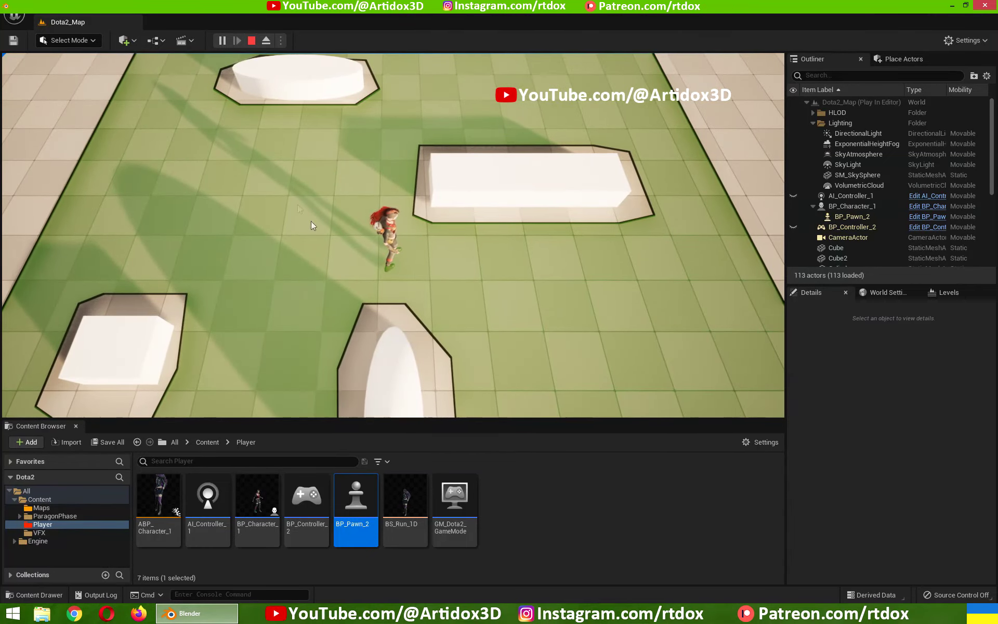
click(291, 197)
click(364, 343)
click(507, 227)
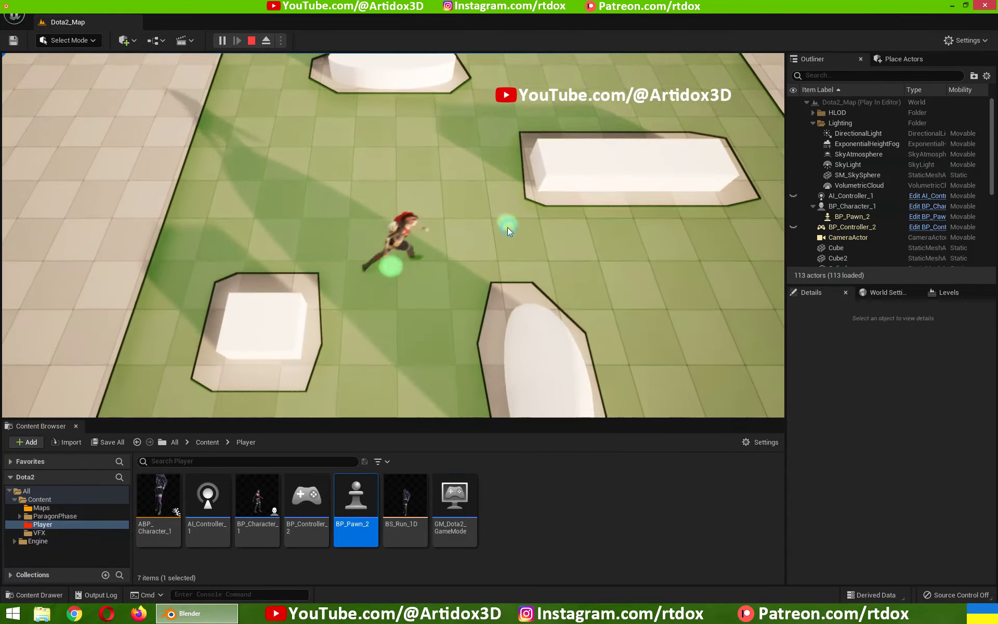
click(496, 295)
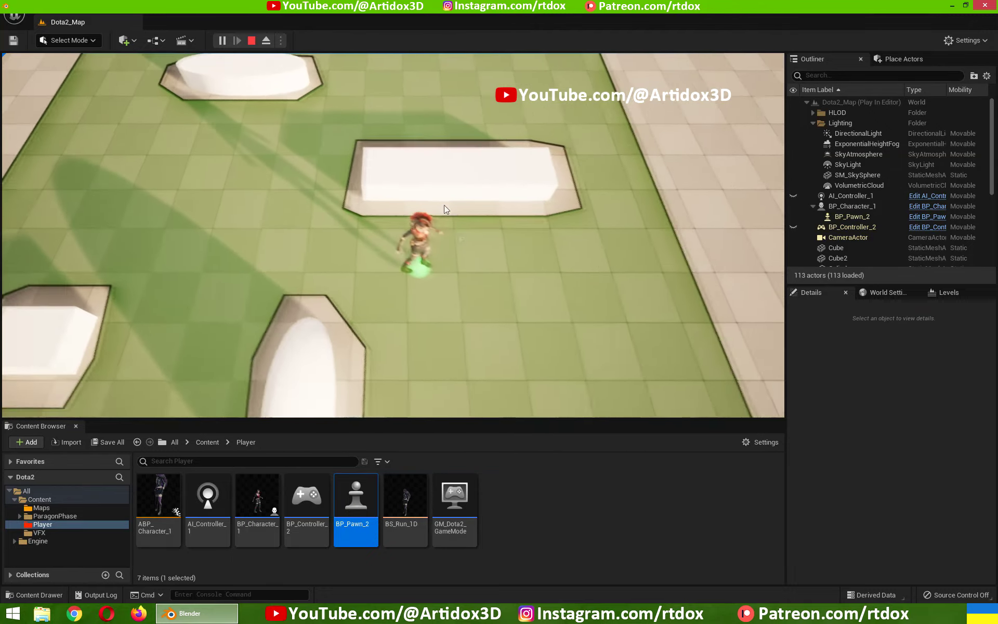
click(415, 114)
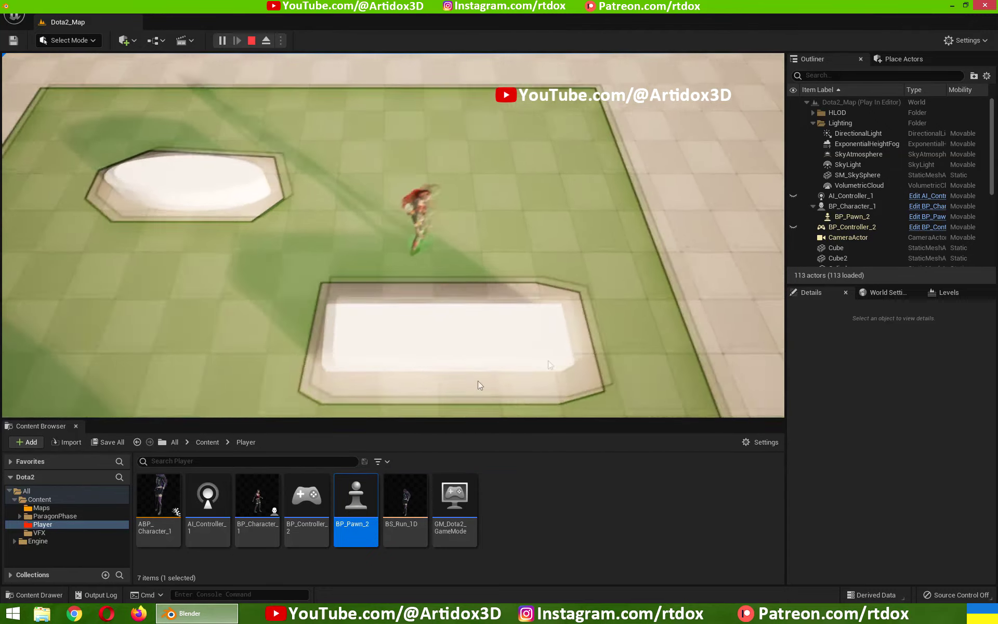
click(389, 405)
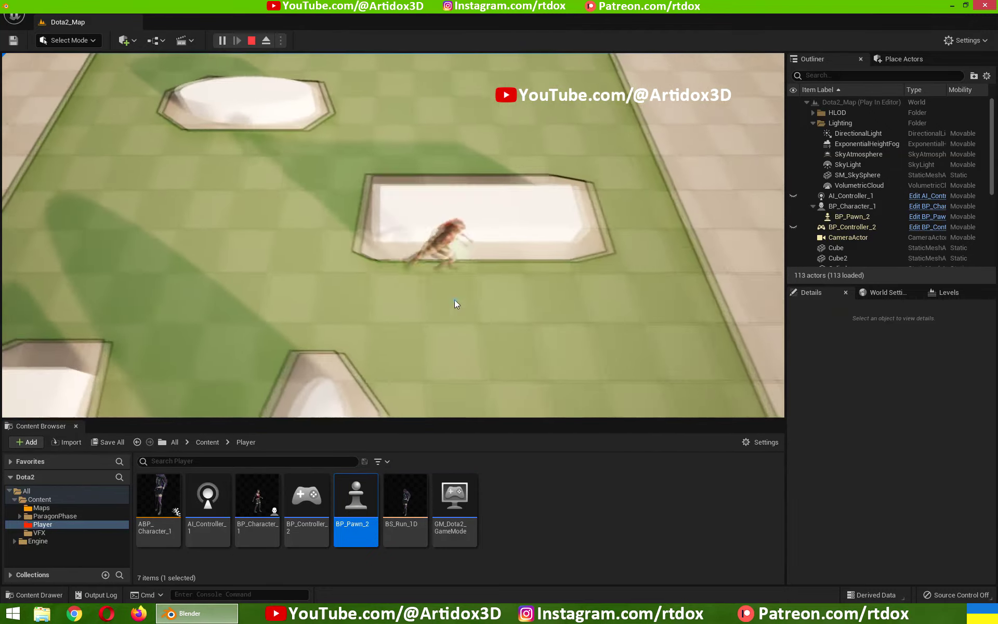
click(328, 303)
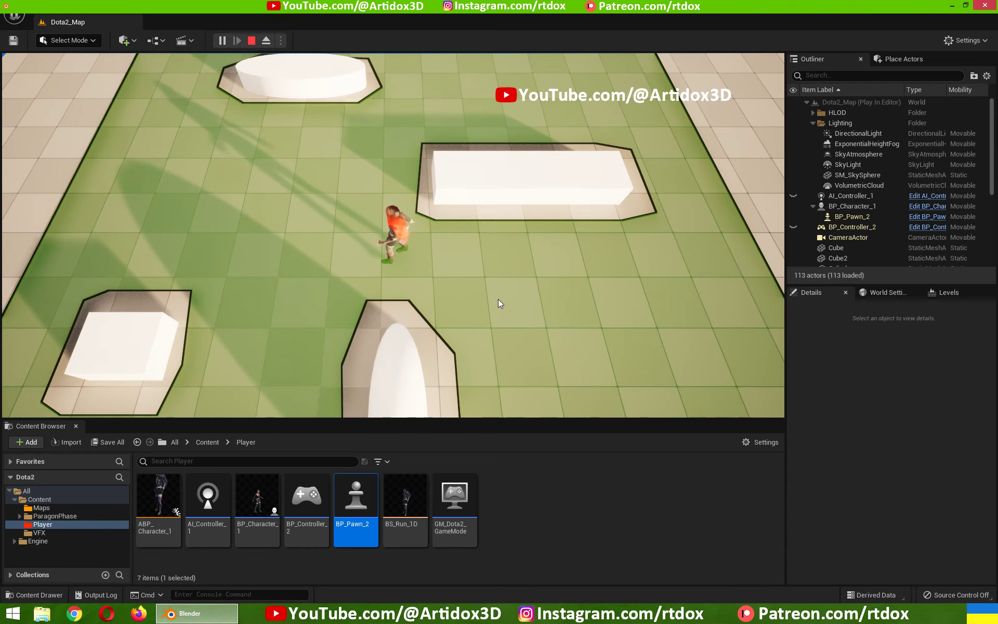
- Stop the playtest and tilt the long white block -20° into a slope
key(Escape)
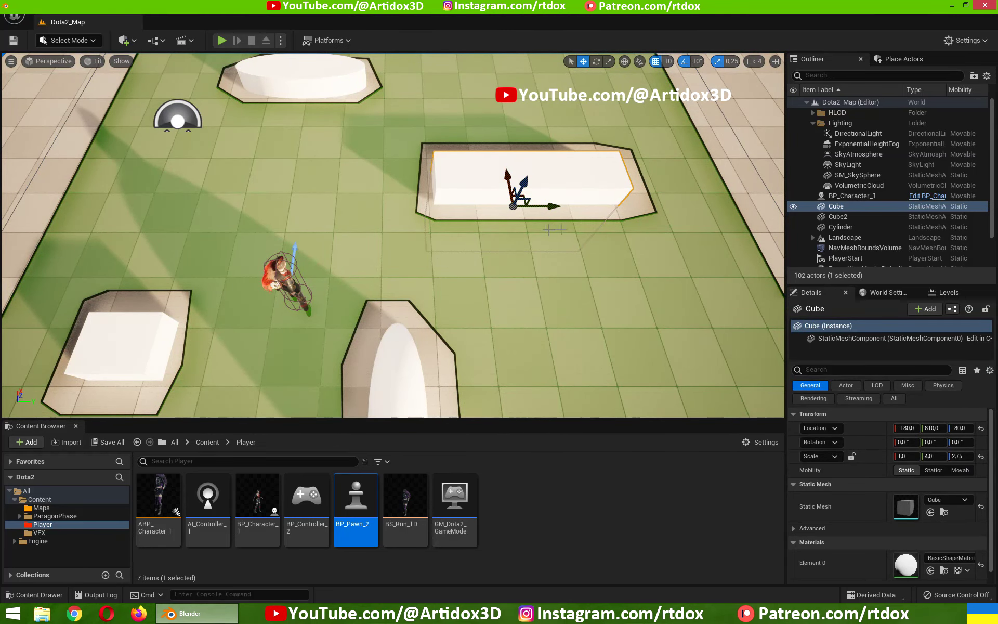
key(e)
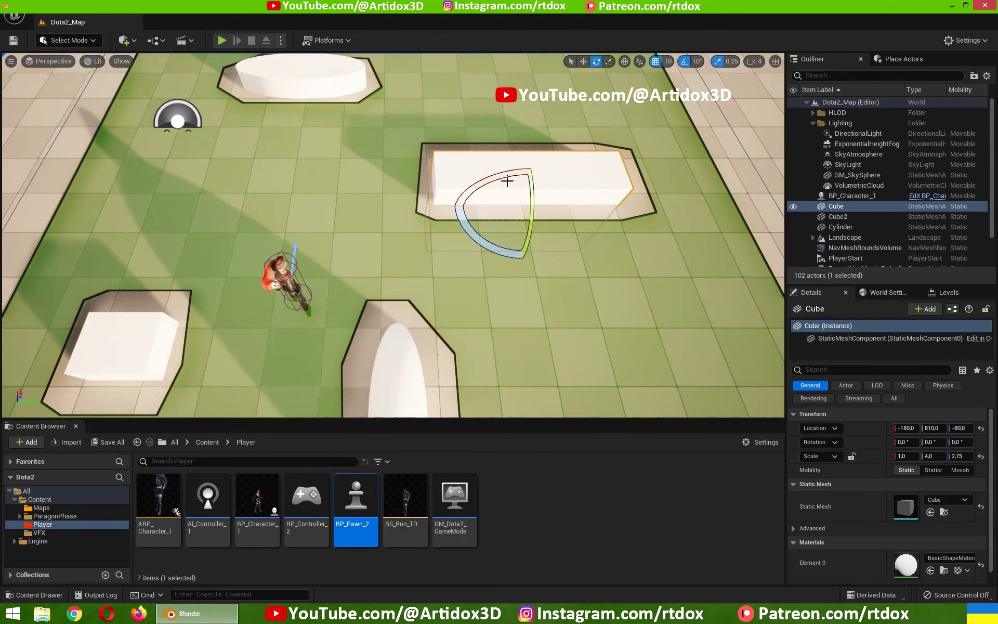
drag(508, 178, 507, 156)
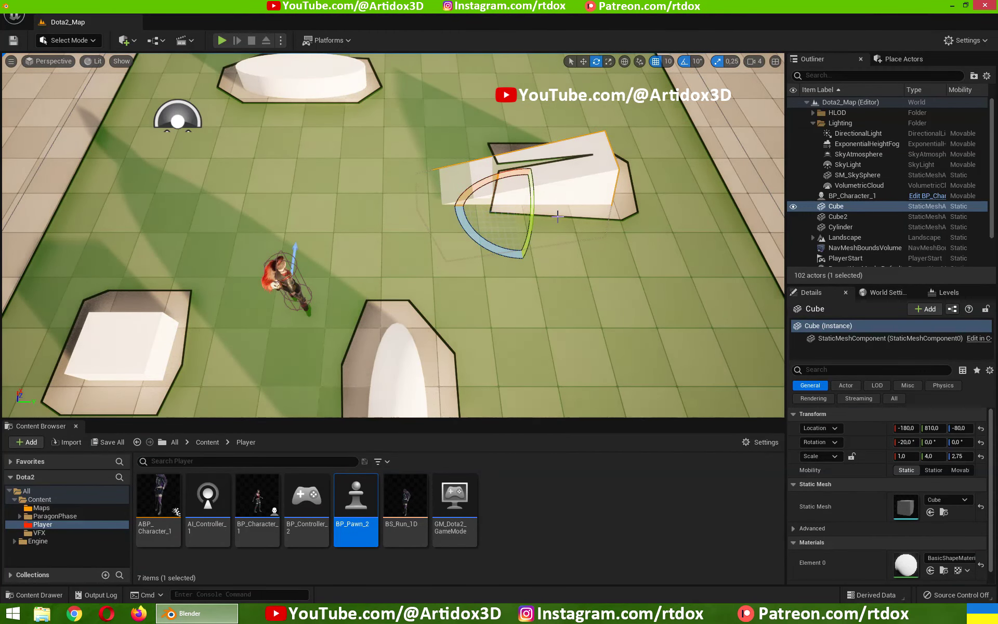
- Stretch the ramp along Y to a scale of 5.75
key(w)
key(e)
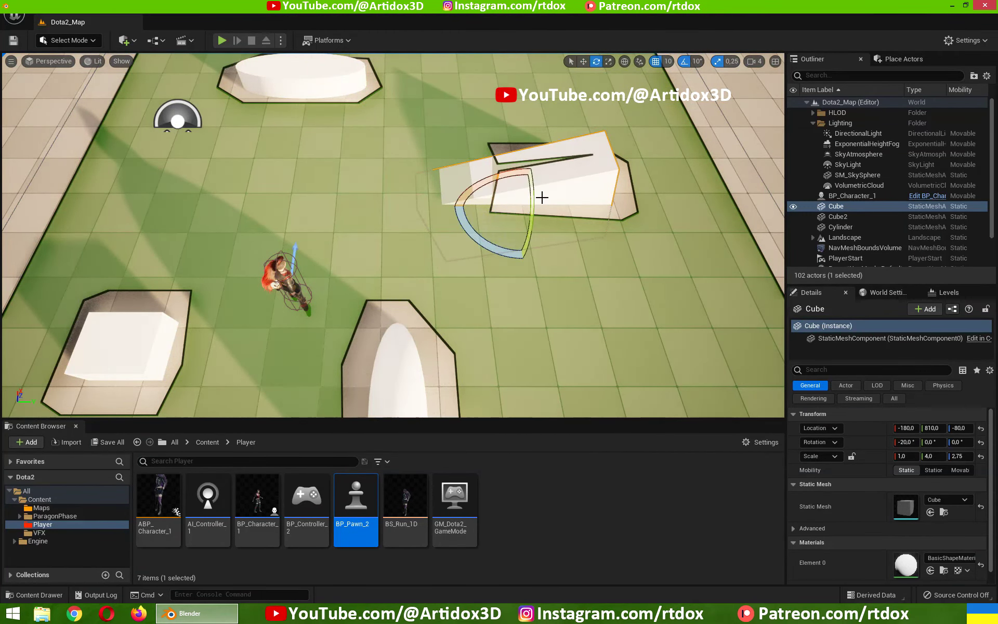
key(r)
drag(550, 199, 522, 199)
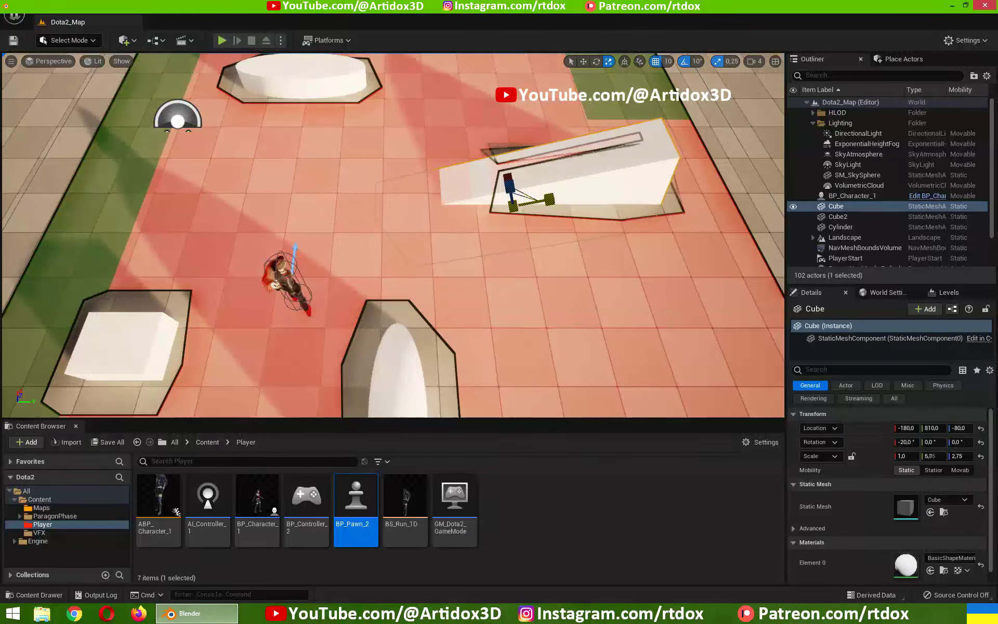
- Raise the ramp to Z -40 and frame the view over it
key(w)
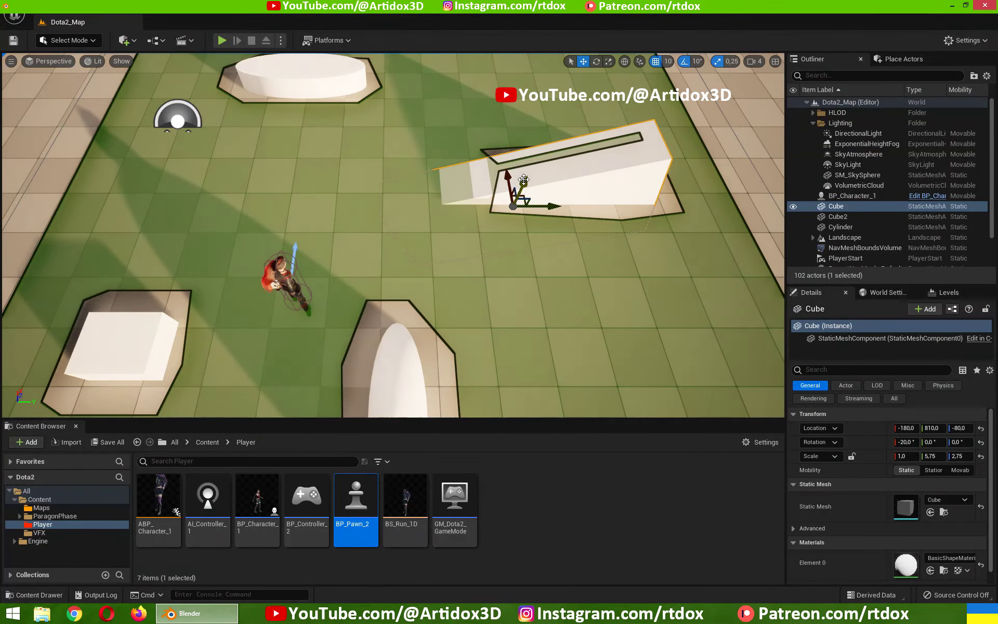
mouse_move(524, 183)
mouse_down()
mouse_move(524, 168)
mouse_move(455, 195)
mouse_up()
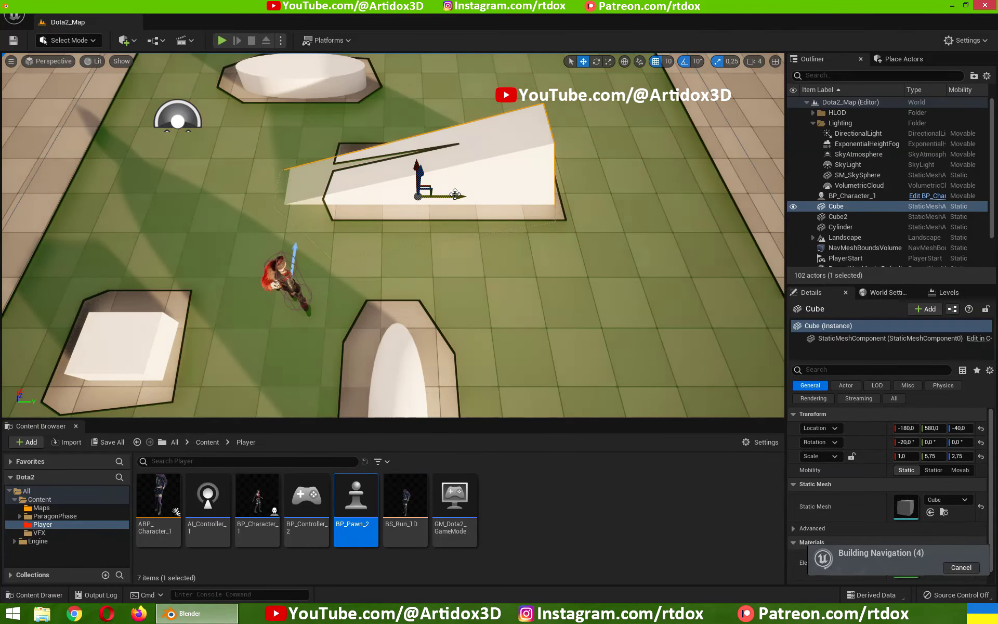
mouse_move(491, 233)
mouse_down()
mouse_move(491, 218)
mouse_move(486, 234)
mouse_up()
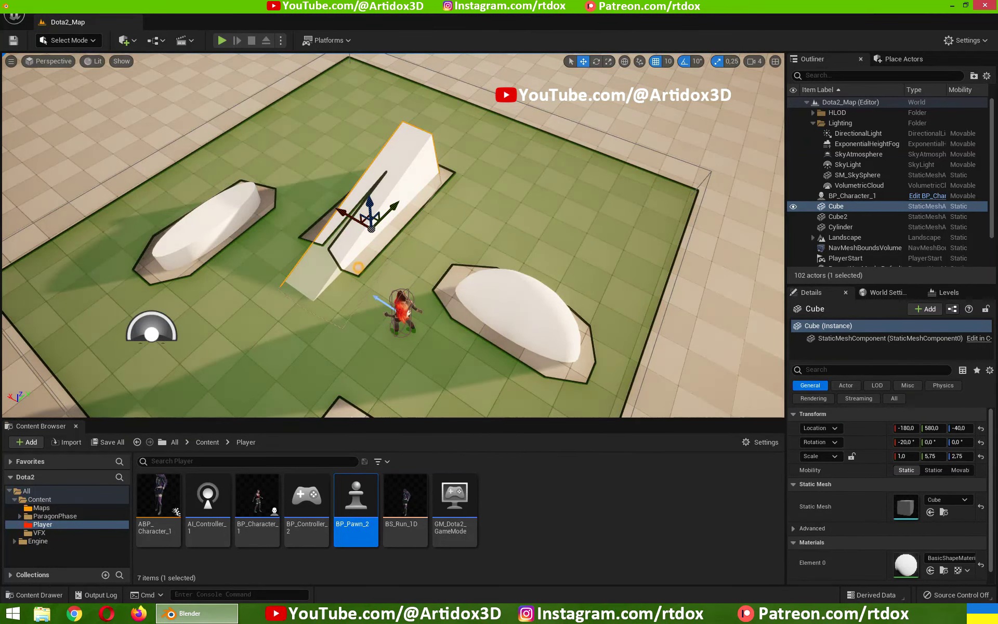
middle_drag(358, 267, 350, 251)
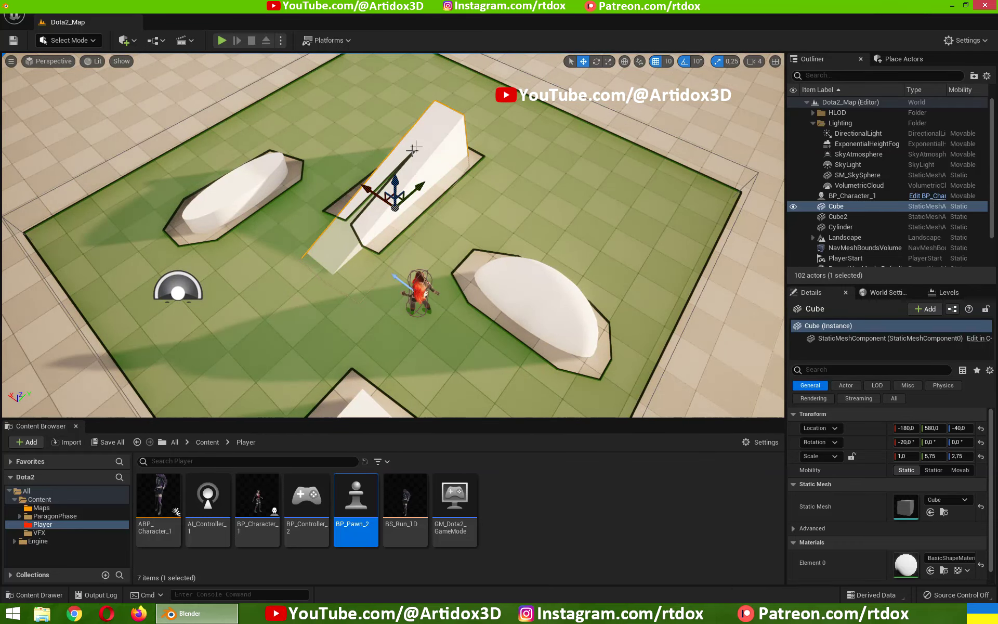
right_drag(429, 143, 428, 143)
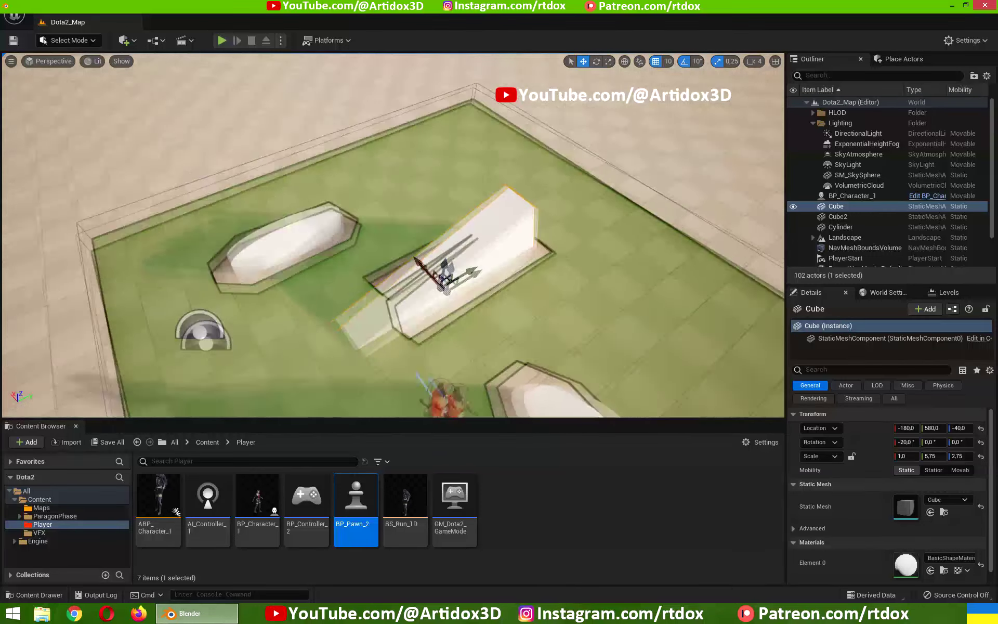
right_drag(467, 194, 468, 195)
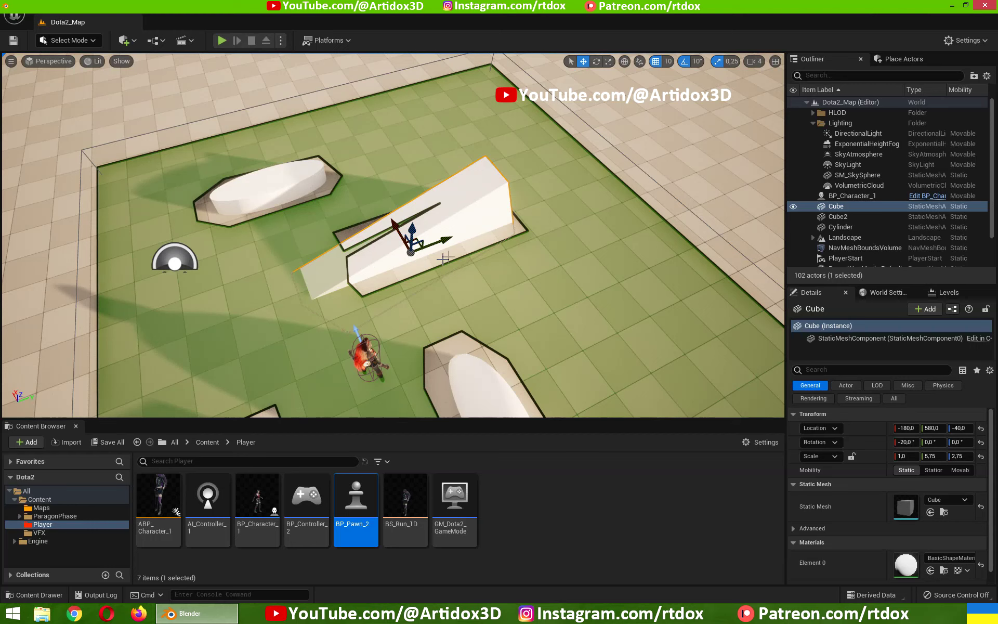
- Set RecastNavMesh-Default's Generation Agent Radius to 5 and inspect the rebuilt navmesh
scroll(984, 202, down, 2)
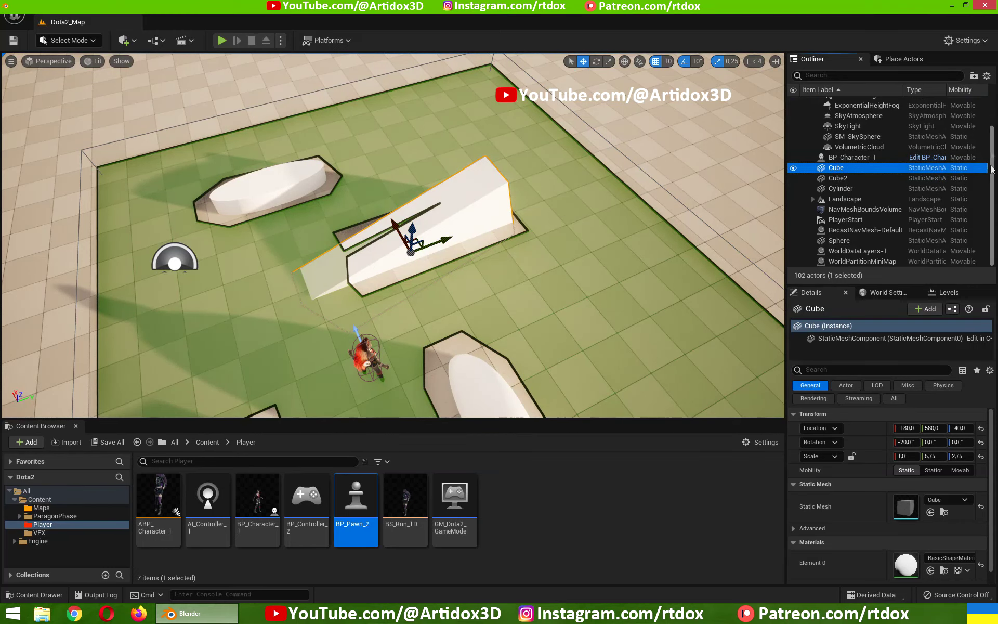
scroll(984, 201, up, 2)
scroll(984, 202, down, 3)
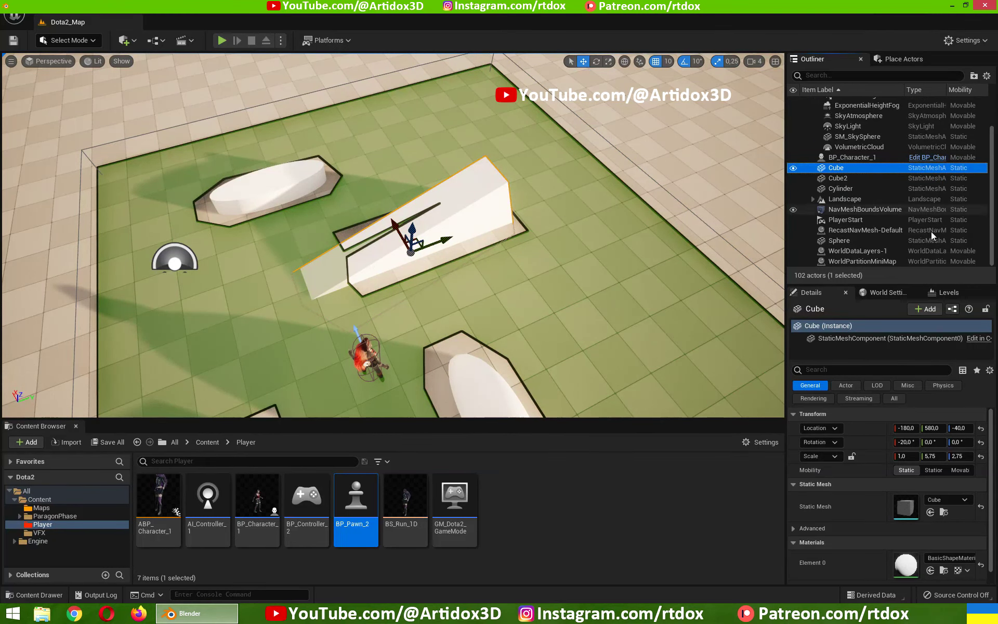
click(858, 231)
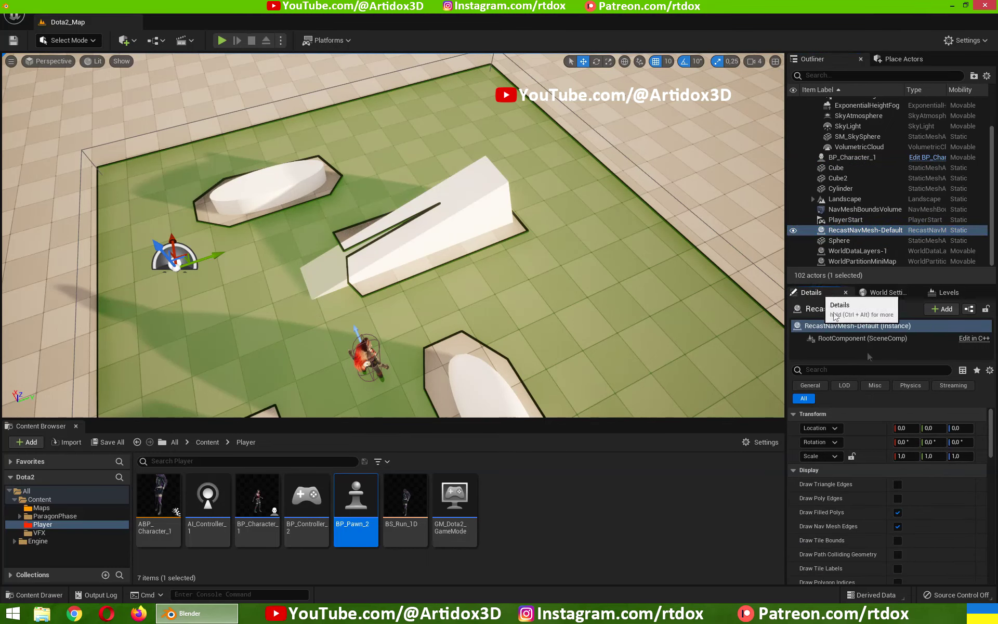
click(990, 427)
drag(993, 436, 994, 496)
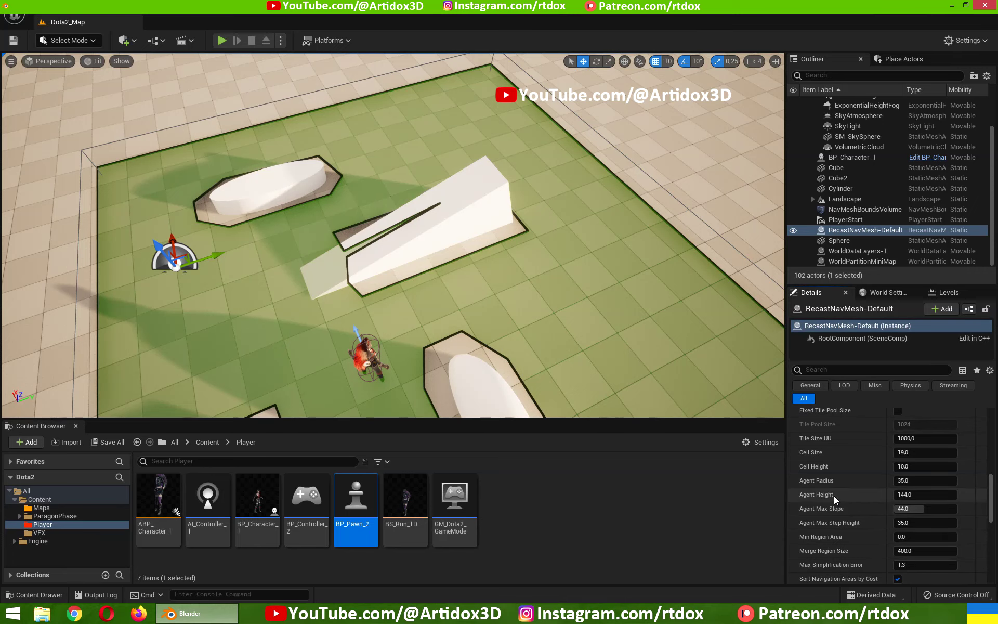
click(905, 481)
text(5)
key(Return)
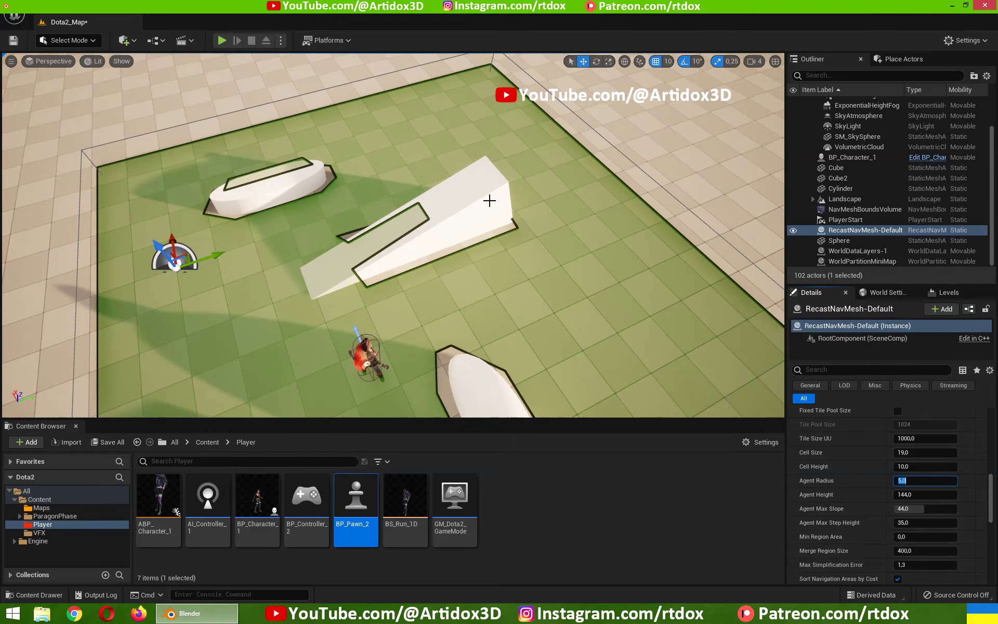
right_drag(525, 225, 509, 187)
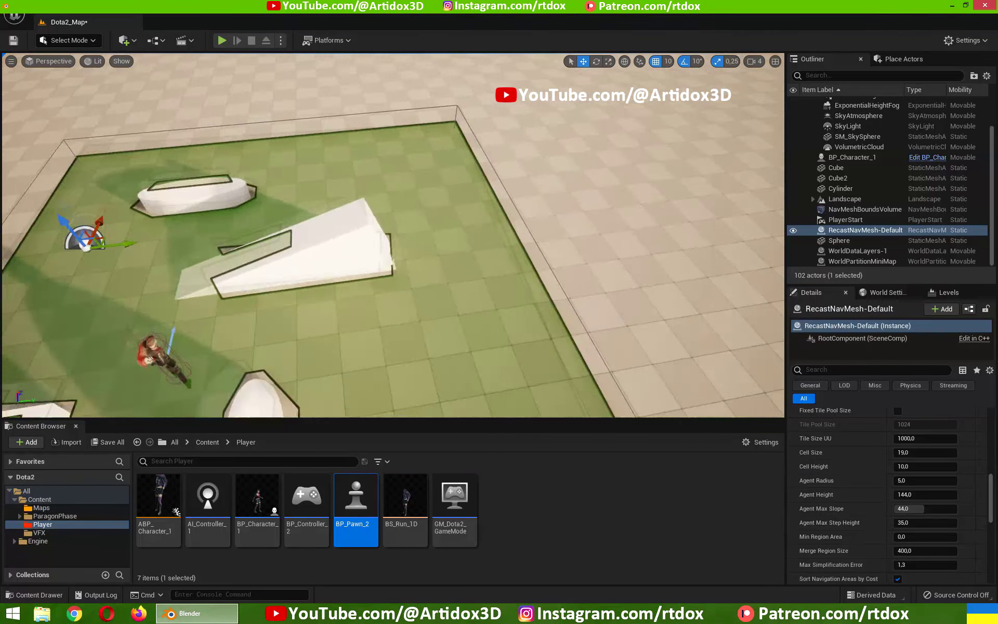
- Select NavMeshBoundsVolume and scale it up to cover the whole floor
click(852, 209)
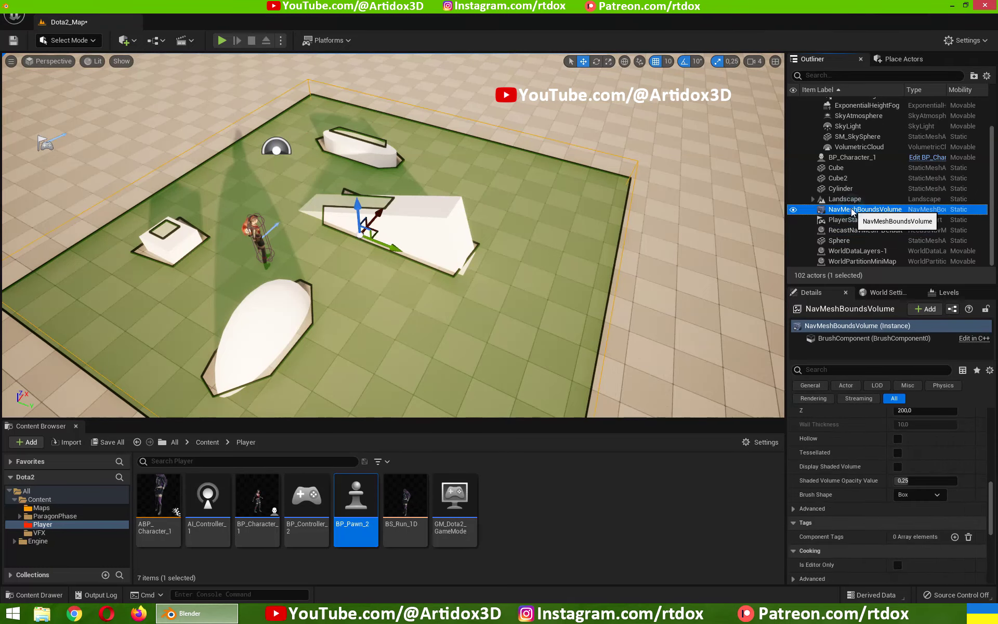
right_drag(393, 235, 393, 235)
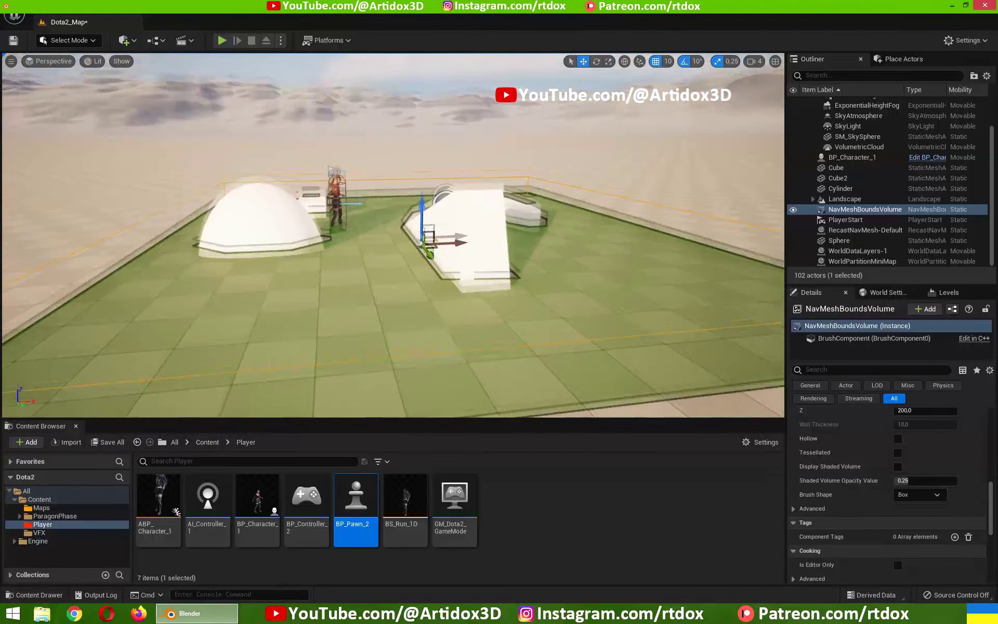
right_drag(702, 255, 702, 254)
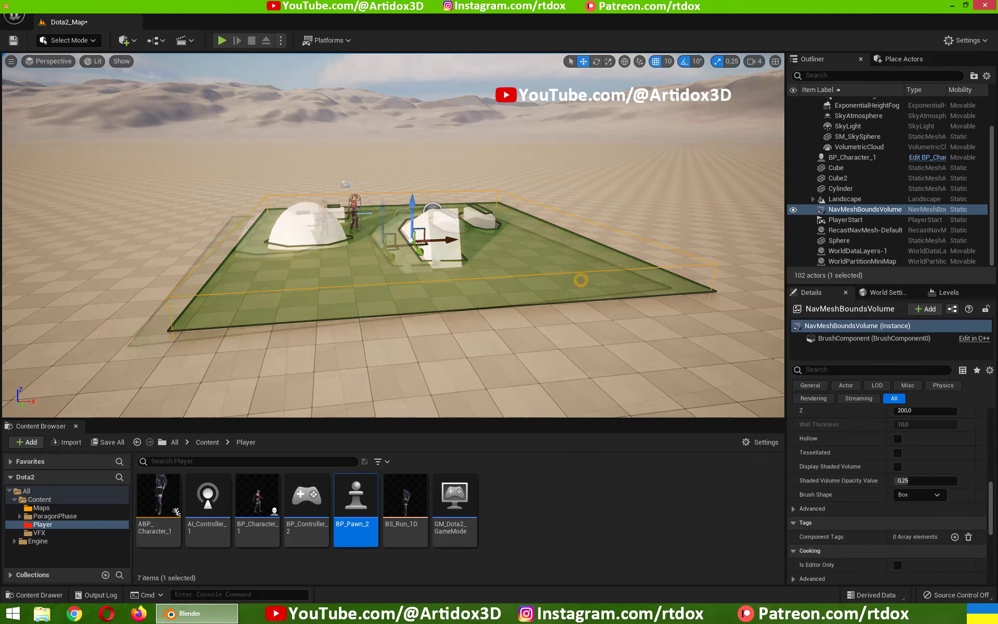
right_drag(597, 282, 631, 266)
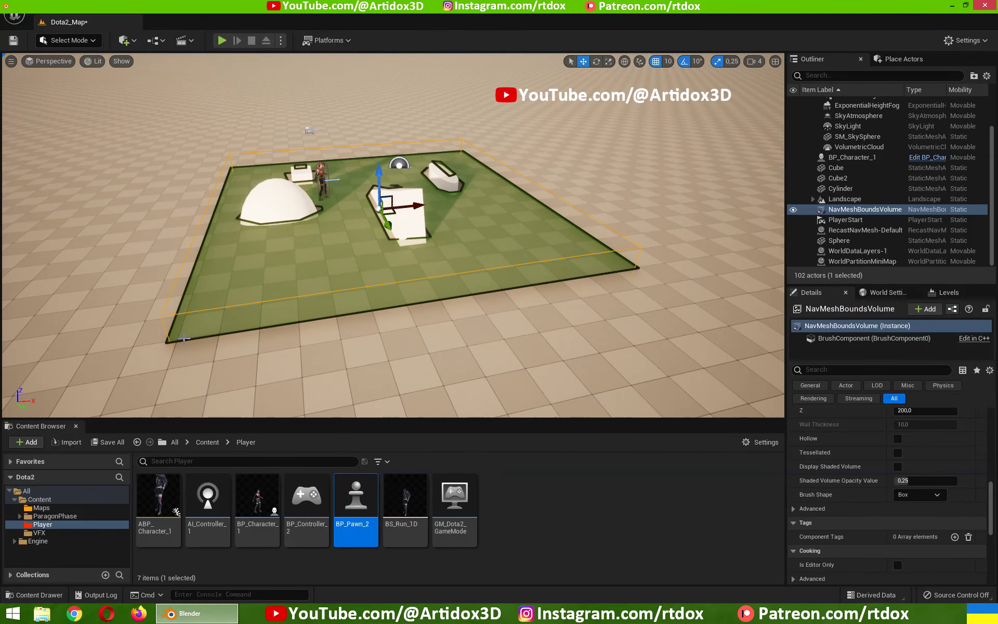
right_drag(468, 293, 473, 294)
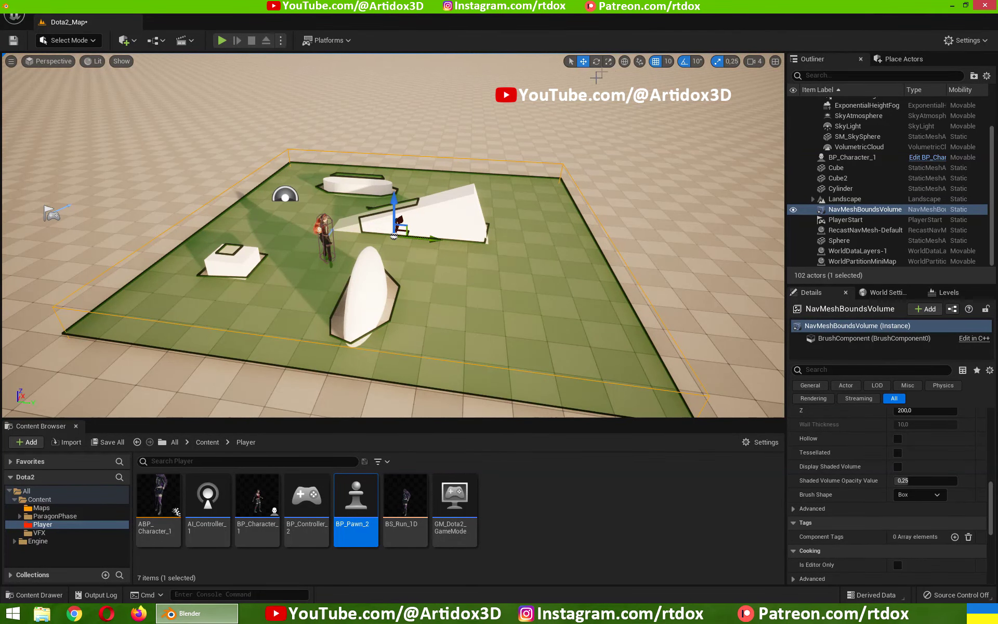
click(609, 63)
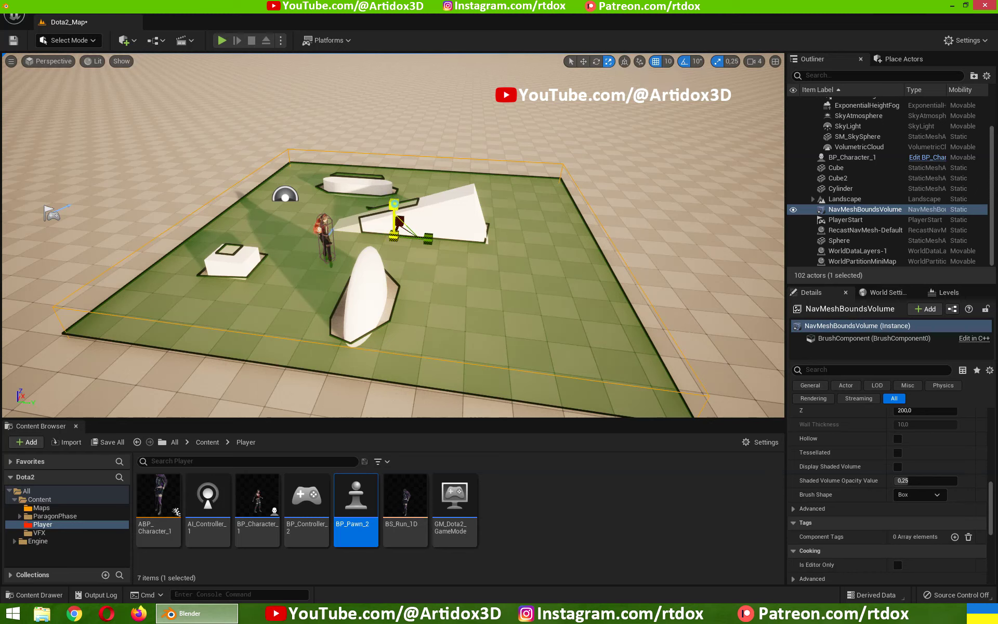
drag(394, 203, 394, 203)
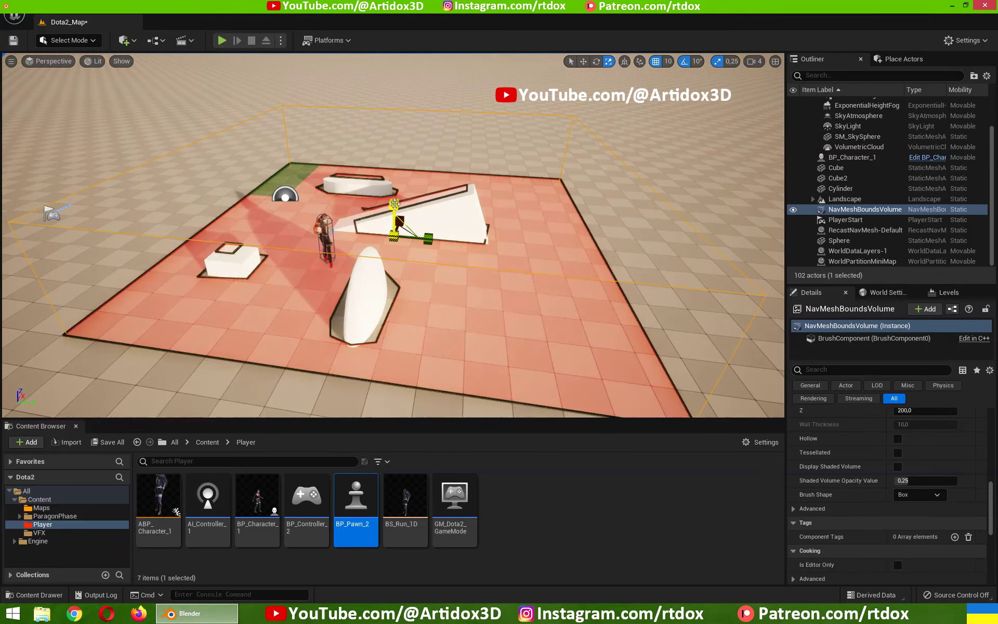
- Raise the bounds volume so the navmesh reaches the ramp tops
key(w)
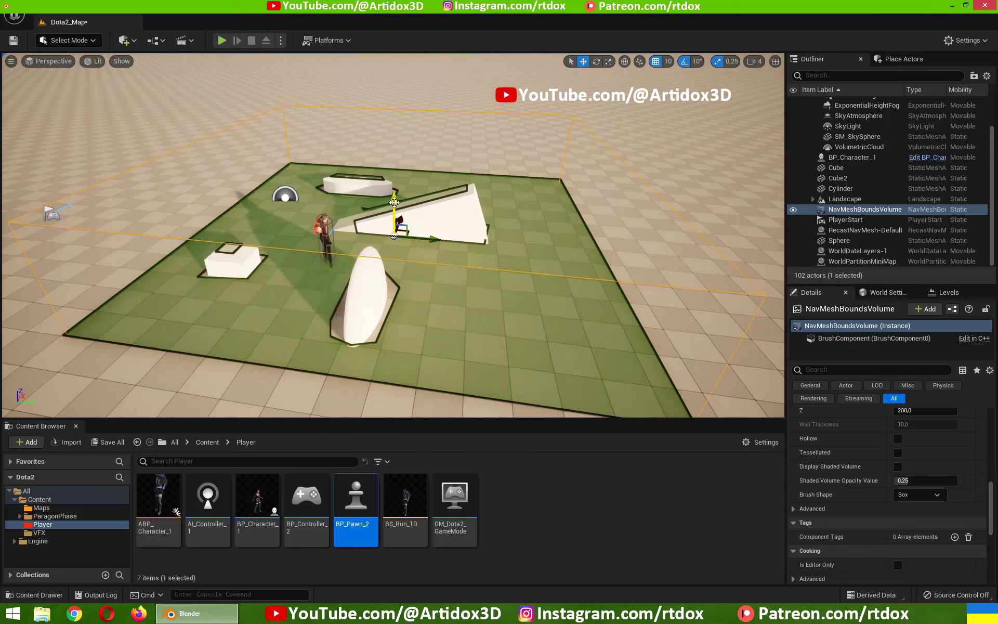
drag(394, 203, 395, 159)
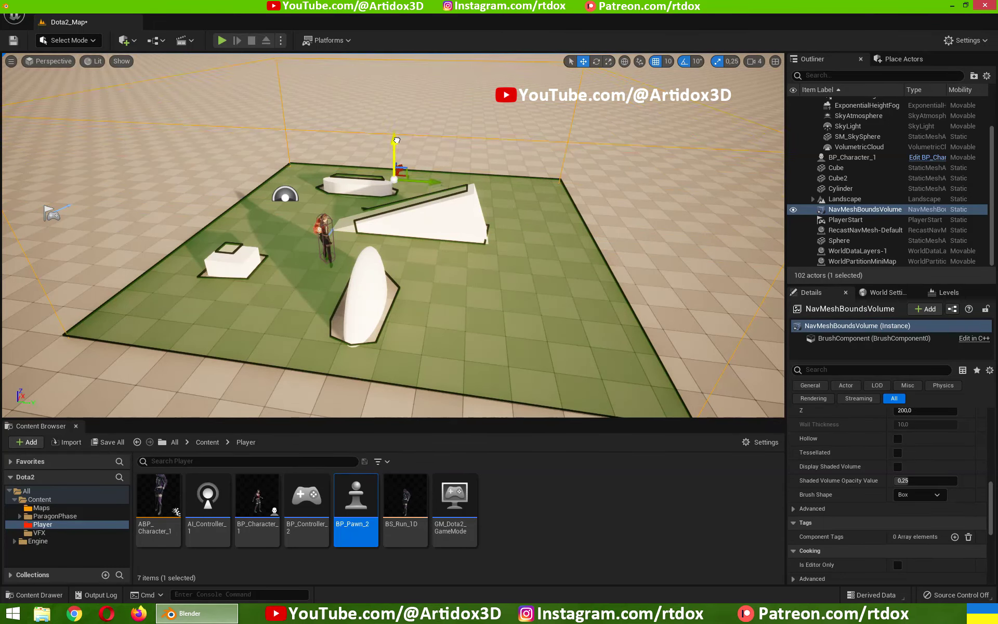
mouse_move(397, 136)
mouse_down()
mouse_move(396, 91)
mouse_move(386, 156)
mouse_up()
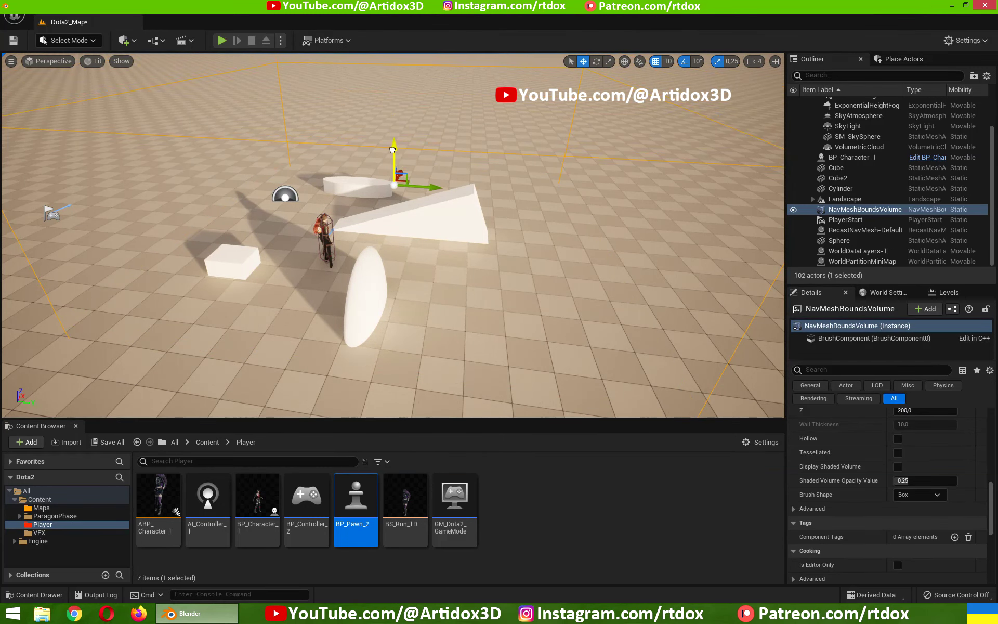
drag(426, 198, 423, 166)
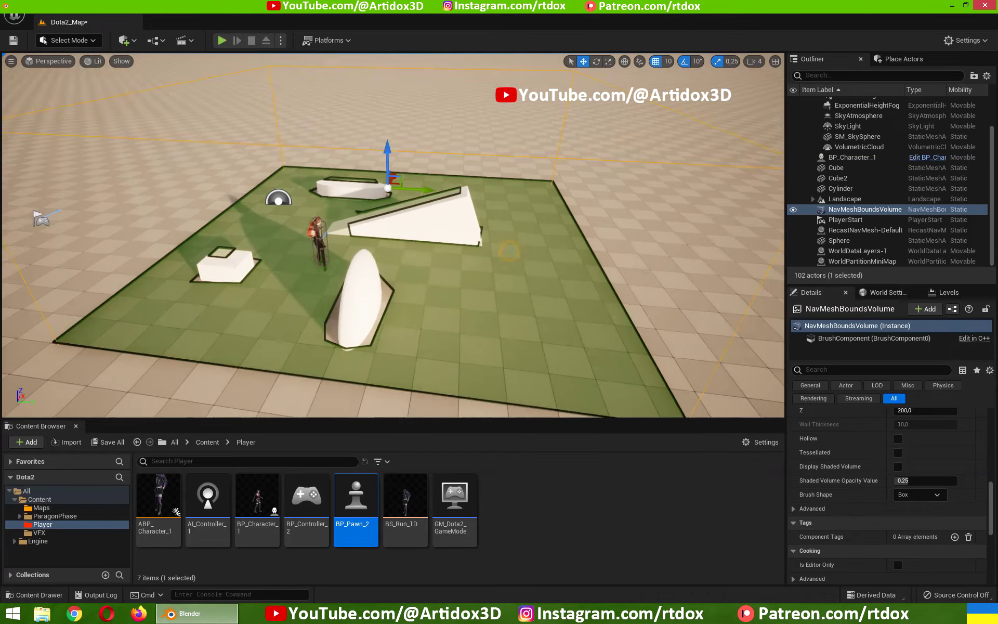
drag(239, 284, 239, 302)
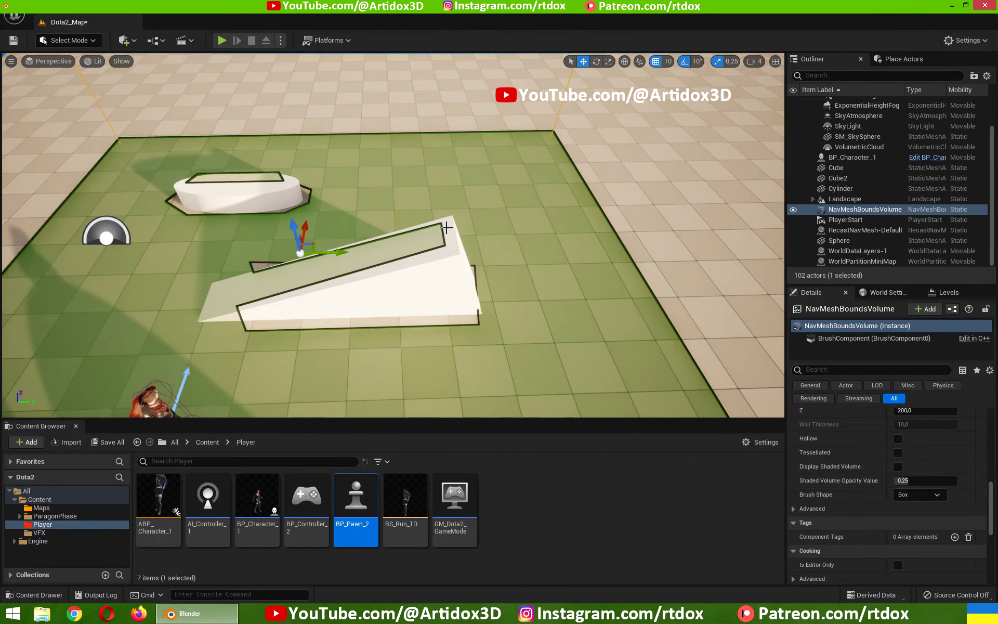
mouse_move(492, 256)
mouse_down()
mouse_move(468, 270)
mouse_move(497, 313)
mouse_move(468, 292)
mouse_up()
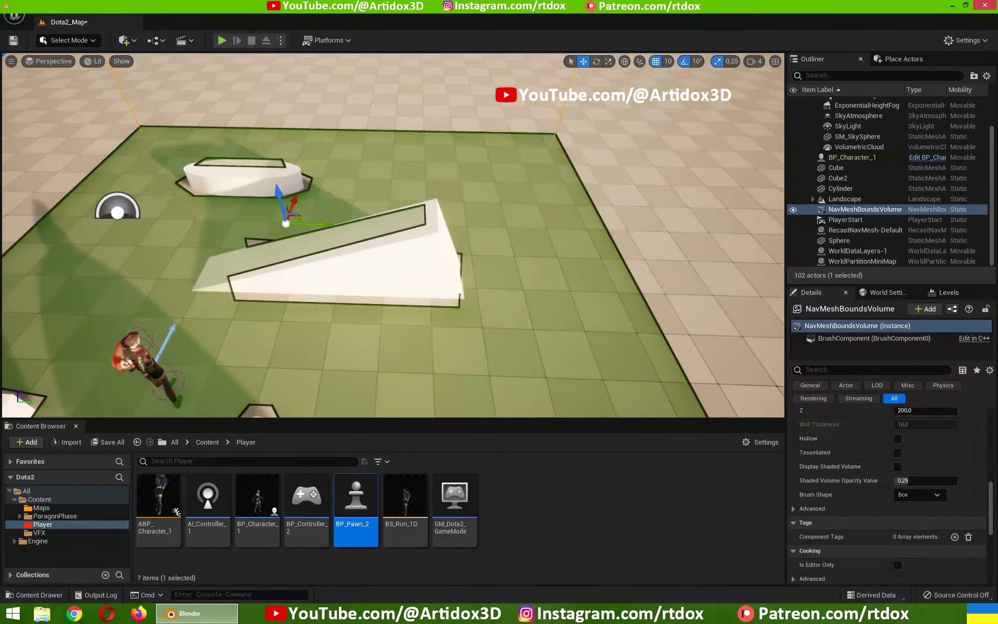
drag(468, 291, 501, 327)
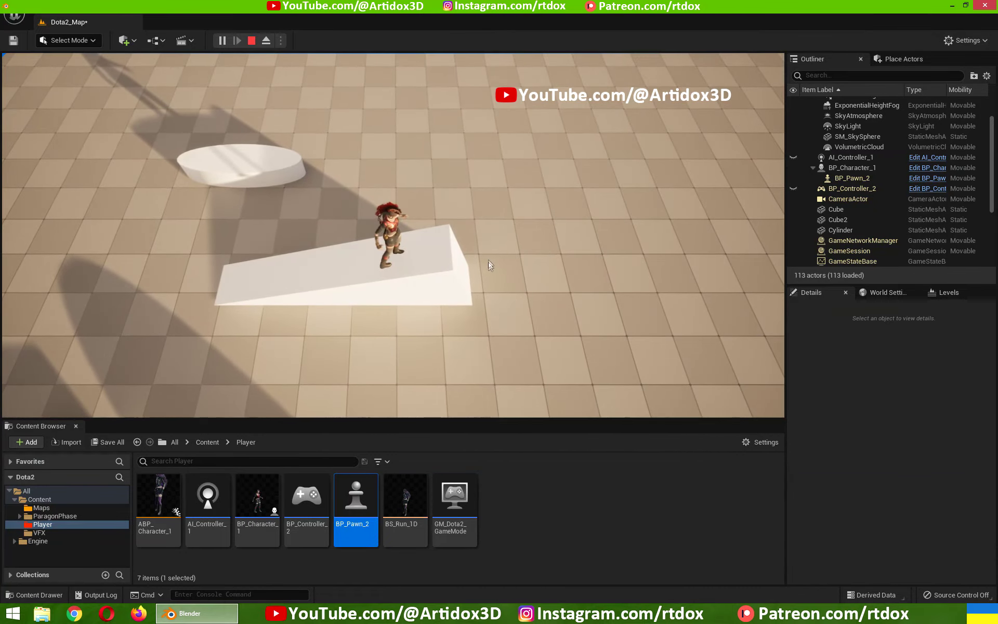
- Run the character to a floor spot, enter 'show navigation' in the console, then stop playing
click(497, 278)
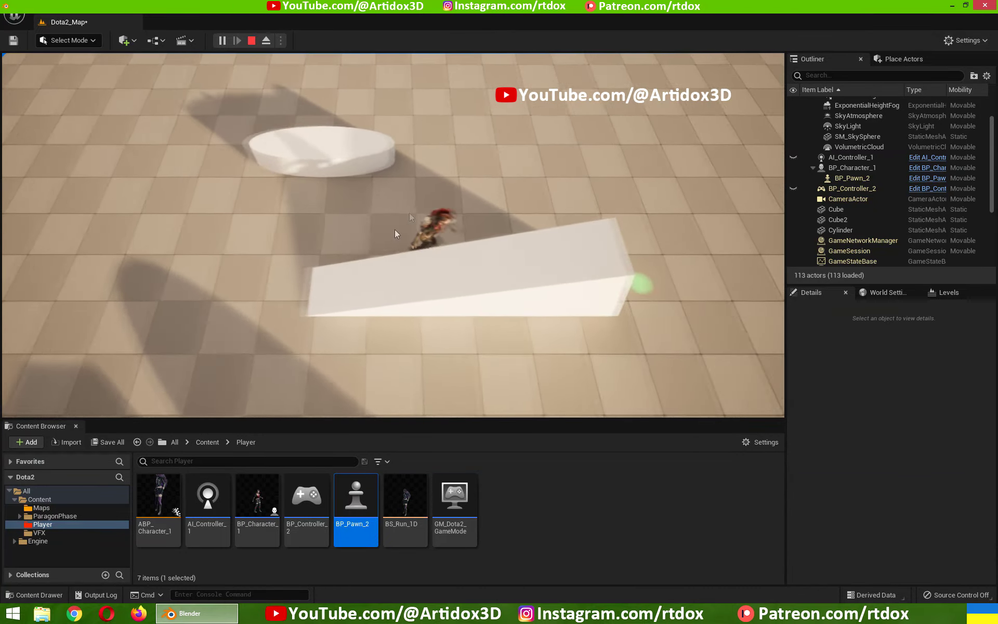
key(grave)
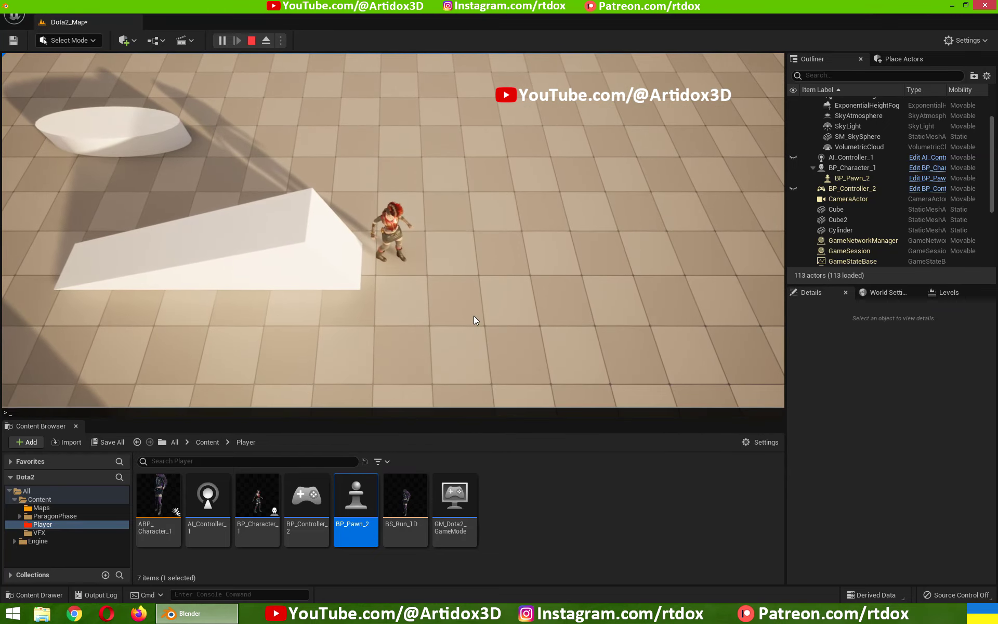
text(show navigation)
key(Return)
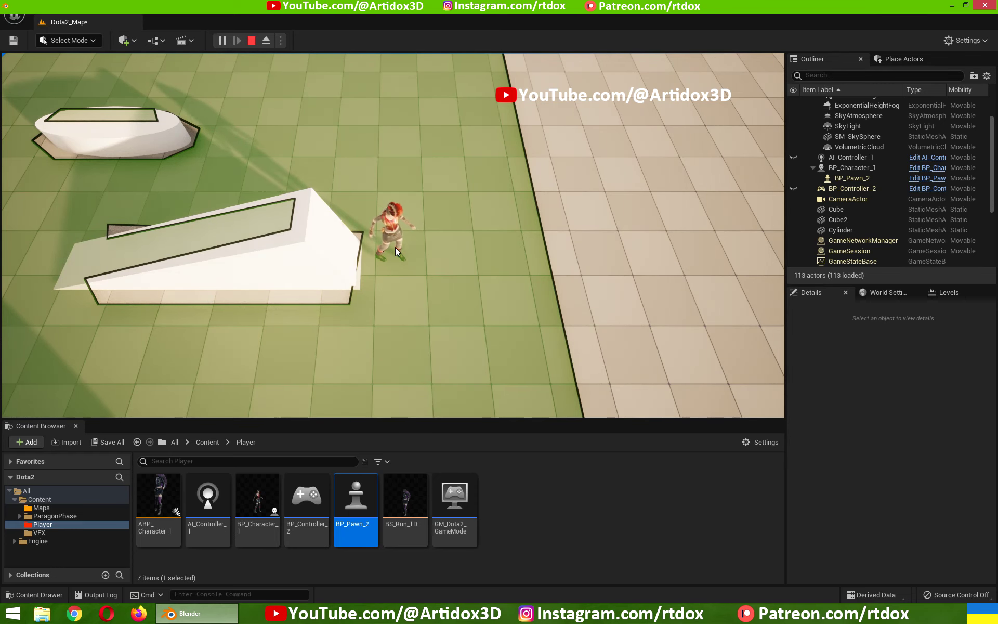
key(Escape)
- Search the Place Actors classes for 'link' and pick Nav Link Proxy
right_drag(398, 252, 364, 291)
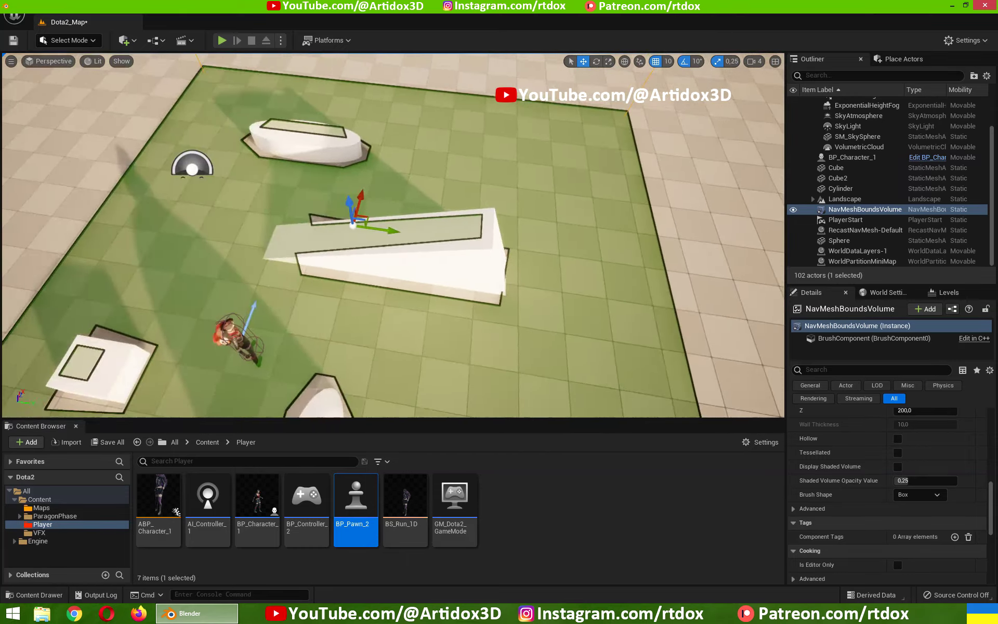
right_drag(390, 198, 390, 198)
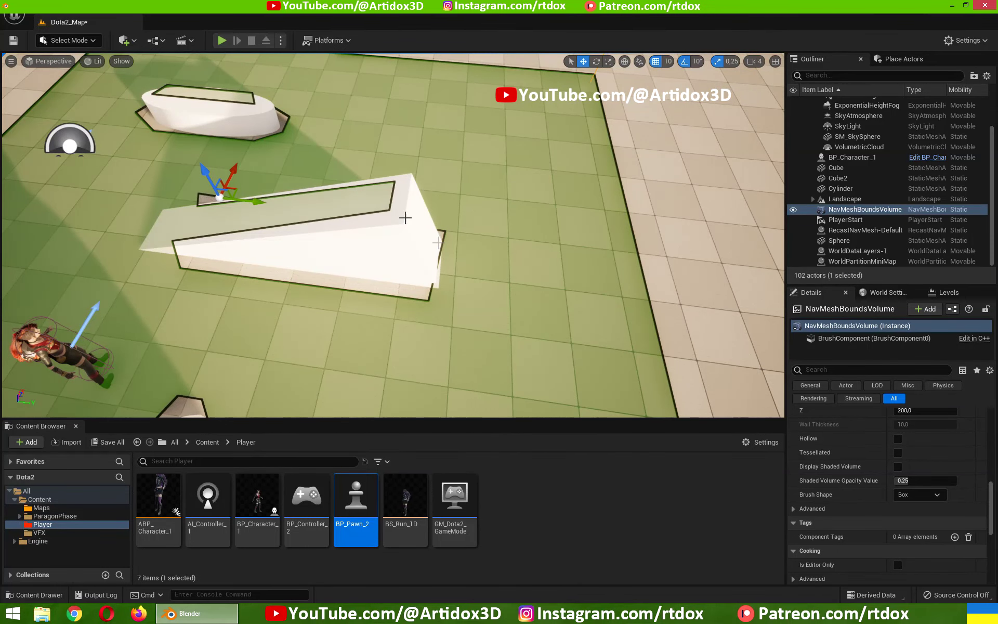
click(904, 62)
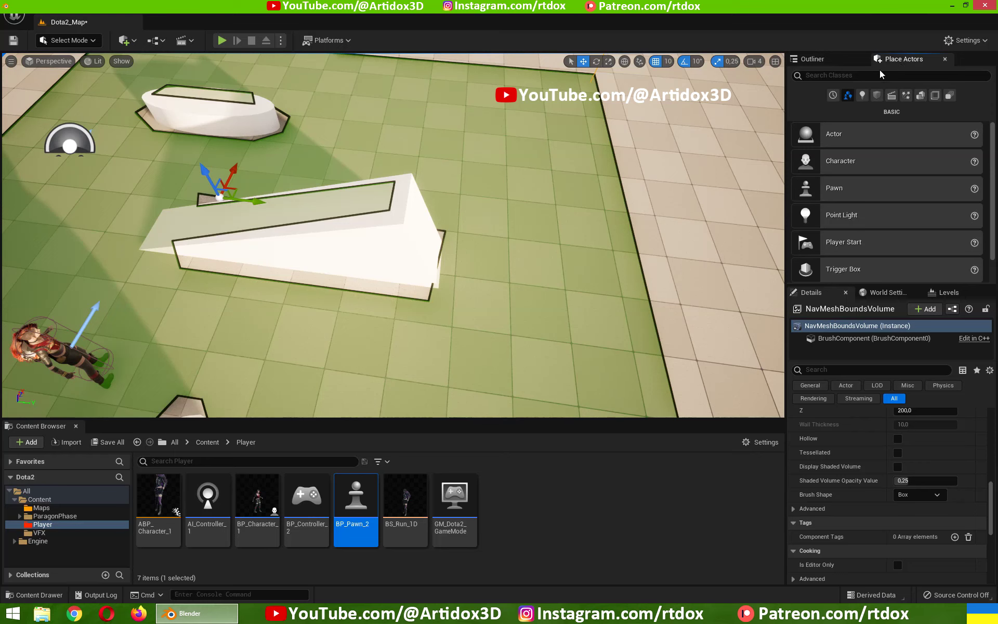
click(886, 76)
text(nk)
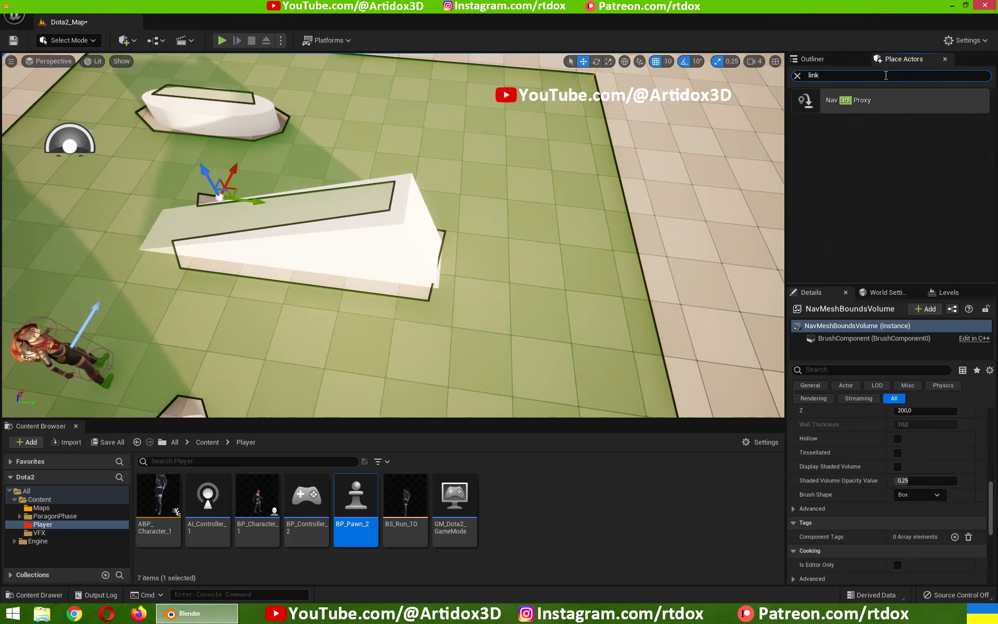
click(858, 102)
- Place a Nav Link Proxy beside the ramp and move its left point onto the ramp top
drag(858, 102, 472, 270)
key(f)
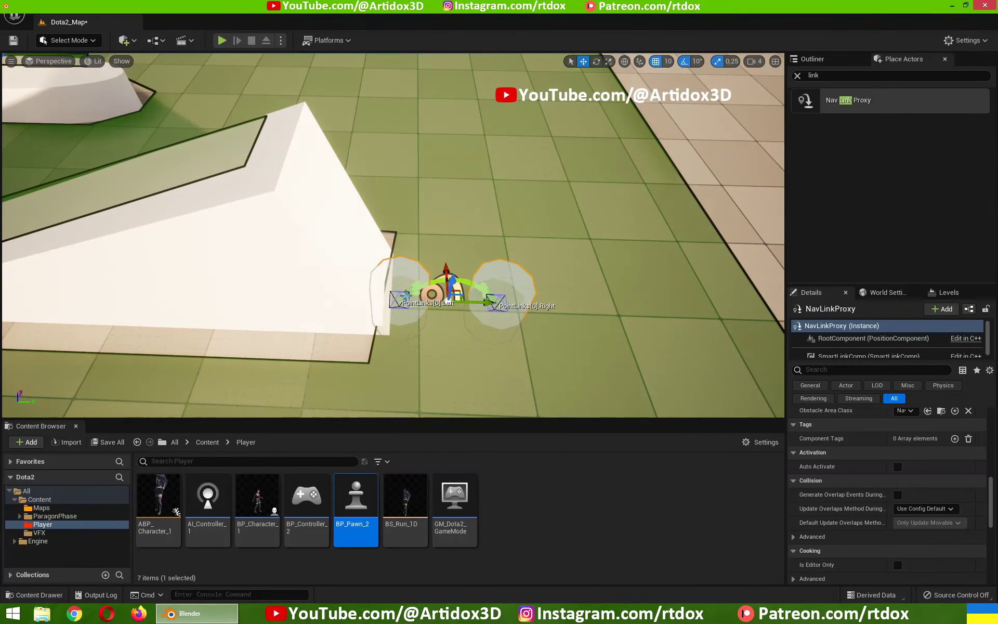
click(406, 295)
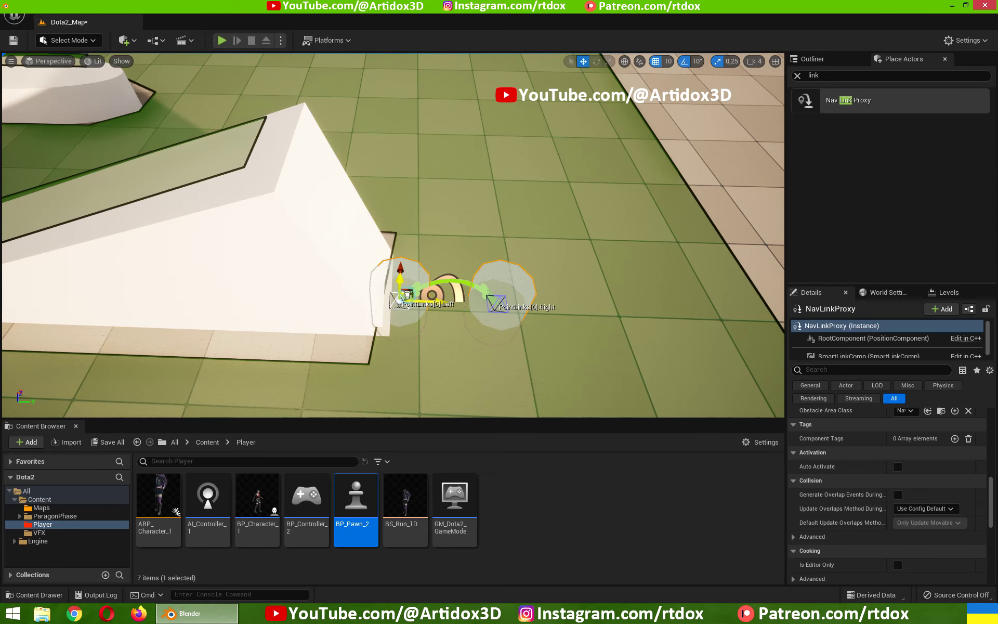
drag(407, 295, 215, 109)
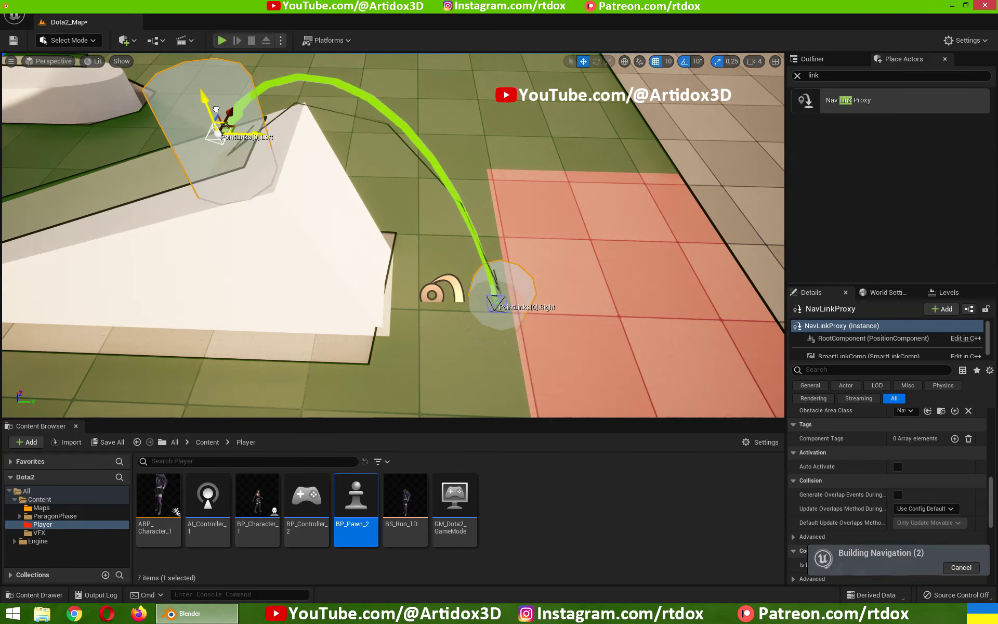
right_drag(216, 110, 378, 171)
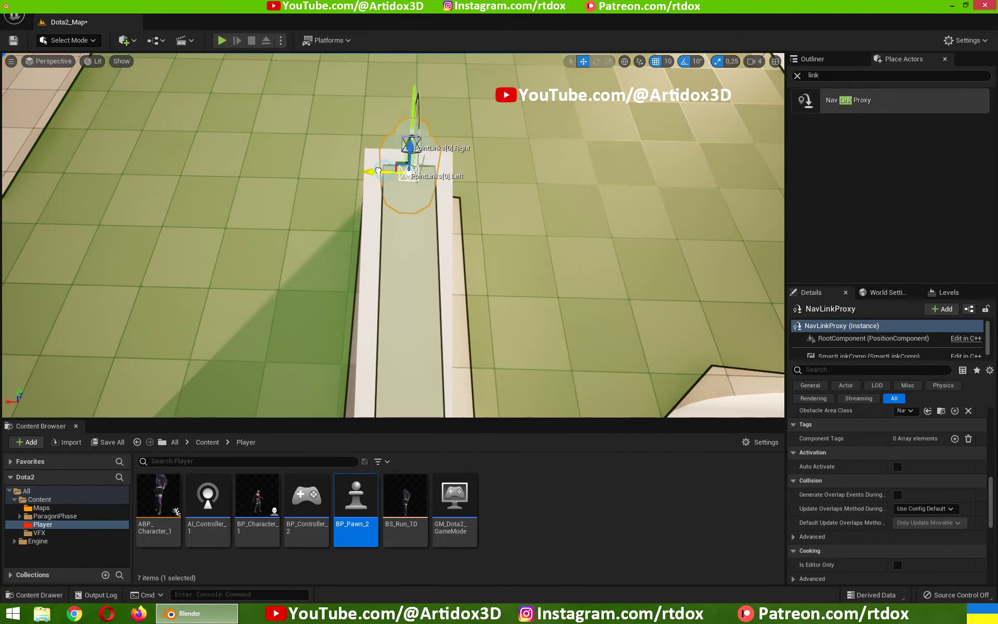
mouse_move(378, 208)
right_down()
mouse_move(395, 219)
mouse_move(385, 208)
right_up()
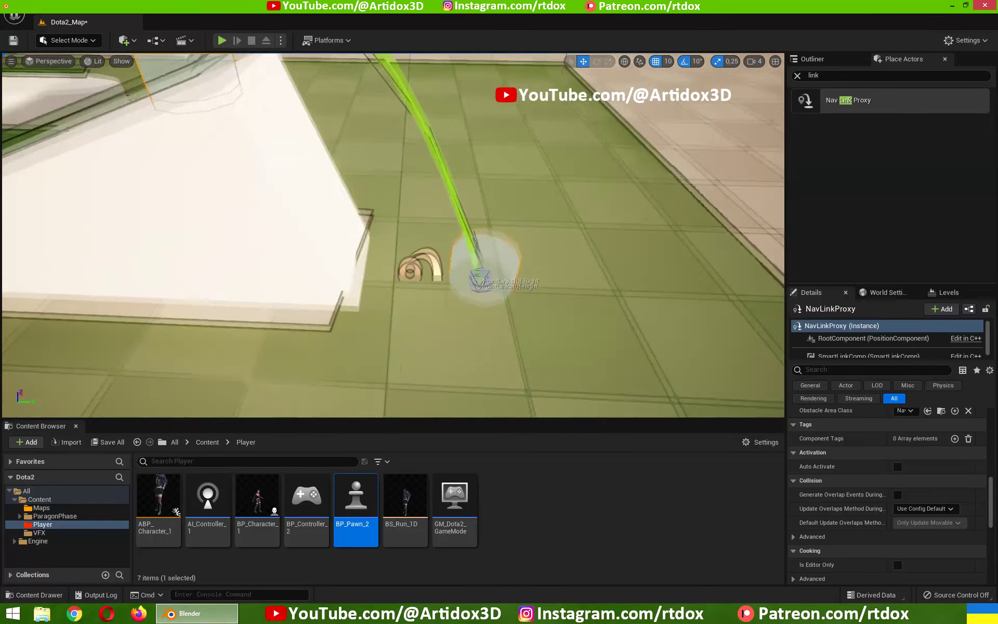
- Position the link's right point down on the floor below the ramp
click(458, 310)
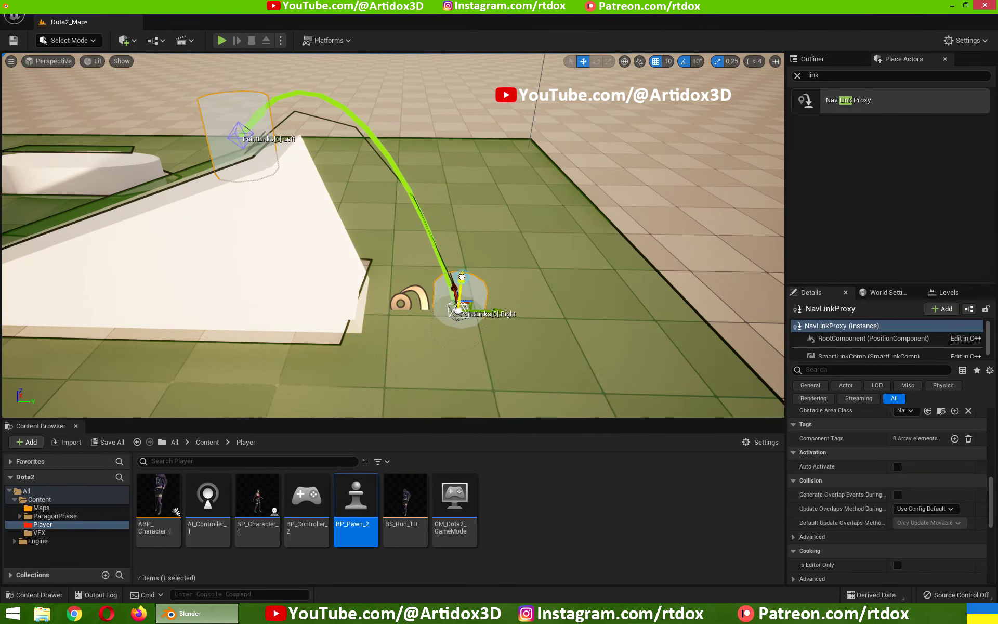
mouse_move(456, 271)
mouse_down()
mouse_move(463, 192)
mouse_move(464, 253)
mouse_up()
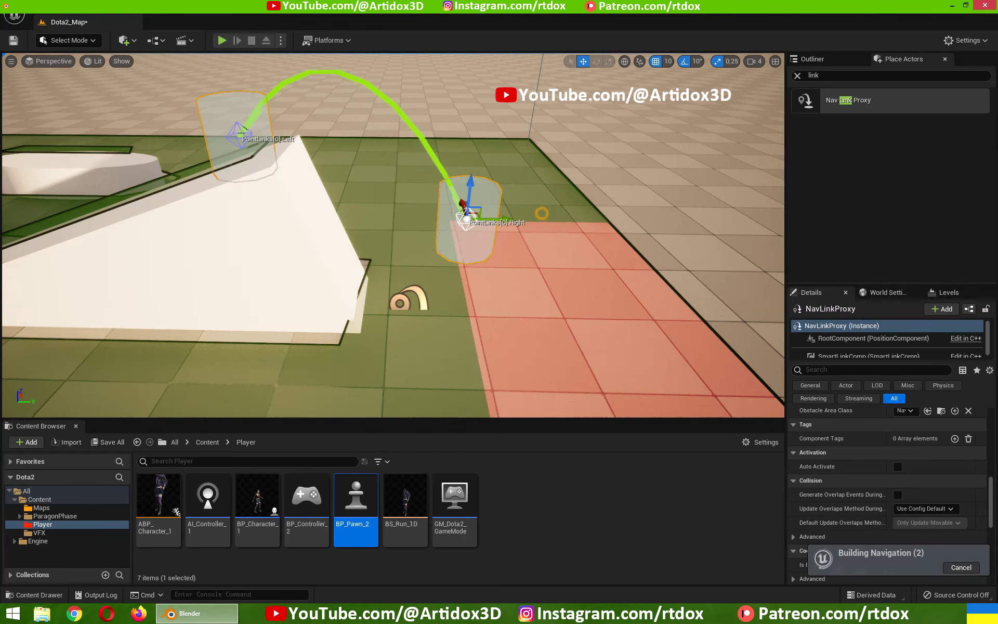
right_drag(464, 253, 452, 239)
right_drag(317, 190, 318, 190)
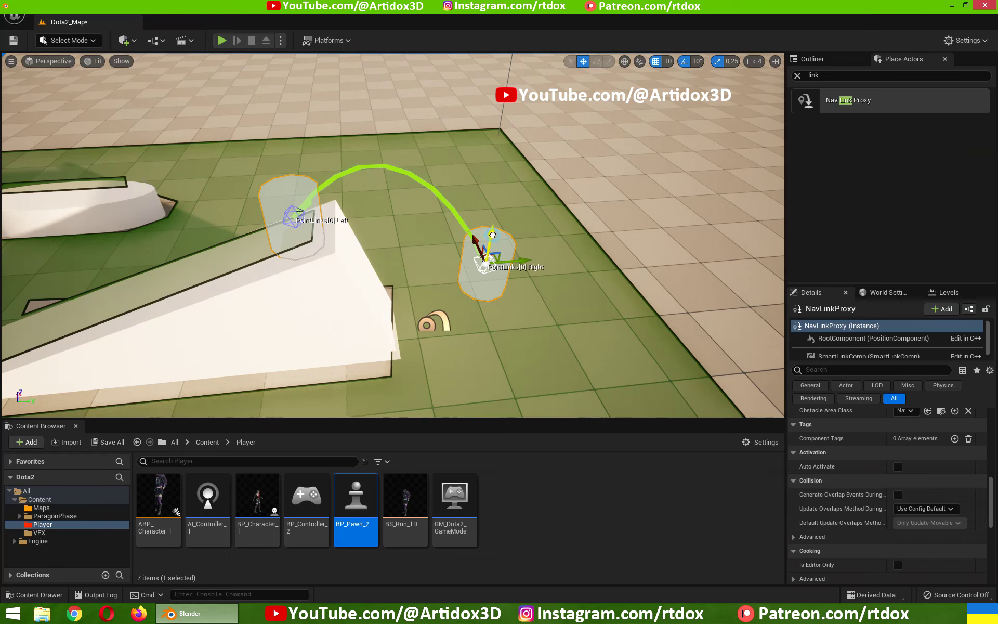
drag(492, 234, 487, 280)
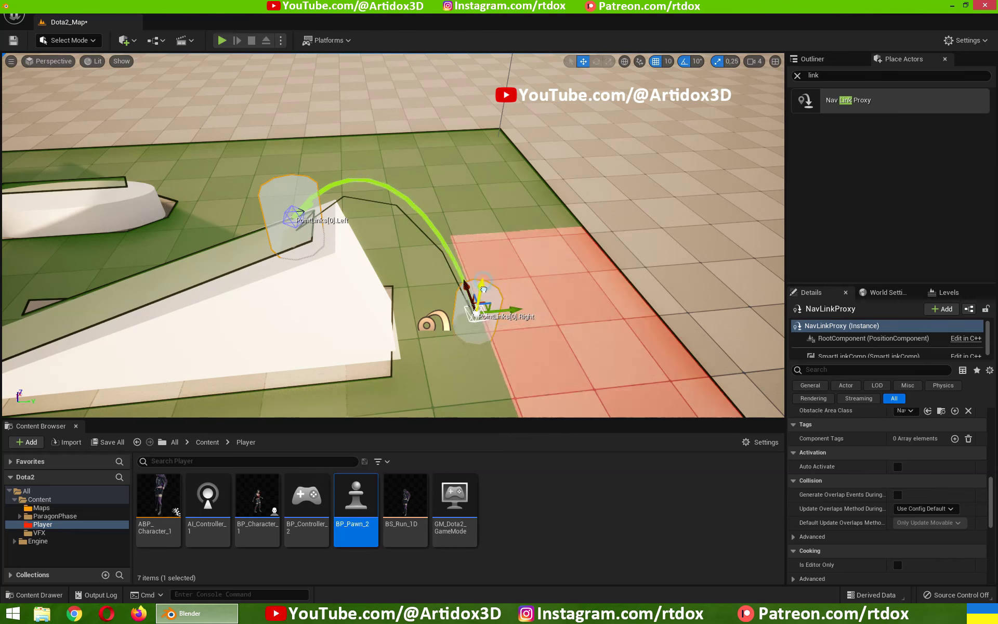
right_drag(484, 279, 468, 291)
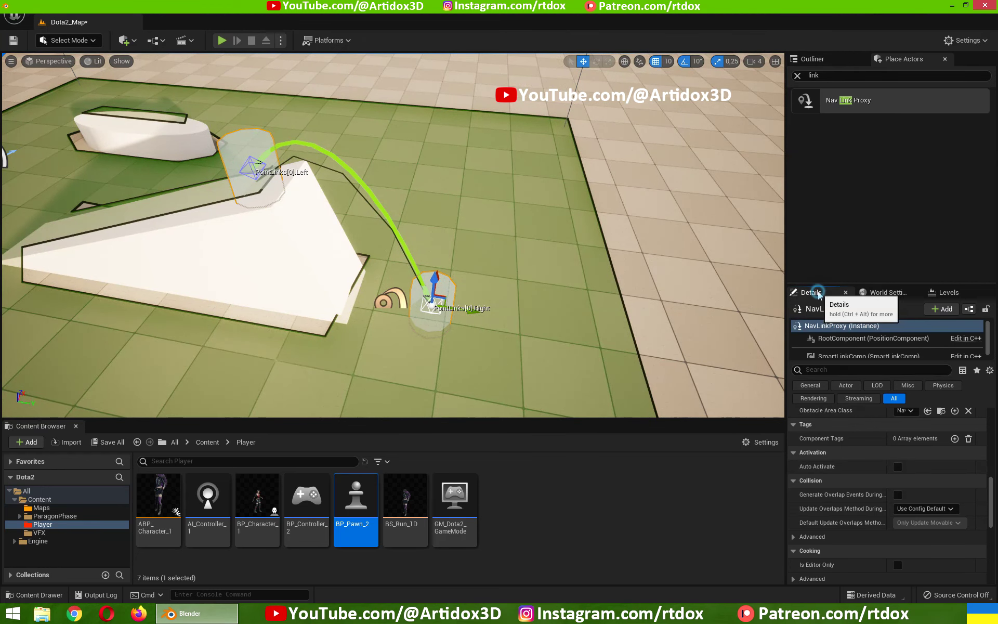
mouse_move(989, 503)
mouse_down()
mouse_move(989, 436)
mouse_move(990, 445)
mouse_up()
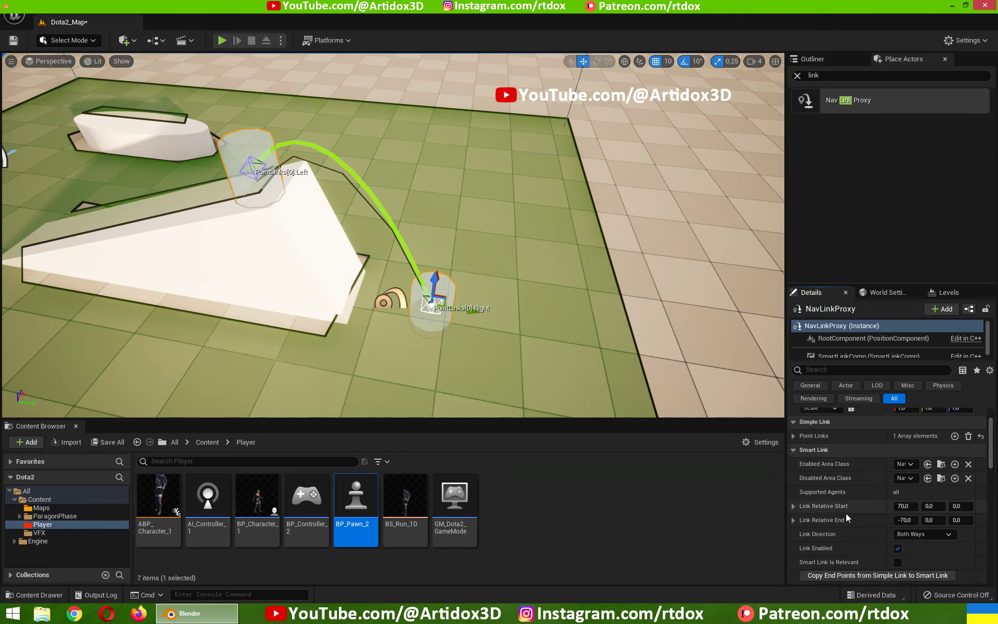
- Expand Link Relative Start and End to show their X, Y, Z values
click(792, 506)
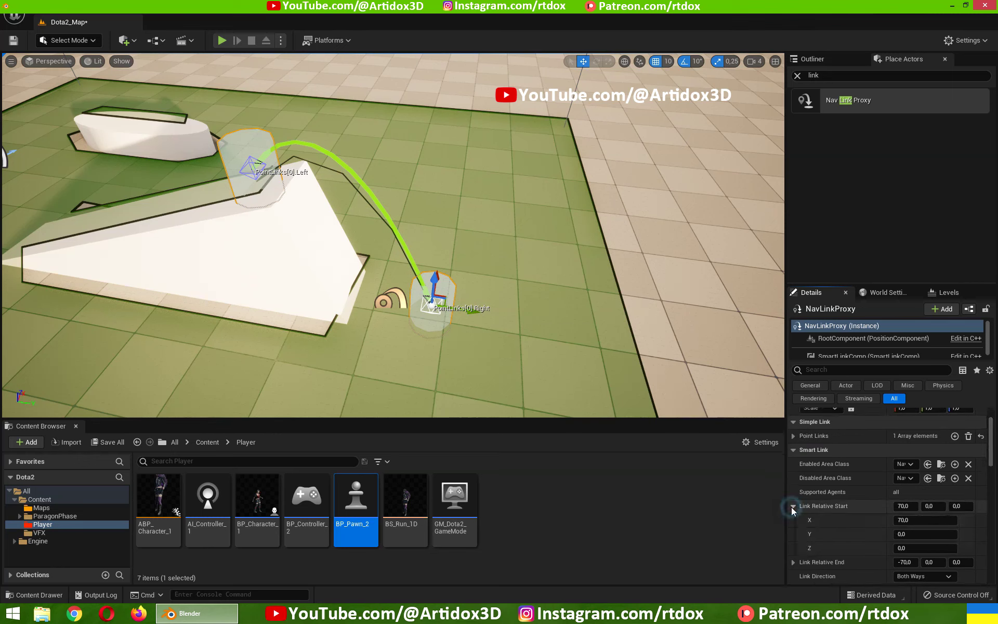
click(792, 561)
scroll(835, 514, down, 2)
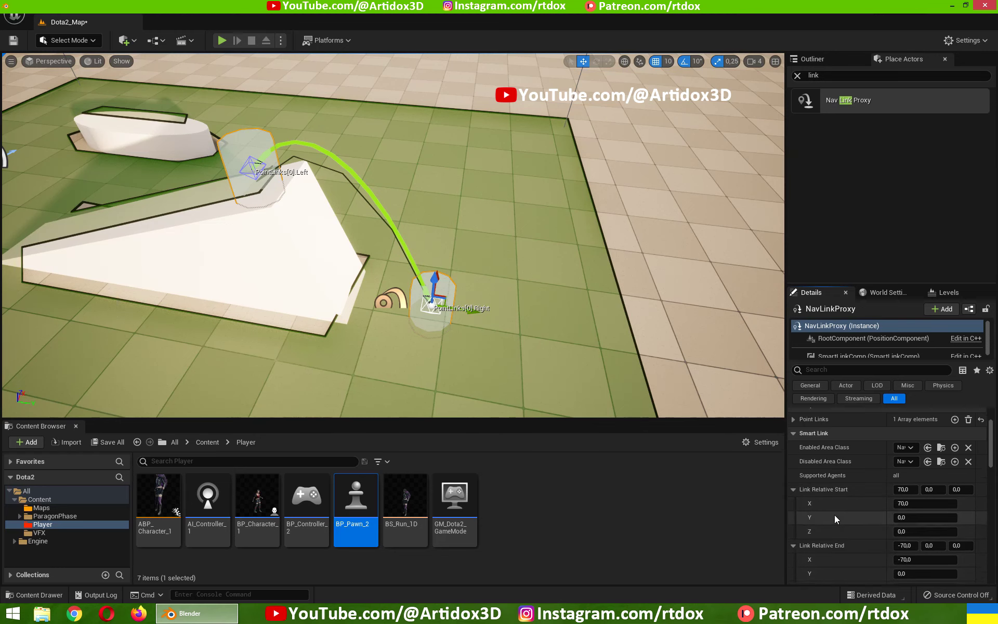
scroll(835, 530, down, 2)
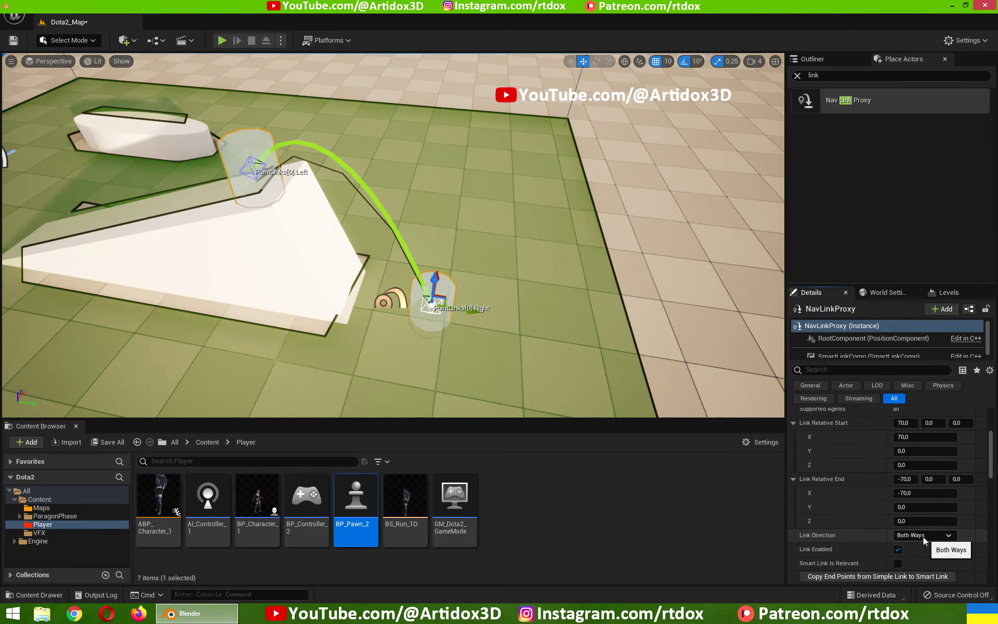
right_drag(536, 320, 535, 319)
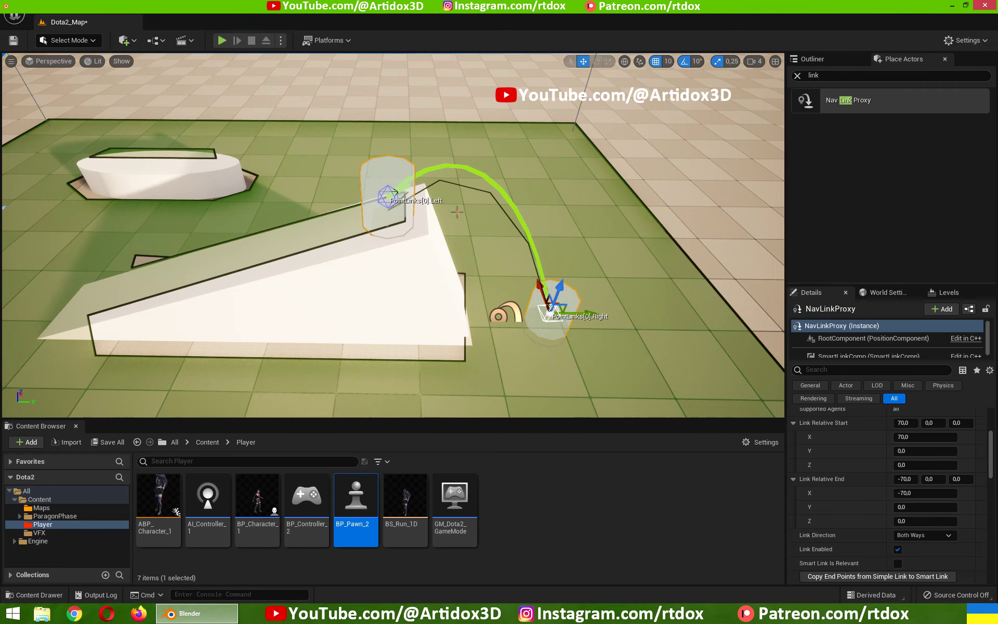
right_drag(535, 320, 536, 319)
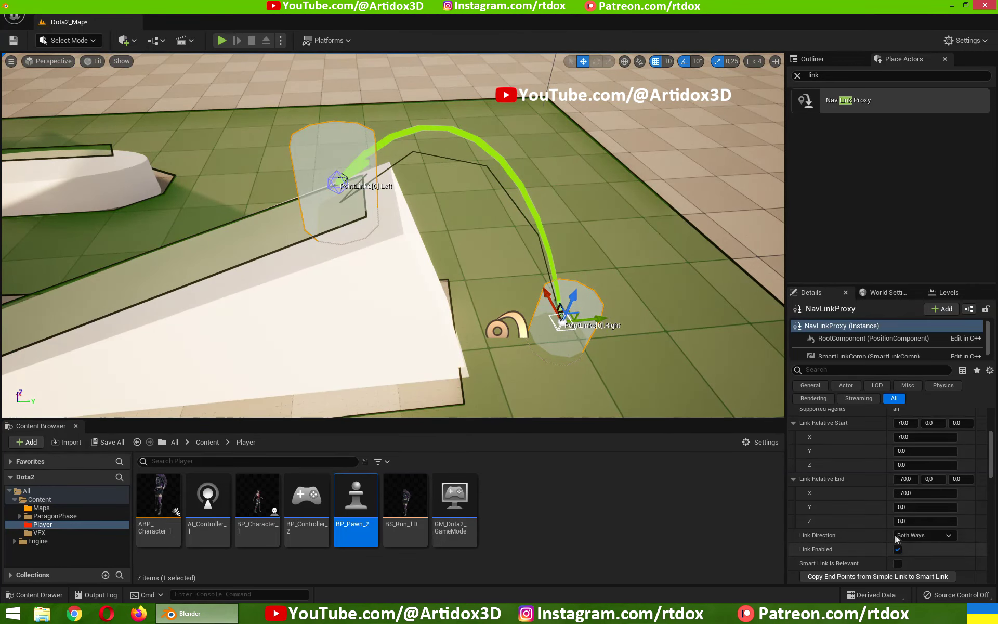
- Set the Smart Link's Link Direction to Left to Right
click(920, 535)
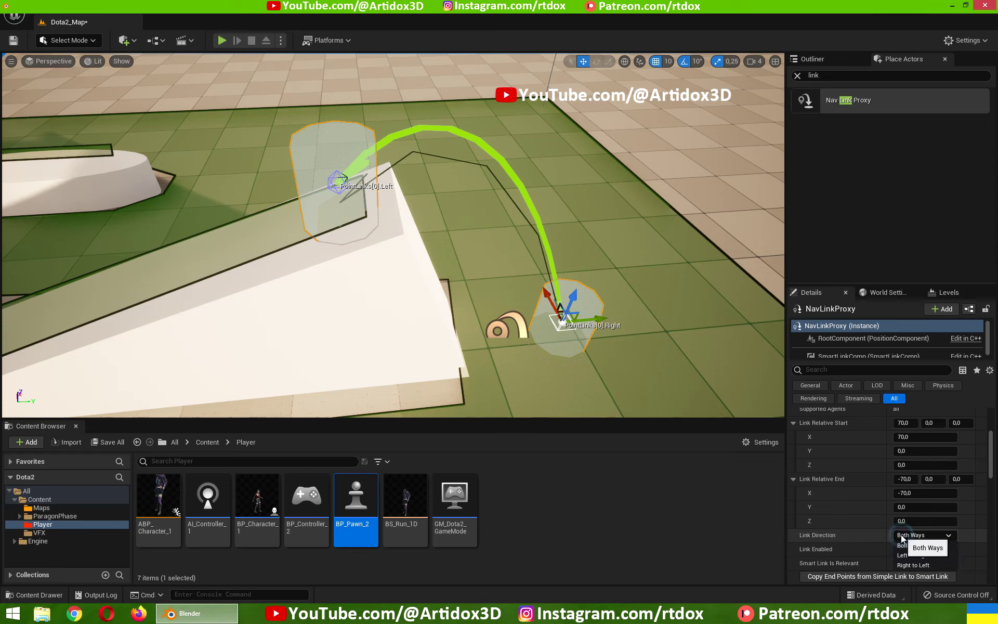
click(920, 556)
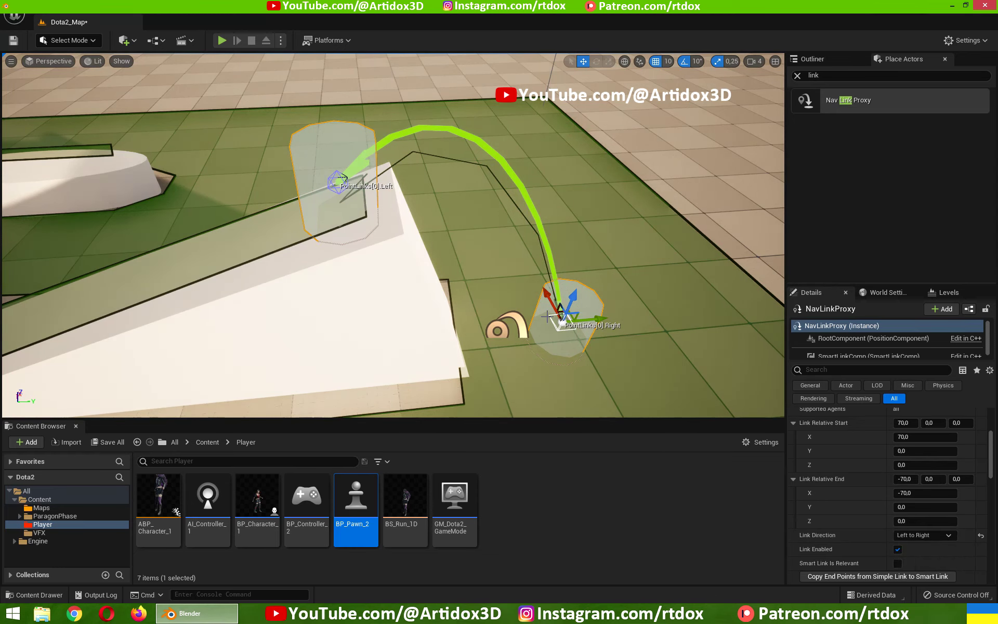
right_drag(535, 320, 535, 319)
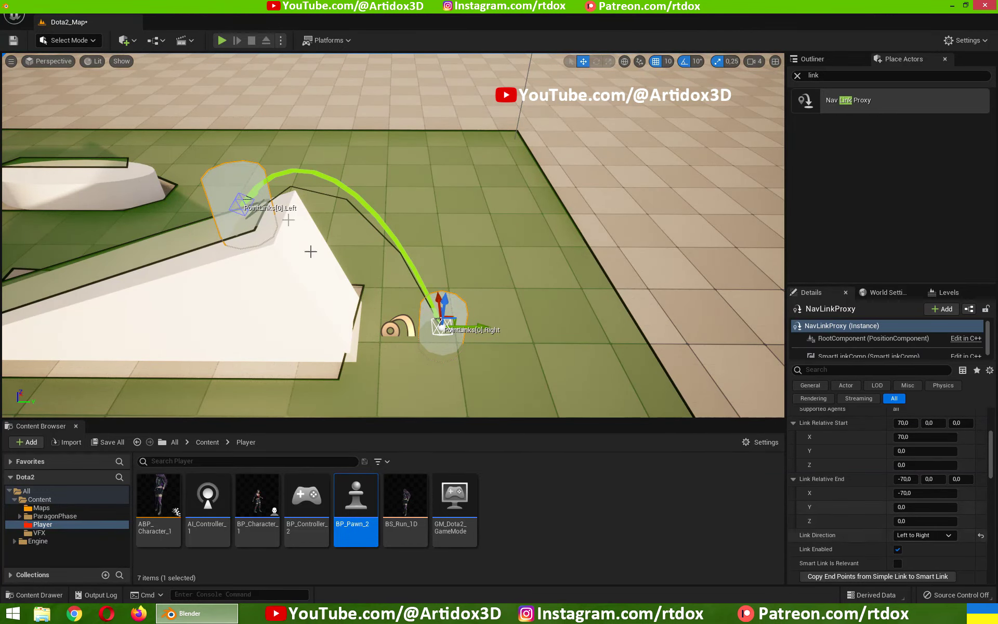
right_drag(242, 173, 243, 173)
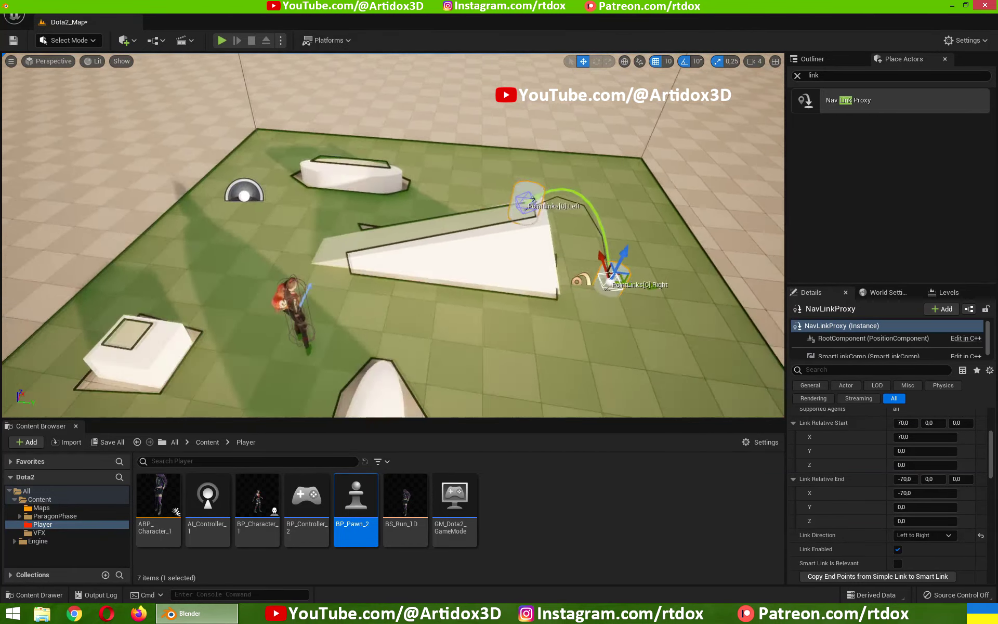
click(222, 40)
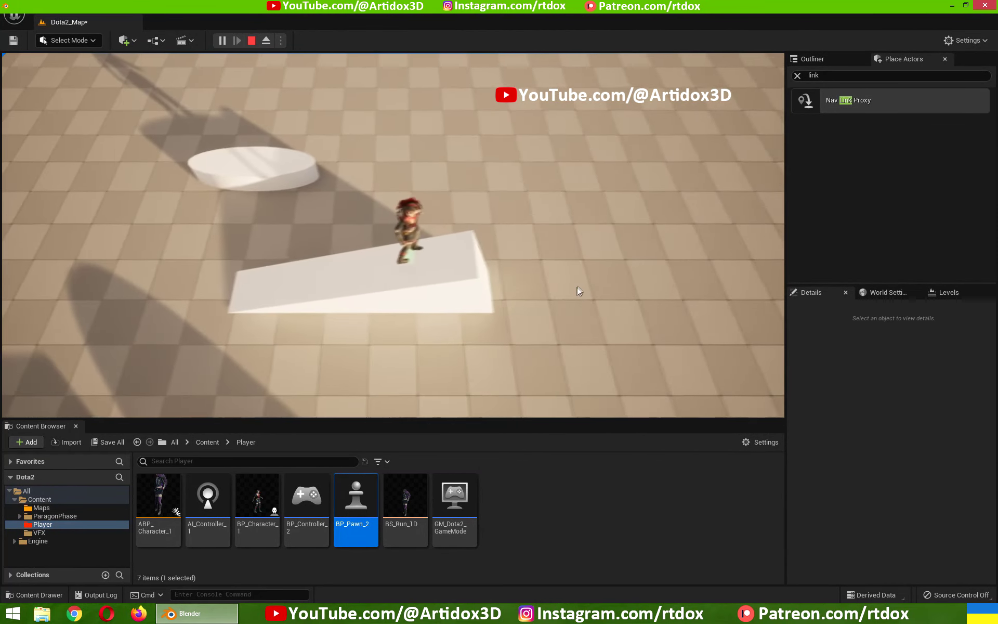
click(510, 295)
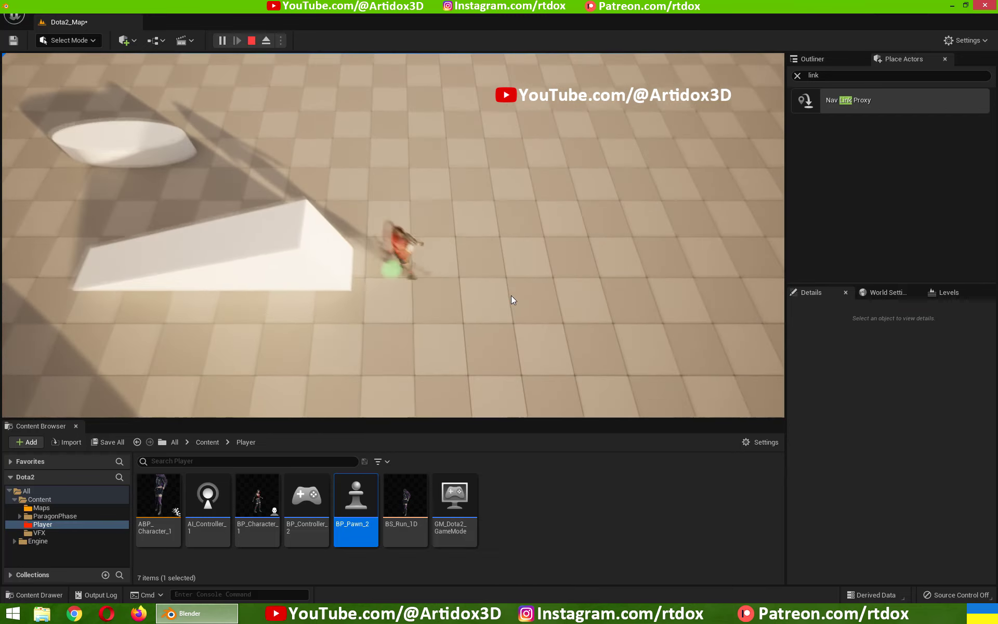
click(185, 319)
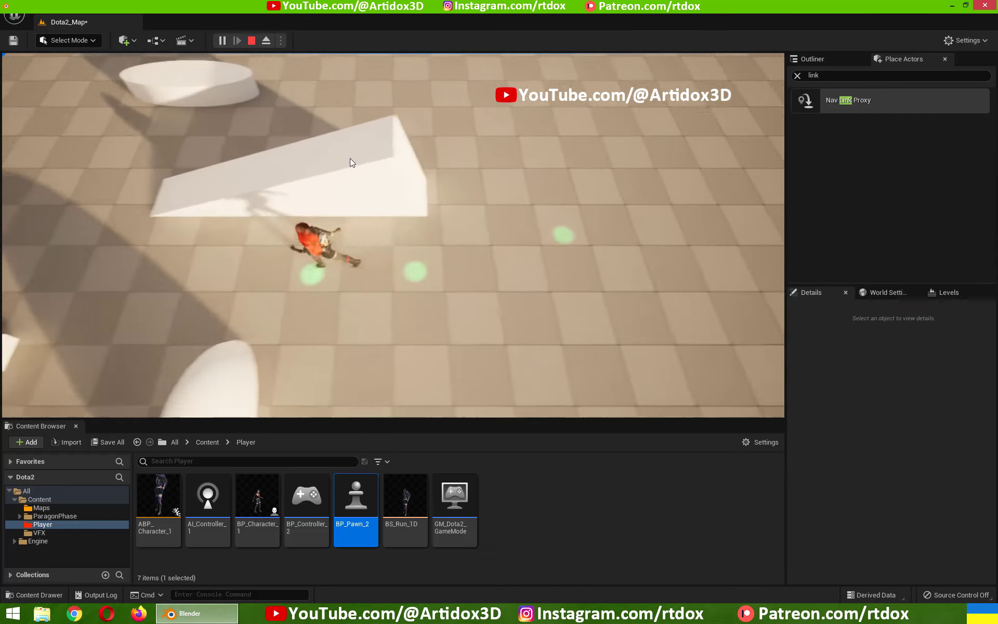
click(373, 154)
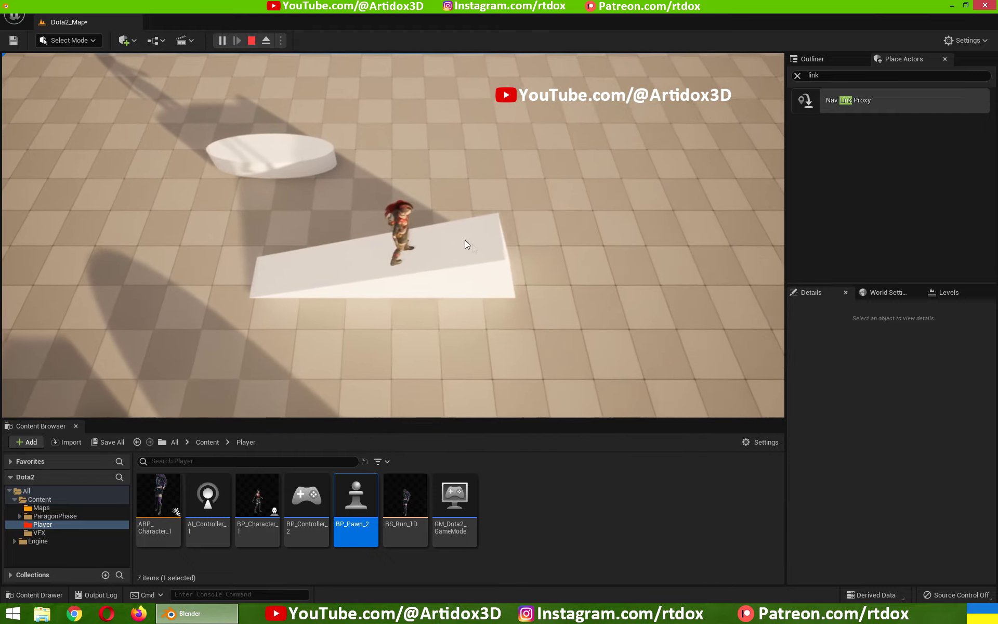
click(554, 288)
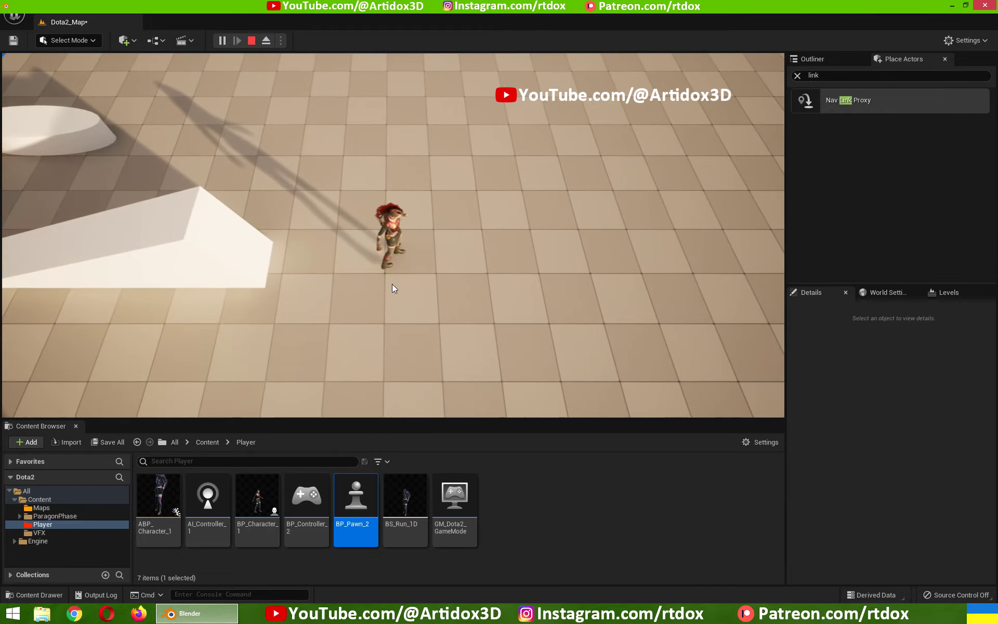
key(Escape)
key(f)
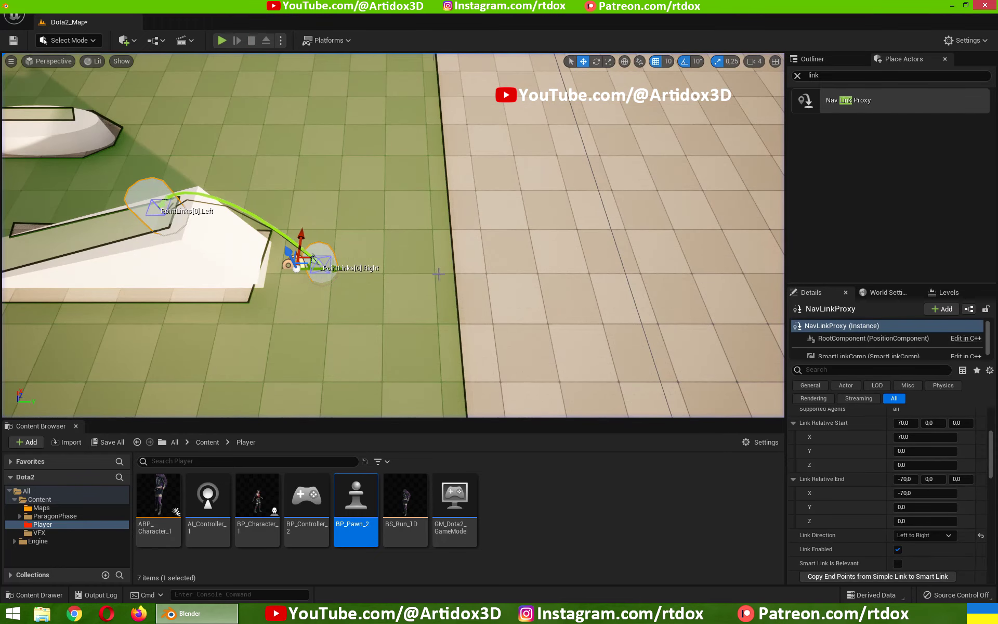
scroll(393, 234, down, 5)
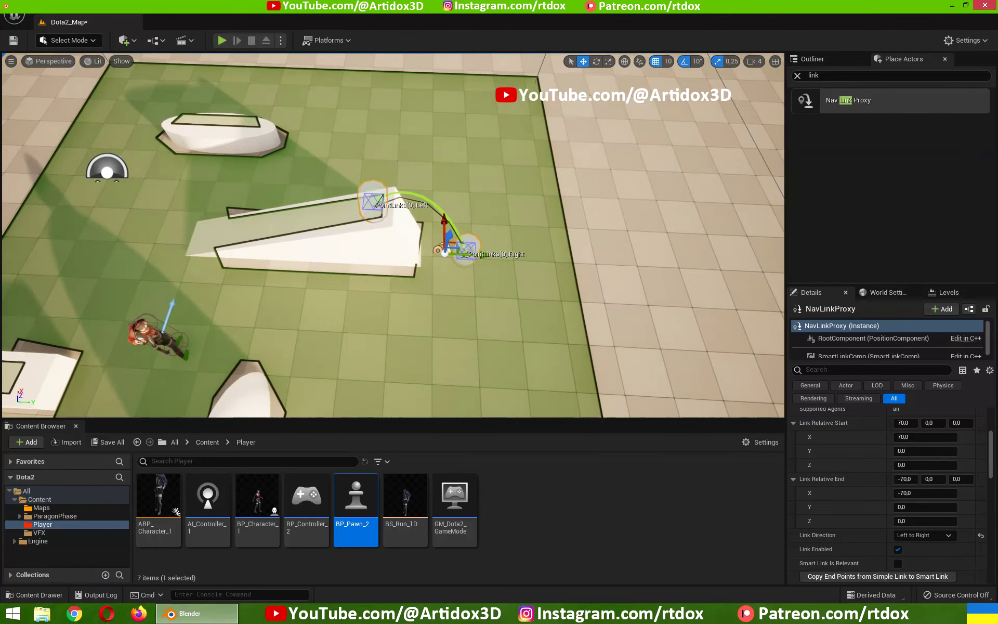
mouse_move(392, 234)
alt+mouse_down()
mouse_move(393, 218)
mouse_move(363, 224)
alt+mouse_up()
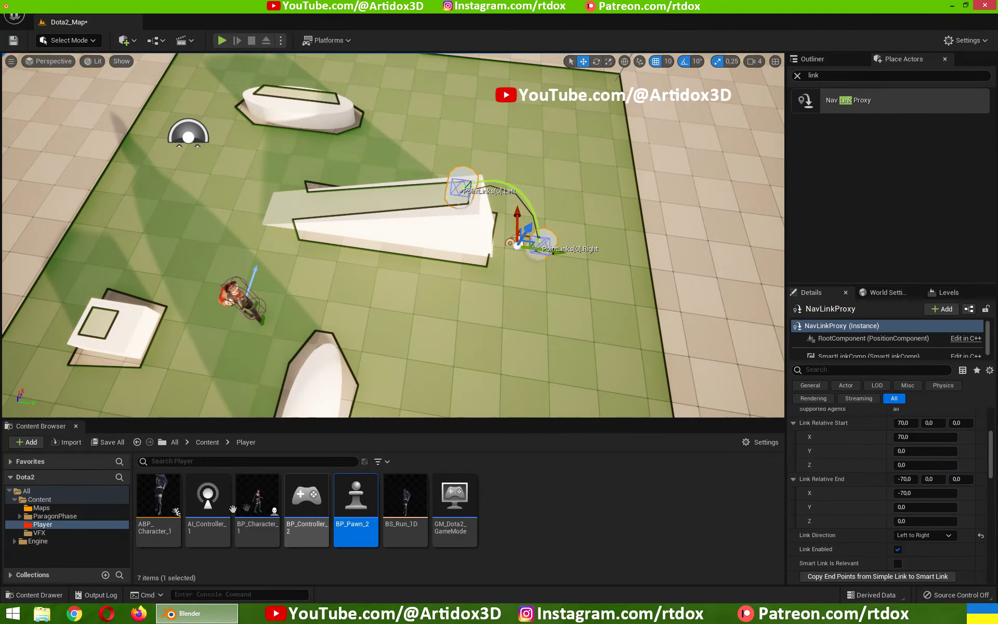
click(161, 496)
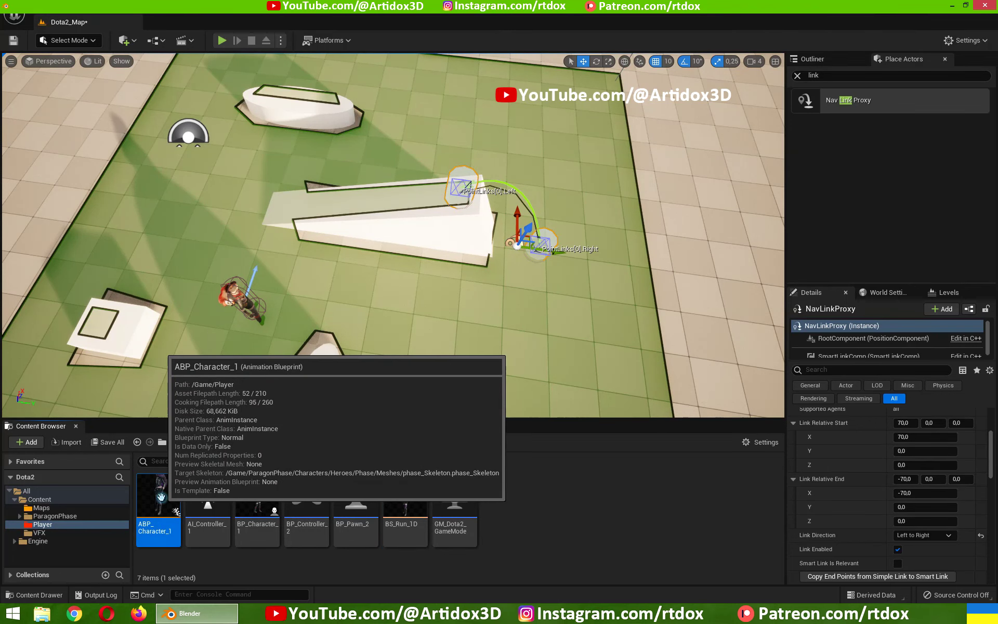
- Open ABP_Character_1 and add a Boolean variable named IsInAir? beside Speed
double_click(161, 498)
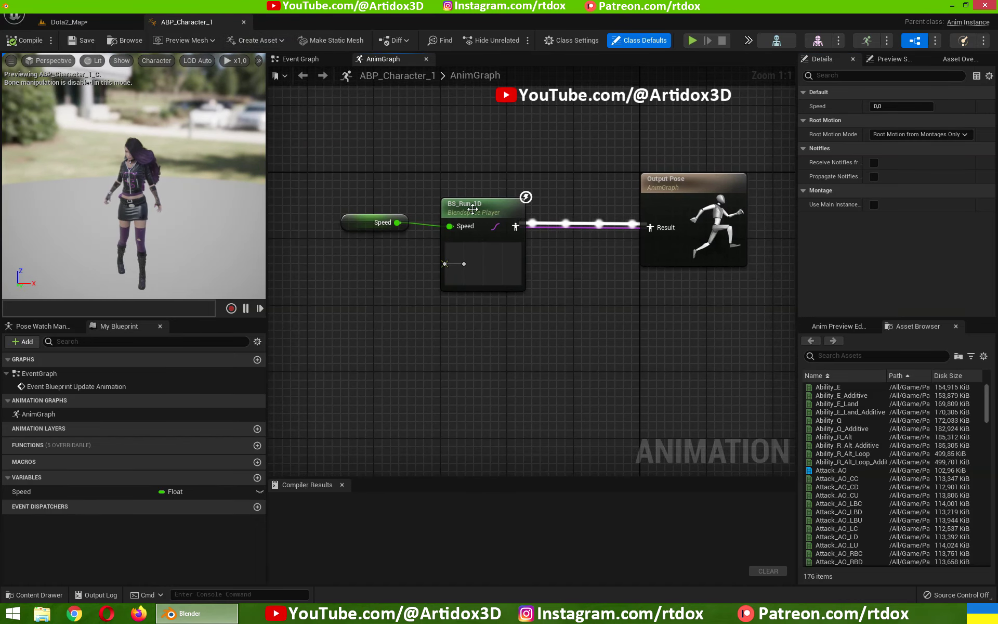
click(359, 228)
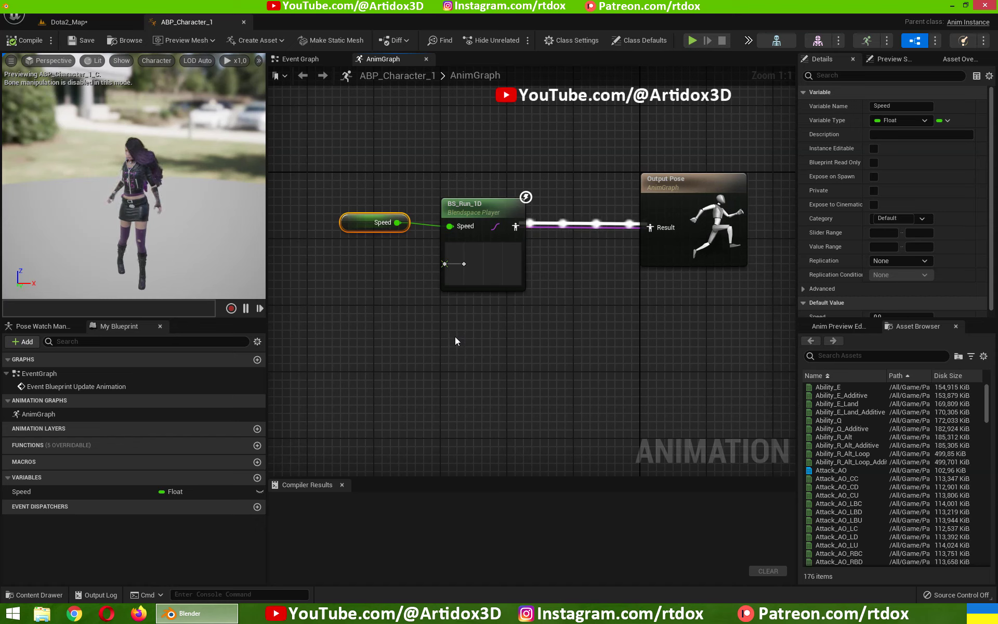
click(257, 477)
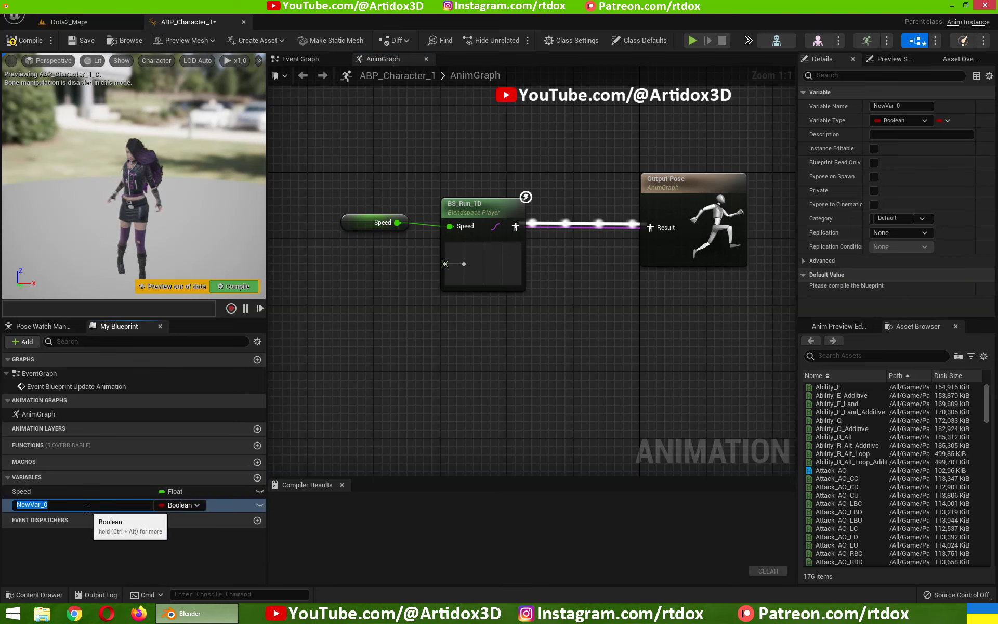
text(IsInAir)
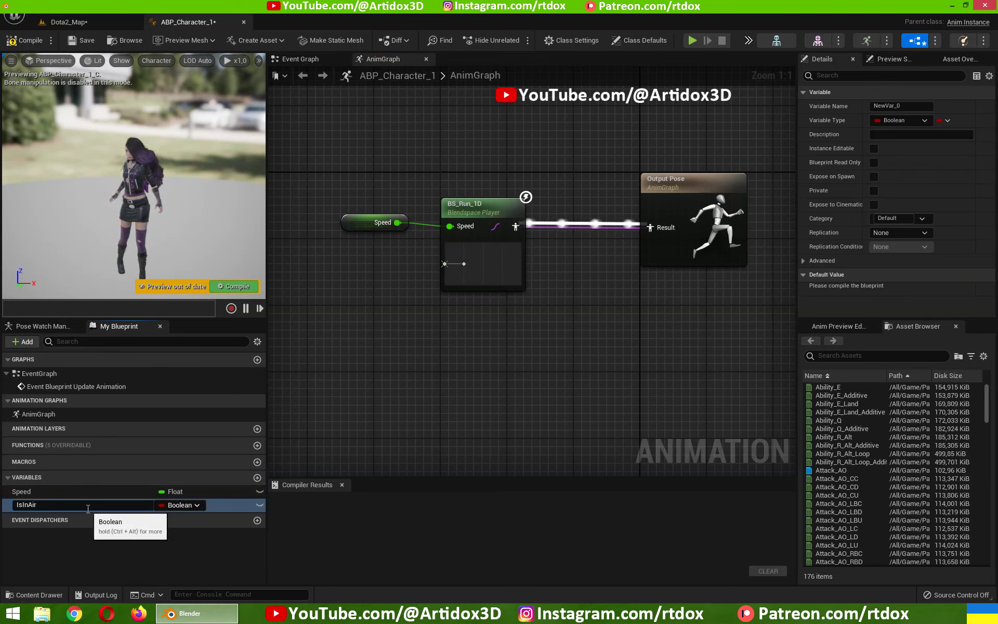
key(Return)
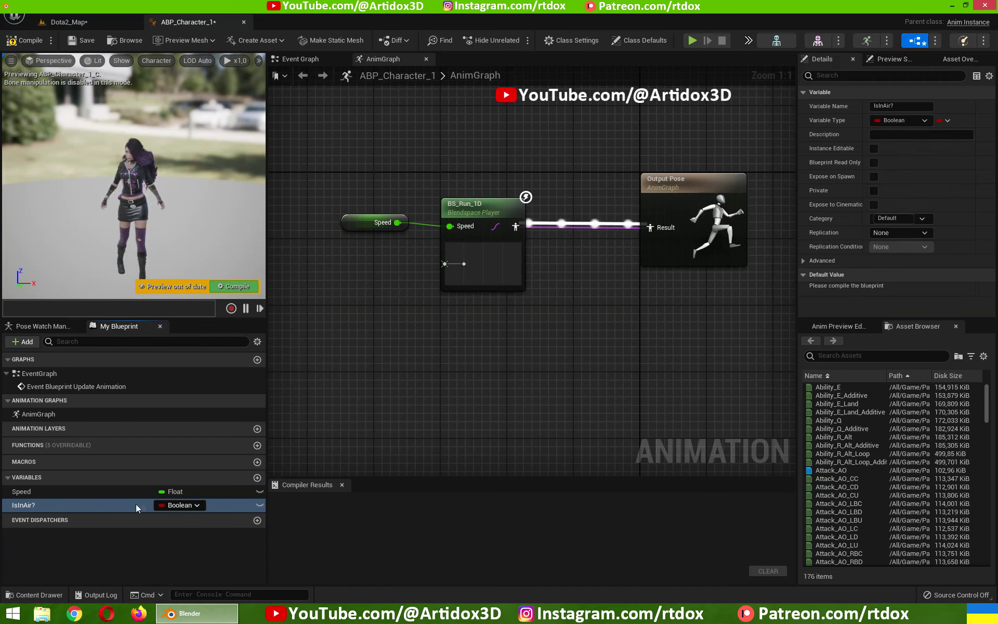
click(183, 507)
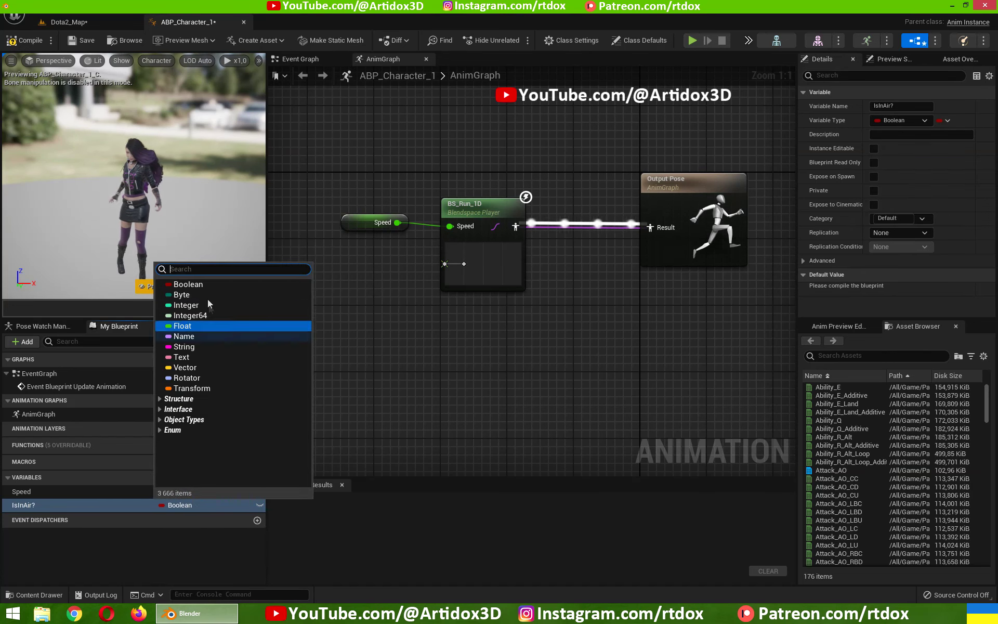
click(199, 284)
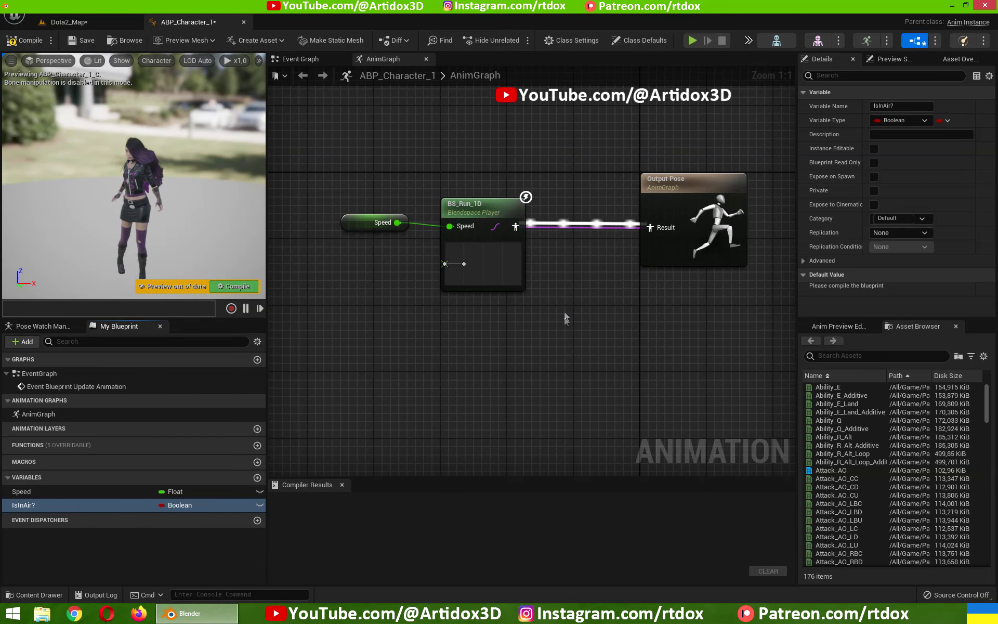
right_drag(561, 294, 576, 337)
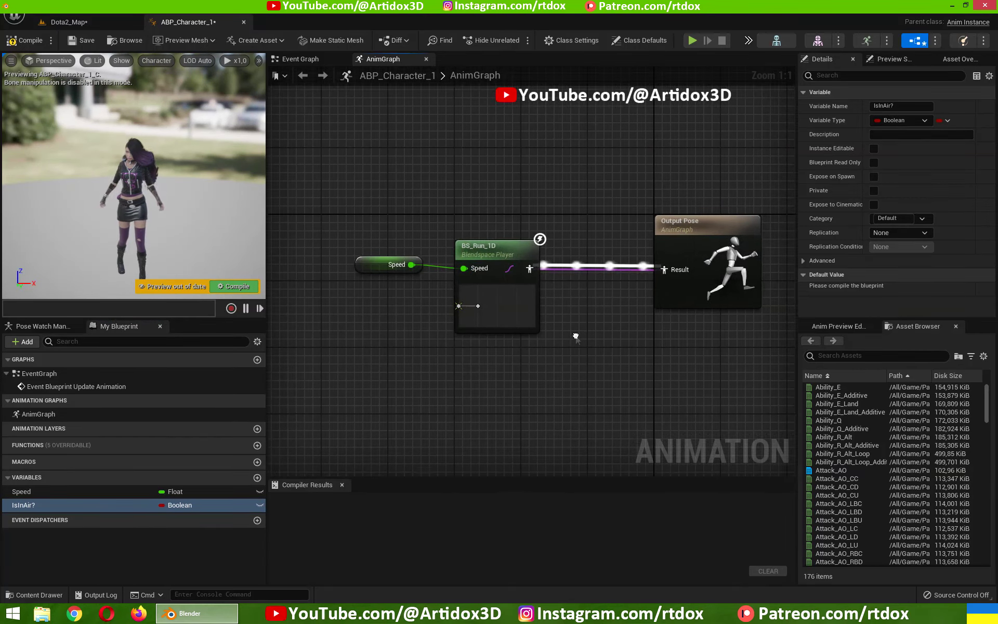
- In the Event Graph, add an Is Falling node off Get Movement Component
click(307, 61)
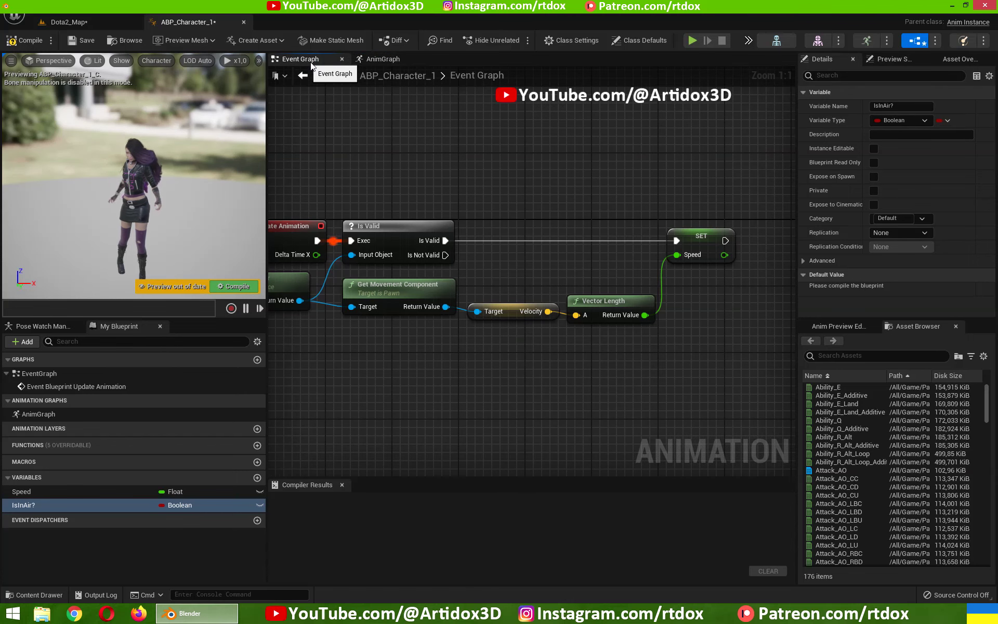
right_drag(516, 194, 617, 132)
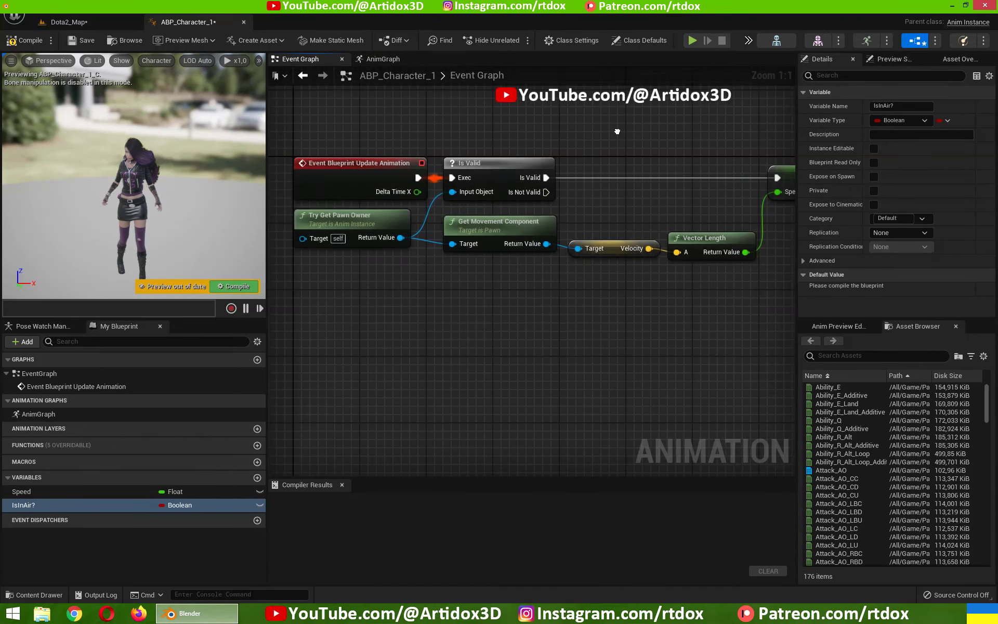
click(375, 215)
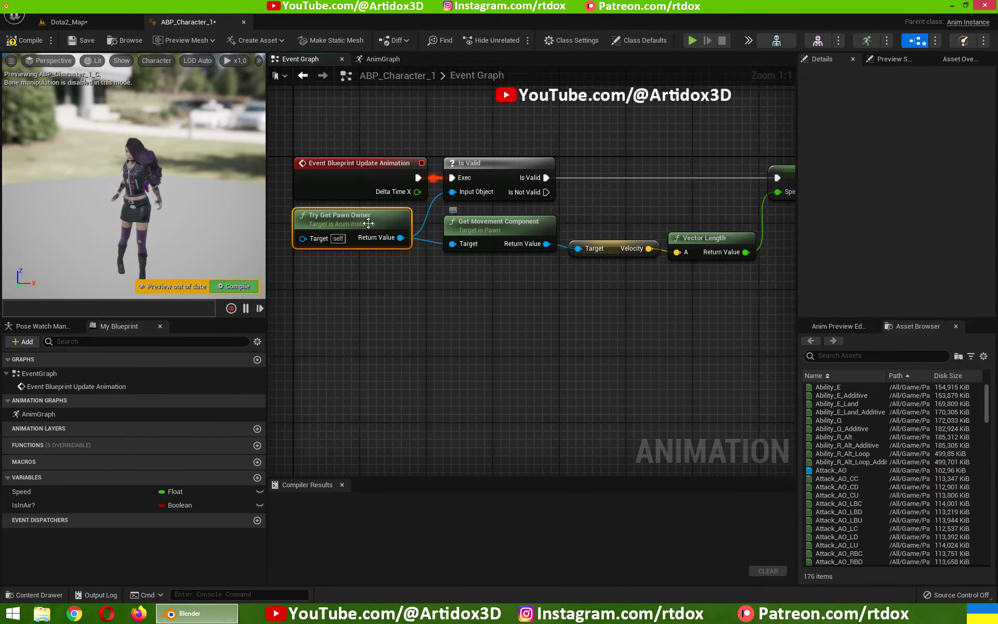
right_drag(374, 223, 358, 274)
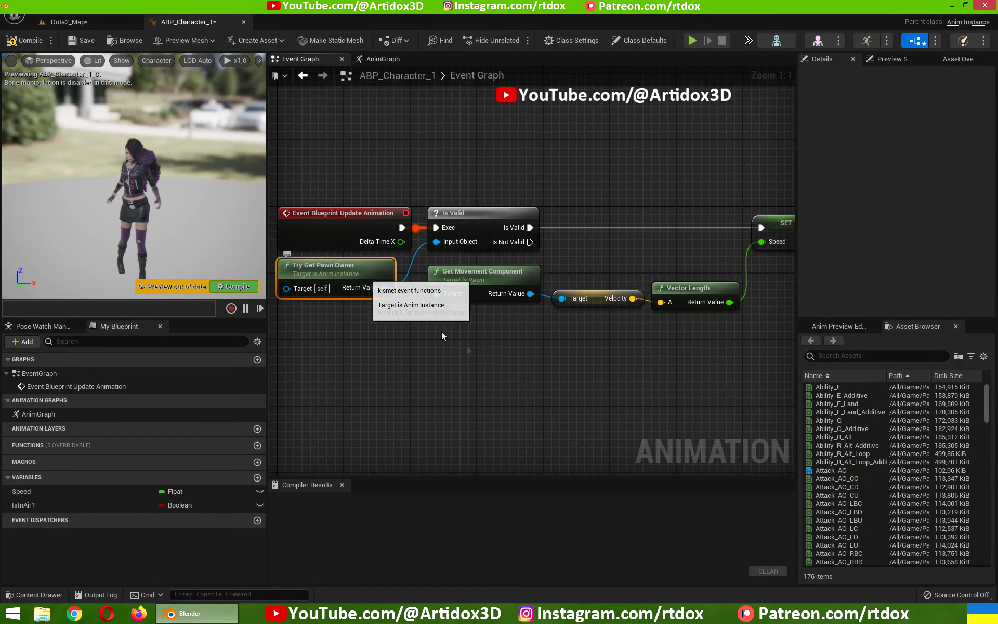
click(469, 281)
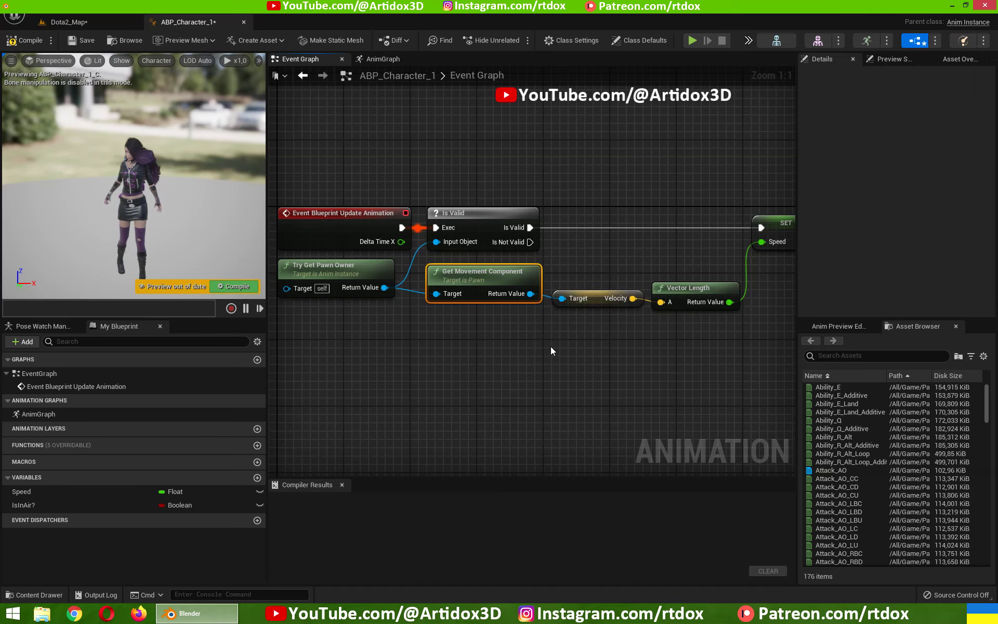
right_drag(550, 346, 406, 338)
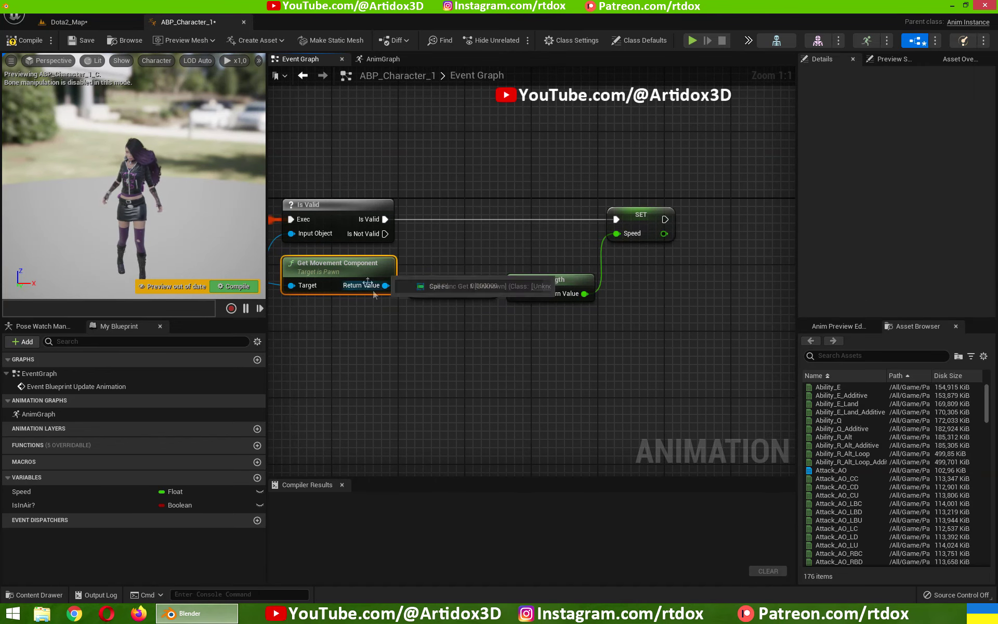
drag(384, 285, 688, 305)
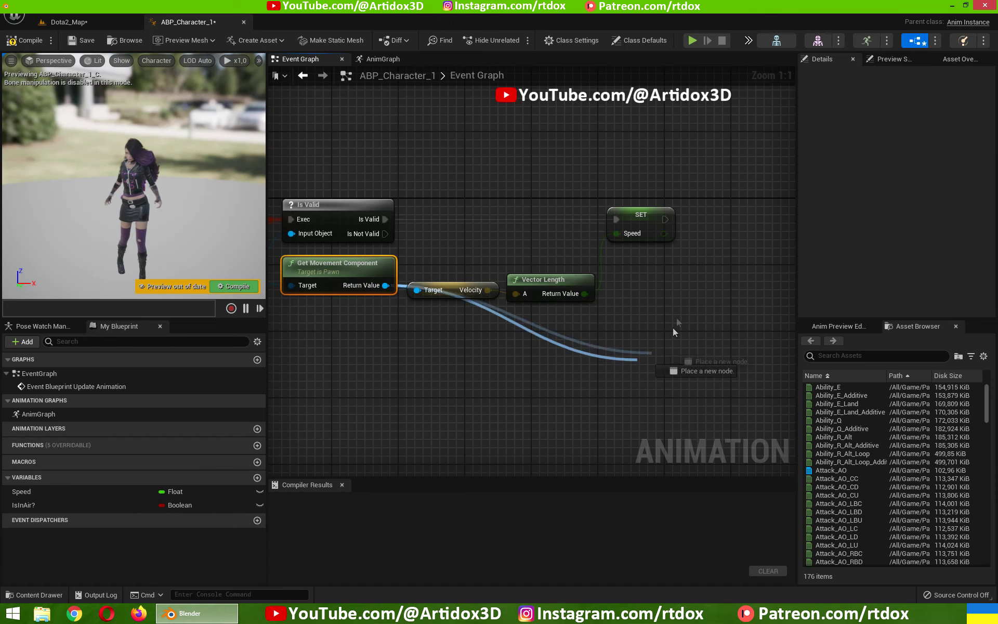
text(i)
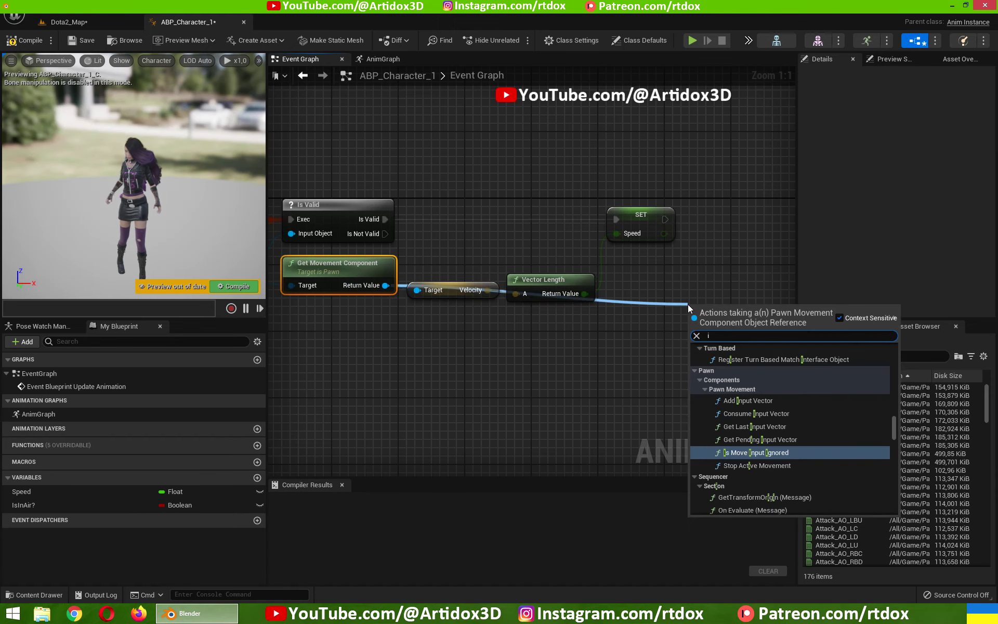
text(sfa)
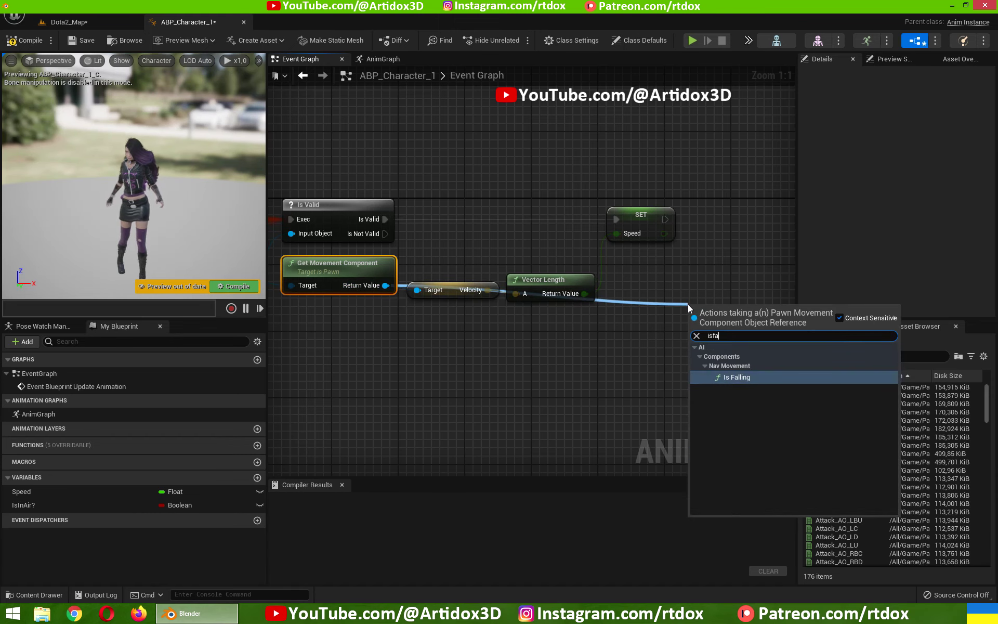
click(736, 377)
- Set IsInAir? from Is Falling right after SET Speed, then compile
mouse_move(708, 365)
right_down()
mouse_move(632, 368)
mouse_move(604, 282)
right_up()
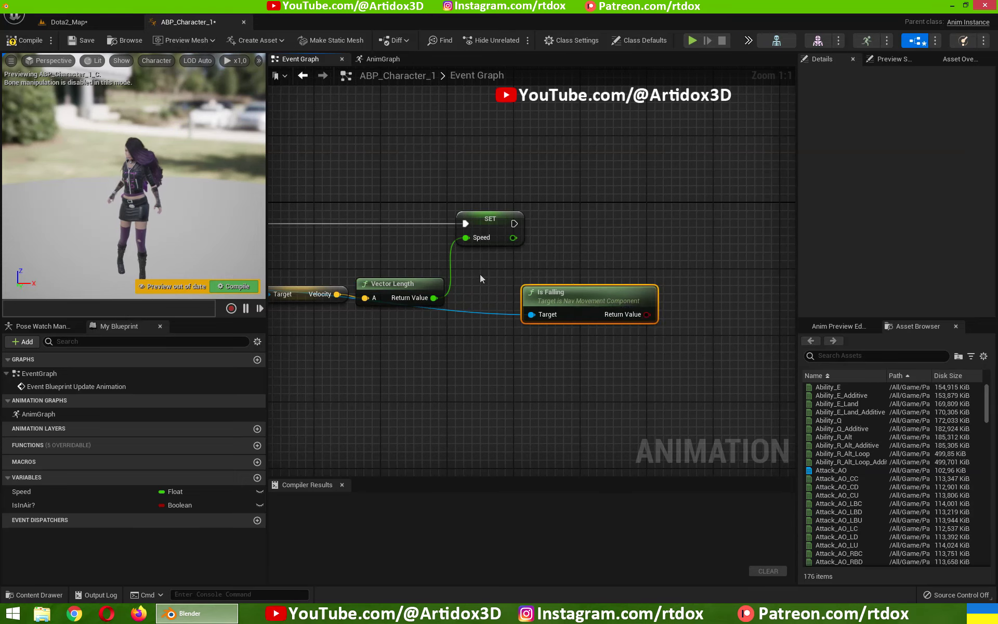
right_drag(479, 273, 583, 248)
drag(23, 506, 685, 179)
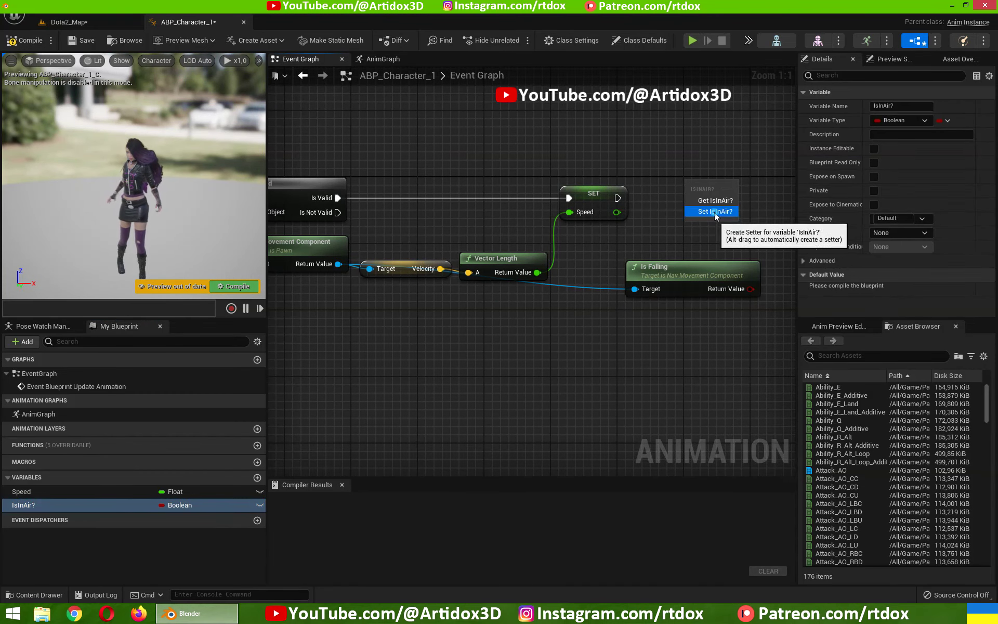
click(714, 212)
right_drag(753, 294, 640, 287)
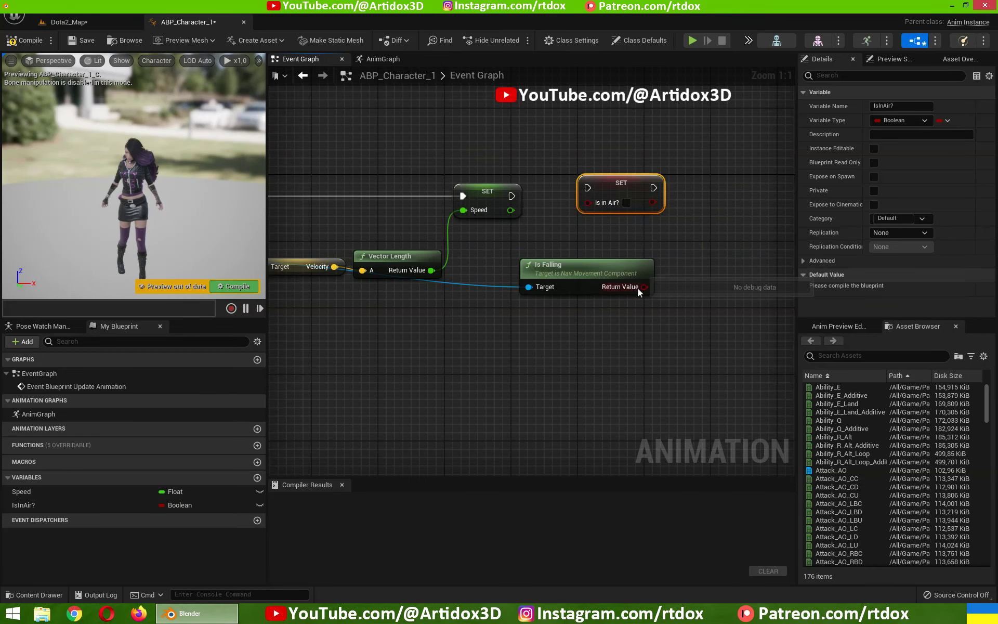
mouse_move(644, 287)
mouse_down()
mouse_move(581, 216)
mouse_move(605, 191)
mouse_up()
drag(512, 196, 588, 197)
right_drag(483, 296, 635, 286)
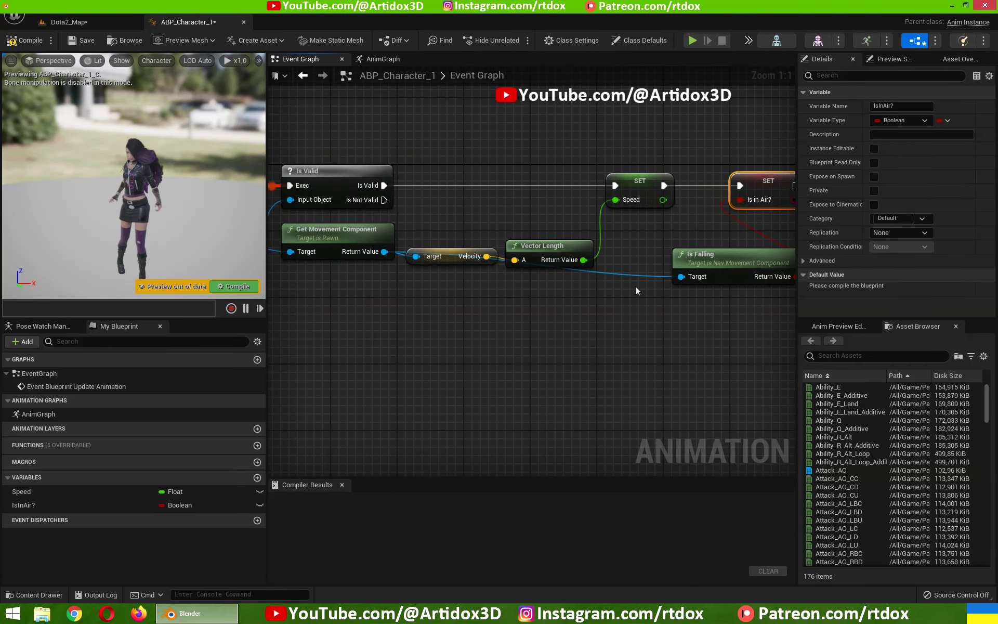
scroll(595, 308, down, 1)
drag(741, 261, 712, 245)
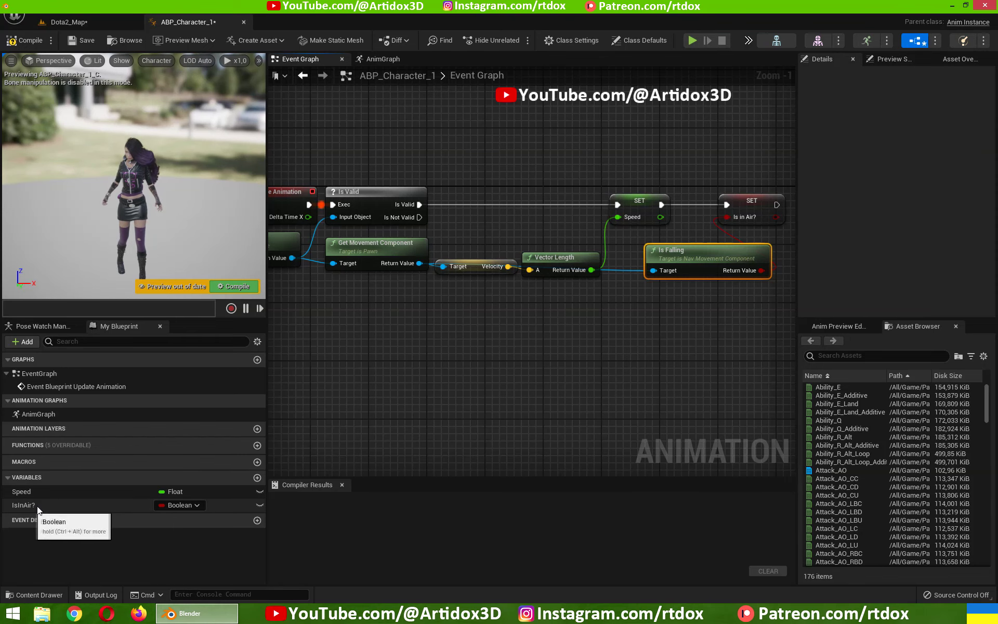
click(29, 44)
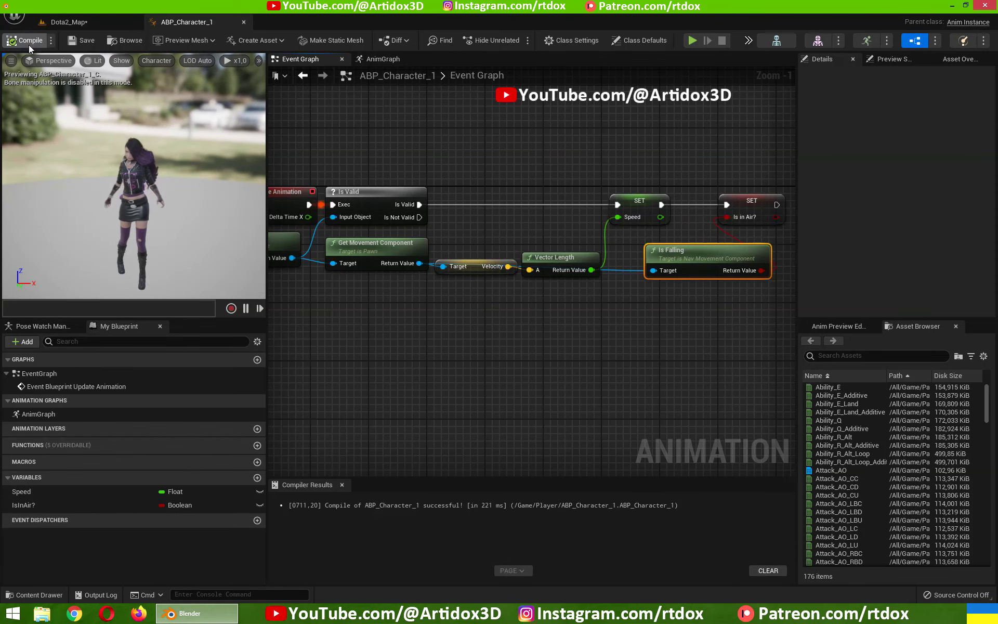
- Add a Blend Poses by bool node in the AnimGraph above the run blendspace
click(383, 60)
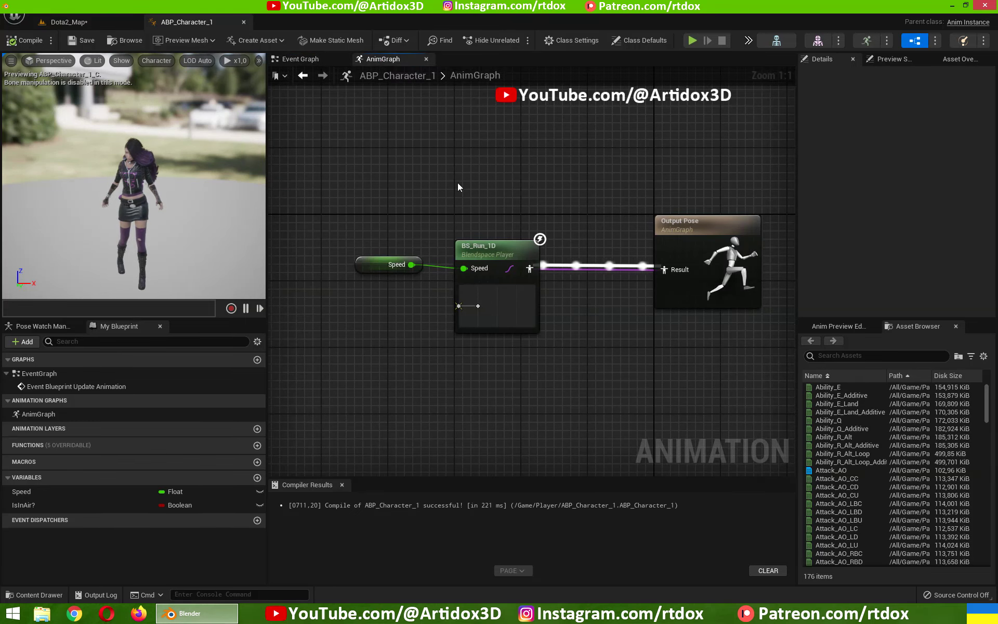
right_drag(487, 191, 448, 251)
right_click(490, 185)
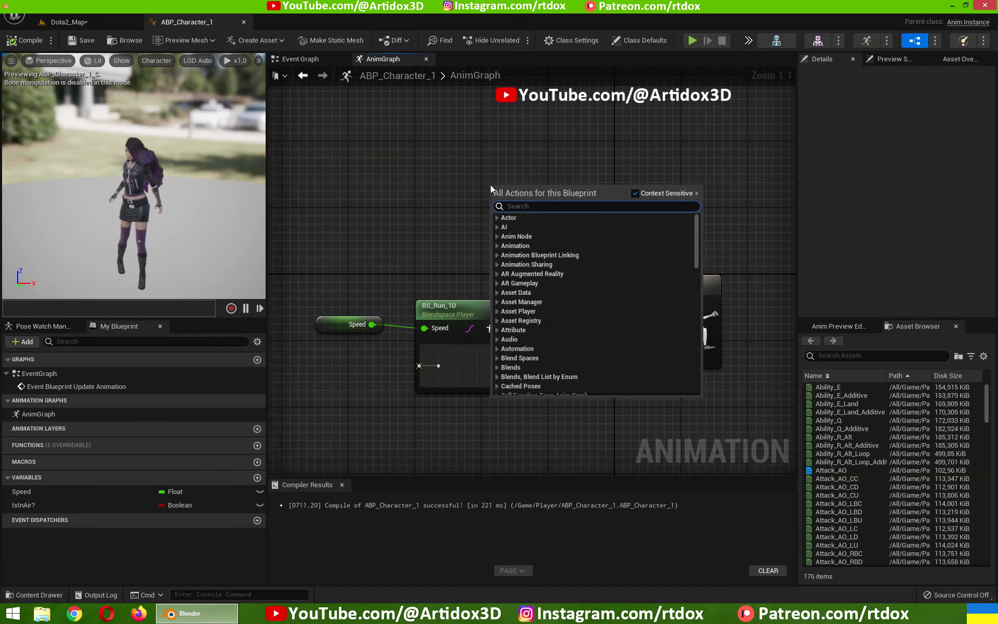
text(blend)
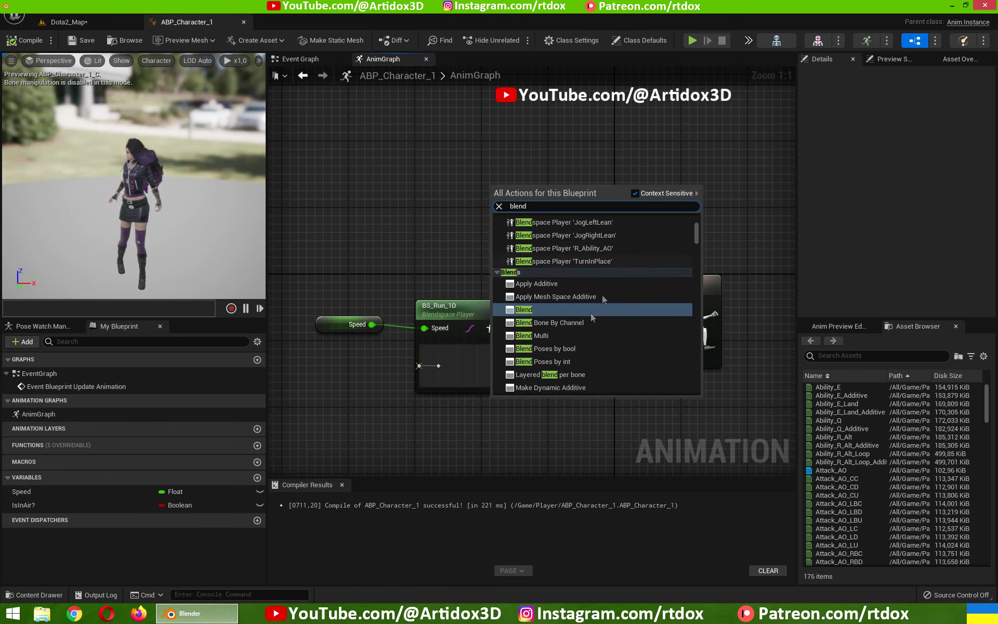
click(560, 348)
drag(517, 218, 474, 178)
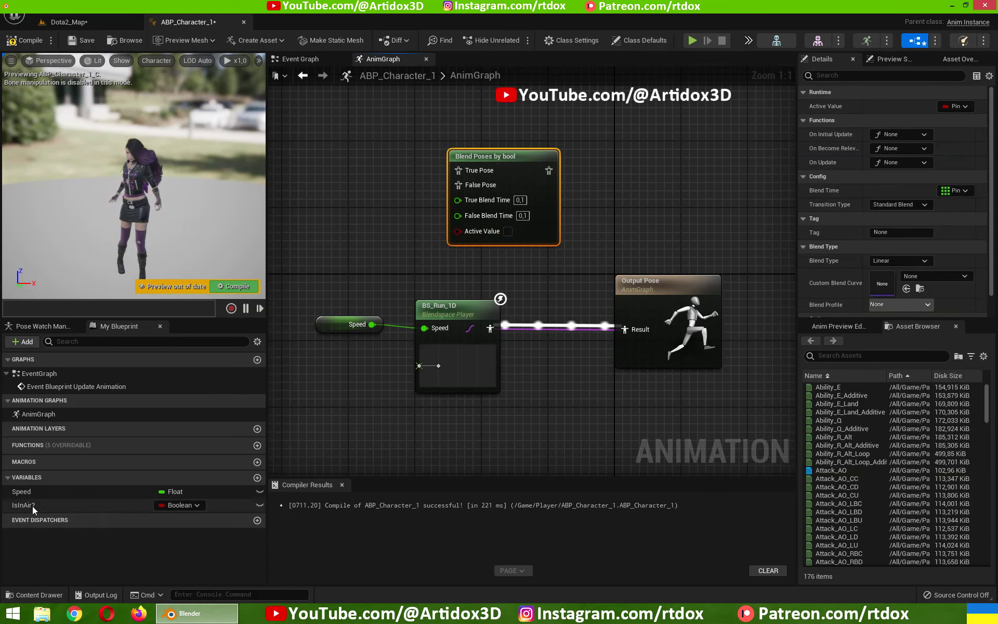
- Add an IsInAir? getter and wire it into the blend's Active Value
drag(32, 507, 342, 237)
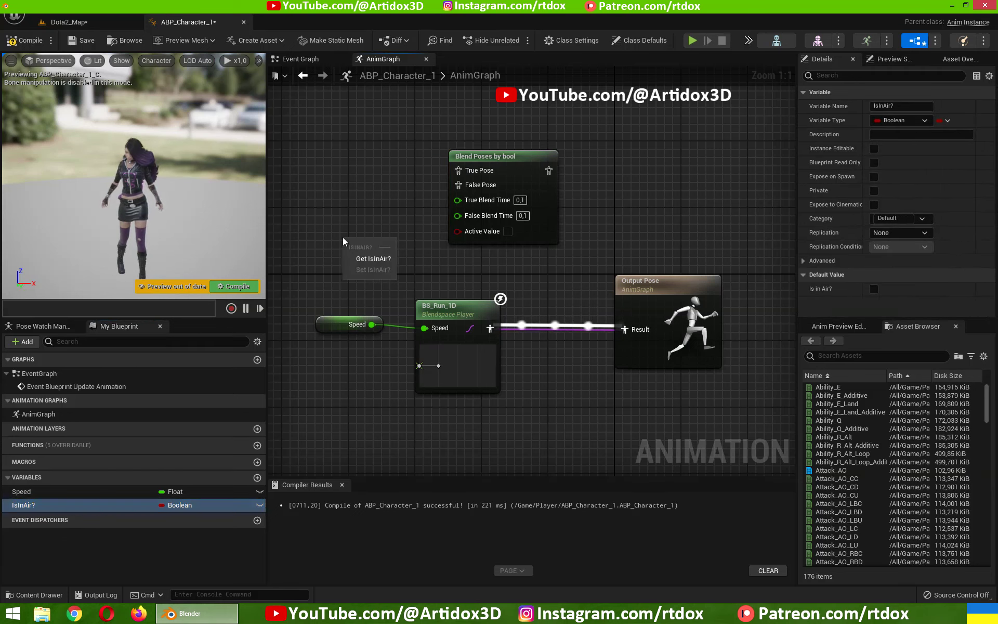
click(368, 260)
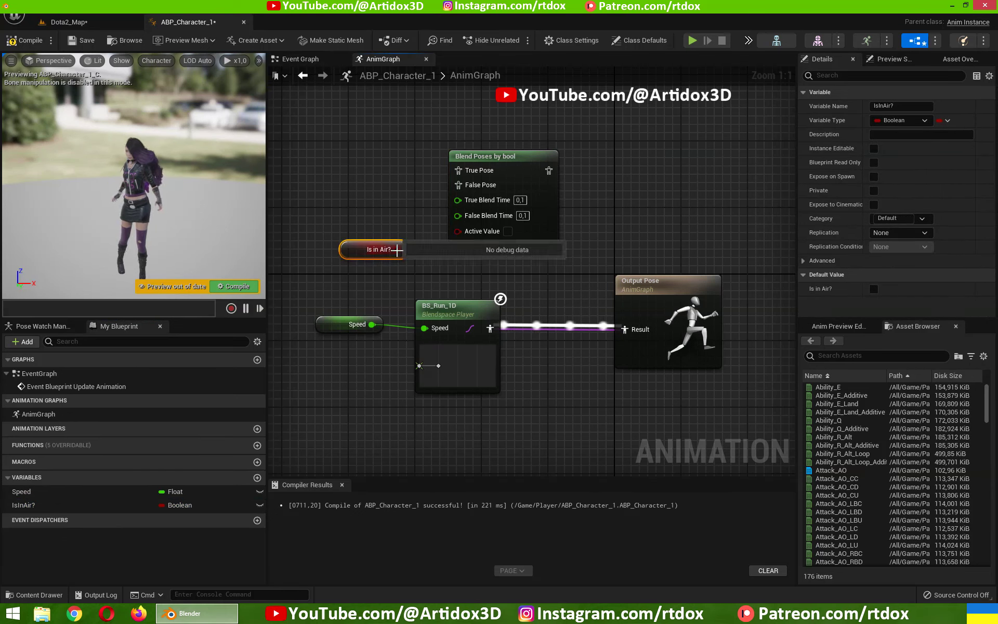
drag(396, 250, 458, 230)
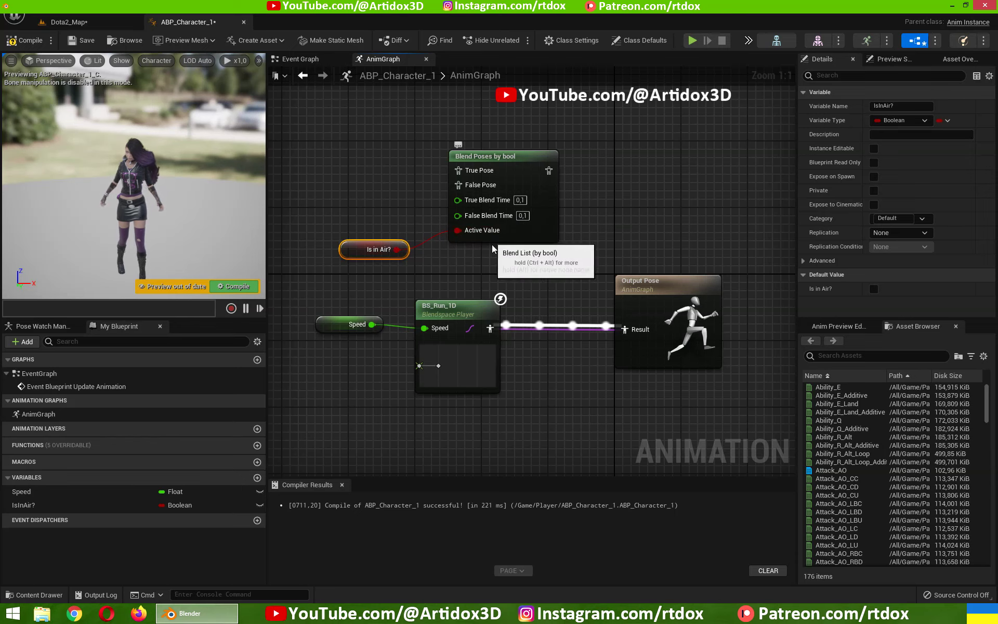
right_drag(508, 267, 592, 275)
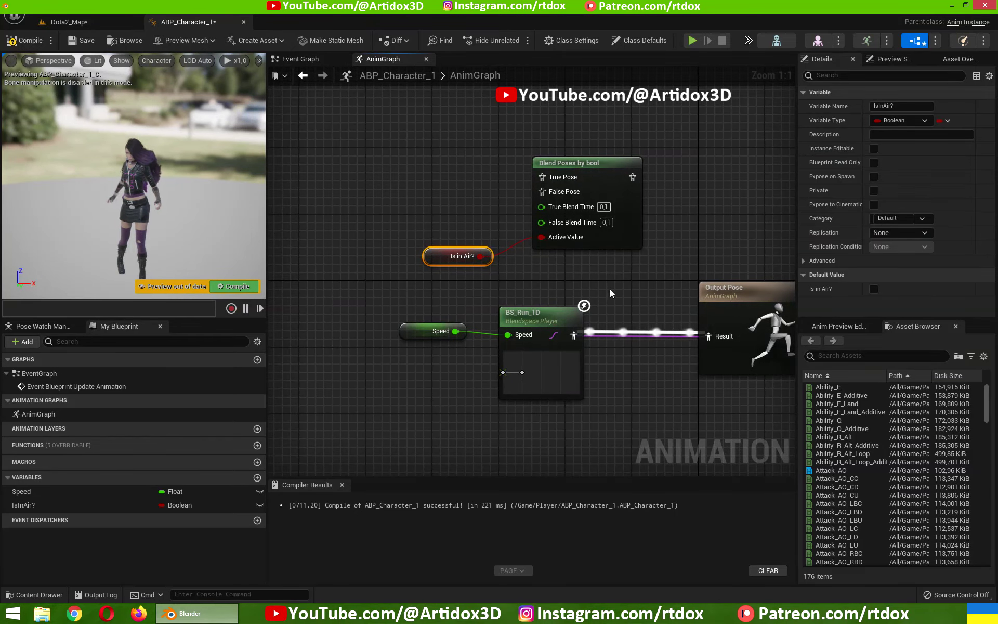
mouse_move(986, 403)
mouse_down()
mouse_move(981, 543)
mouse_move(845, 366)
mouse_up()
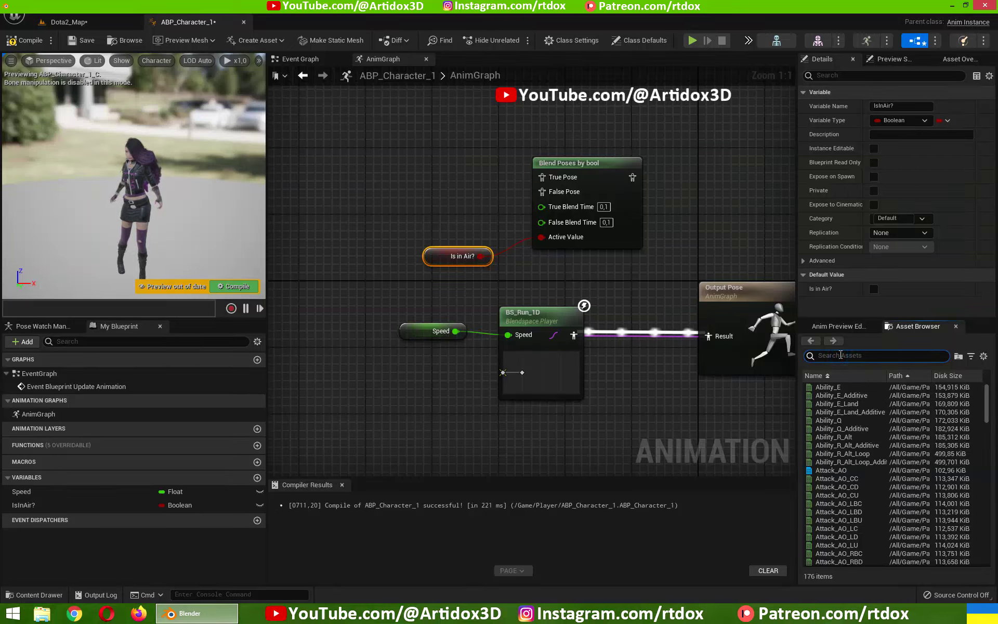
- Add a Jump_Start sequence player, wire it to the True Pose, and turn off Loop Animation
text(jump)
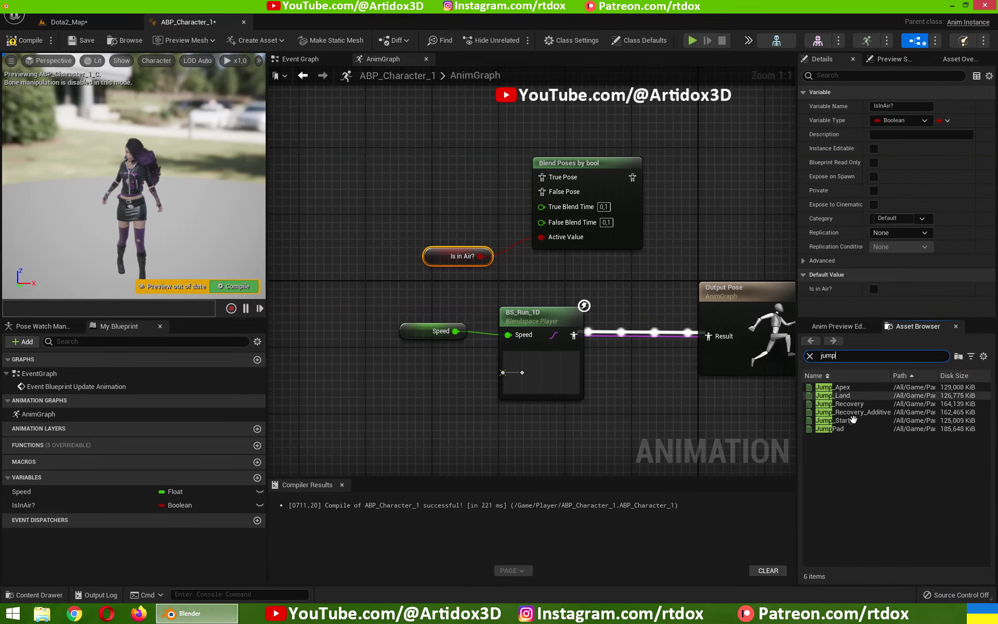
mouse_move(849, 420)
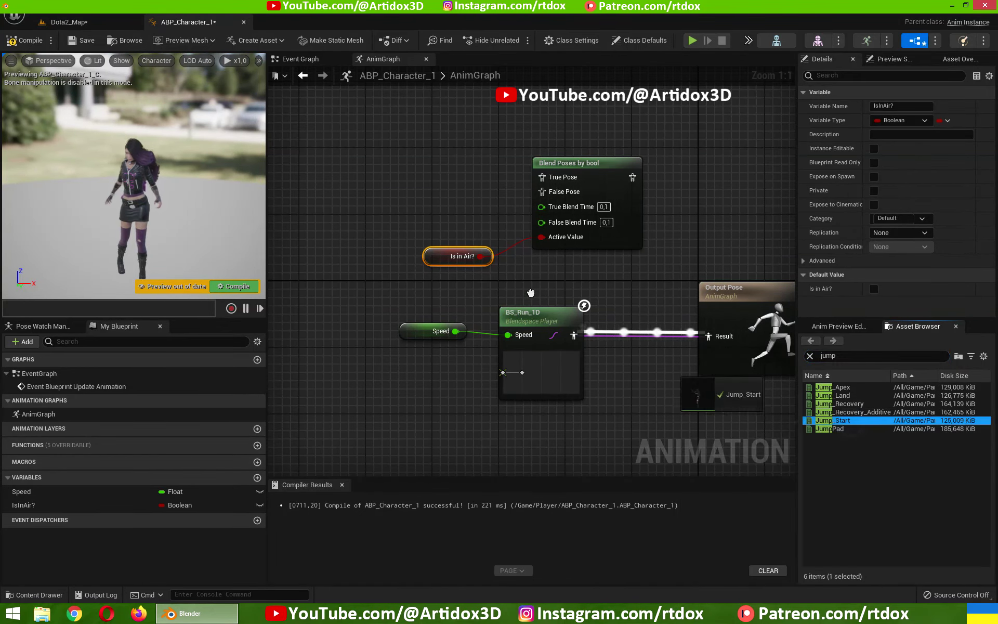
mouse_move(848, 420)
mouse_down()
mouse_move(386, 173)
mouse_move(394, 182)
mouse_up()
right_drag(485, 206, 455, 263)
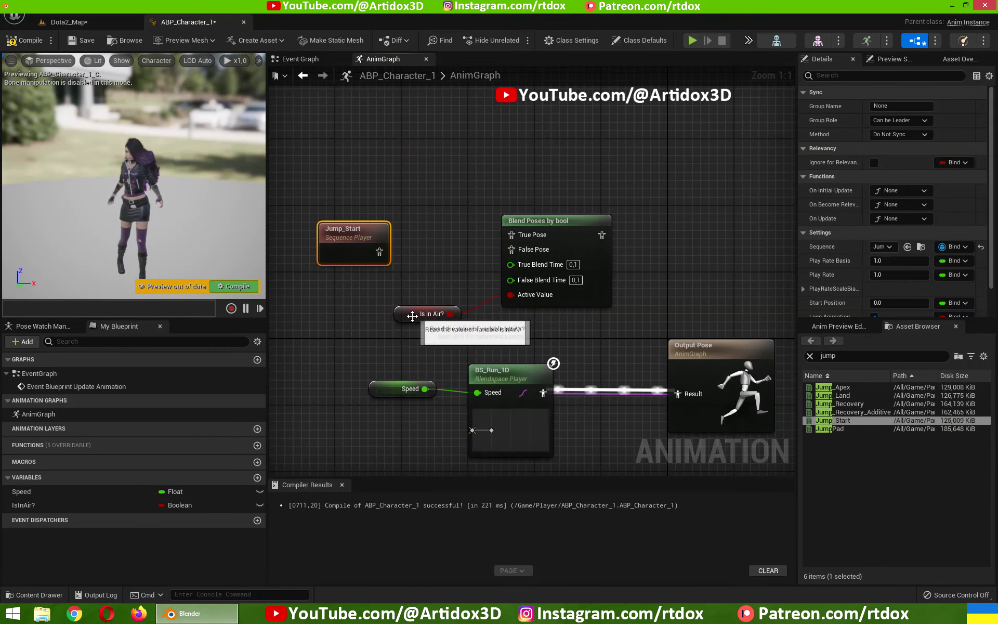
drag(432, 315, 441, 307)
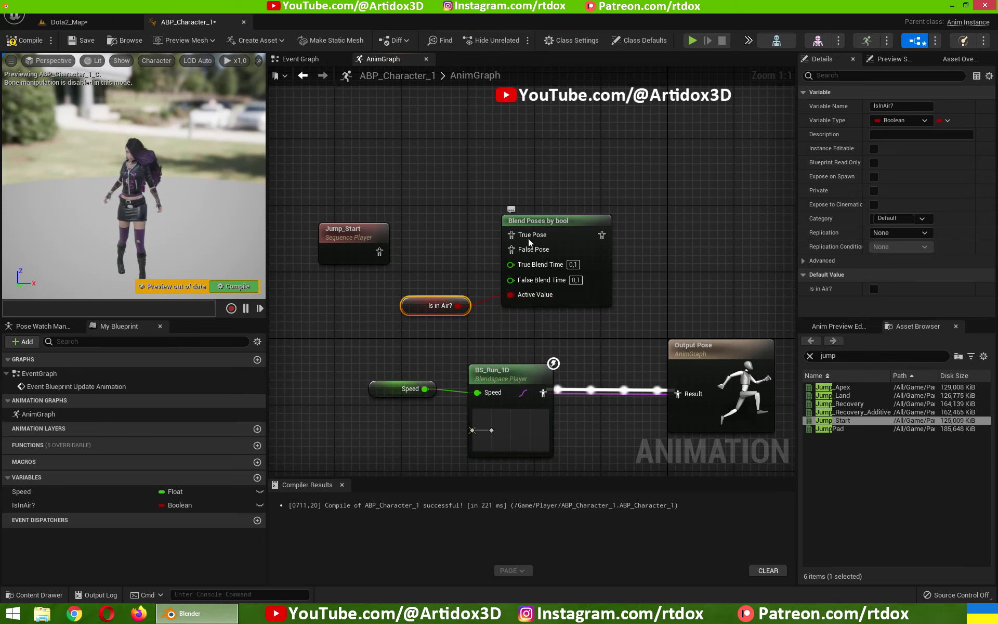
drag(376, 256, 511, 234)
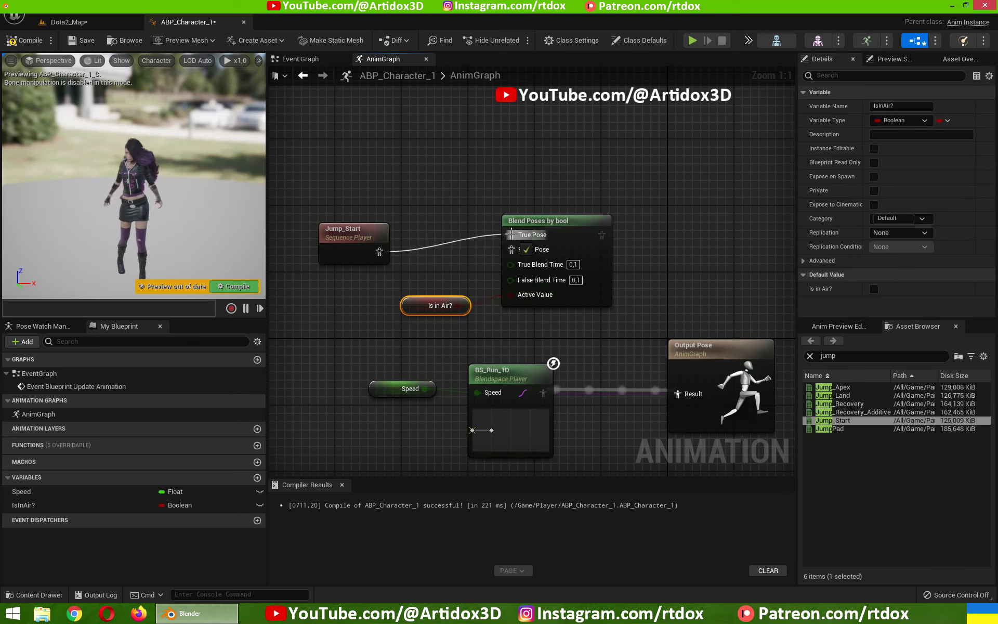
drag(368, 236, 410, 220)
click(497, 176)
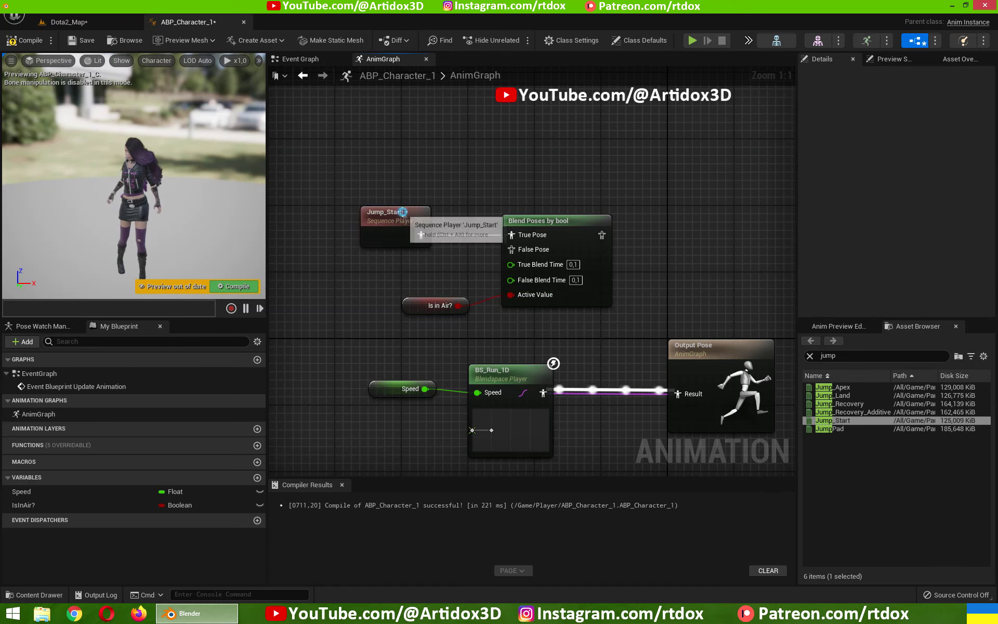
click(389, 221)
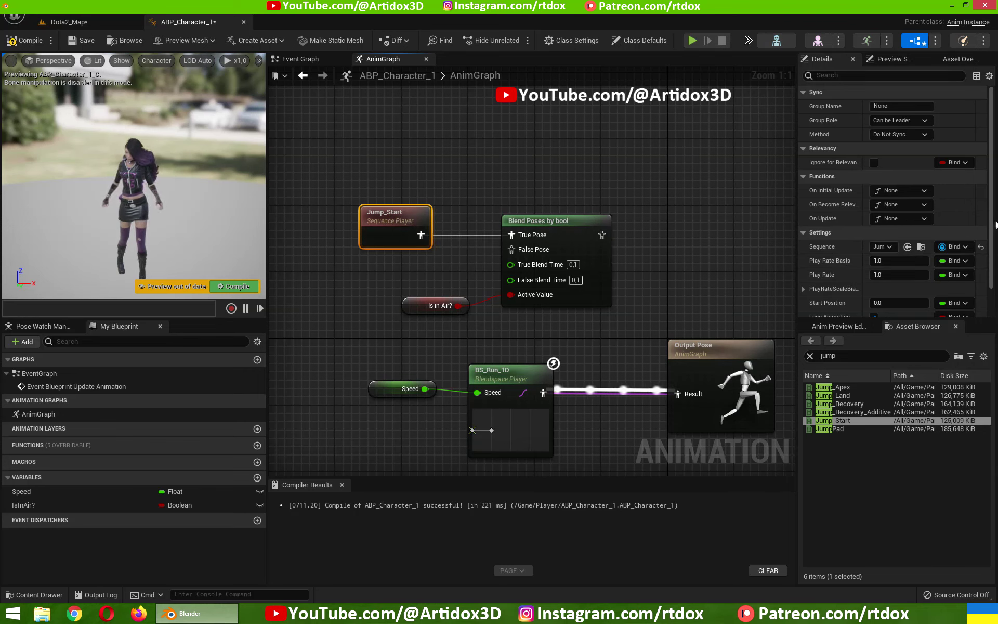
scroll(887, 250, down, 2)
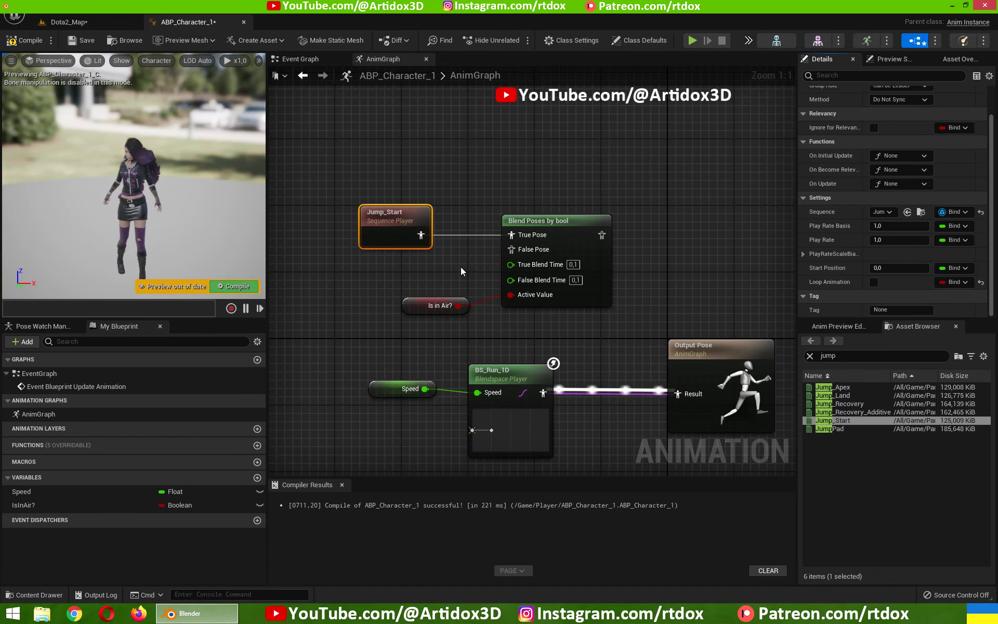
- Wire the blended pose to the final output and select the Jump_Start, blend, BS_Run_1D and Speed nodes
right_drag(460, 267, 507, 250)
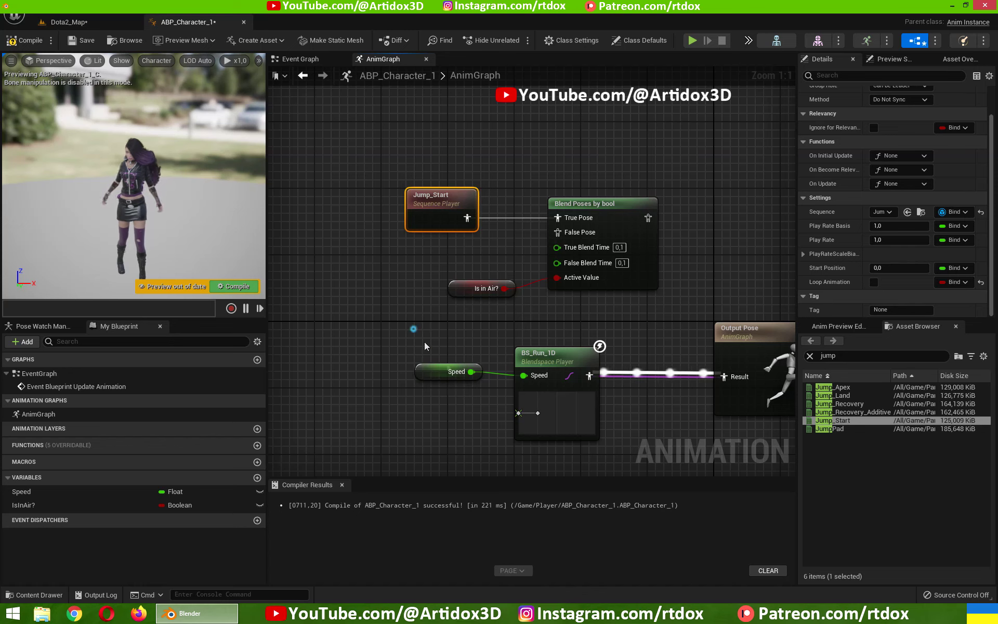
mouse_move(424, 342)
mouse_down()
mouse_move(547, 364)
mouse_move(406, 352)
mouse_move(558, 232)
mouse_up()
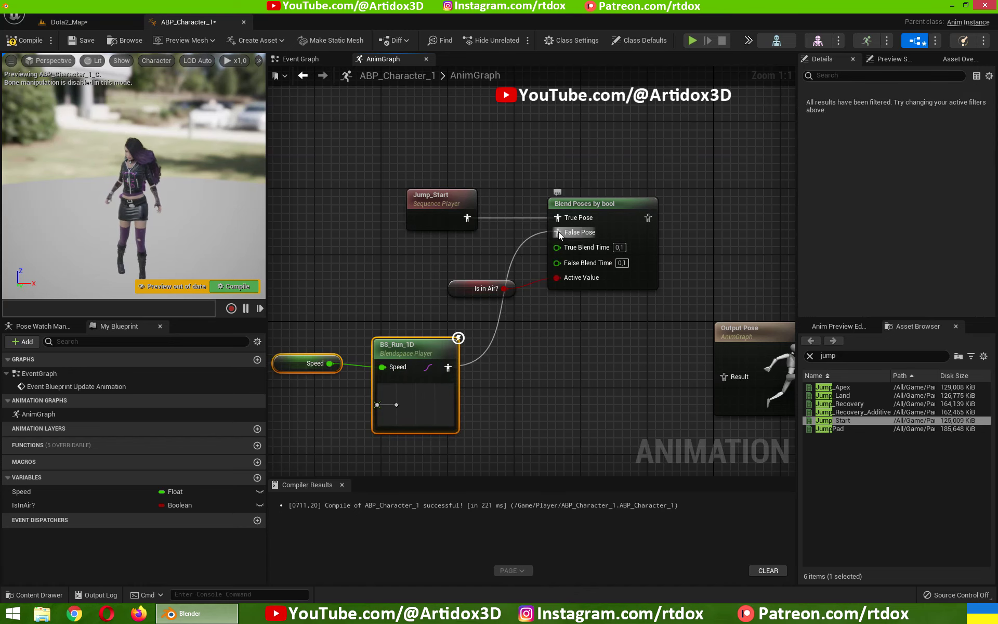
drag(649, 218, 724, 377)
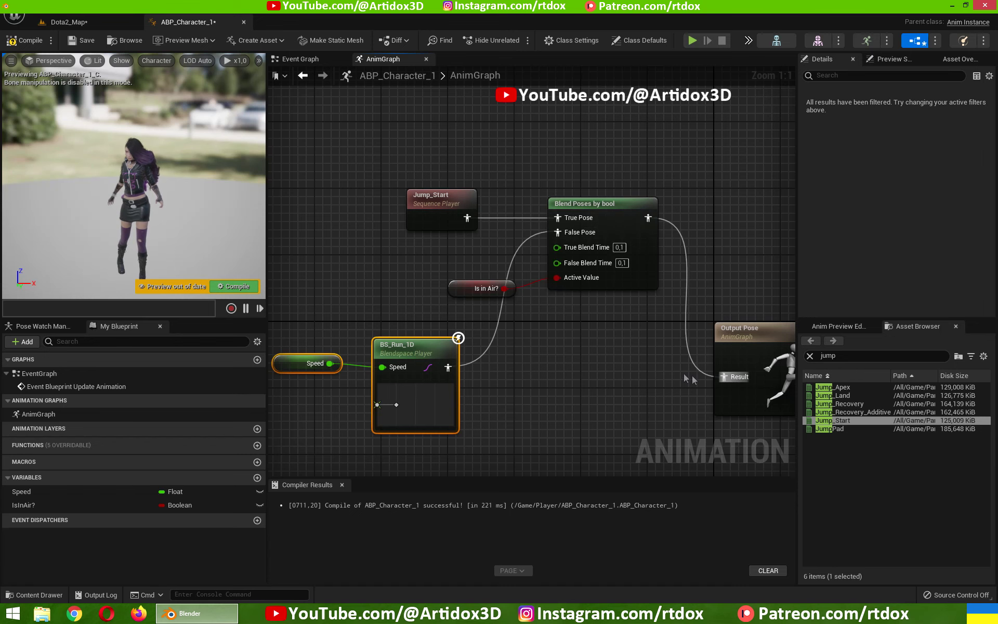
right_drag(775, 315, 698, 265)
right_drag(578, 260, 651, 260)
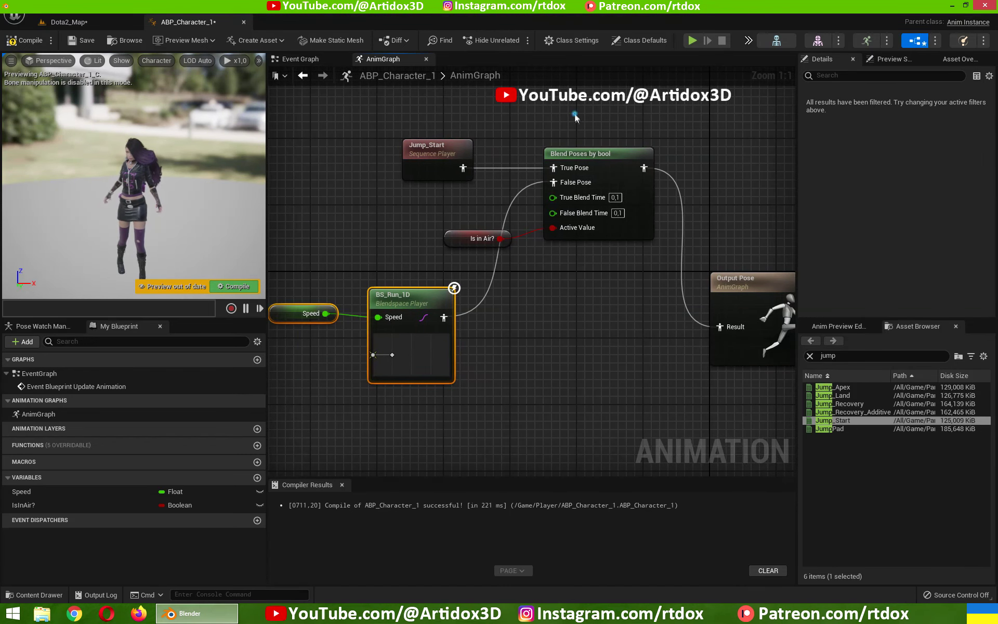
drag(574, 114, 441, 210)
drag(397, 303, 319, 367)
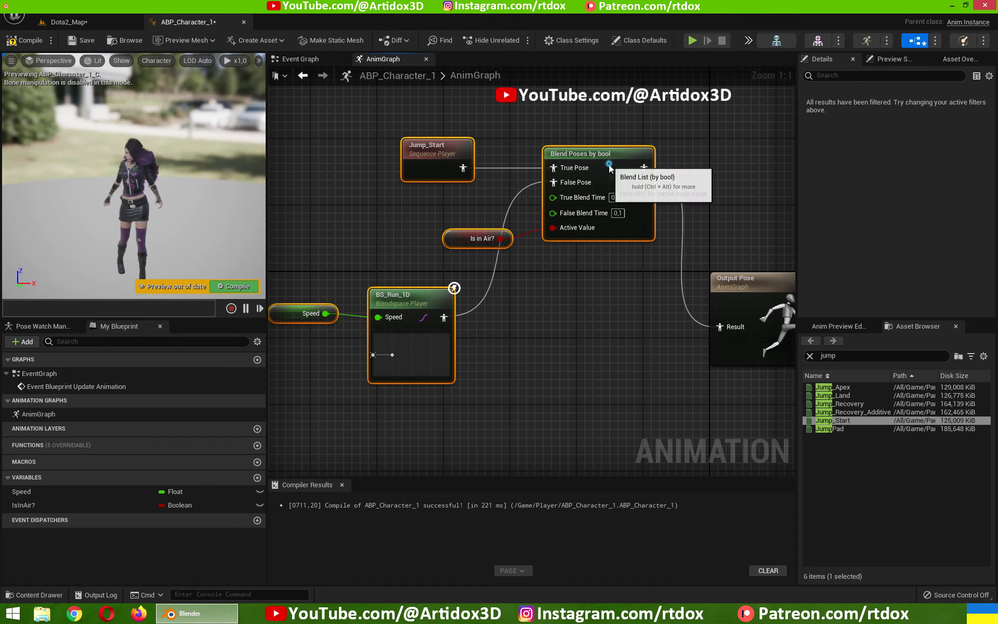
mouse_move(609, 165)
right_down()
mouse_move(609, 315)
mouse_move(648, 173)
right_up()
- Rearrange Is in Air?, Jump_Start, BS_Run_1D and Speed around the blend, with Jump_Start on True Pose
click(653, 126)
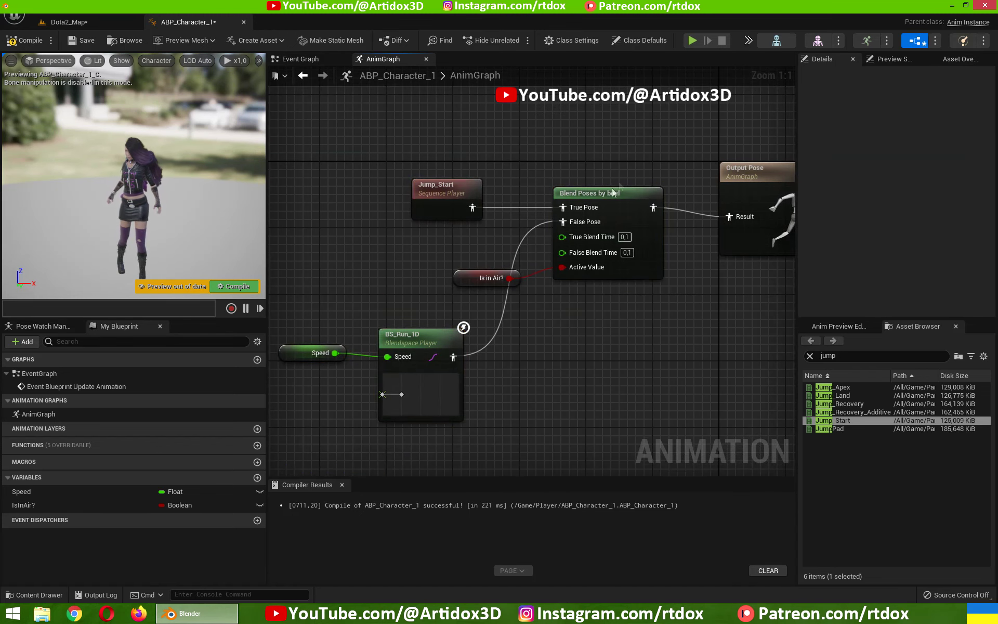
drag(456, 257, 425, 265)
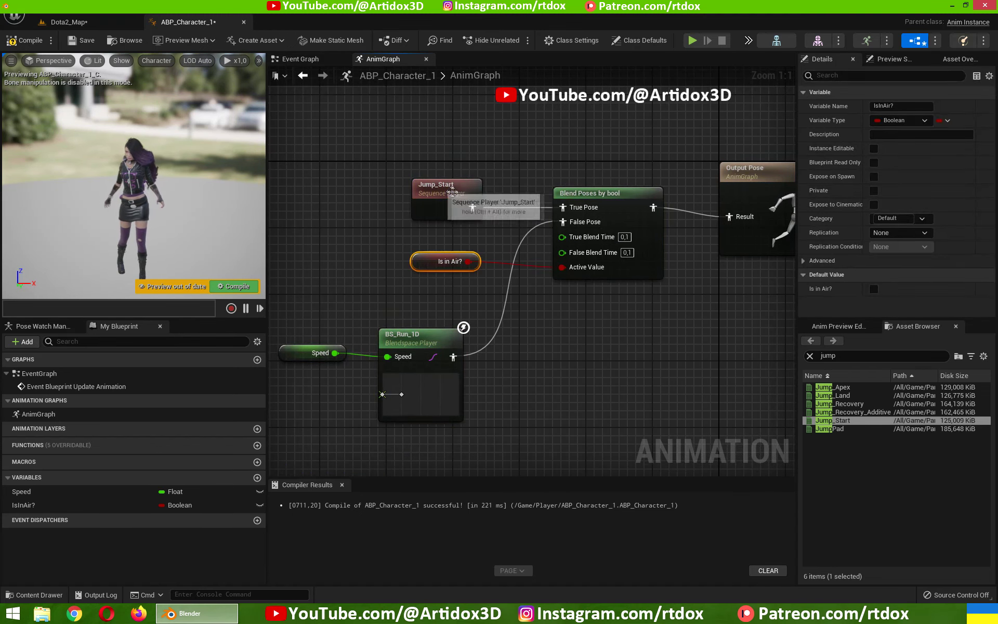
mouse_move(457, 192)
mouse_down()
mouse_move(458, 184)
mouse_move(562, 206)
mouse_up()
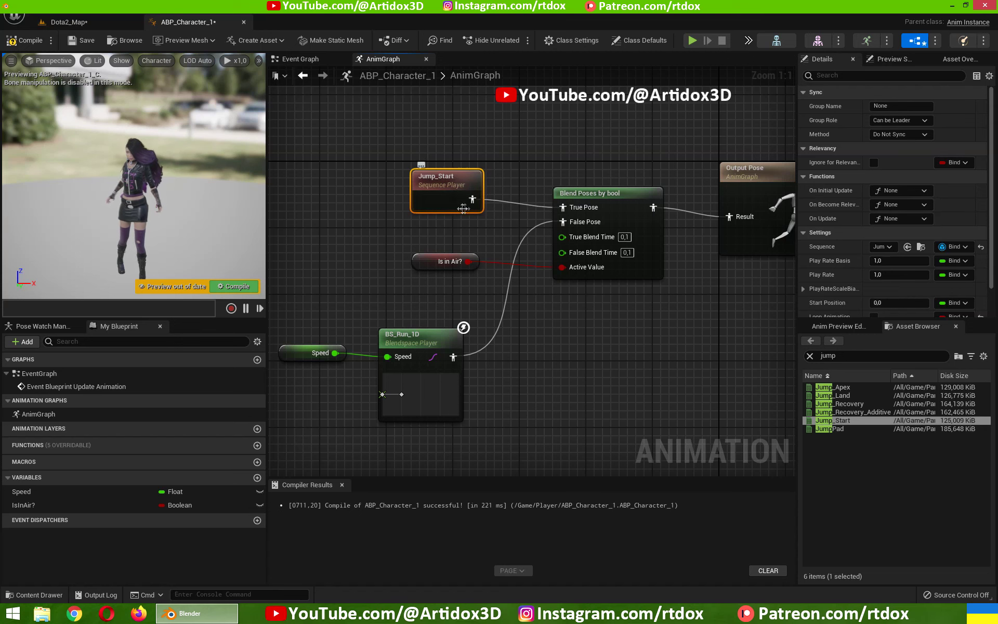
right_drag(489, 244, 511, 224)
drag(446, 320, 471, 287)
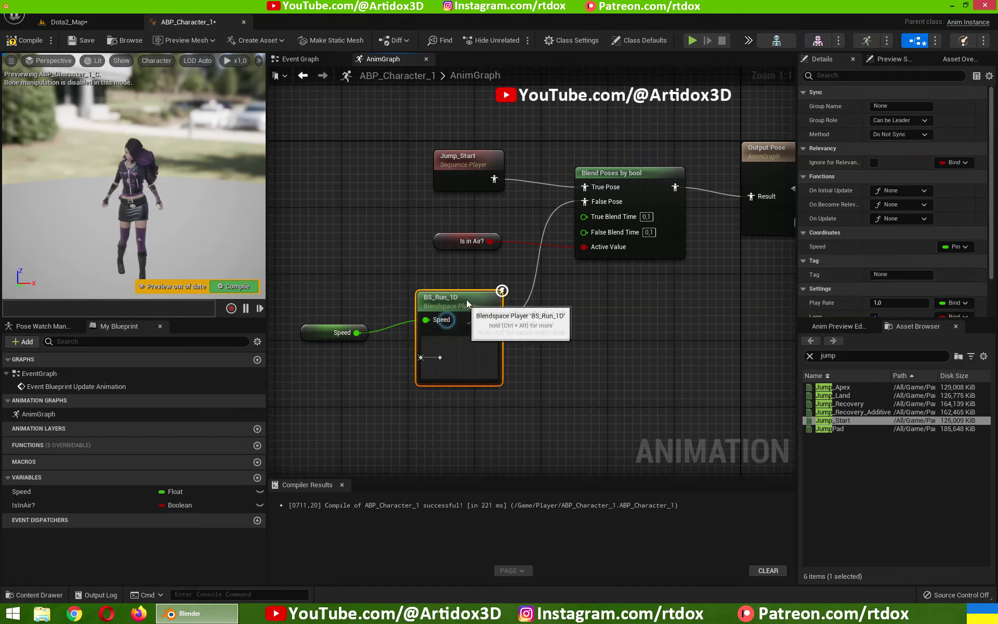
drag(316, 334, 342, 300)
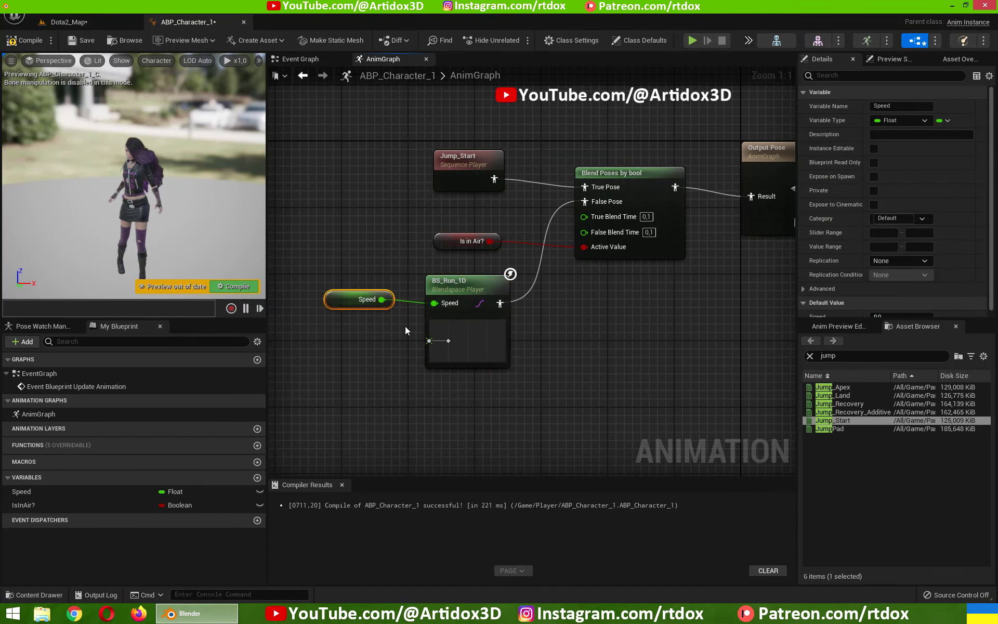
right_drag(674, 294, 618, 333)
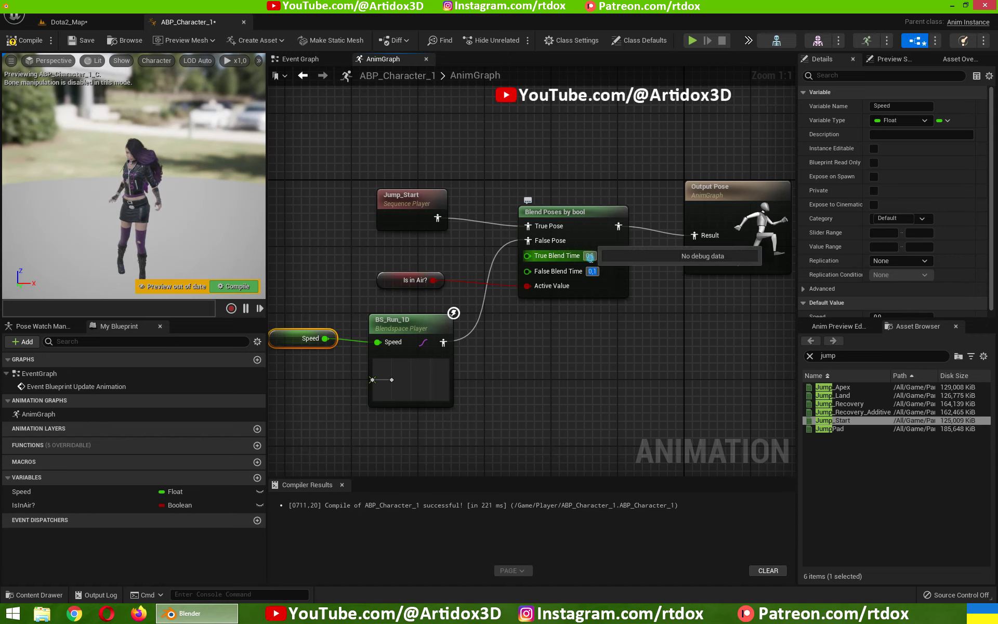
- Check the True Blend Time, compile ABP_Character_1, and return to Dota2_Map
click(592, 271)
click(629, 345)
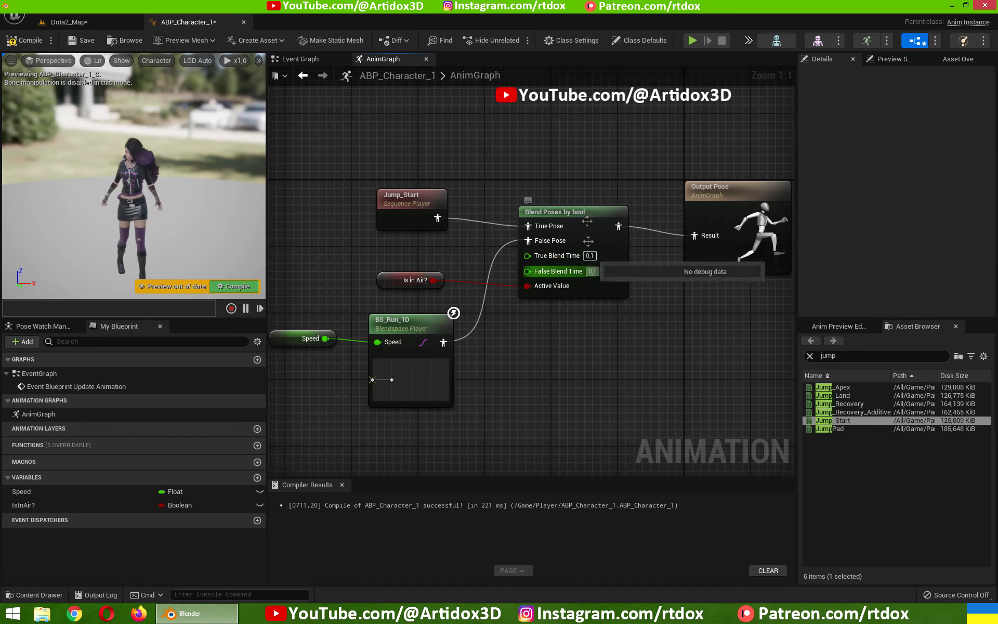
click(24, 40)
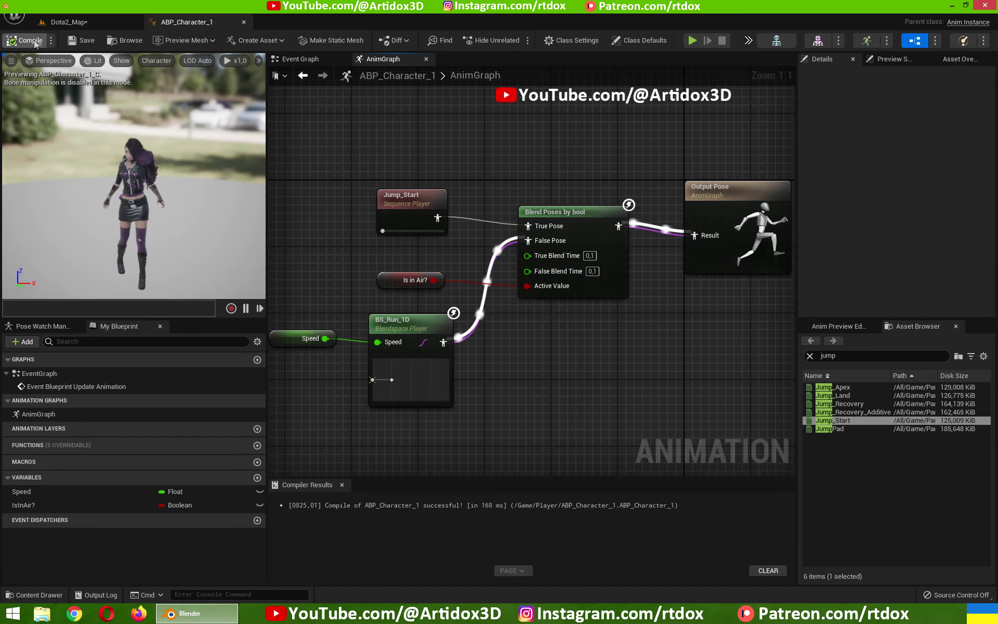
click(68, 22)
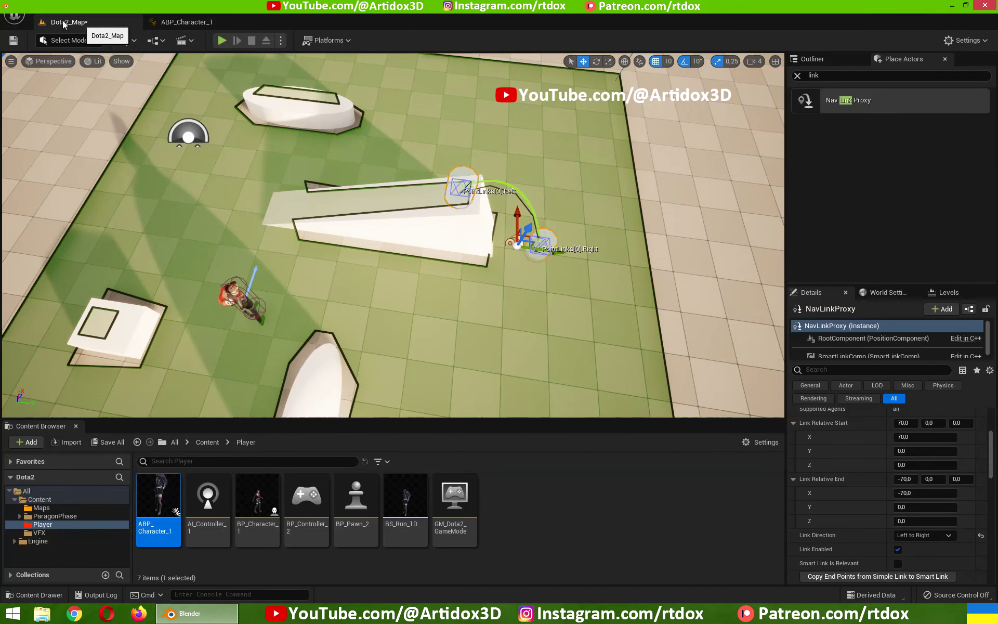
- Save Dota2_Map and start a play test, clicking the character onto the ramp and around the floor
click(12, 42)
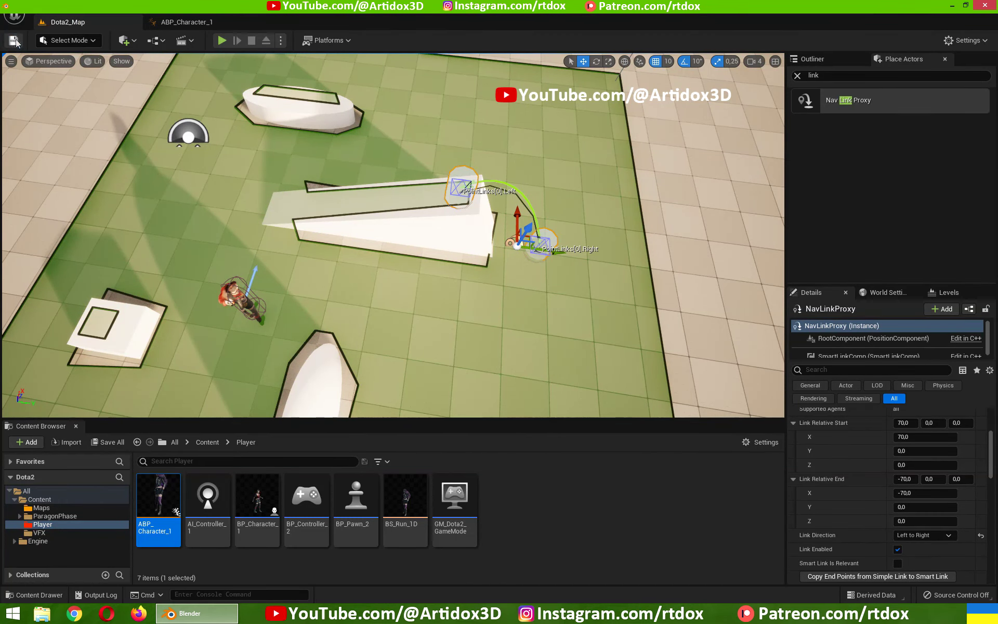
click(222, 40)
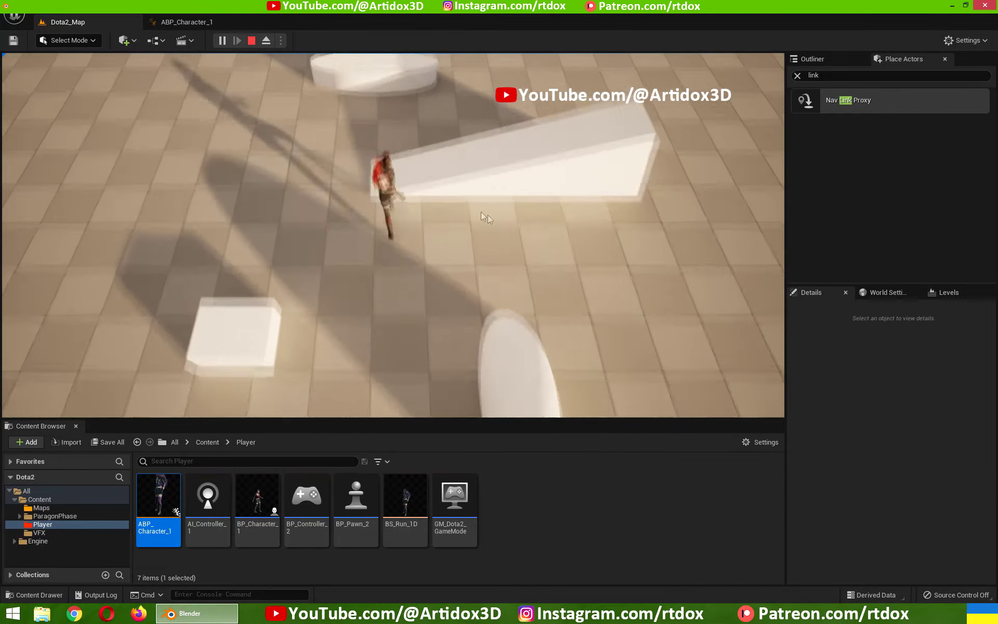
click(558, 210)
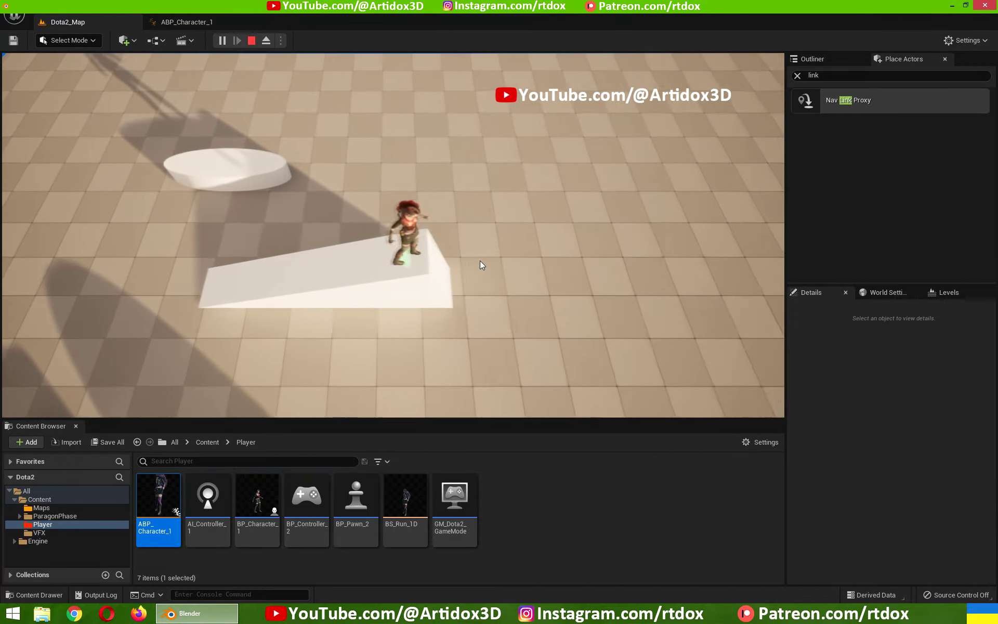
click(497, 290)
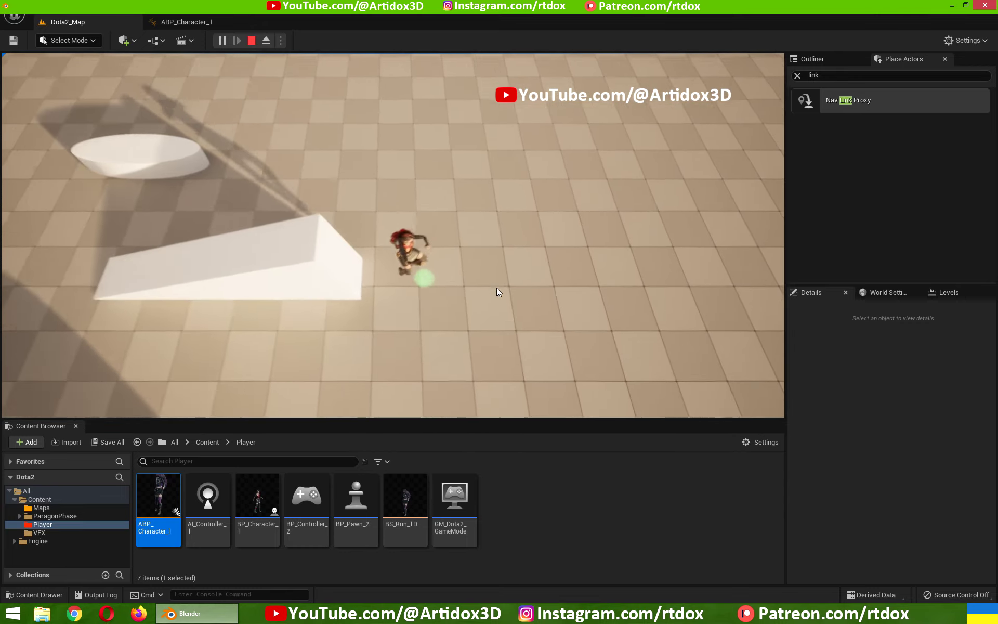
click(327, 366)
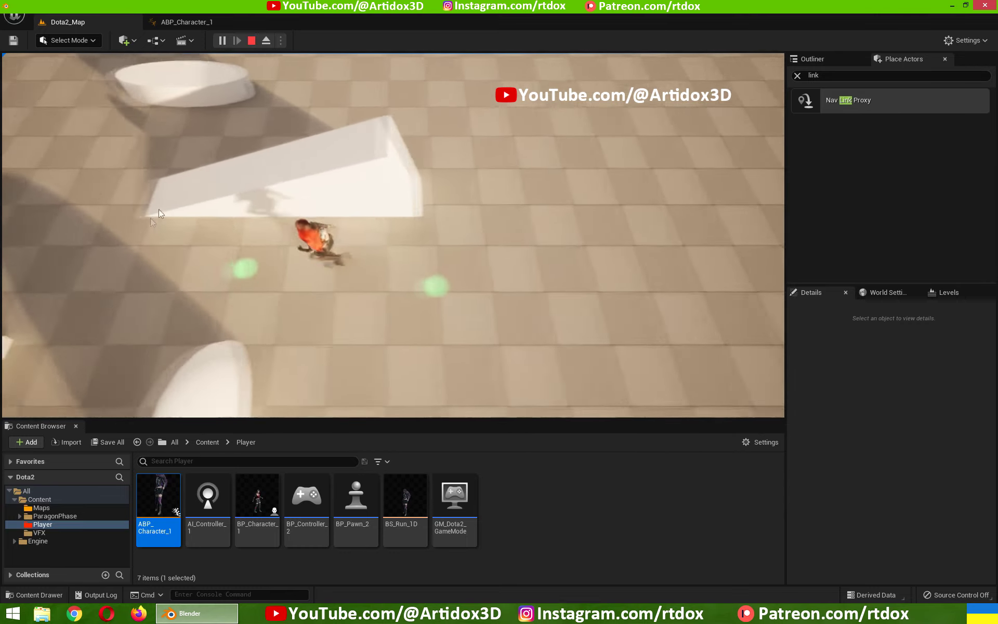
click(607, 237)
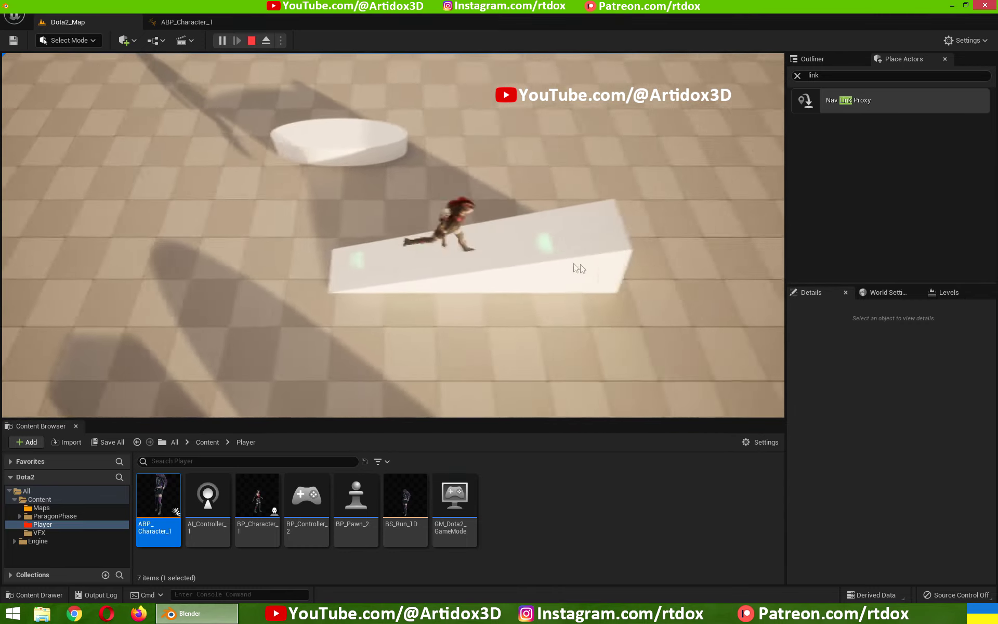
- Run the character left across the floor and back up the ramp, then stop the play test
click(546, 280)
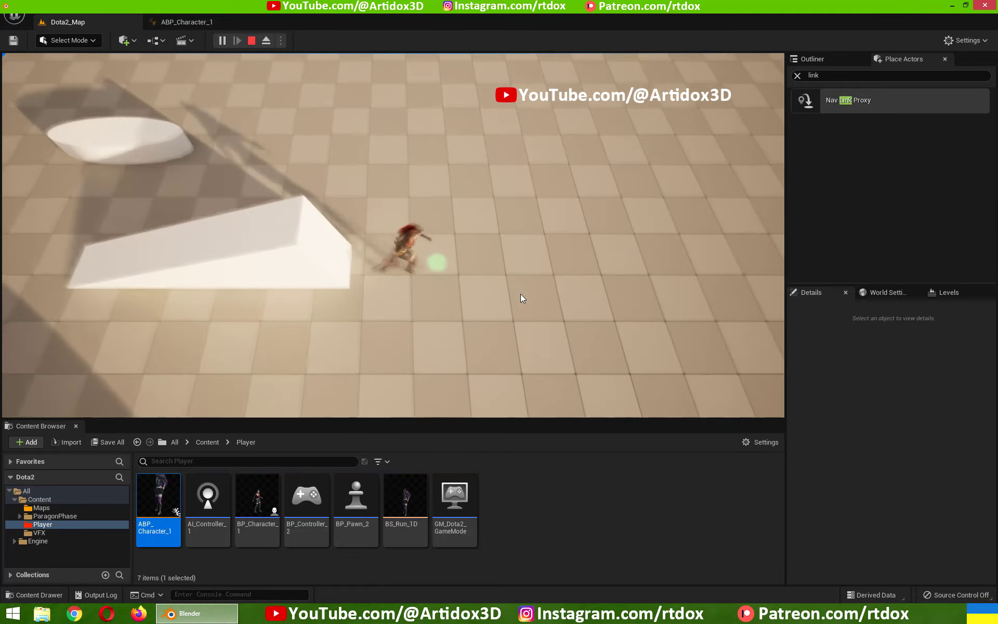
click(317, 322)
click(119, 259)
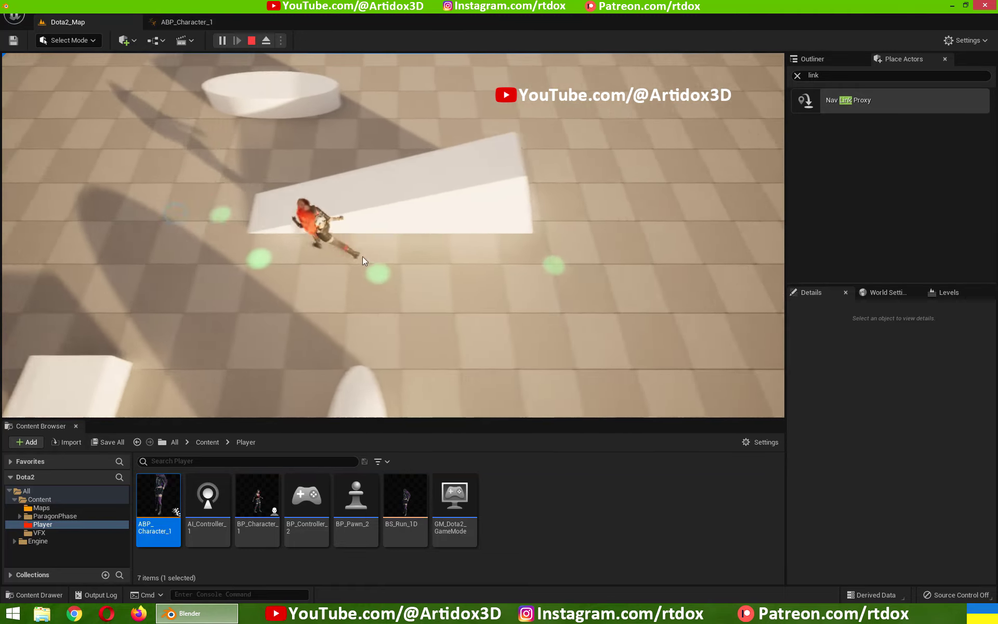
click(551, 216)
click(535, 273)
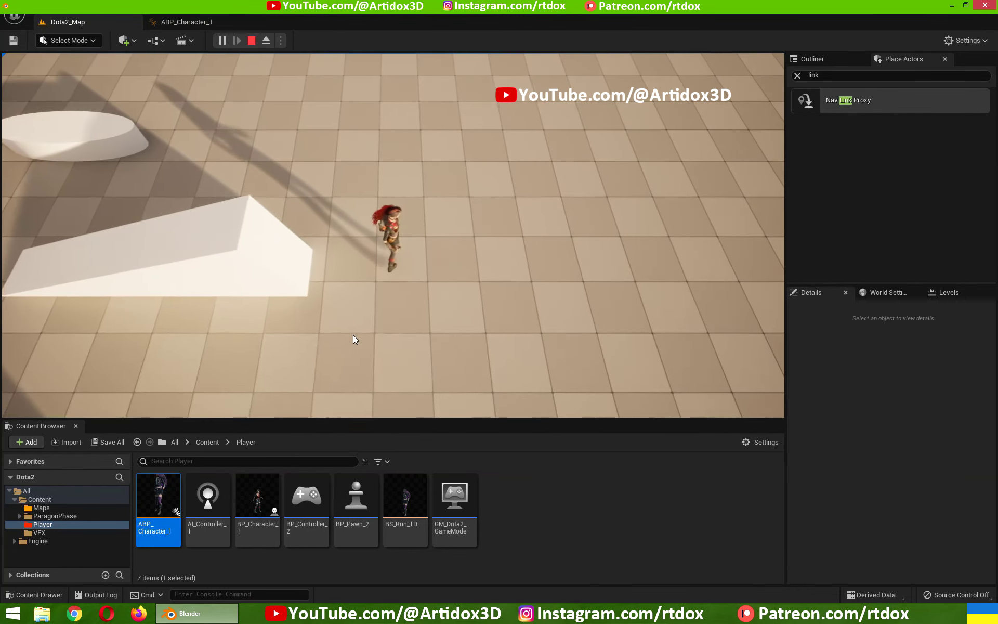
key(Escape)
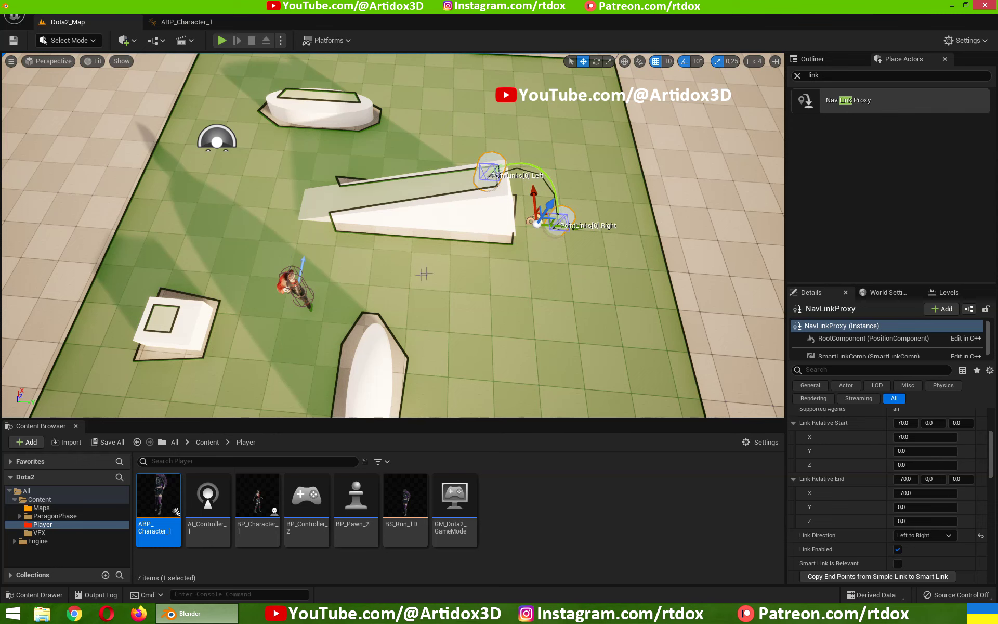
- Open BP_Controller_2 from the Player folder and pan through its Left Mouse Button AI MoveTo and Break Hit Result logic
click(53, 528)
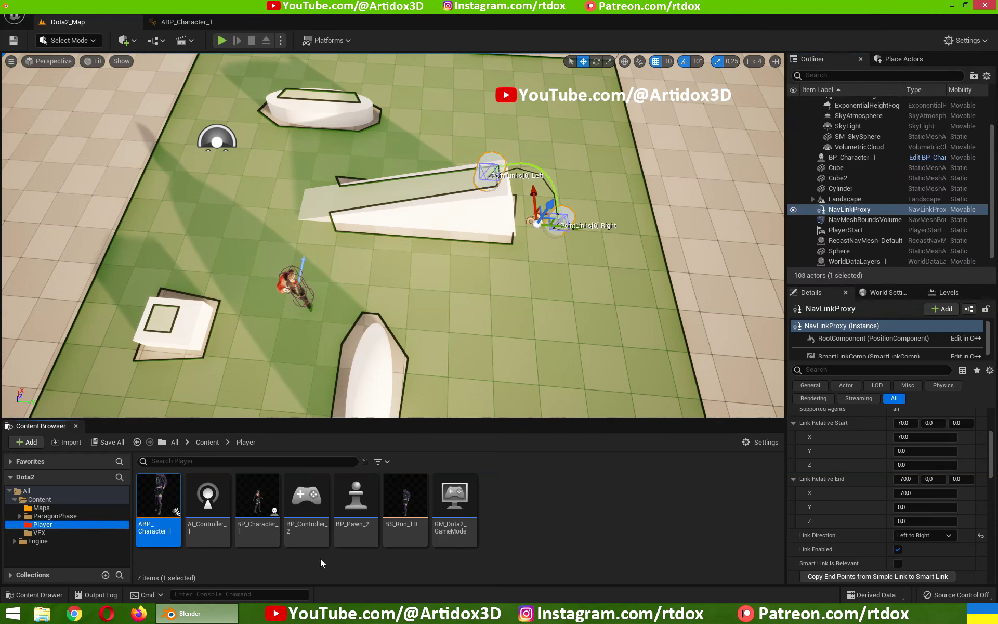
double_click(310, 506)
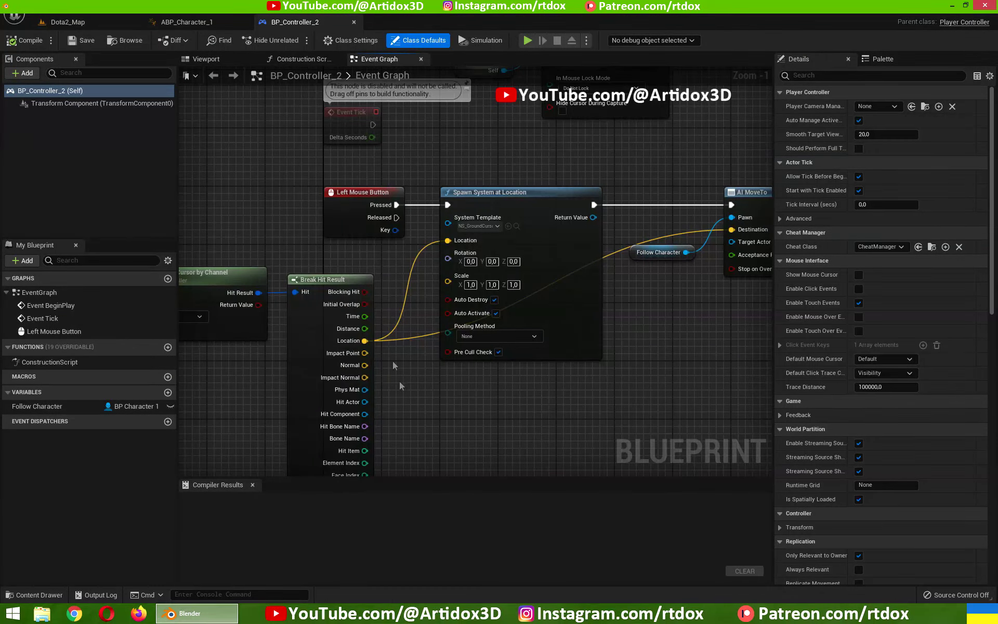
click(356, 203)
scroll(374, 203, up, 1)
scroll(390, 202, down, 1)
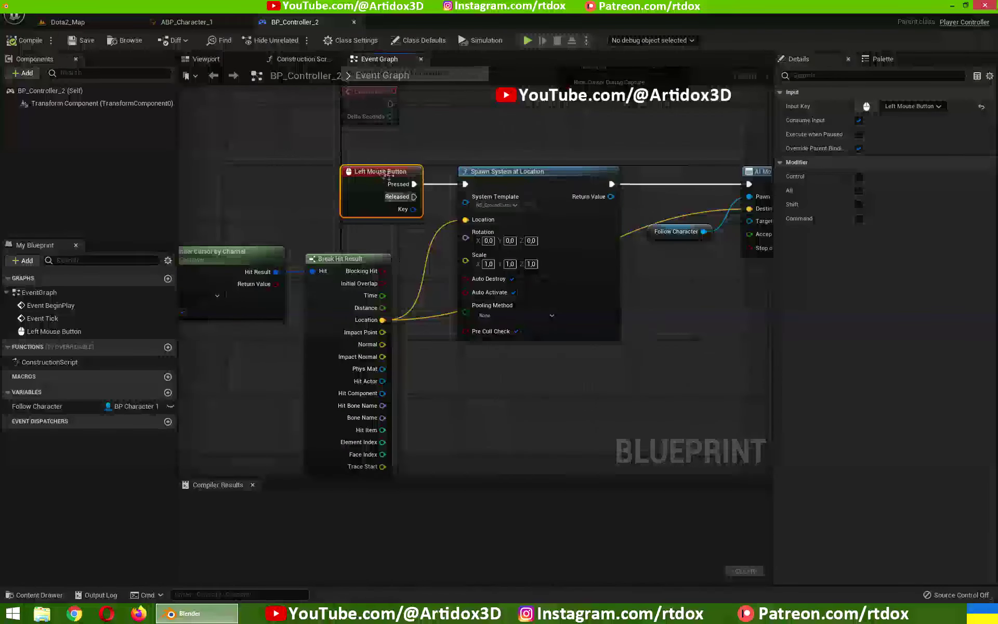
right_drag(392, 199, 306, 175)
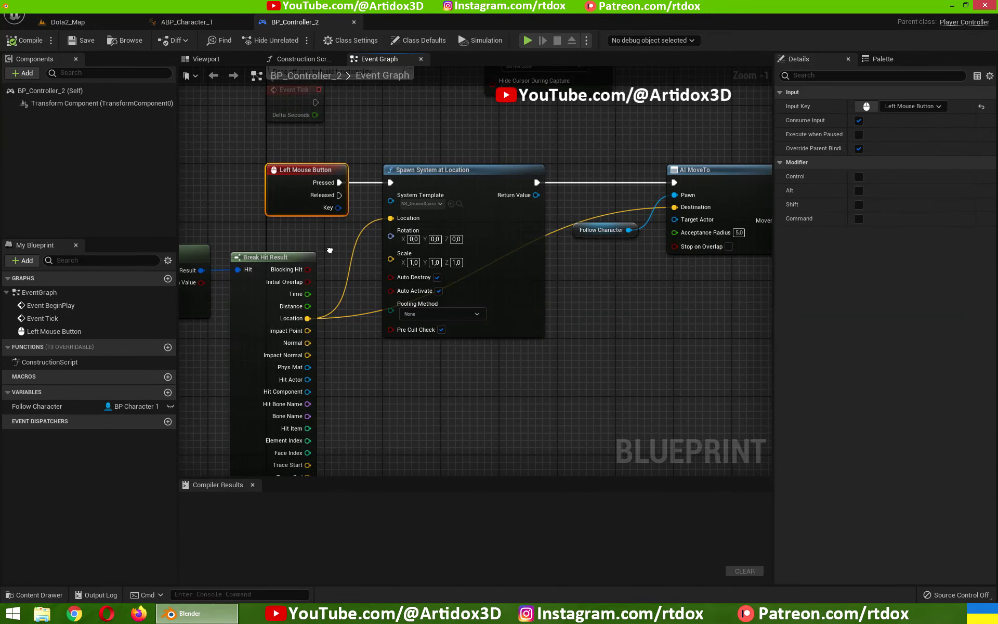
mouse_move(600, 311)
right_down()
mouse_move(568, 312)
mouse_move(474, 276)
right_up()
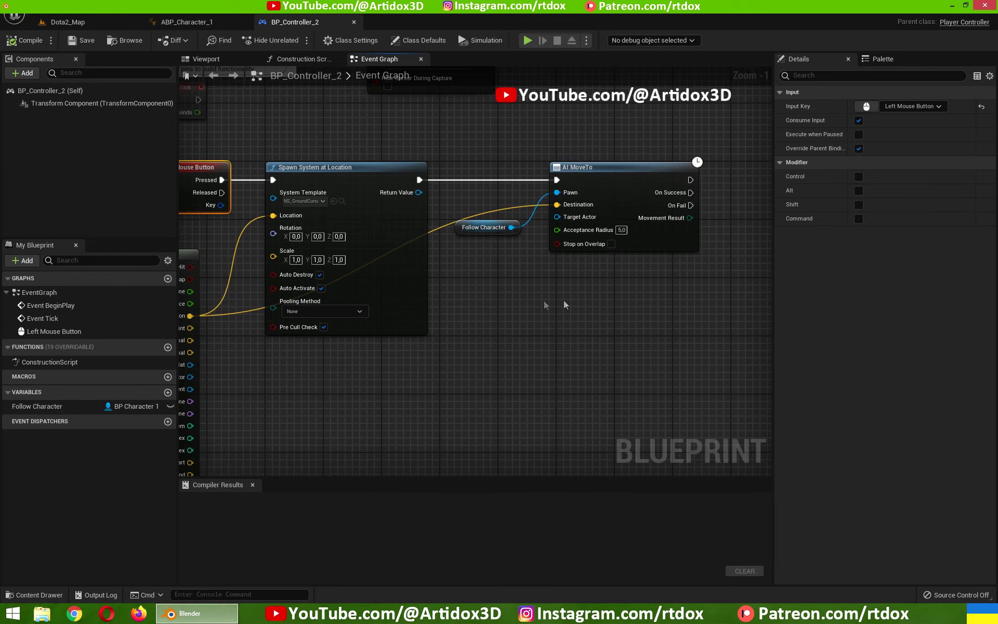
right_drag(566, 305, 574, 310)
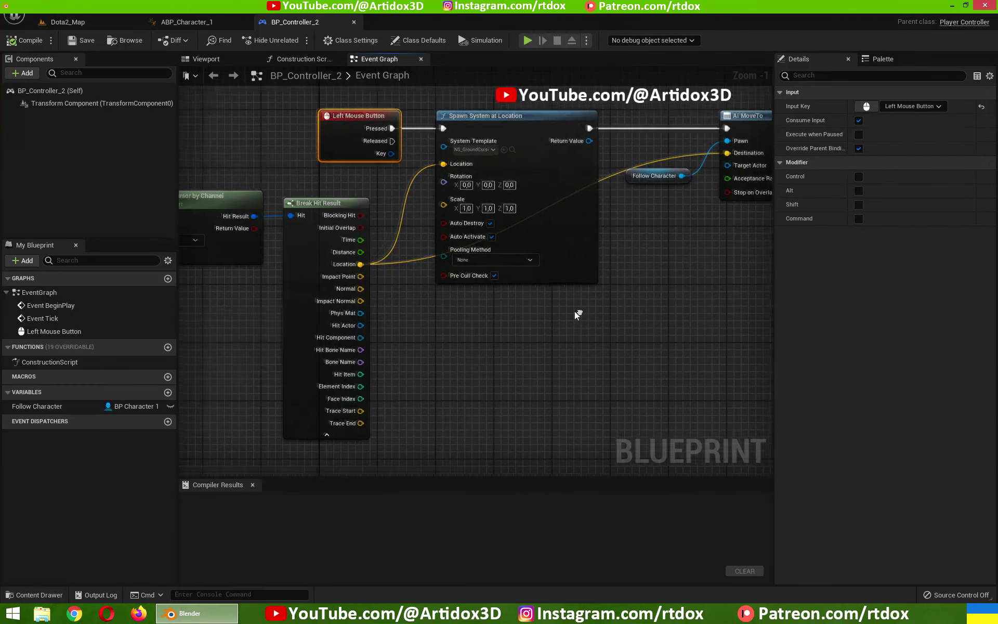
scroll(567, 310, down, 2)
right_drag(488, 367, 457, 225)
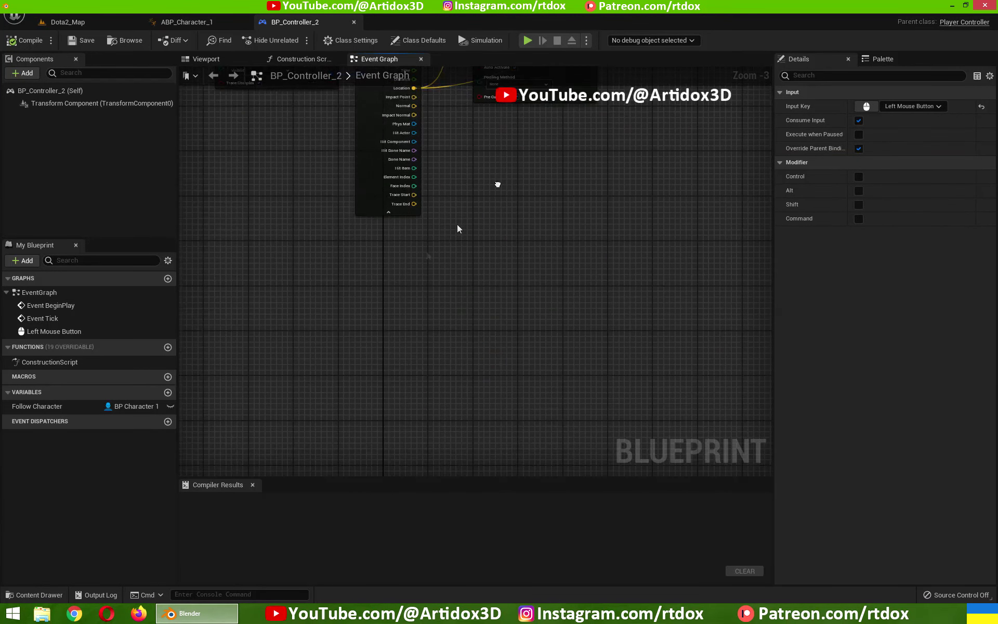
- Add a Right Mouse Button event node to BP_Controller_2's Event Graph
right_click(385, 286)
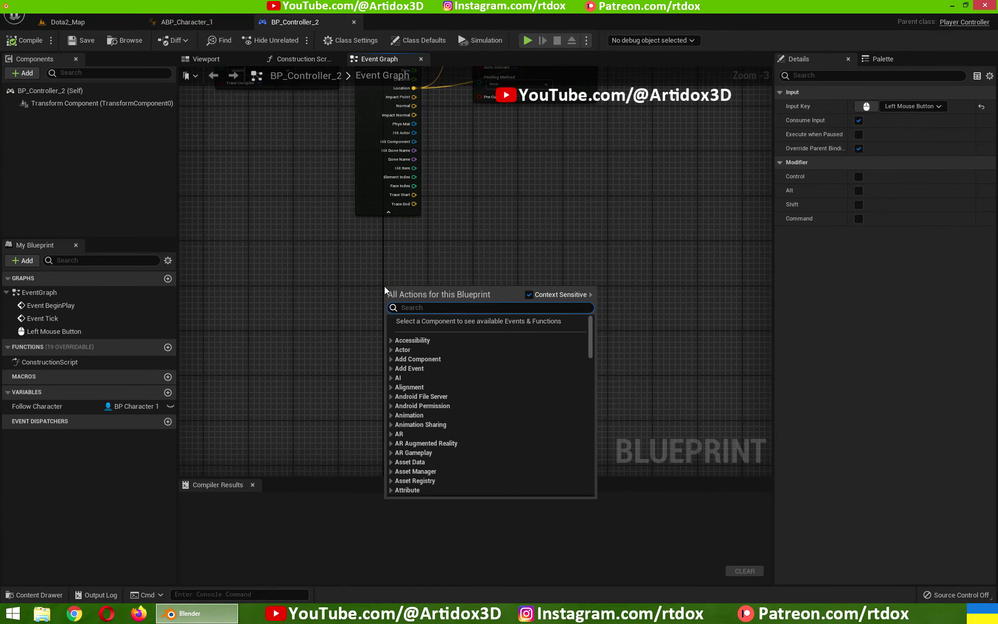
text(right)
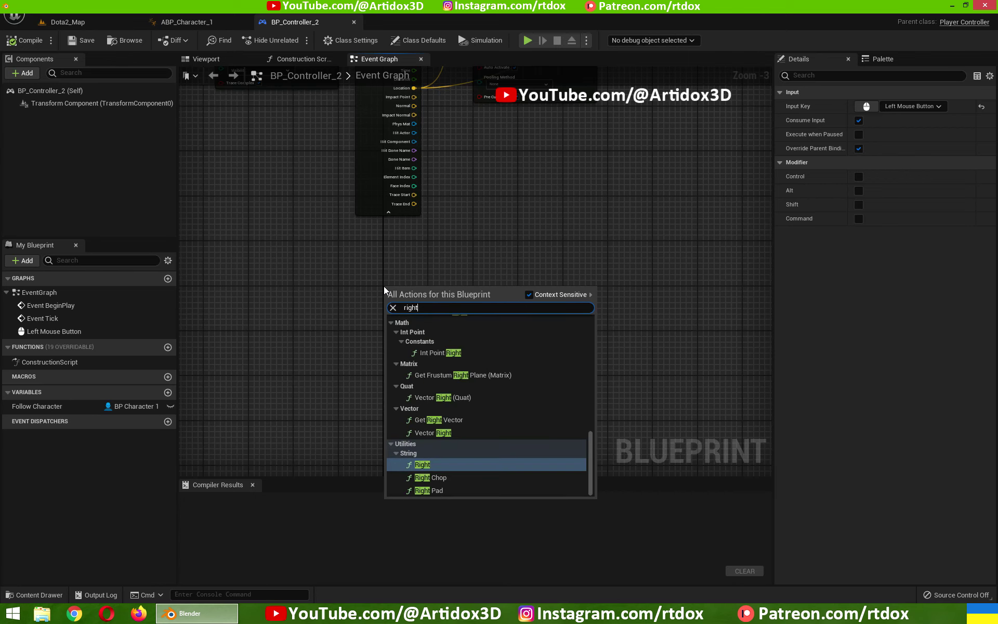
text( mouse)
click(452, 339)
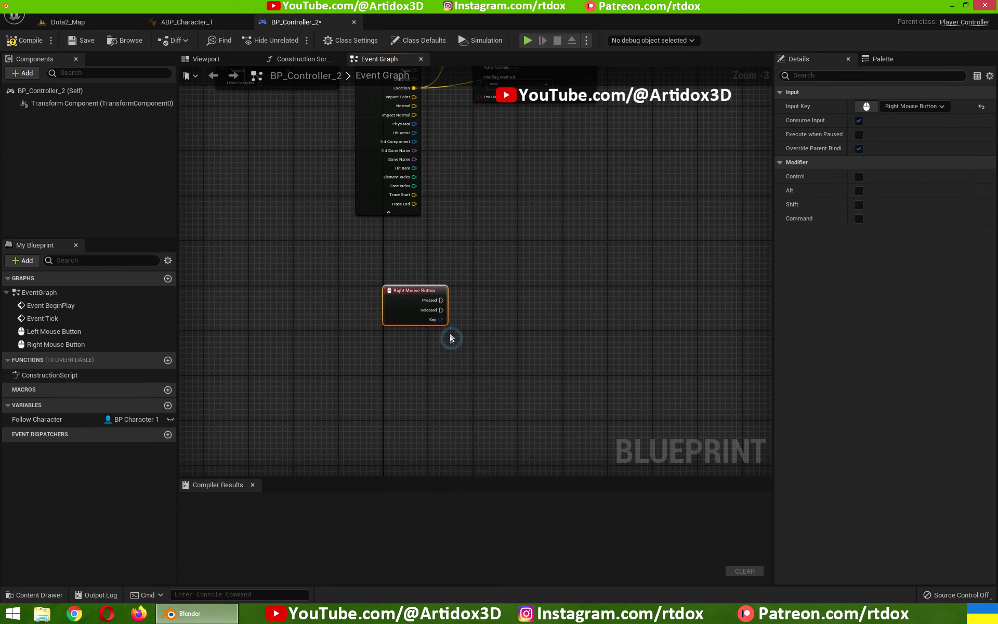
mouse_move(450, 338)
right_down()
mouse_move(466, 309)
mouse_move(509, 414)
right_up()
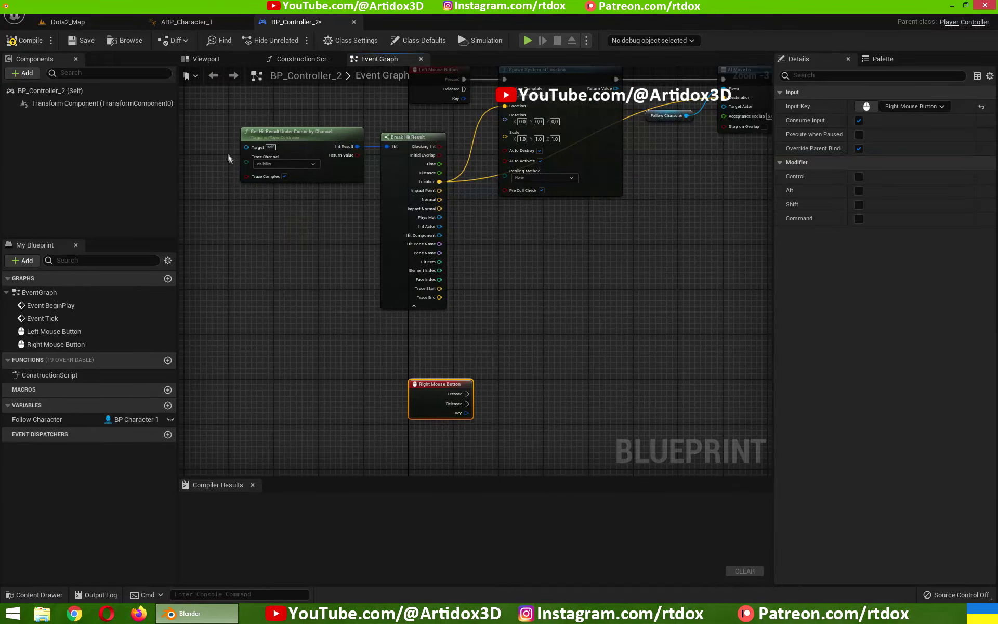
- Copy the Get Hit Result Under Cursor and Break Hit Result nodes below the Right Mouse Button event
drag(270, 185, 400, 223)
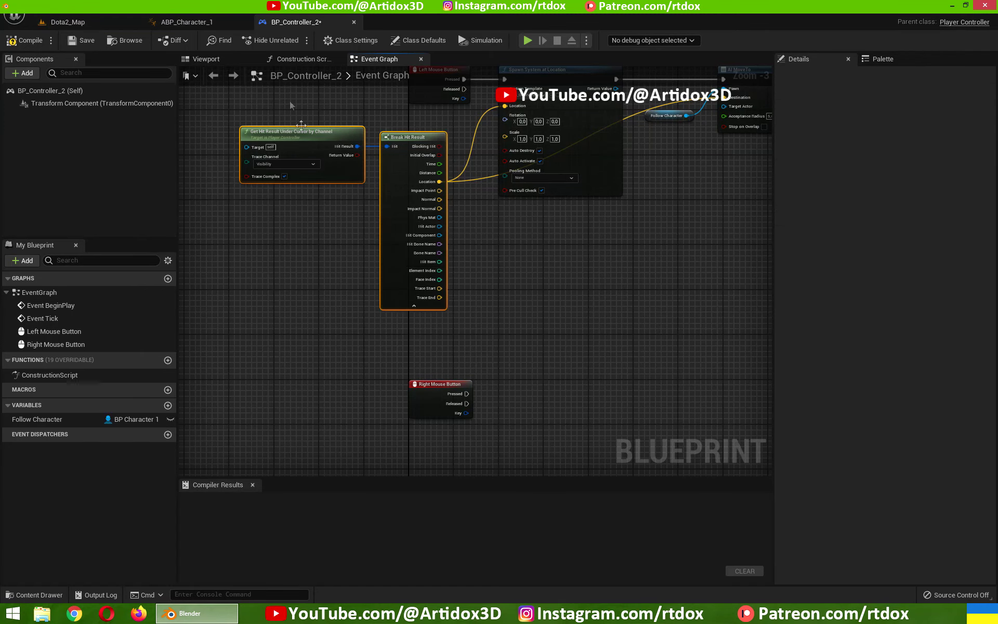
right_drag(522, 354, 425, 302)
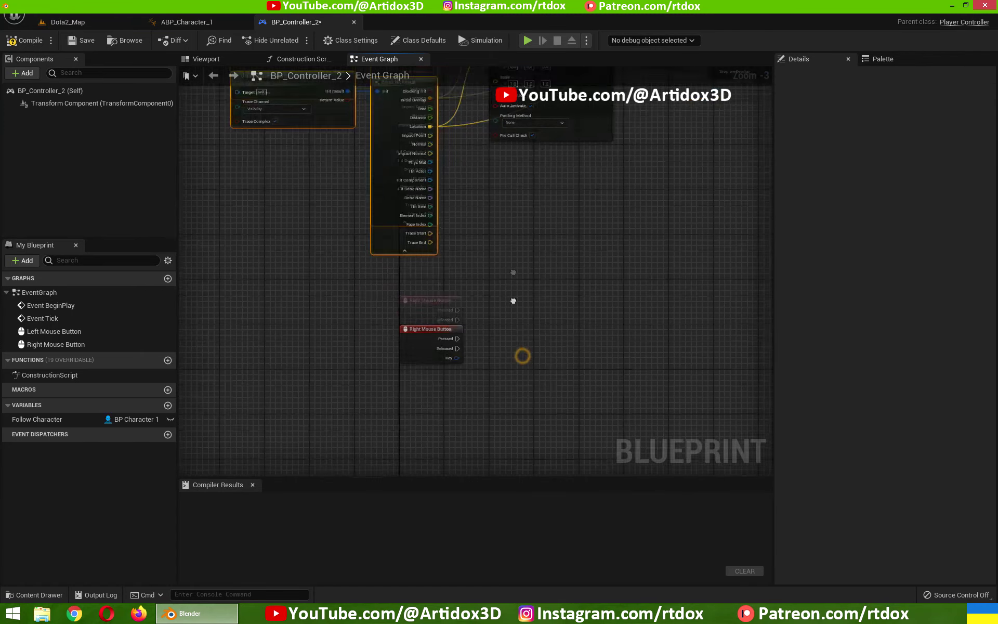
key(ctrl+x)
key(ctrl+v)
drag(431, 320, 404, 245)
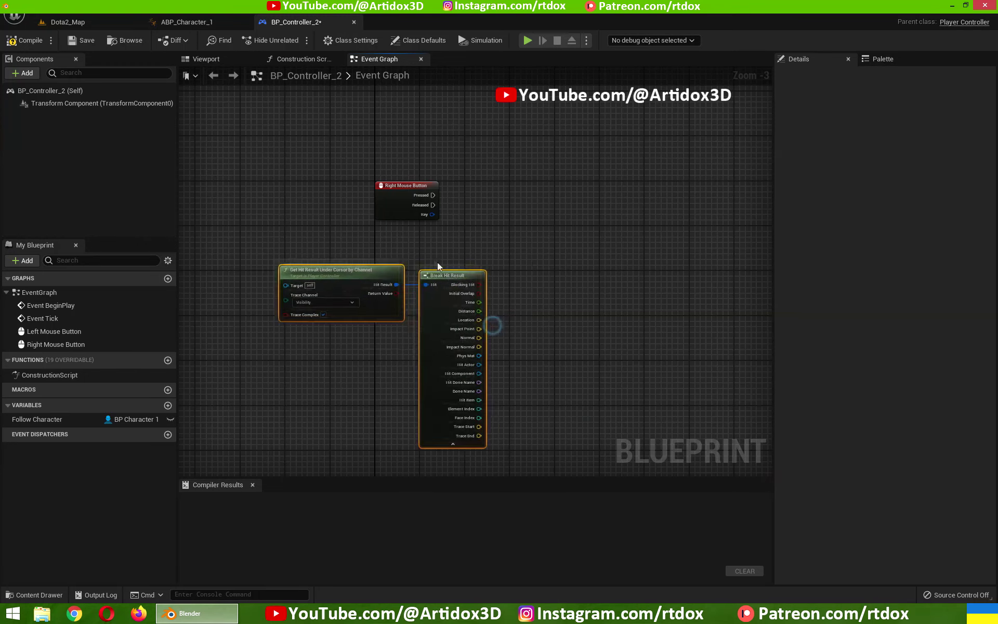
click(458, 238)
scroll(409, 251, up, 2)
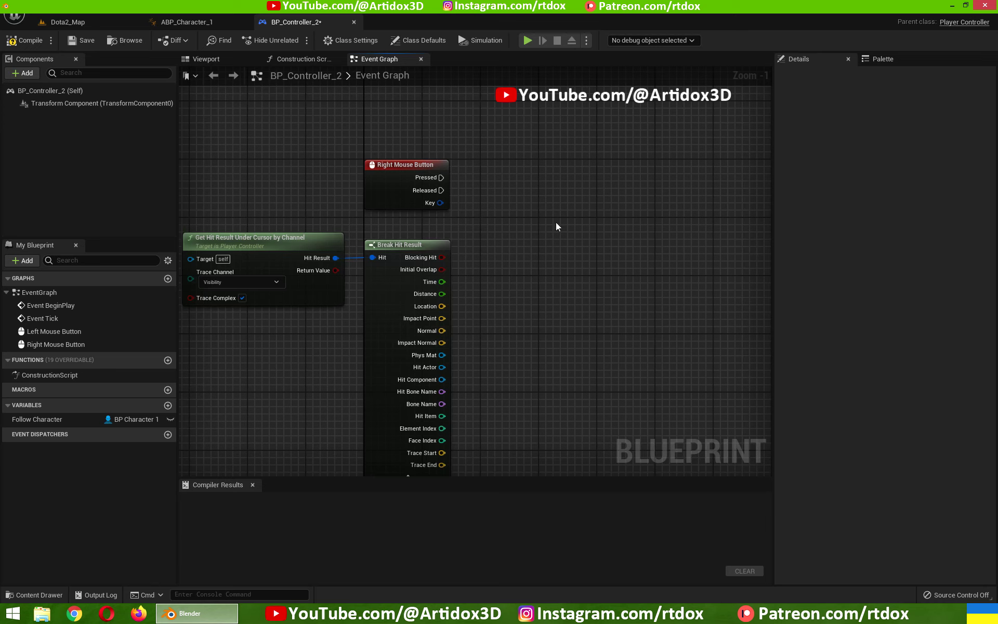
right_drag(557, 222, 567, 400)
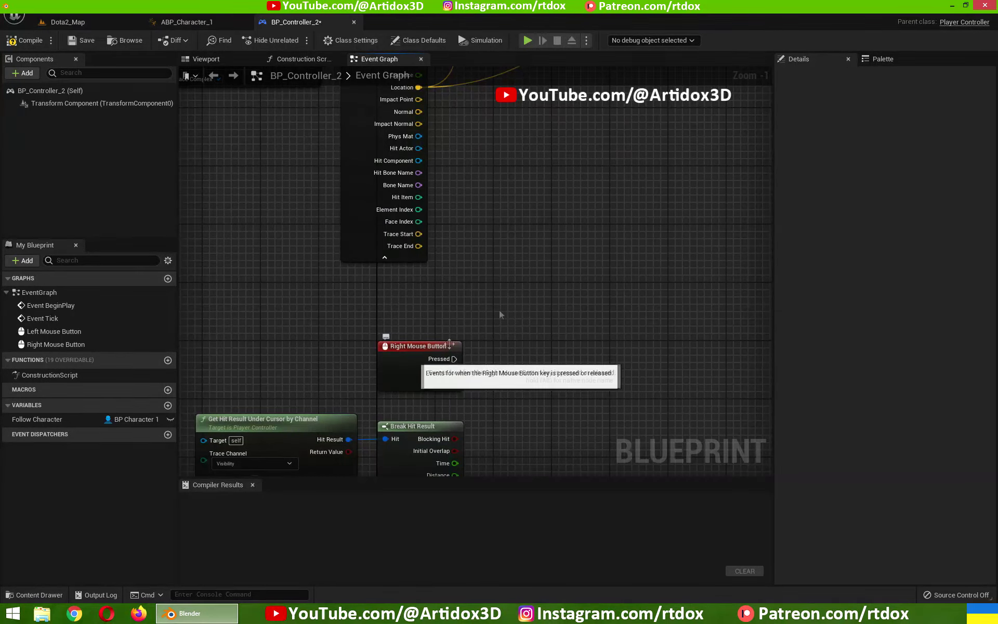
mouse_move(500, 315)
right_down()
mouse_move(514, 433)
mouse_move(533, 175)
mouse_move(579, 174)
right_up()
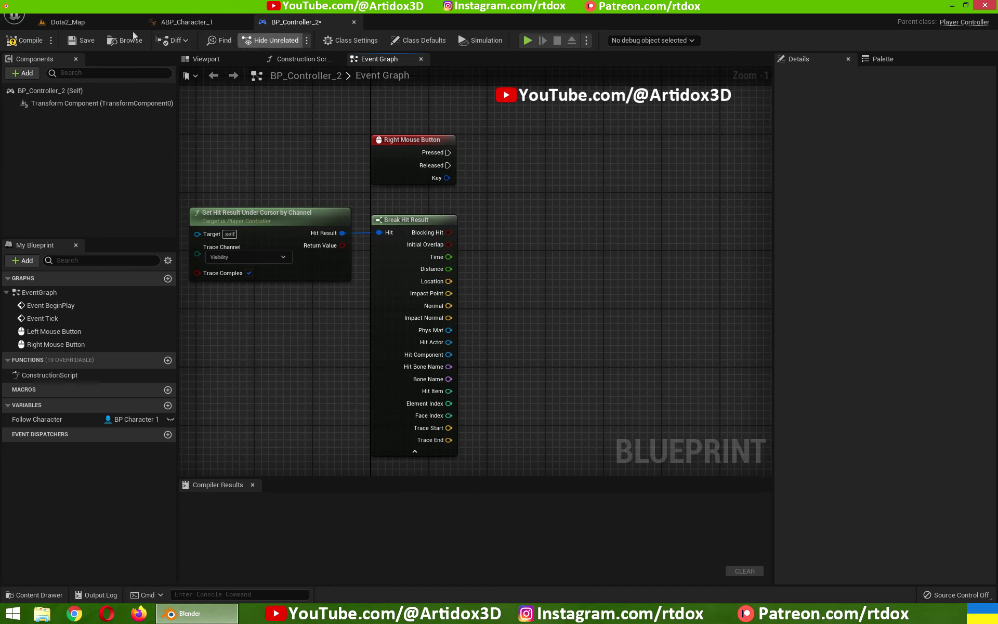
- Compile and save BP_Controller_2, then return to Dota2_Map
click(21, 46)
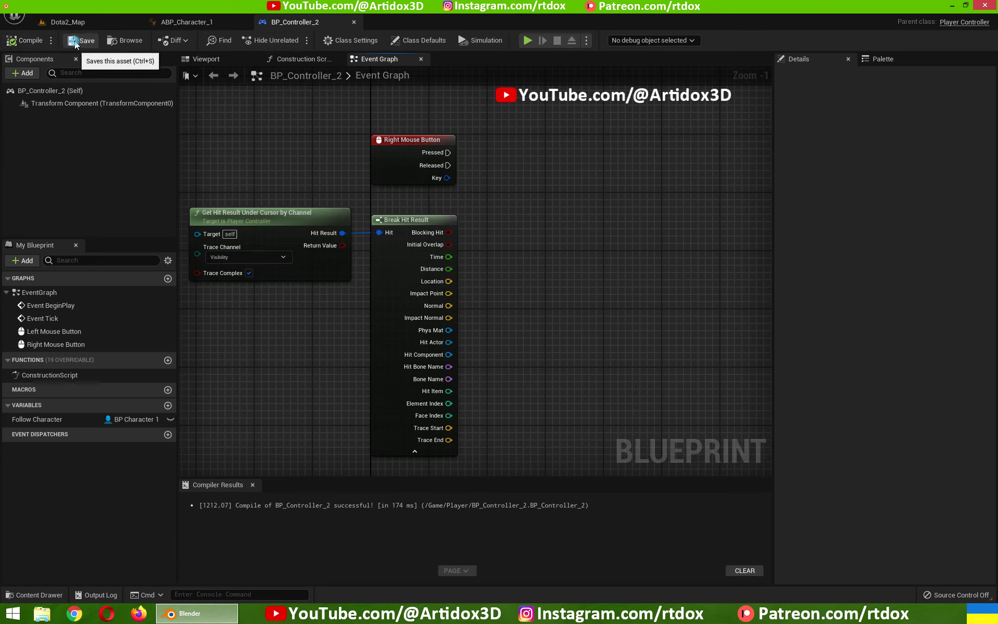
click(74, 40)
click(76, 26)
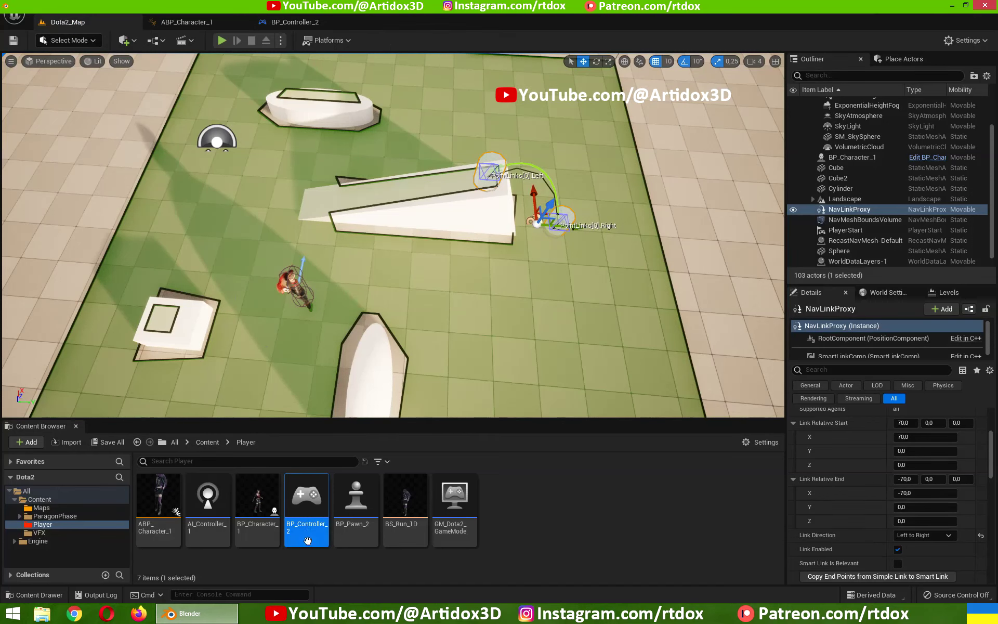
- Open BP_Character_1 in the full Blueprint Editor and add CustomEvent_0 below Event Tick
double_click(262, 500)
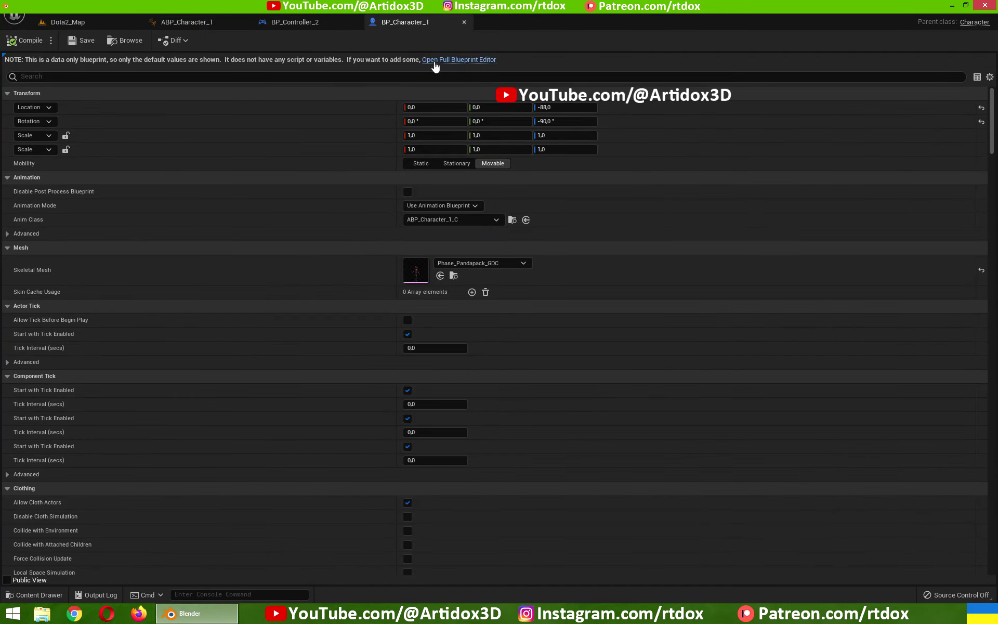
click(434, 61)
mouse_move(378, 192)
right_down()
mouse_move(512, 267)
mouse_move(453, 237)
right_up()
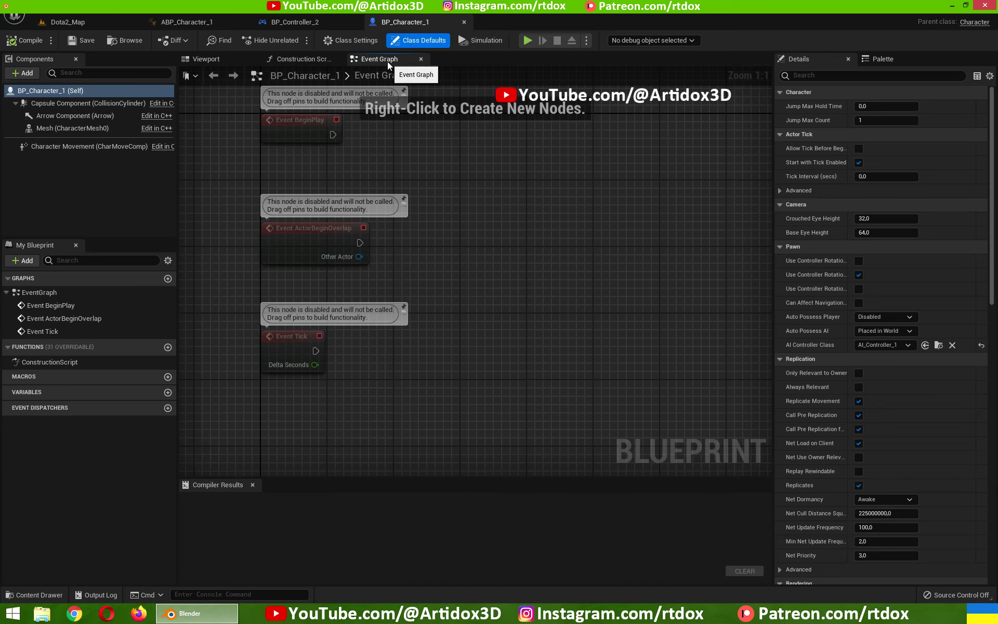
right_drag(484, 316, 477, 142)
right_click(263, 275)
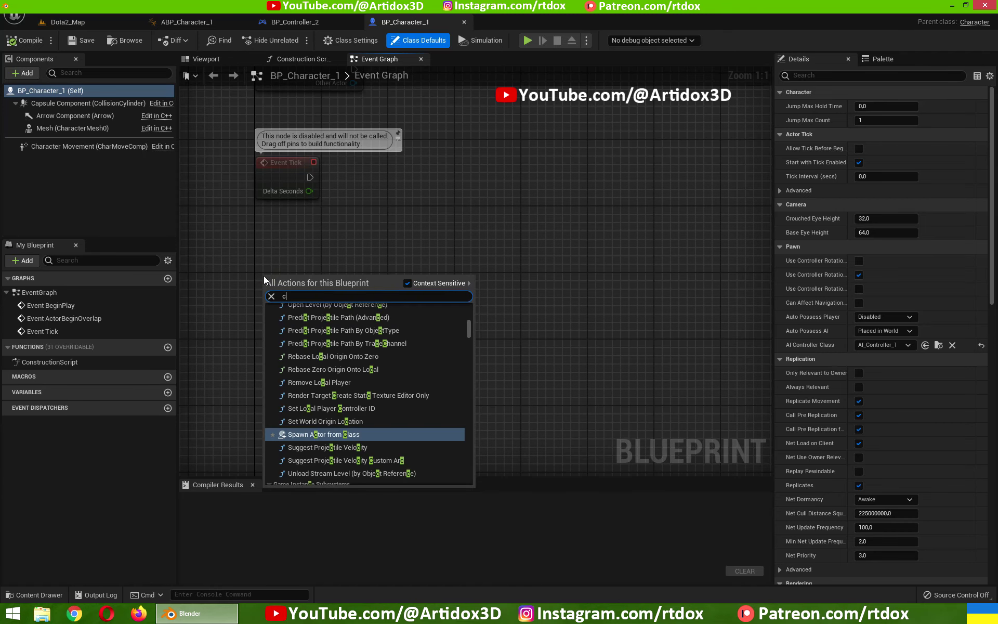
text(custom eve)
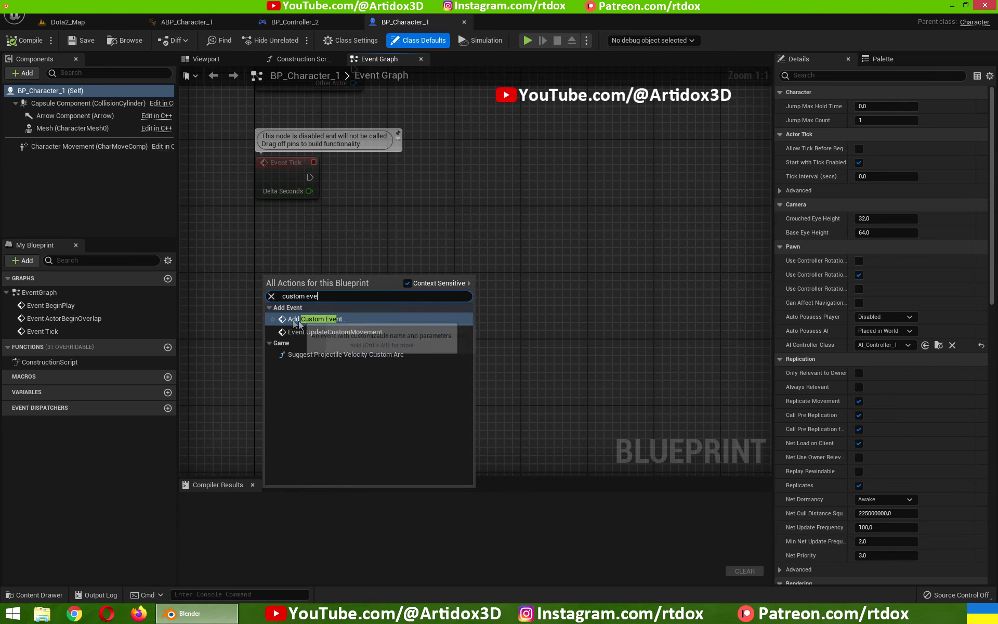
click(313, 320)
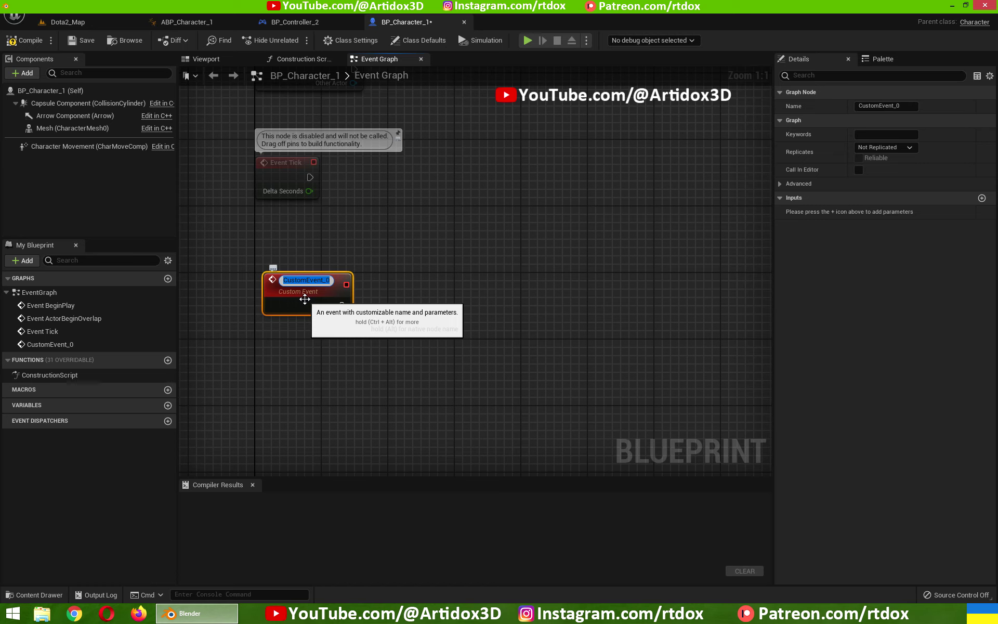
- Rename the custom event to CastSpell
text(SpellMagic)
key(Return)
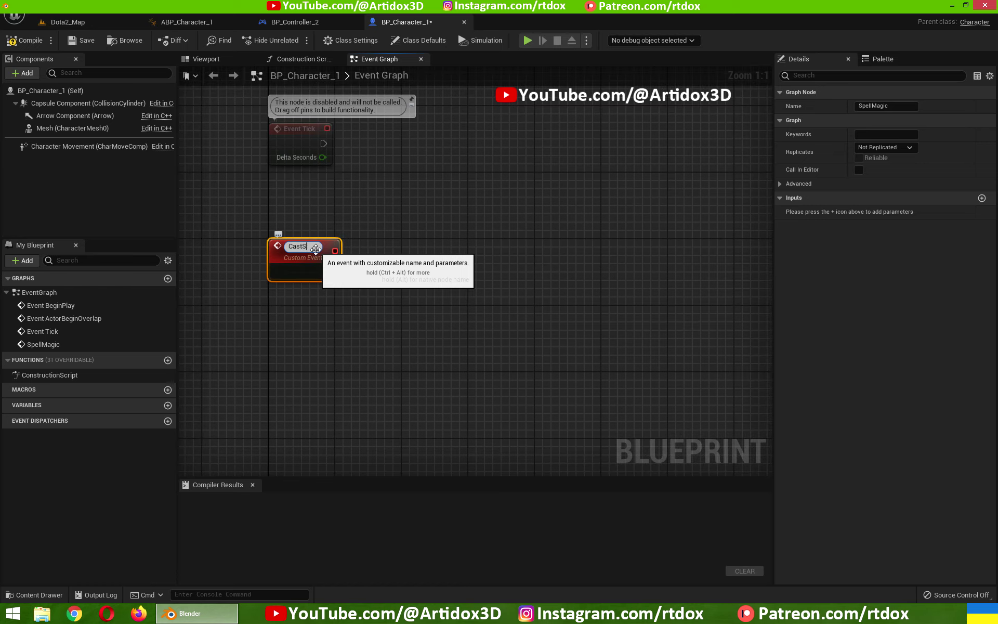
key(Return)
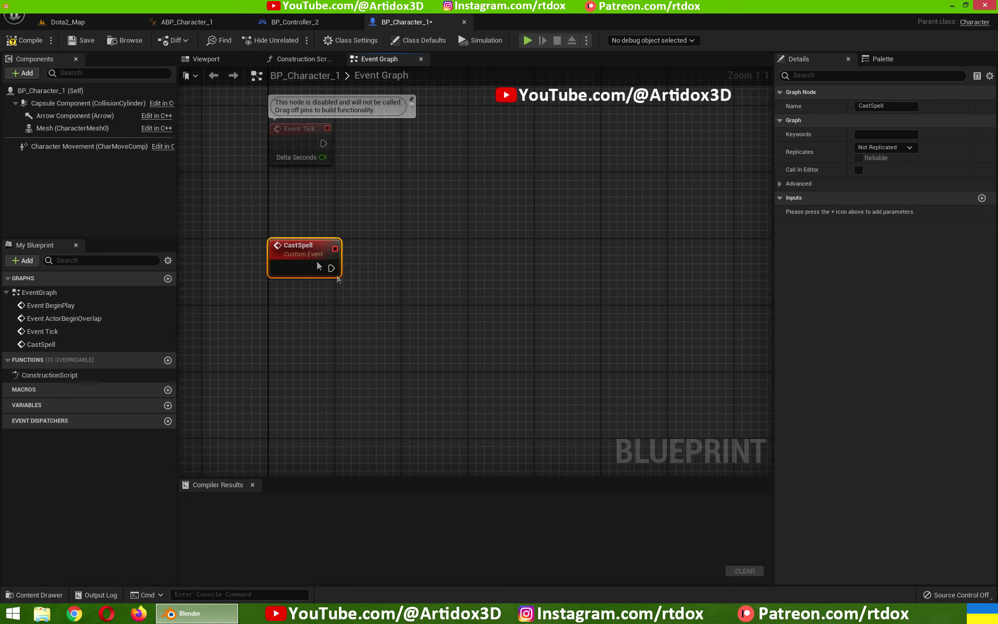
key(F2)
key(Return)
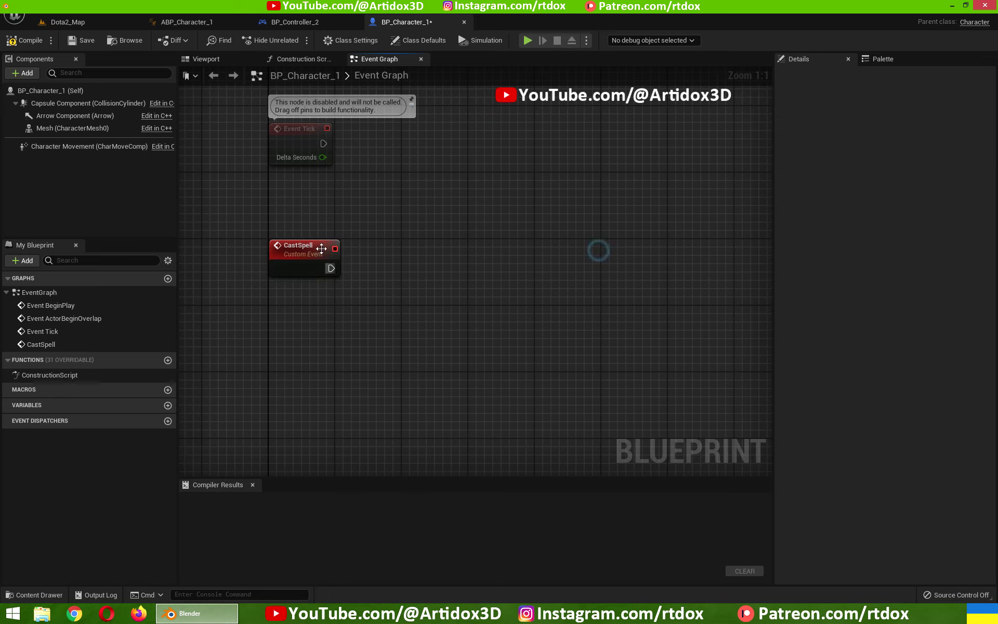
- Give CastSpell a Vector input named Vector, compile BP_Character_1, and return to BP_Controller_2
click(981, 198)
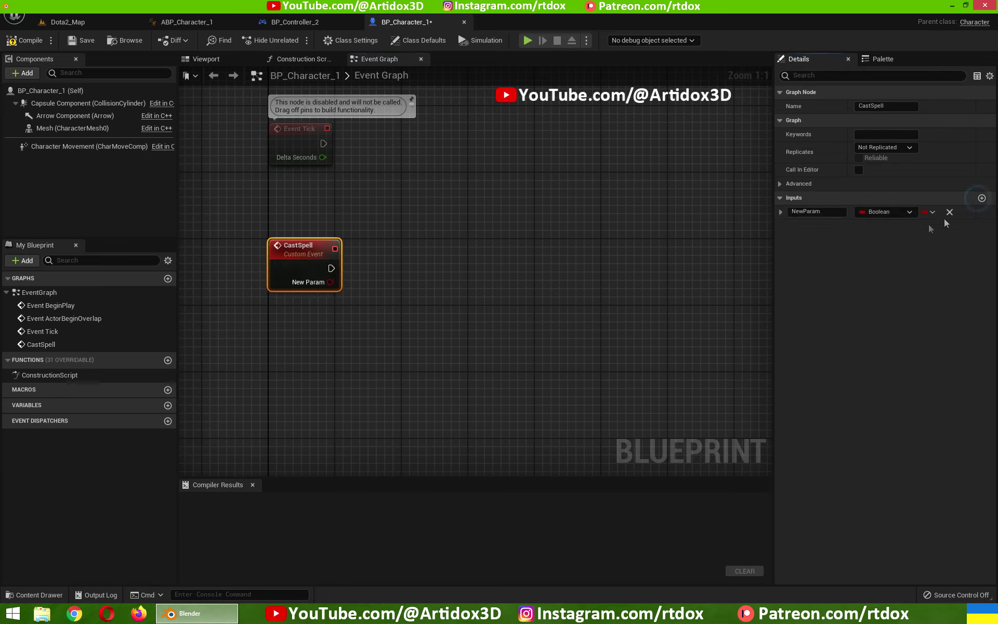
click(881, 212)
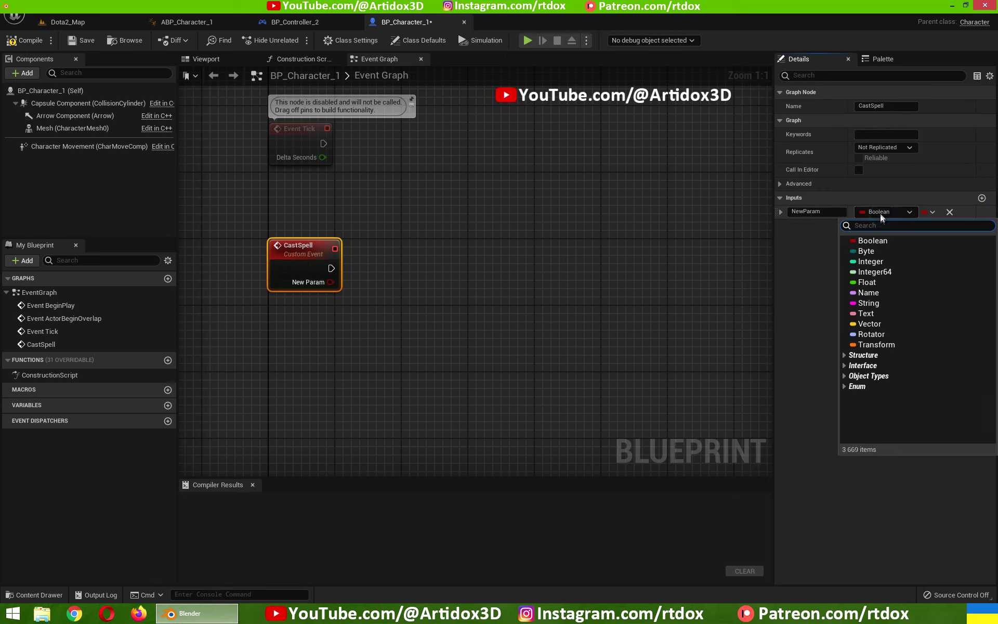
click(869, 324)
click(806, 212)
text(Vector)
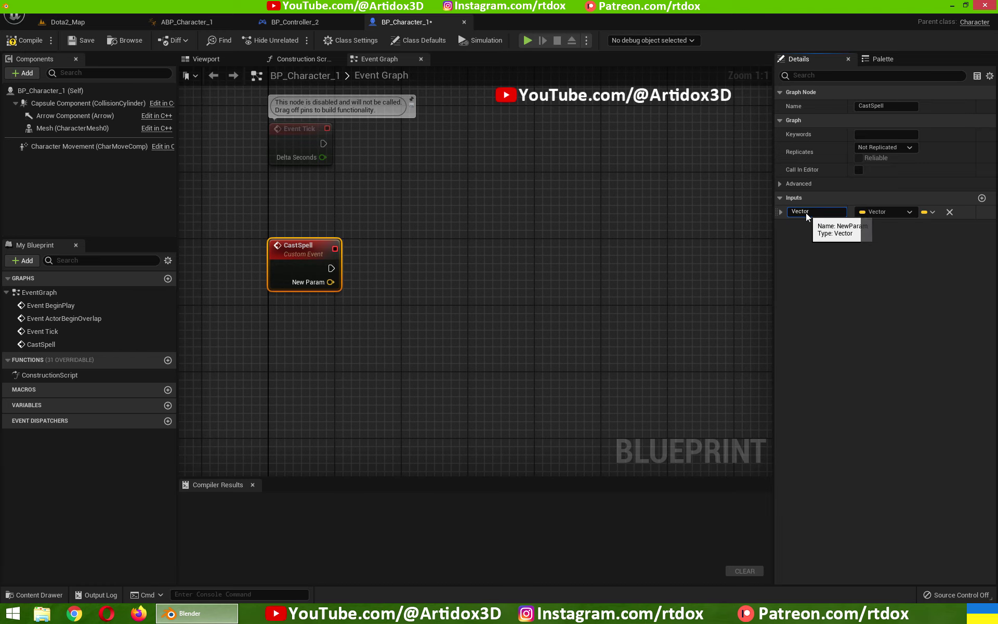
key(Return)
right_drag(473, 255, 461, 249)
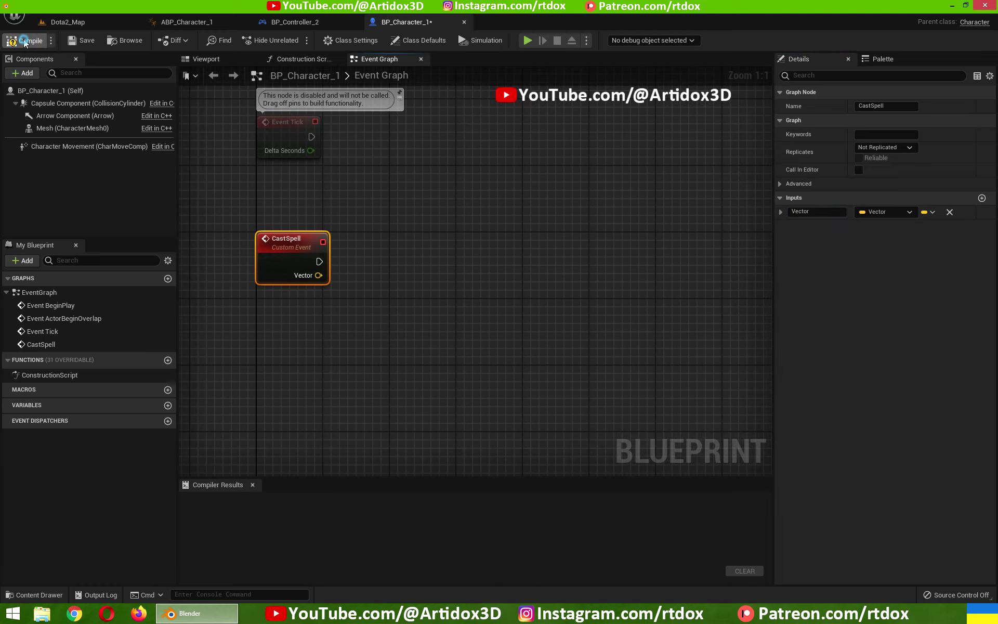
click(79, 42)
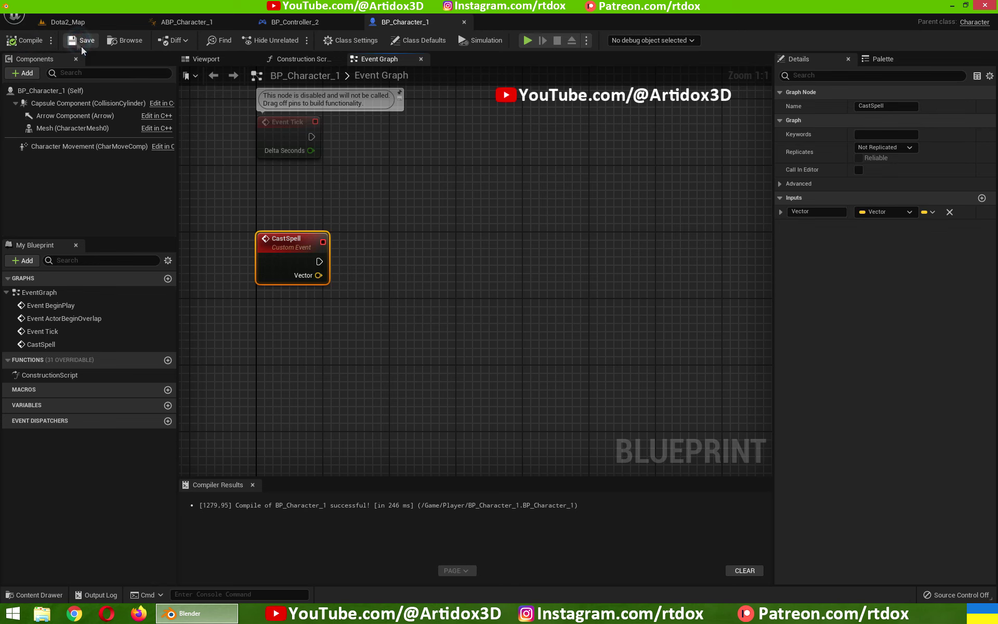
click(297, 22)
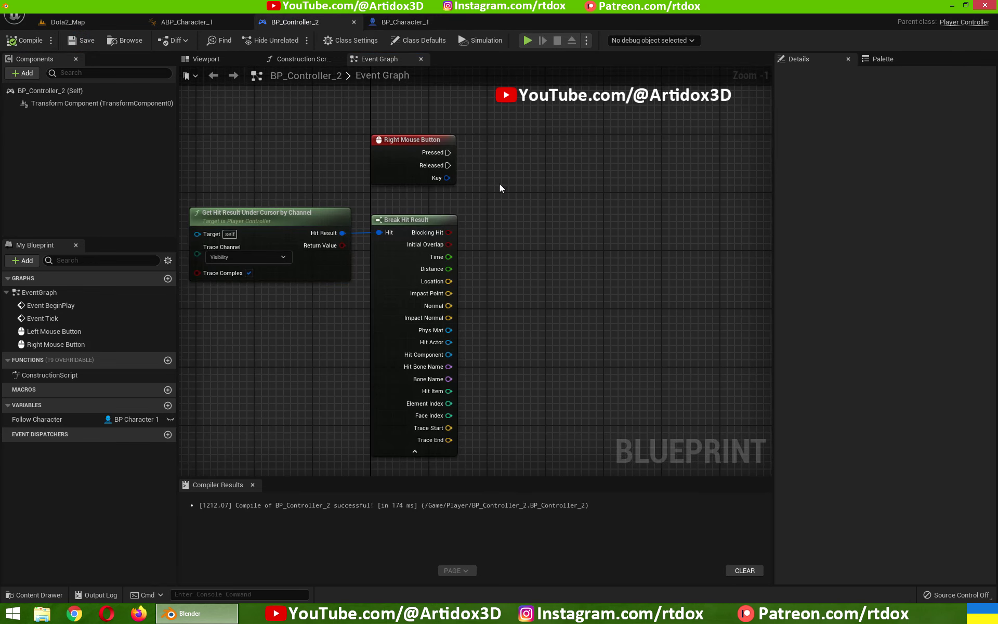
- Add a Follow Character getter and call Cast Spell on it
right_drag(500, 183, 491, 189)
drag(36, 419, 517, 216)
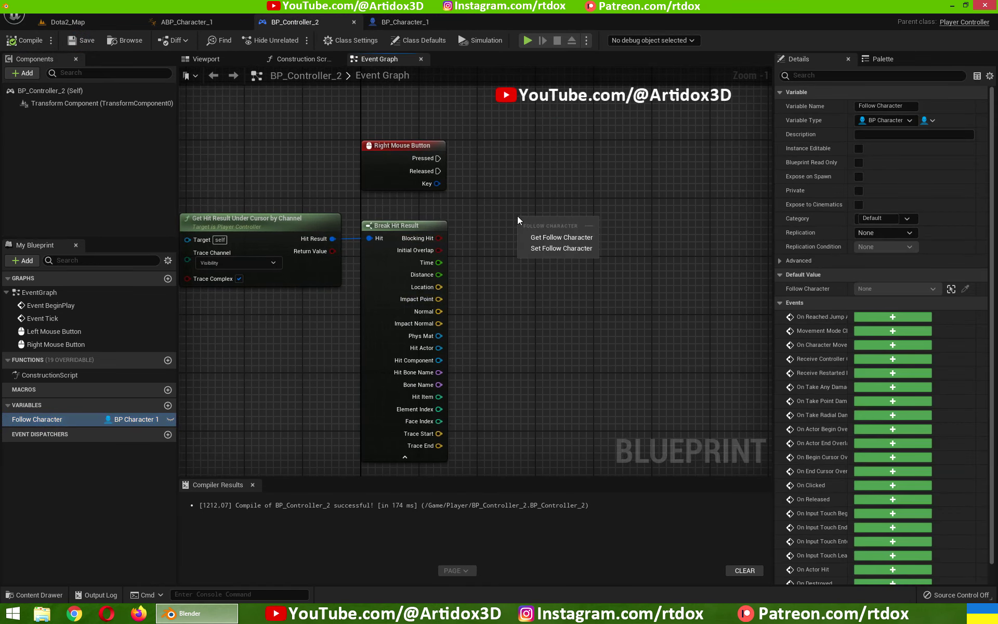
click(553, 237)
right_drag(554, 247, 501, 270)
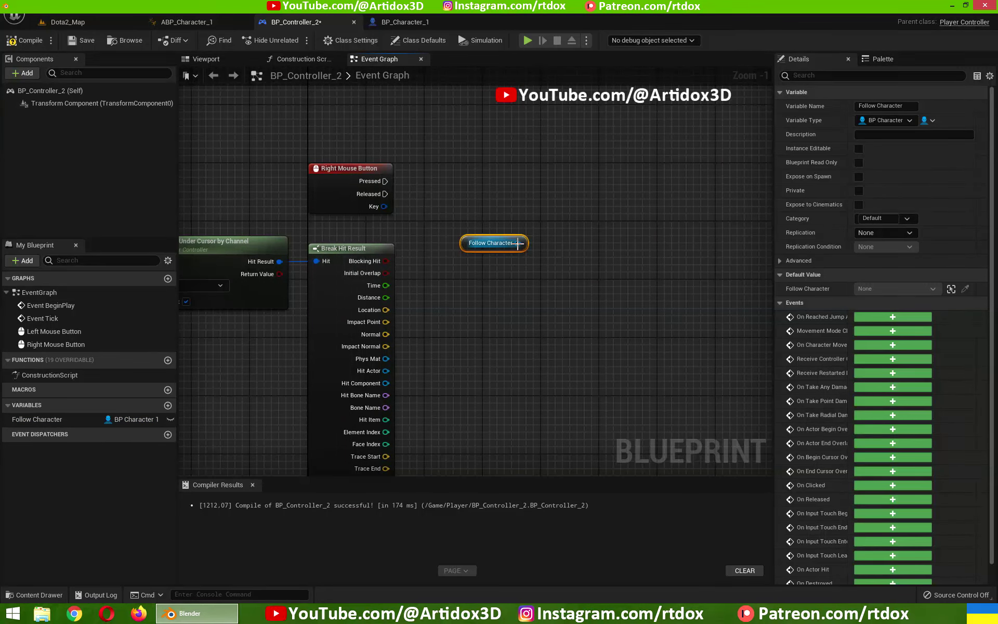
drag(517, 243, 557, 207)
text(ca)
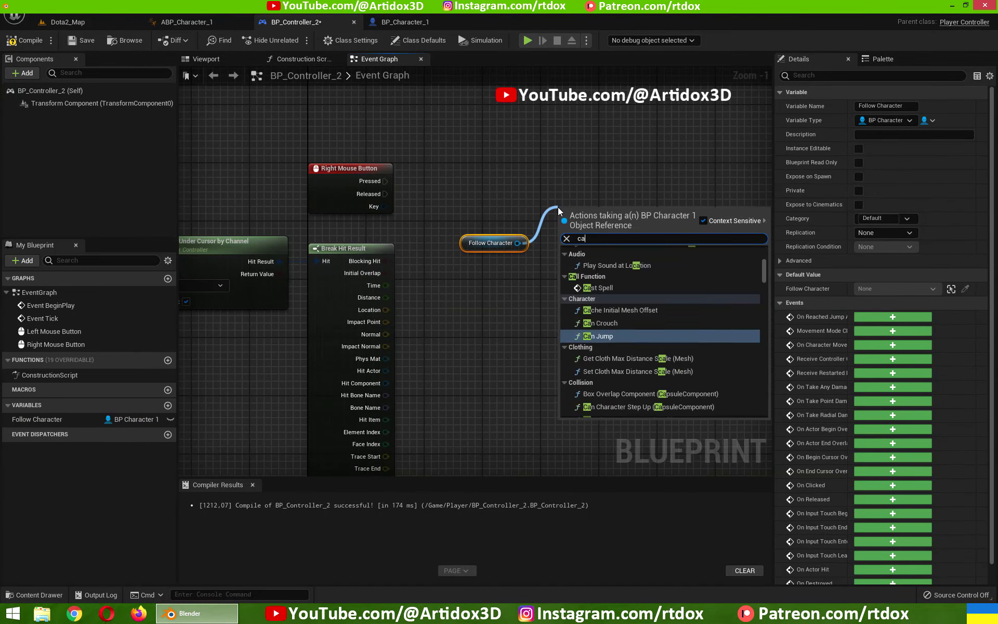
text(st)
click(611, 266)
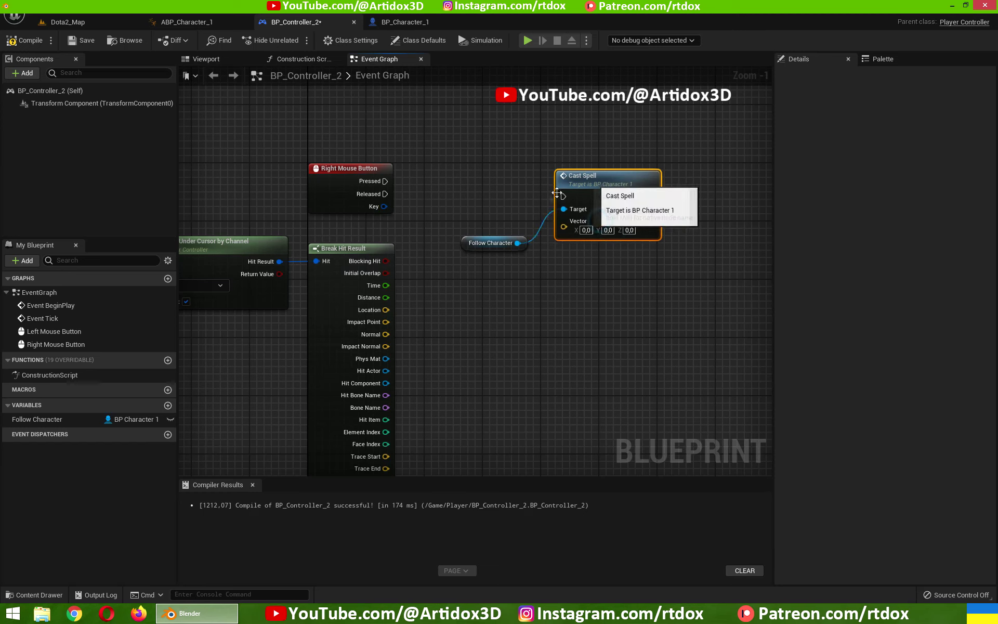
- Wire Right Mouse Button Pressed and the hit Location into Cast Spell, then compile
mouse_move(385, 180)
mouse_down()
mouse_move(563, 196)
mouse_move(589, 172)
mouse_up()
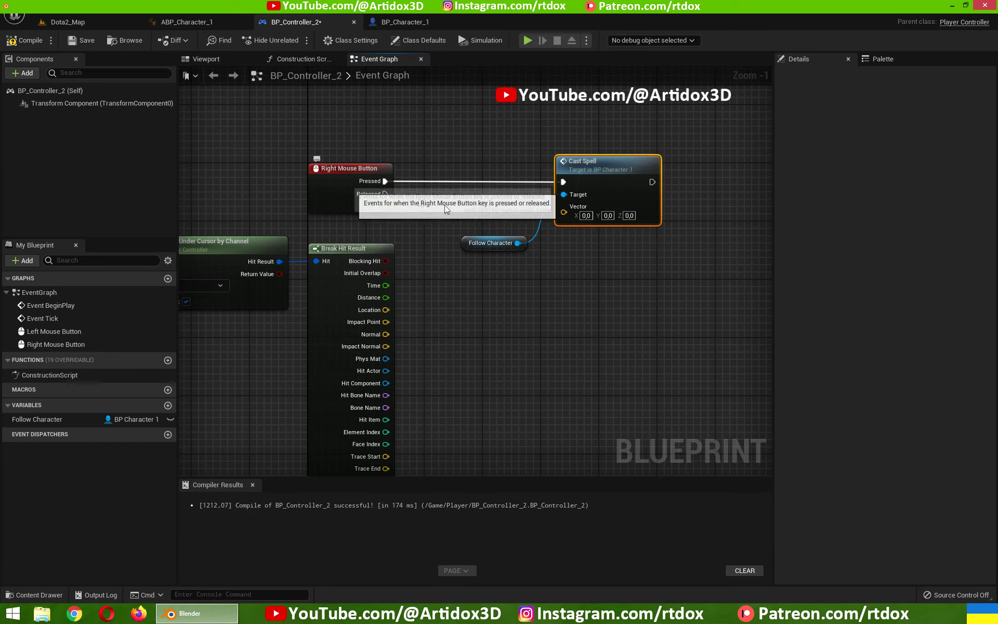
drag(385, 310, 565, 213)
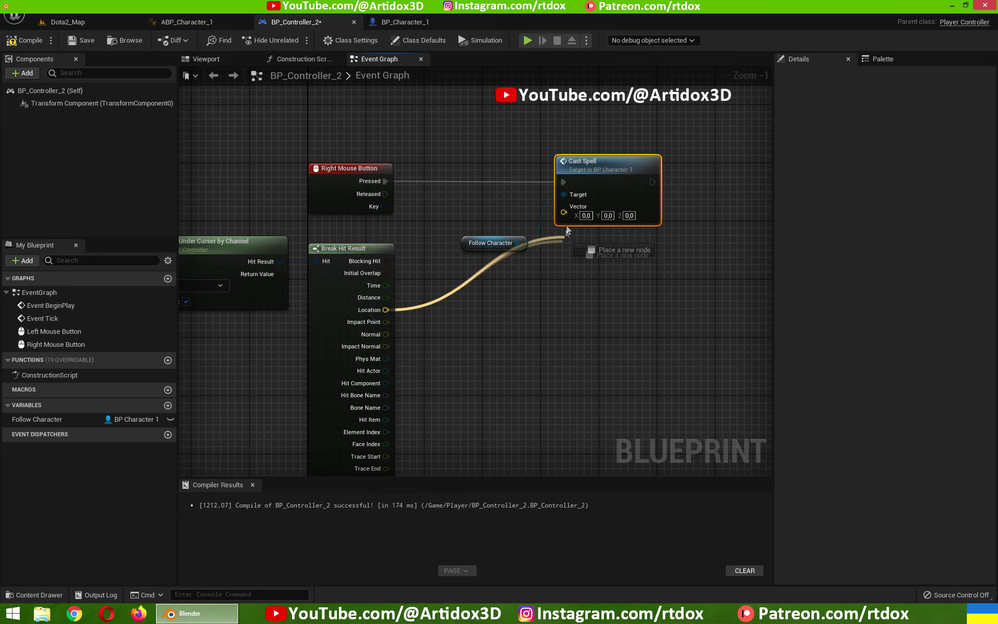
drag(464, 246, 420, 203)
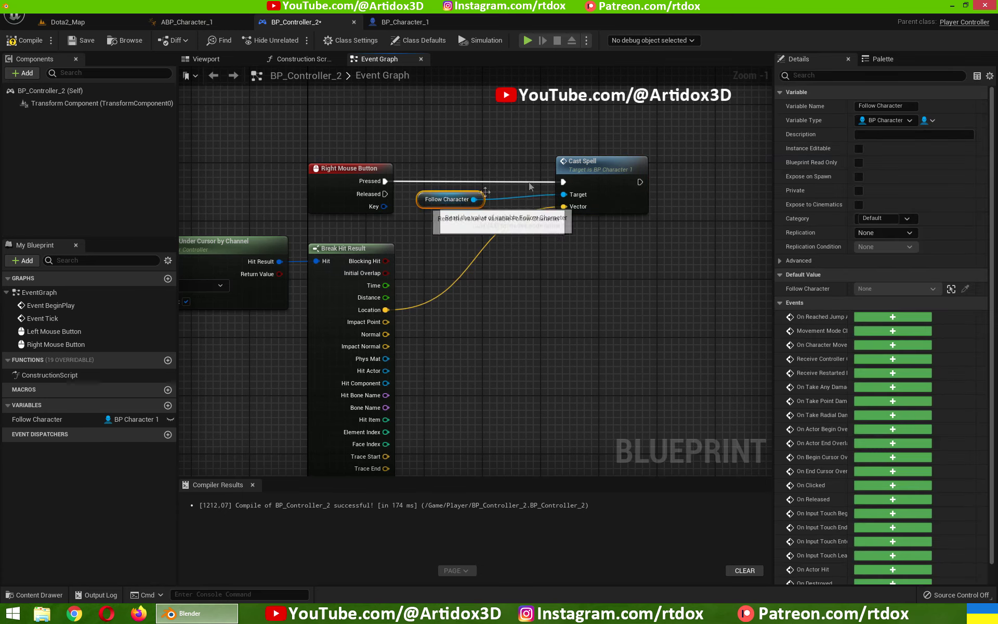
drag(596, 171, 552, 172)
click(33, 43)
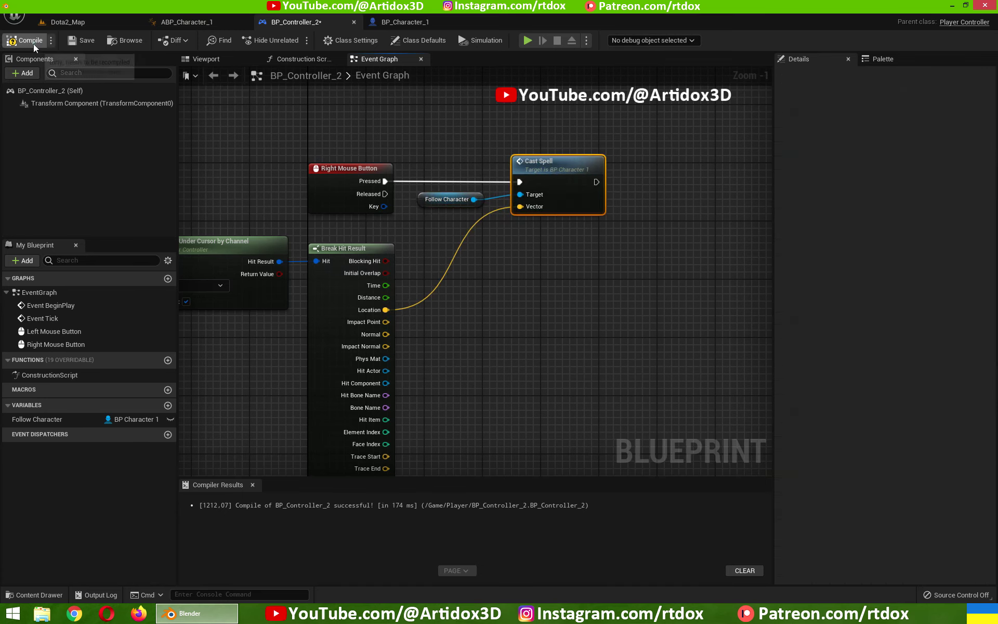
- Add a Print String node after the CastSpell event in BP_Character_1
click(405, 22)
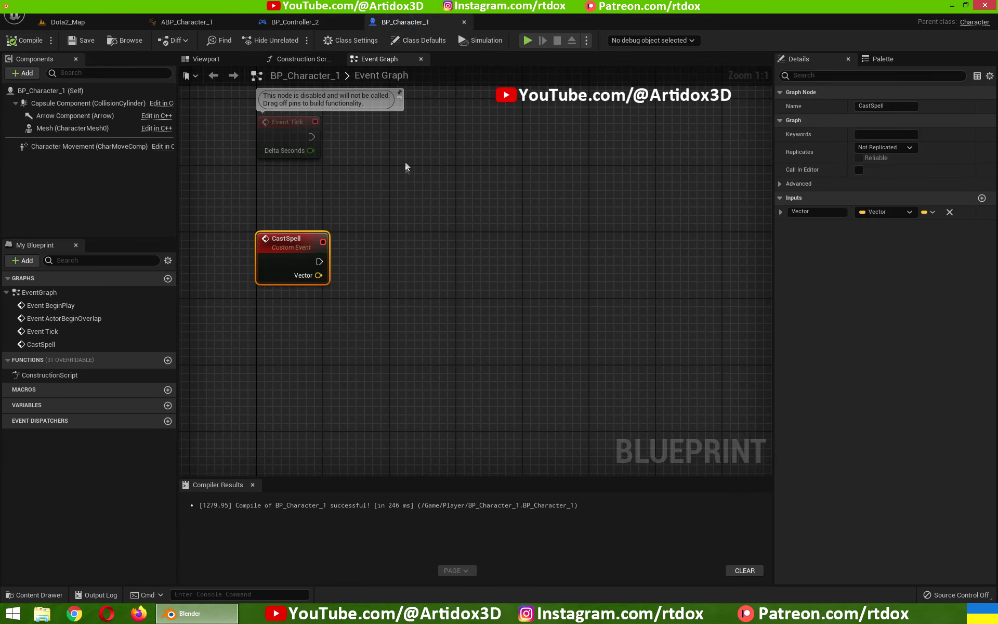
drag(319, 261, 368, 262)
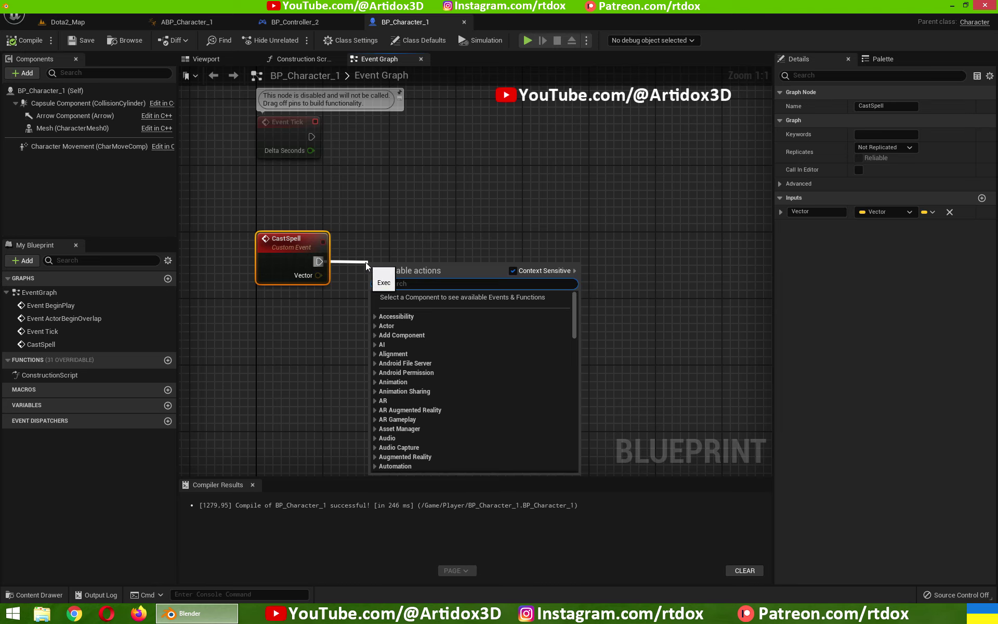
text(prints)
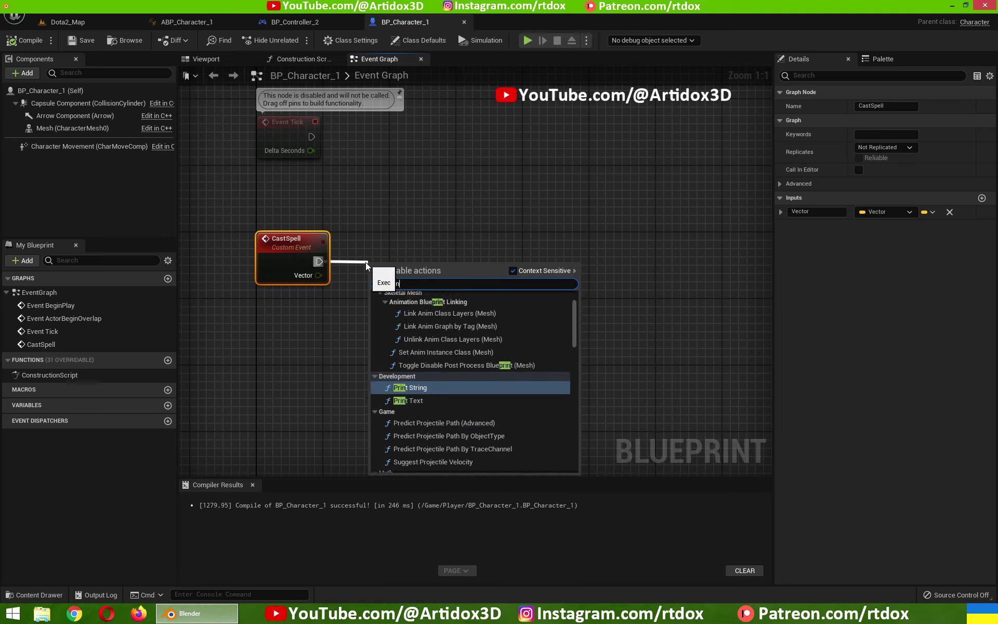
click(408, 306)
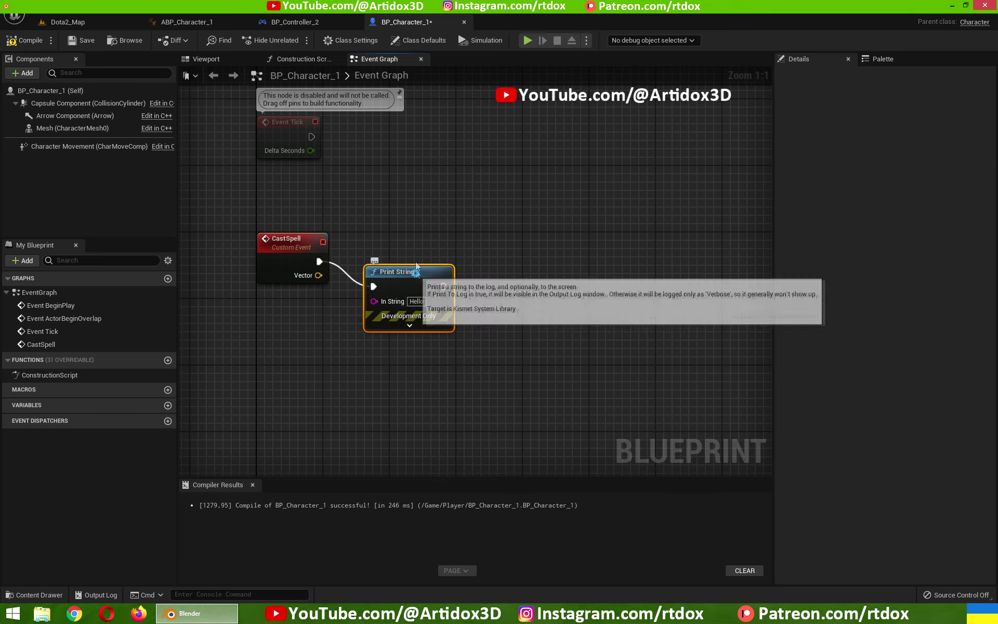
- Set the Print String text to 'Cast Magic', compile, and return to Dota2_Map
click(415, 276)
text(Ca)
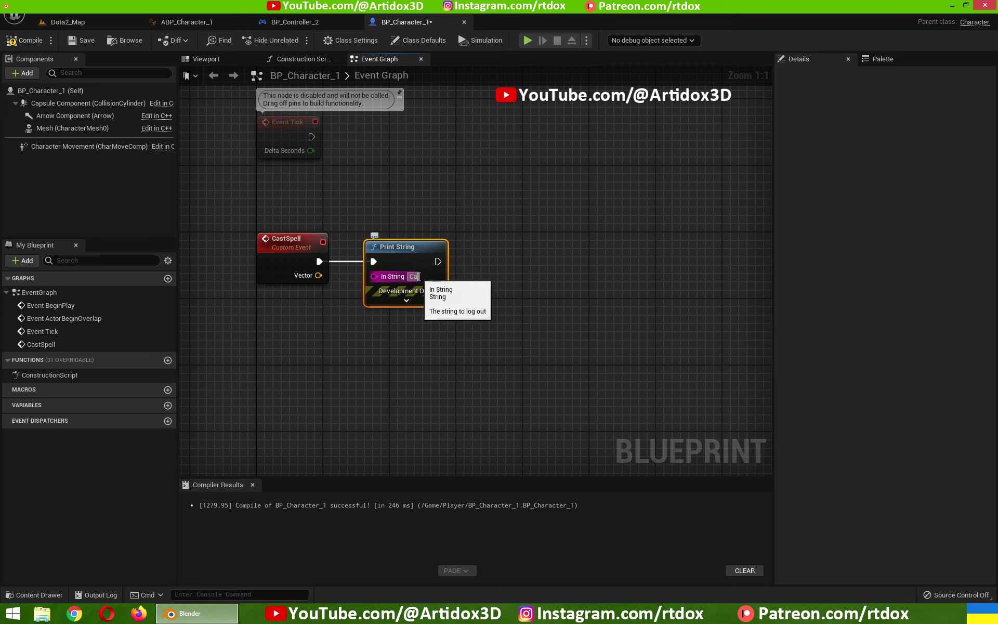
text(st Magic)
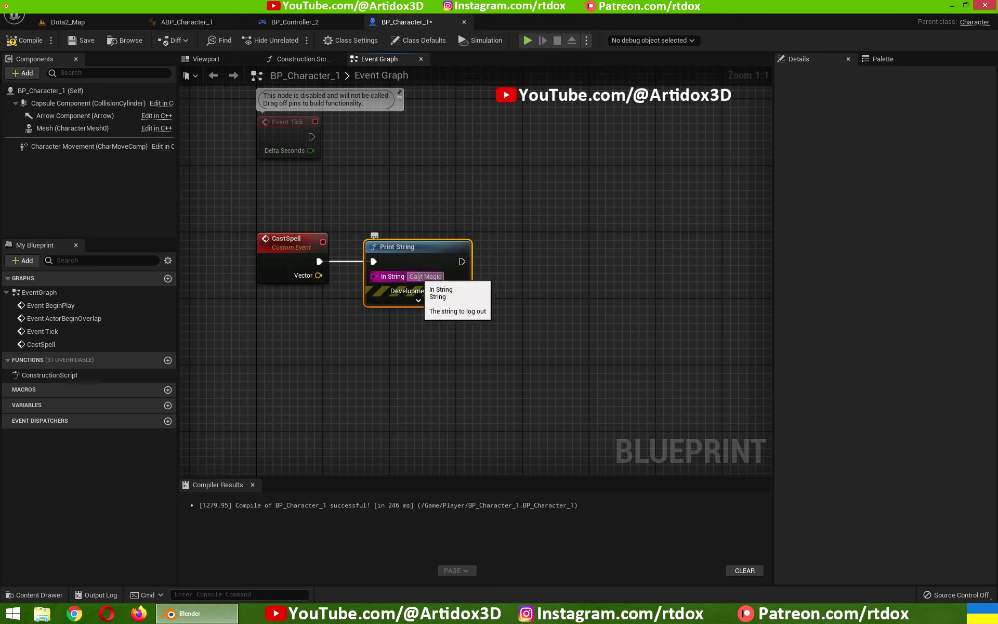
click(23, 40)
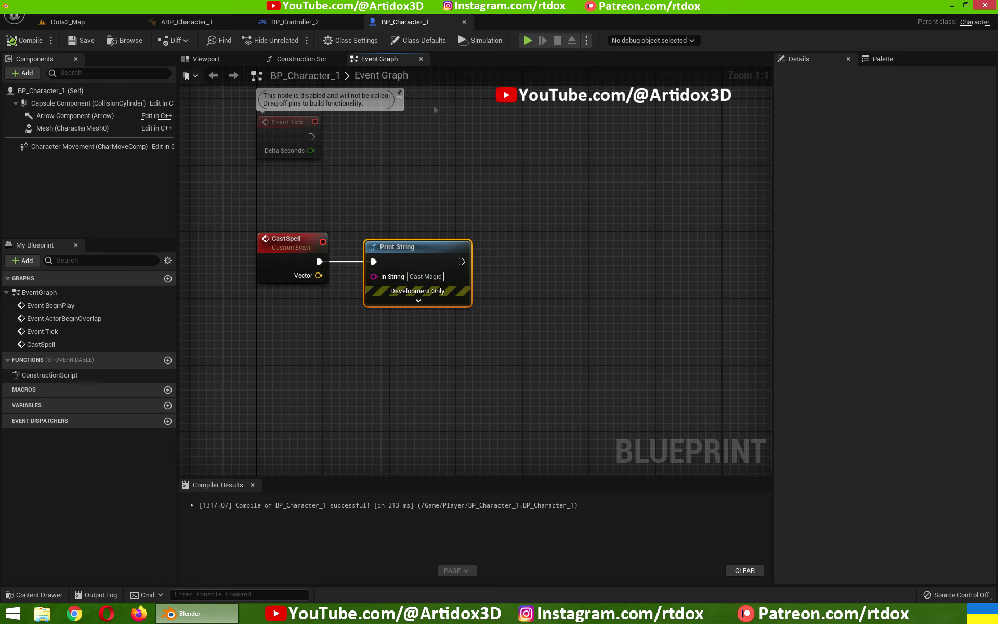
click(101, 25)
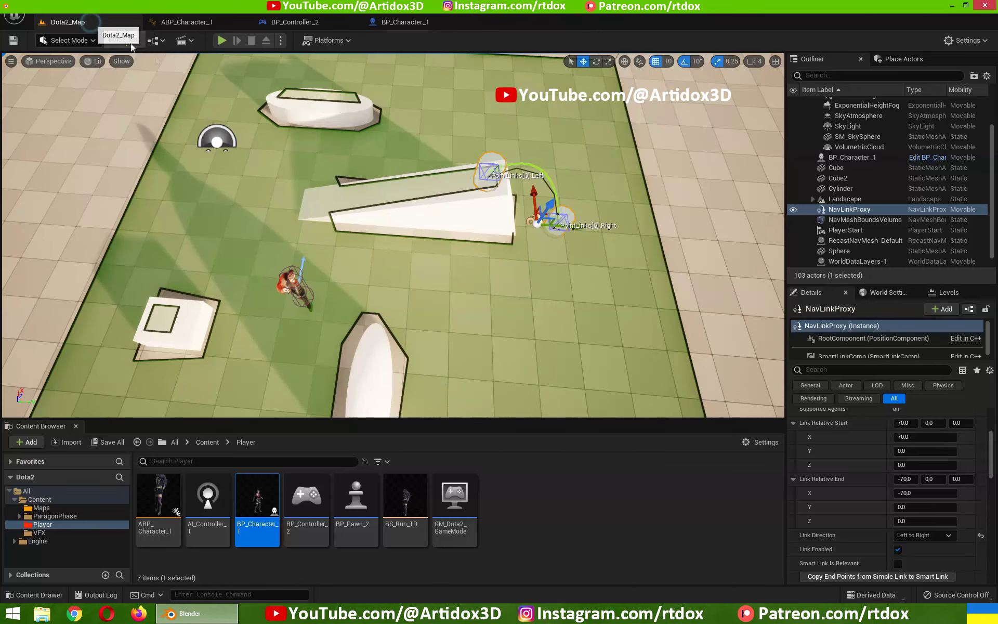
- Playtest Dota2_Map and cast to see 'Cast Magic' printed, then return to BP_Character_1
click(222, 40)
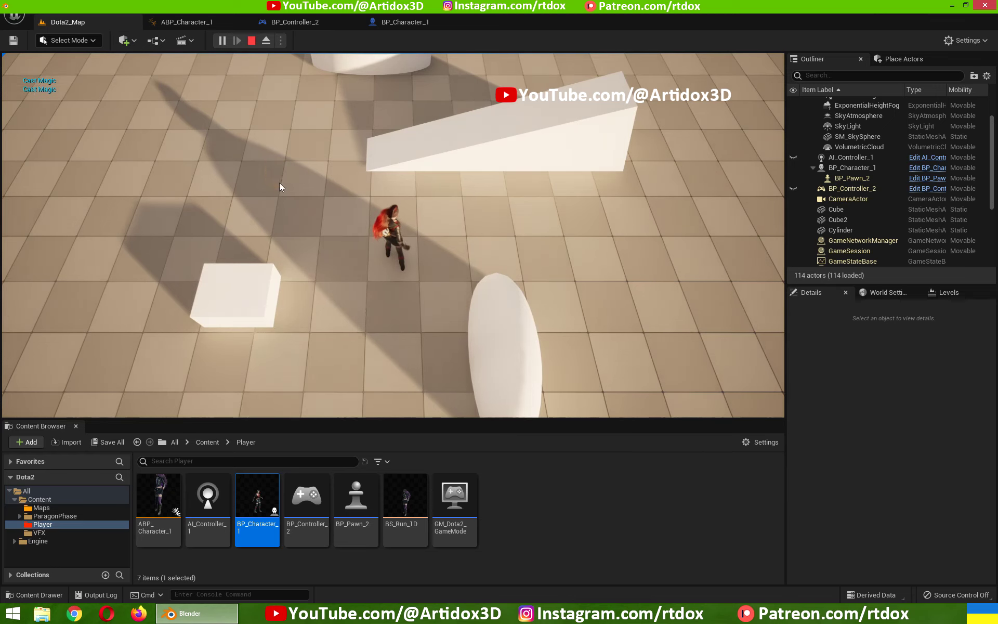
key(q)
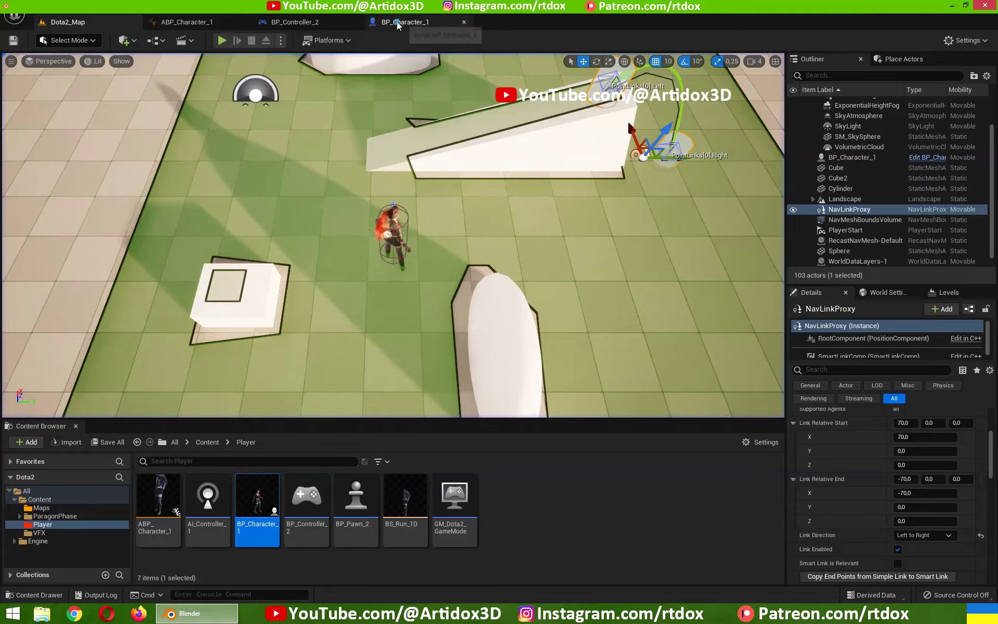
click(405, 21)
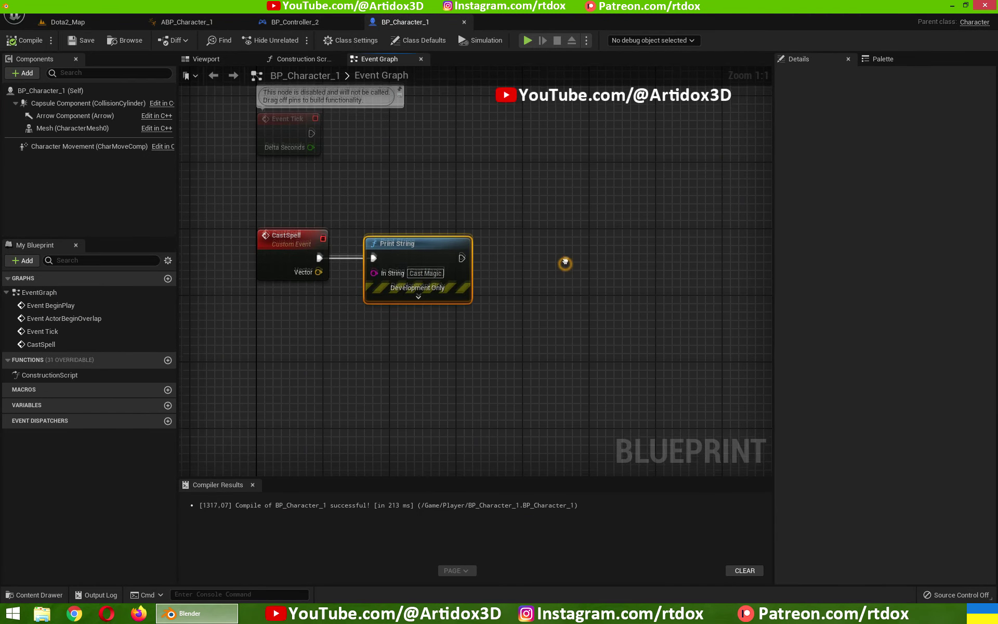
- Browse the Content Browser to ParagonPhase/Characters/Heroes/Phase/Animations
right_drag(566, 266, 566, 255)
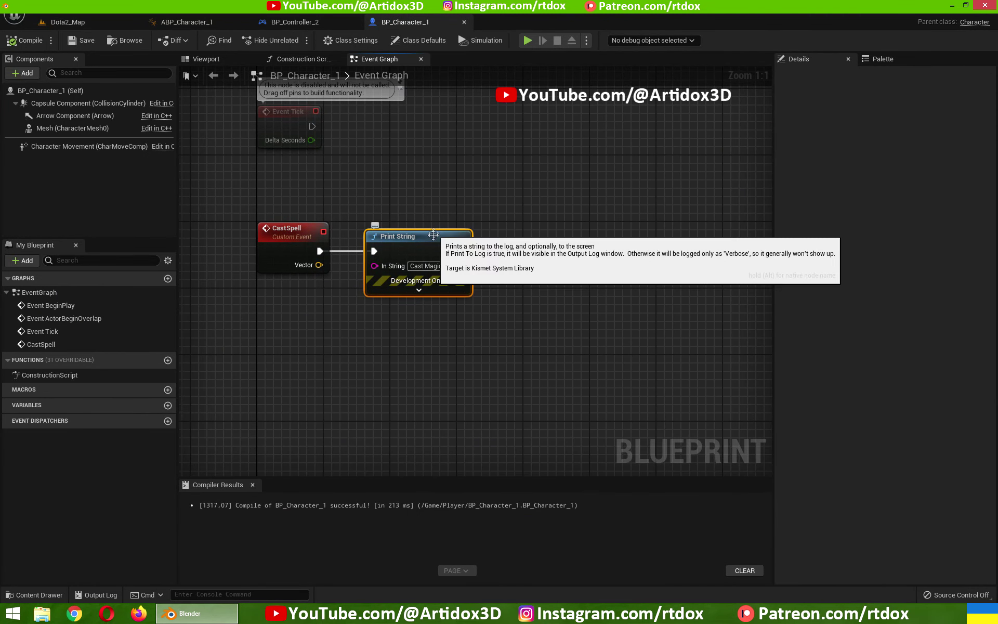
click(90, 27)
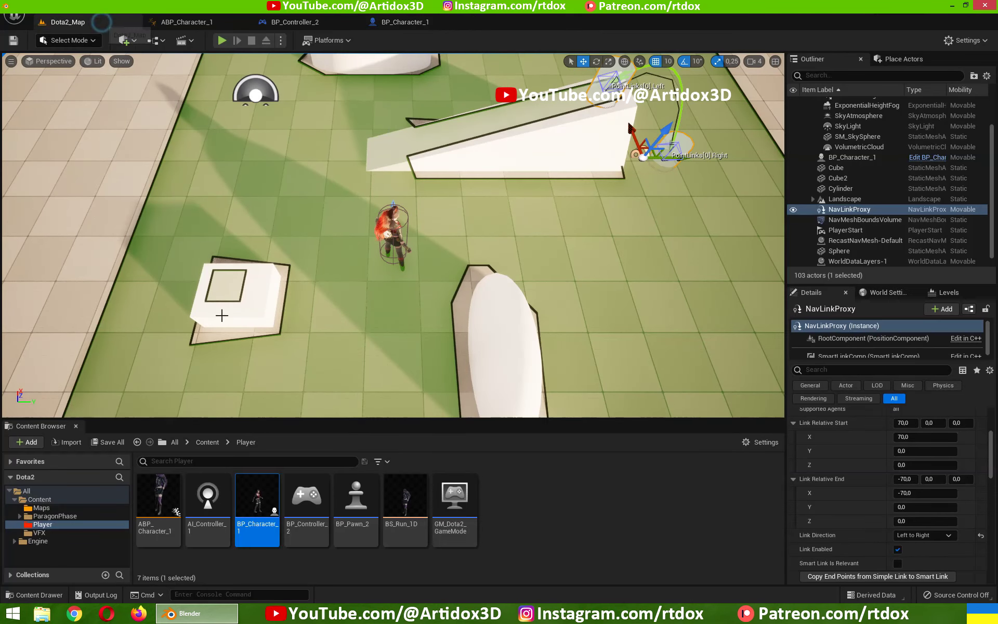
click(46, 516)
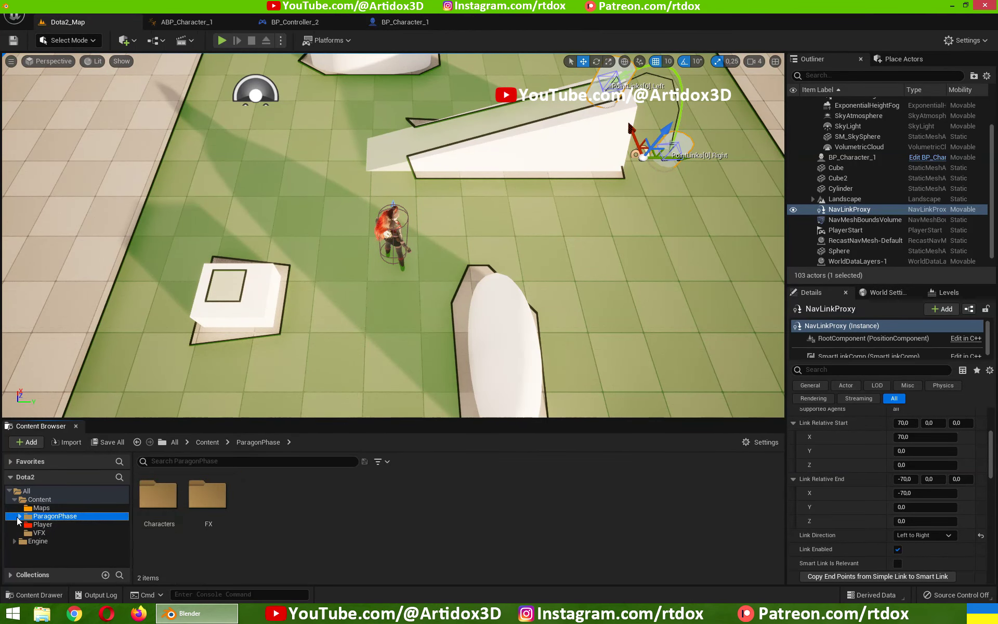
click(20, 516)
click(26, 525)
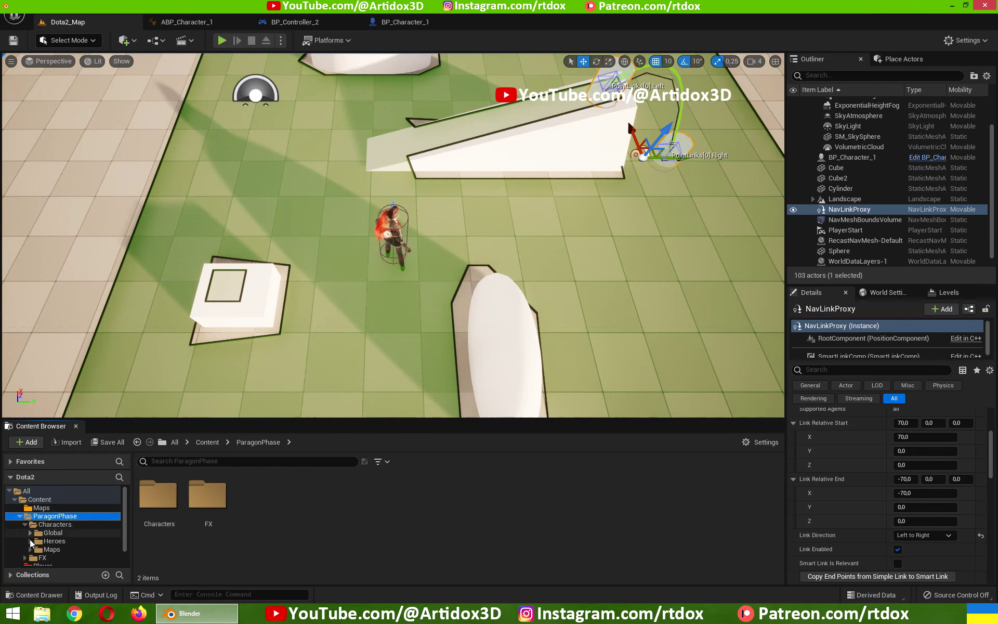
click(30, 541)
click(35, 549)
click(64, 558)
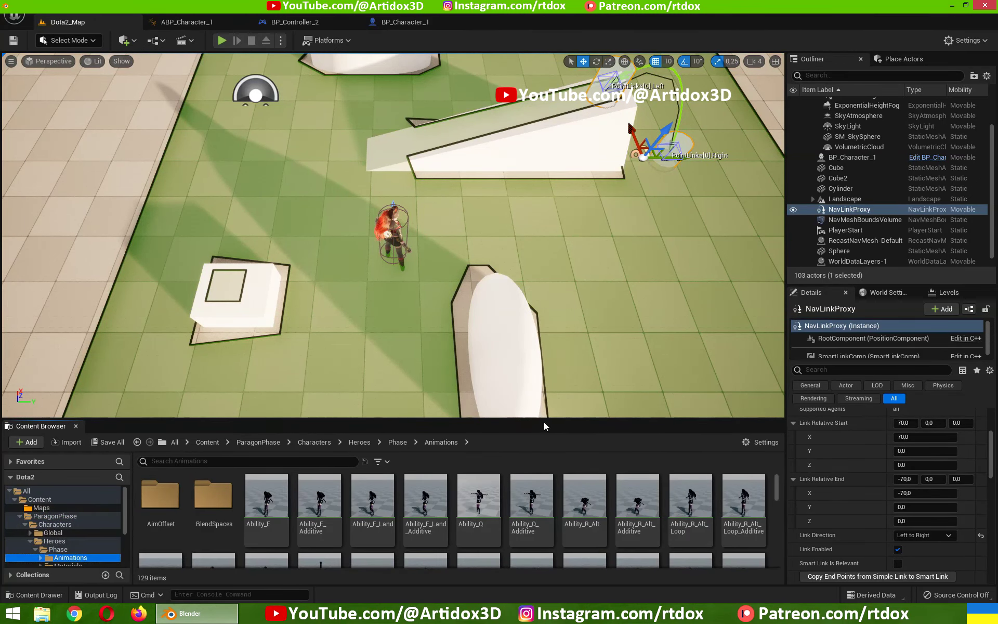
drag(544, 420, 544, 372)
- Filter for 'ability_r_al' and create Ability_R_Alt_Montage from the Ability_R_Alt animation
click(215, 413)
text(a)
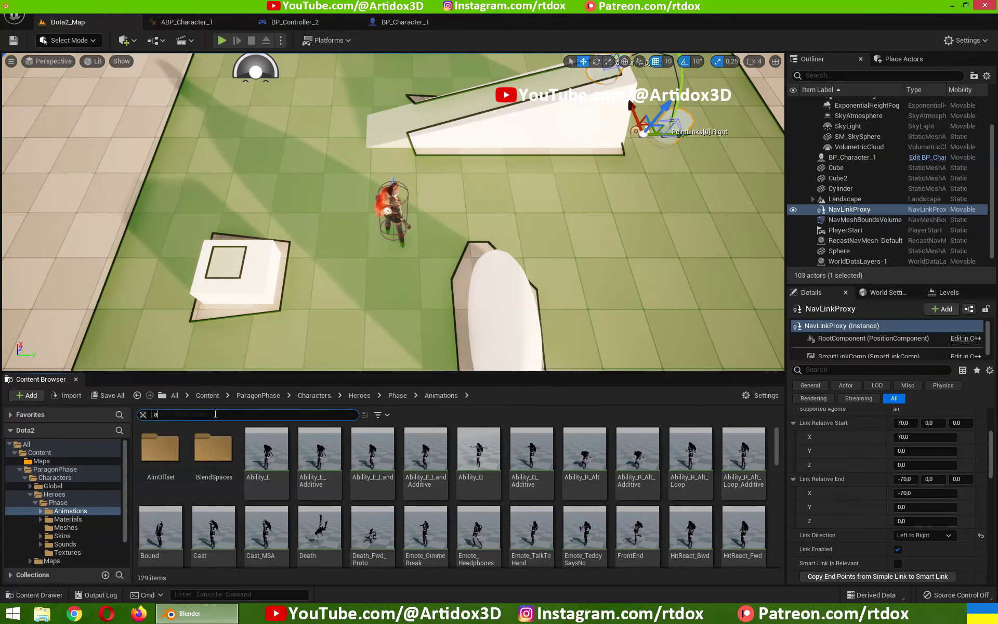
text(bility)
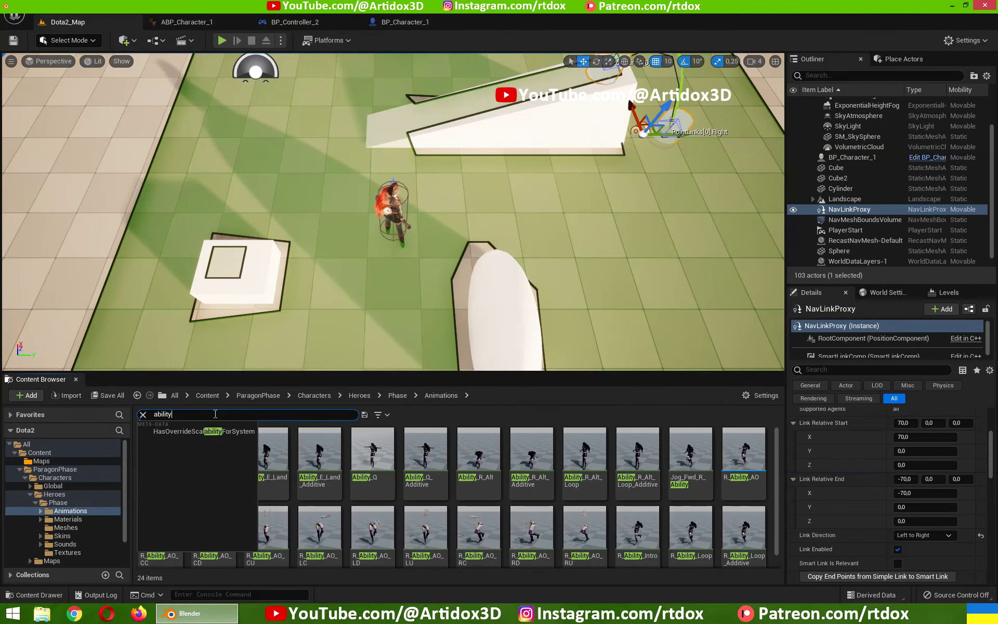
text(_r_alt)
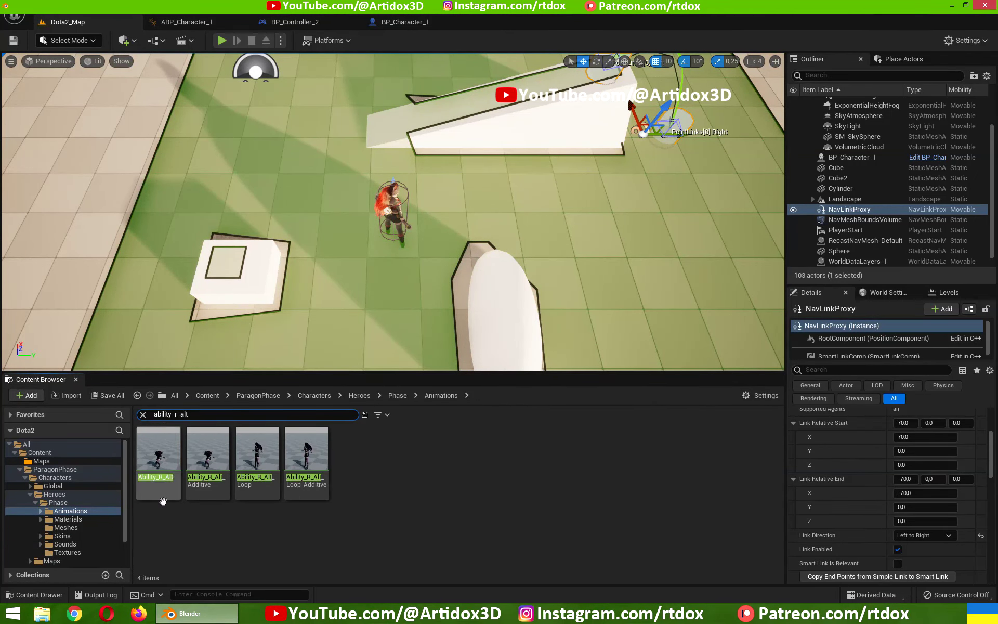
click(165, 452)
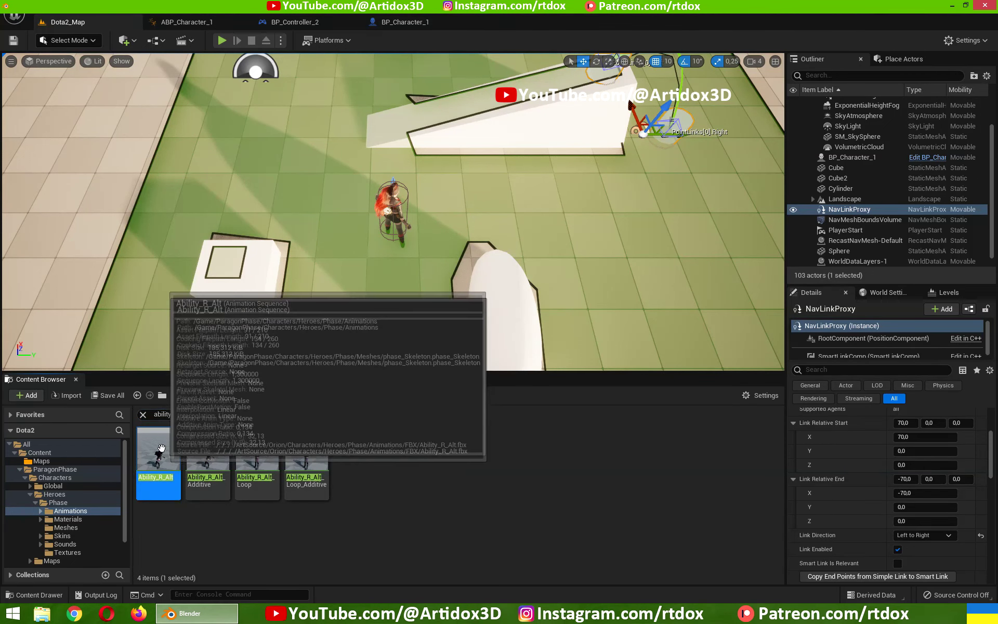
right_click(162, 448)
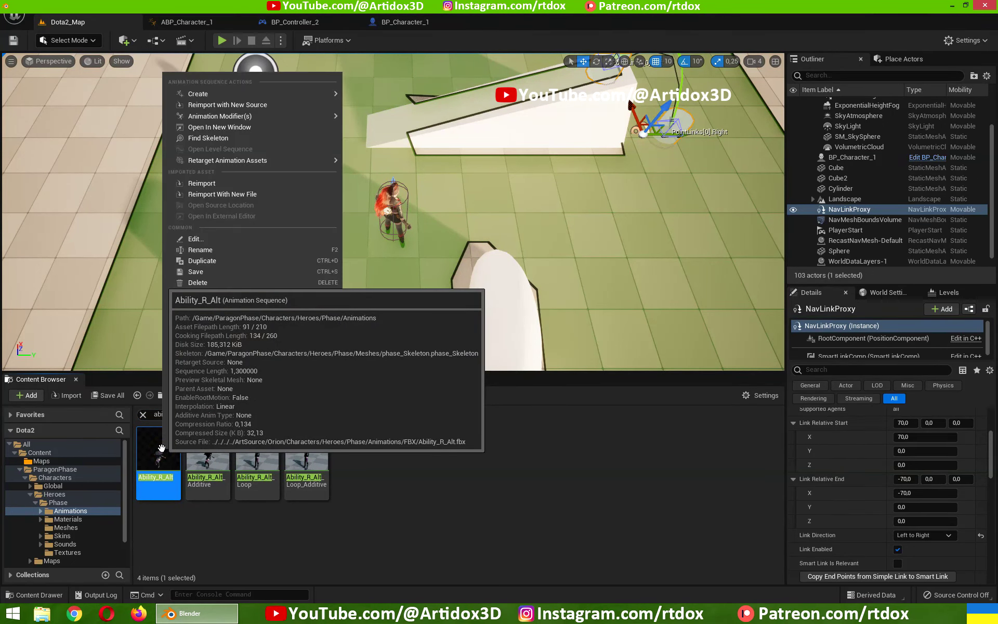
mouse_move(295, 96)
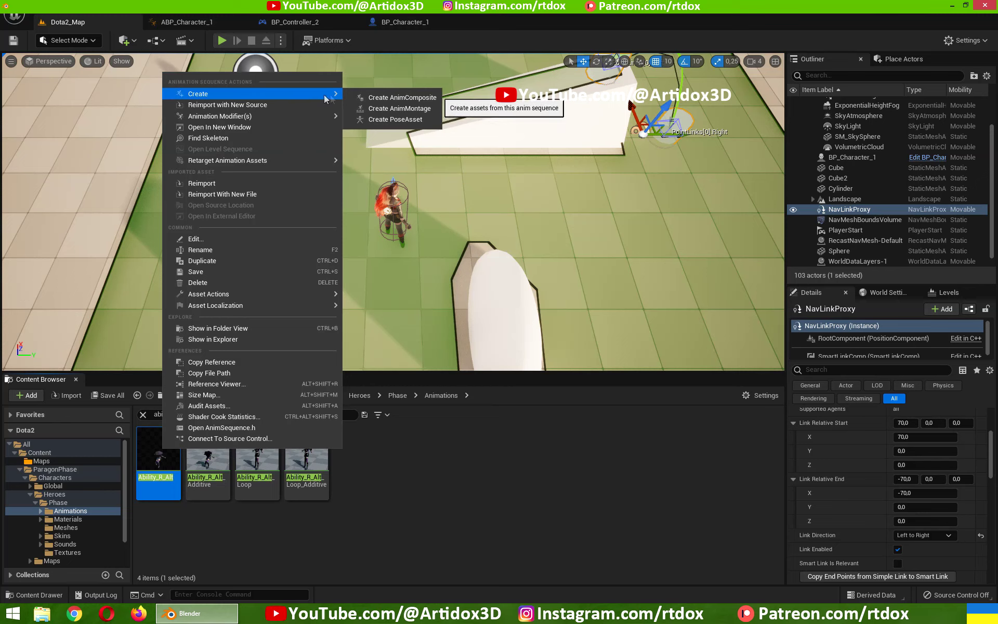
click(407, 108)
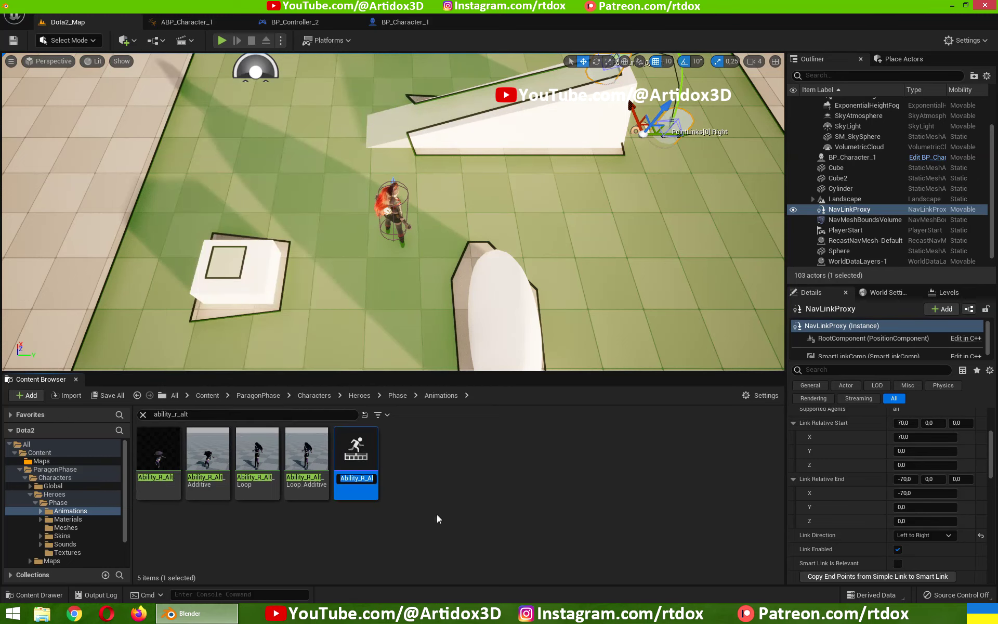
key(Return)
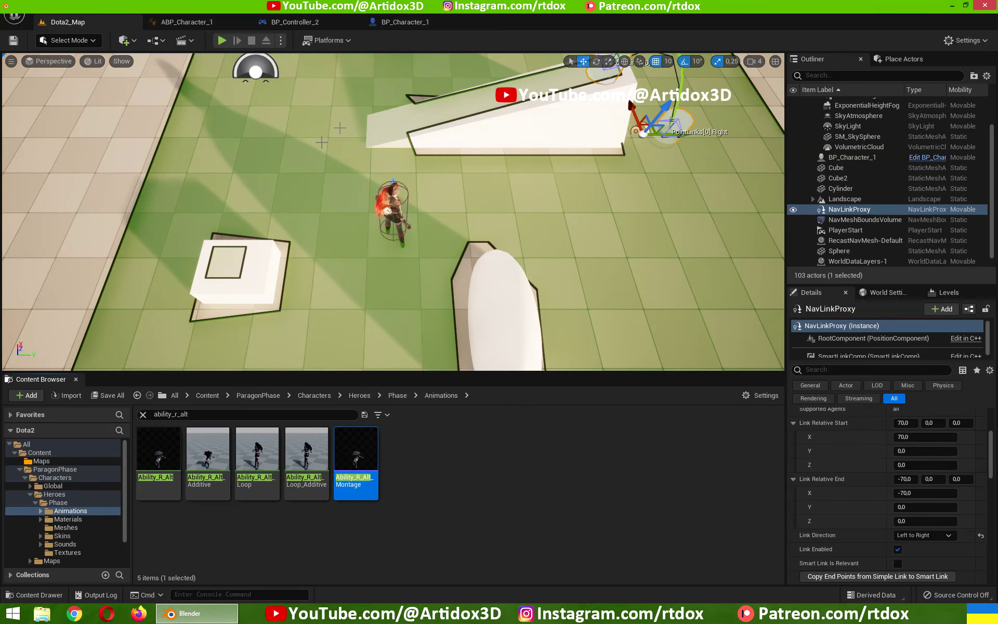
click(402, 24)
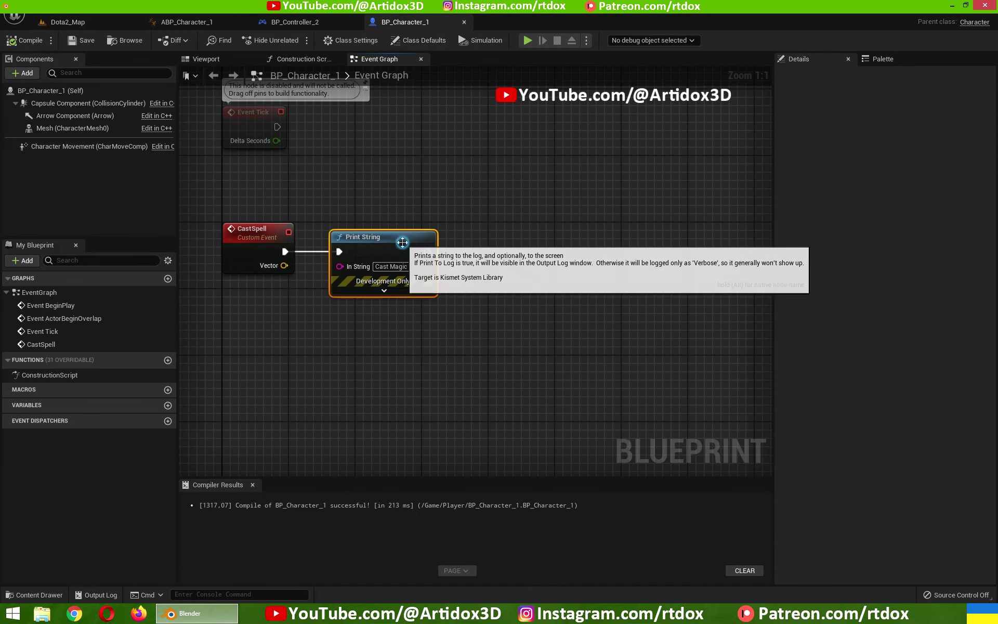
- Replace the Print String with a Play Anim Montage node after CastSpell using Ability_R_Alt_Montage
key(Delete)
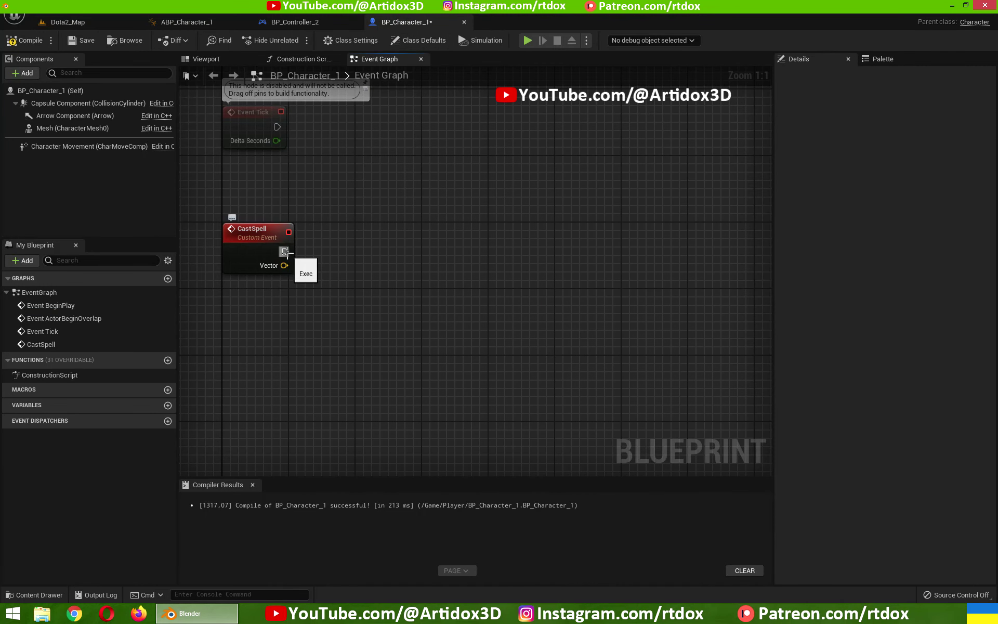
drag(285, 252, 407, 251)
text(playani)
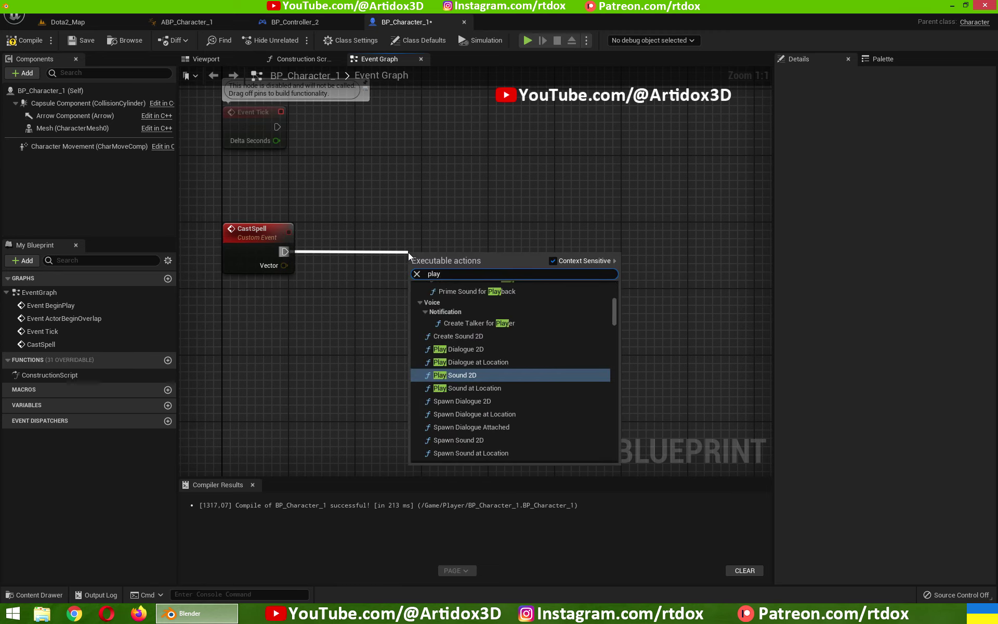
click(462, 296)
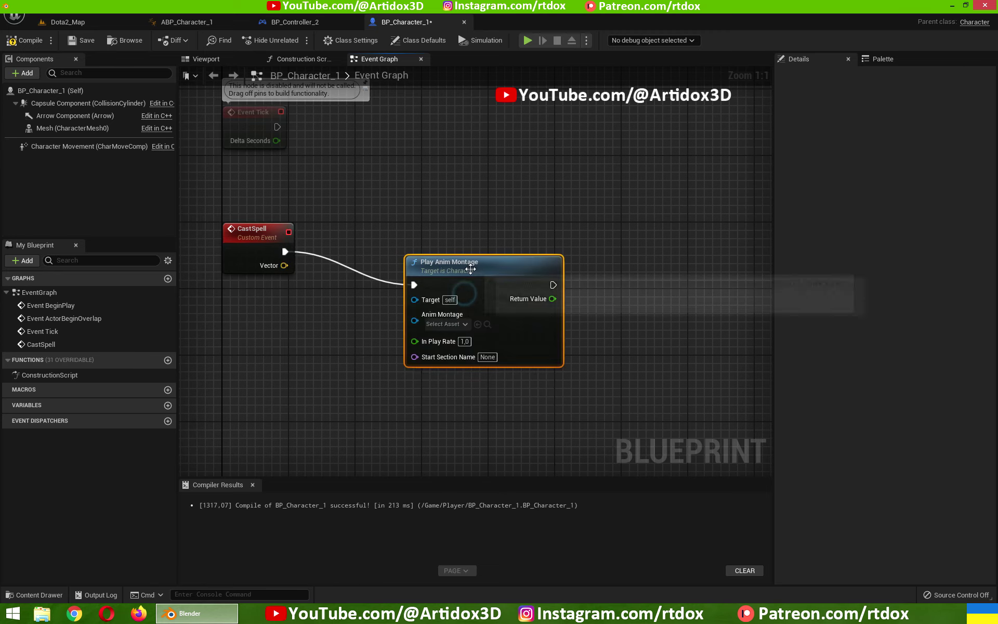
click(454, 292)
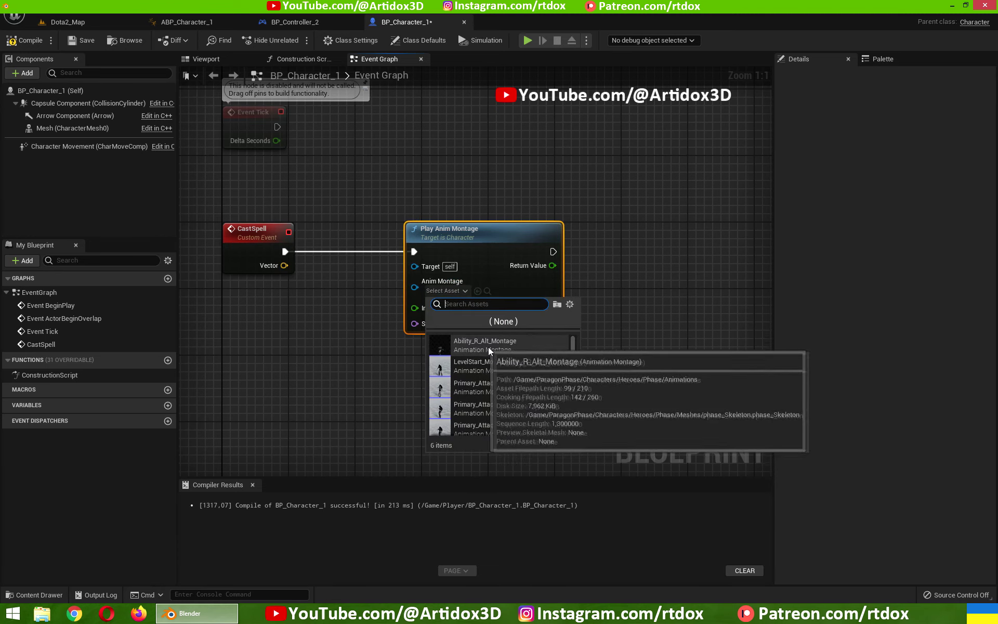
click(512, 342)
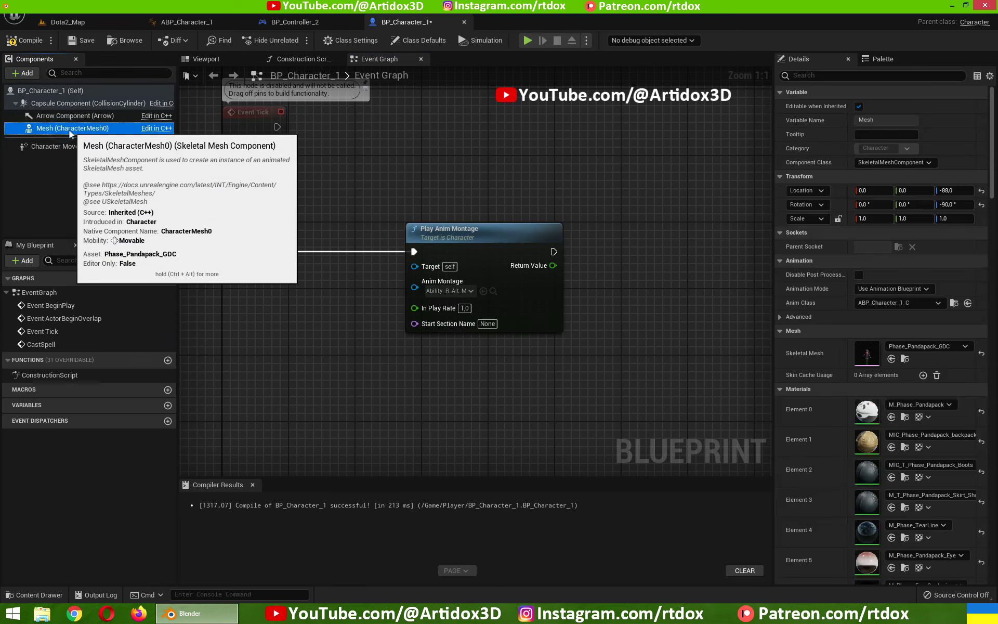
- Add a Mesh reference, then delete it along with the montage and old nodes
mouse_move(62, 129)
mouse_down()
mouse_move(327, 310)
mouse_move(319, 290)
mouse_move(417, 267)
mouse_up()
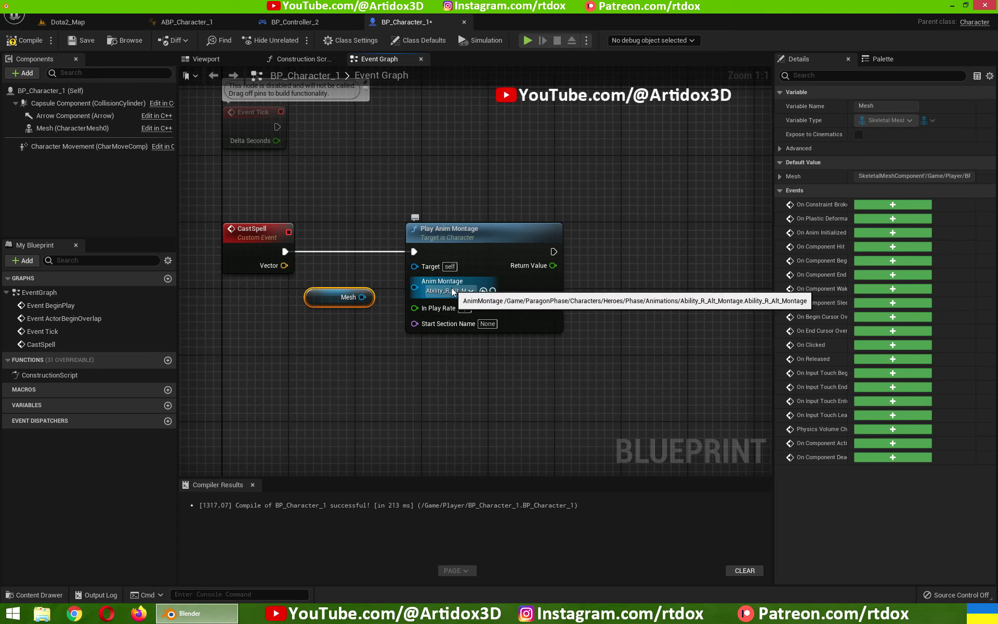
click(450, 228)
key(Delete)
click(338, 297)
key(Delete)
- Rewire a fresh Play Anim Montage to CastSpell playing Ability_R_Alt_Montage and compile
drag(421, 254, 421, 255)
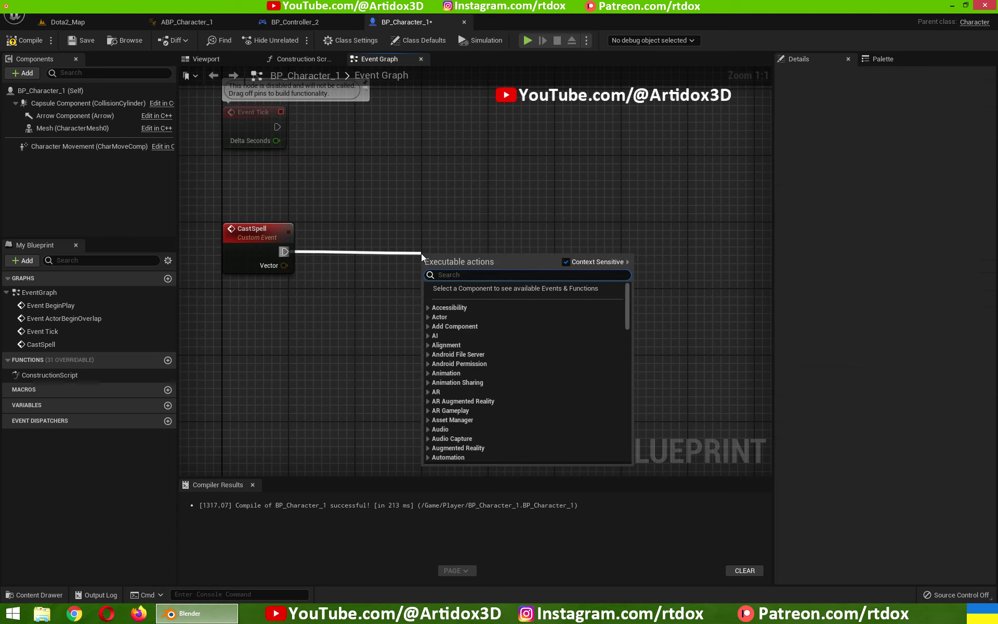
text(playa)
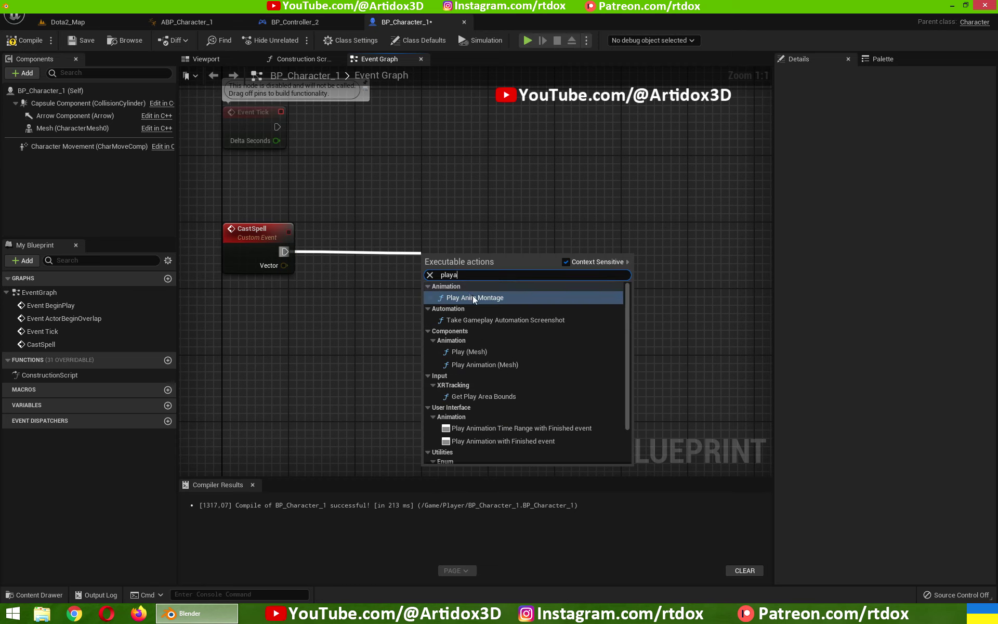
click(473, 298)
click(476, 323)
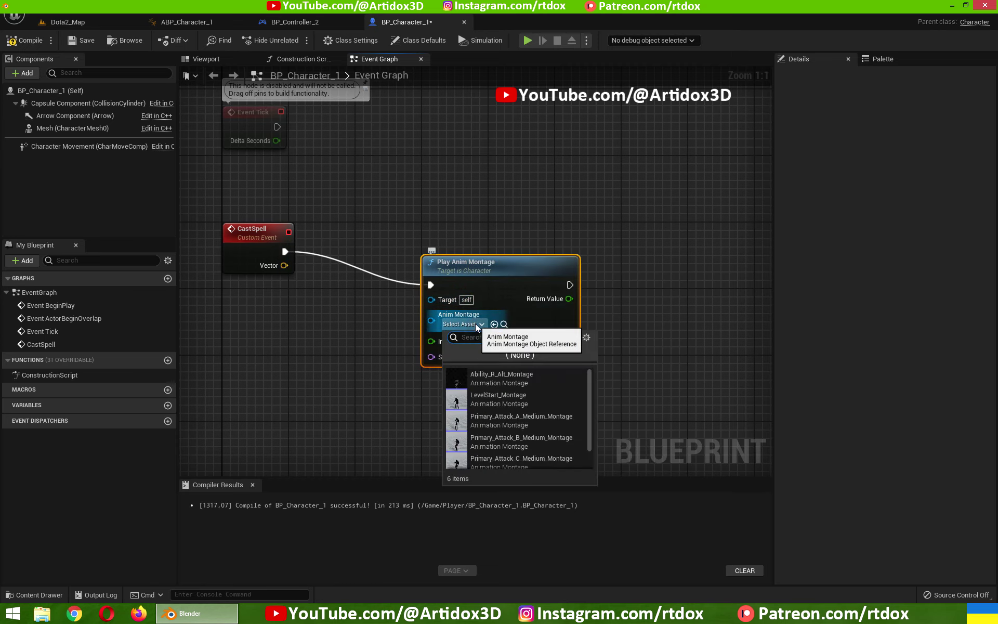
click(489, 378)
drag(505, 270, 472, 238)
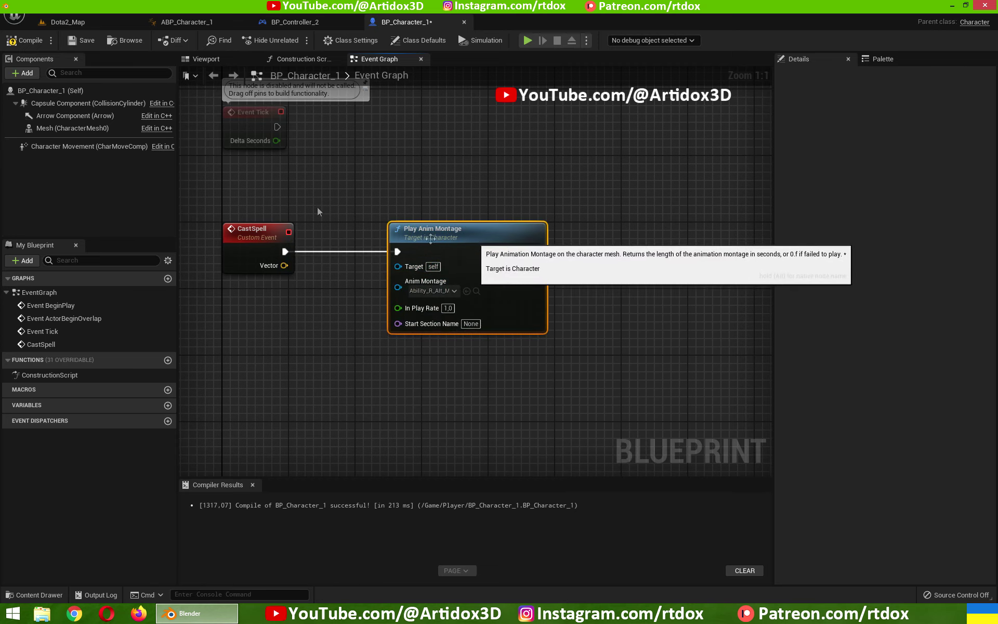
click(31, 40)
- Playtest Dota2_Map by moving the character to a floor spot, then open ABP_Character_1's AnimGraph
click(61, 22)
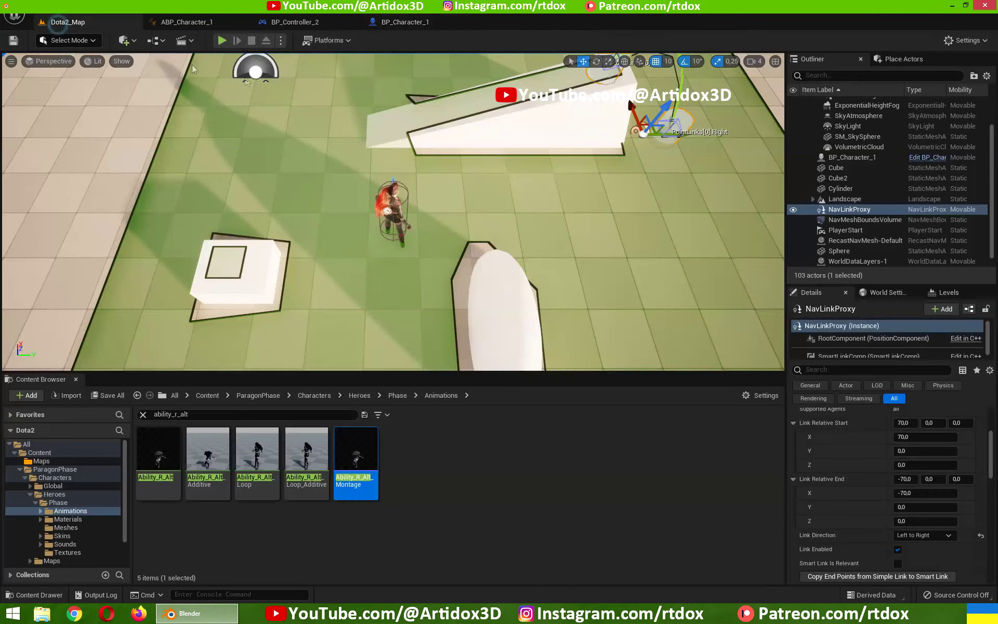
click(224, 45)
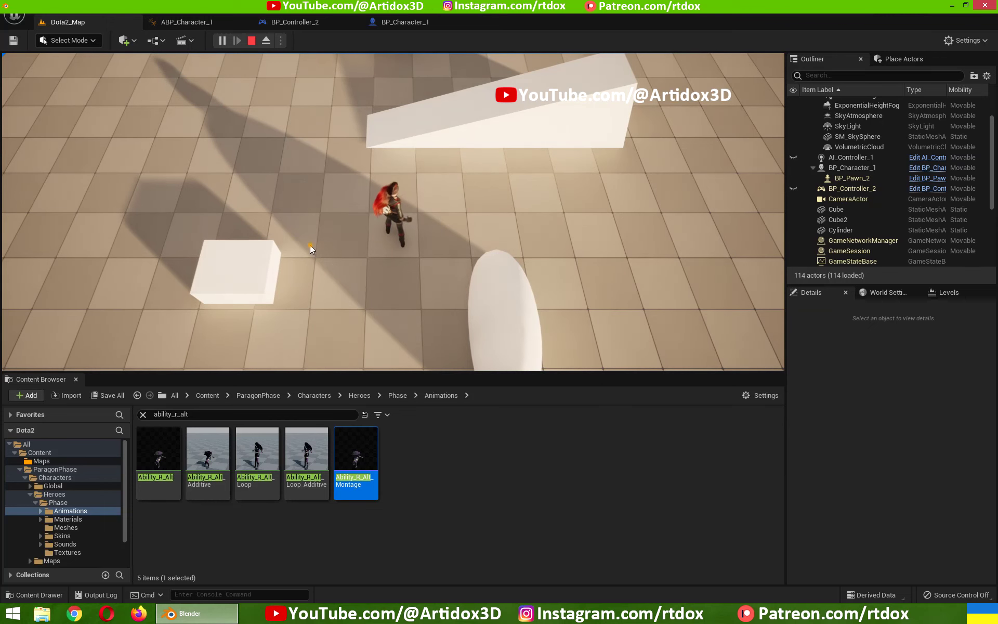
click(334, 258)
click(418, 23)
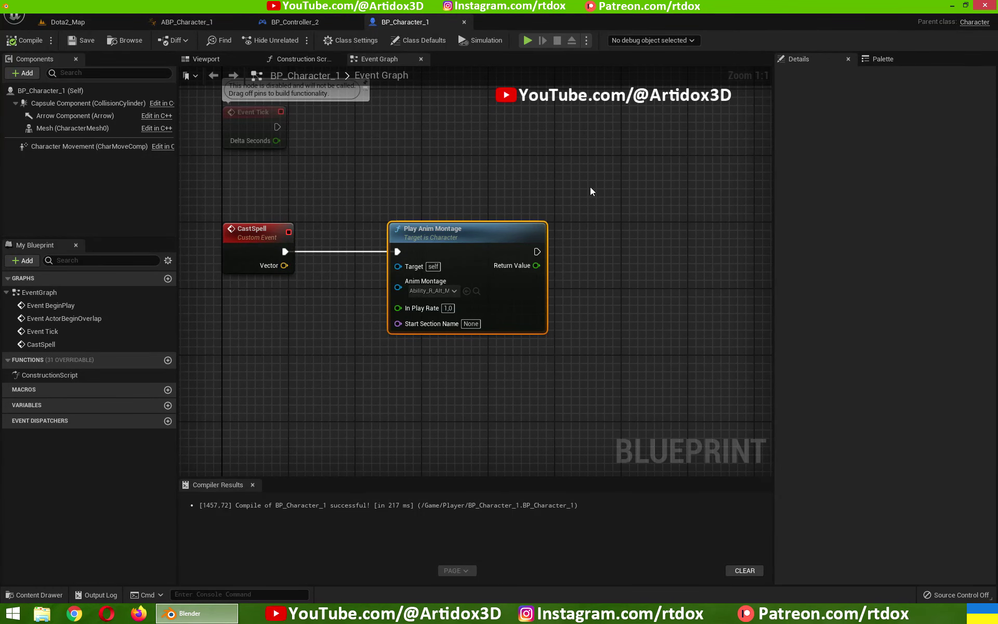
click(187, 26)
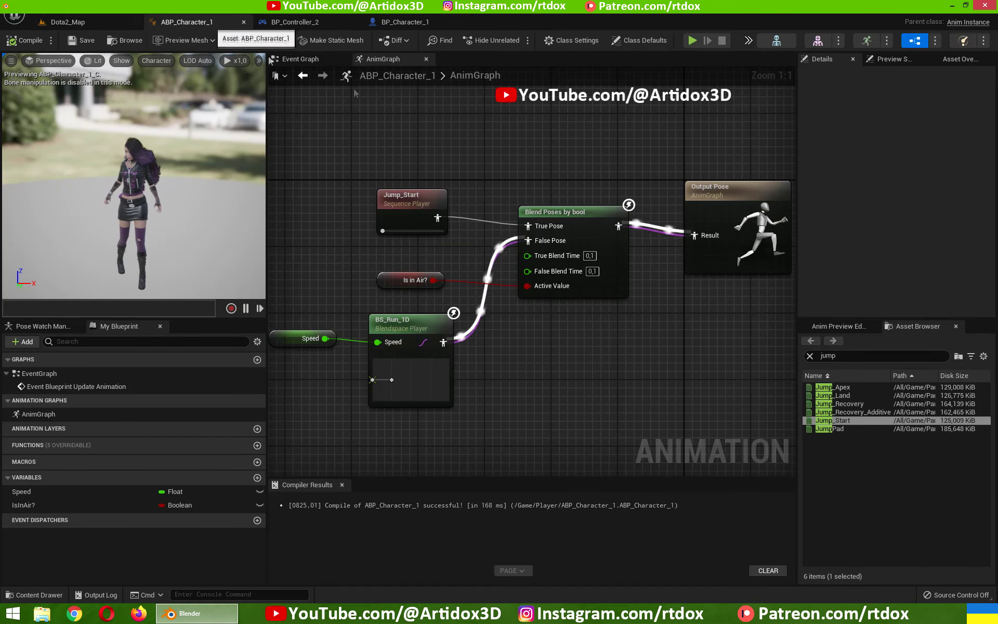
- Spread out Blend Poses by bool and Output Pose to make room between them
right_drag(551, 168, 474, 173)
drag(506, 197, 603, 196)
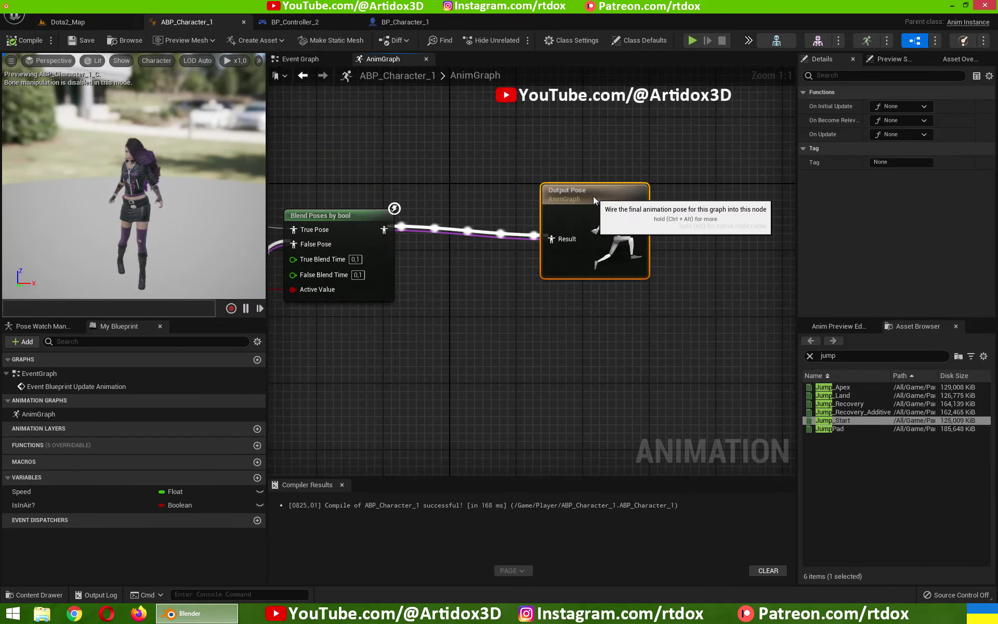
right_drag(396, 165, 480, 170)
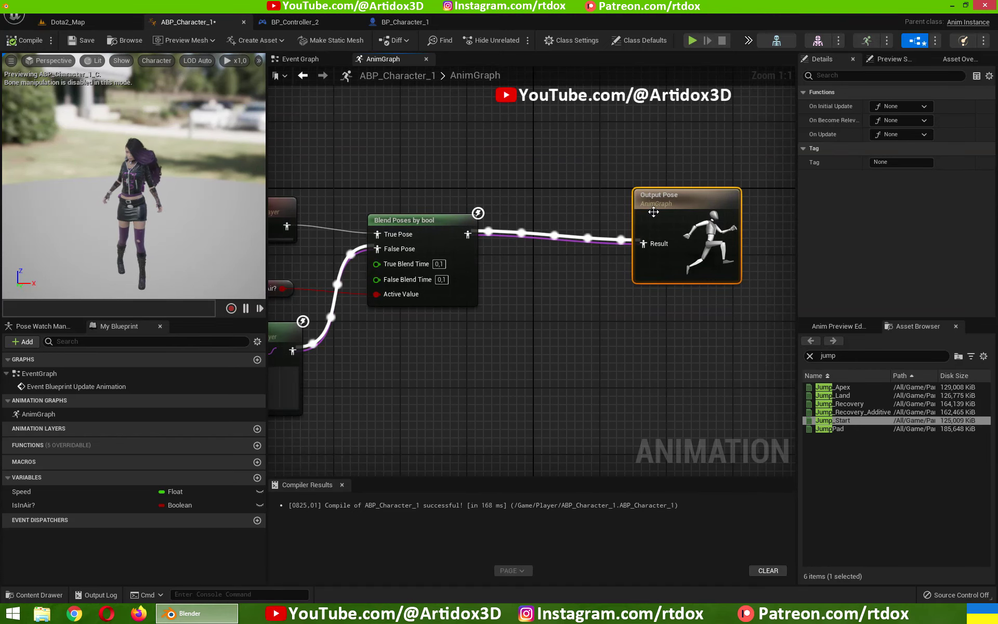
click(416, 227)
right_drag(416, 226, 456, 219)
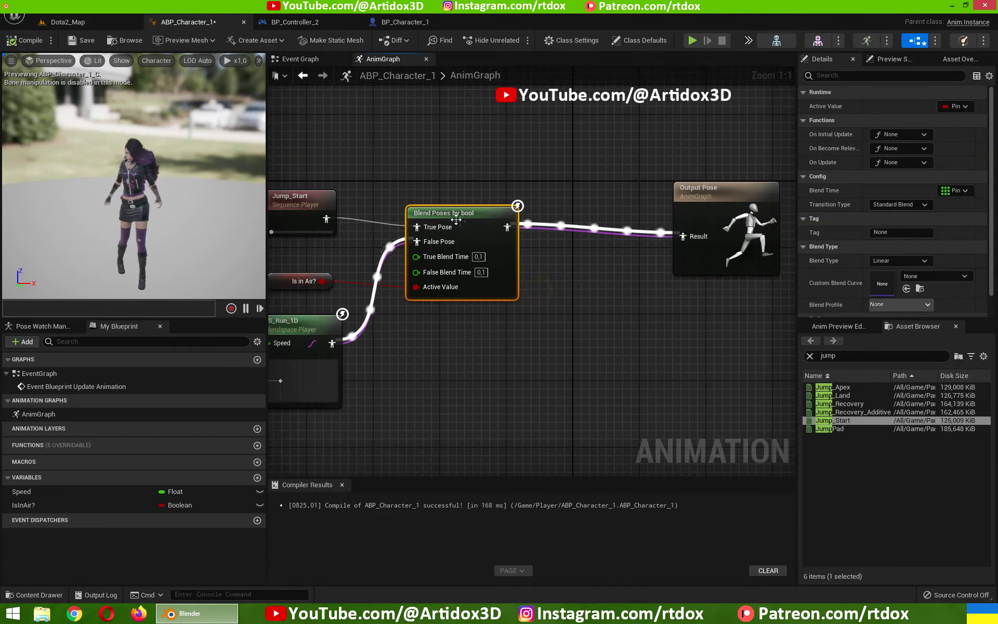
click(681, 208)
right_drag(543, 339, 491, 310)
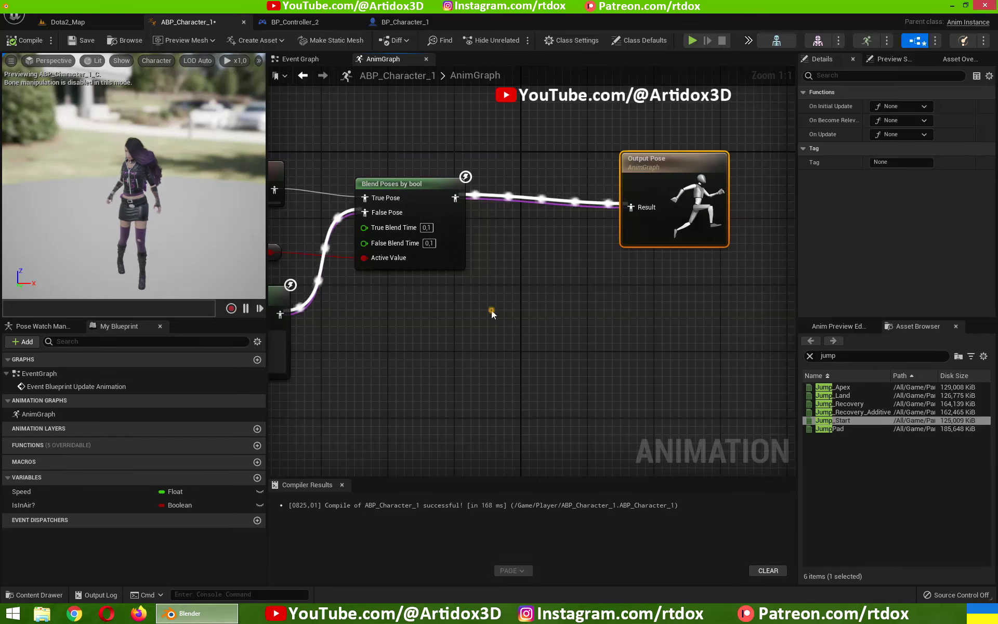
- Insert a Slot 'DefaultSlot' node fed by the blended pose ahead of Output Pose
right_click(491, 310)
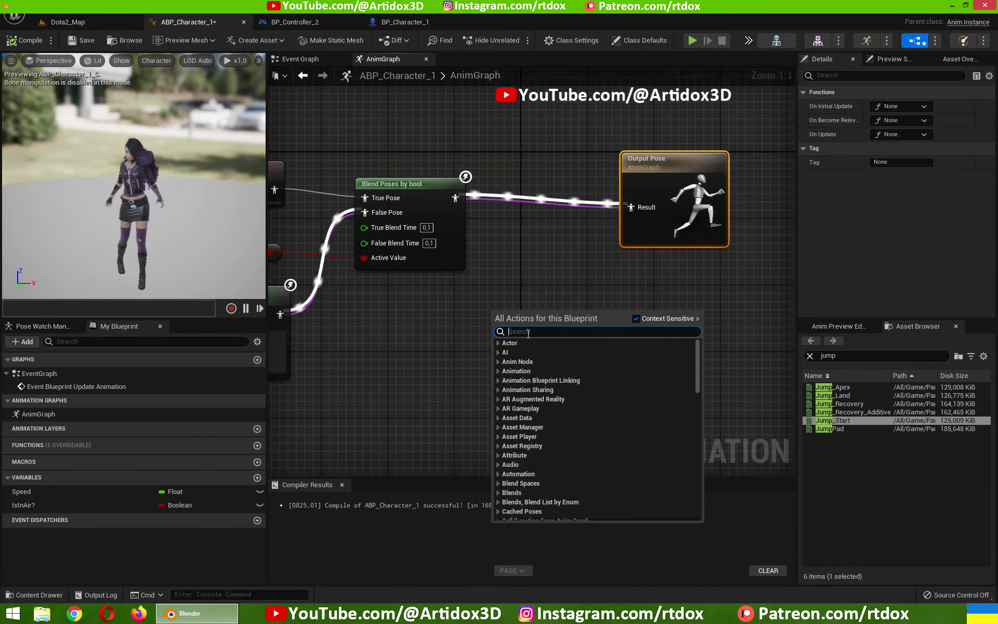
text(default)
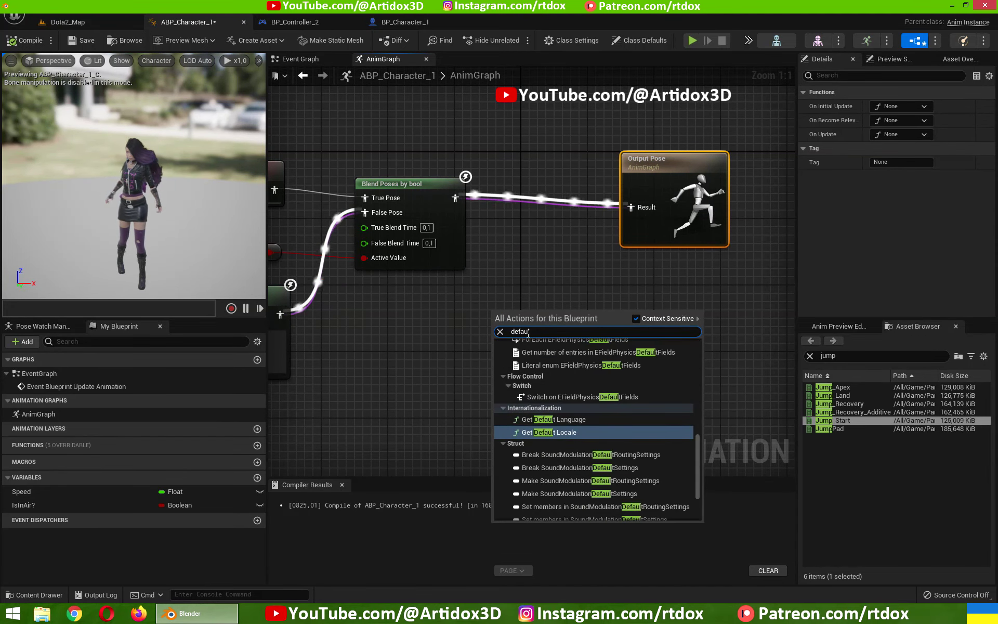
text(s)
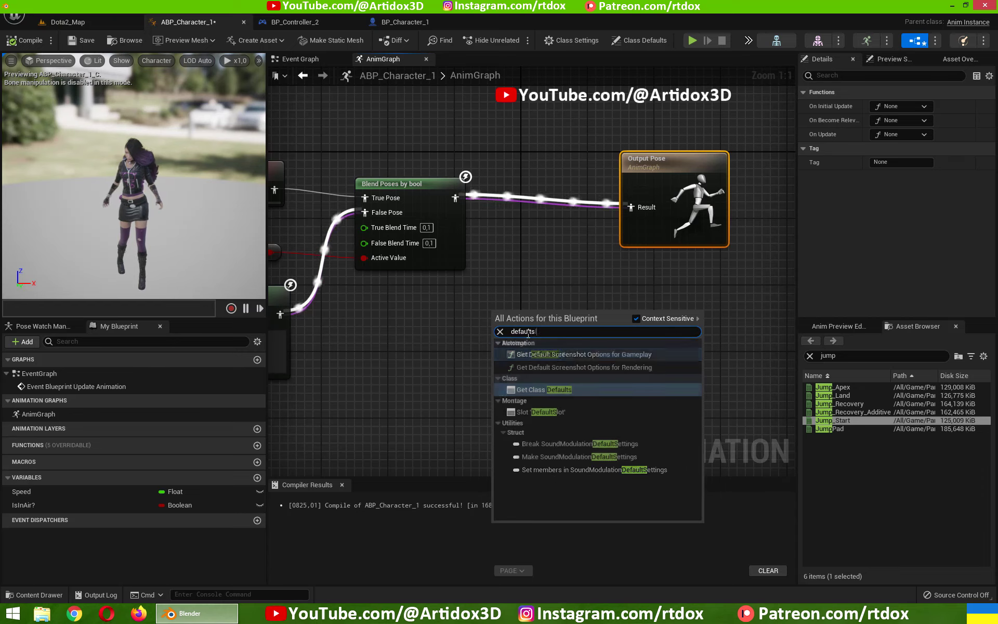
text(lo)
click(544, 354)
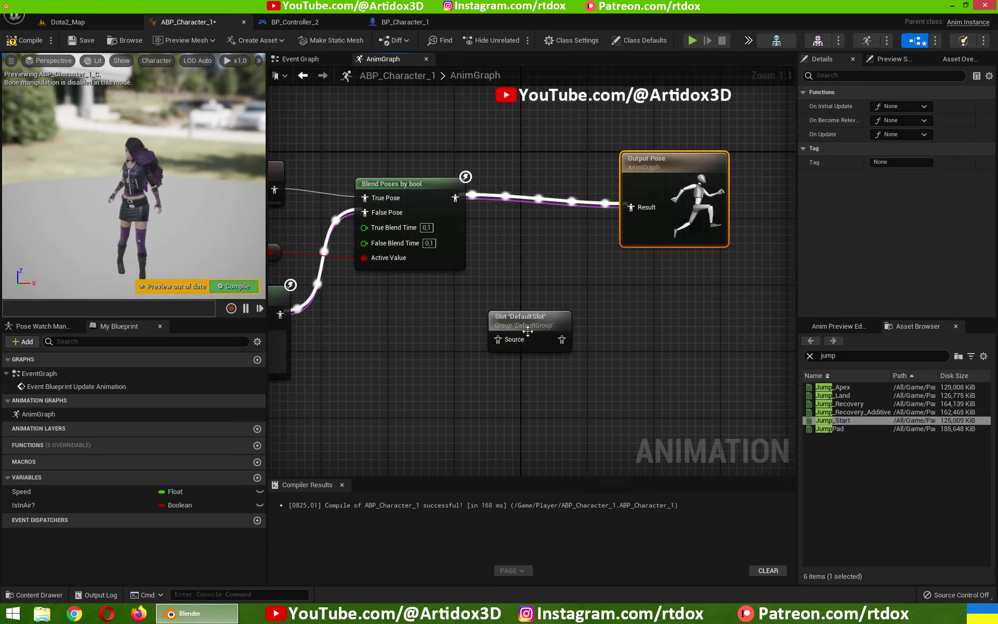
drag(528, 324, 541, 232)
drag(456, 197, 514, 248)
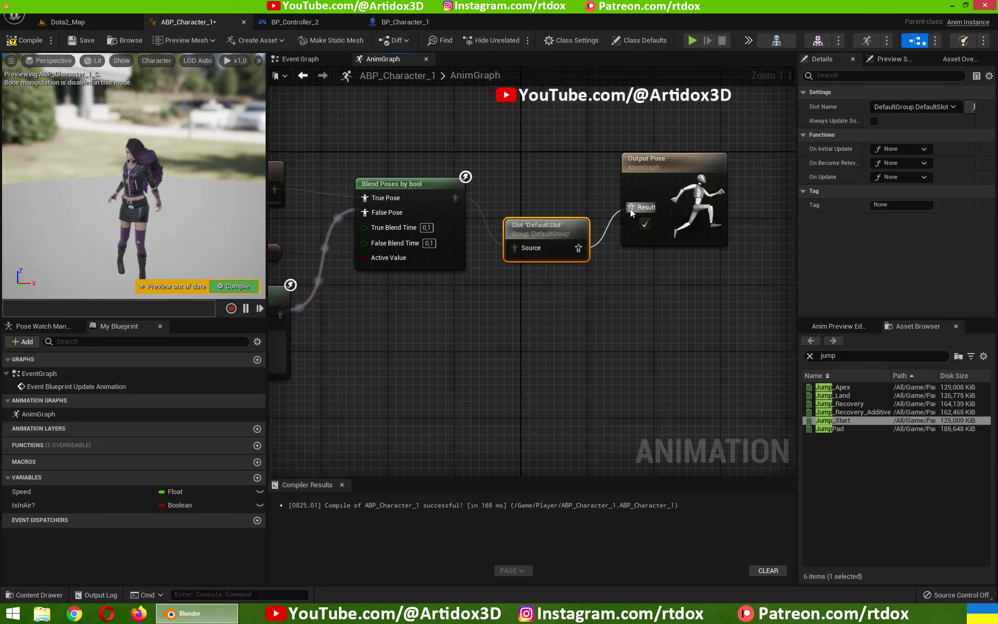
drag(572, 223, 573, 181)
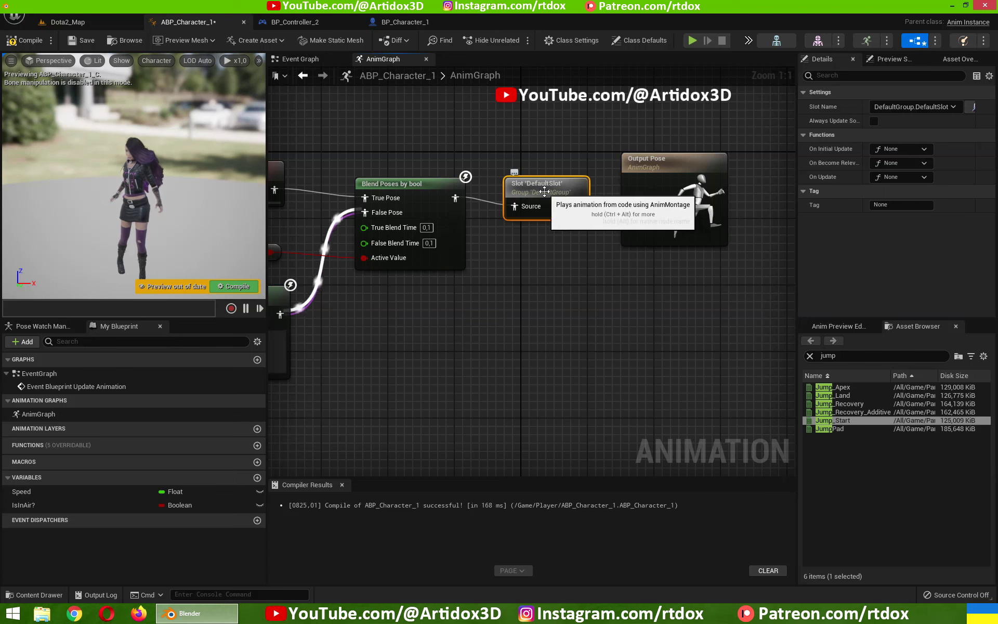
right_drag(525, 253, 554, 267)
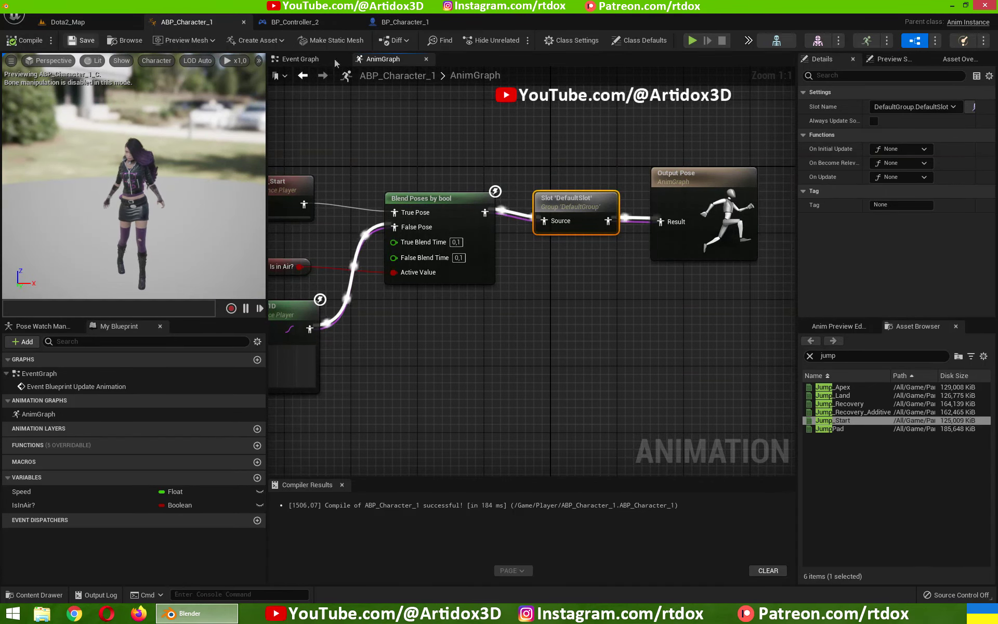
click(400, 22)
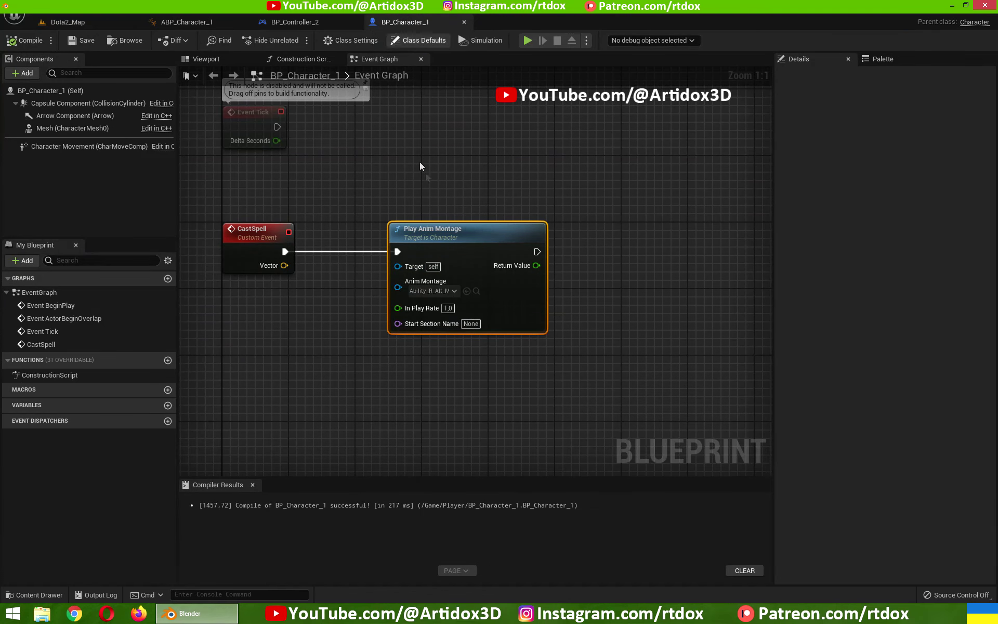
click(201, 21)
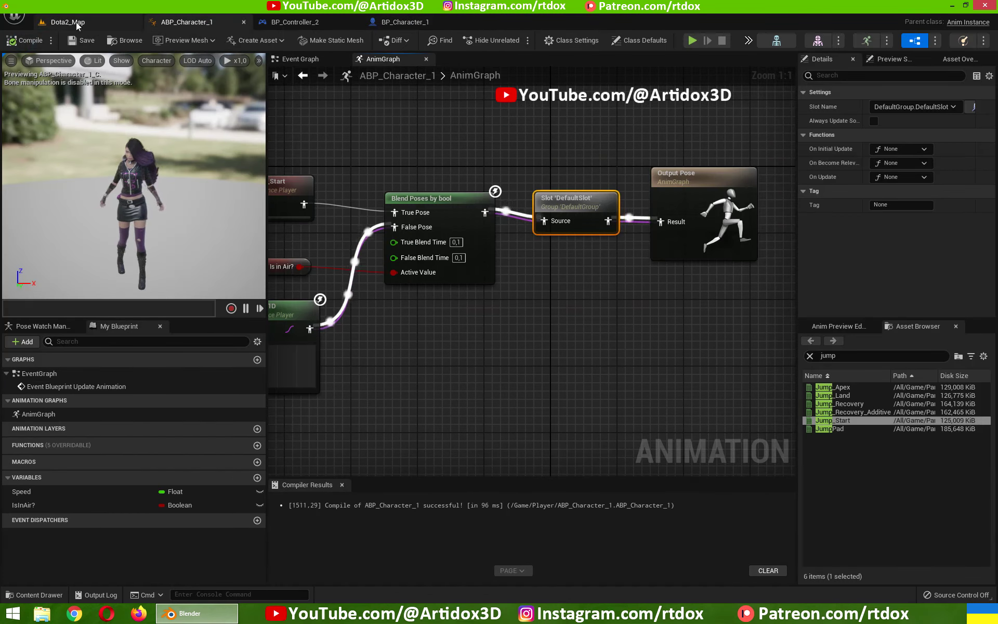
click(111, 21)
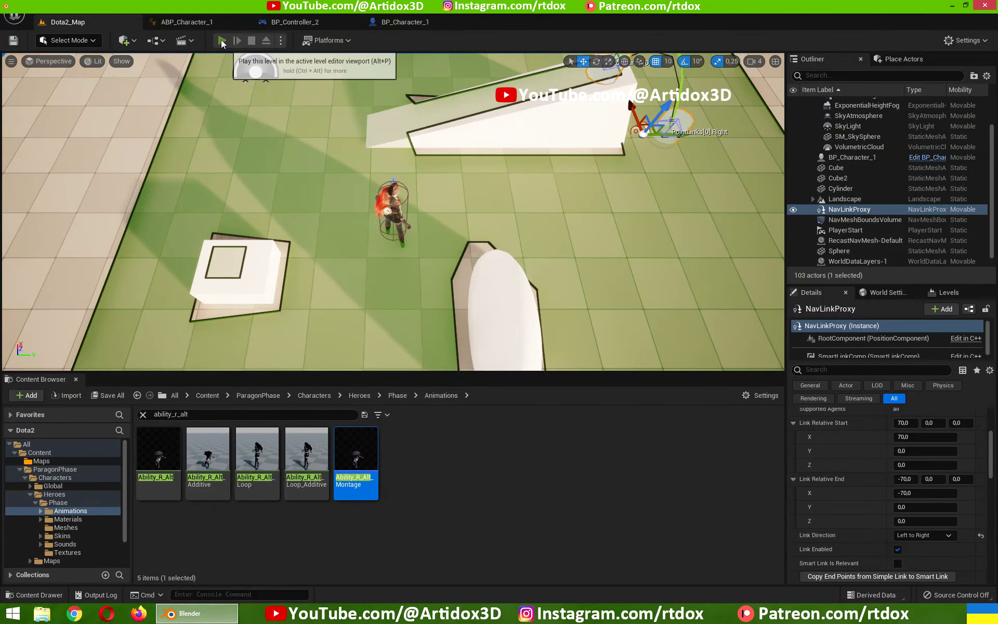
click(222, 40)
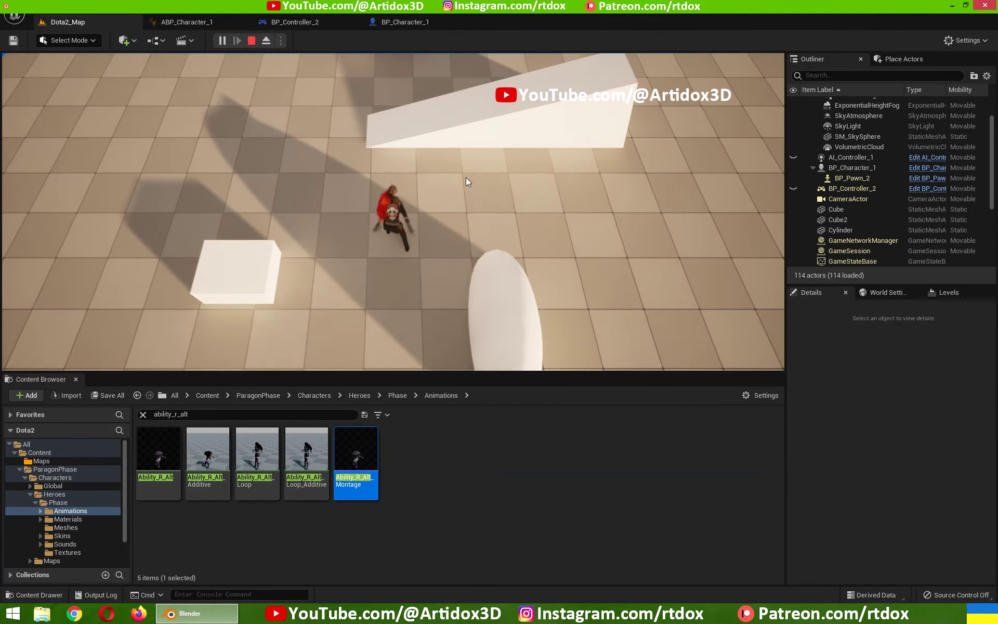
right_click(516, 205)
right_click(289, 194)
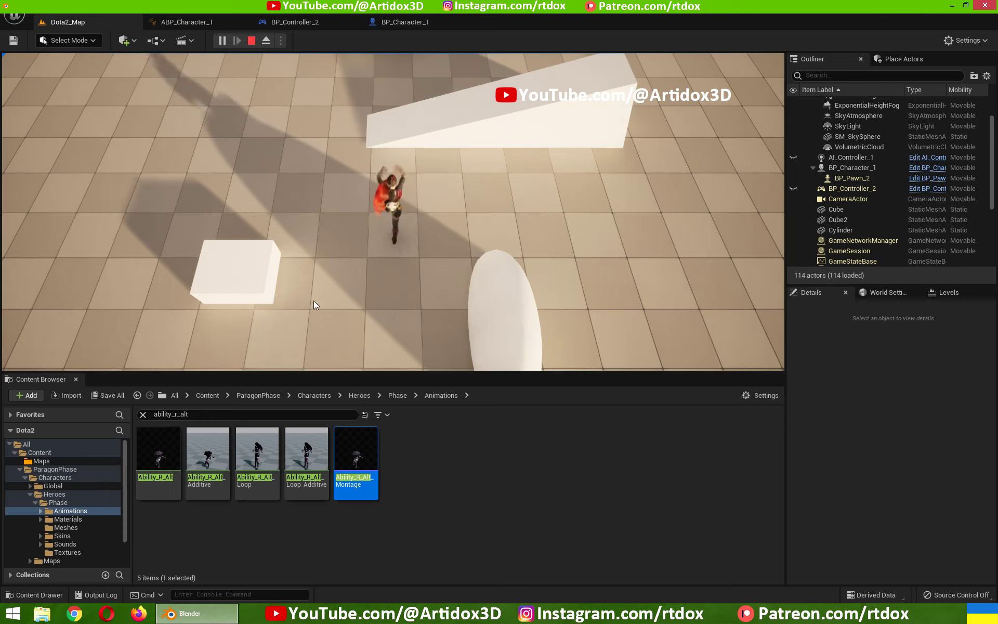
right_click(527, 198)
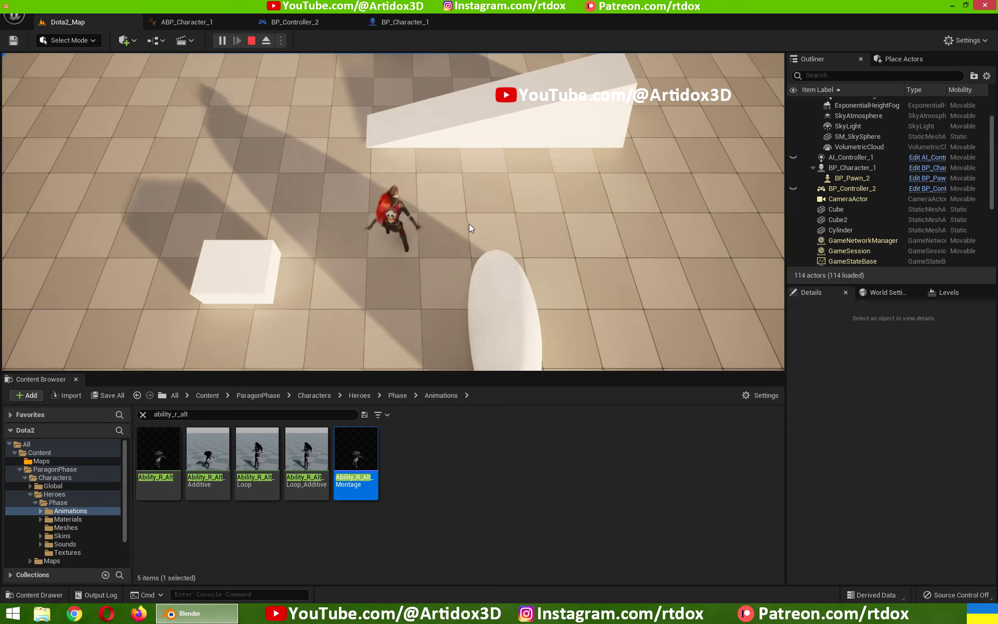
right_click(503, 196)
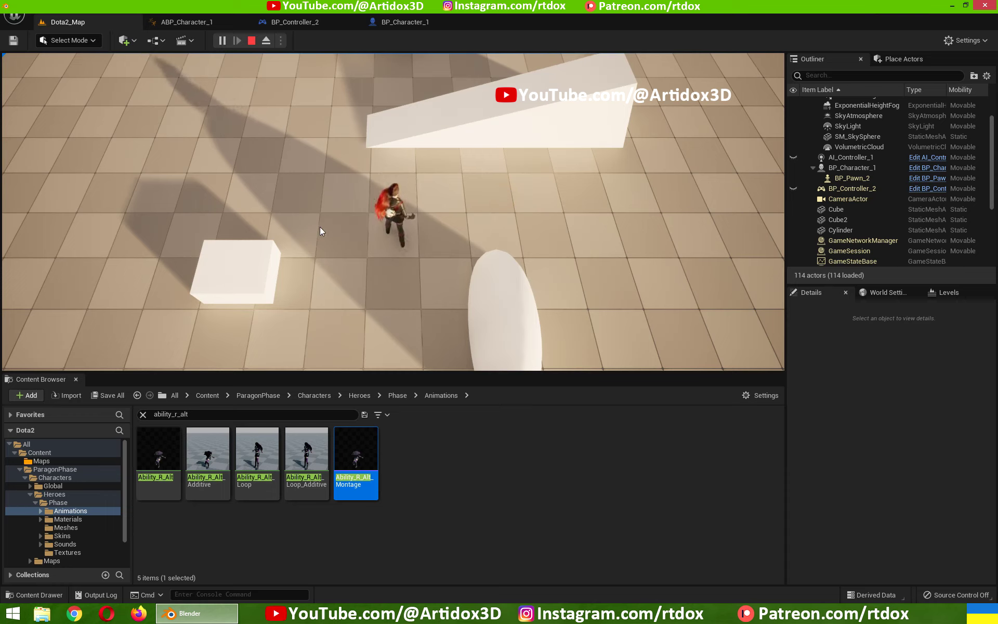
key(r)
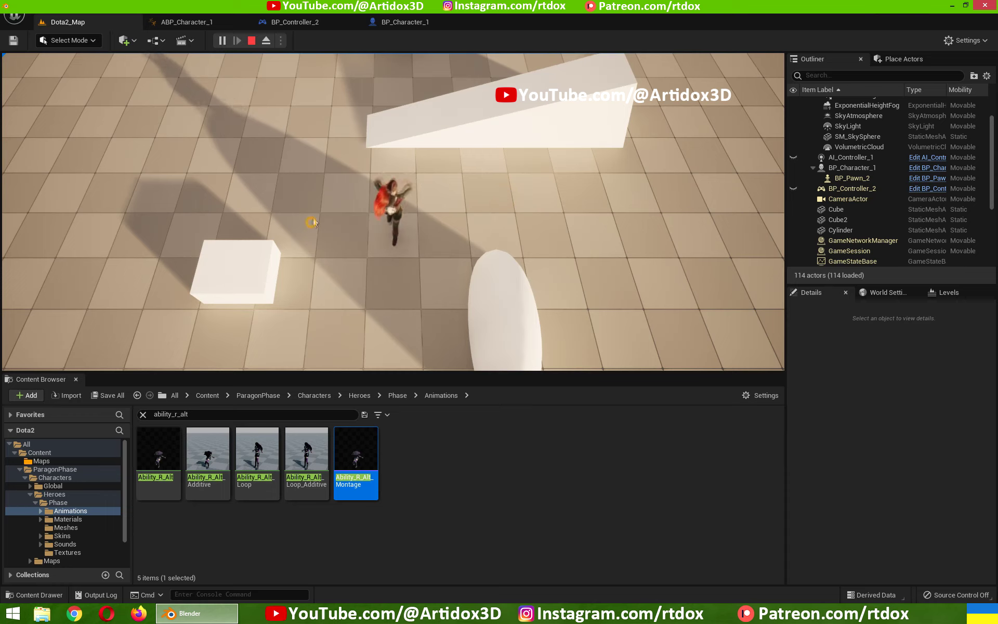
right_click(317, 207)
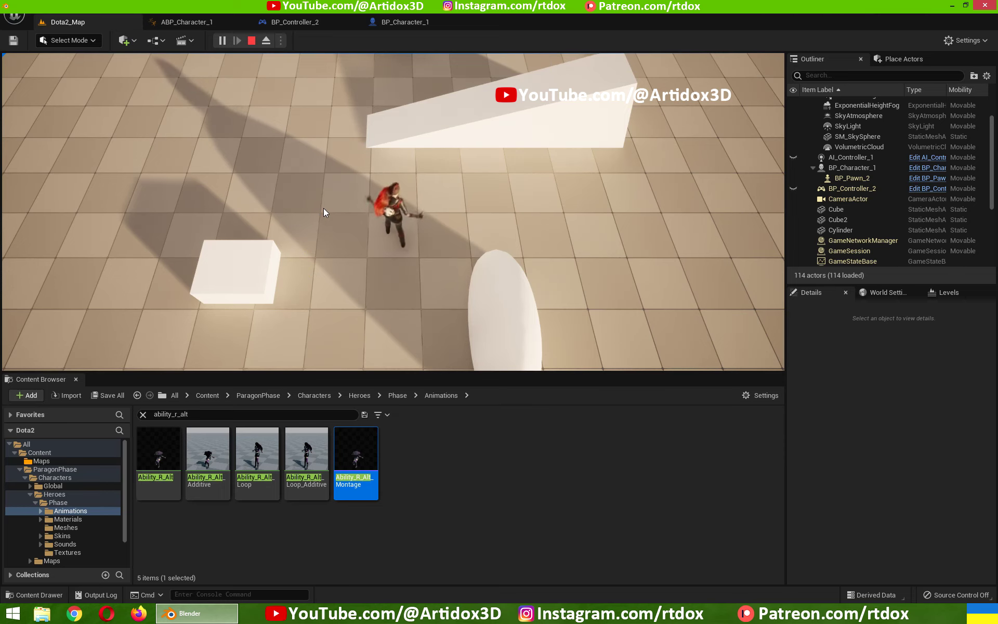
key(Escape)
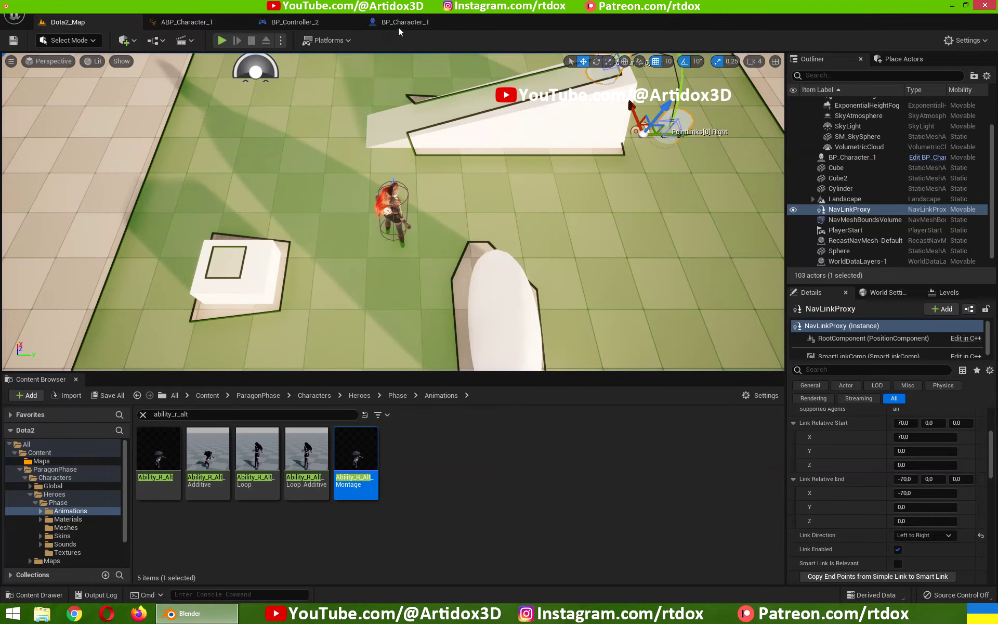
click(399, 23)
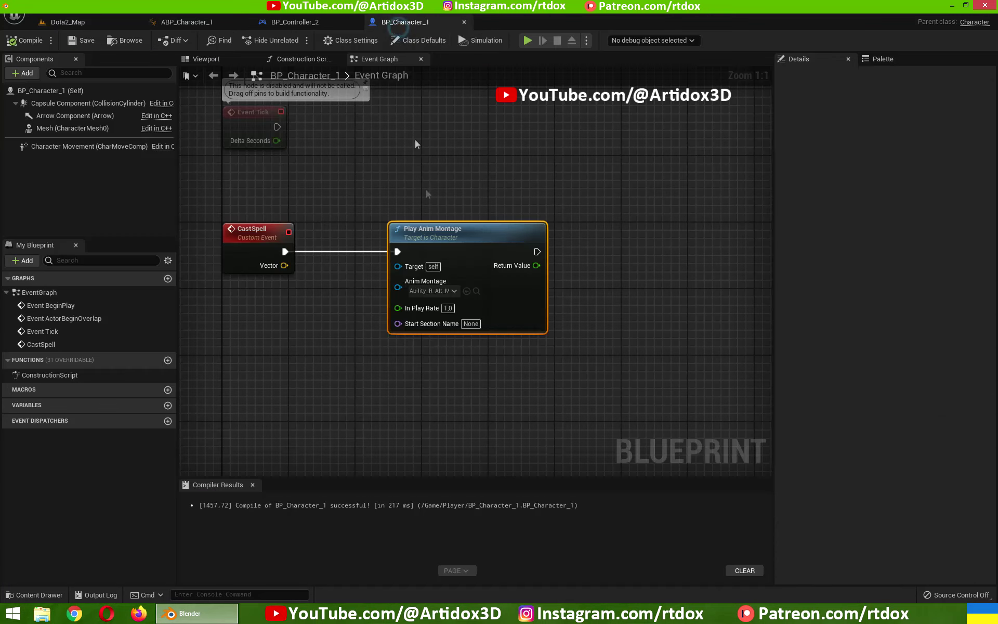
- Create an IsCasting? Boolean variable and place an Is Casting? getter in the graph
click(168, 405)
text(IsCasting?)
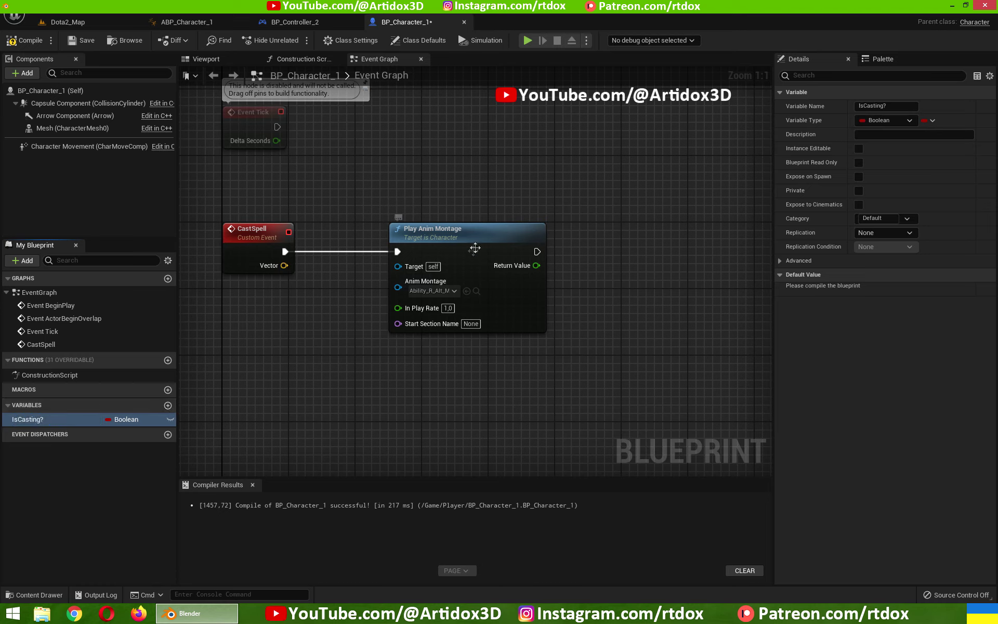
drag(475, 248, 574, 248)
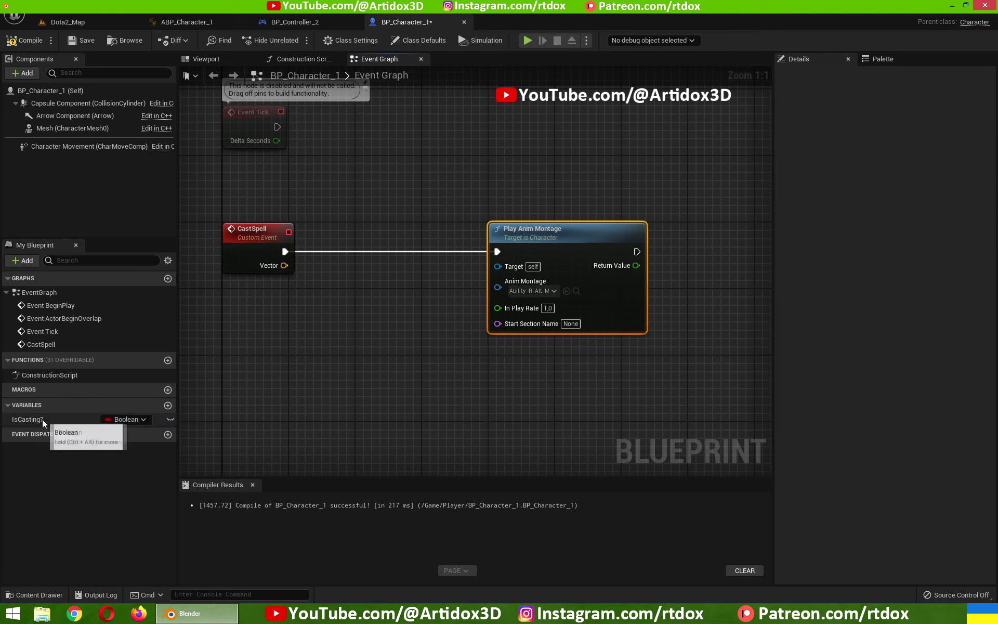
drag(42, 419, 233, 323)
click(248, 337)
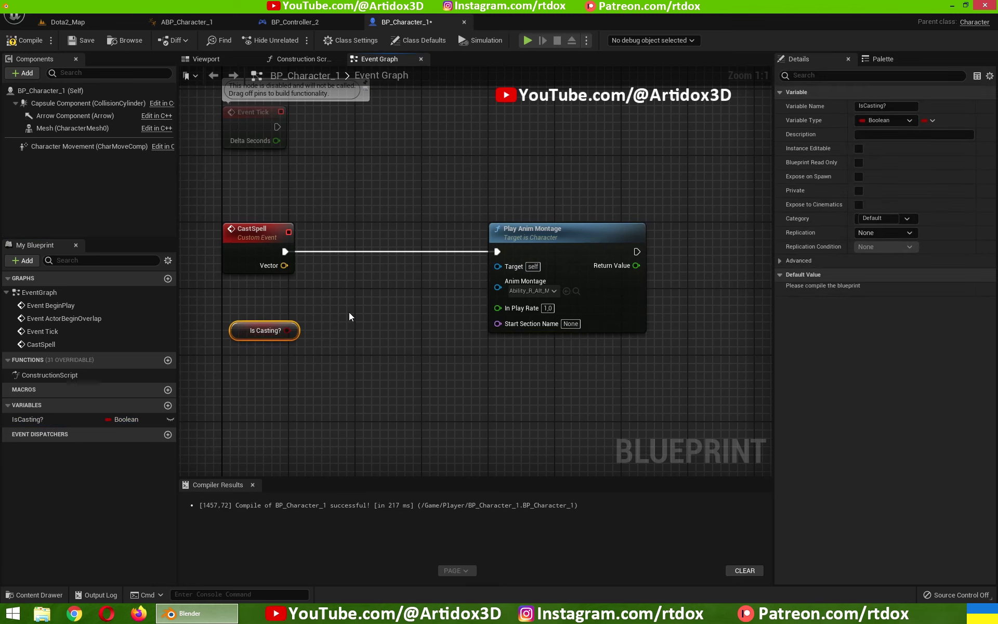
- Add a single Branch node near CastSpell, discarding a duplicate copy
click(349, 277)
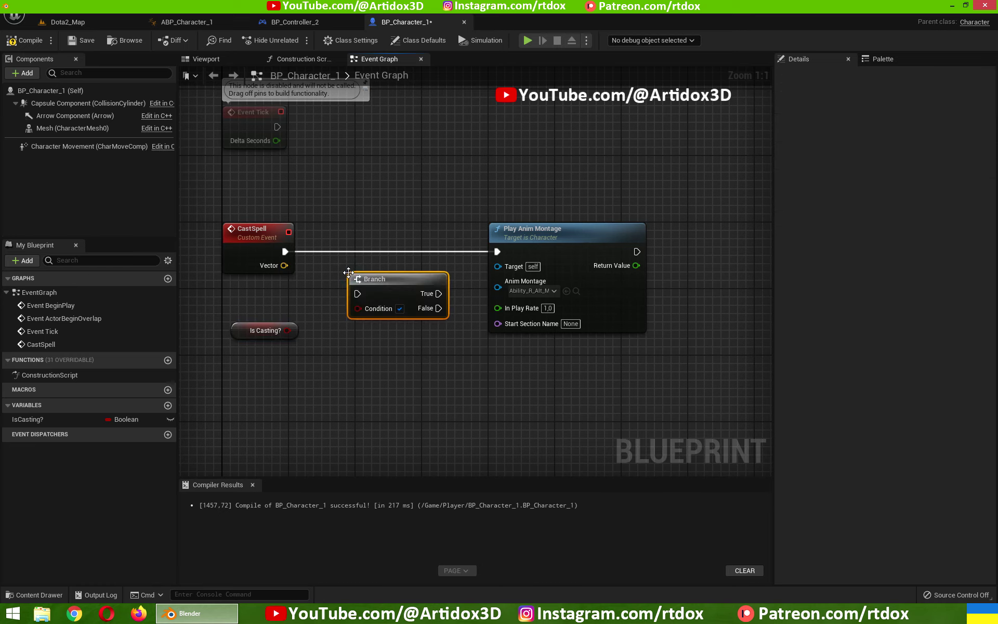
drag(395, 280, 385, 279)
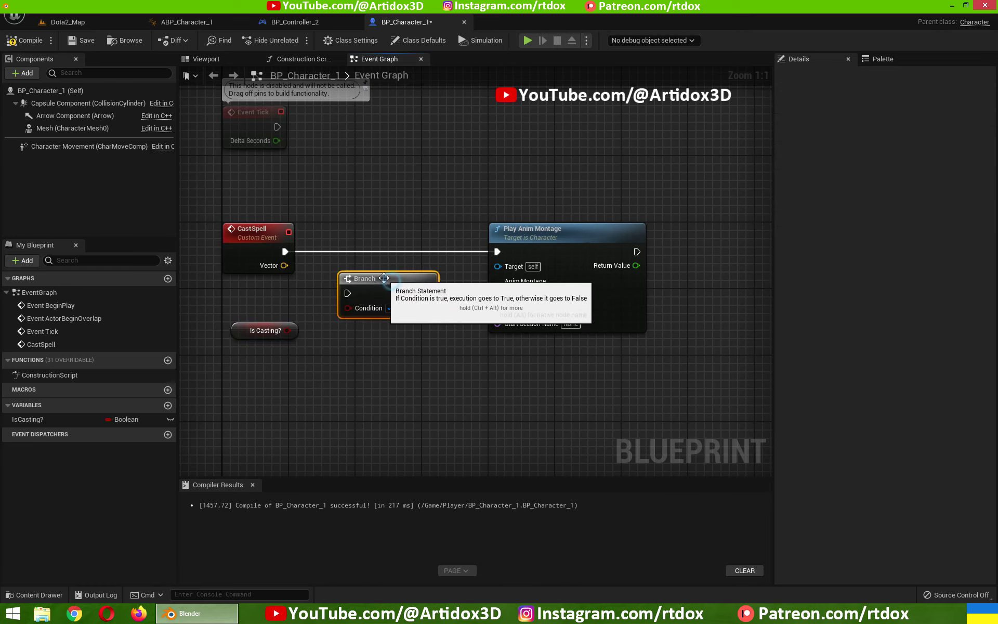
right_click(353, 344)
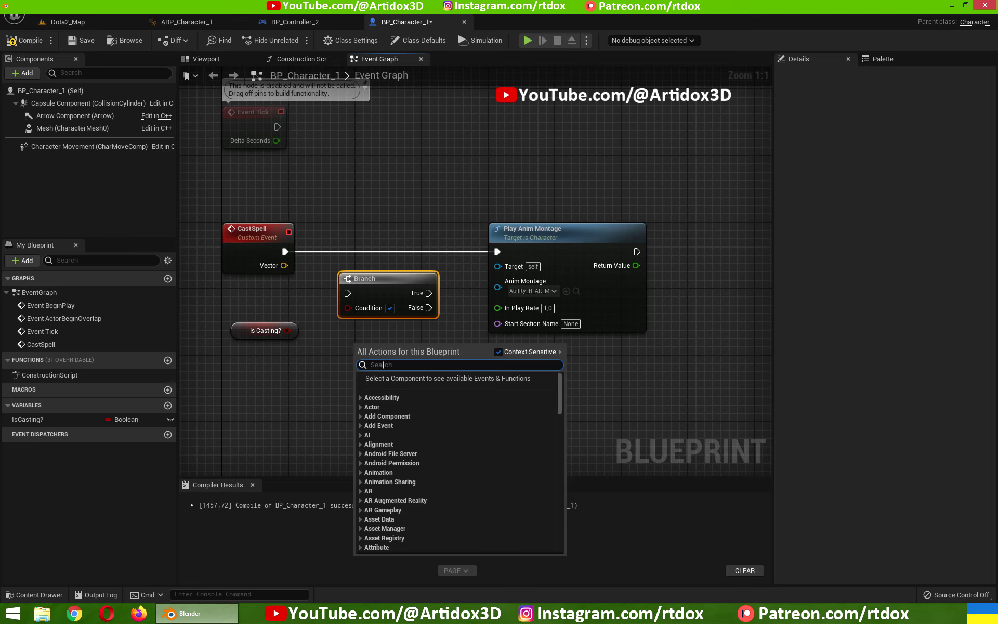
text(branc)
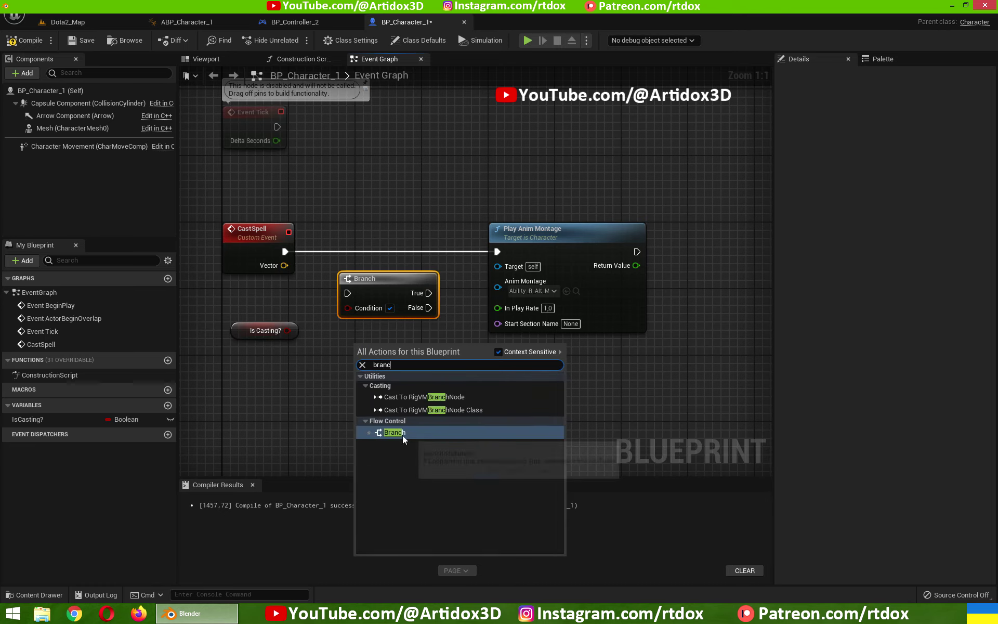
click(335, 372)
click(375, 294)
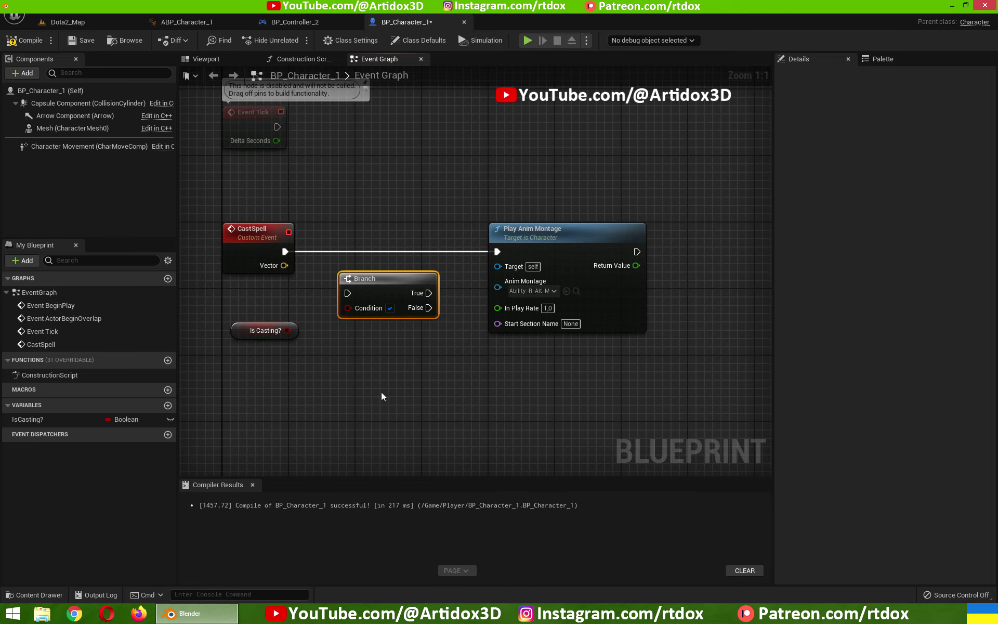
key(ctrl+c)
key(ctrl+v)
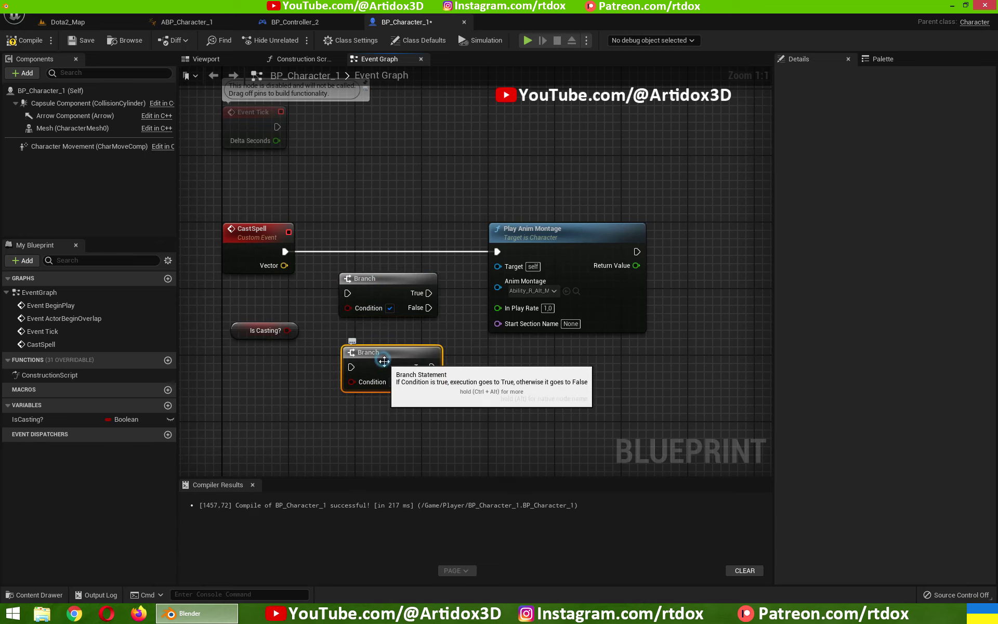
key(Delete)
- Wire the Branch from CastSpell, its True into Play Anim Montage, with Is Casting? as Condition
mouse_move(373, 293)
mouse_down()
mouse_move(356, 260)
mouse_move(330, 261)
mouse_up()
drag(448, 260, 497, 252)
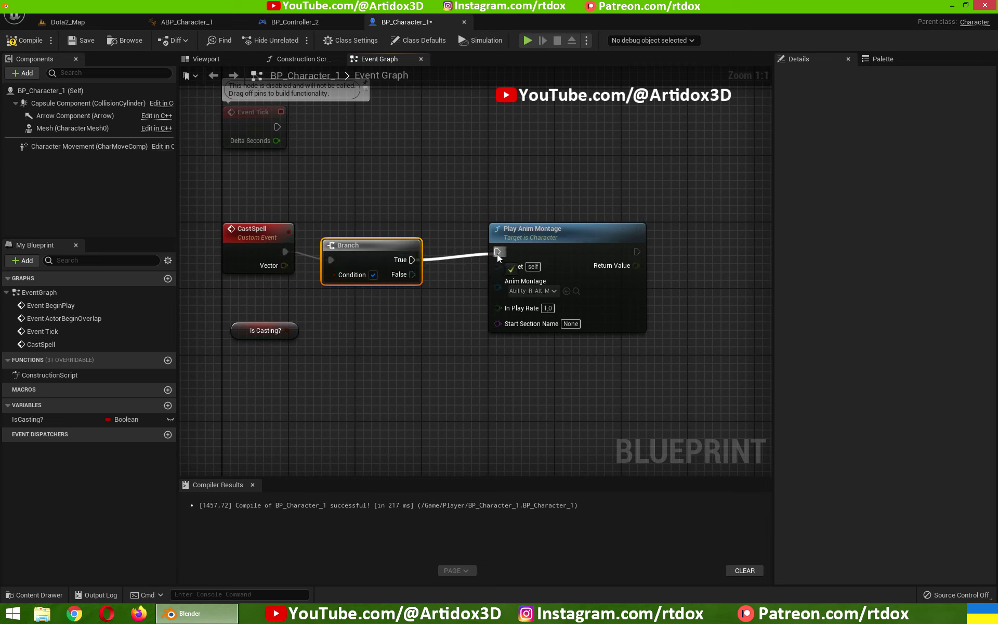
drag(389, 243, 397, 235)
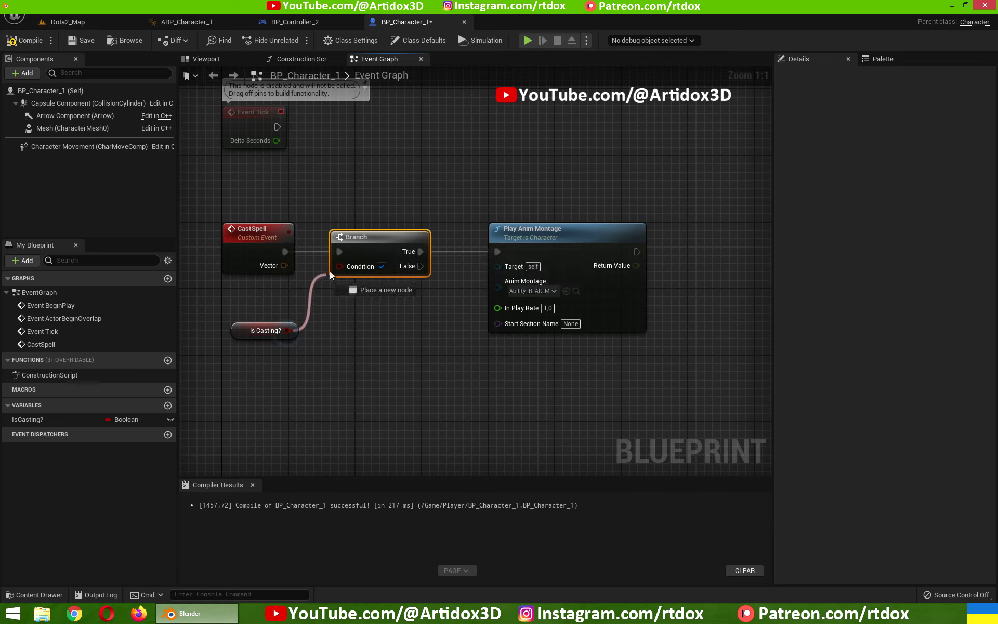
drag(286, 331, 339, 266)
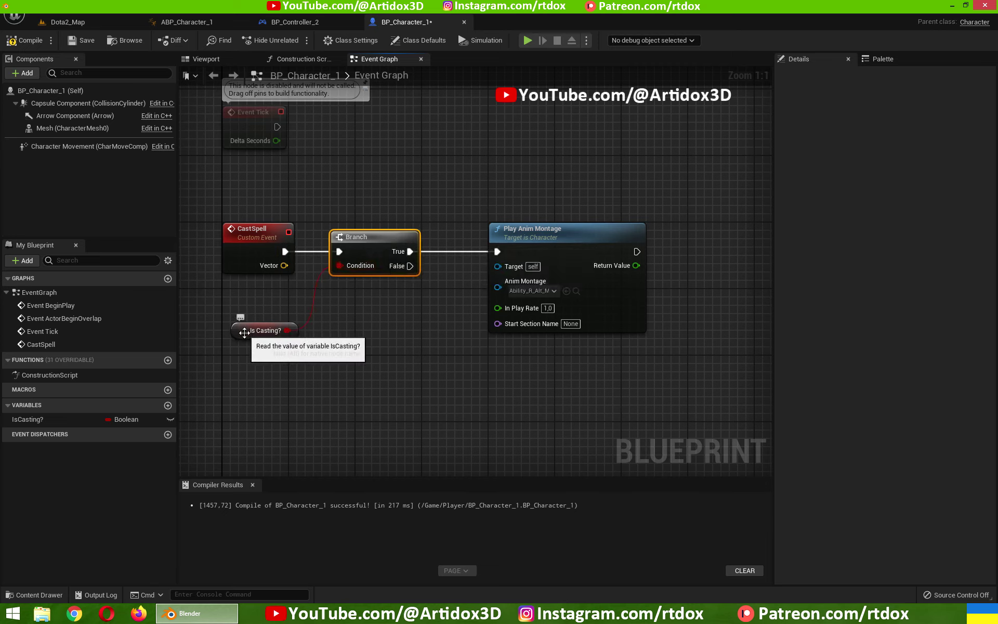
- Add a NOT Boolean node off Is Casting? and arrange it beside the Branch
drag(350, 338, 349, 338)
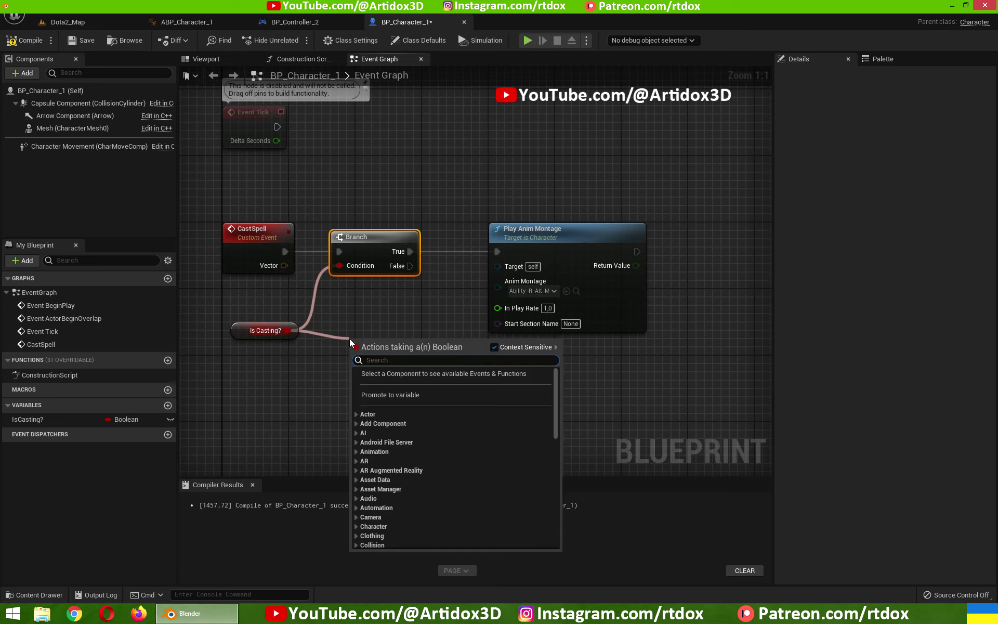
text(notbo)
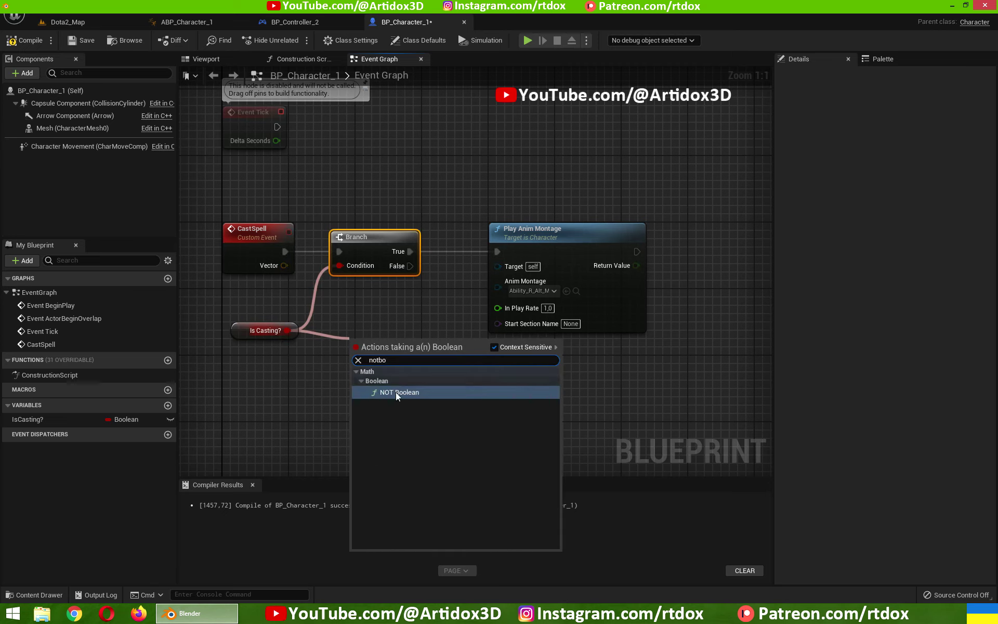
click(395, 392)
drag(424, 349, 340, 268)
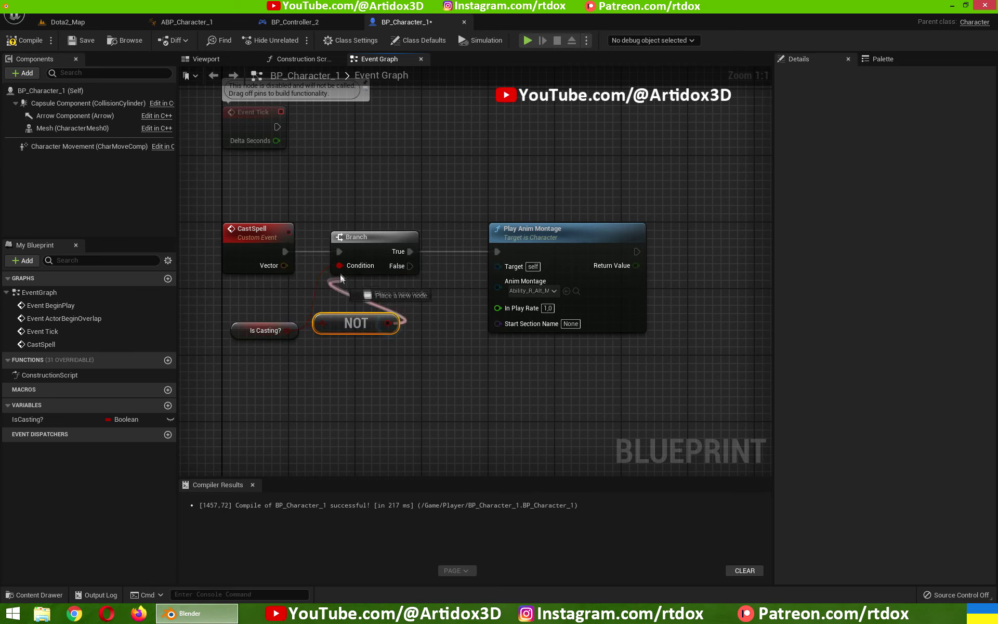
drag(359, 319, 367, 285)
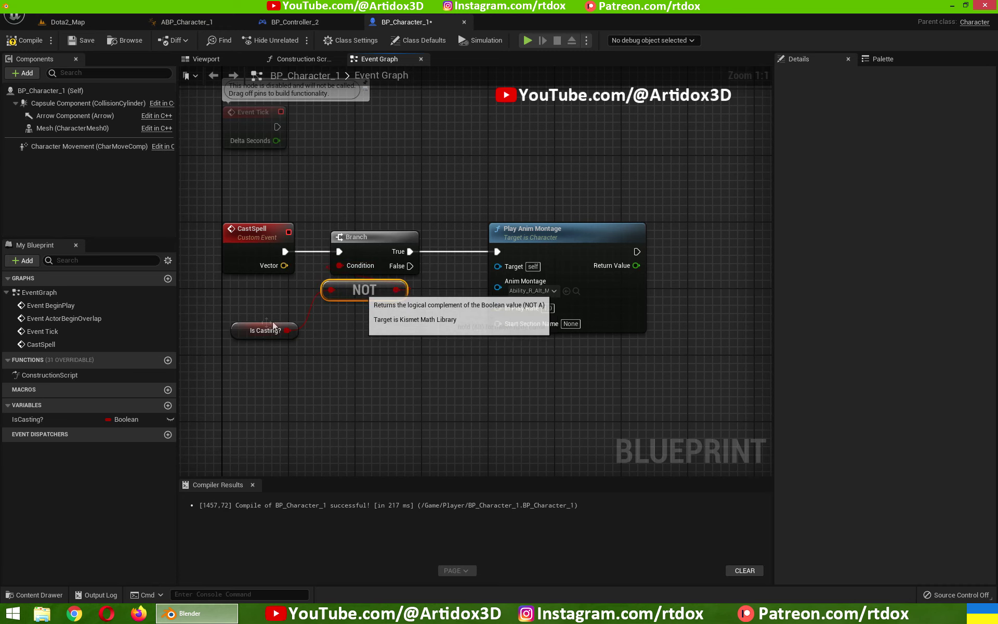
drag(255, 339, 256, 305)
right_drag(400, 278, 384, 277)
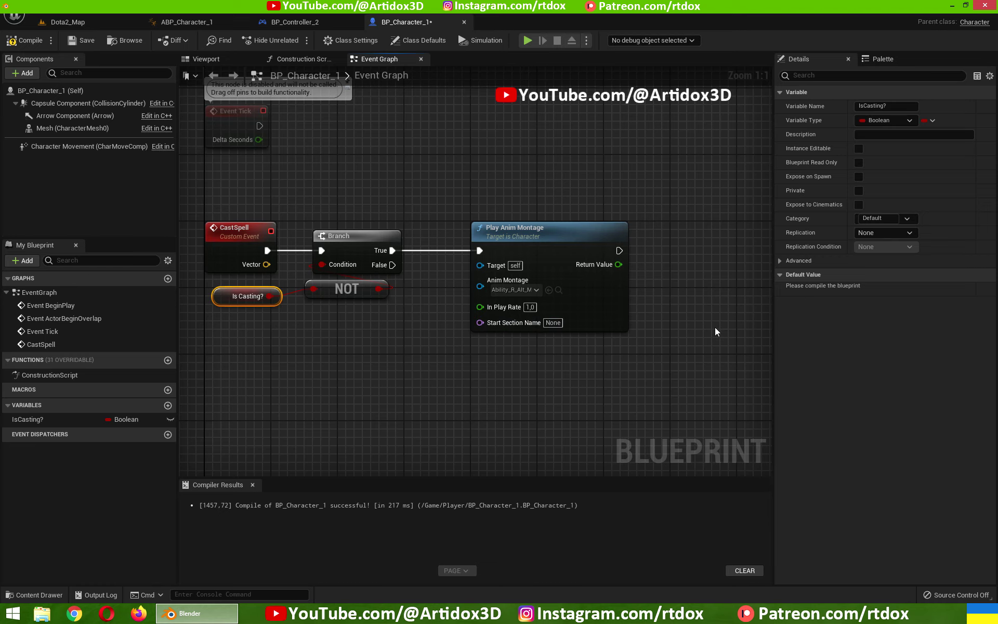
- Insert a SET Is Casting? node ticked to true between Branch True and Play Anim Montage
mouse_move(585, 254)
mouse_down()
mouse_move(658, 246)
mouse_move(692, 255)
mouse_up()
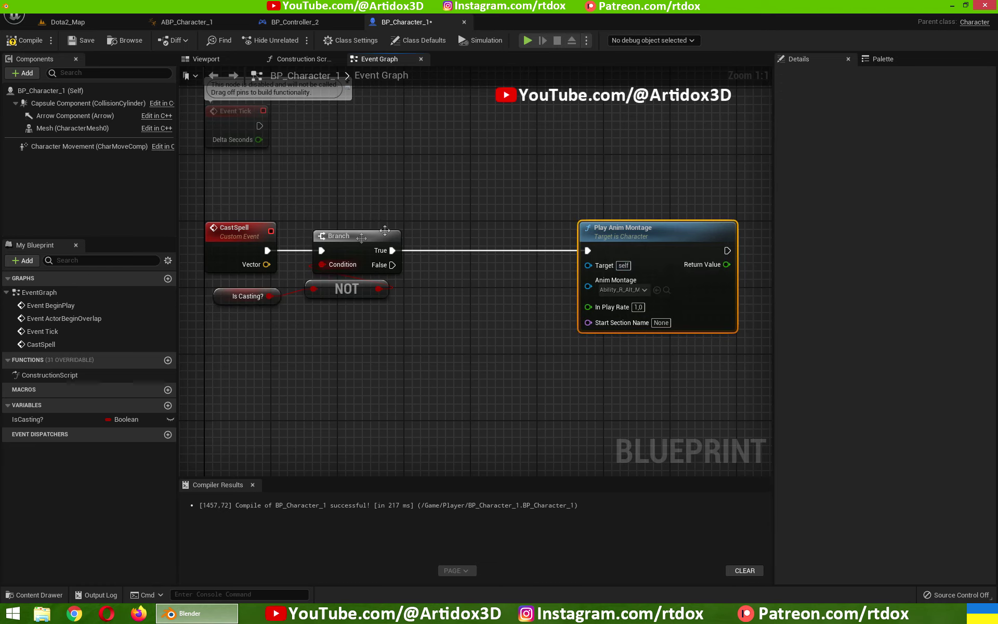
drag(28, 419, 464, 278)
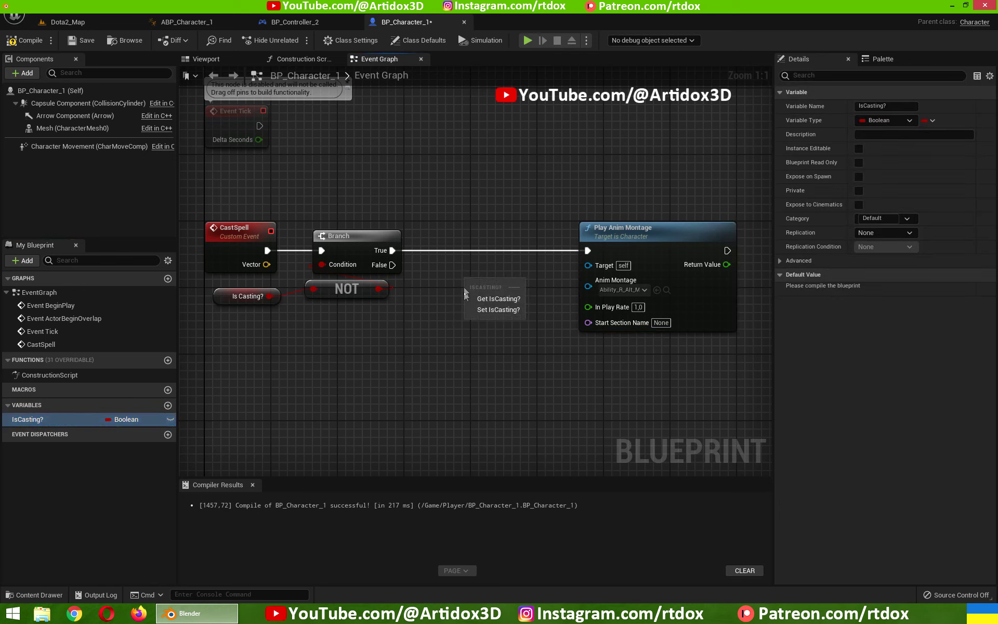
click(494, 309)
click(519, 307)
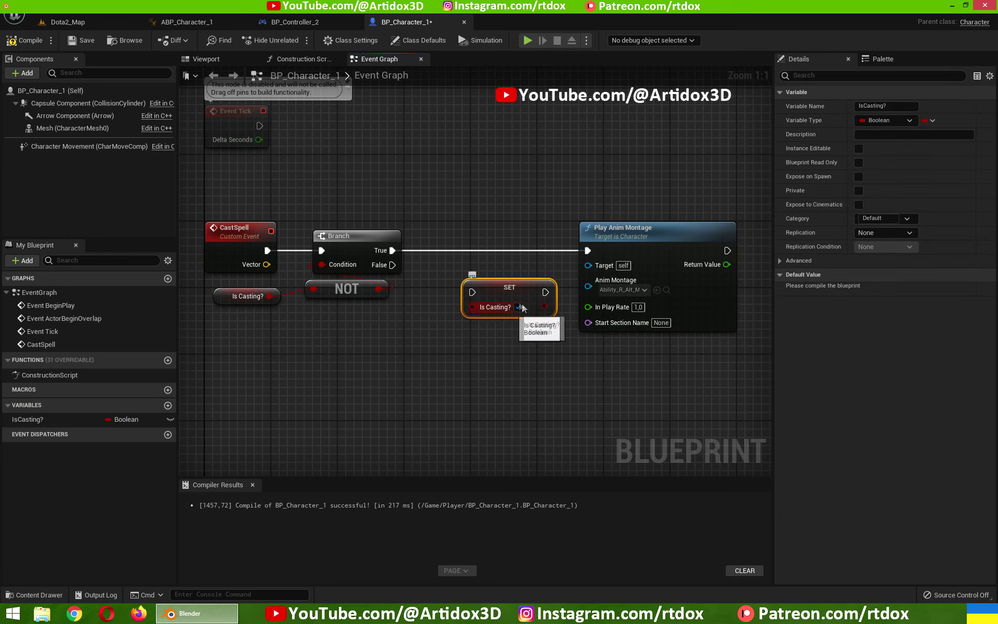
mouse_move(393, 251)
mouse_down()
mouse_move(472, 292)
mouse_move(479, 245)
mouse_move(463, 237)
mouse_move(589, 253)
mouse_up()
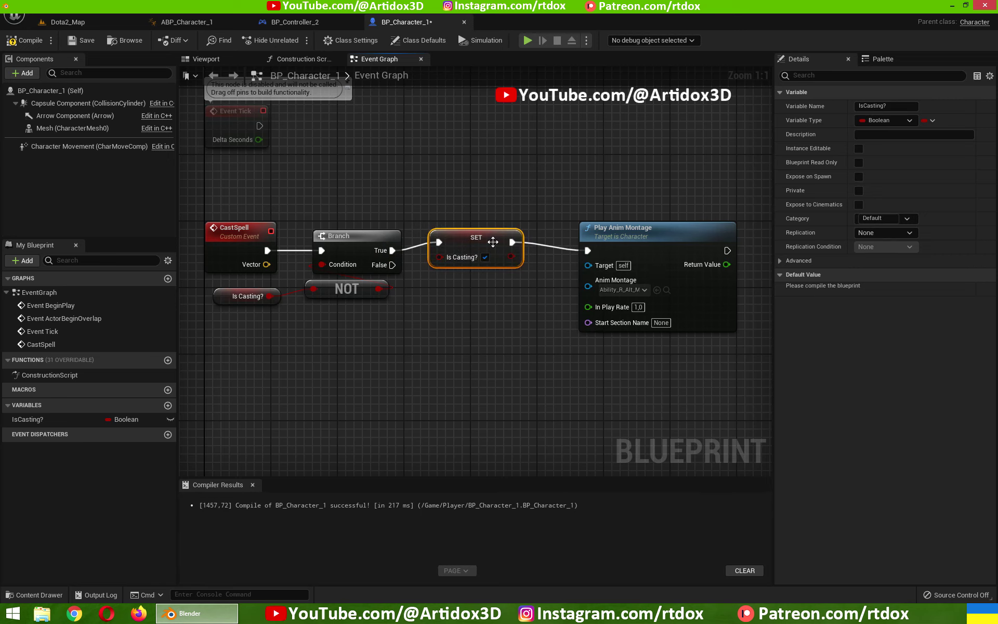
drag(493, 242, 510, 250)
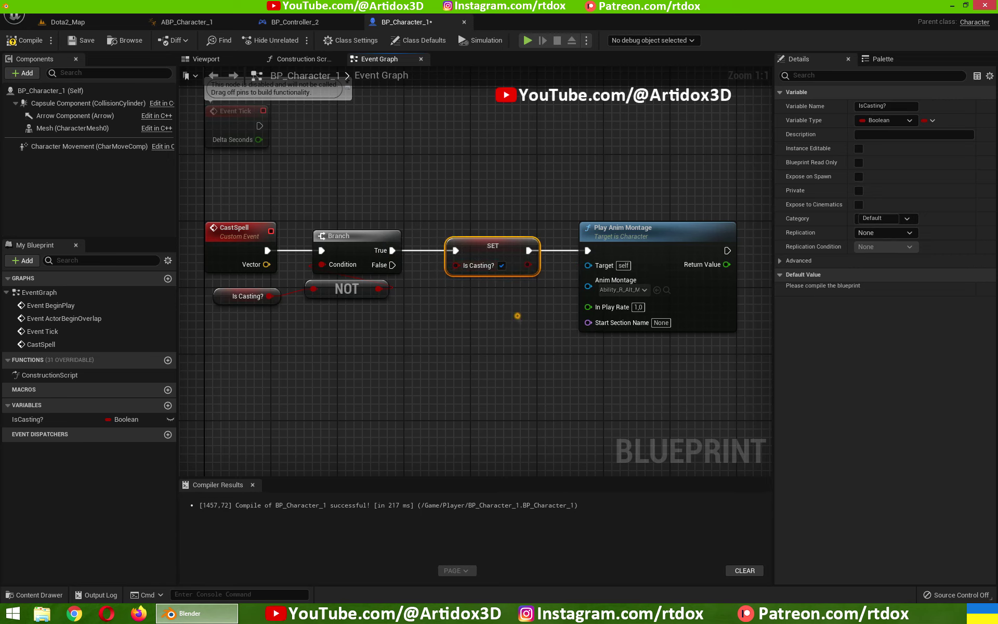
right_drag(517, 316, 350, 316)
click(499, 312)
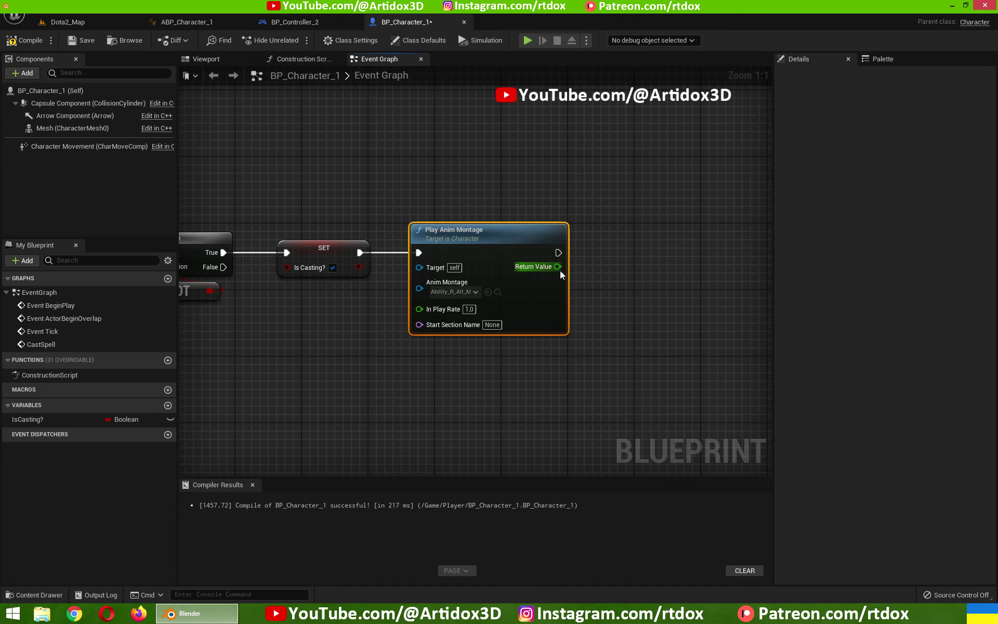
mouse_move(513, 216)
right_down()
mouse_move(576, 205)
mouse_move(507, 203)
right_up()
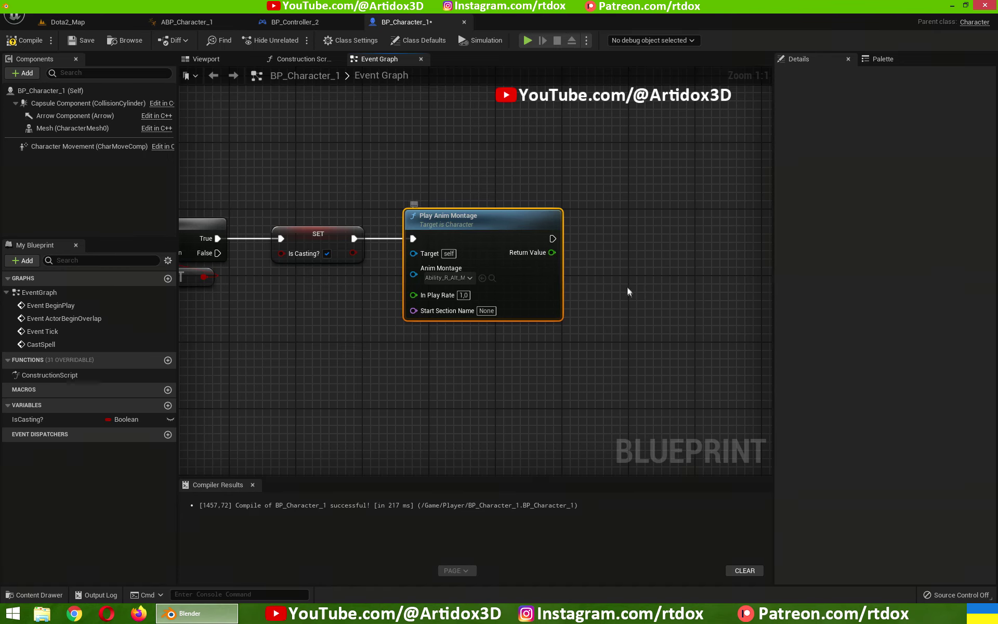
right_drag(658, 304, 602, 299)
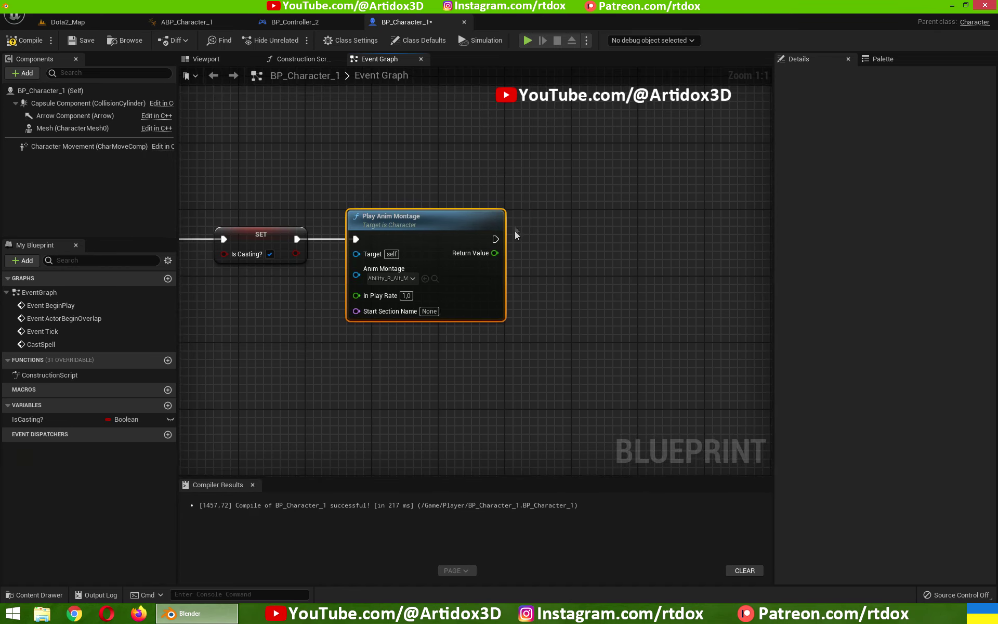
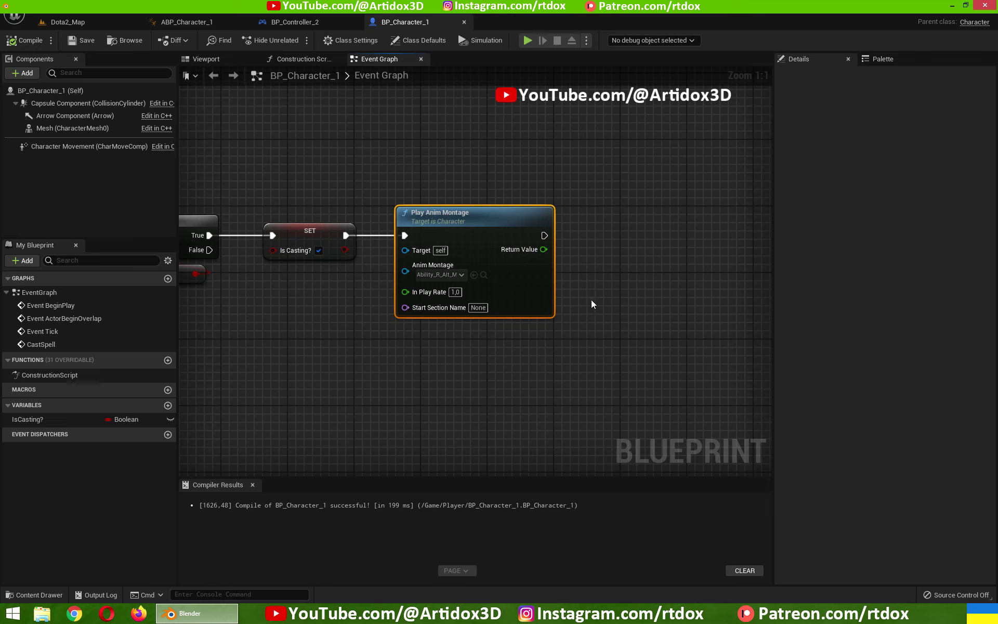
- Delete Play Anim Montage and add a Play Montage node after SET Is Casting?
mouse_move(591, 300)
right_down()
mouse_move(714, 299)
mouse_move(704, 294)
right_up()
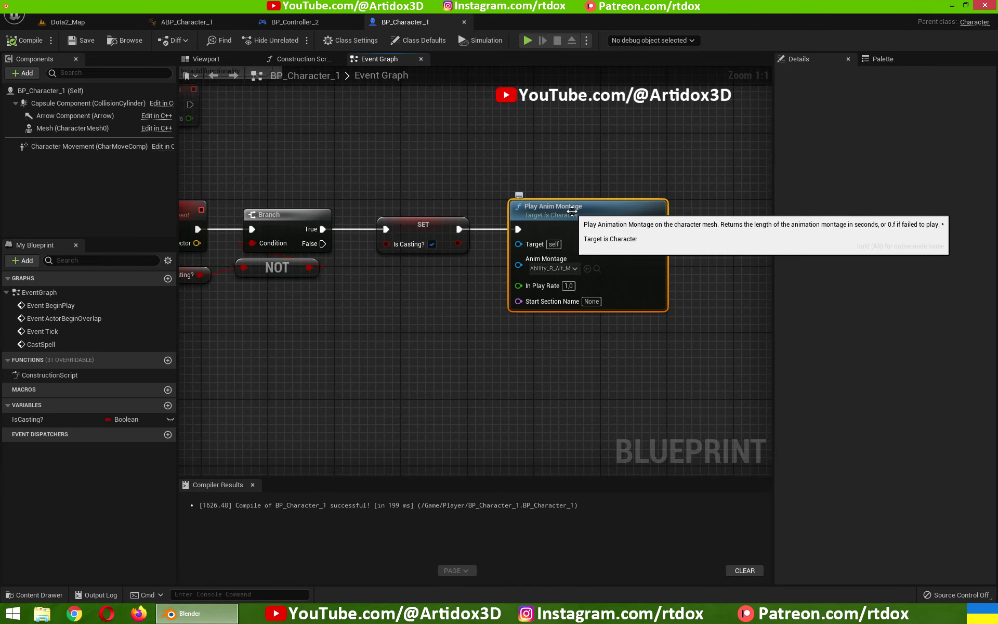
key(Delete)
drag(493, 234, 523, 233)
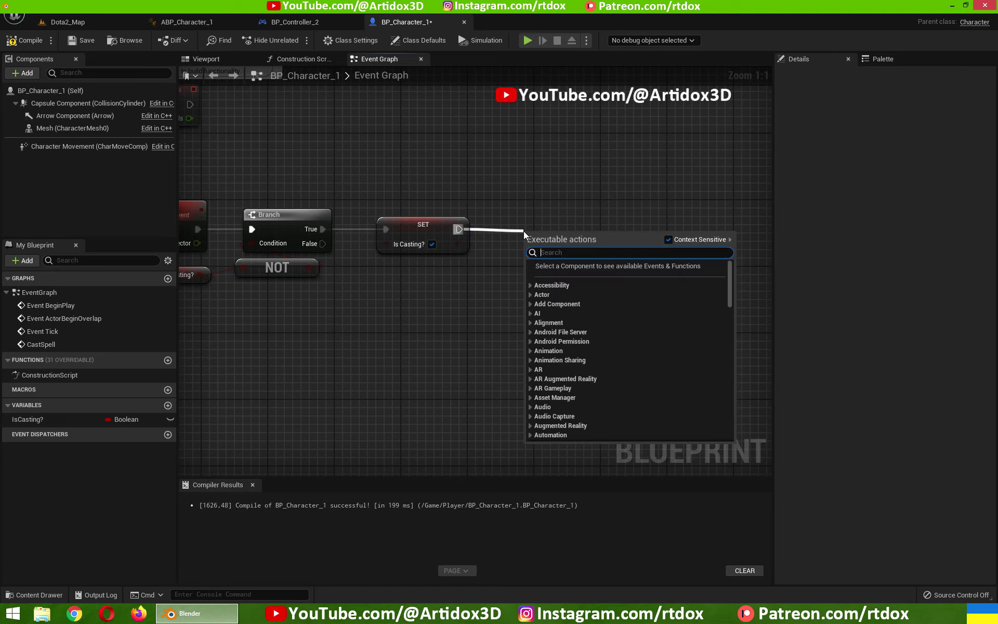
text(playmo)
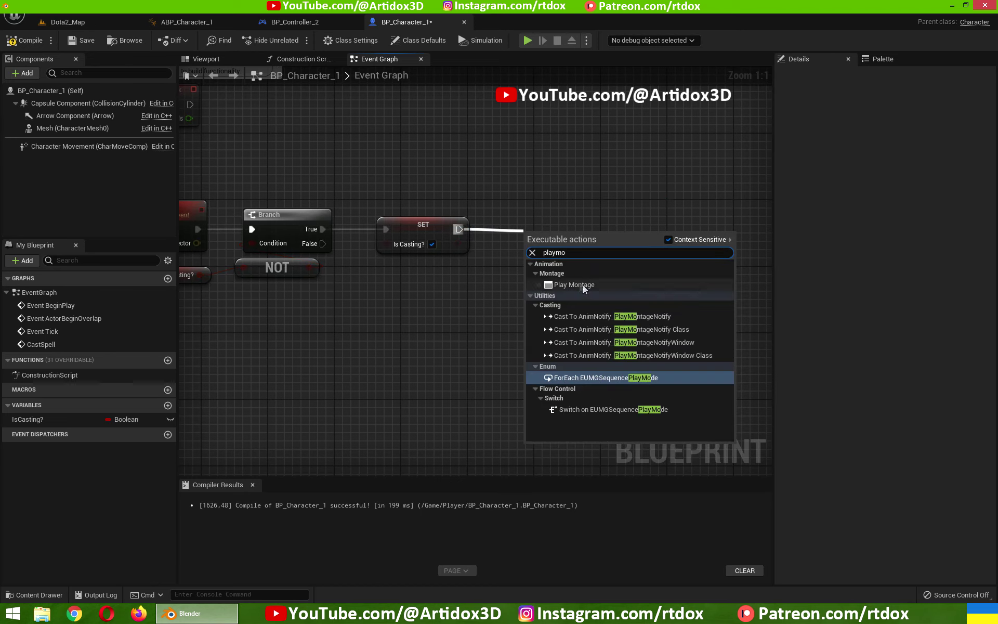
click(573, 285)
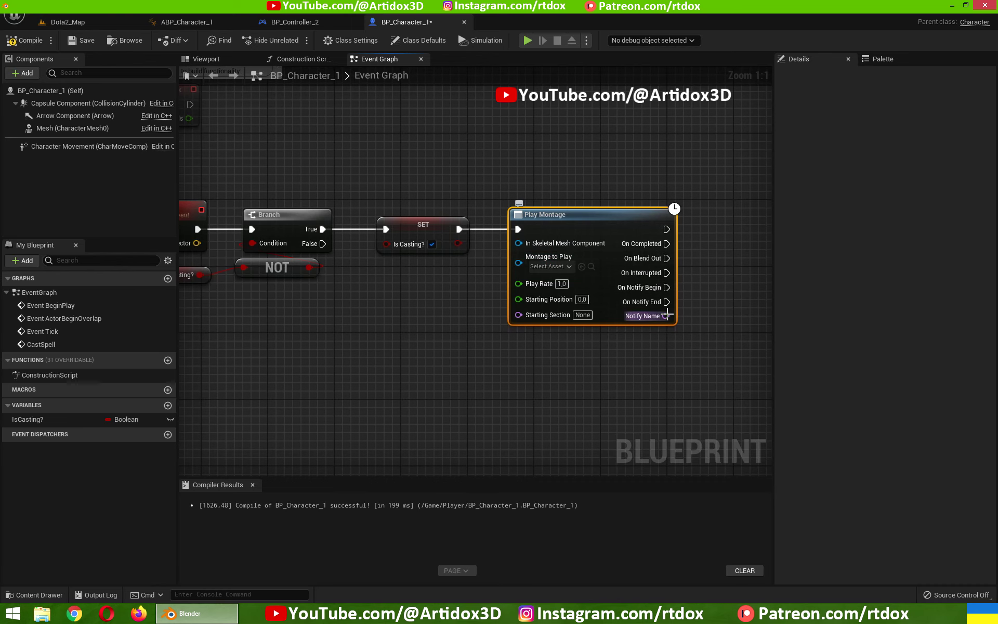
- Set Play Montage to Ability_R_Alt_Montage and wire the Mesh into its skeletal mesh input
right_drag(456, 355, 408, 344)
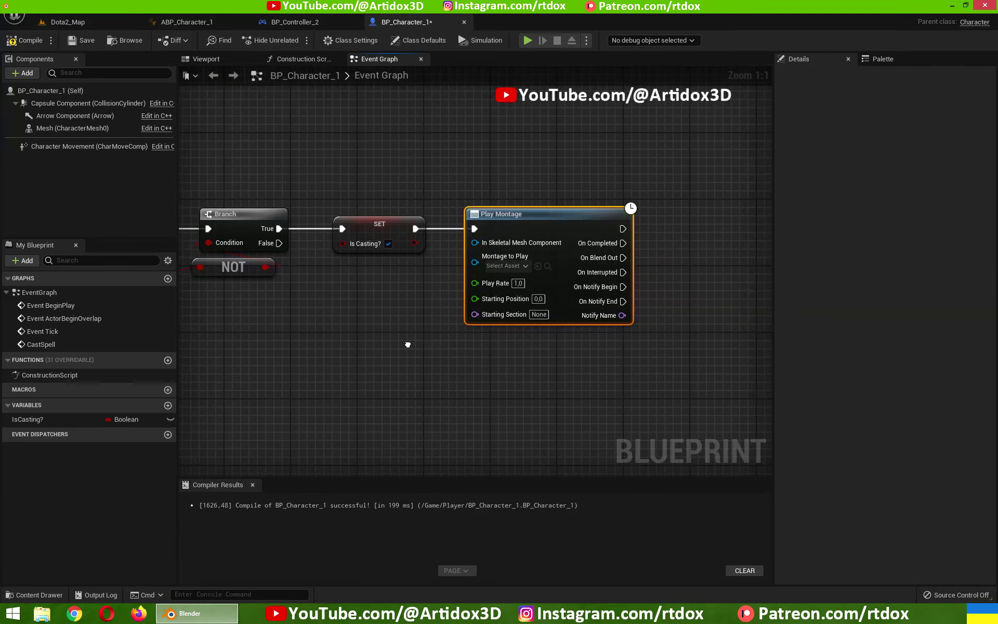
click(504, 266)
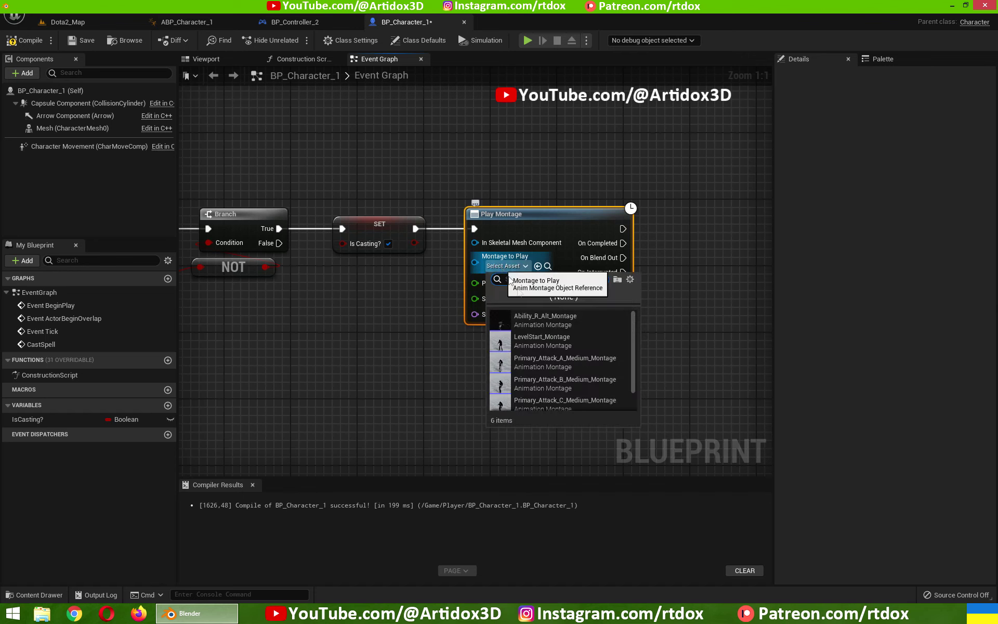
click(552, 317)
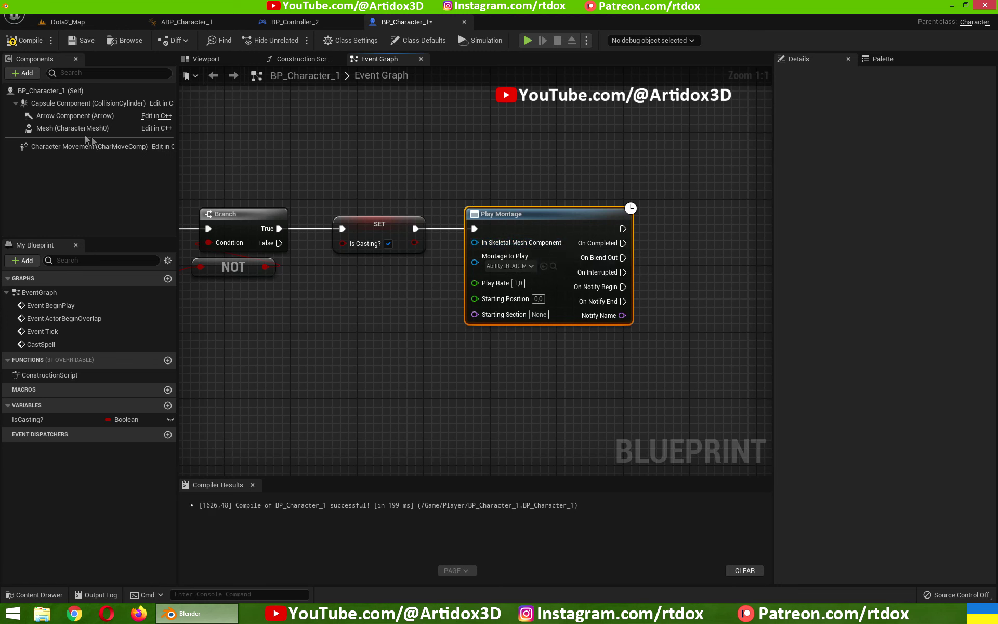
drag(70, 129, 461, 273)
drag(475, 247, 425, 283)
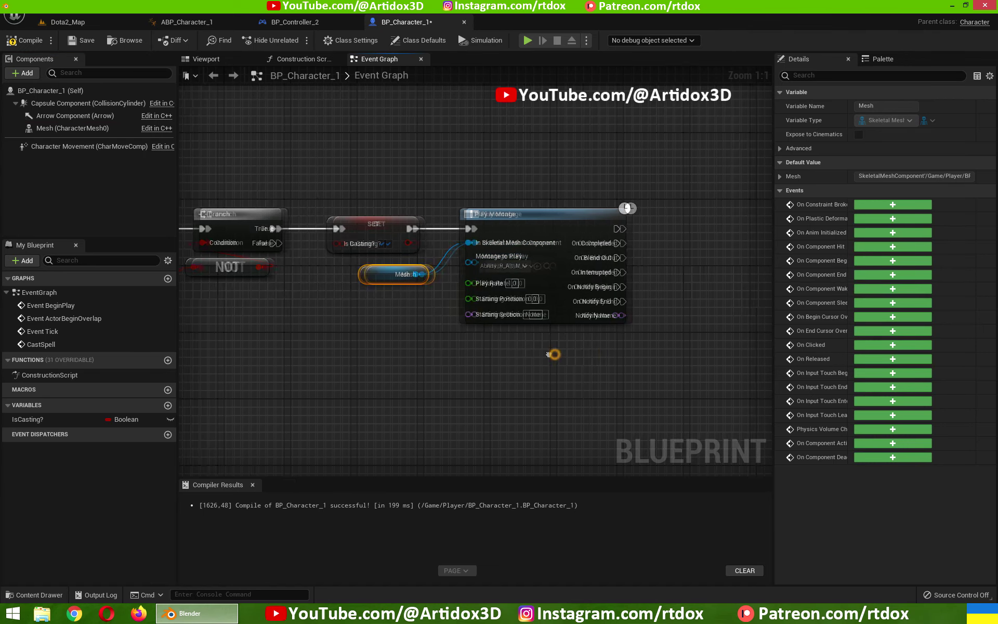
- Add a Set Is Casting? node, left false, beside Play Montage
right_drag(553, 352, 431, 355)
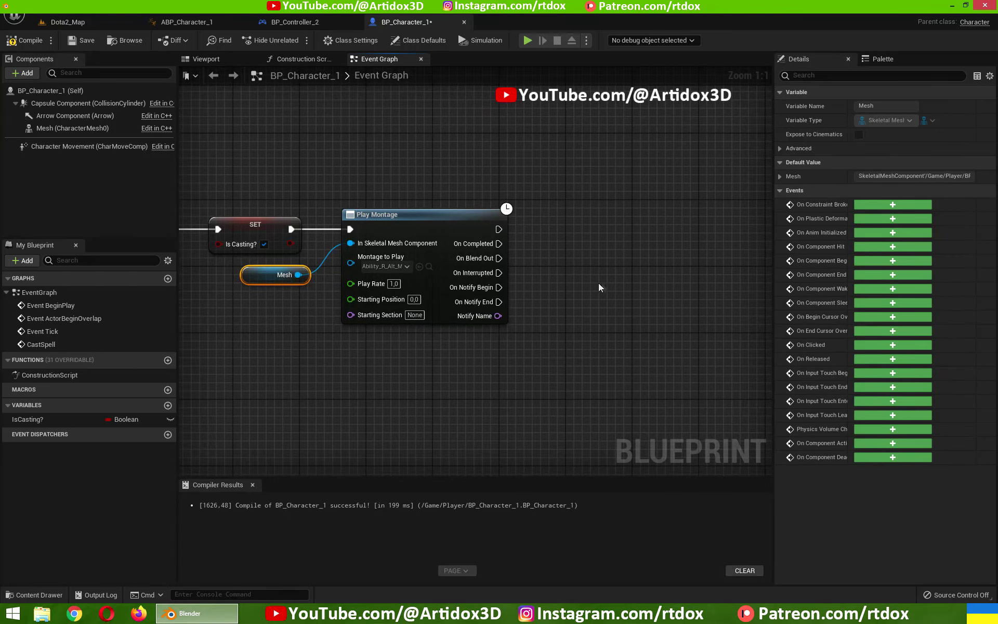
right_drag(556, 280, 639, 272)
drag(56, 419, 662, 255)
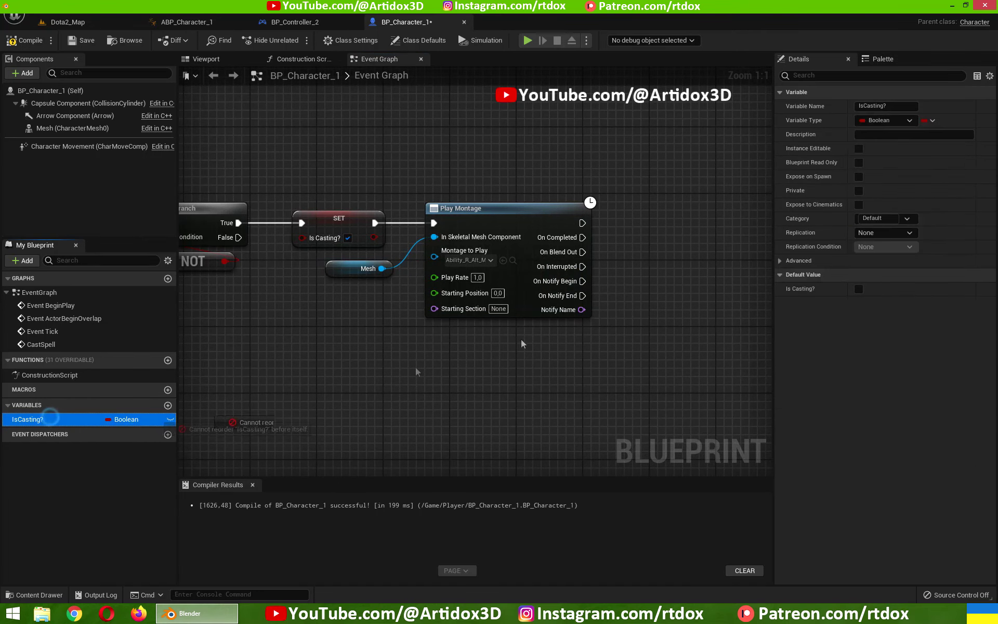
click(681, 285)
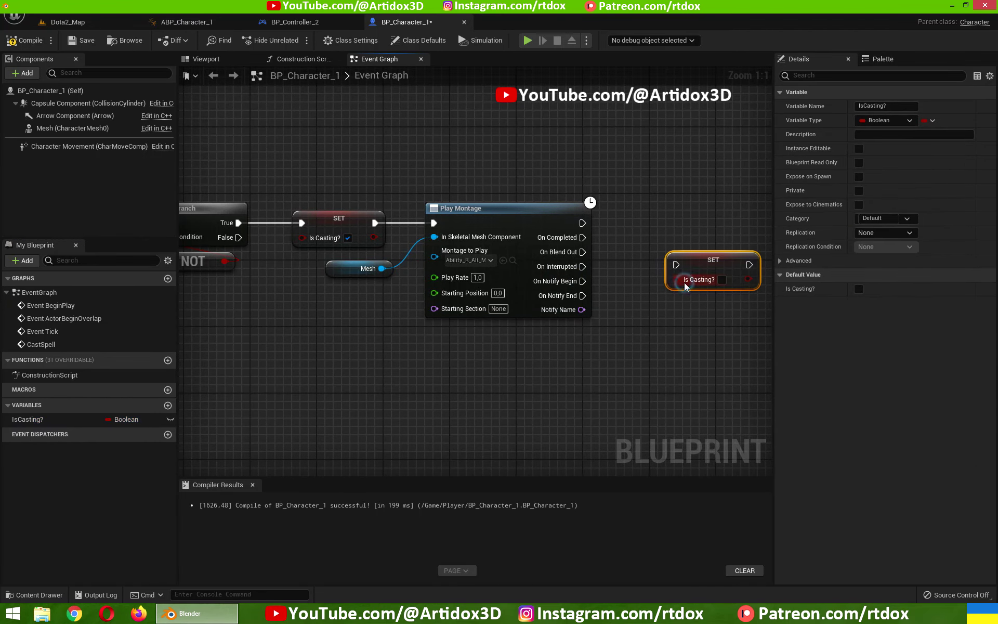
right_drag(721, 289, 667, 293)
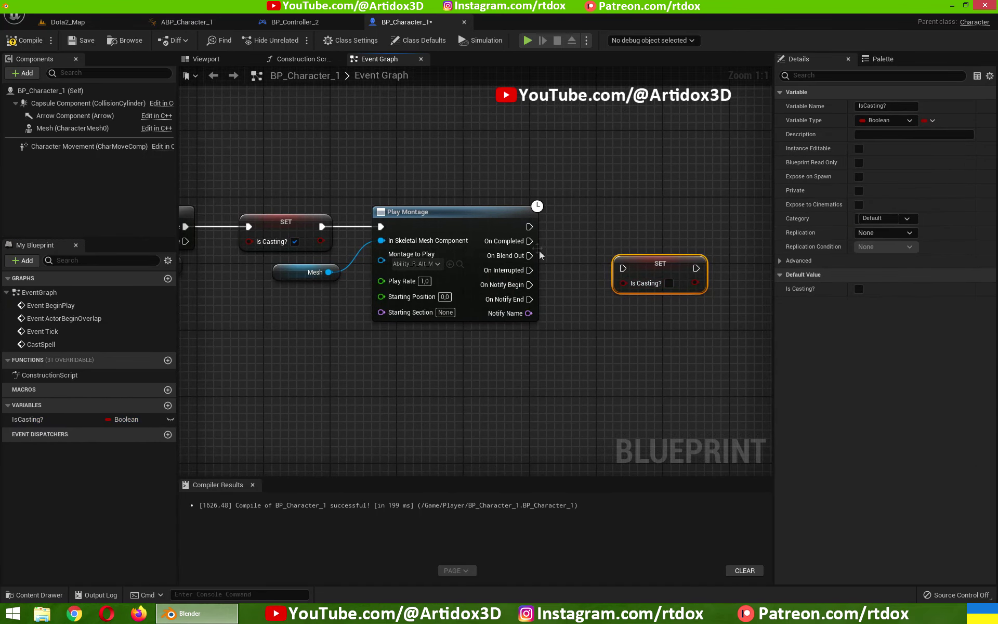
- Wire Play Montage's On Completed and On Interrupted pins into the new SET node
drag(529, 240, 621, 268)
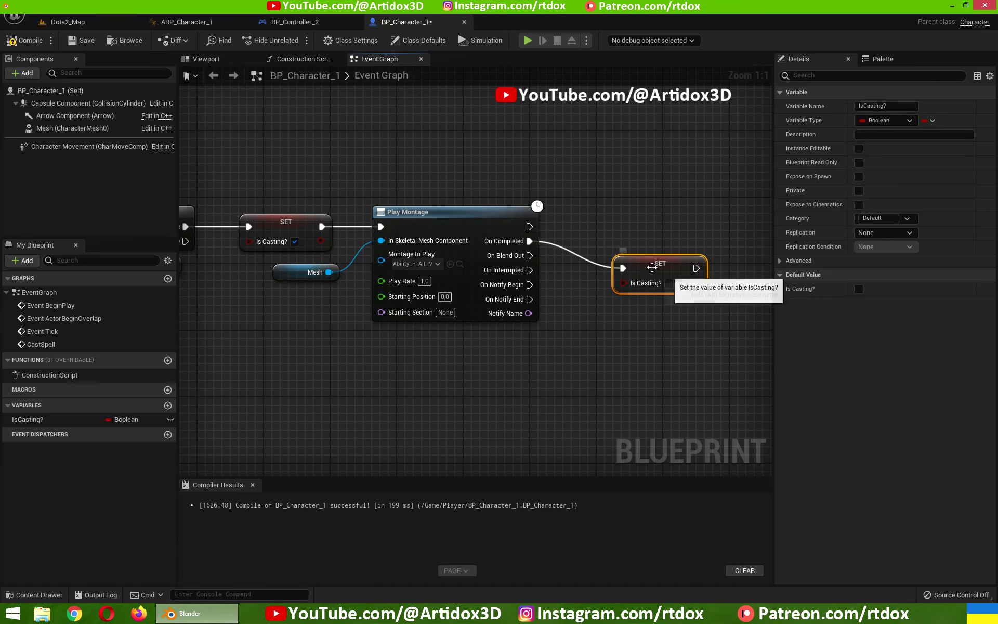
right_drag(593, 288, 571, 279)
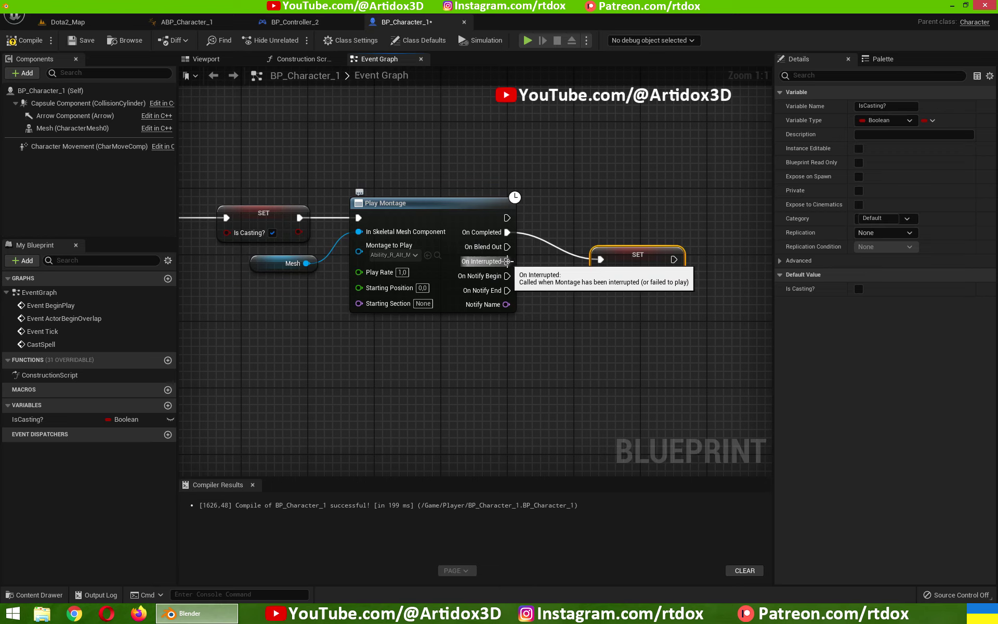
mouse_move(506, 262)
mouse_down()
mouse_move(610, 259)
mouse_move(608, 243)
mouse_up()
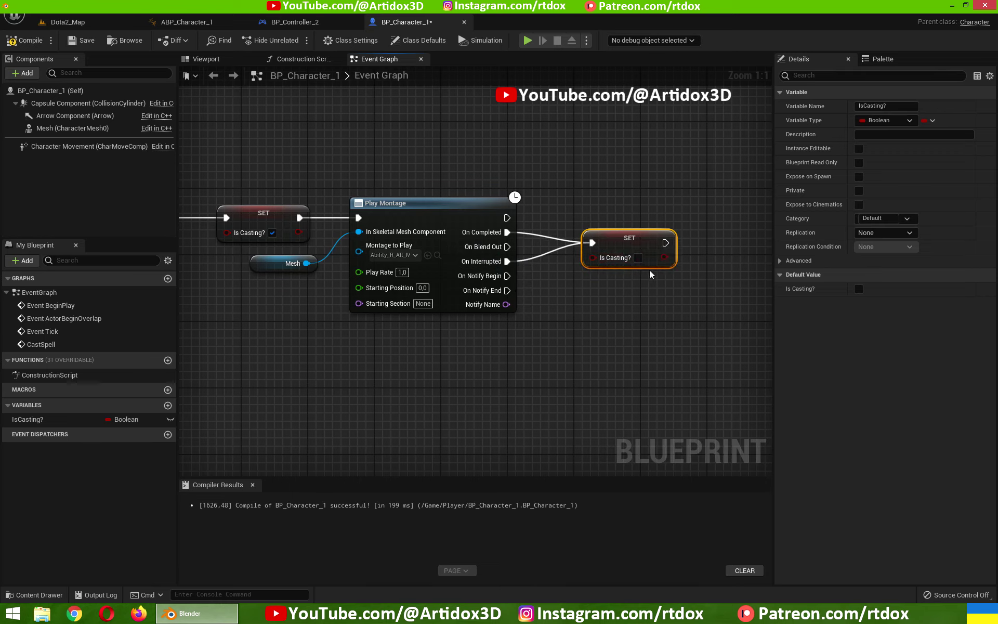
right_drag(555, 293, 573, 291)
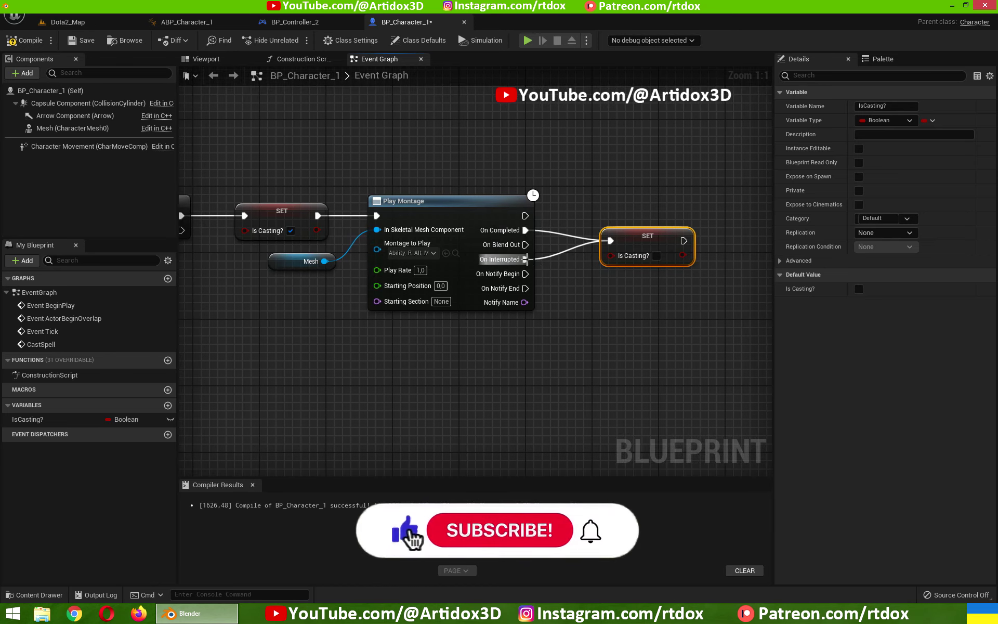
right_drag(192, 326, 419, 309)
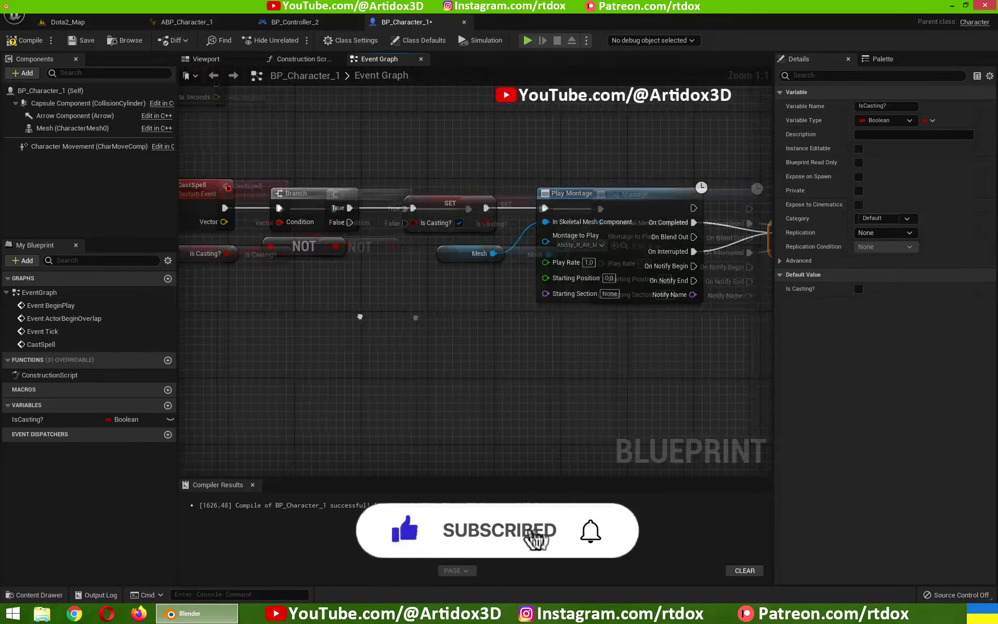
click(76, 23)
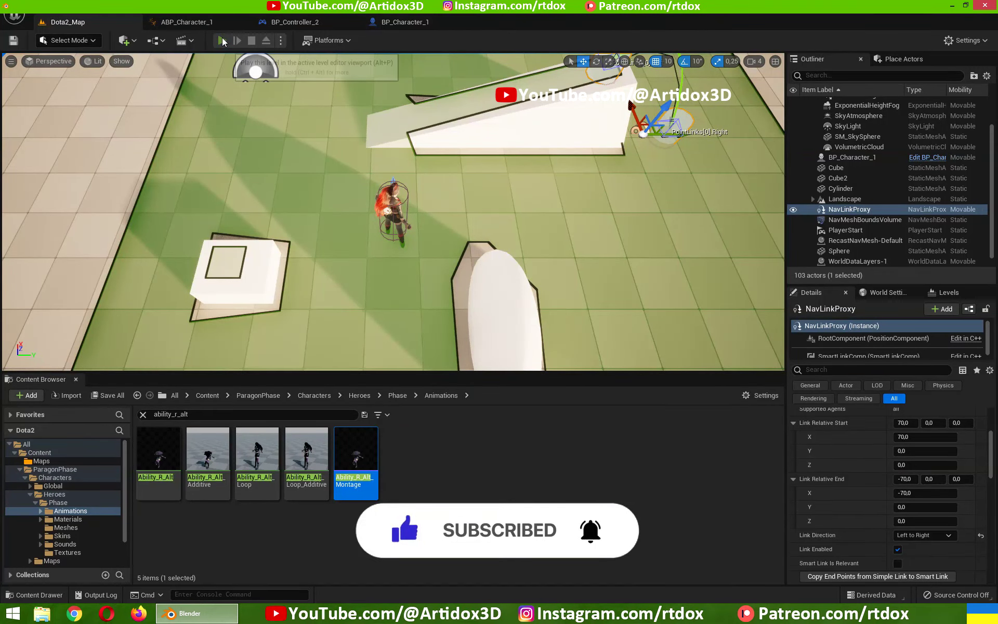
click(223, 40)
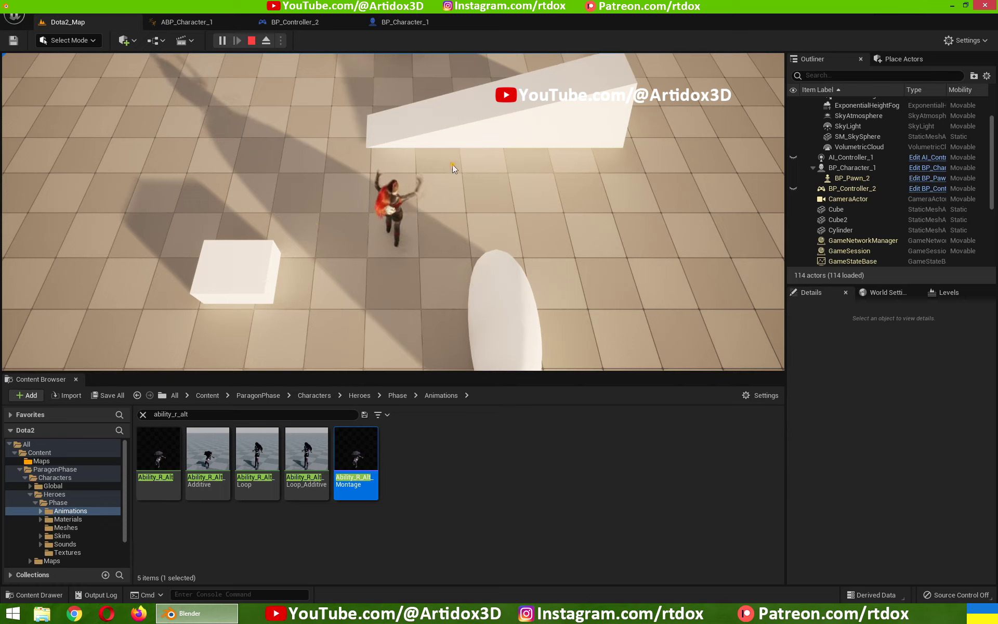
key(r)
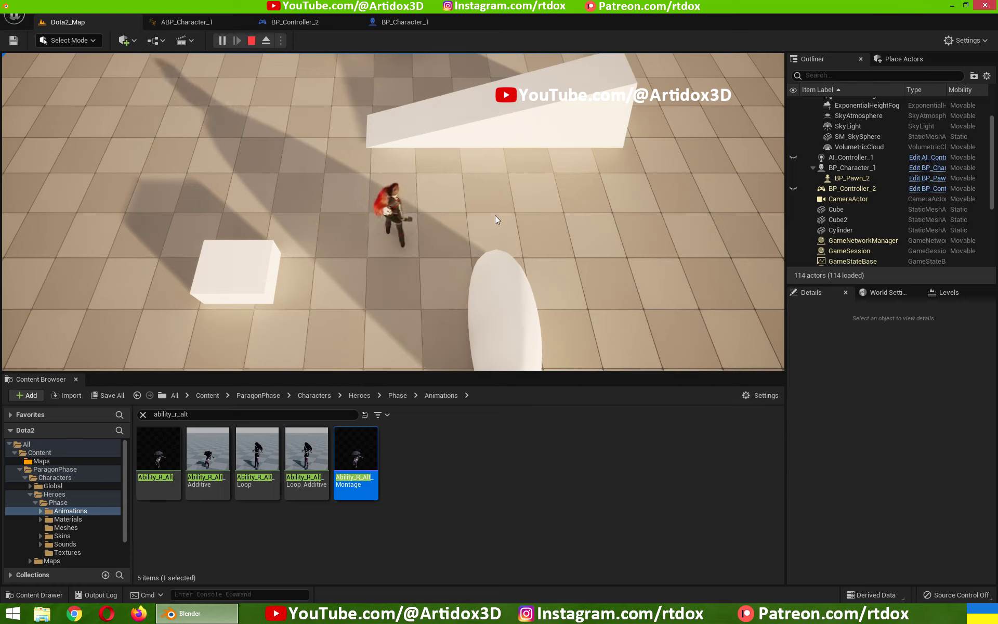
click(253, 41)
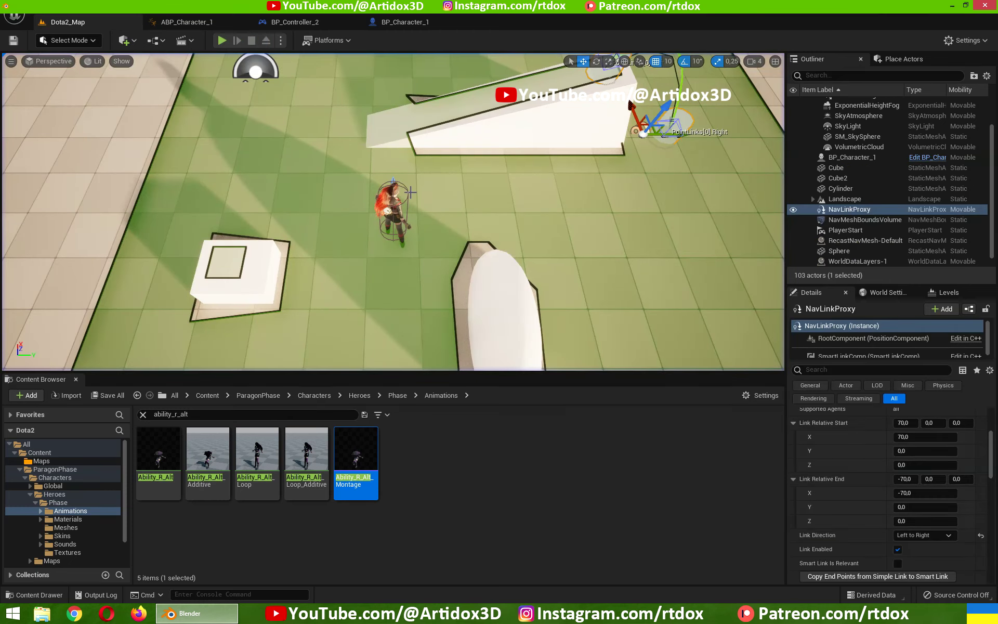
- In BP_Character_1, move Play Montage, Mesh and the reset SET node further right
click(405, 22)
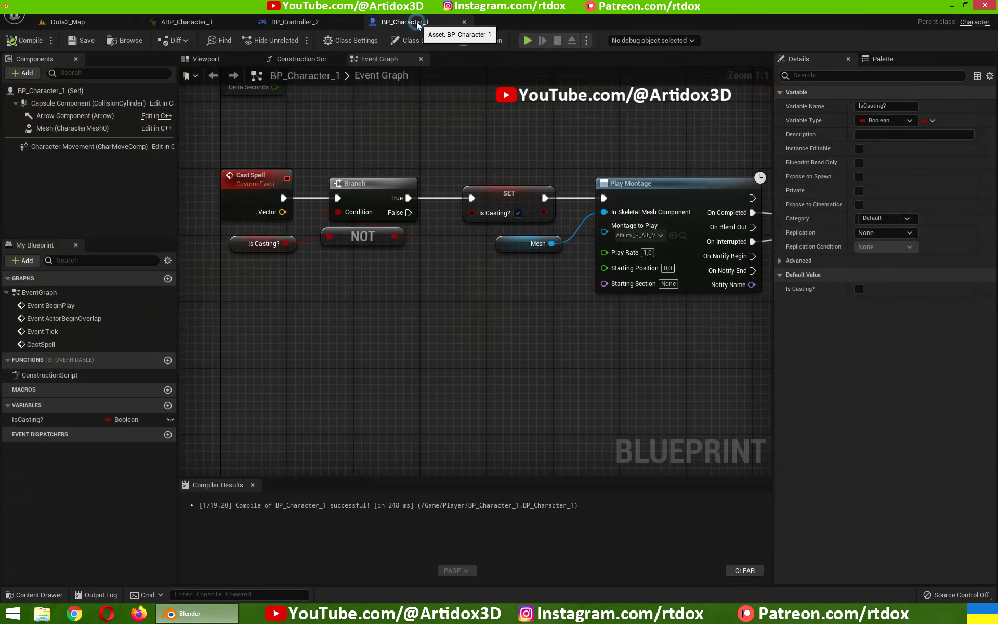
mouse_move(498, 302)
right_down()
mouse_move(537, 321)
mouse_move(517, 326)
right_up()
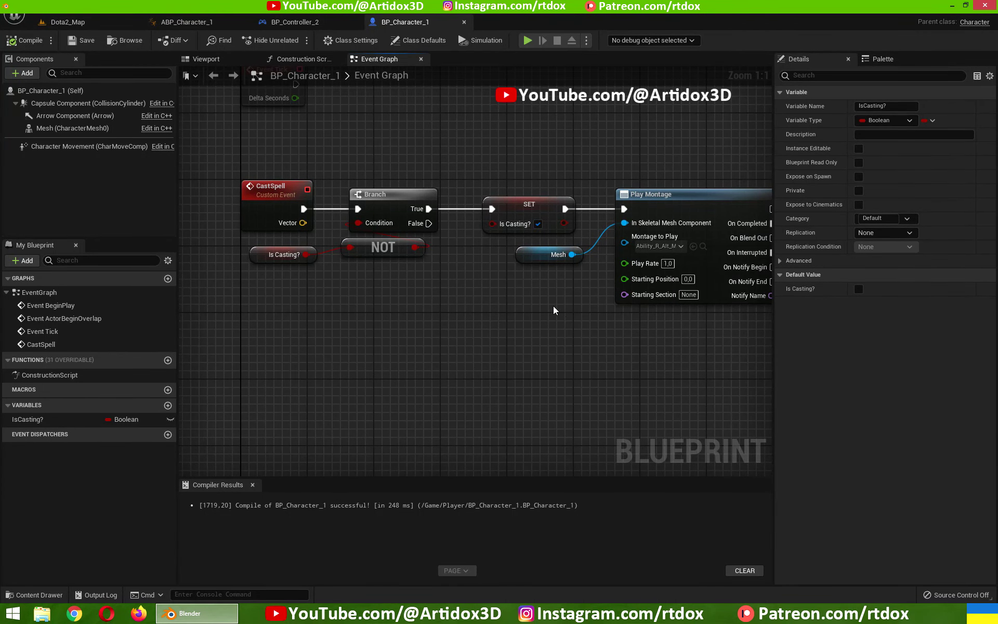
right_drag(550, 302, 252, 312)
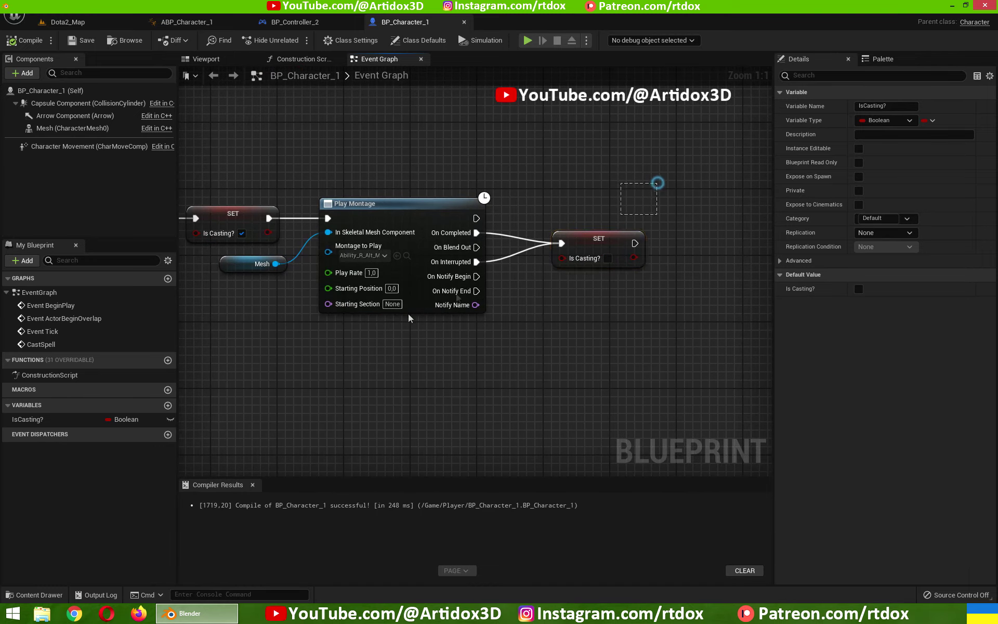
drag(658, 180, 357, 326)
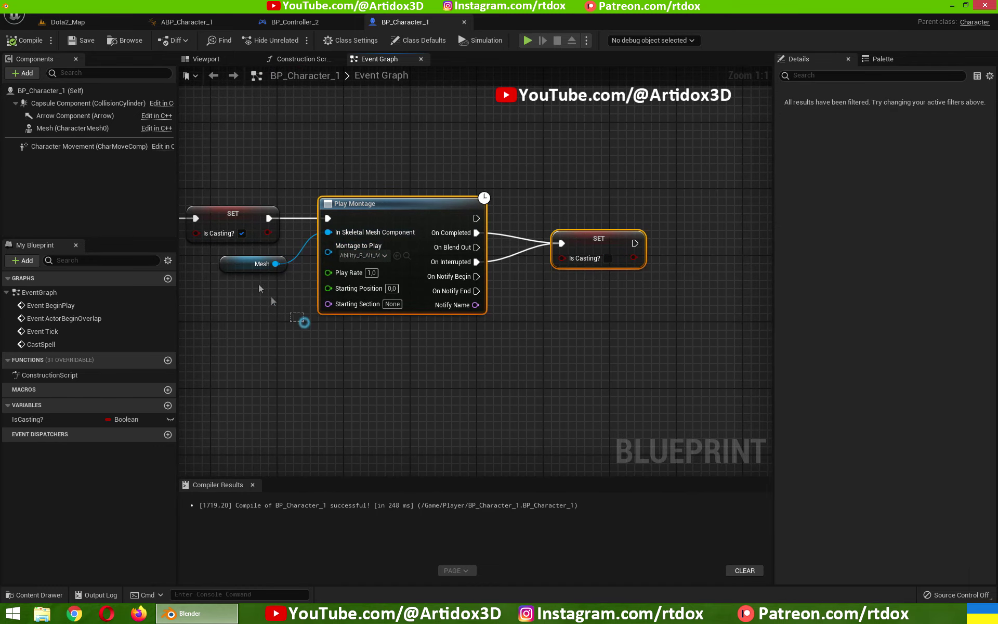
shift+click(255, 264)
mouse_move(379, 220)
mouse_down()
mouse_move(597, 229)
mouse_move(605, 220)
mouse_up()
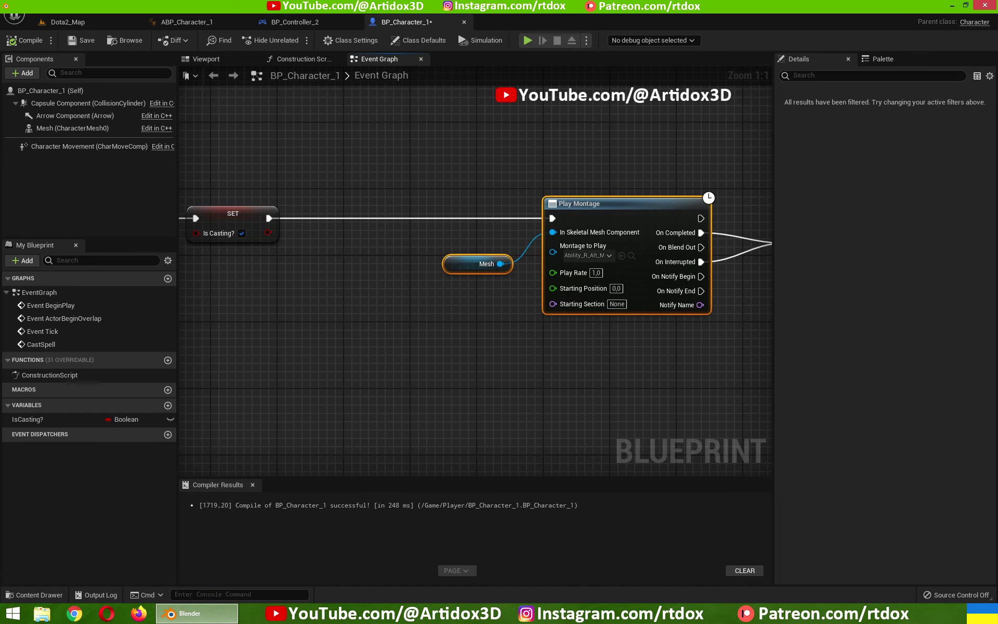
right_drag(600, 215, 769, 214)
- Add a Set Actor Rotation node after the first SET Is Casting? node
click(370, 229)
drag(420, 217, 512, 216)
text(seta)
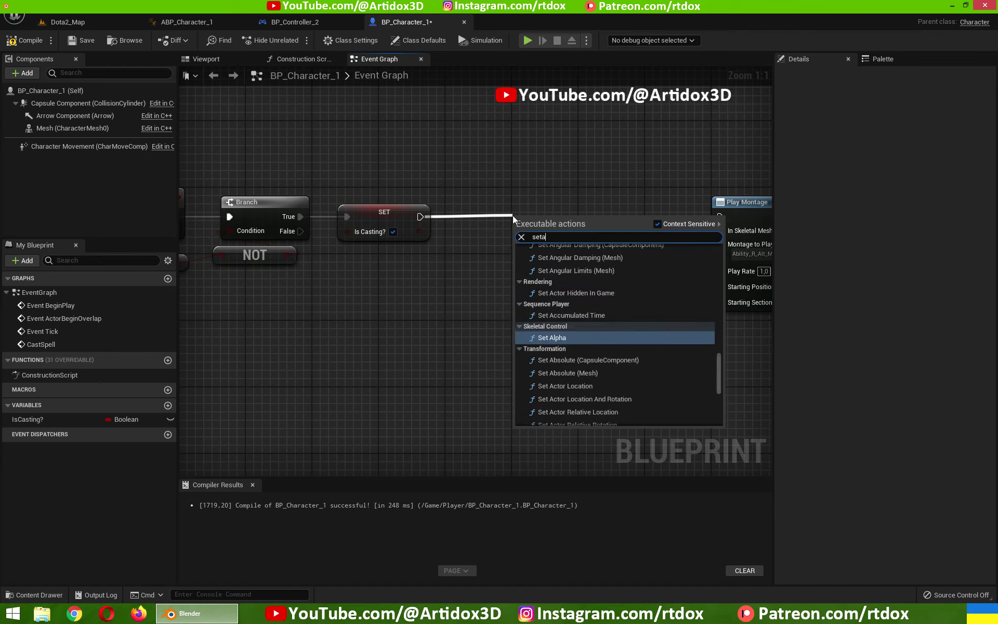
text(ctorr)
click(564, 290)
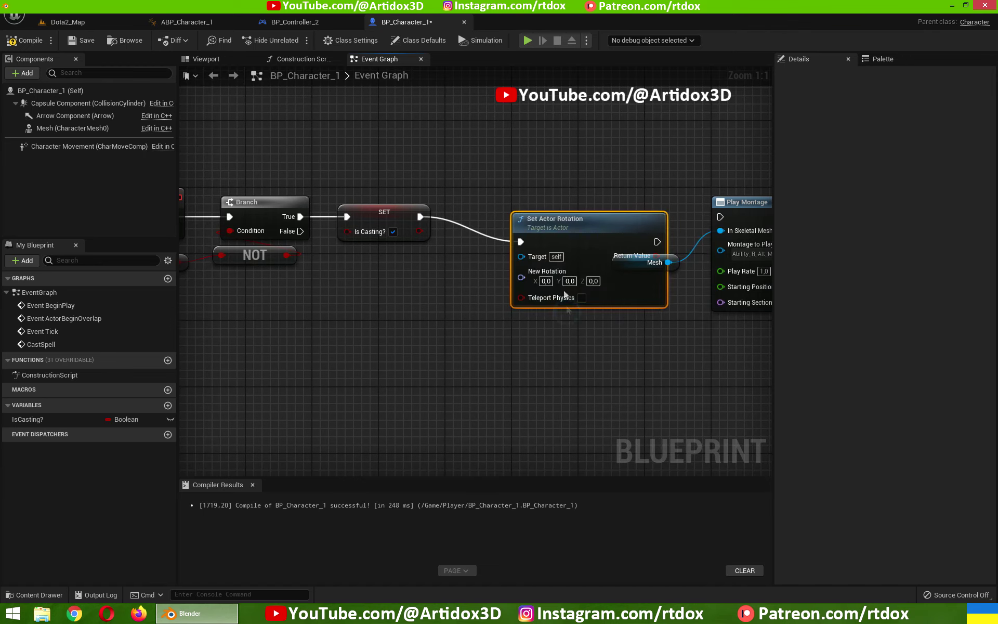
drag(554, 233, 504, 207)
right_drag(618, 219, 573, 216)
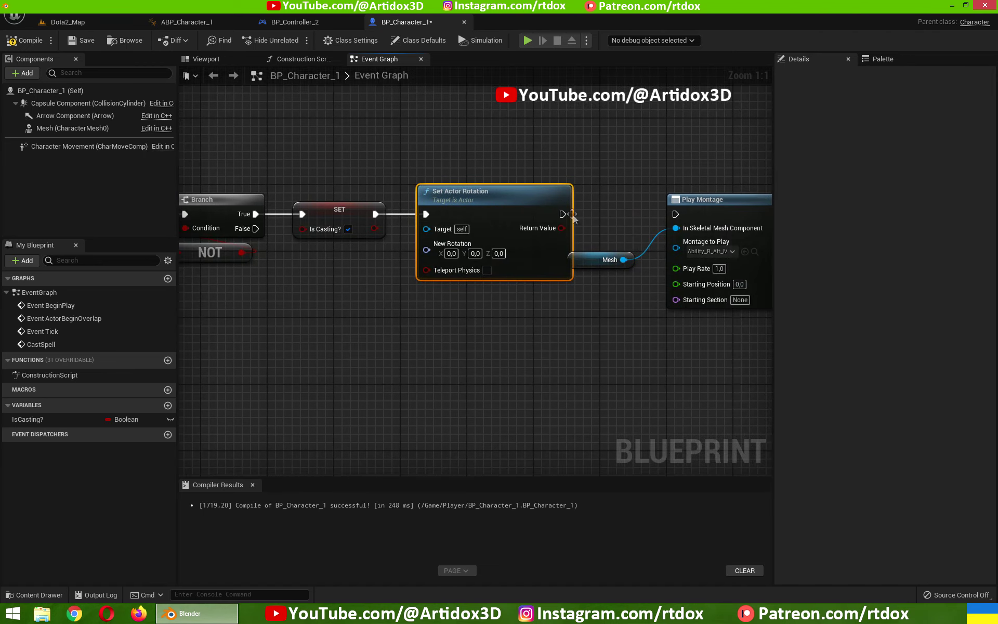
- Wire Mesh into Play Montage's In Skeletal Mesh Component input
drag(665, 223, 675, 228)
drag(597, 261, 613, 253)
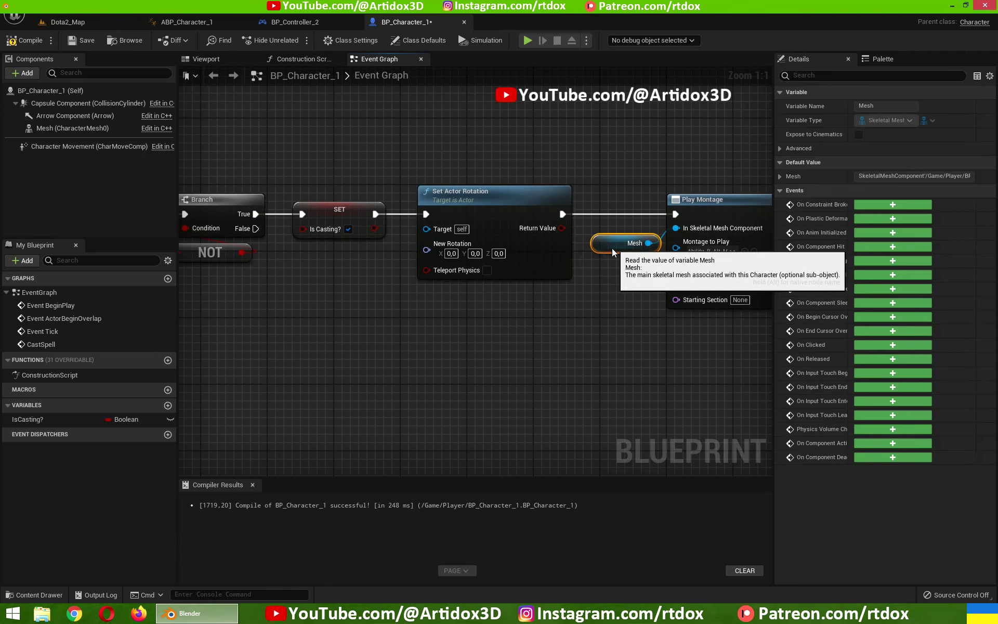
right_drag(493, 311, 572, 306)
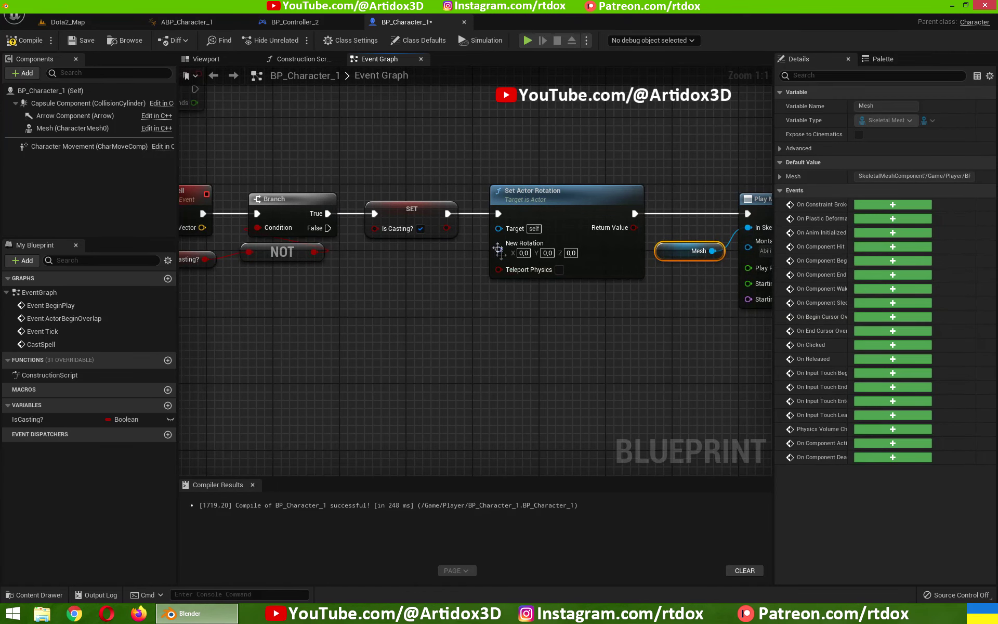
right_drag(385, 341, 498, 343)
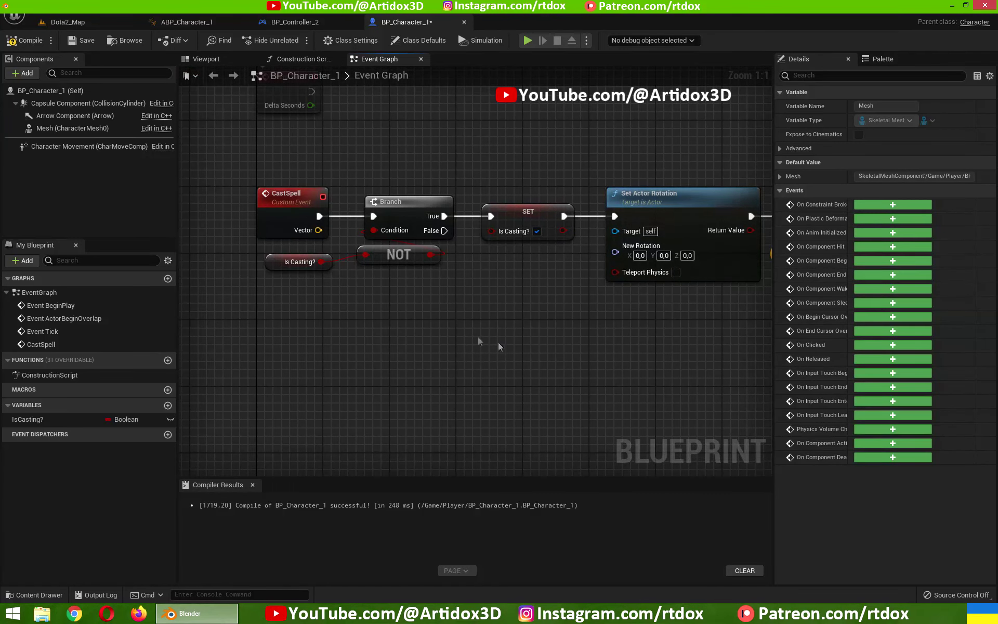
- Add a Get Actor Location node below the CastSpell chain
right_click(366, 315)
text(getact)
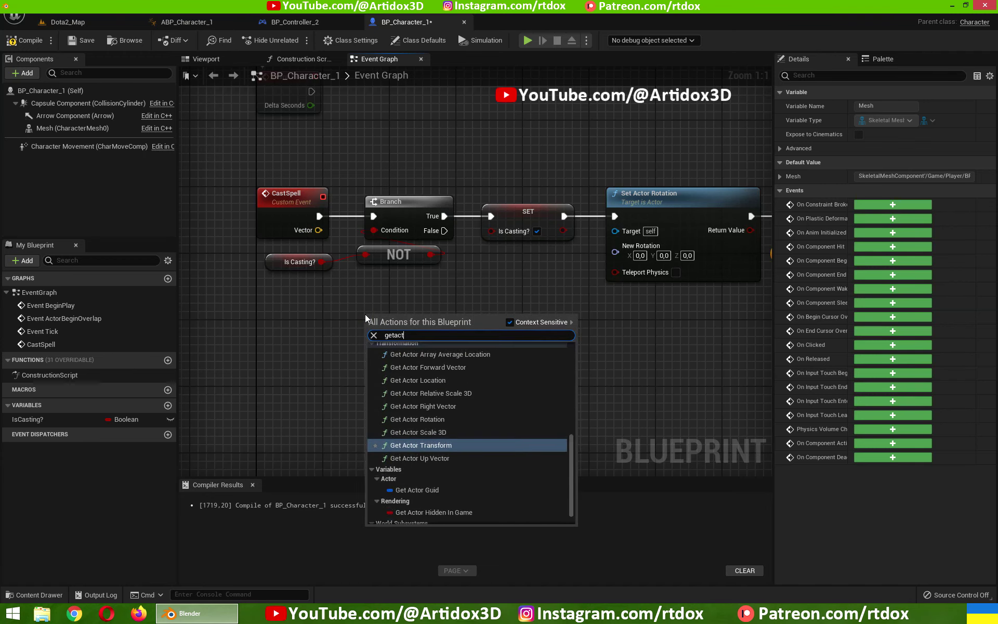
text(orloc)
click(420, 357)
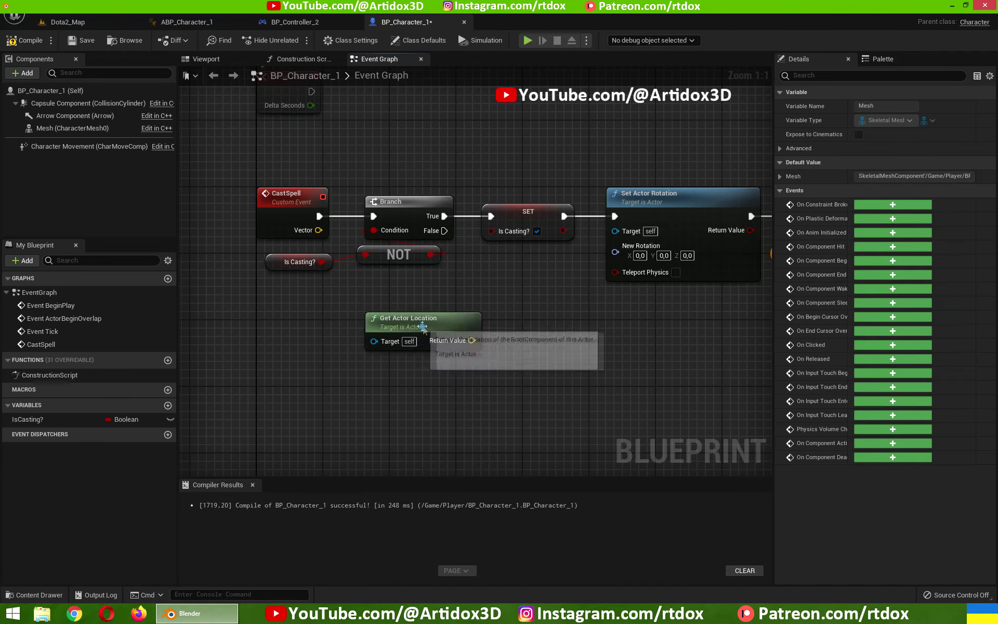
drag(423, 327, 382, 341)
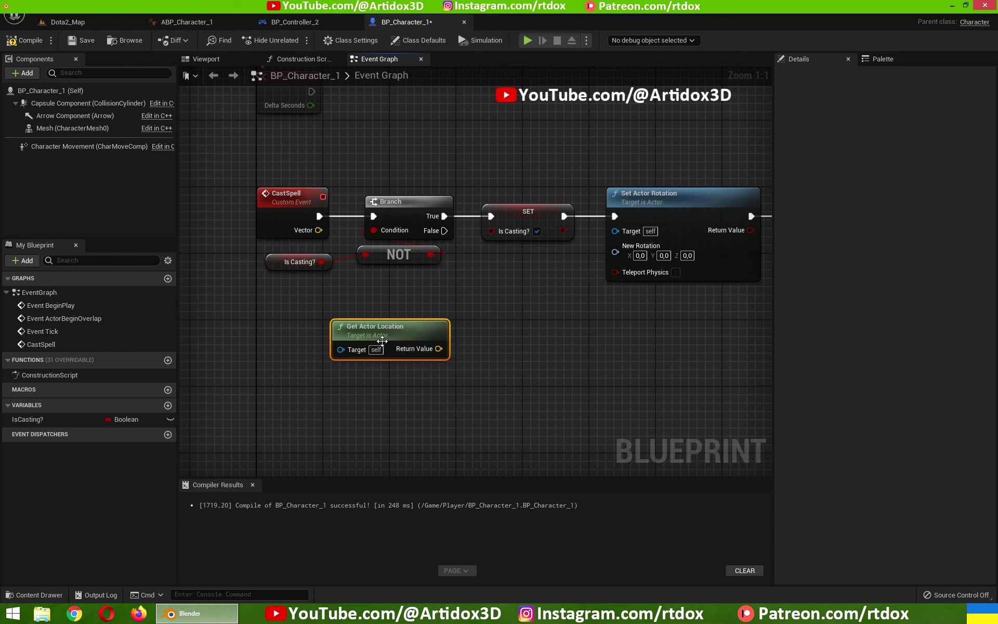
right_drag(529, 326, 478, 320)
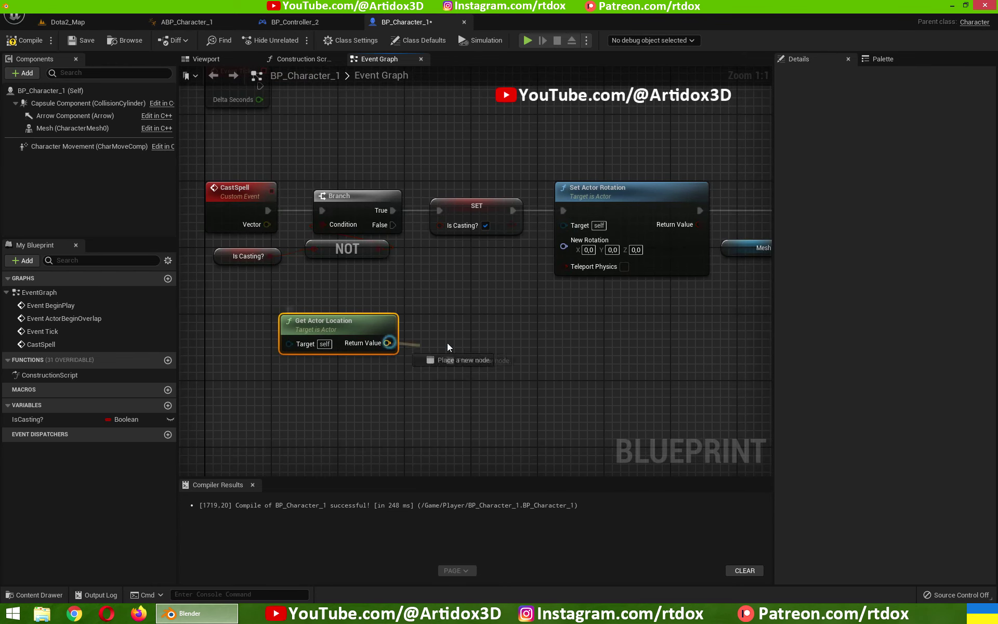
- Add Get Unit Direction from the actor location to CastSpell's Vector
drag(392, 337, 448, 342)
text(getuni)
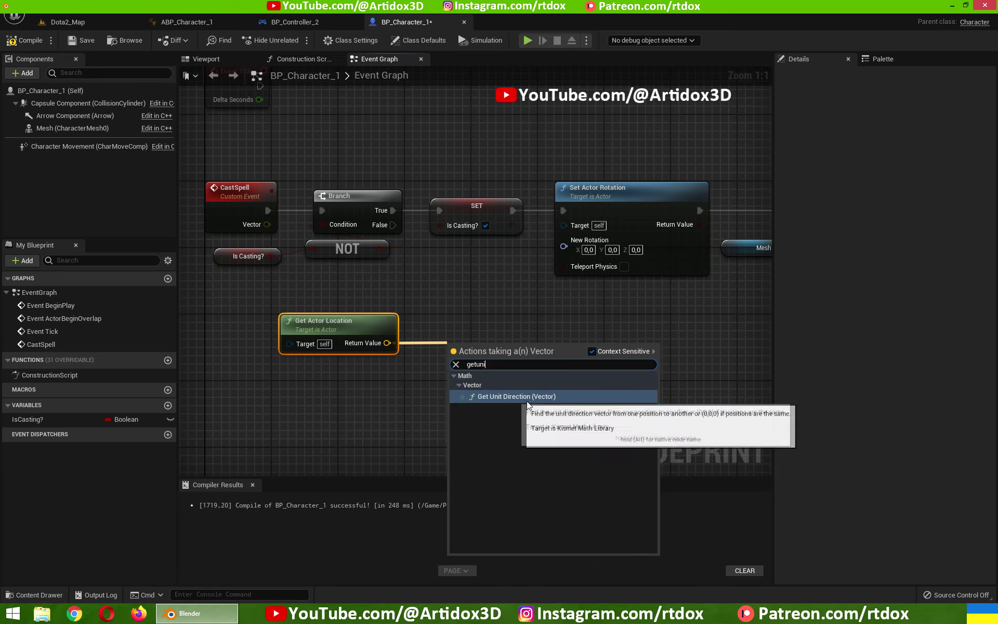
click(519, 397)
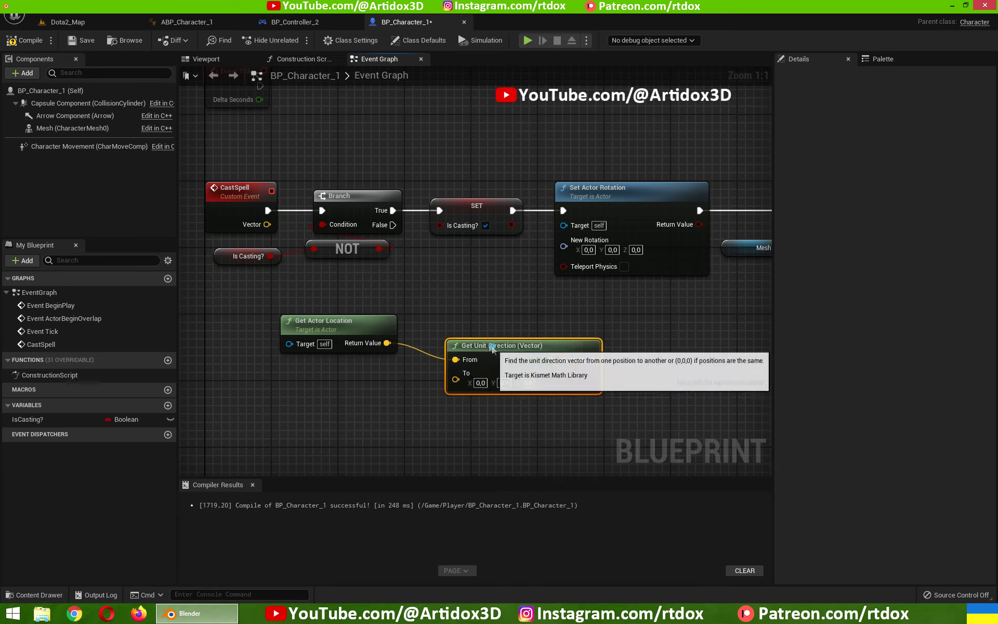
drag(494, 342, 469, 326)
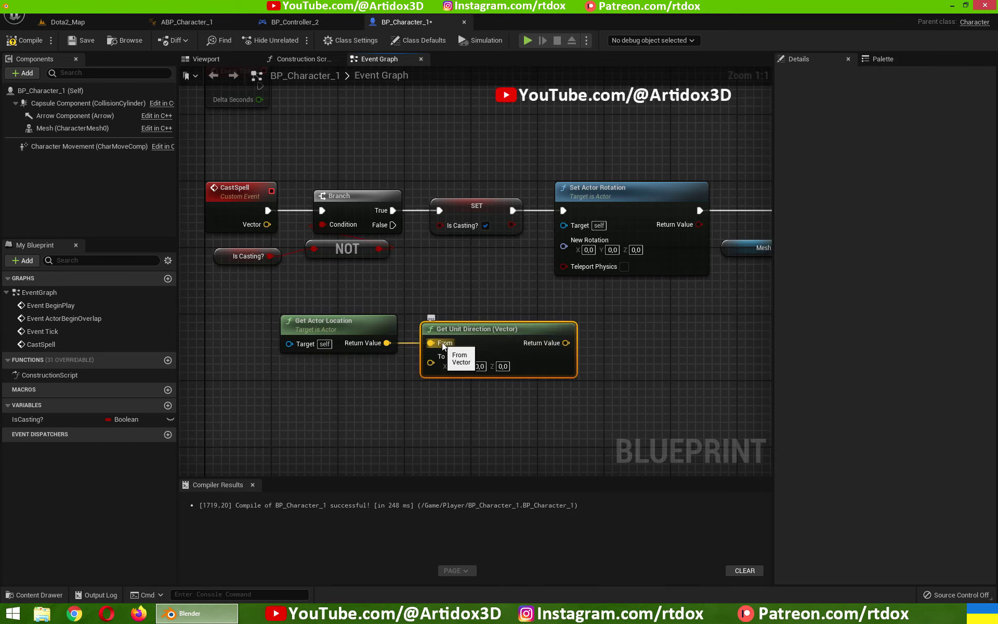
click(353, 323)
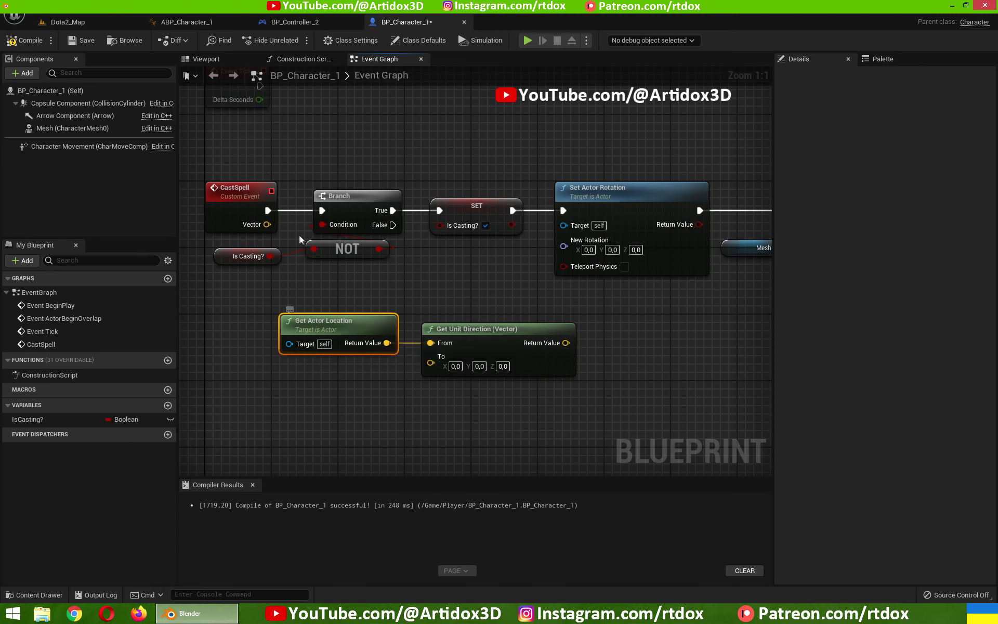
drag(266, 224, 430, 363)
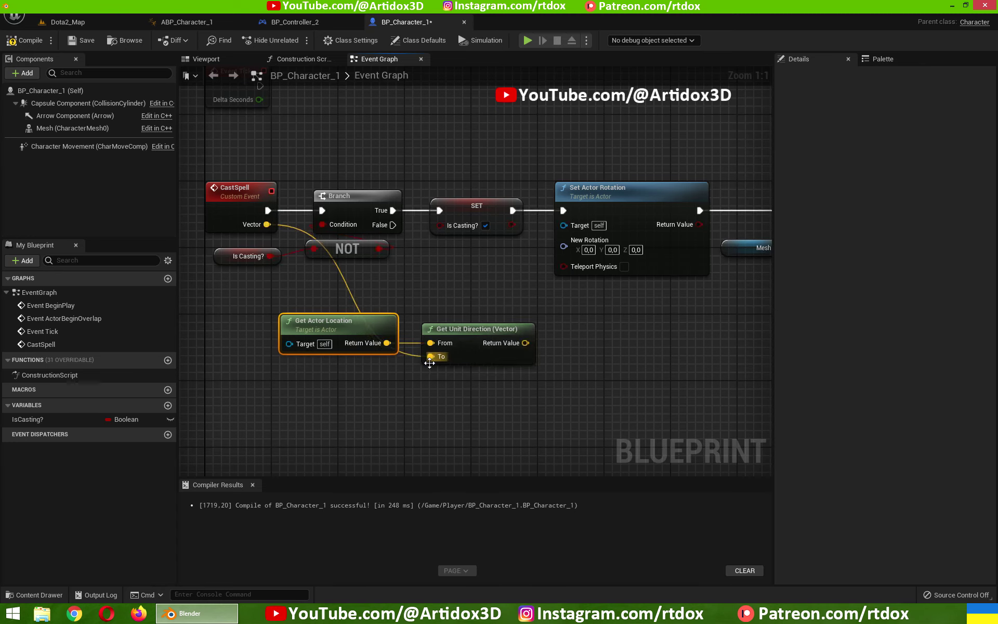
right_drag(427, 357, 430, 376)
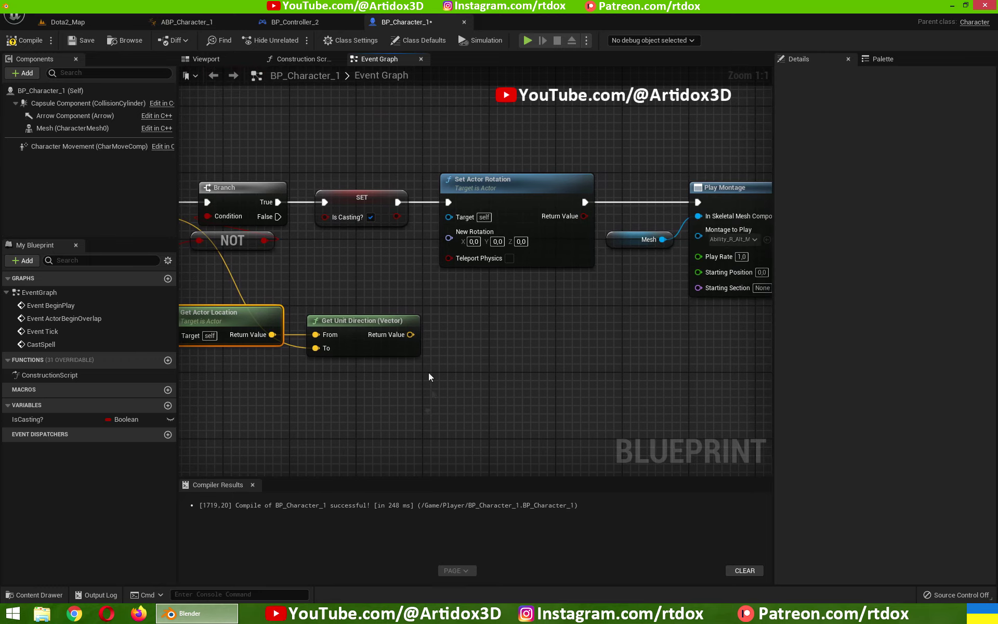
- Add a Normalize 2D node after the unit direction, discarding an early Rotation From X Vector
drag(411, 335, 454, 340)
text(rota)
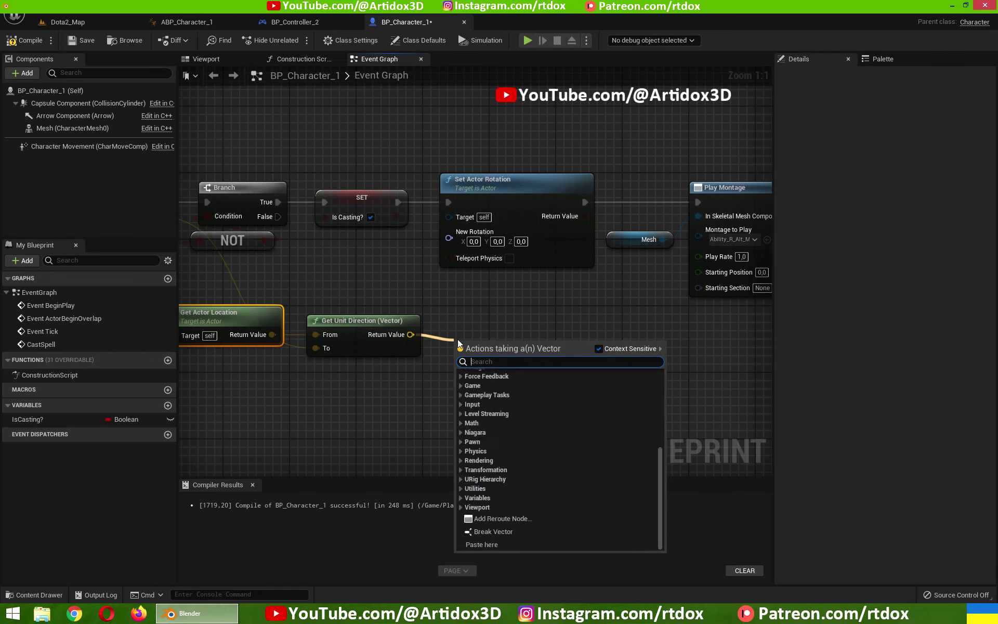
text(tion)
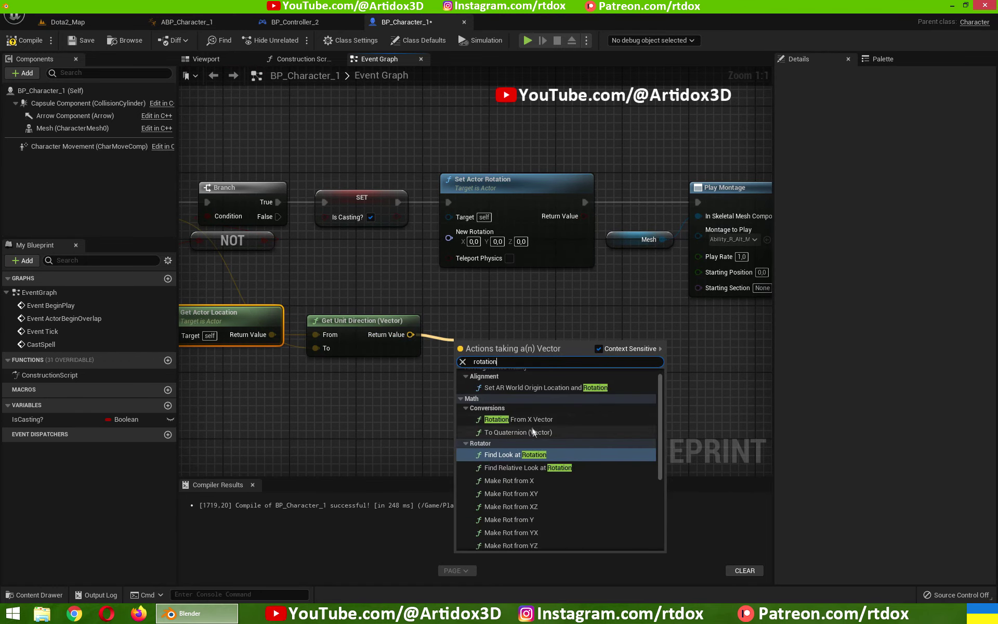
click(537, 420)
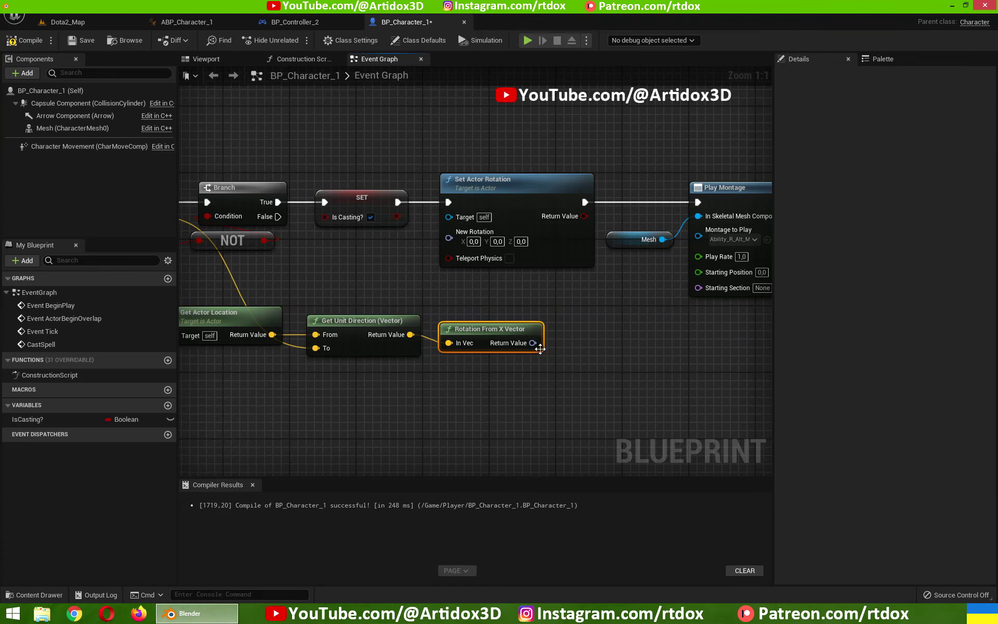
drag(542, 344, 563, 343)
text(delta)
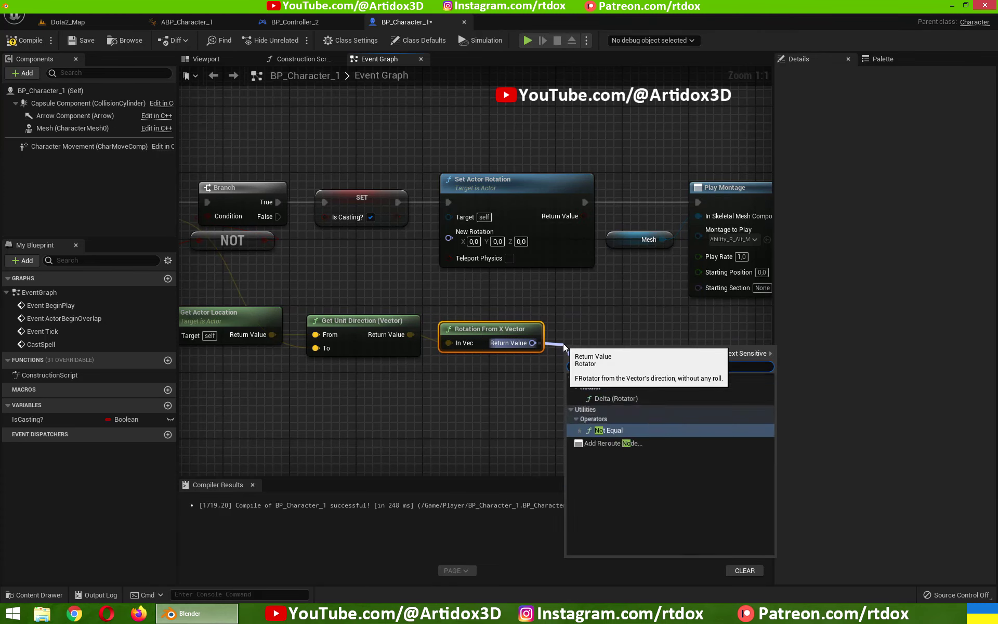
click(563, 323)
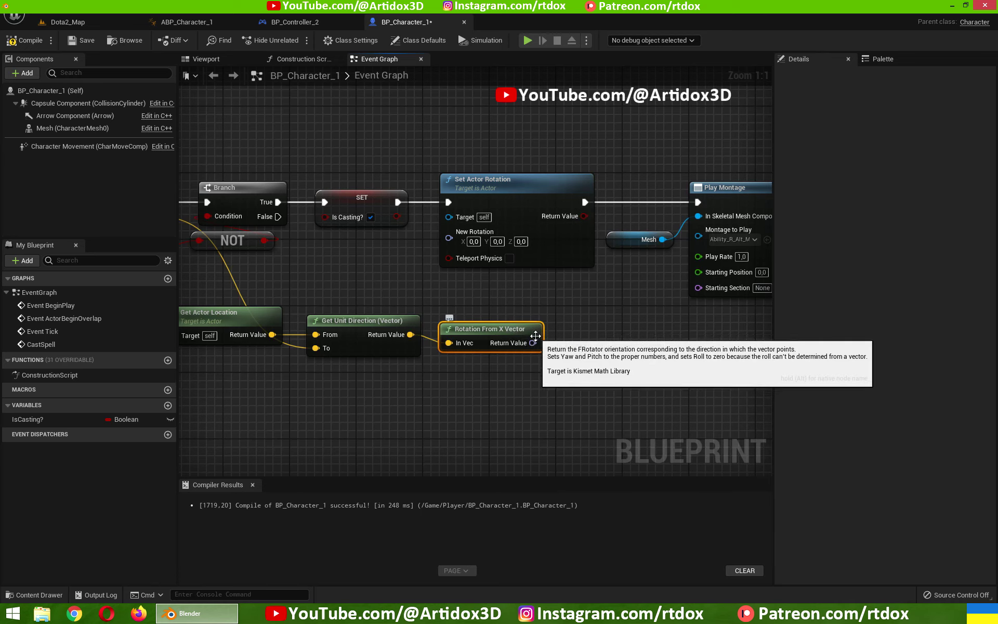
key(Delete)
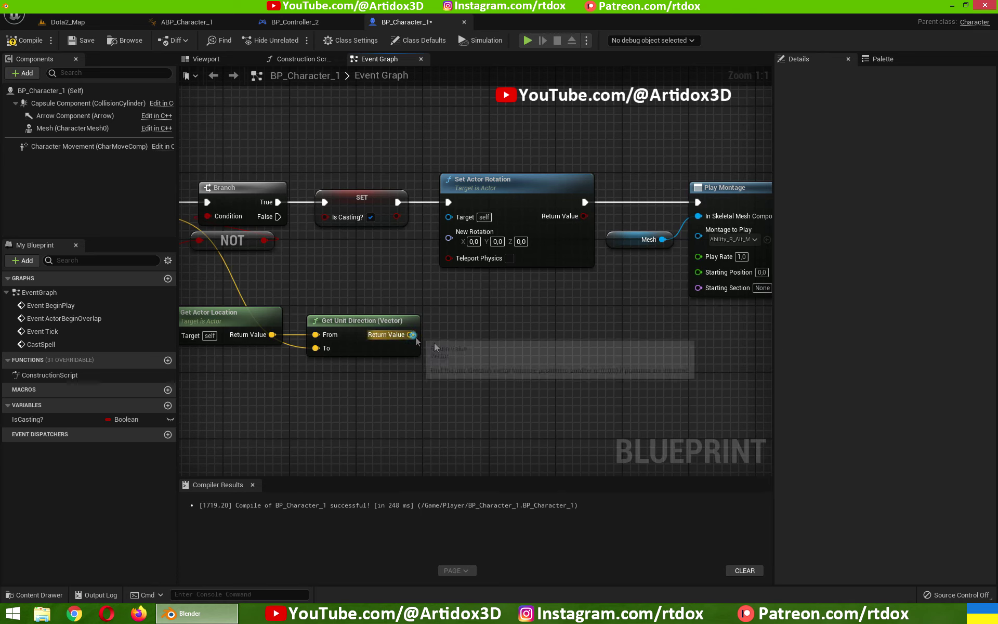
drag(410, 334, 457, 347)
text(norma)
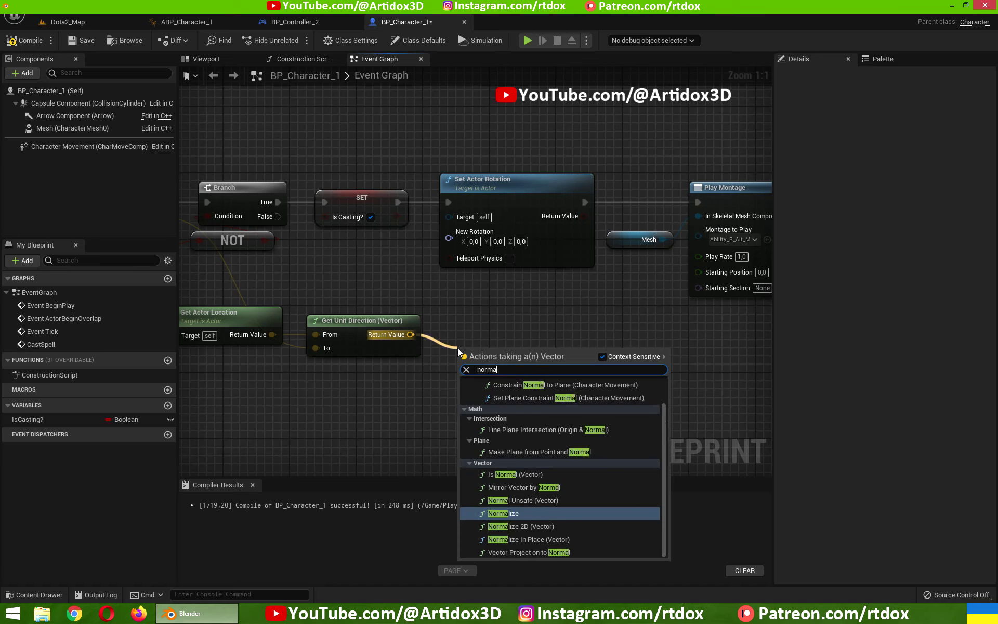
click(515, 526)
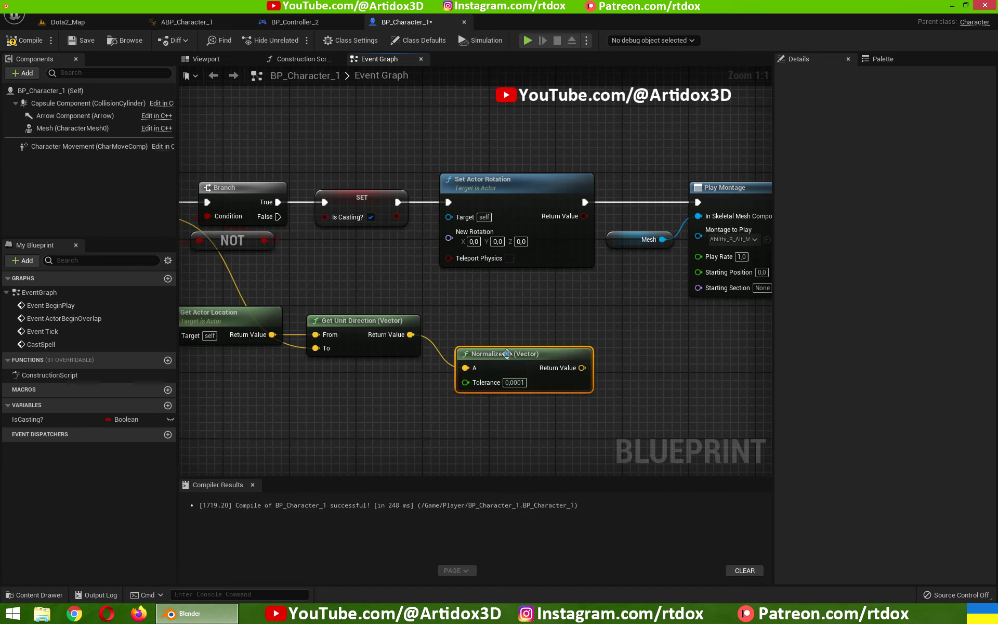
drag(495, 333, 487, 333)
- Add Rotation From X Vector after Normalize 2D and feed it into Set Actor Rotation's New Rotation
drag(565, 343, 609, 353)
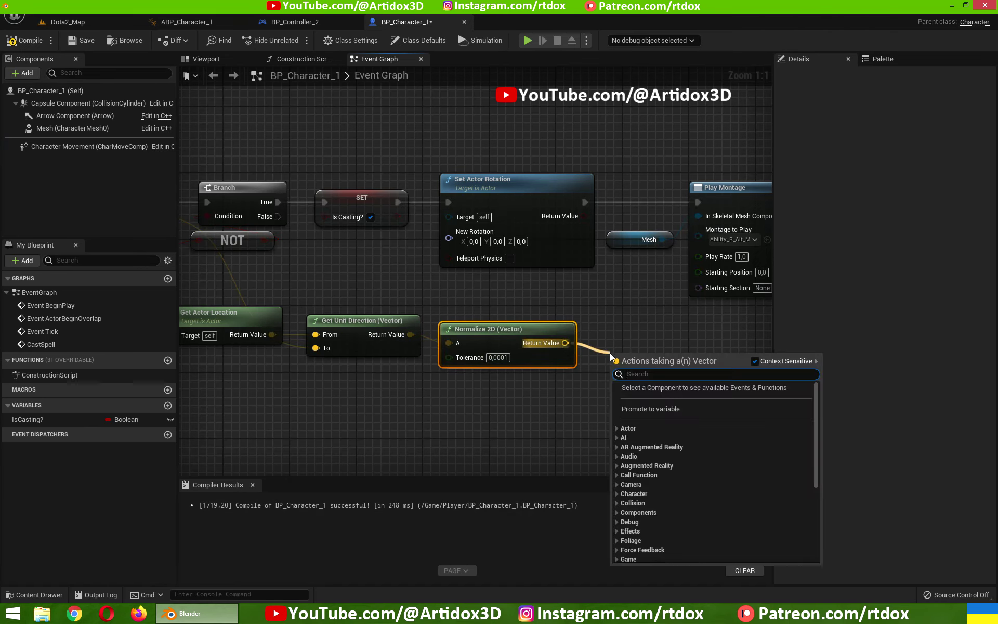
text(rota)
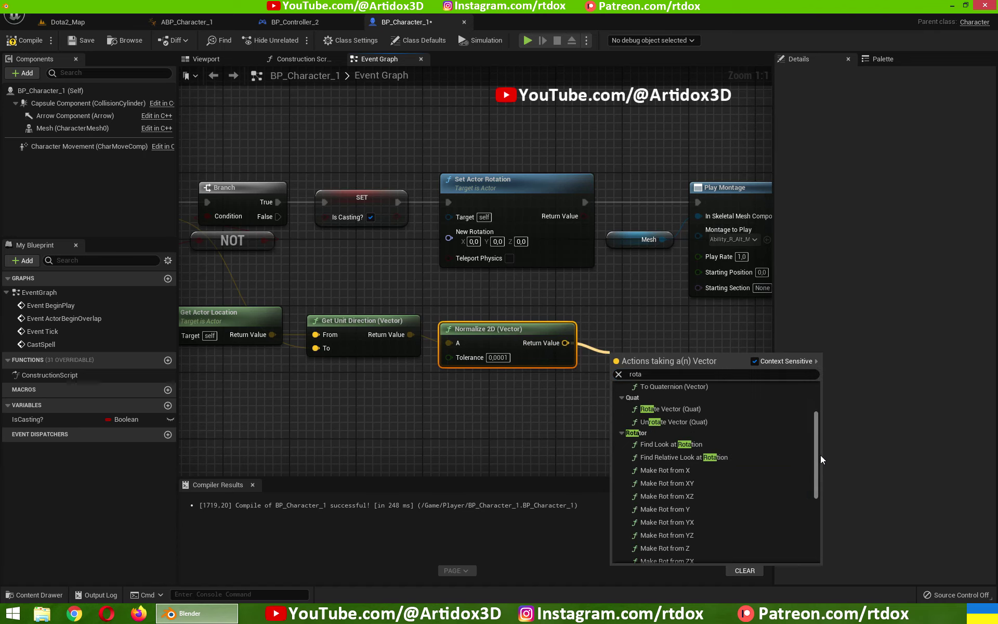
scroll(821, 455, up, 3)
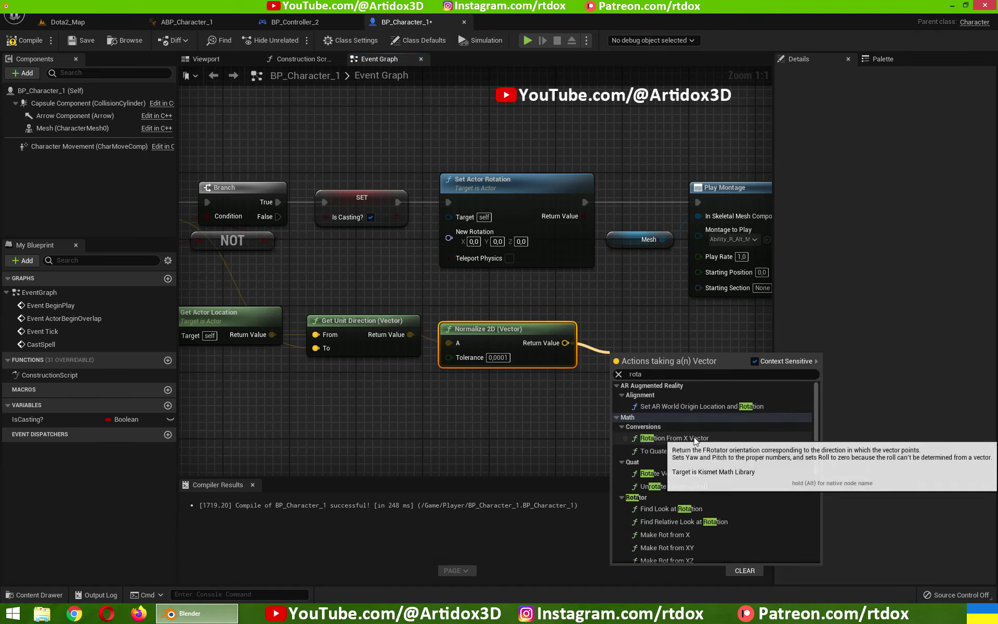
click(662, 381)
drag(707, 376, 450, 232)
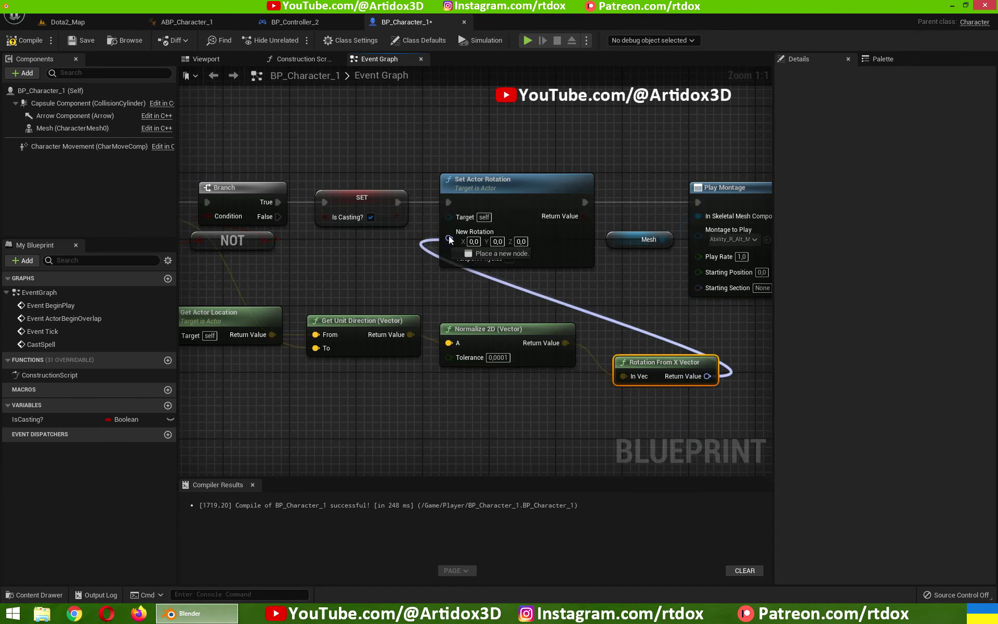
right_drag(529, 295, 557, 301)
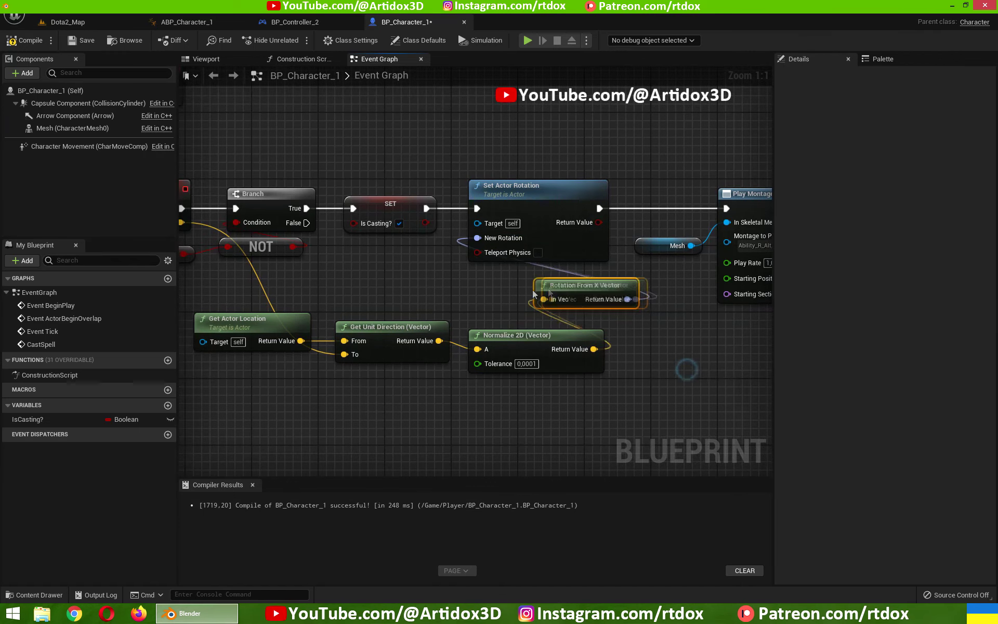
drag(694, 380, 527, 314)
right_drag(454, 286, 518, 297)
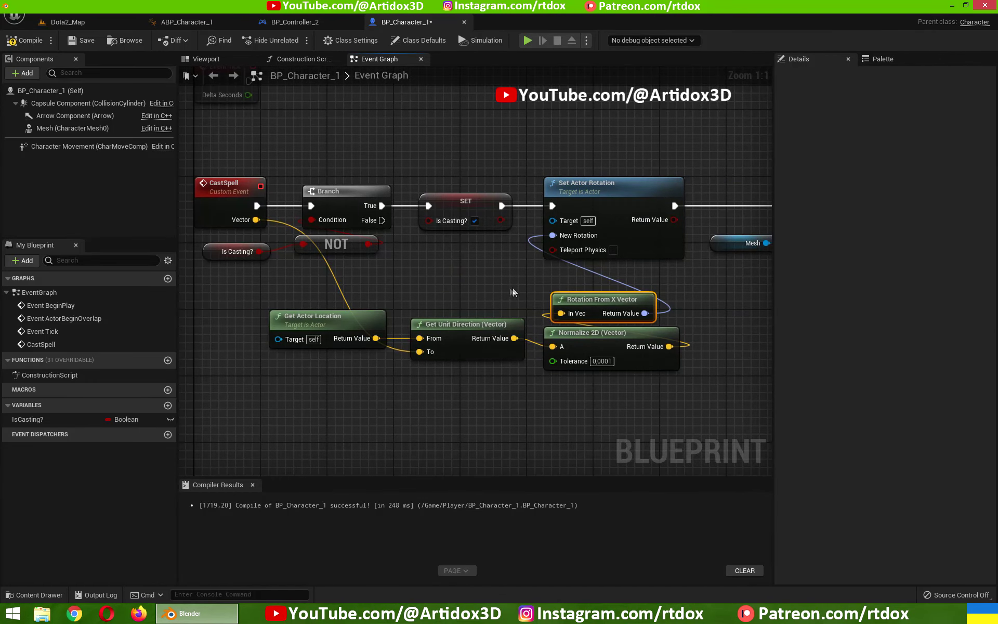
- Play Dota2_Map, right-click three floor spots to move the character, then stop with Esc
click(63, 23)
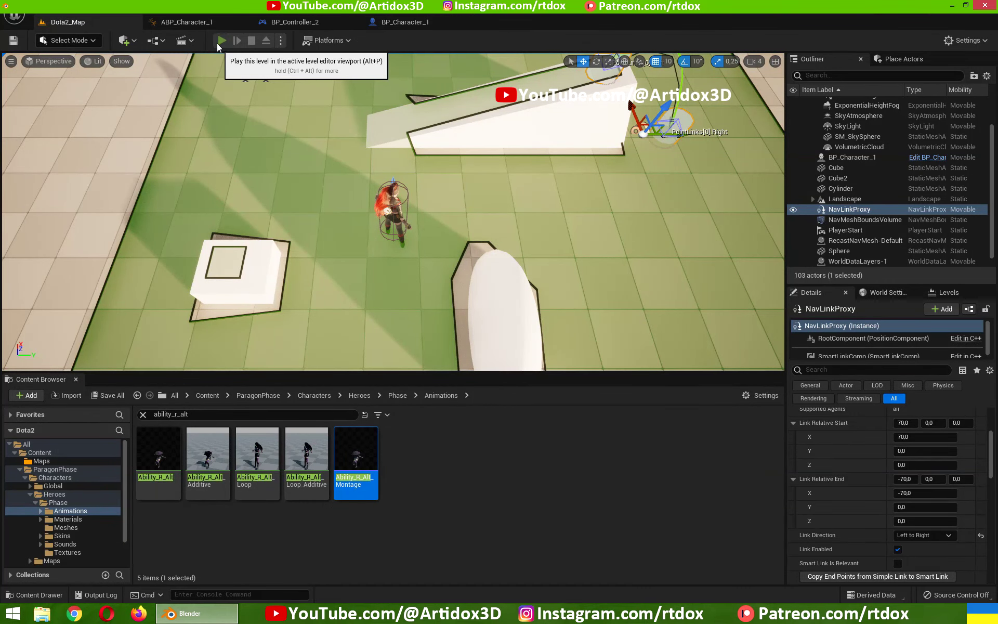
click(217, 45)
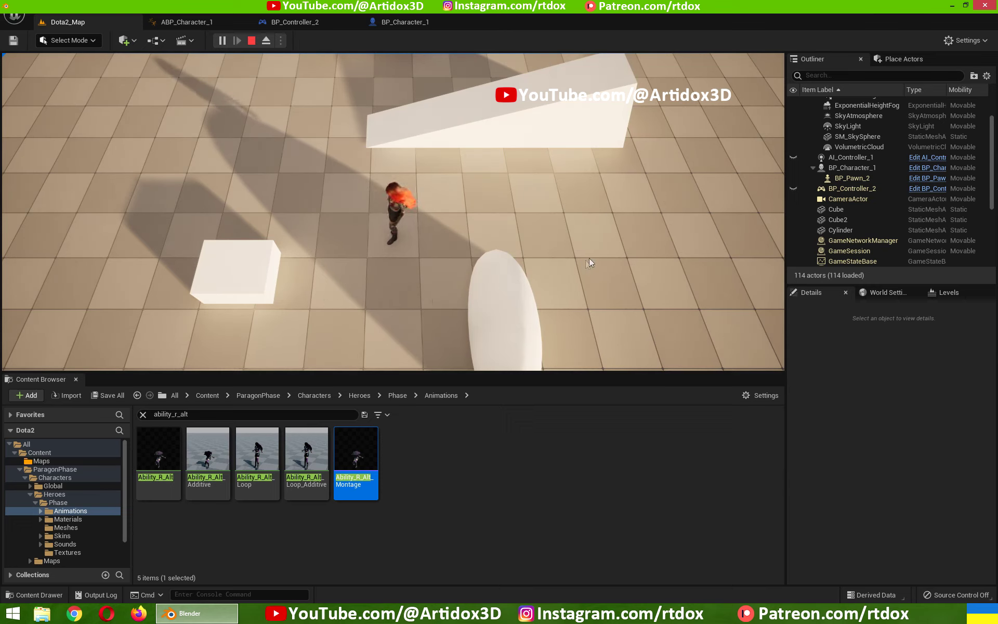
right_click(263, 280)
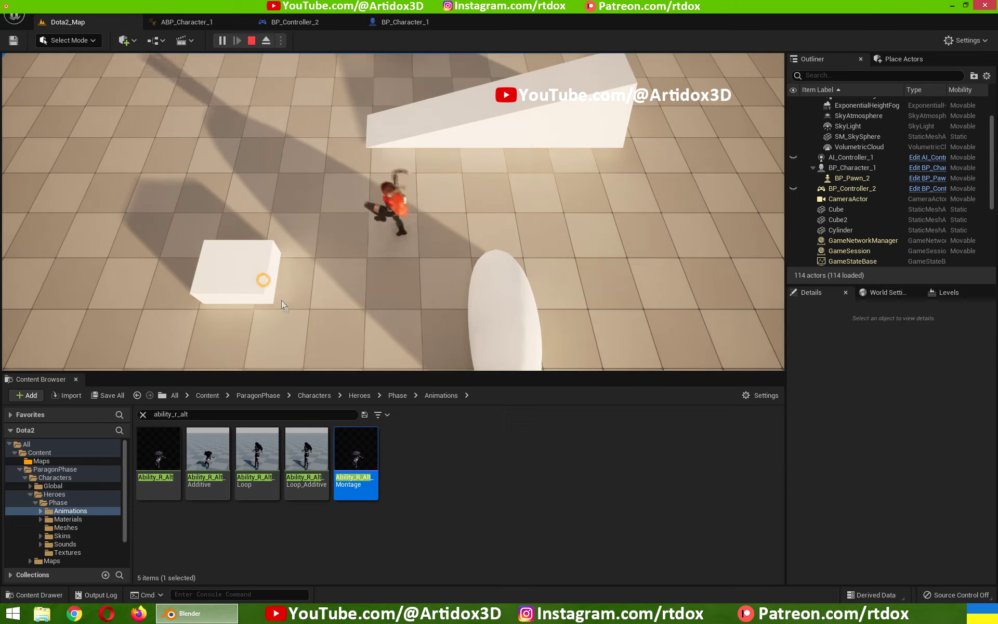
right_click(573, 178)
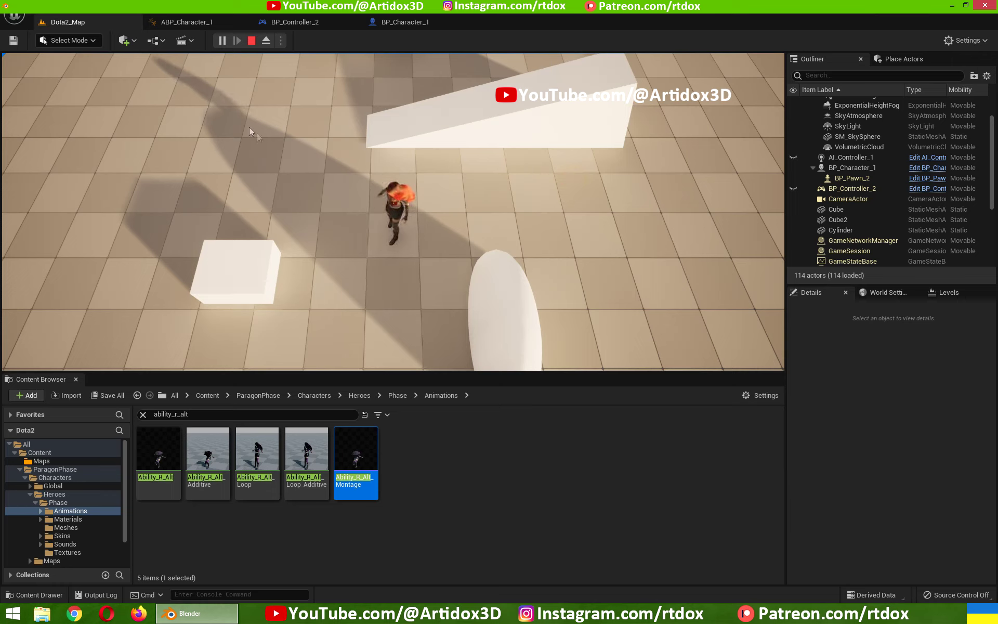
right_click(545, 189)
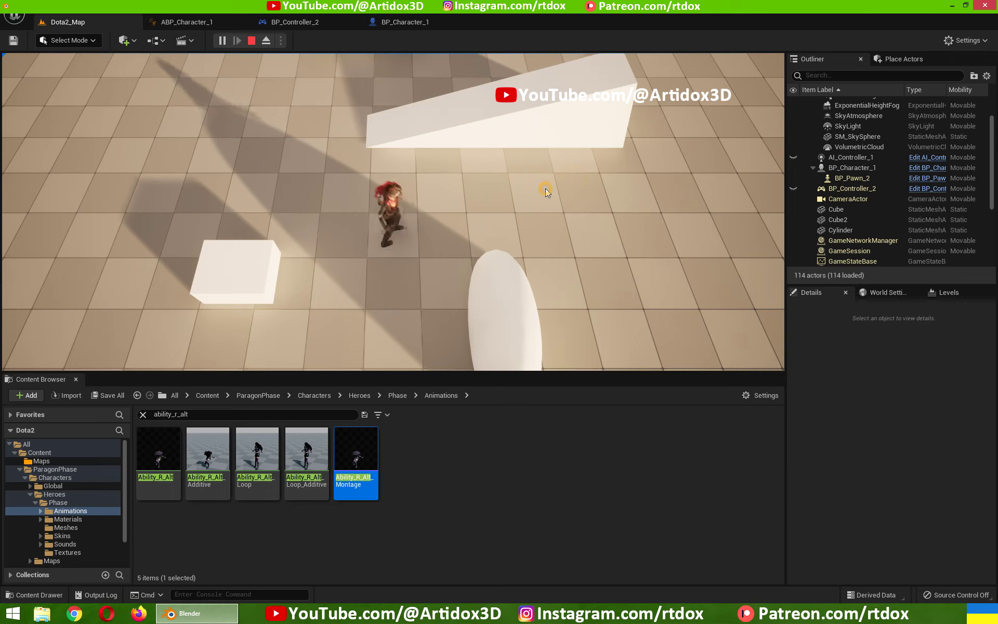
key(Escape)
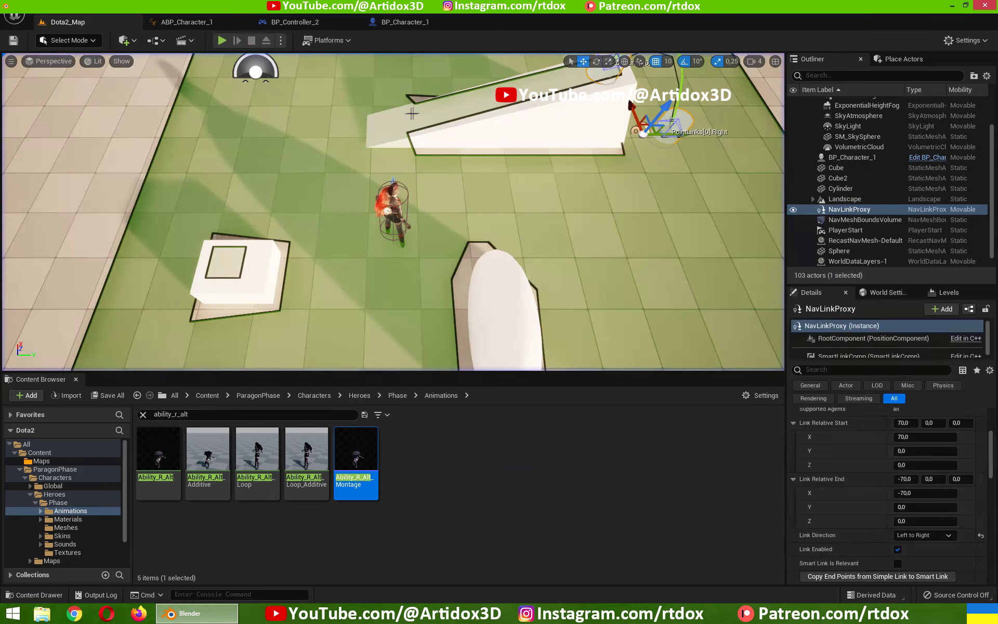
- In the Content Browser, open the VFX folder and clear the ability_r_alt search filter
click(405, 23)
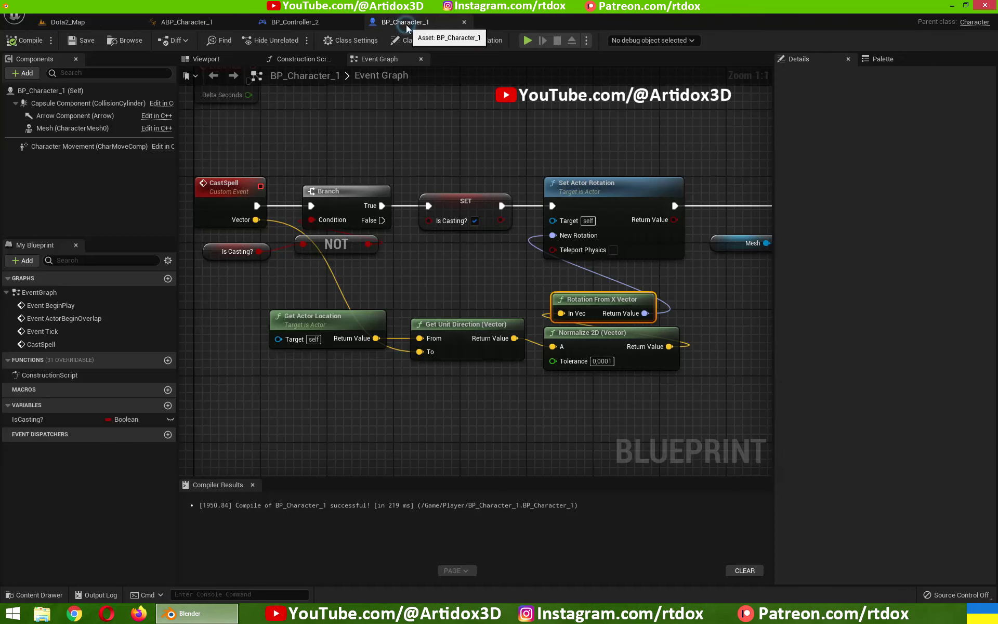
click(136, 22)
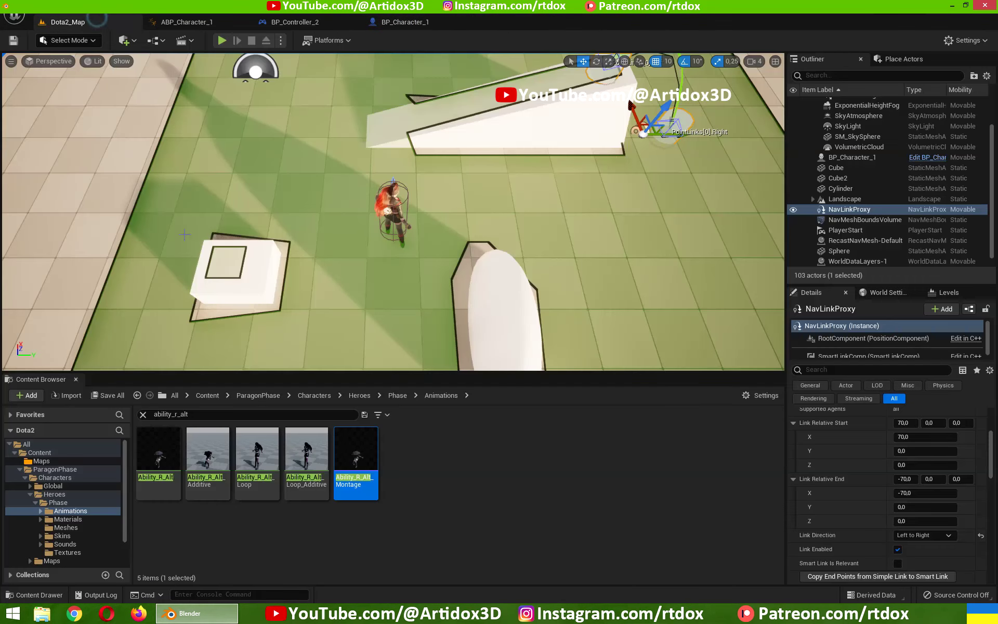
click(20, 469)
click(41, 486)
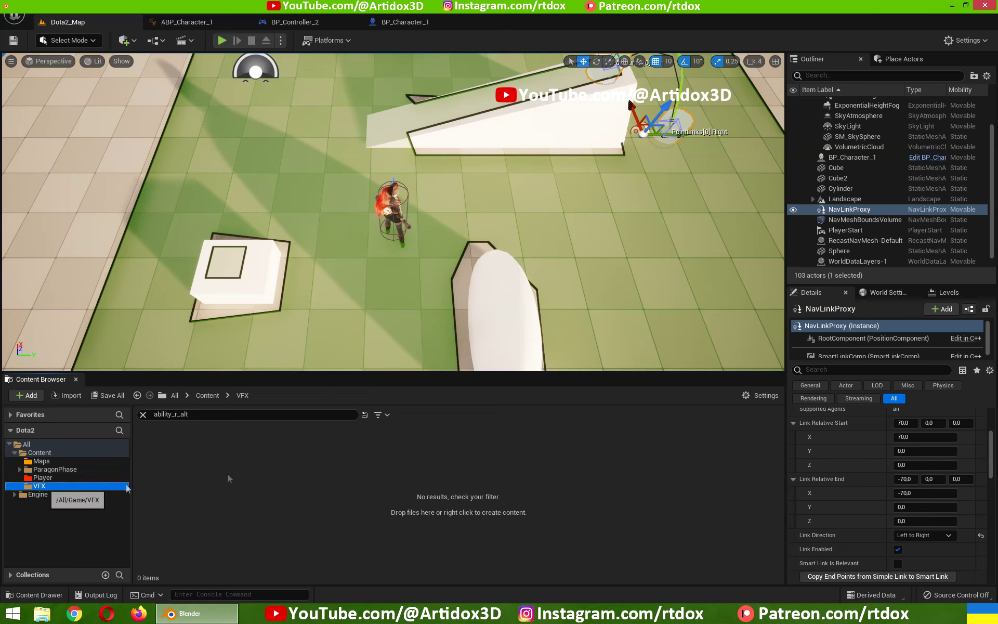
click(143, 415)
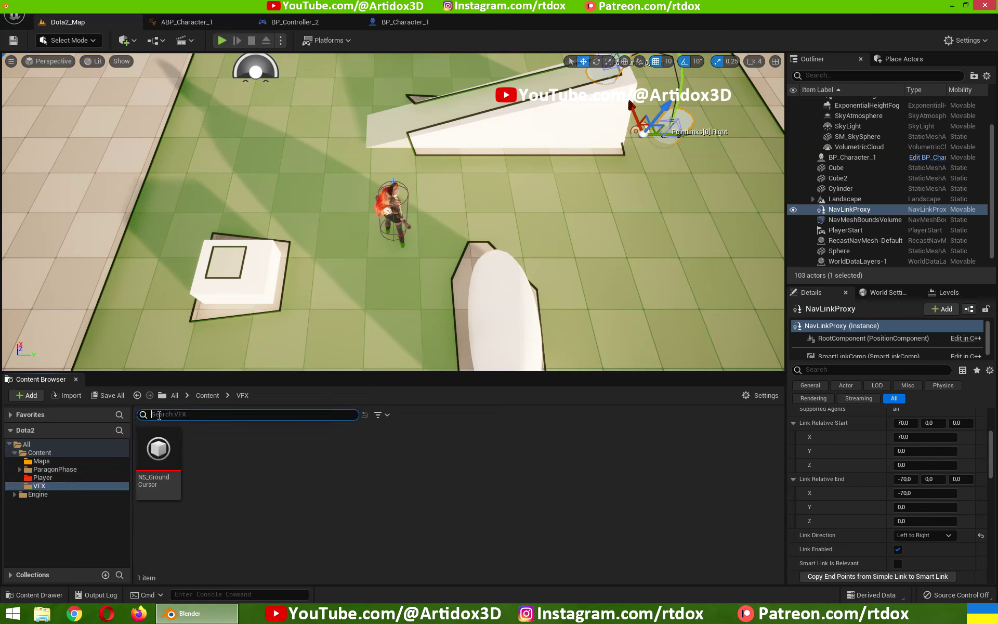
- Duplicate NS_GroundCursor and rename the copy NS_SpellTarget
click(162, 454)
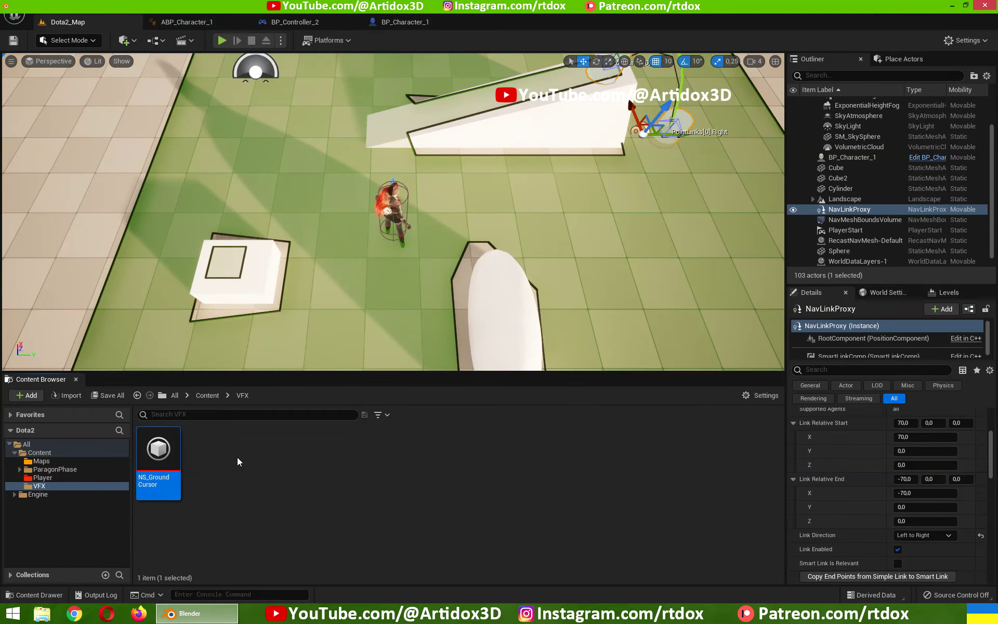
key(ctrl+v)
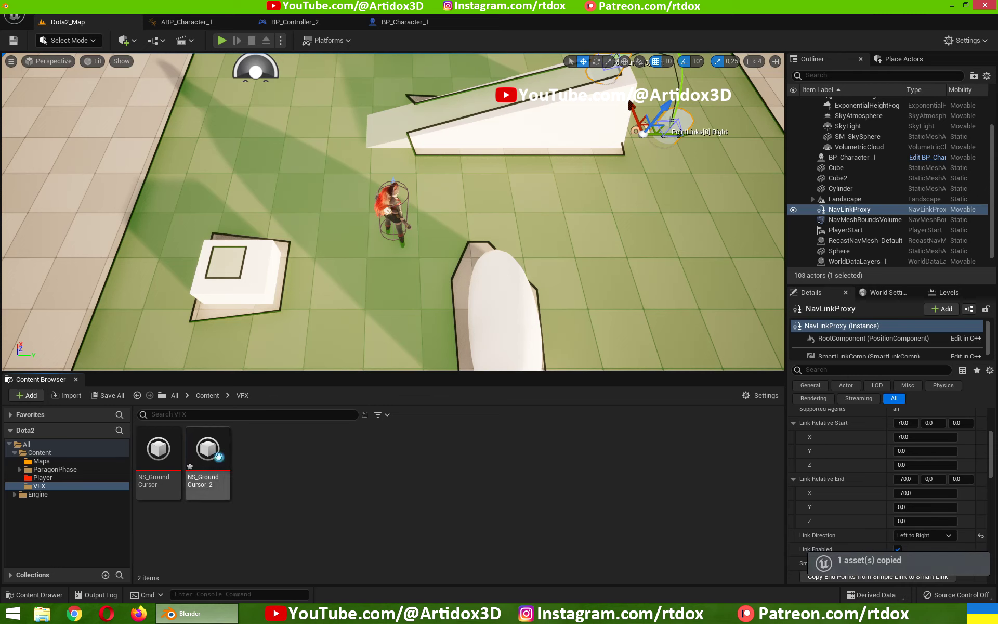
click(217, 456)
key(F2)
text(NS_SpellTarget)
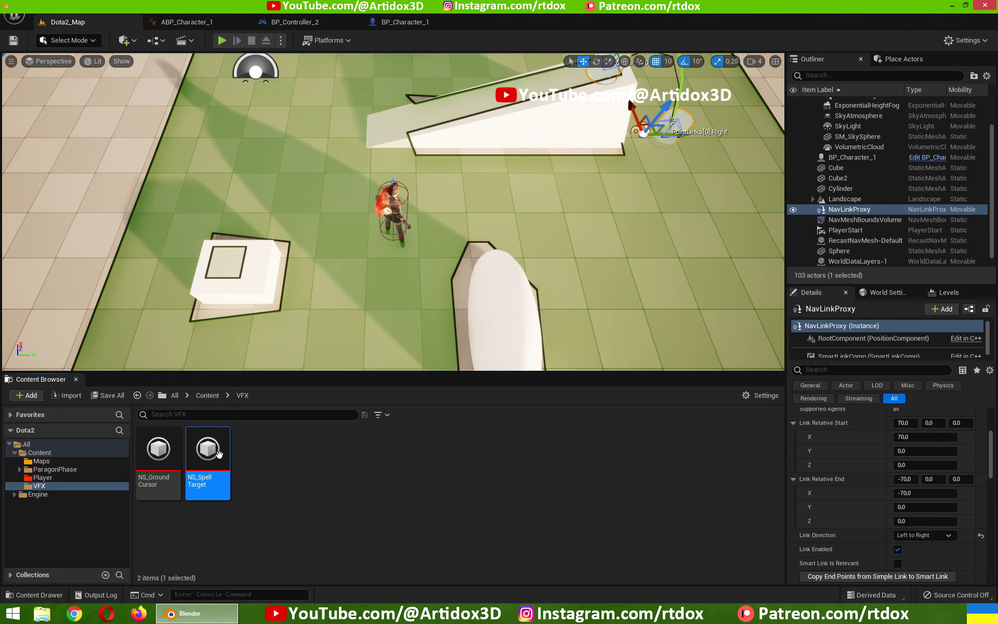
- Change NS_SpellTarget's Initialize Particle colour from green to red, then close the editor
double_click(218, 454)
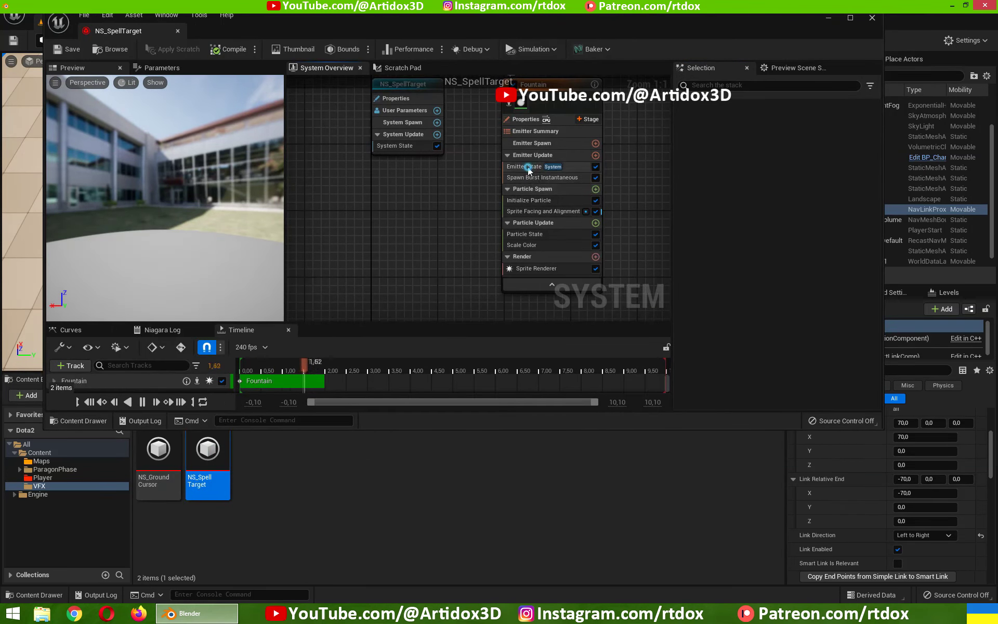
click(528, 167)
click(534, 201)
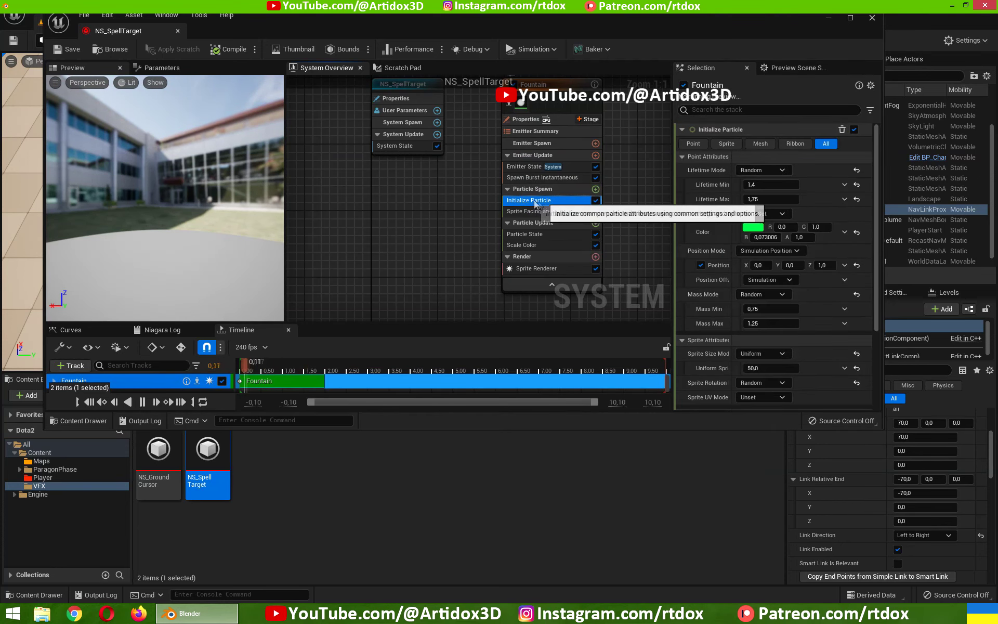
click(753, 226)
drag(824, 318, 877, 324)
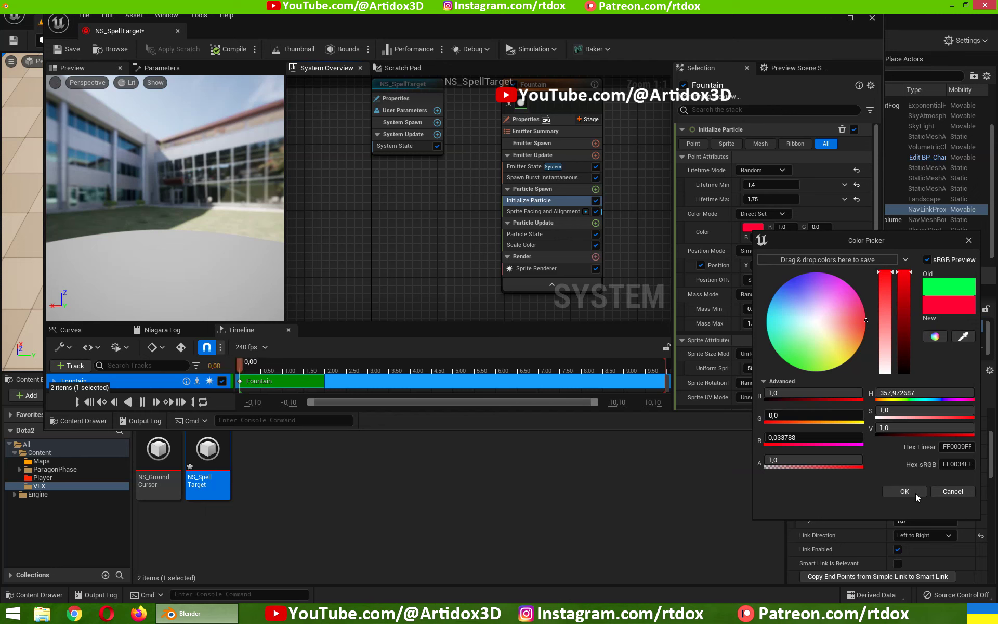
click(915, 494)
drag(167, 234, 166, 172)
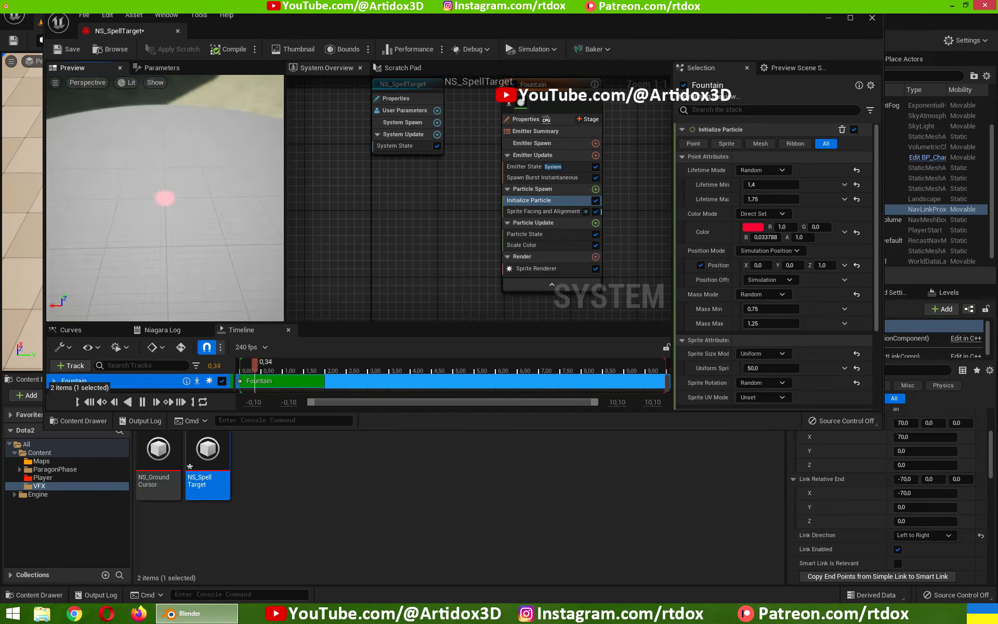
drag(222, 228, 223, 220)
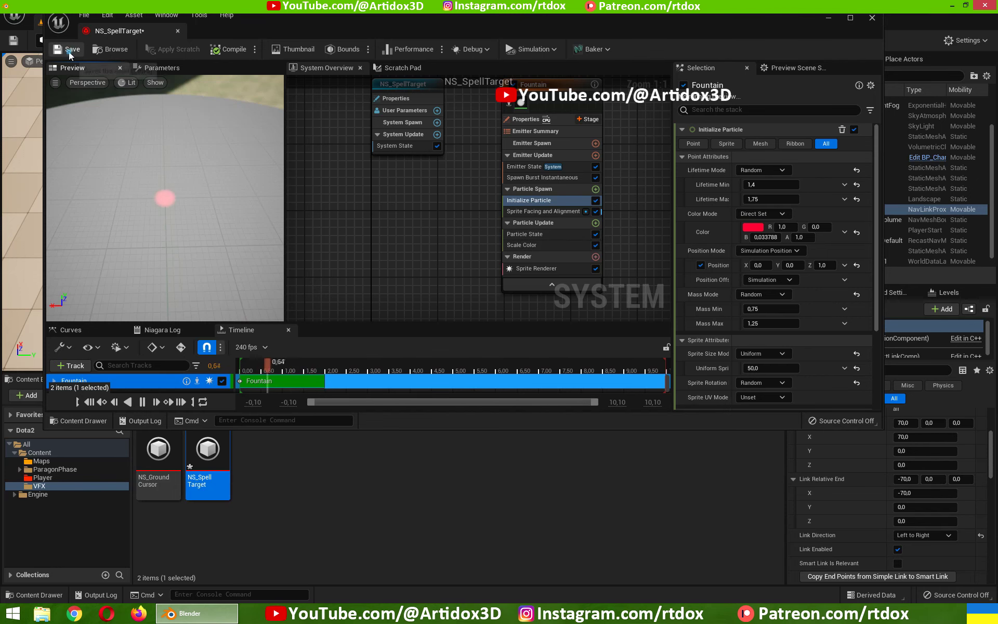
click(178, 31)
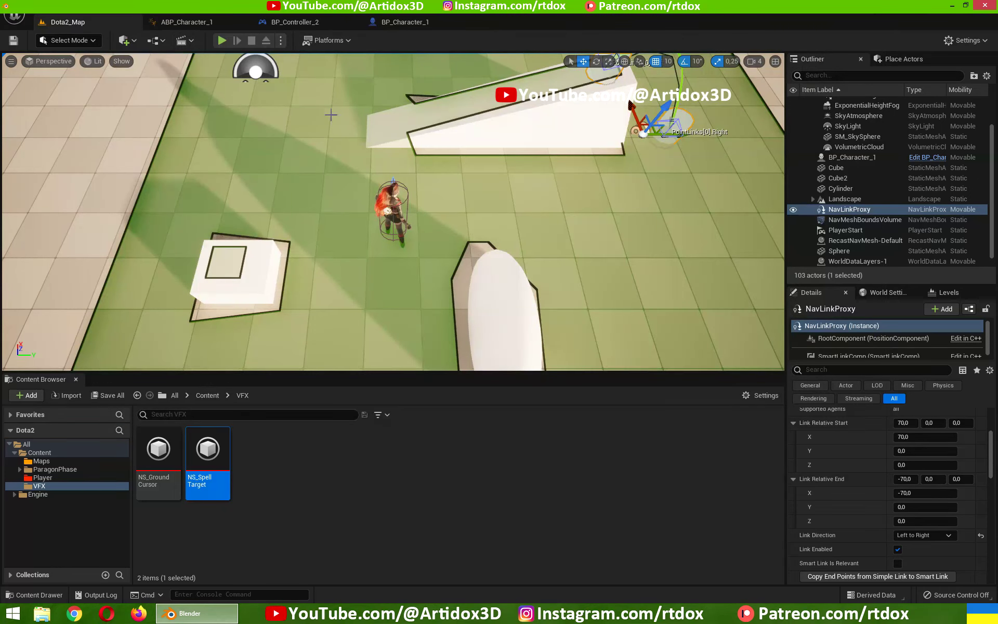
- In BP_Controller_2, shift Cast Spell and Follow Character right to make room
click(402, 23)
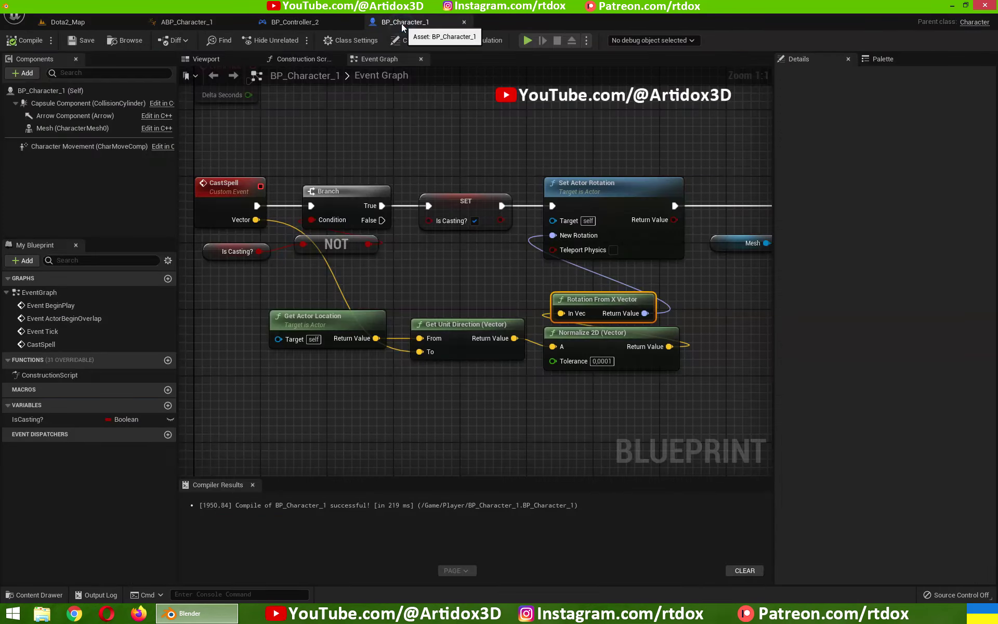
right_drag(589, 135, 518, 154)
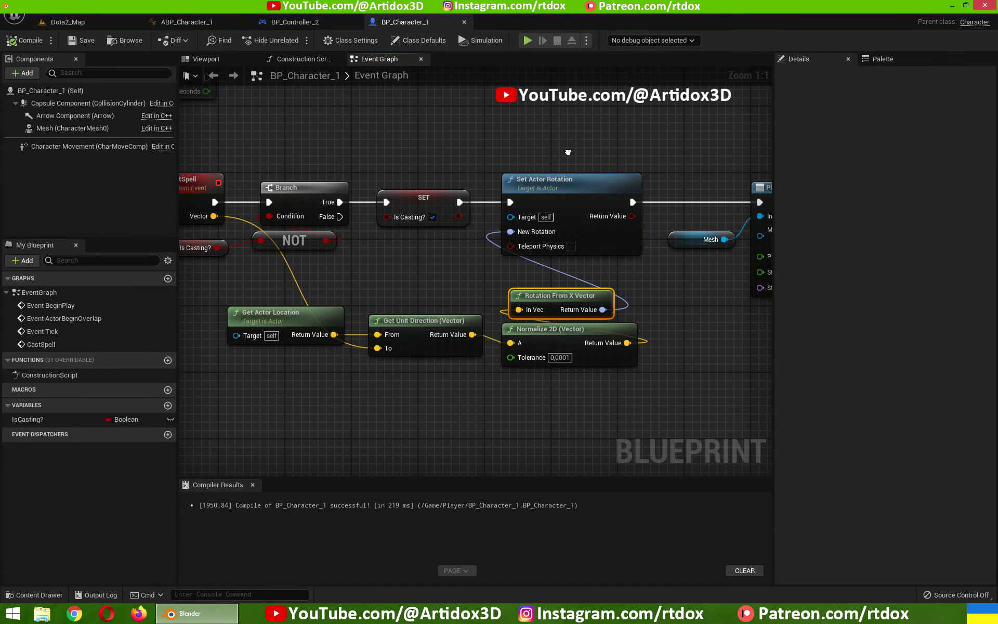
click(295, 24)
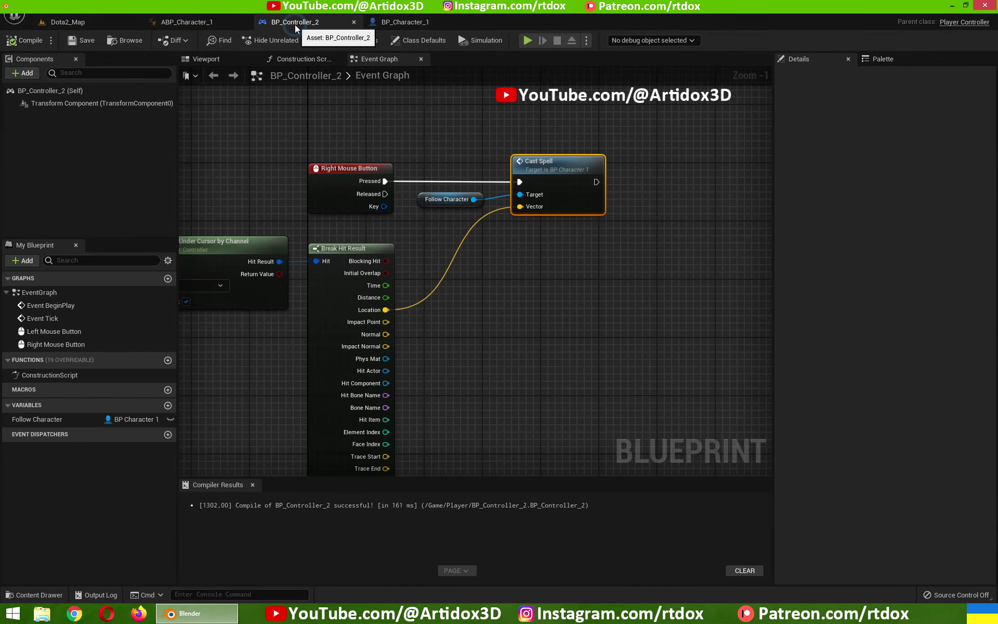
right_drag(577, 233, 459, 224)
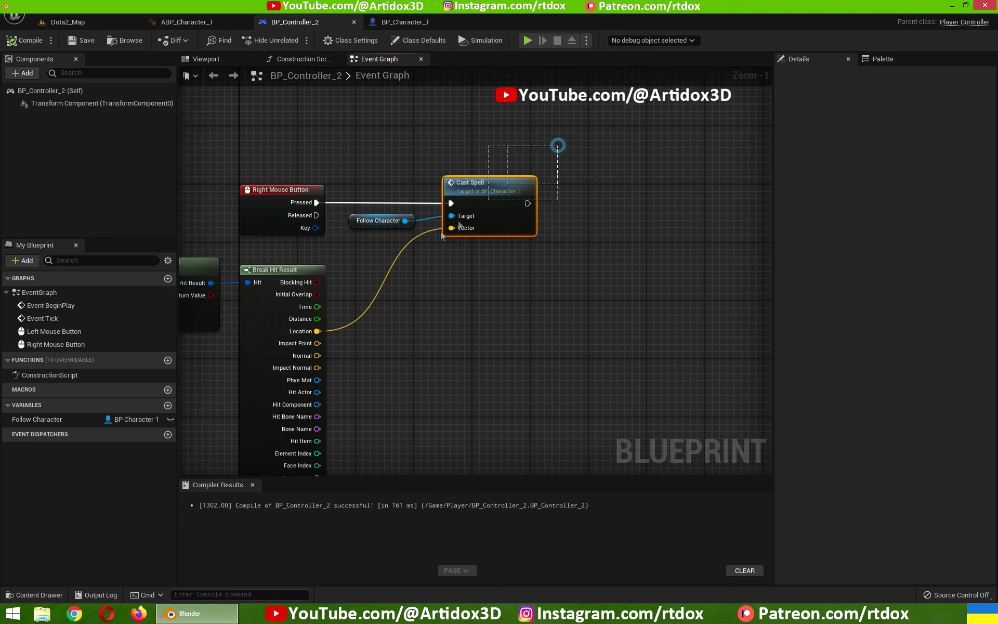
drag(357, 267, 360, 267)
drag(522, 203, 660, 203)
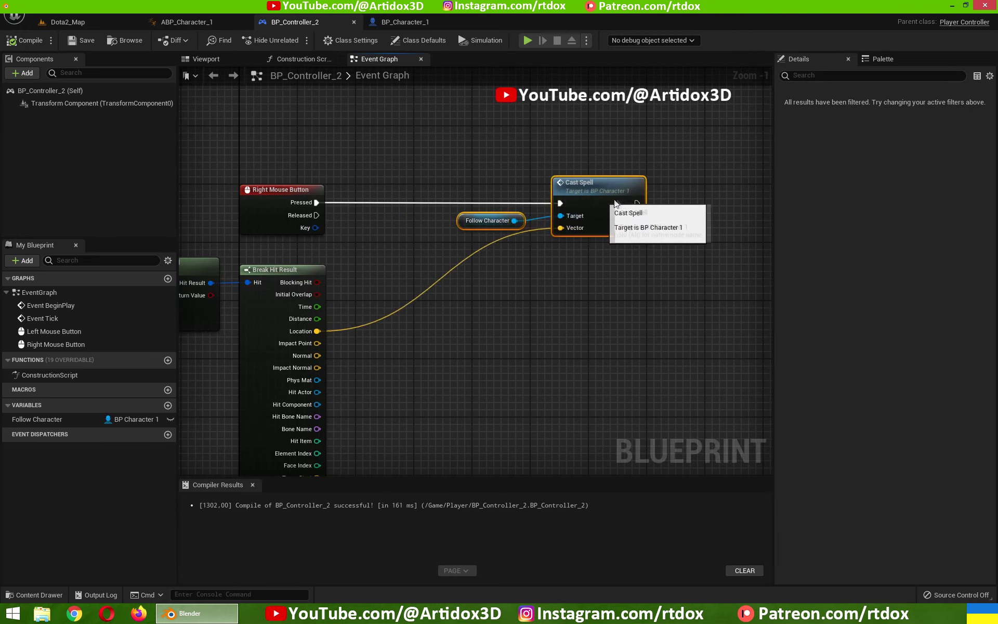
- Copy the Spawn System at Location node between Right Mouse Button Pressed and Cast Spell
right_drag(435, 225, 493, 335)
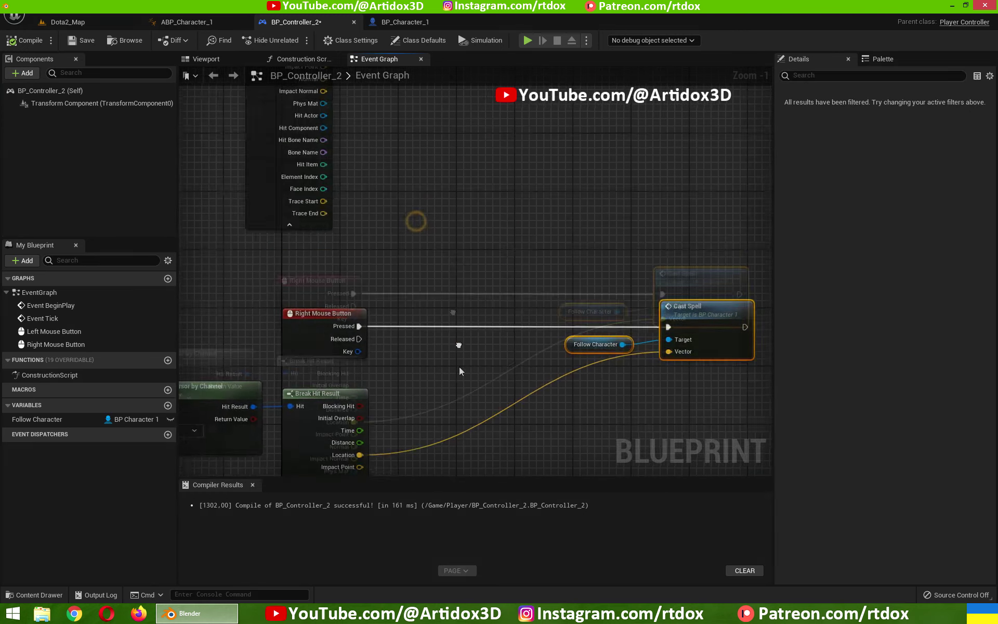
click(457, 141)
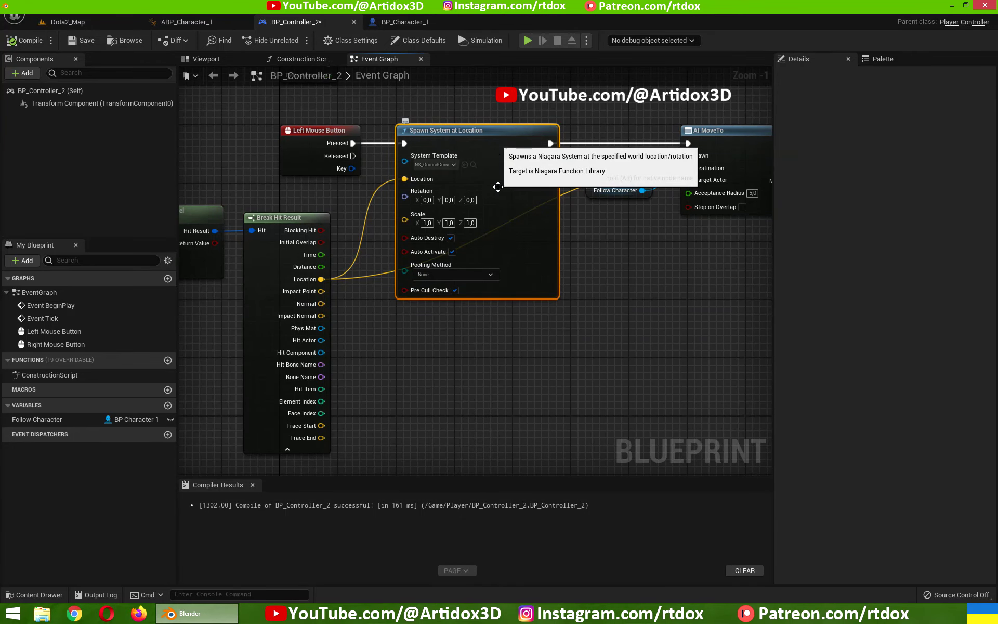
right_drag(497, 143, 421, 174)
key(ctrl+v)
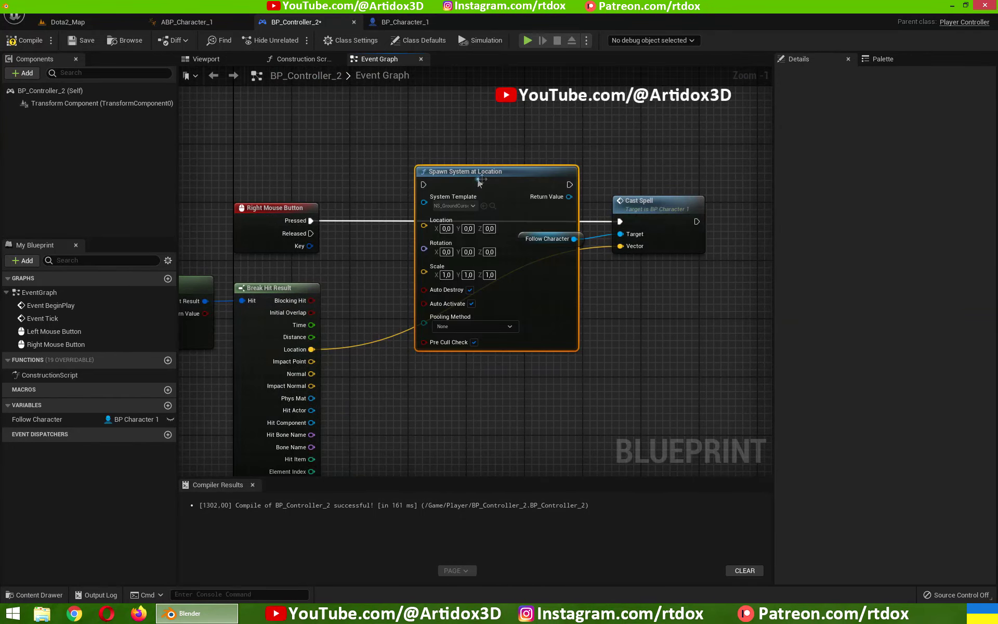
drag(477, 174, 410, 188)
mouse_move(311, 221)
mouse_down()
mouse_move(321, 225)
mouse_move(352, 199)
mouse_up()
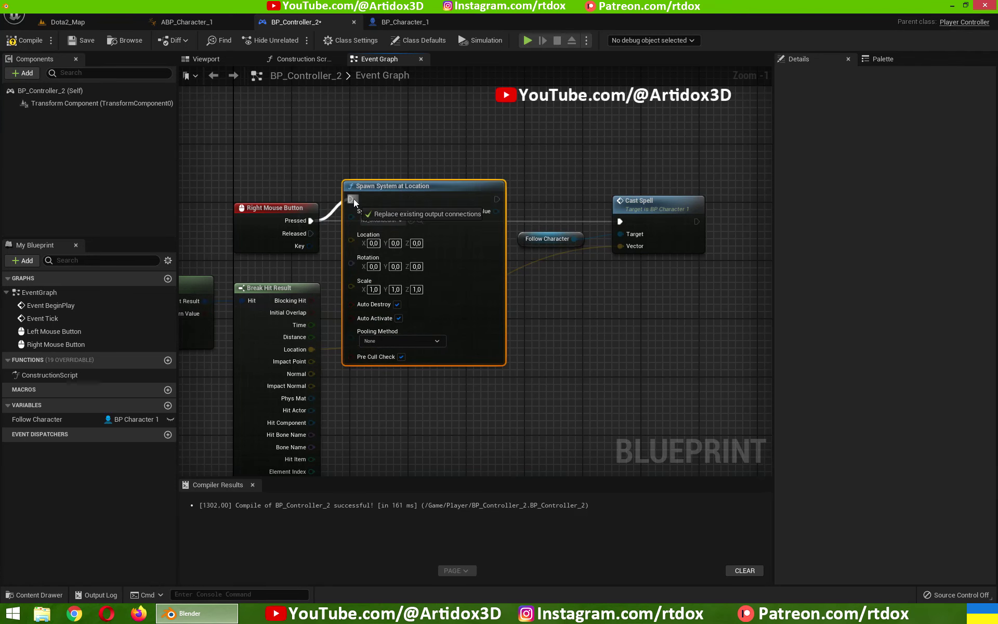
drag(496, 200, 621, 222)
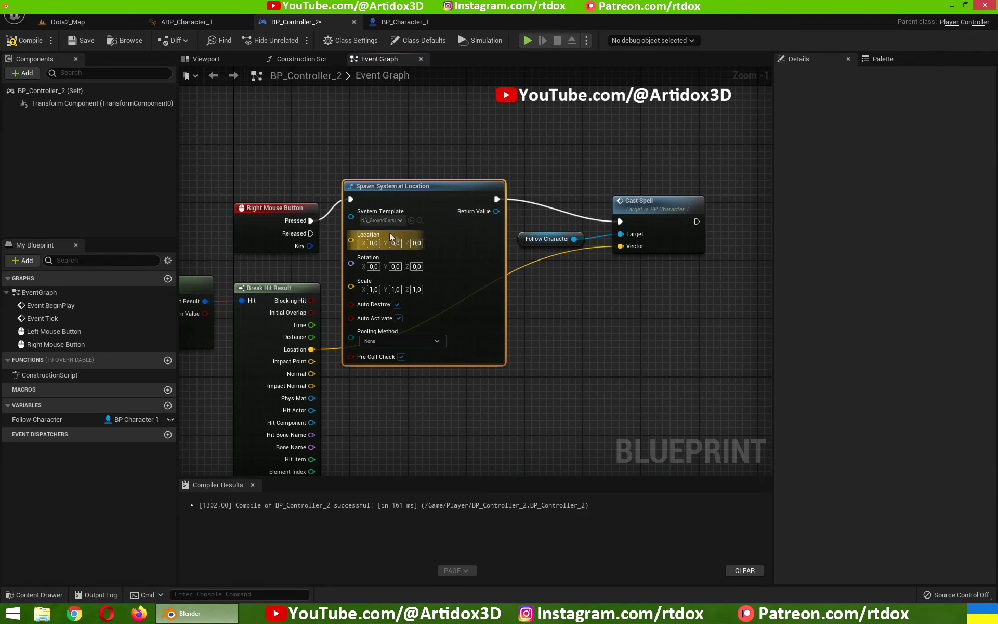
- Set the spawn template to NS_SpellTarget, feed in the hit location, and compile
click(382, 221)
click(415, 294)
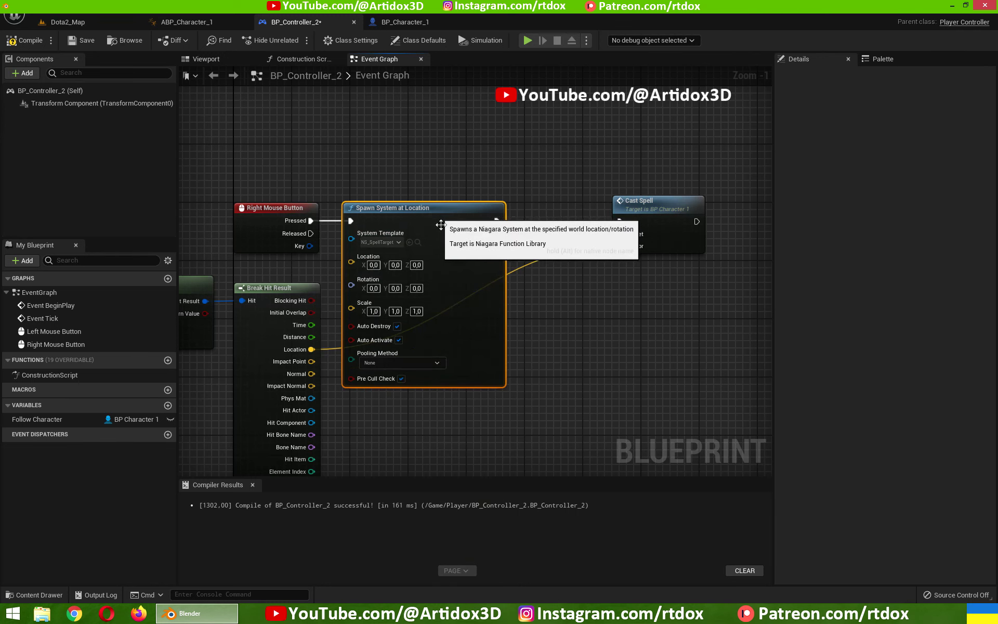
right_drag(391, 349, 479, 341)
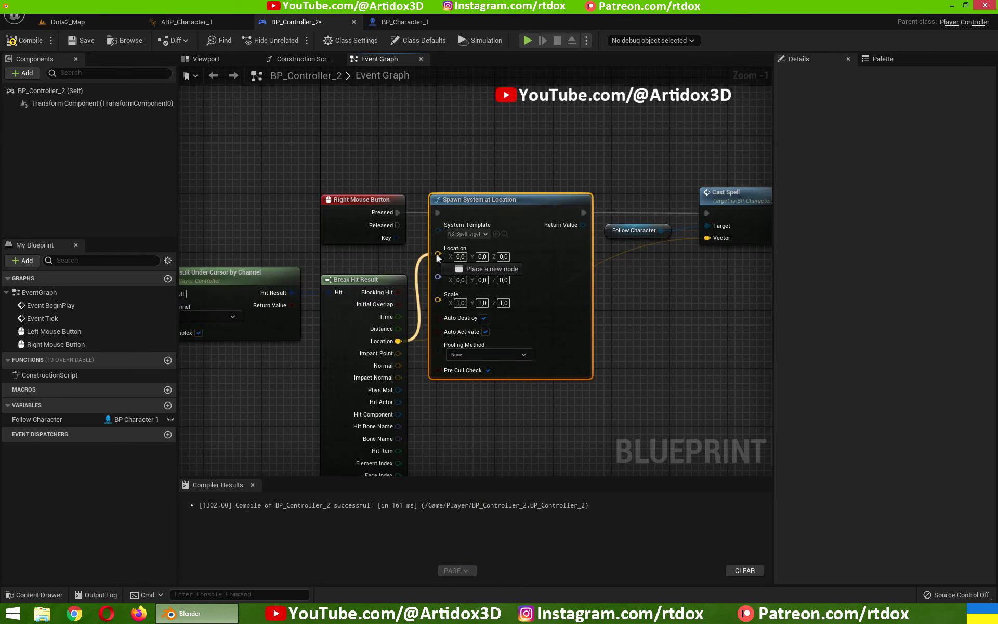
drag(399, 341, 438, 249)
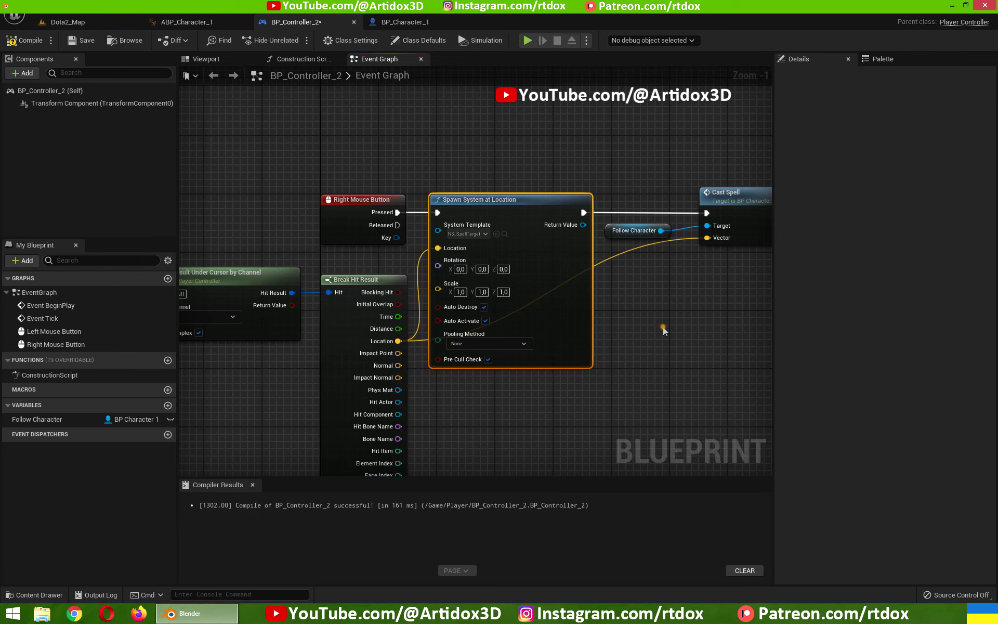
right_drag(663, 326, 594, 317)
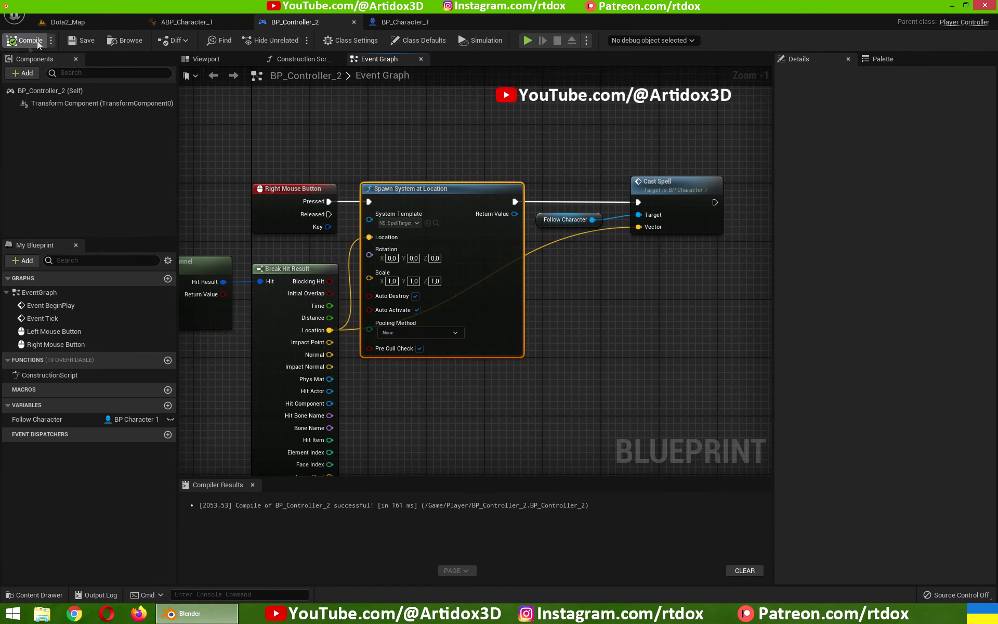
click(78, 23)
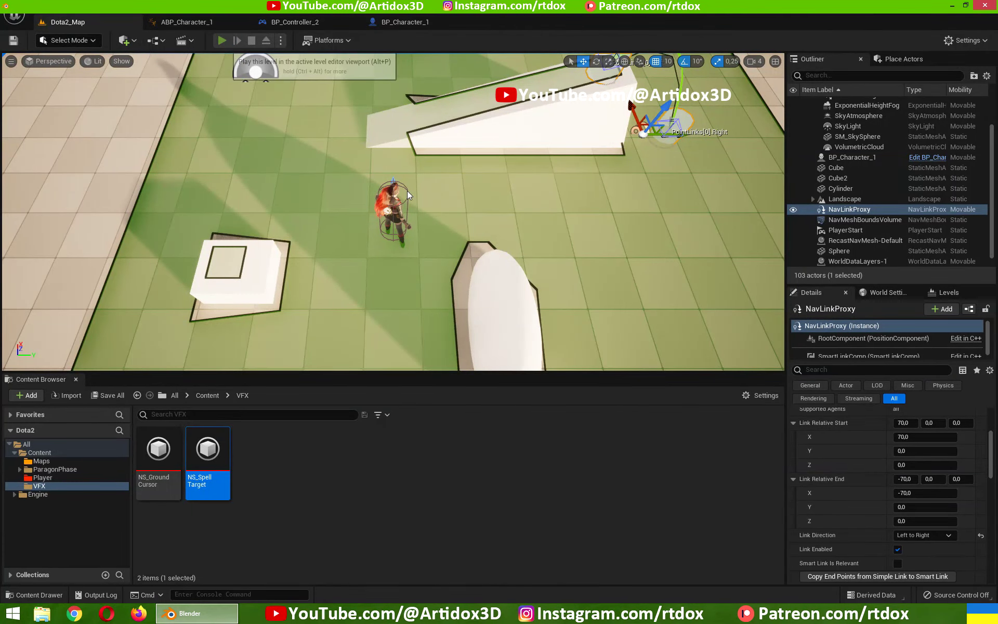
key(alt+p)
click(567, 186)
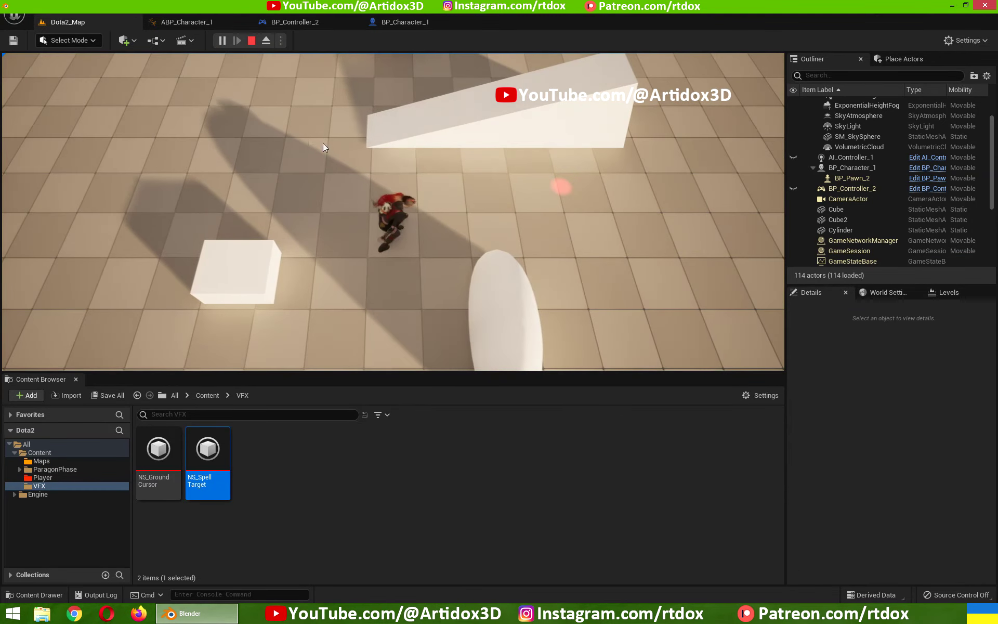
click(258, 138)
click(196, 224)
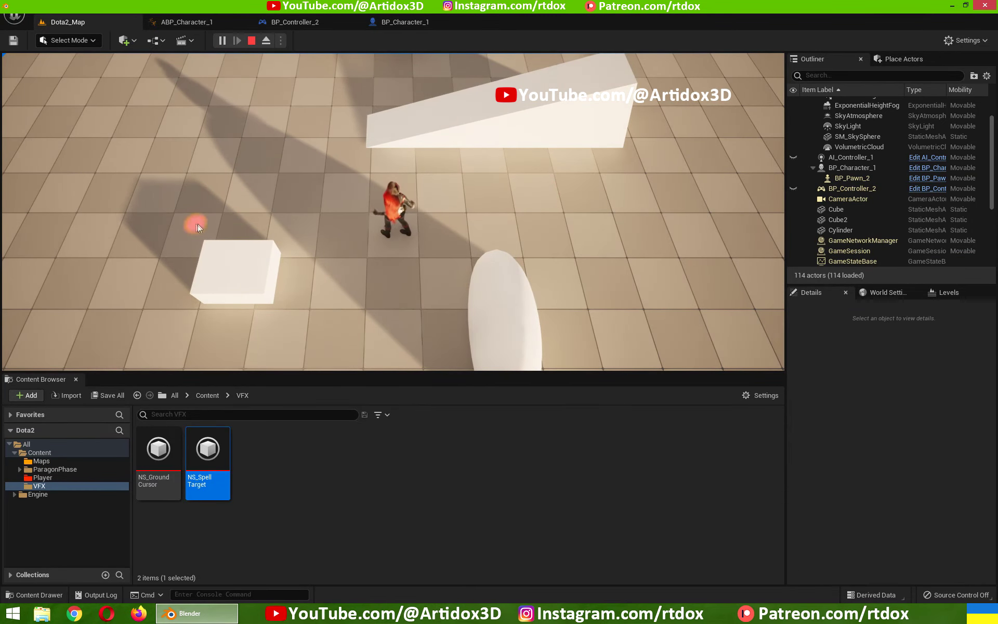
click(314, 318)
click(352, 325)
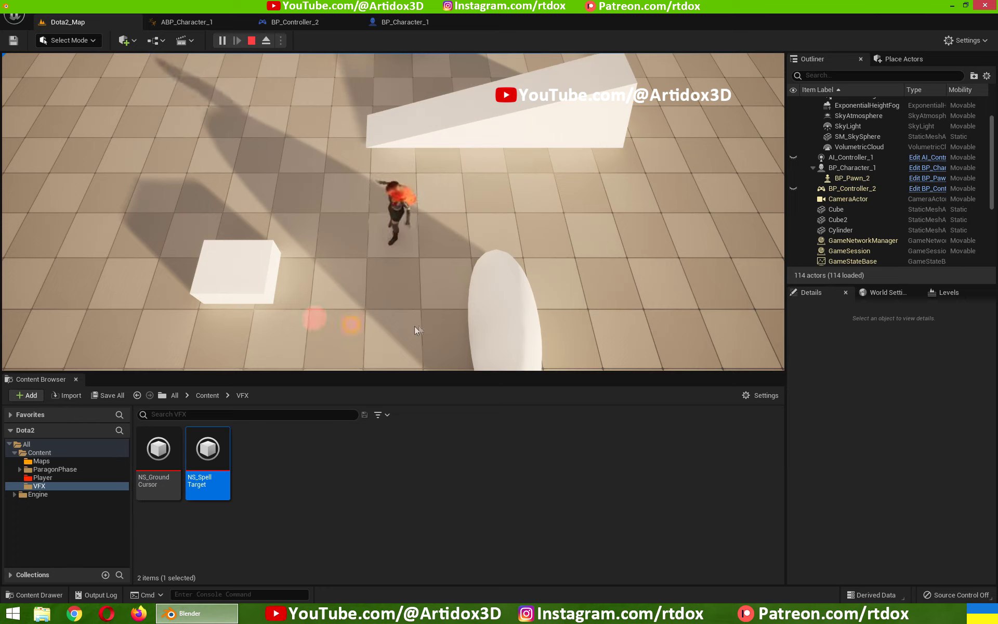
mouse_move(588, 226)
mouse_down()
mouse_move(269, 112)
mouse_move(566, 252)
mouse_move(225, 129)
mouse_up()
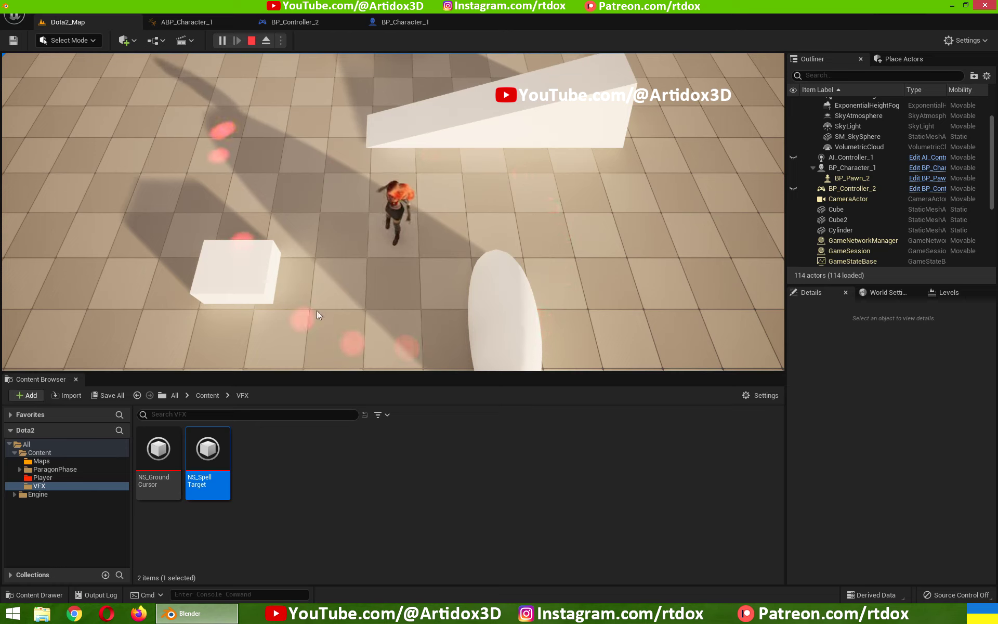
mouse_move(317, 310)
mouse_down()
mouse_move(525, 148)
mouse_move(202, 192)
mouse_up()
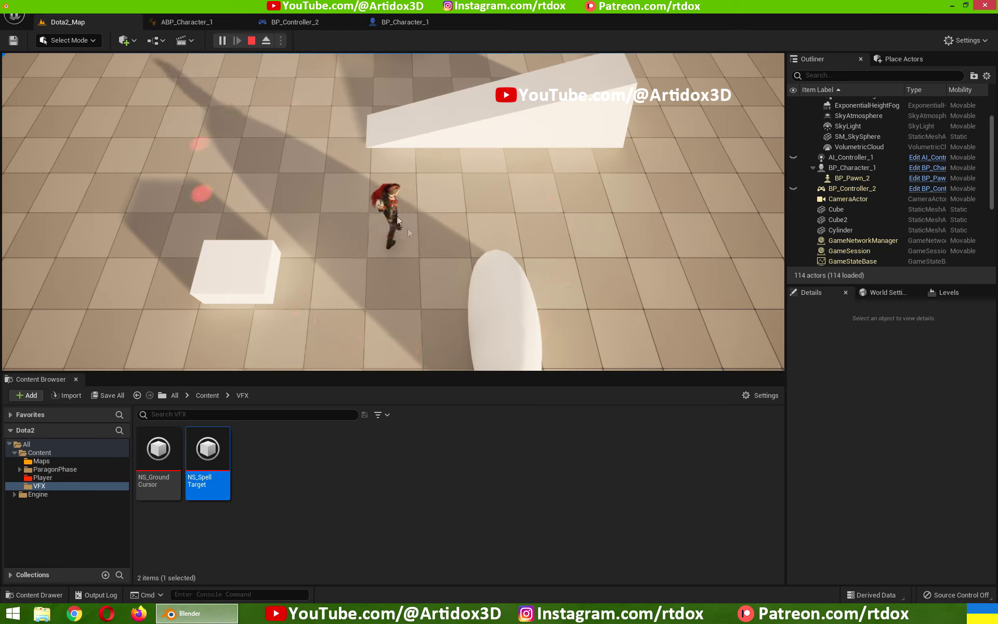
- Remove Spawn System at Location from BP_Controller_2, wire Pressed to Cast Spell, and compile
key(Escape)
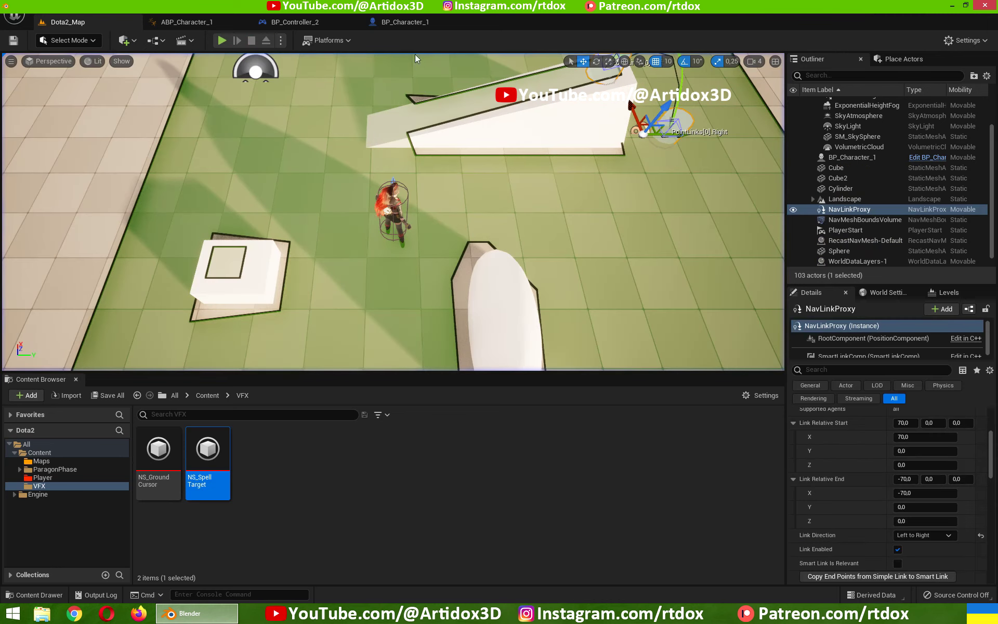
click(404, 22)
click(295, 22)
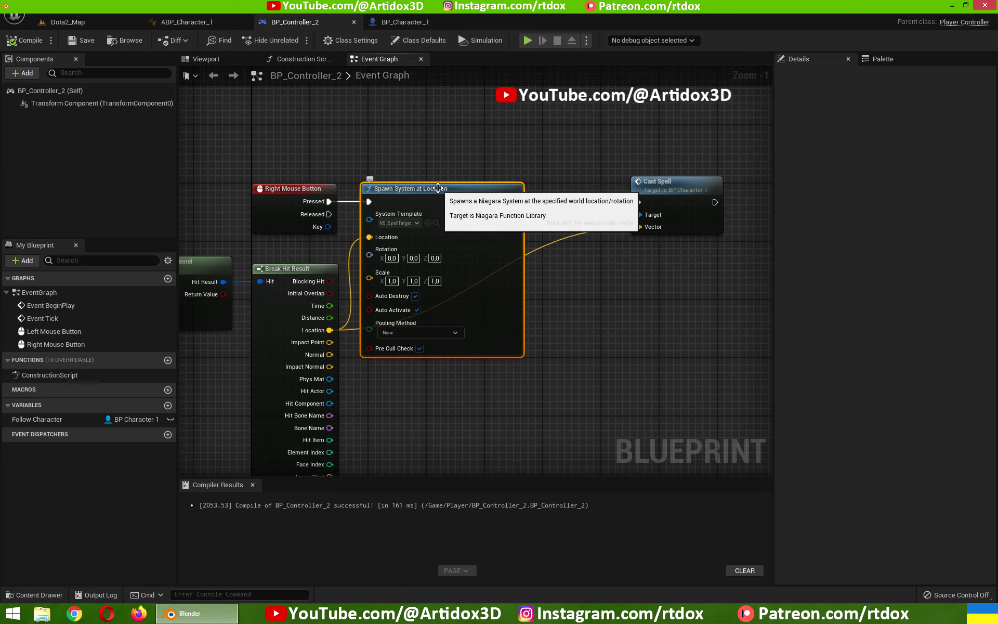
key(Delete)
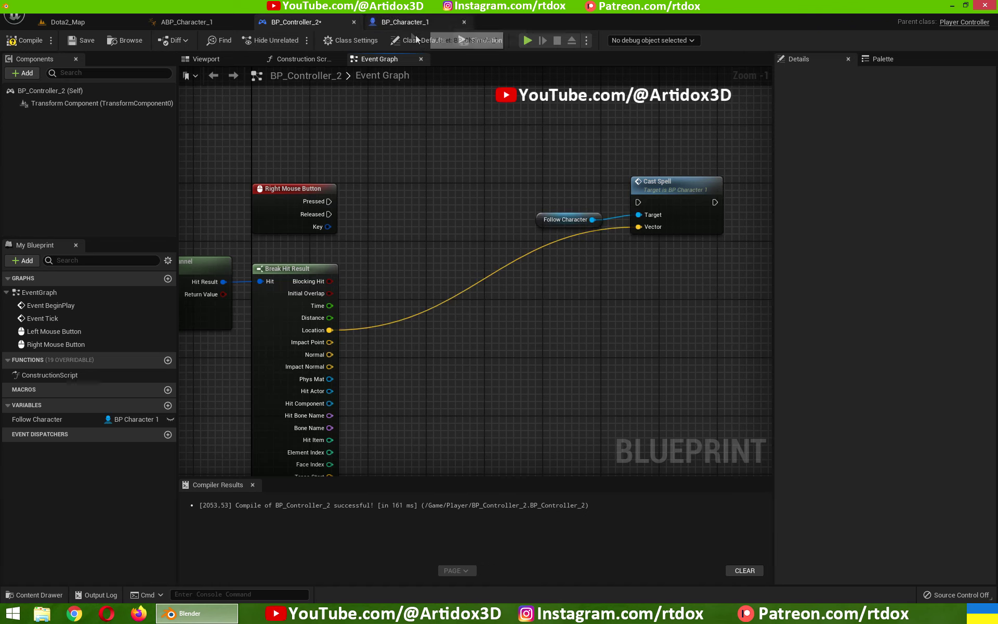
drag(336, 205, 638, 203)
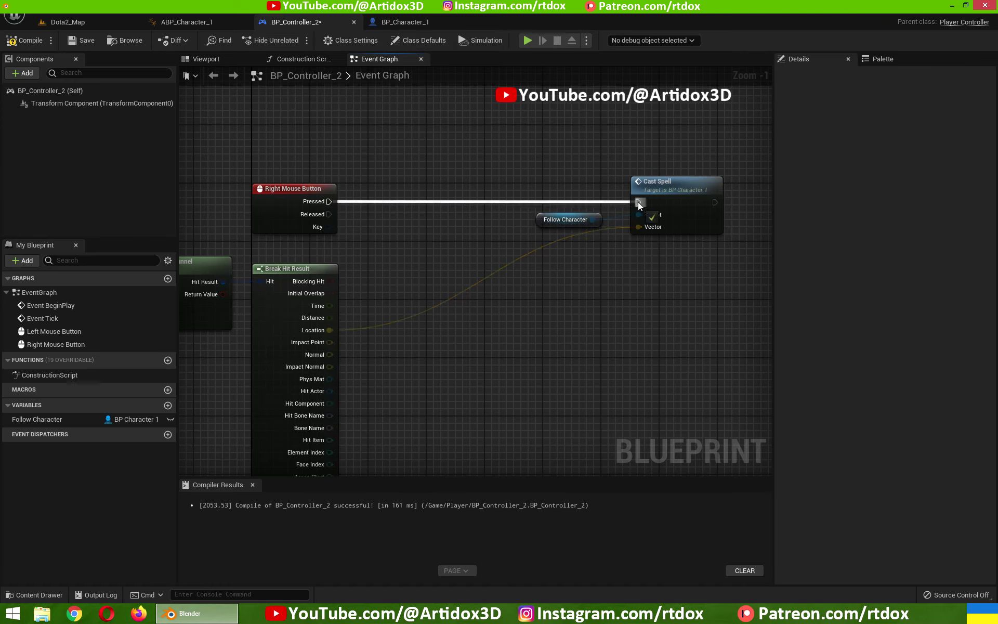
click(27, 42)
- In BP_Character_1, paste the spawn node between SET Is Casting? and Set Actor Rotation
click(416, 23)
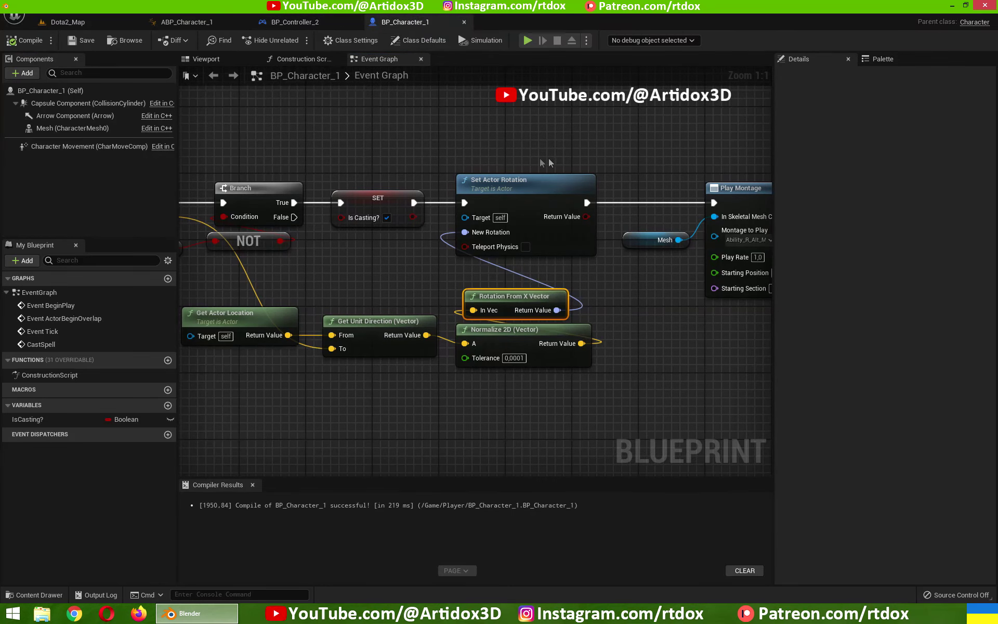
scroll(473, 164, down, 2)
scroll(686, 285, down, 3)
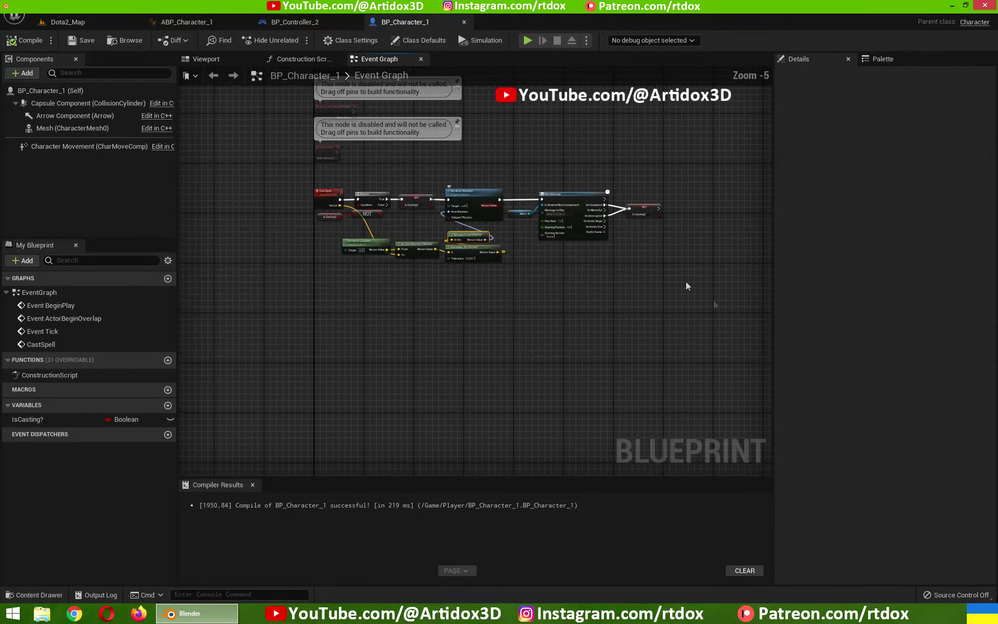
mouse_move(687, 286)
mouse_down()
mouse_move(442, 179)
mouse_move(594, 196)
mouse_up()
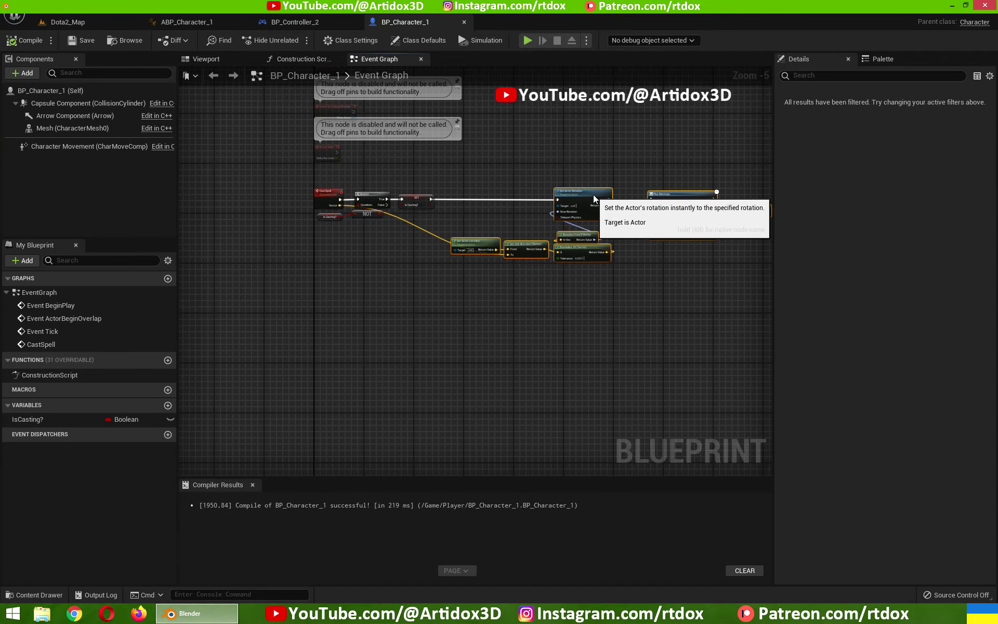
right_drag(501, 167, 494, 202)
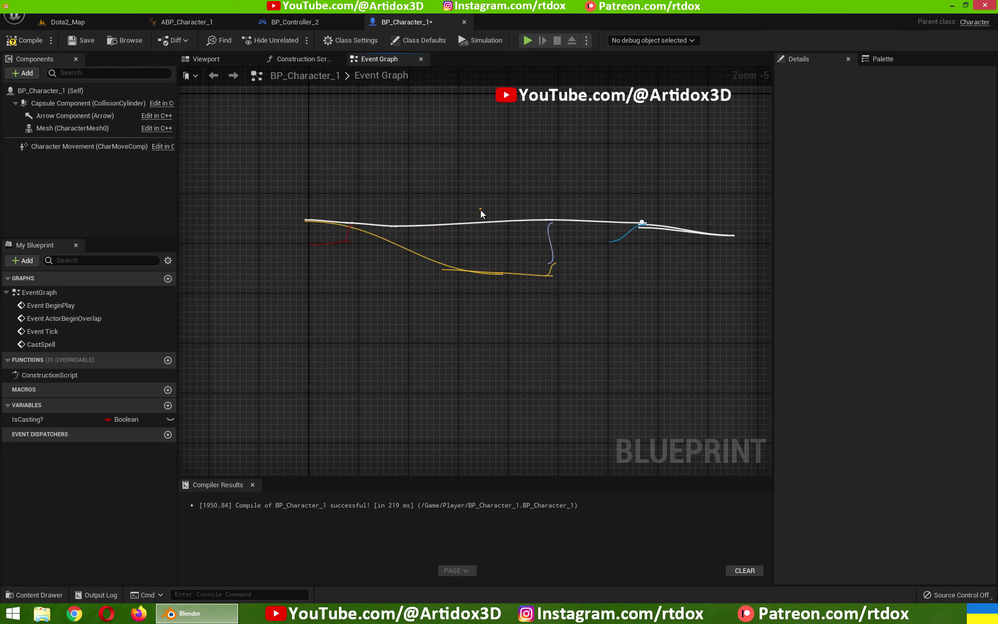
key(ctrl+v)
scroll(473, 244, up, 5)
scroll(471, 255, down, 1)
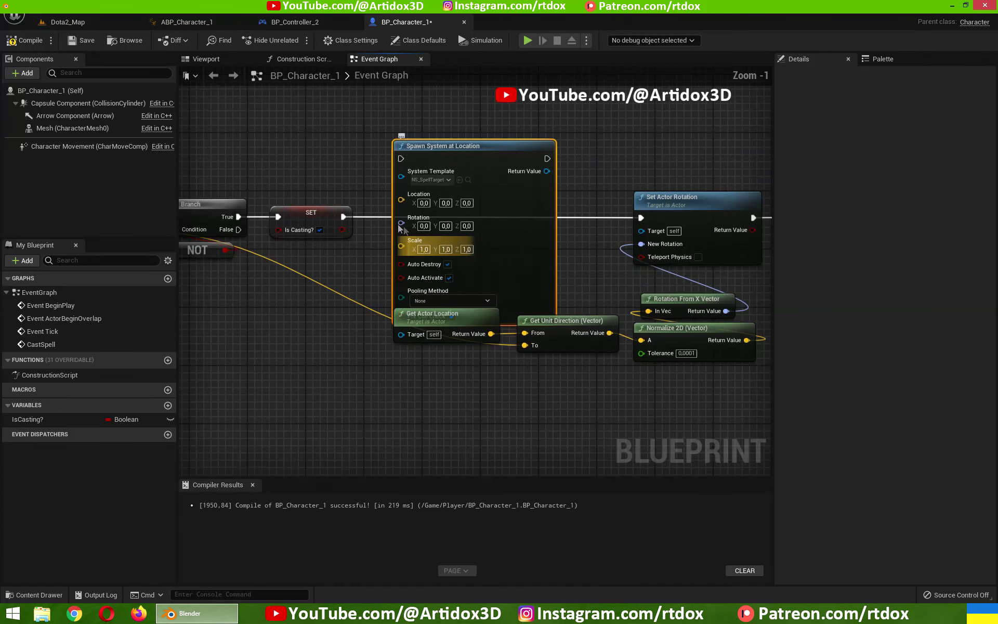
drag(343, 216, 403, 158)
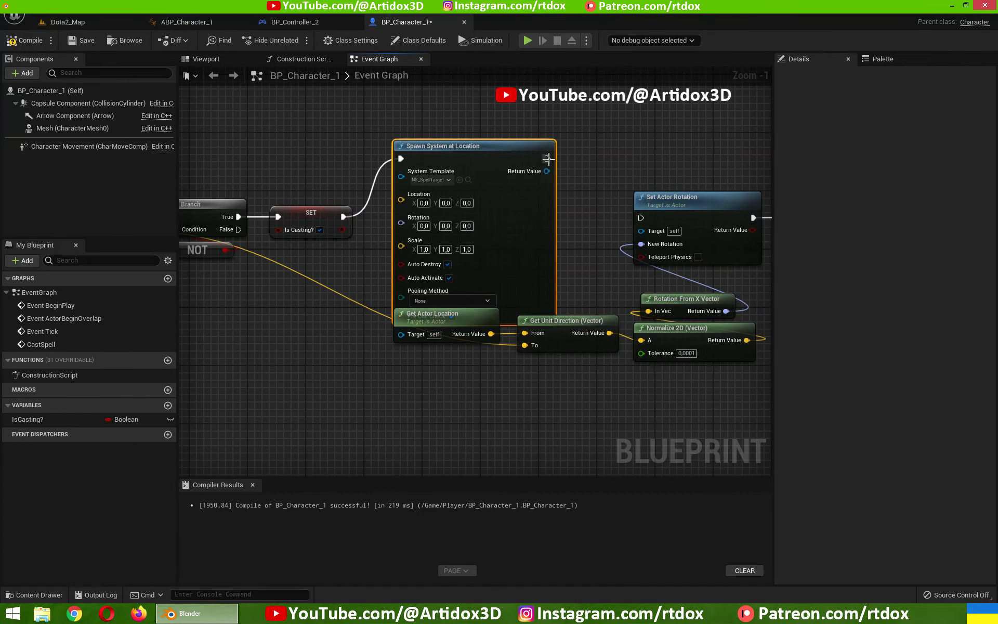
drag(547, 159, 641, 217)
- Move the actor location and direction nodes below the spawn node
right_drag(482, 353, 473, 304)
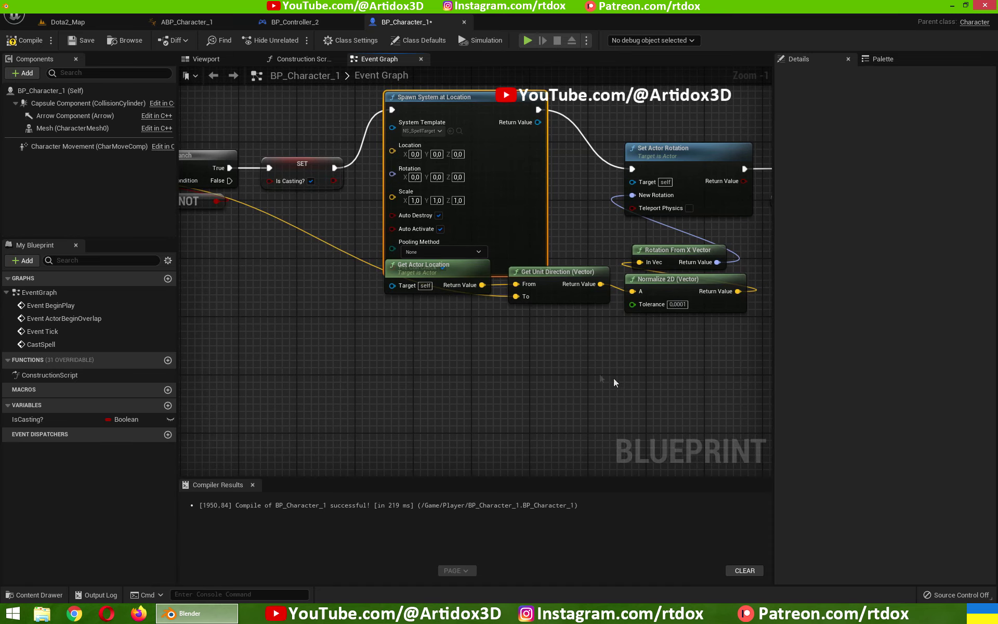
drag(687, 387, 479, 285)
drag(563, 285, 562, 320)
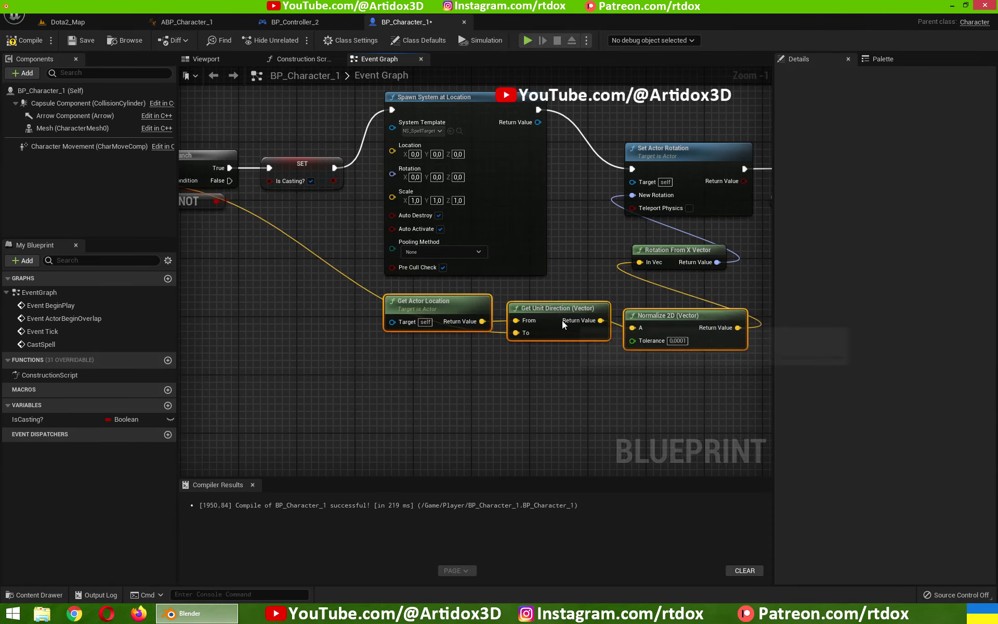
mouse_move(577, 265)
right_down()
mouse_move(512, 312)
mouse_move(363, 312)
mouse_move(612, 307)
right_up()
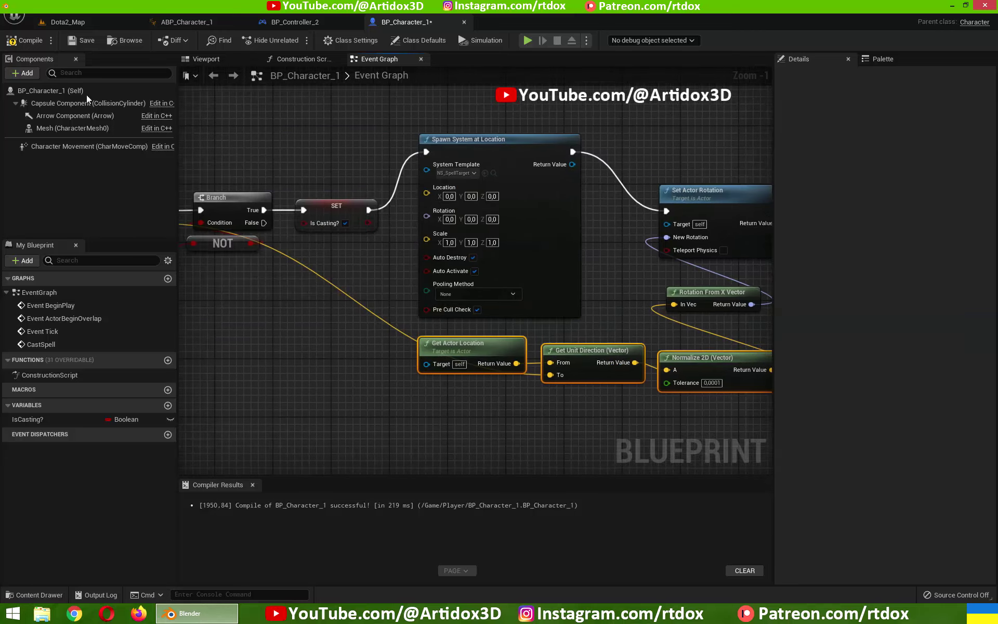
- Test-play Dota2_Map, casting the spell with Q, then stop
click(76, 23)
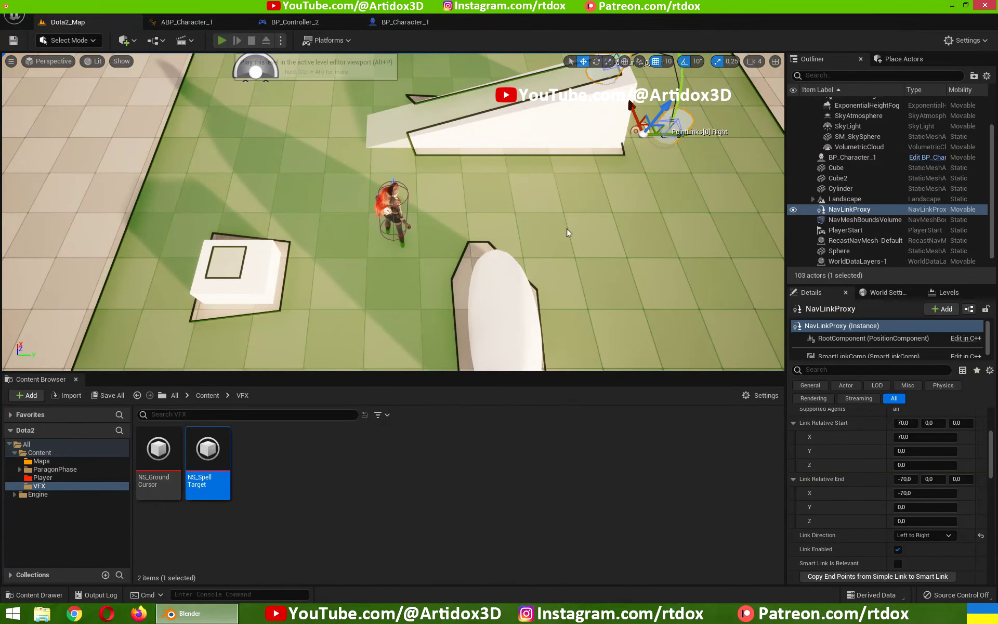
key(alt+p)
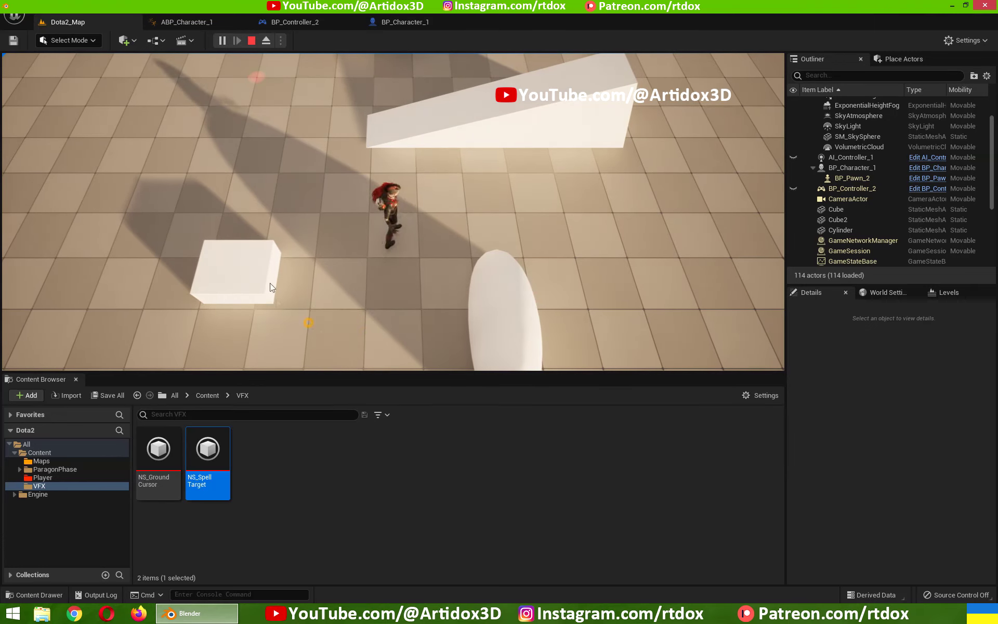
key(q)
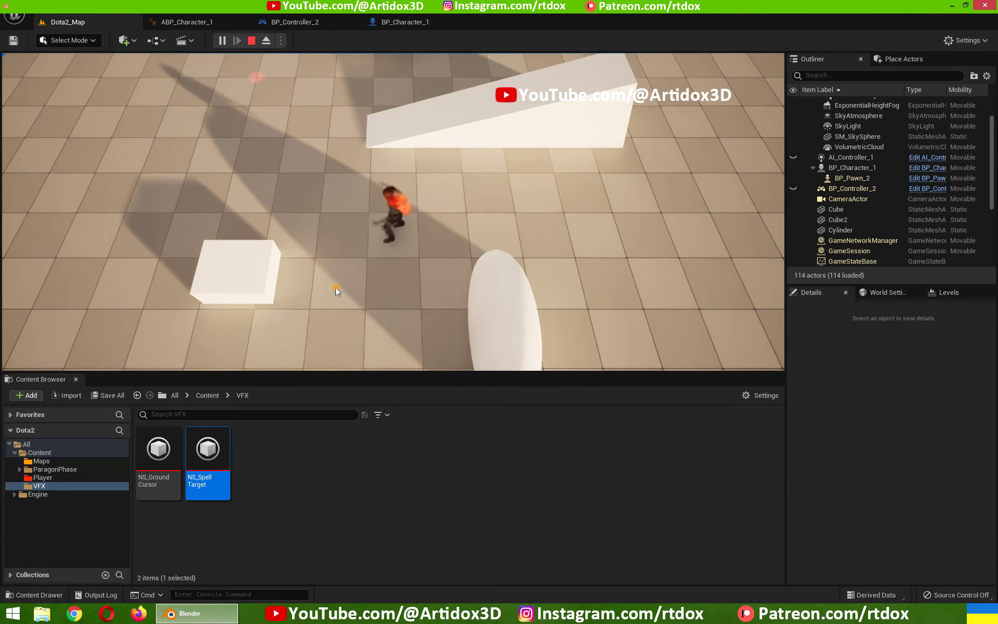
click(299, 129)
- Wire CastSpell's Vector into the spawn node's Location and return to Dota2_Map
click(422, 26)
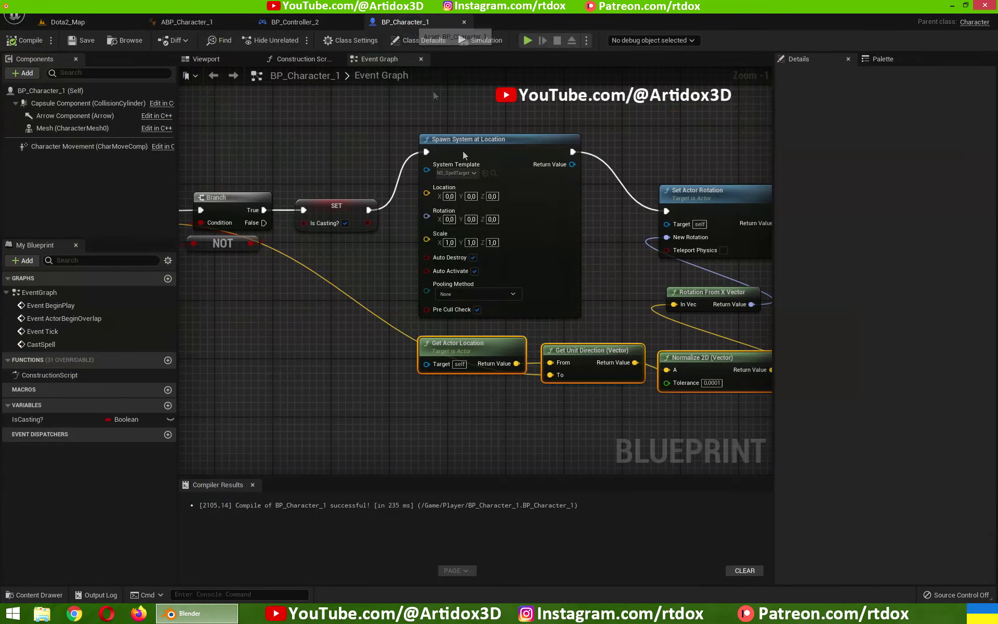
right_drag(377, 253, 522, 257)
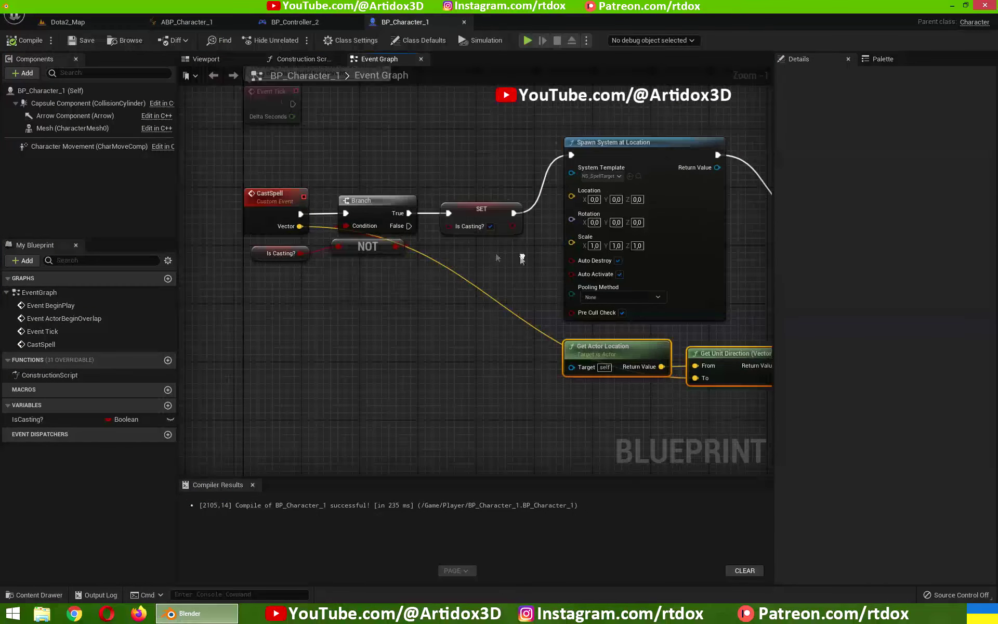
drag(305, 226, 577, 196)
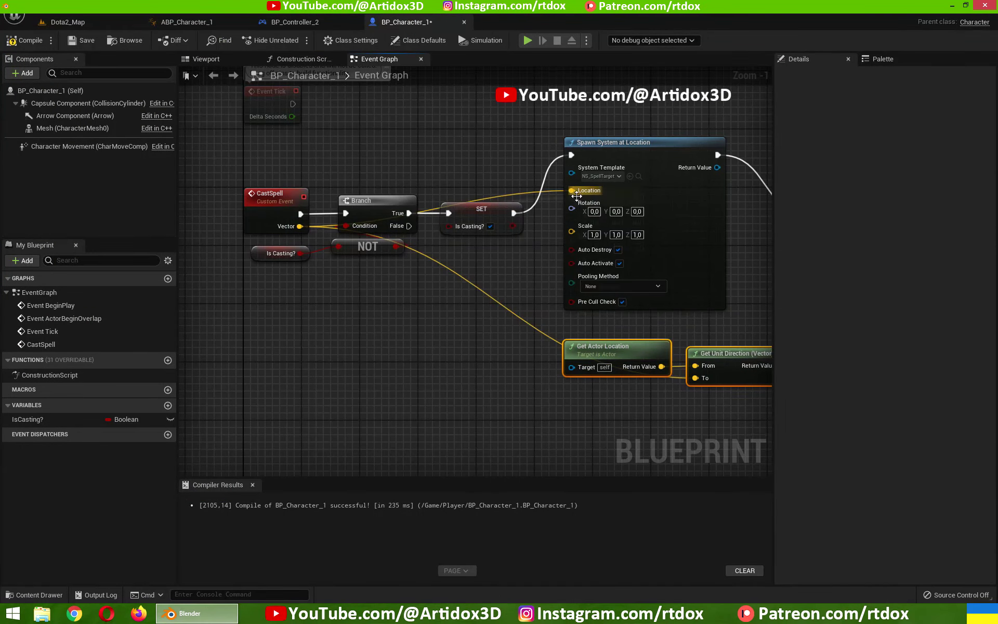
click(68, 22)
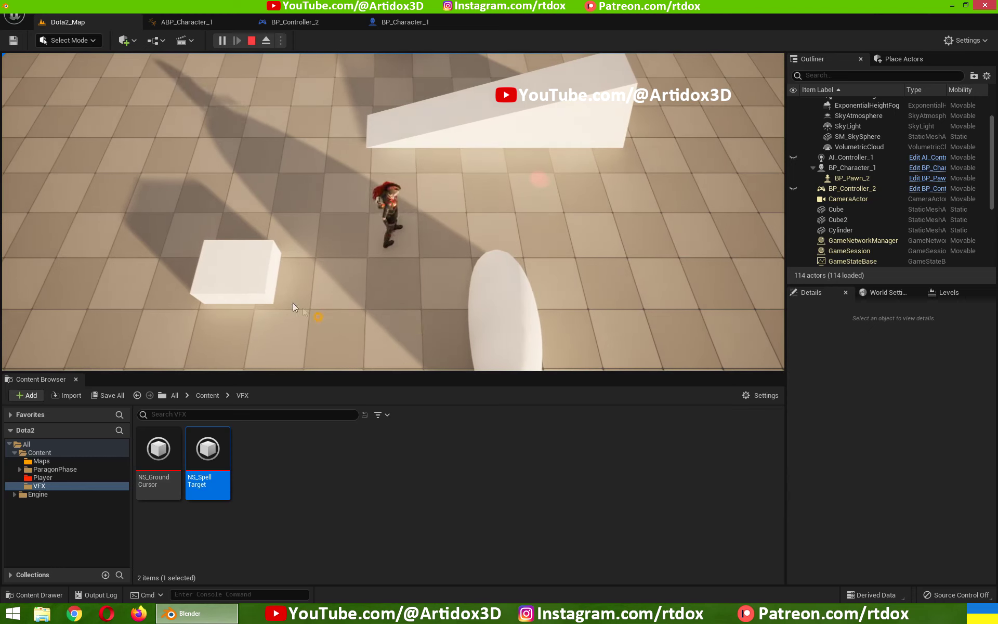
- Move and cast the spell at several floor spots to check the red markers, then stop the test play
click(292, 303)
right_click(330, 97)
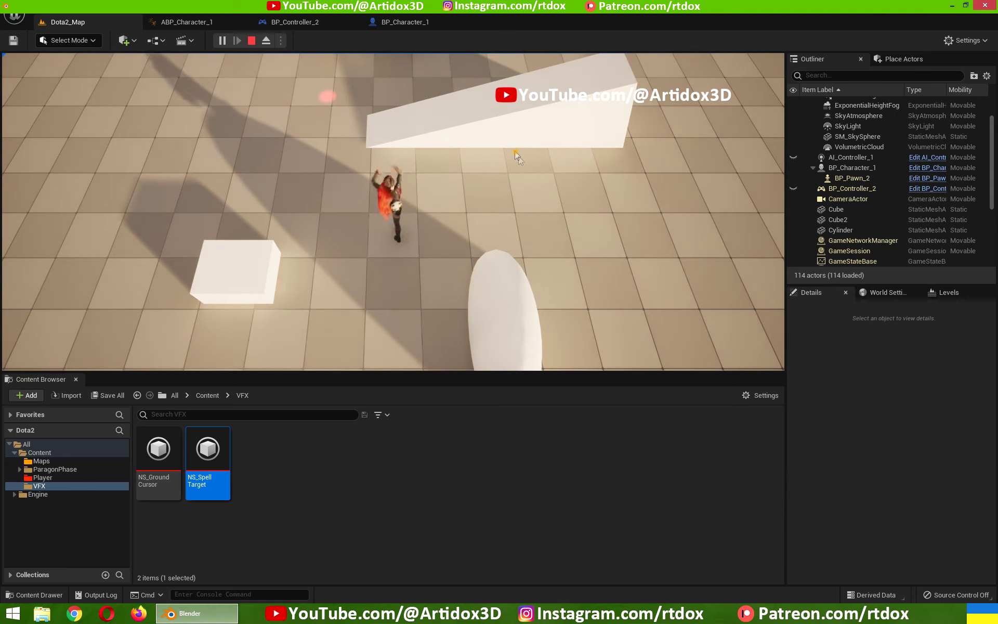
click(572, 200)
right_click(360, 131)
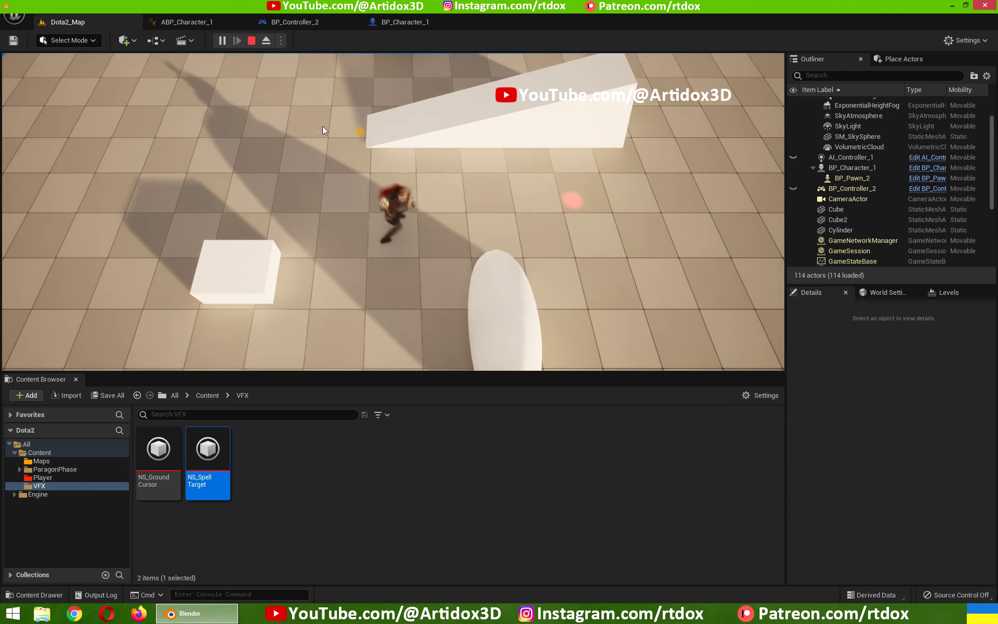
click(247, 149)
click(295, 169)
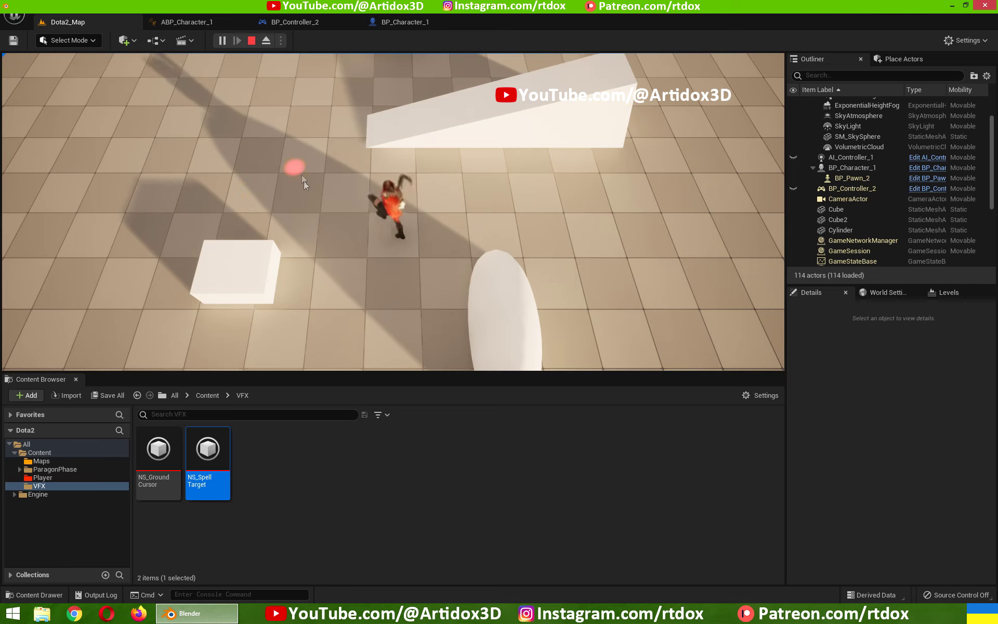
click(554, 207)
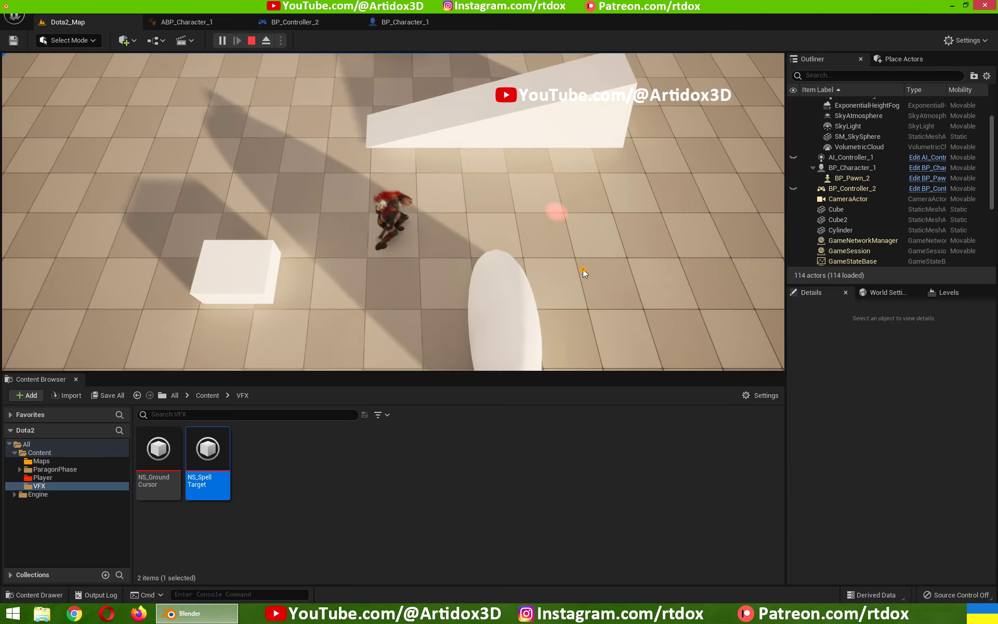
key(Escape)
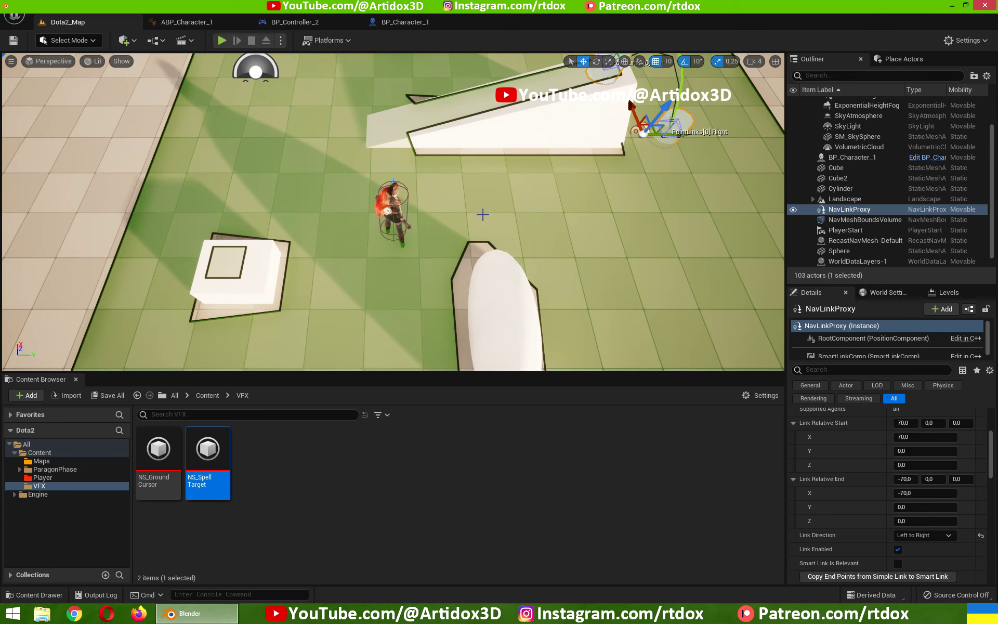
- Create a folder named Projectile under Content and open it
click(39, 452)
right_click(378, 461)
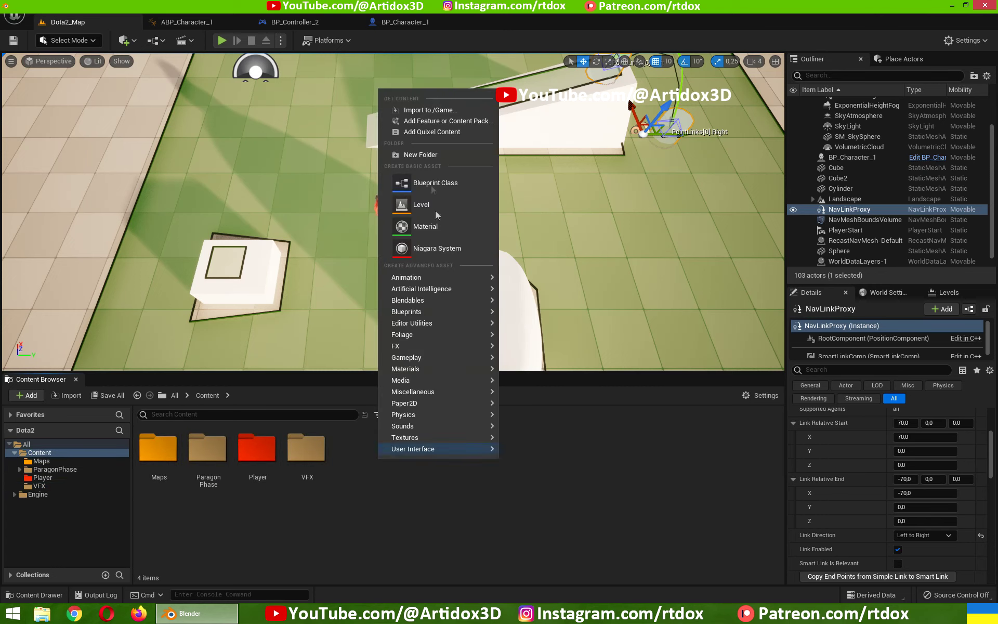
click(425, 158)
text(Projectile)
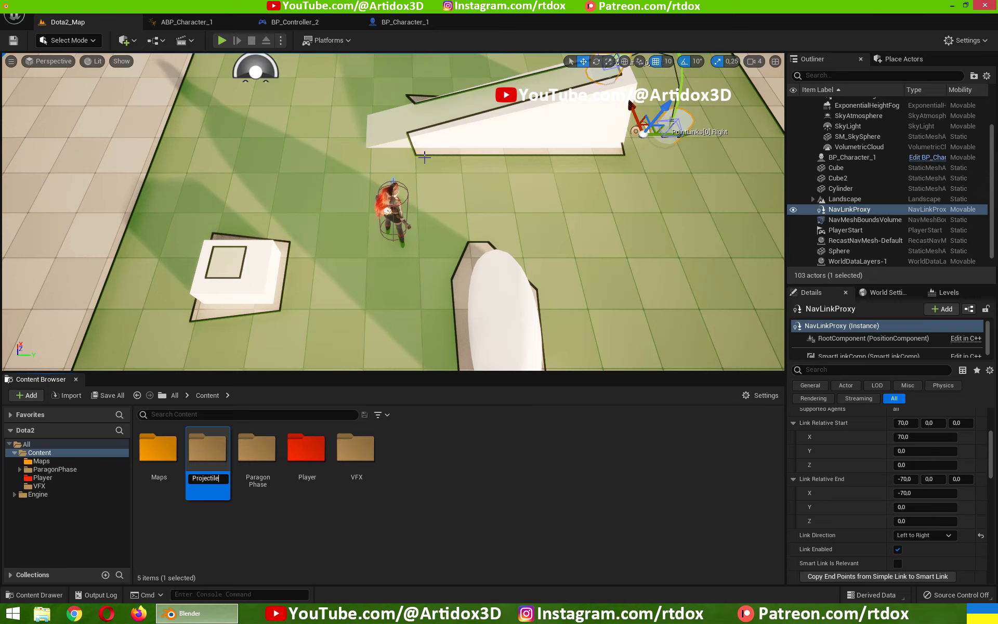
key(Return)
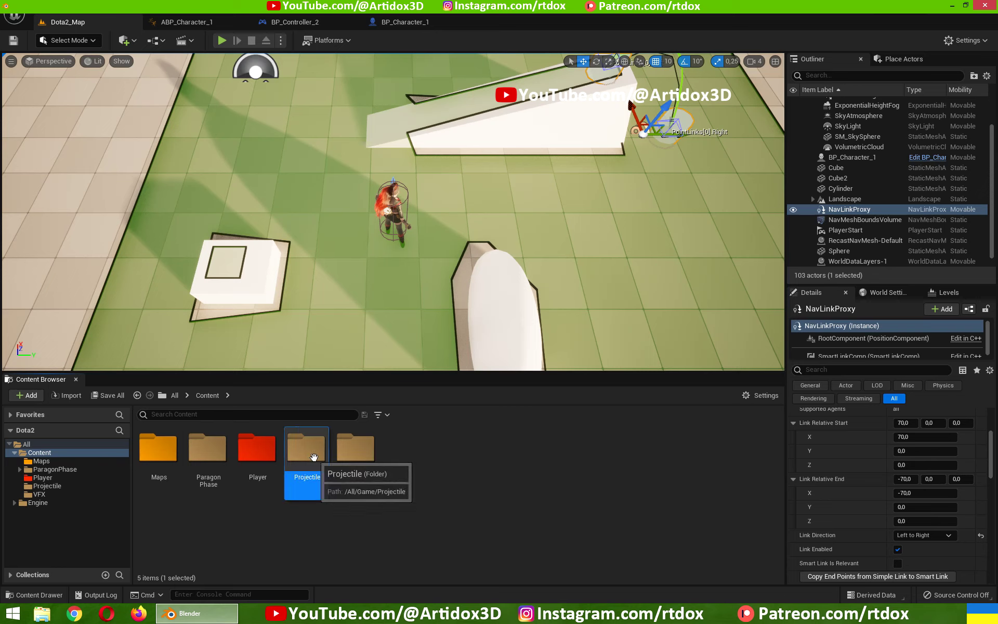
double_click(315, 461)
- Create an Actor Blueprint class named BP_Projectile inside the Projectile folder
right_click(271, 457)
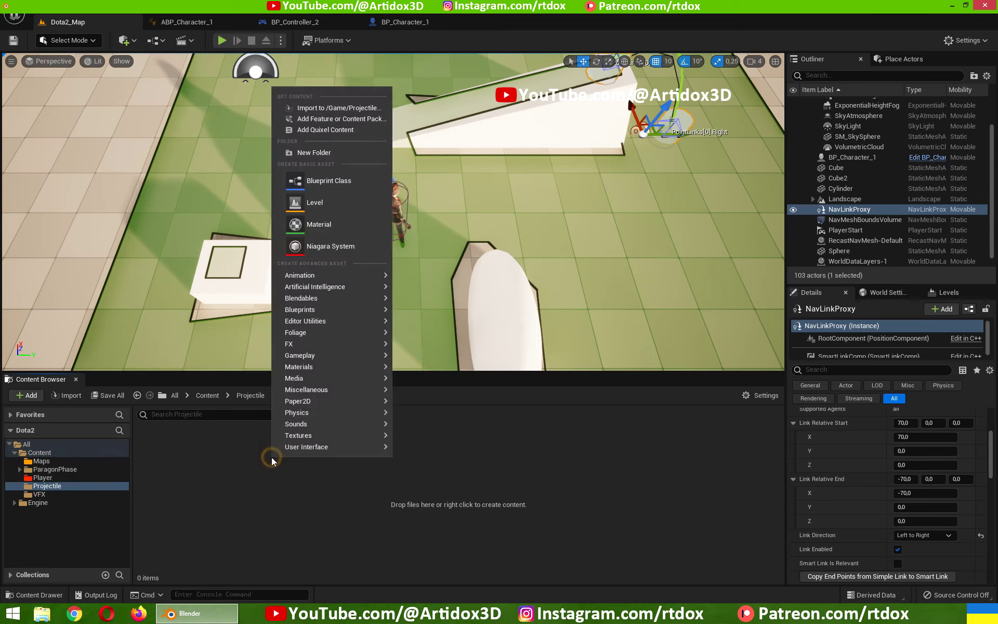
click(329, 180)
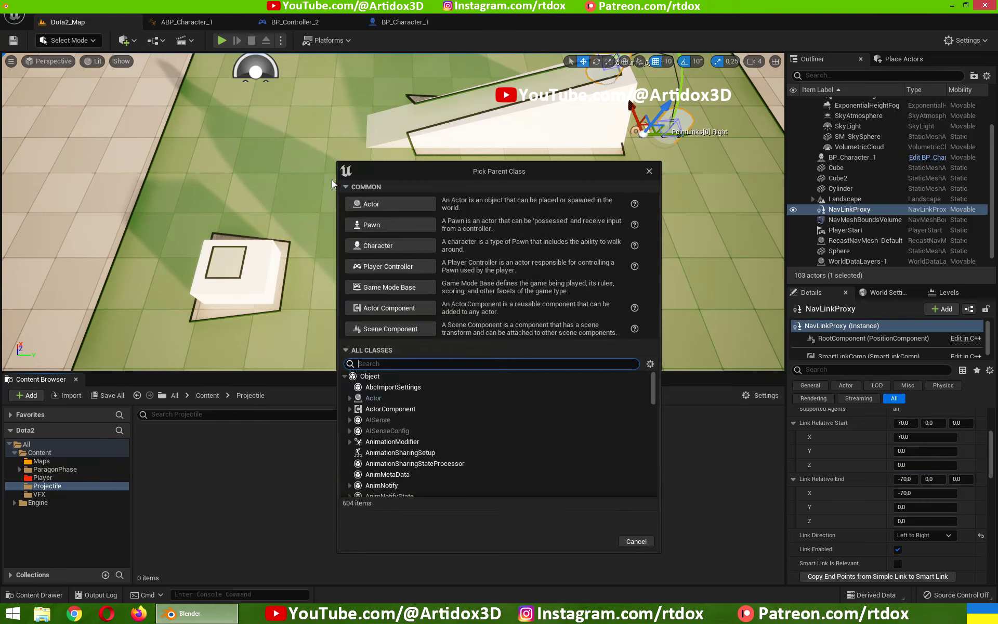
click(368, 205)
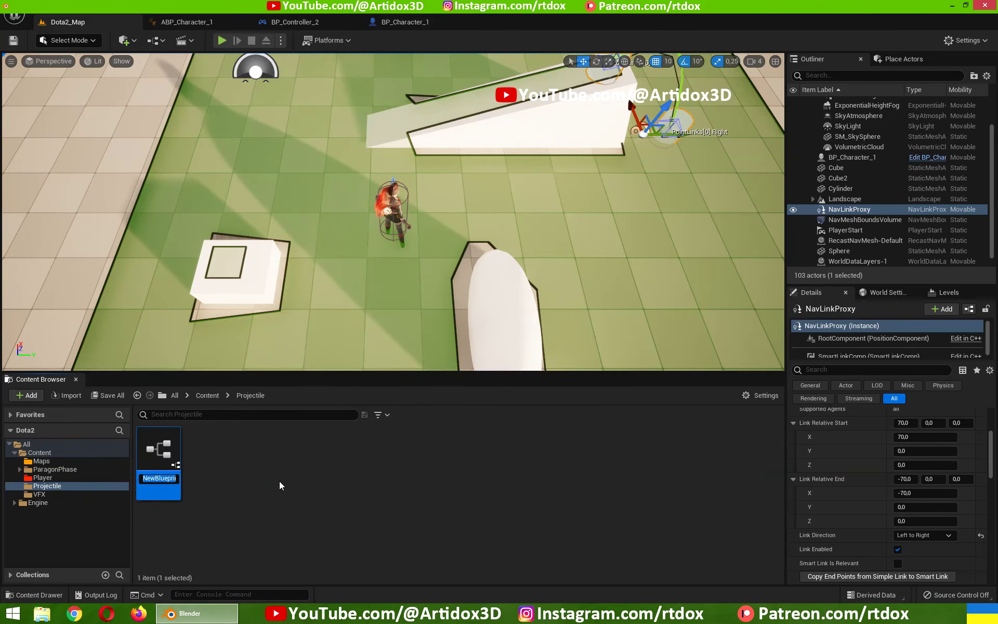
text(BP_)
text(Projectile)
key(Return)
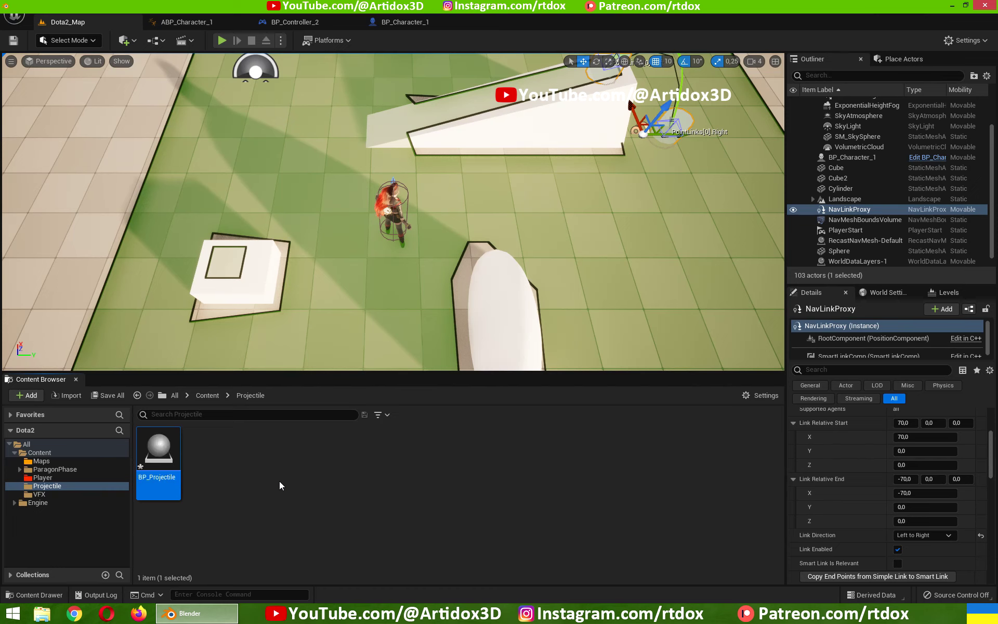
- Open BP_Projectile docked in the main window and add a Sphere Collision with radius 10
double_click(158, 451)
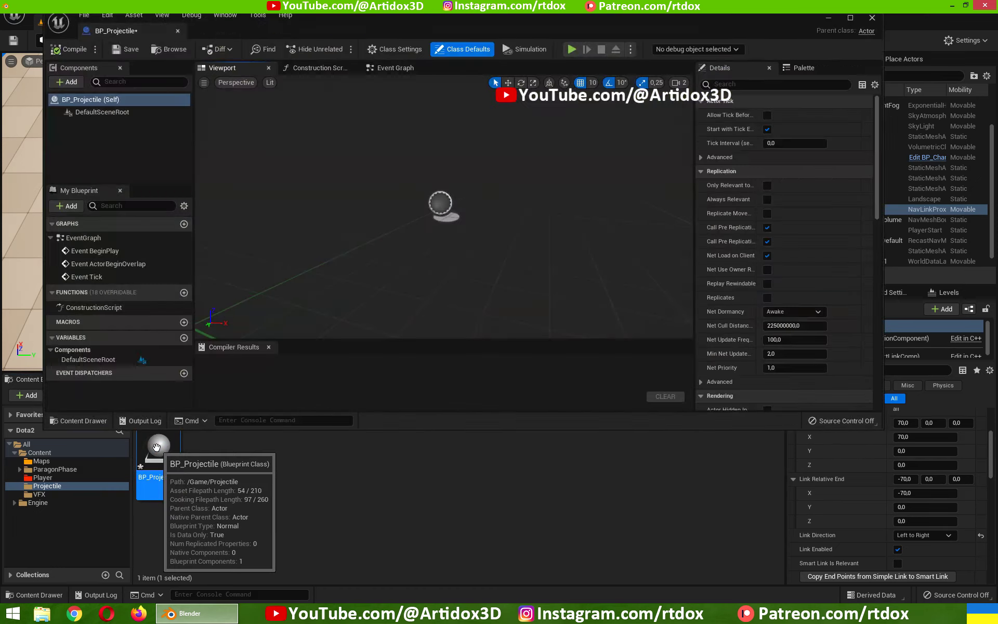
drag(138, 33, 468, 24)
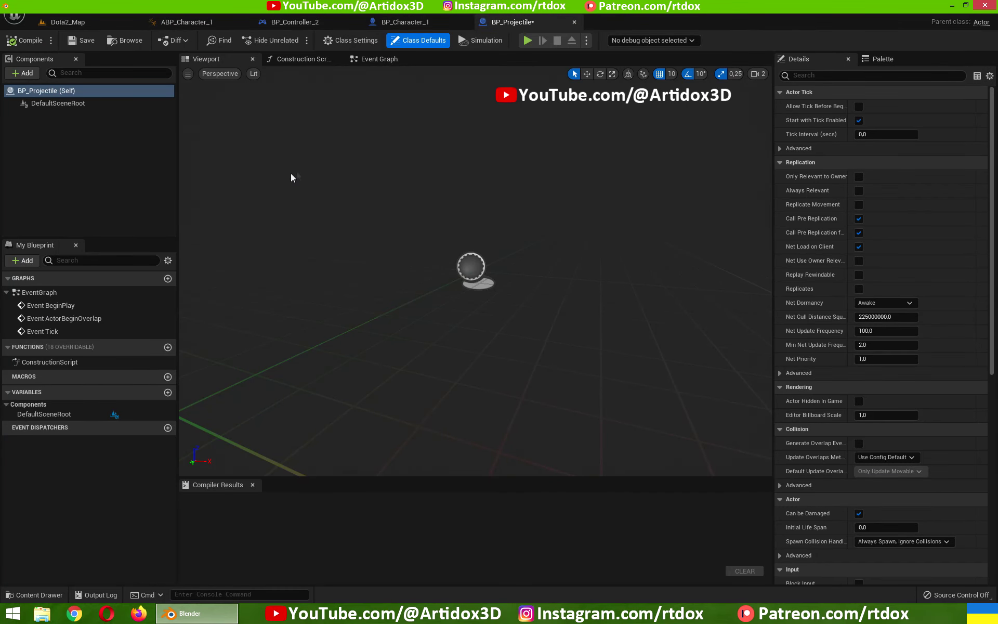
click(48, 95)
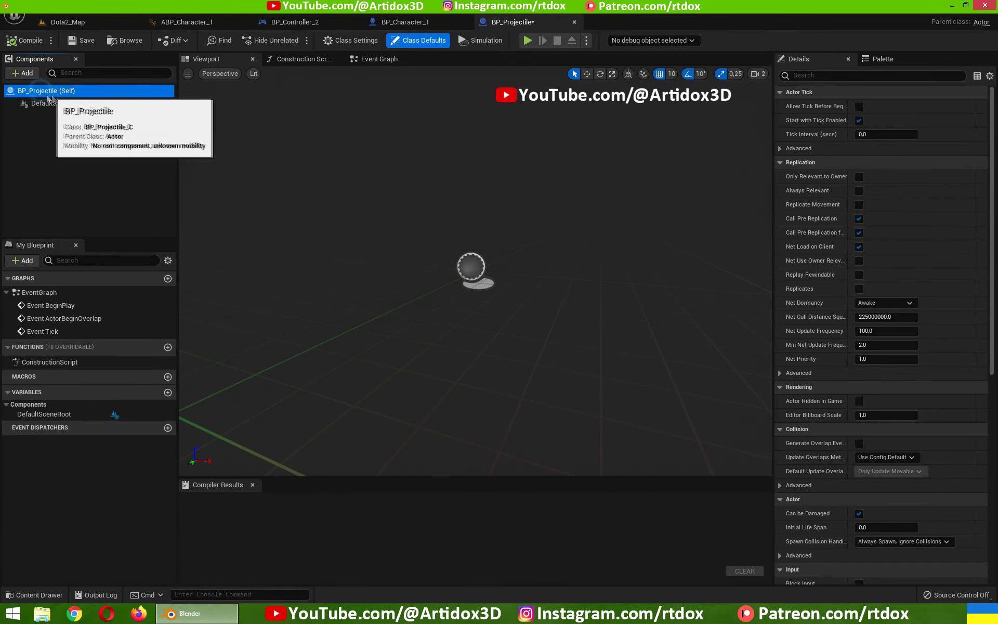
click(27, 74)
text(sph)
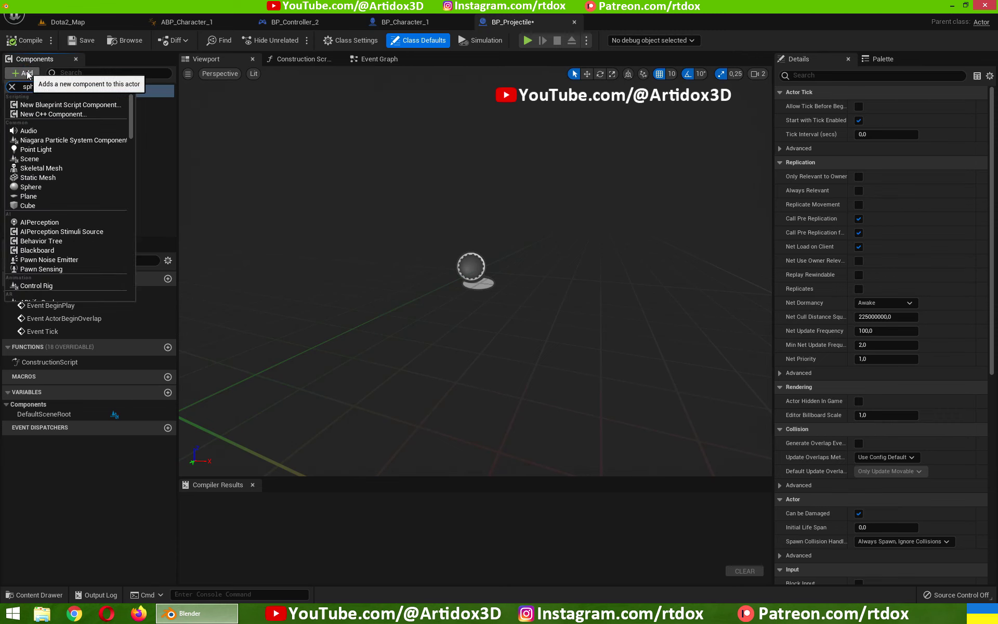
text(ere)
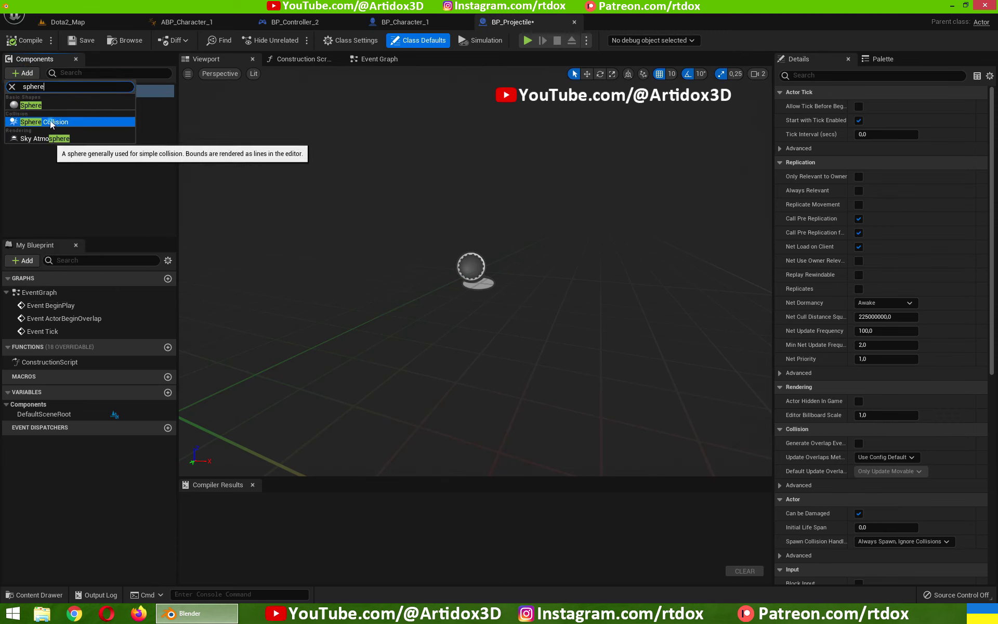
click(51, 123)
click(80, 144)
click(48, 116)
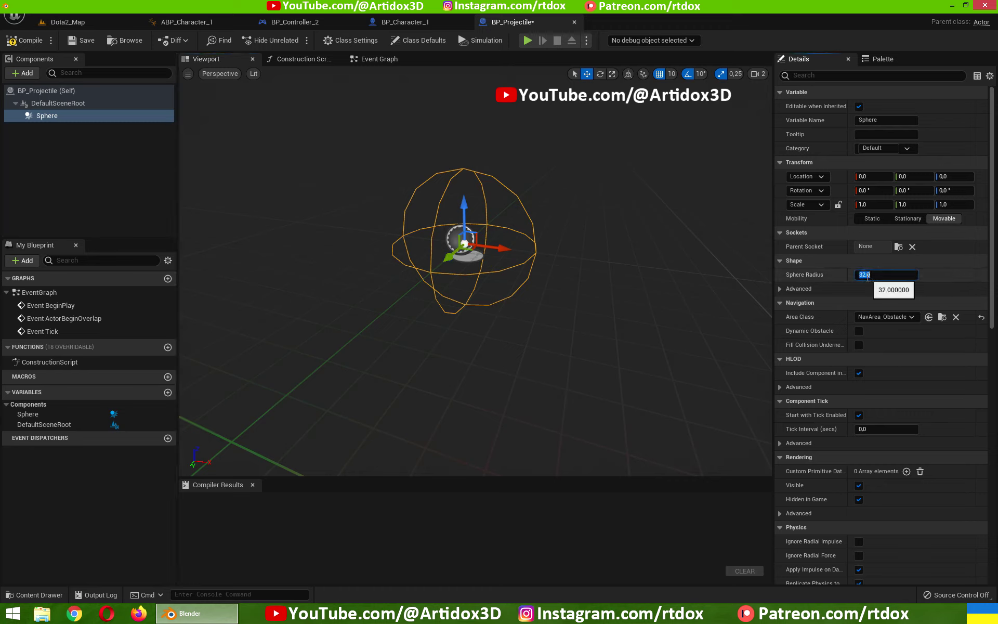
text(0)
key(Return)
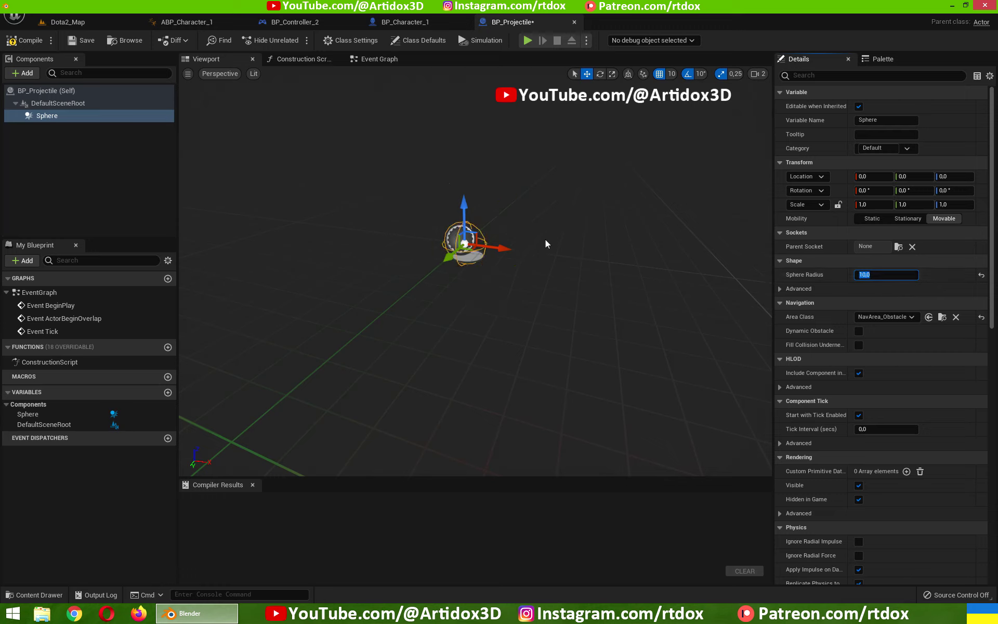
- Add a Projectile Movement component to BP_Projectile
click(35, 89)
click(29, 73)
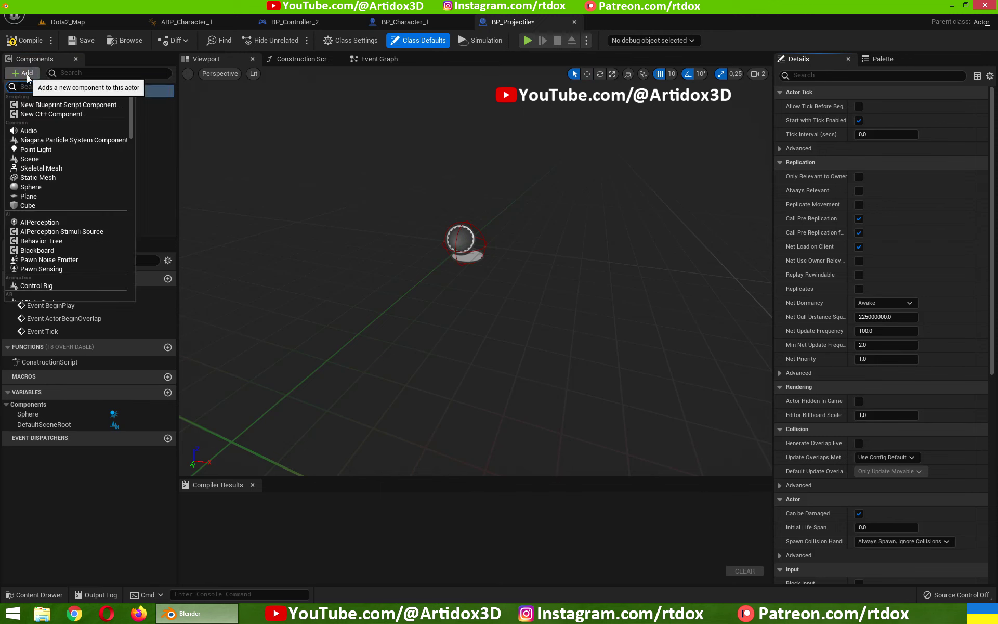
text(mov)
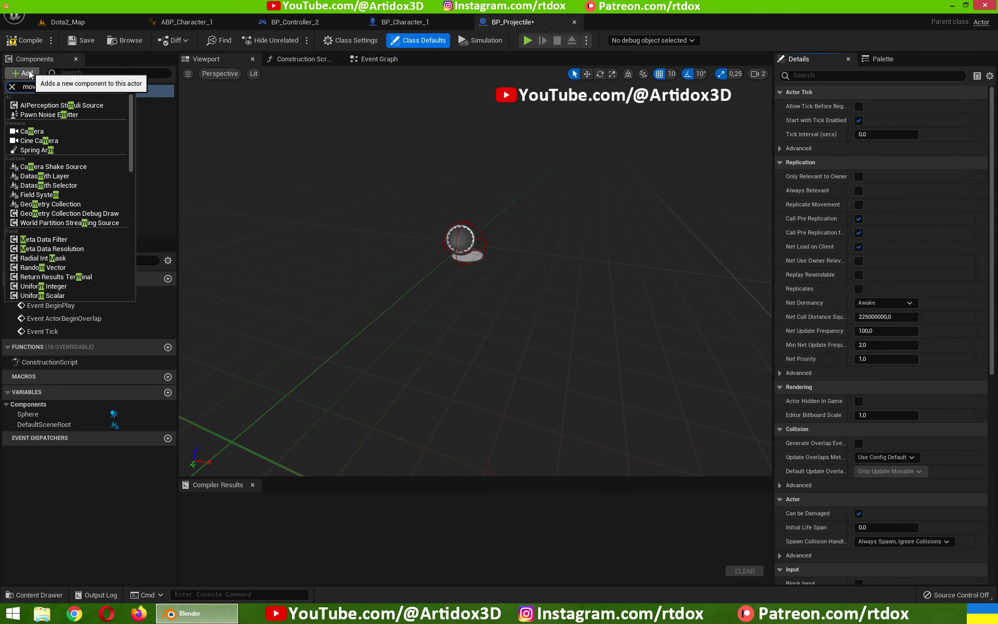
text(ement)
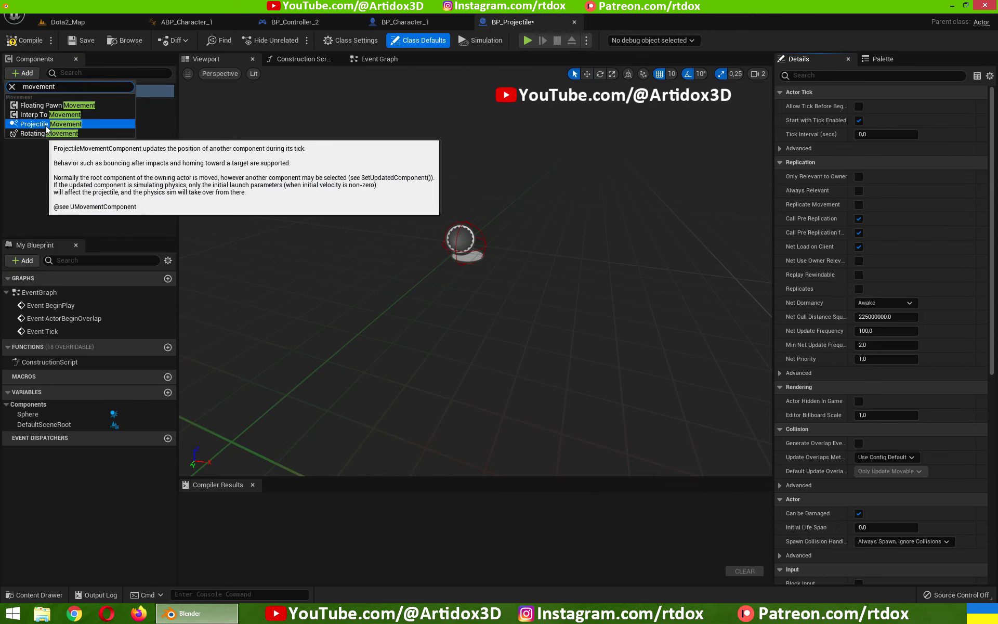
click(45, 125)
click(58, 130)
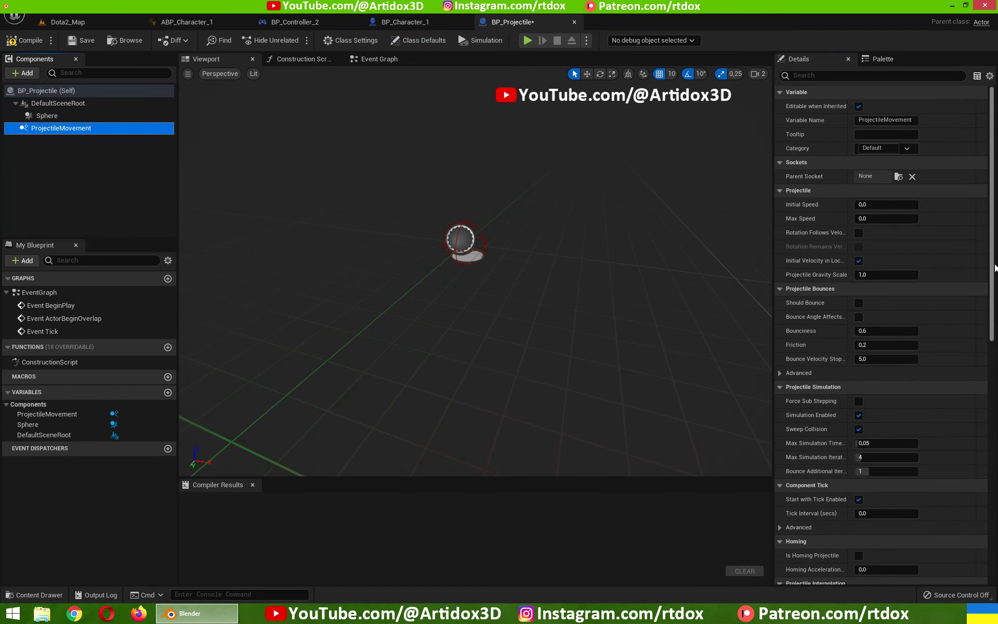
- Set Initial Speed and Max Speed to 500 and Projectile Gravity Scale to 0, then compile
click(868, 204)
text(500)
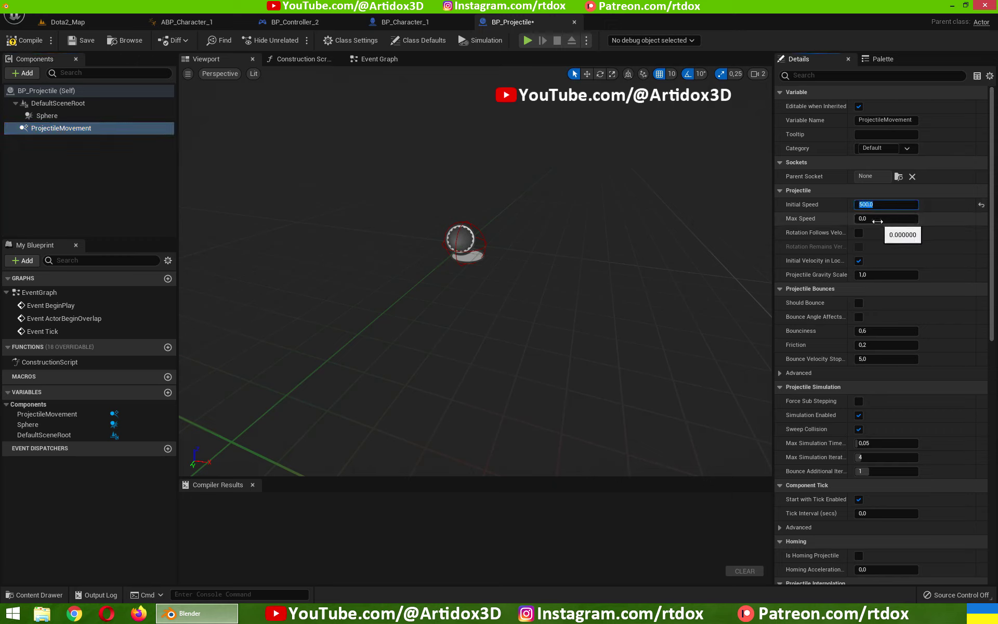
click(877, 218)
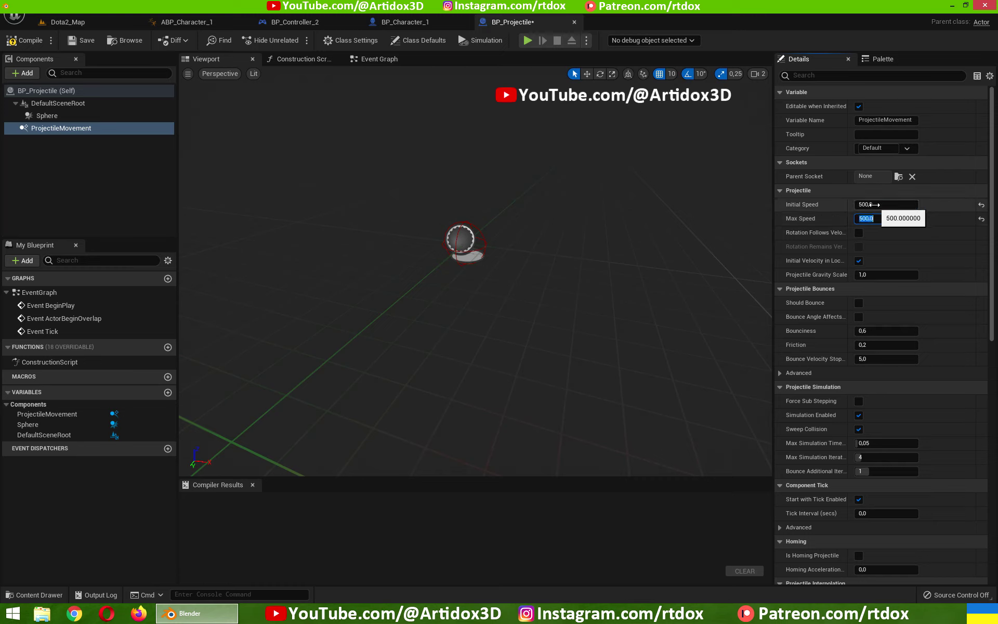
drag(994, 232, 994, 286)
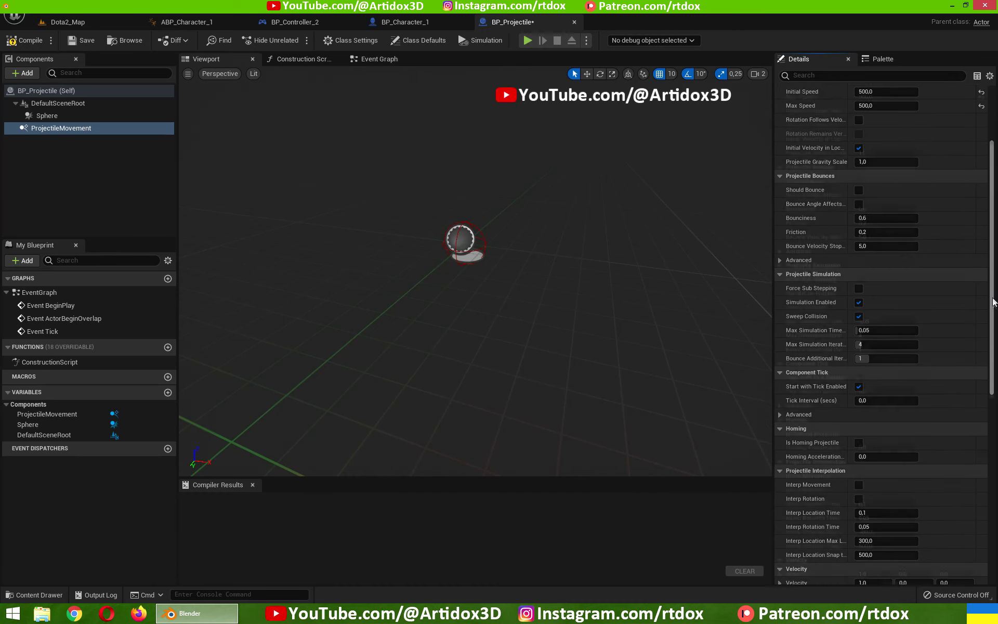
drag(994, 285, 994, 364)
scroll(794, 285, up, 10)
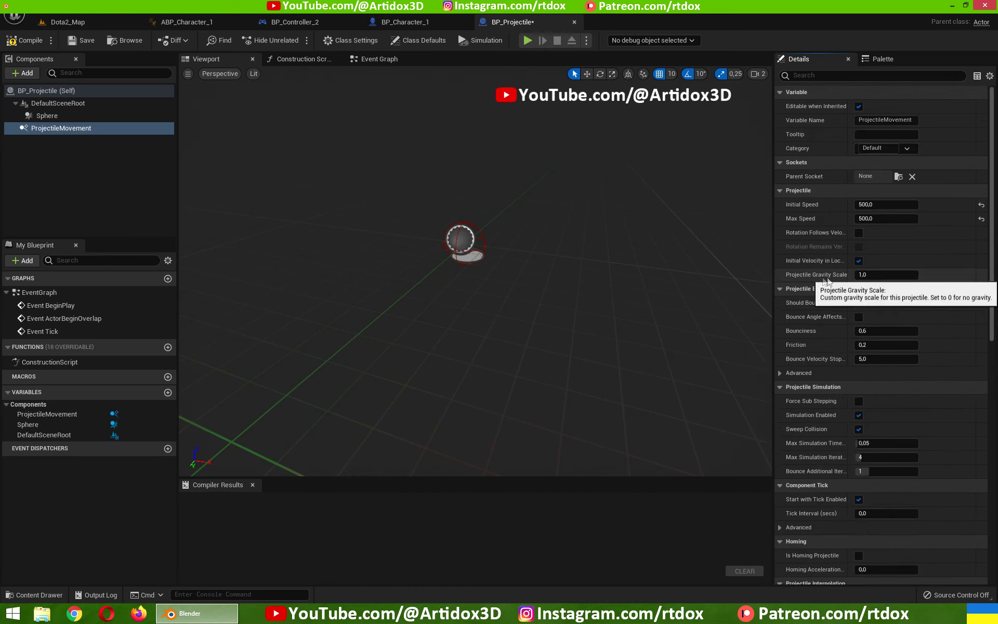
click(876, 275)
text(0)
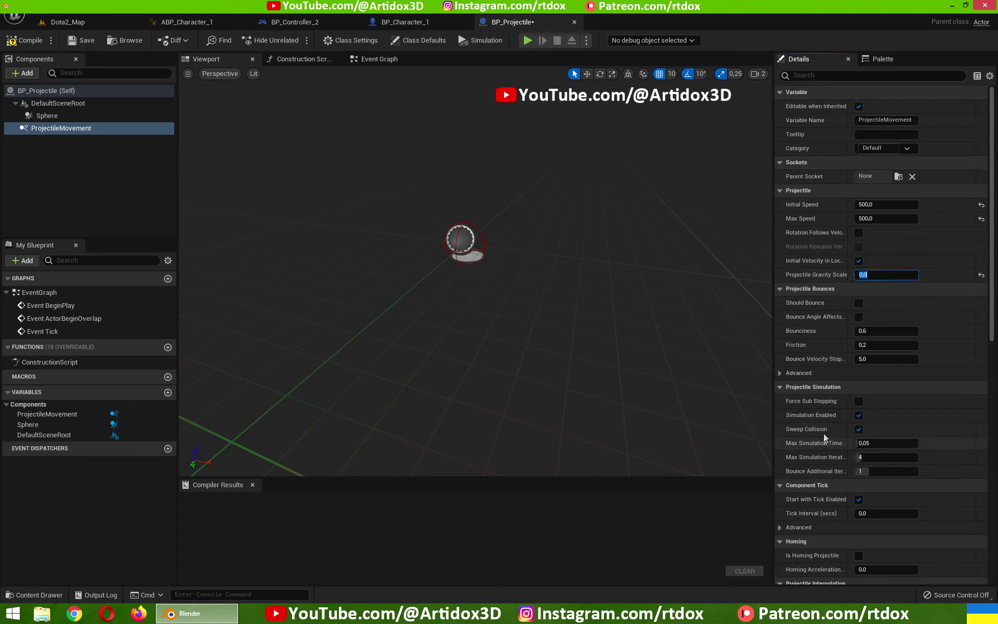
click(24, 44)
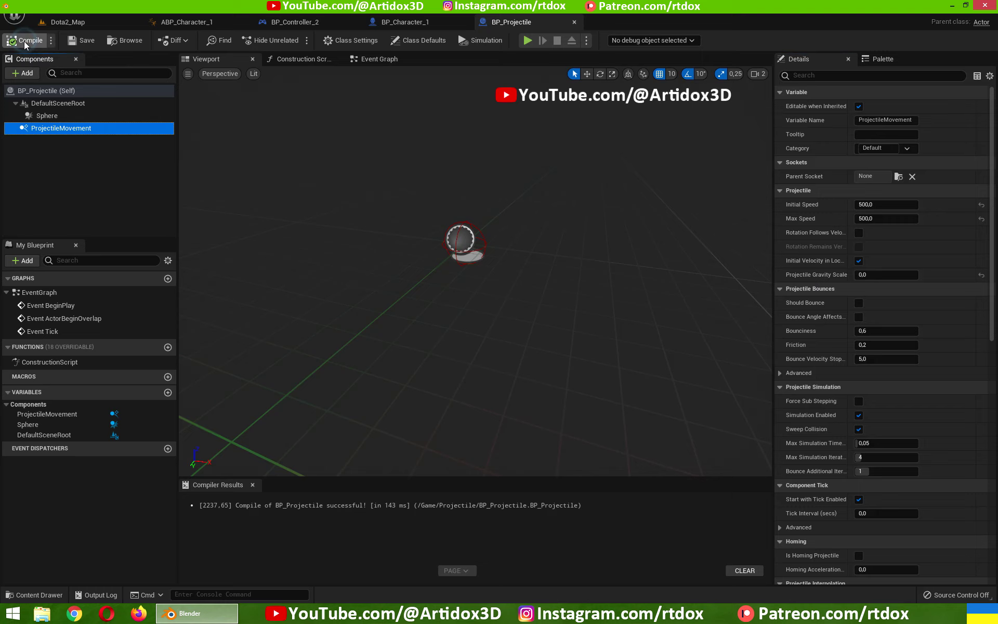
- In the VFX folder, create a Niagara system from the Fountain emitter template named NS_Projectile
click(66, 22)
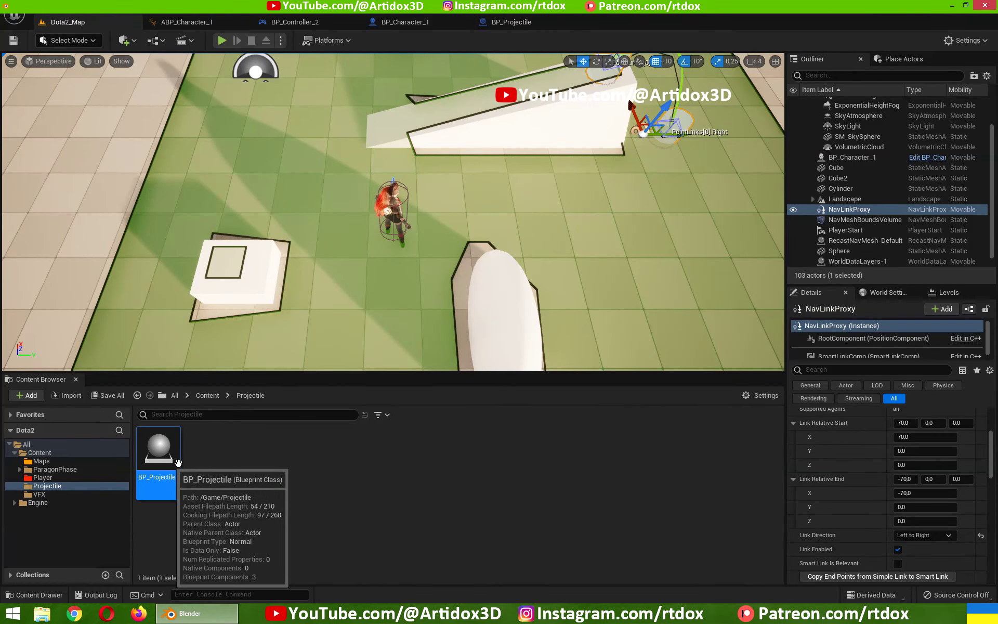
click(39, 493)
right_click(326, 456)
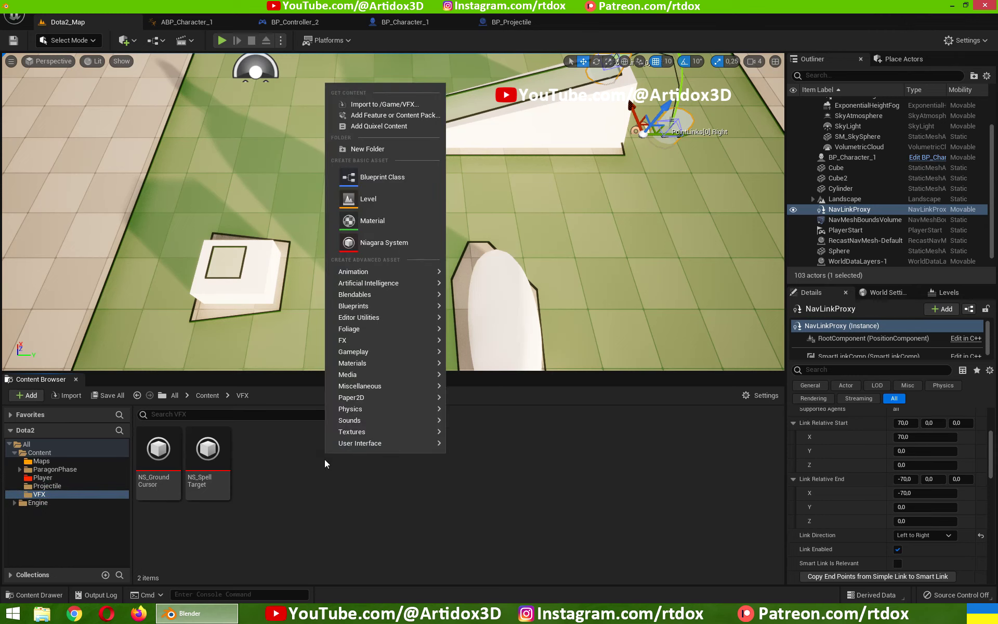
click(392, 245)
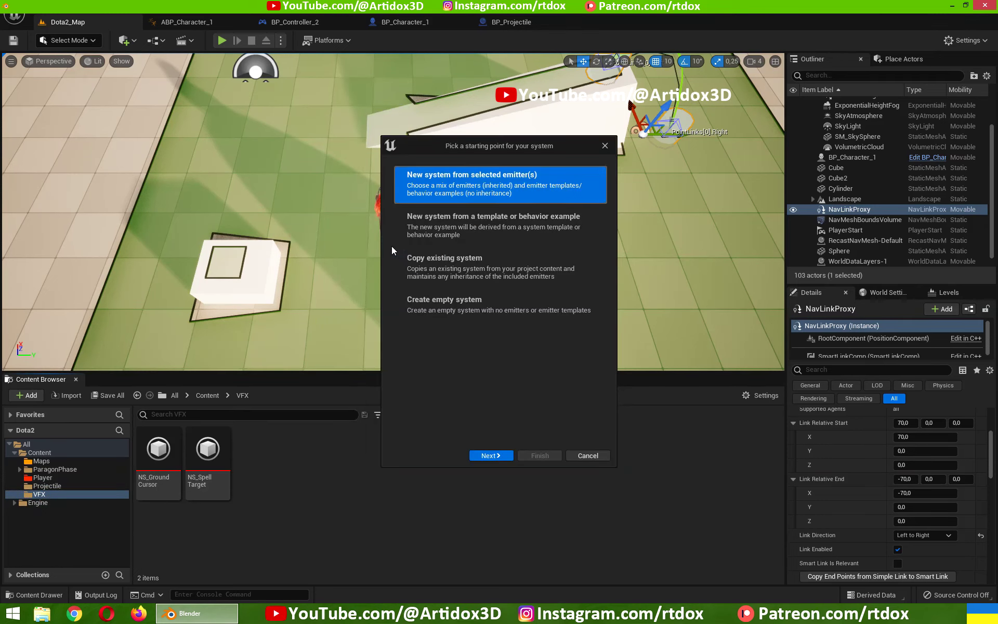
double_click(508, 187)
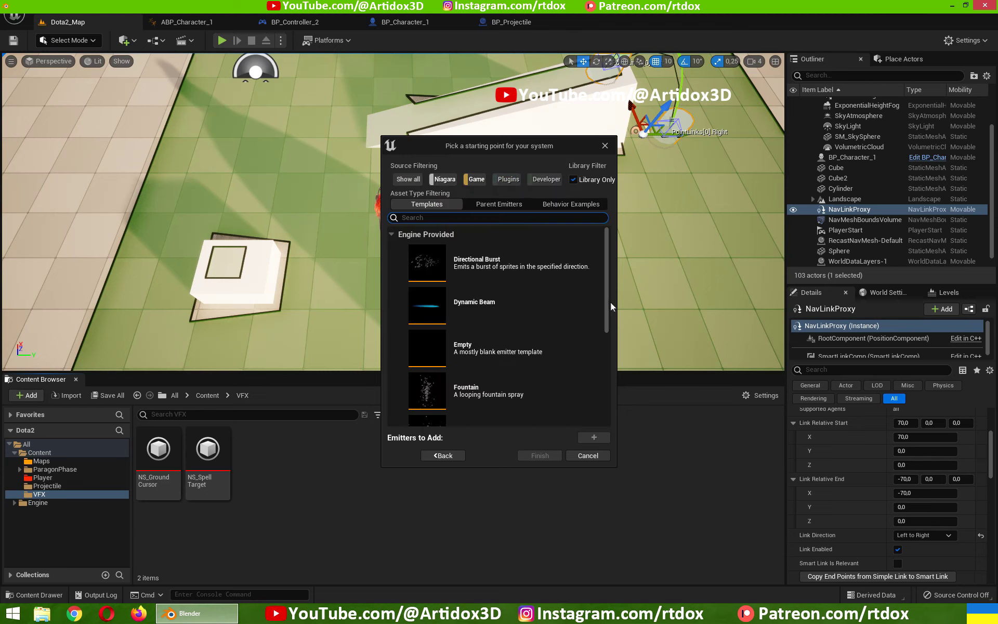
scroll(604, 327, down, 3)
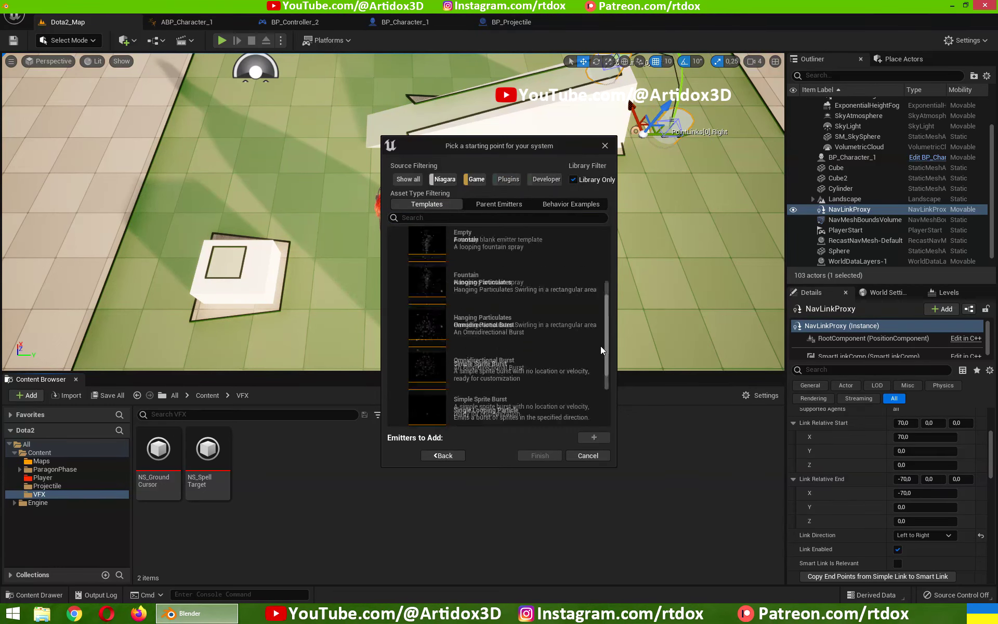
click(471, 296)
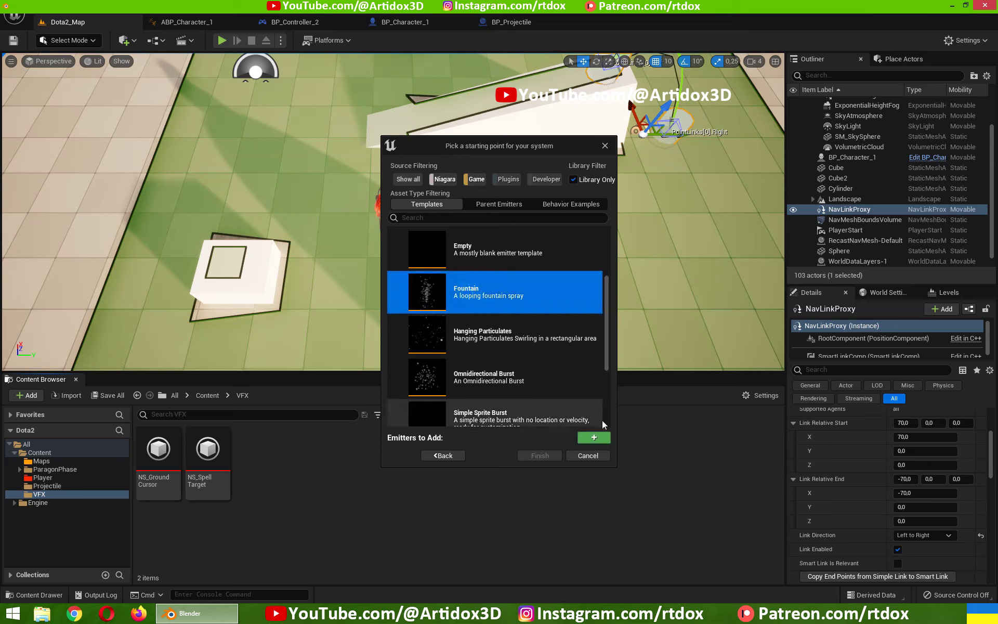
click(595, 436)
click(540, 455)
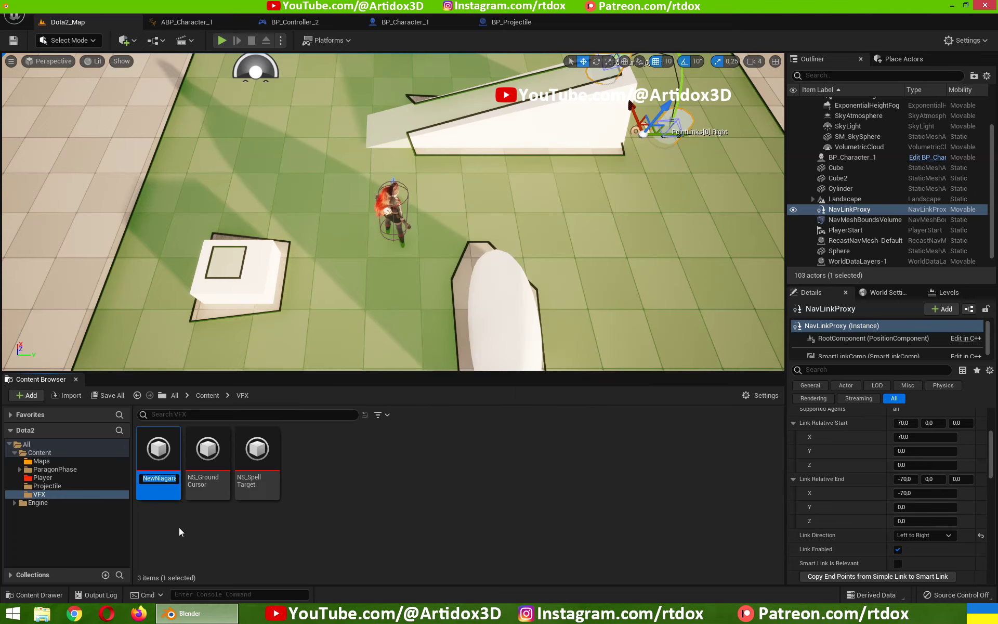
text(NS_)
text(Projectile)
key(Return)
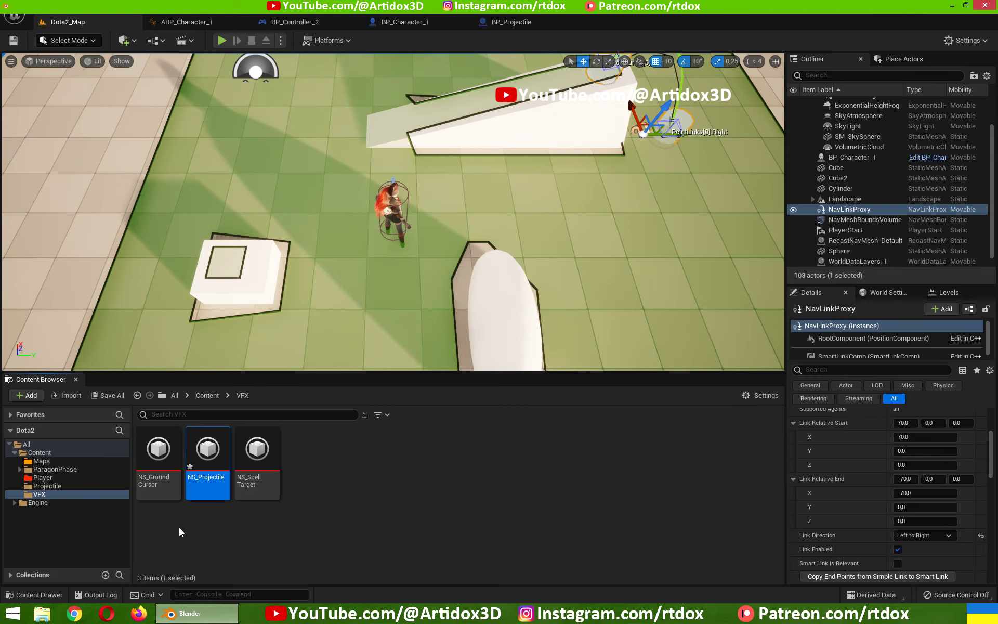
- Open NS_Projectile and delete the Fountain emitter's Add Velocity module
double_click(206, 461)
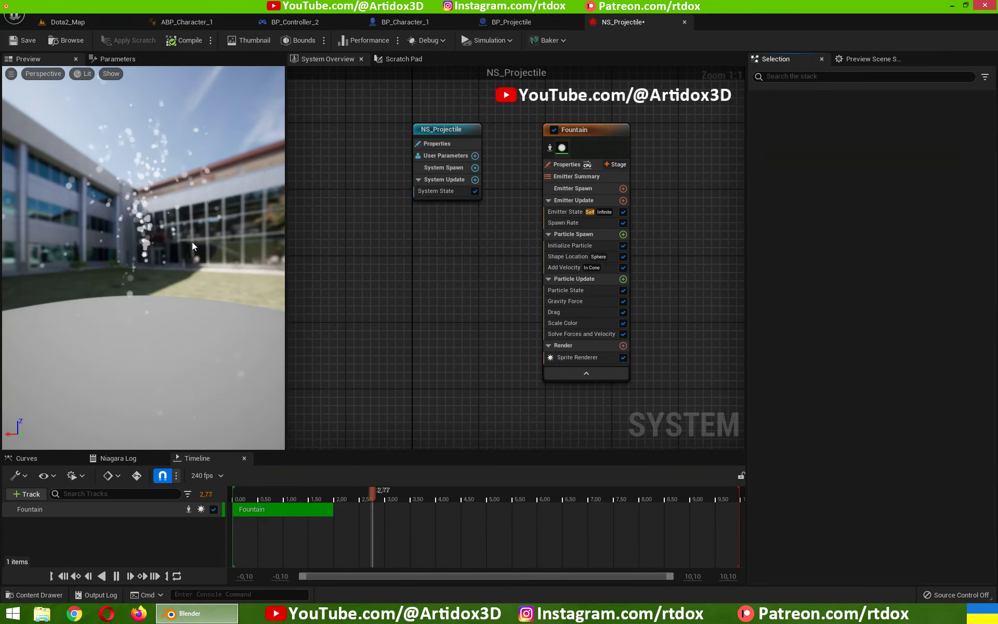
click(588, 133)
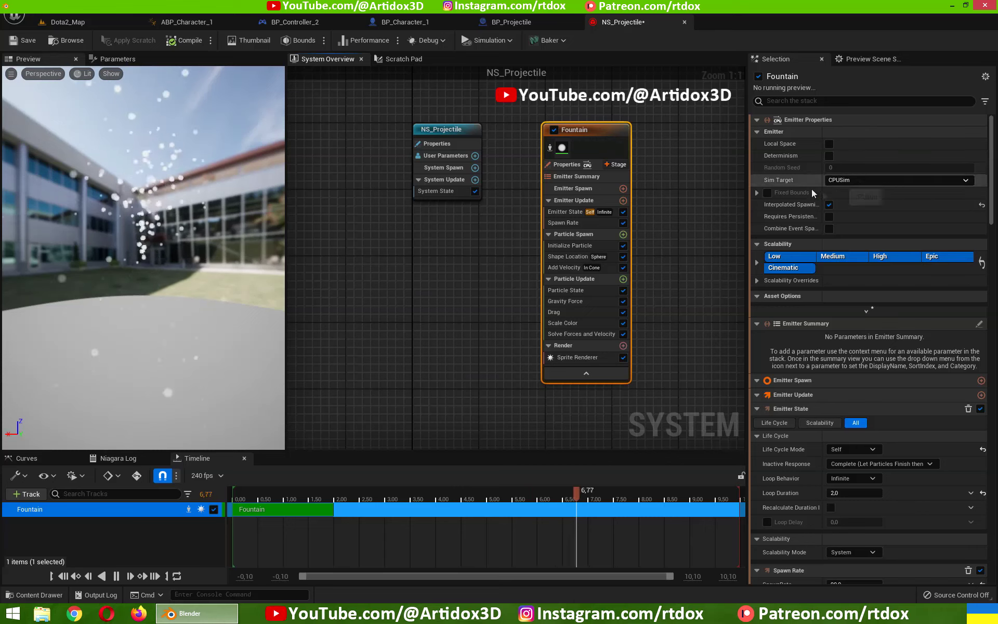
click(569, 213)
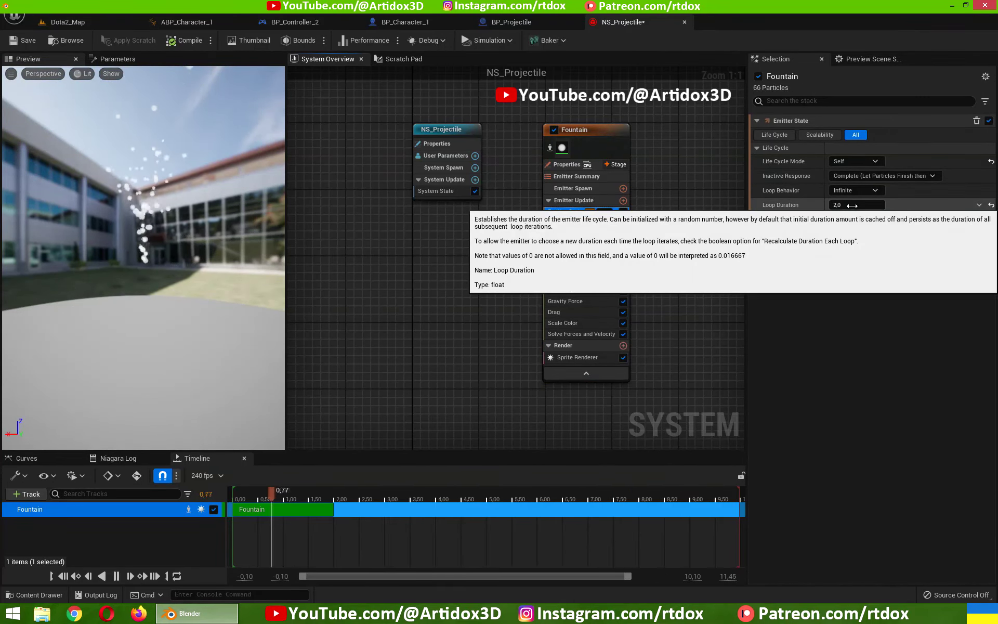
right_drag(656, 254, 582, 257)
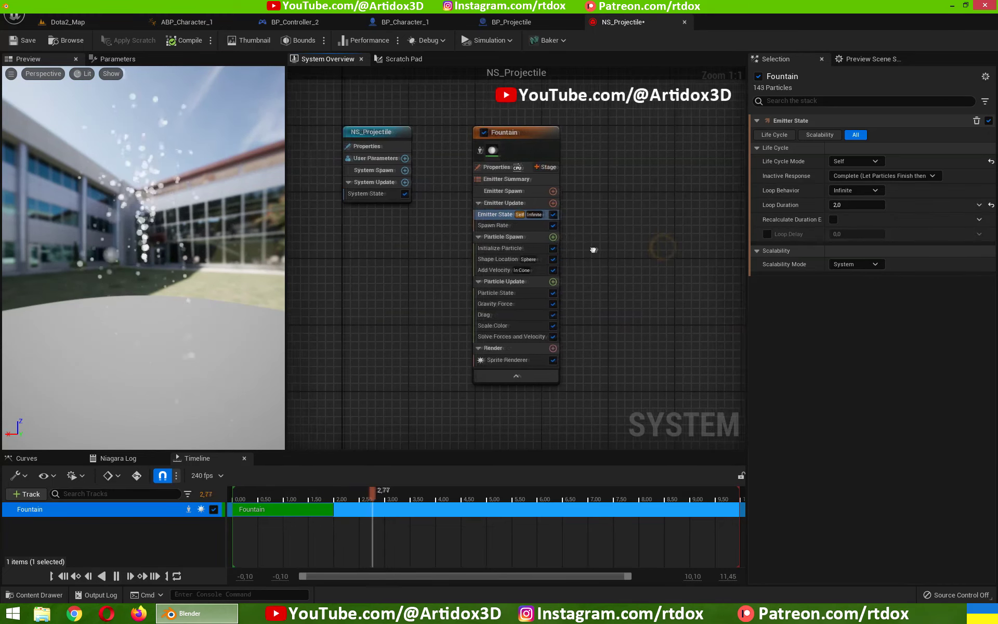
click(522, 224)
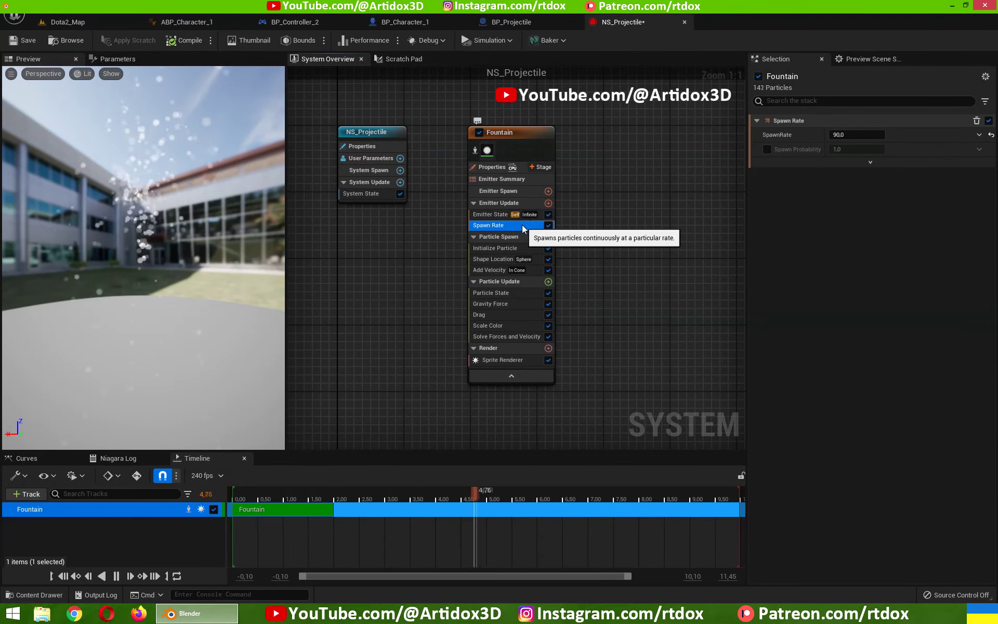
click(494, 272)
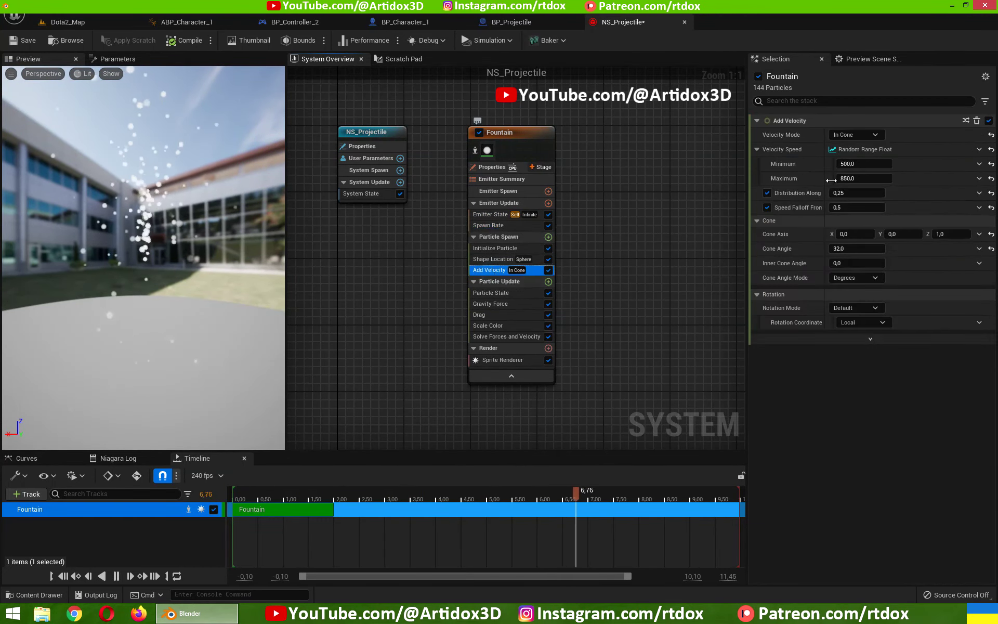
right_click(495, 275)
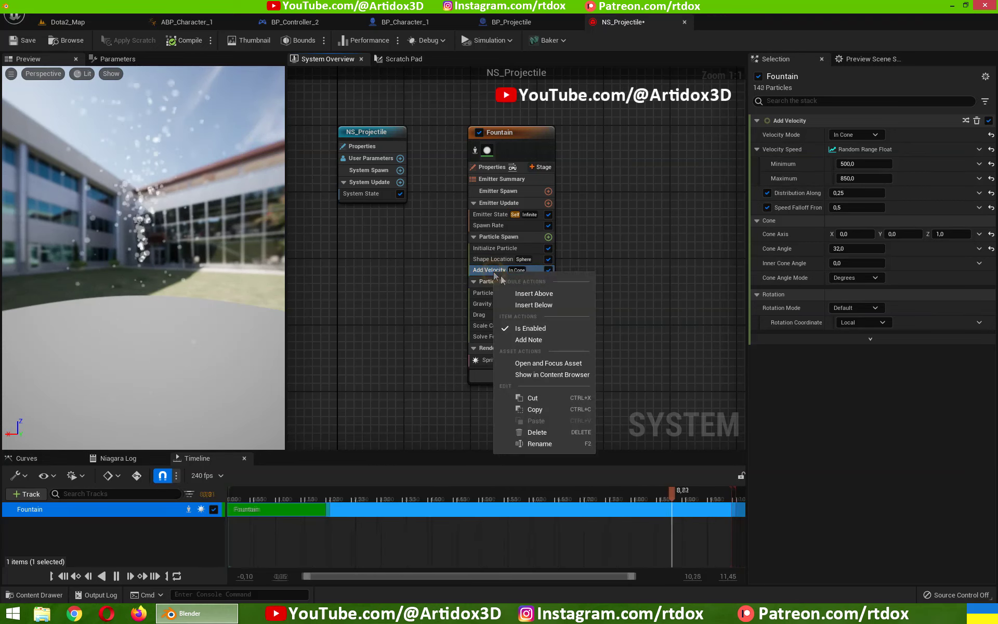
click(535, 432)
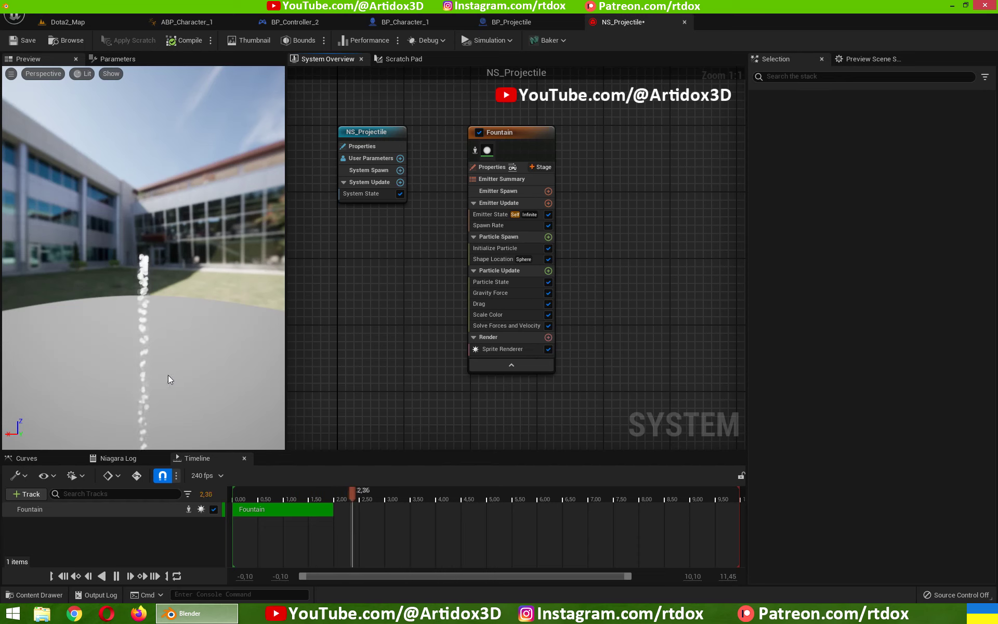
- Delete the Fountain emitter's Gravity Force module too
click(500, 294)
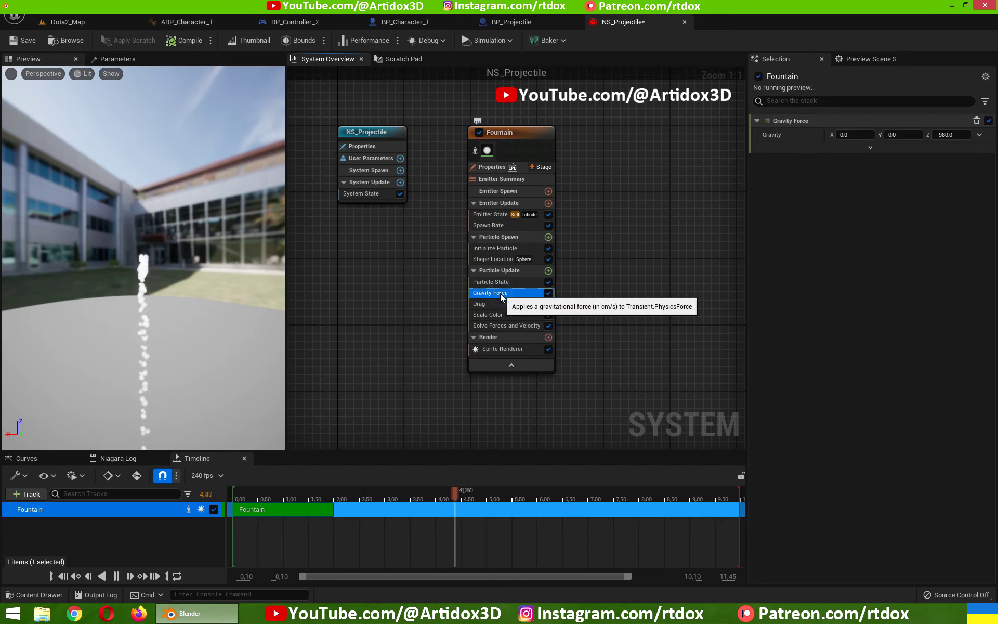
right_click(500, 294)
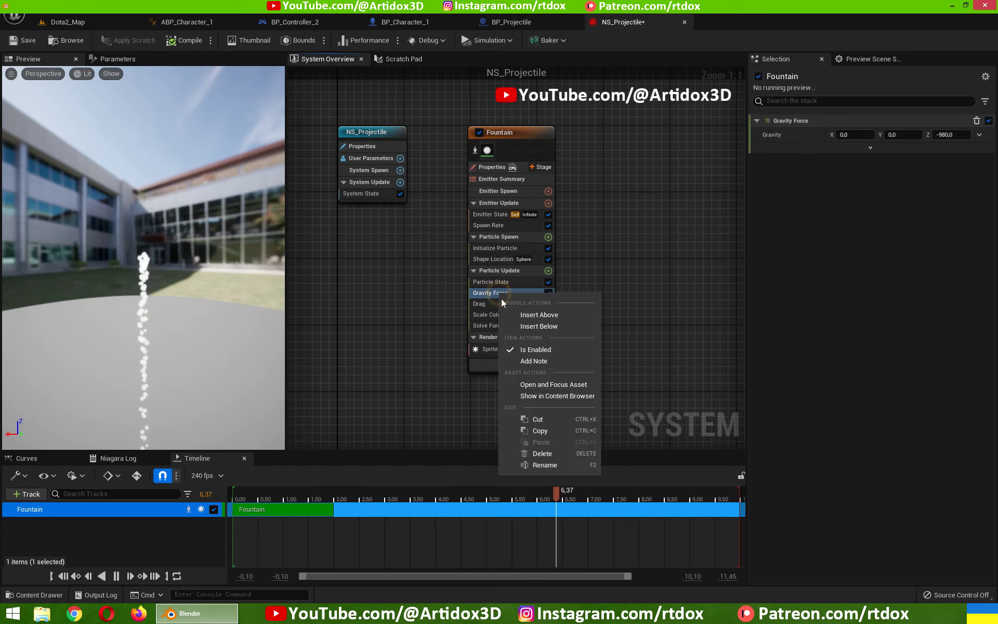
click(543, 457)
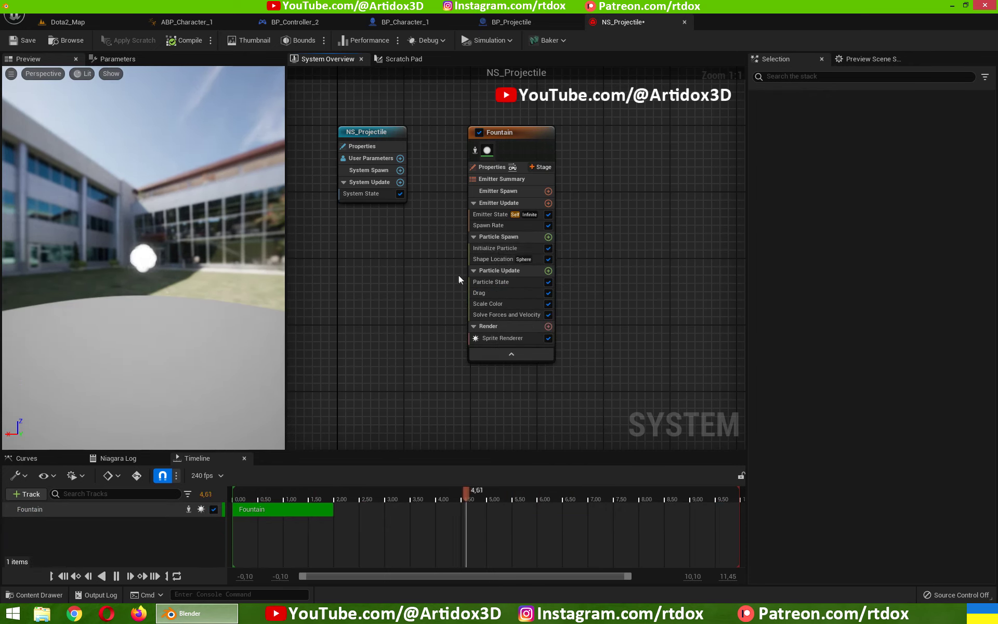
- Set the Initialize Particle colour to red and save NS_Projectile
click(540, 250)
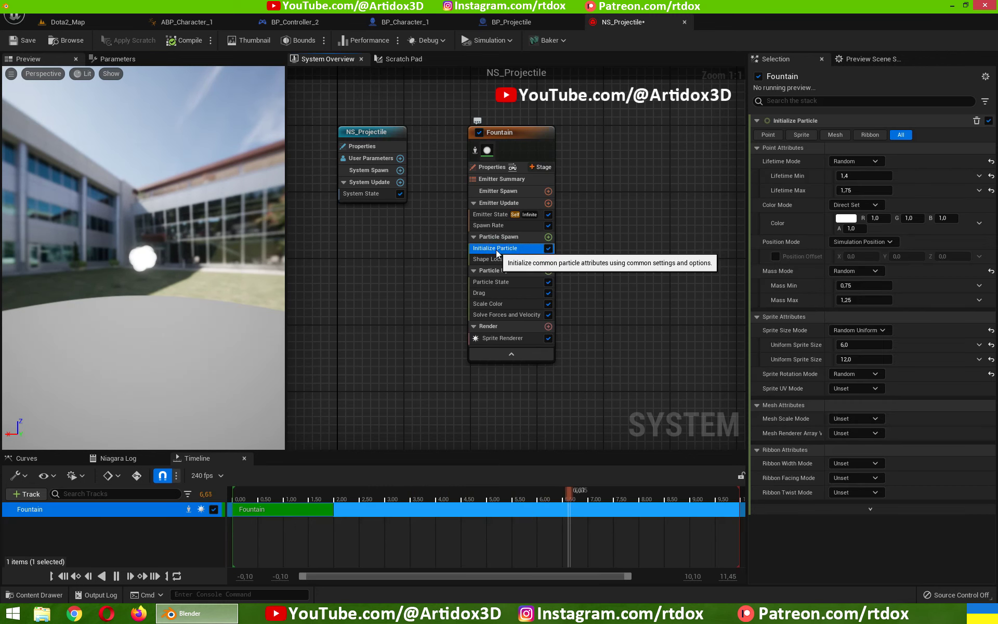
click(846, 218)
drag(722, 308, 745, 305)
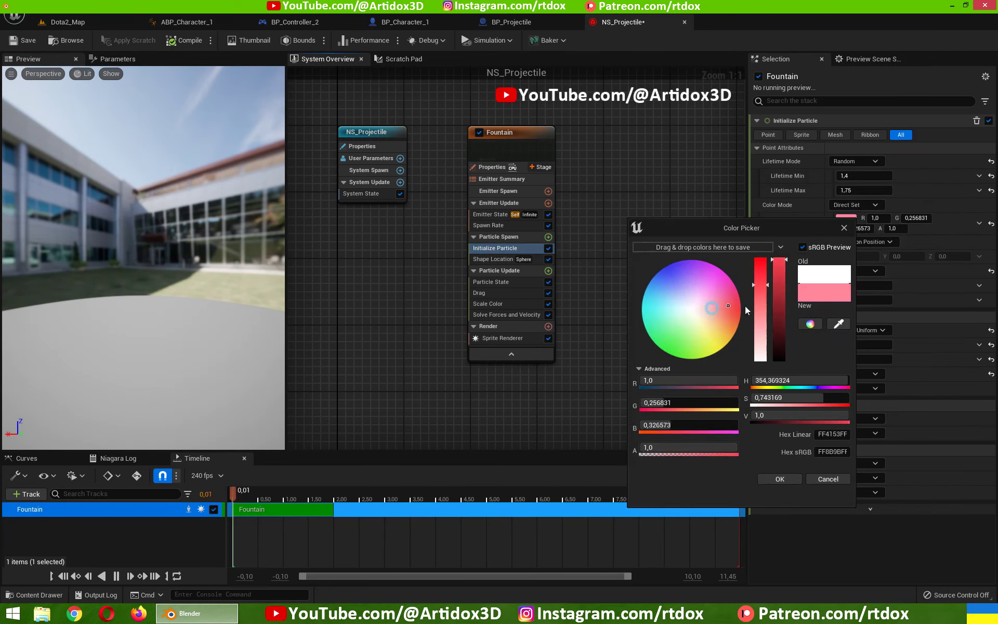
click(777, 478)
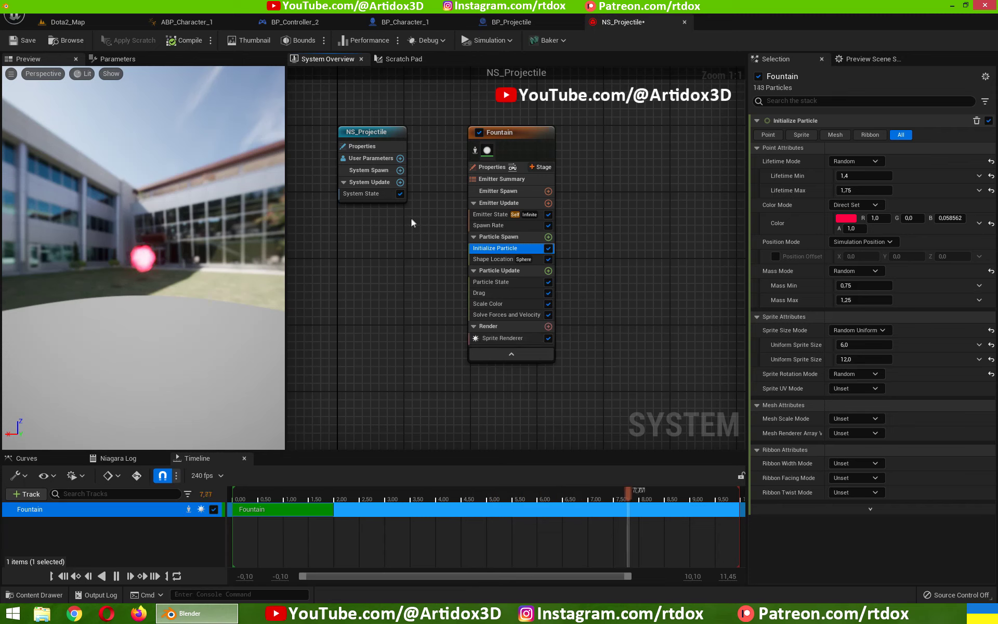
key(ctrl+s)
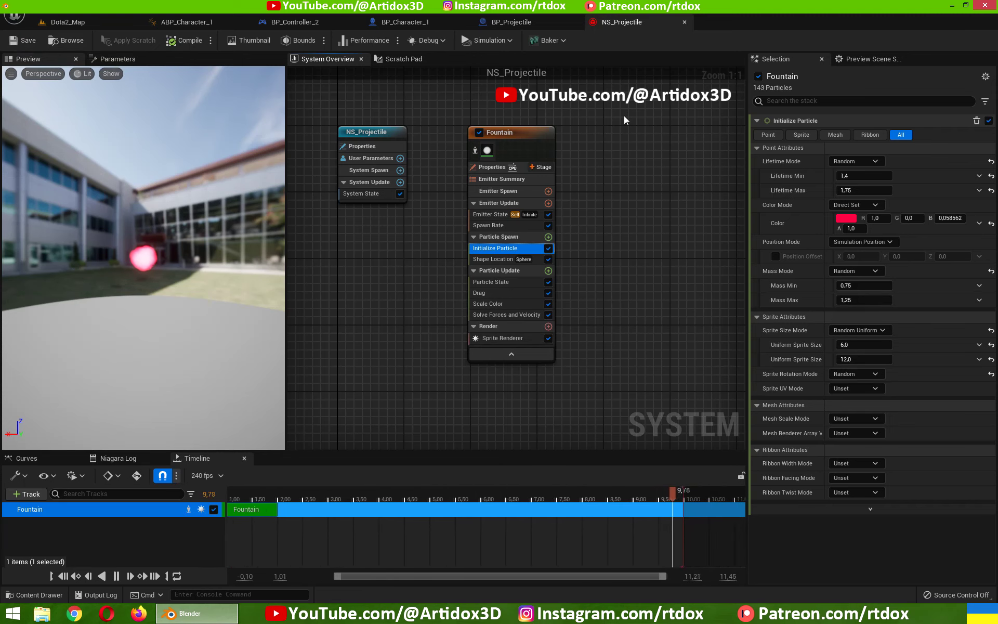
- Add a System Location module to the Fountain's Particle Update and save again
click(512, 136)
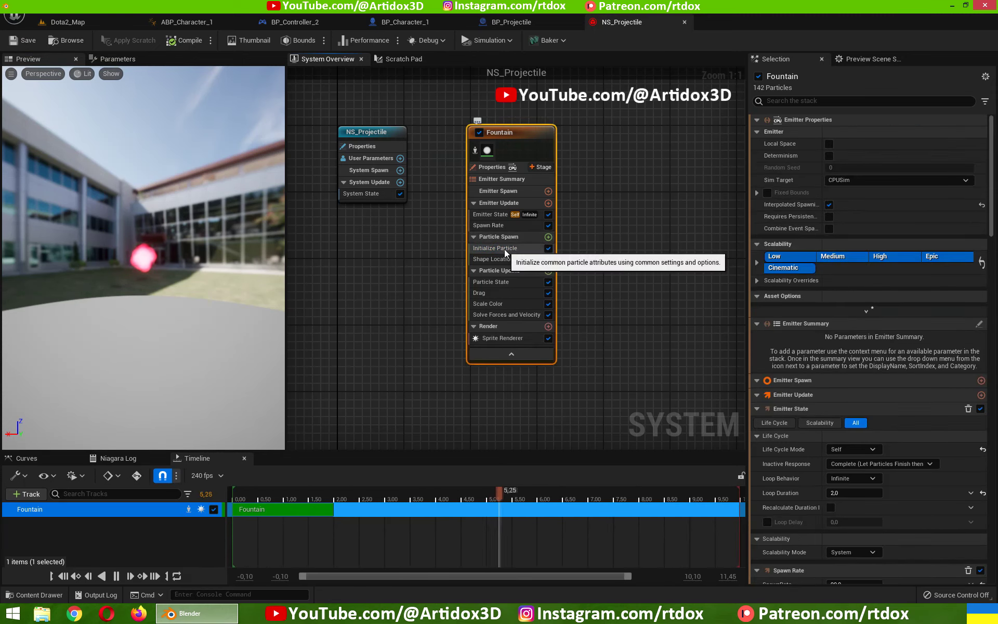
click(499, 248)
click(508, 282)
click(509, 293)
click(512, 314)
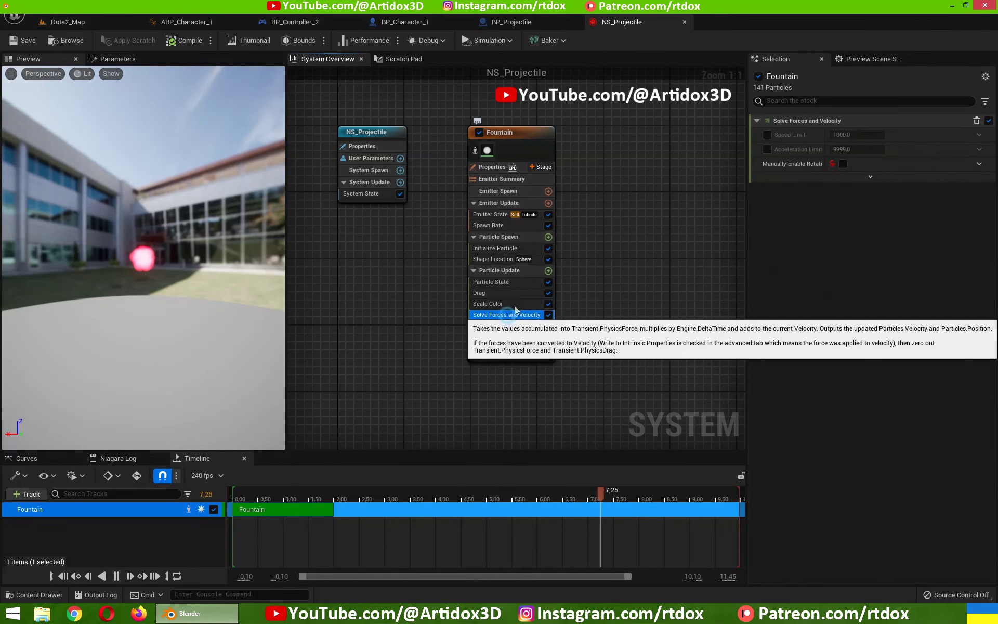
click(516, 281)
click(512, 304)
click(512, 315)
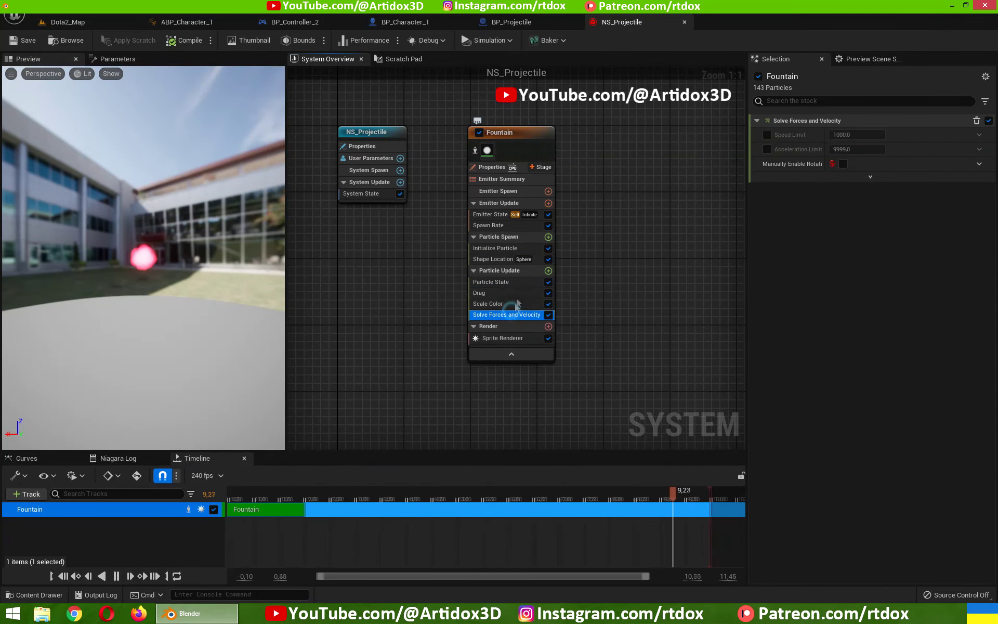
click(517, 282)
click(548, 270)
text(system)
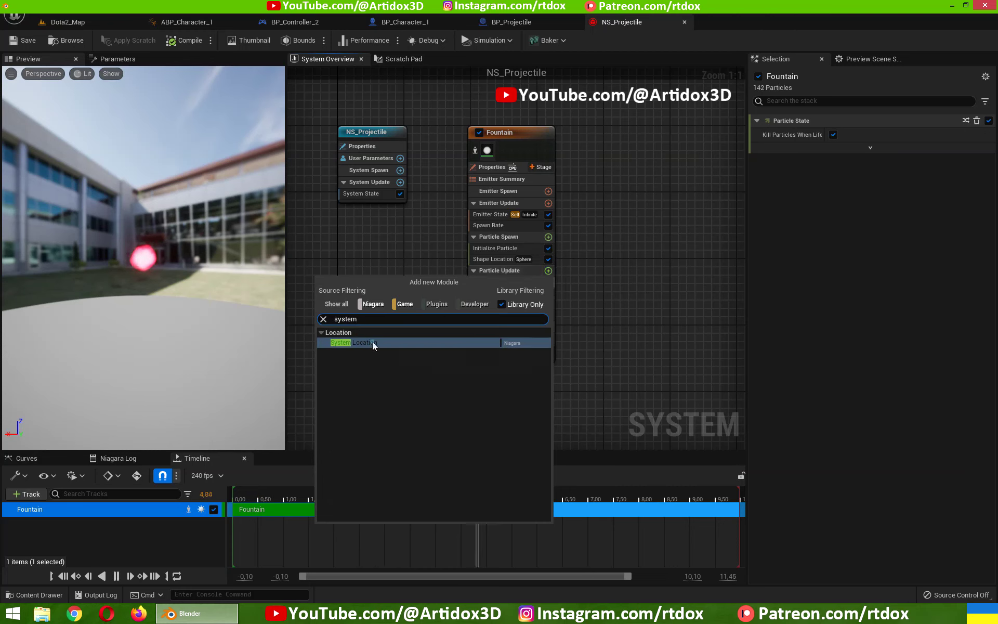
click(372, 341)
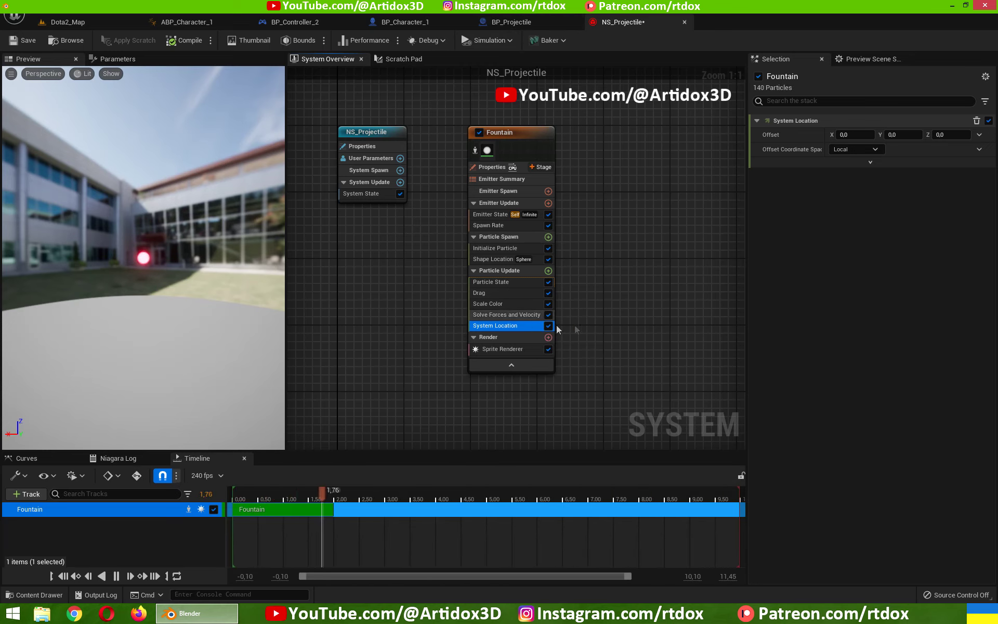
key(ctrl+s)
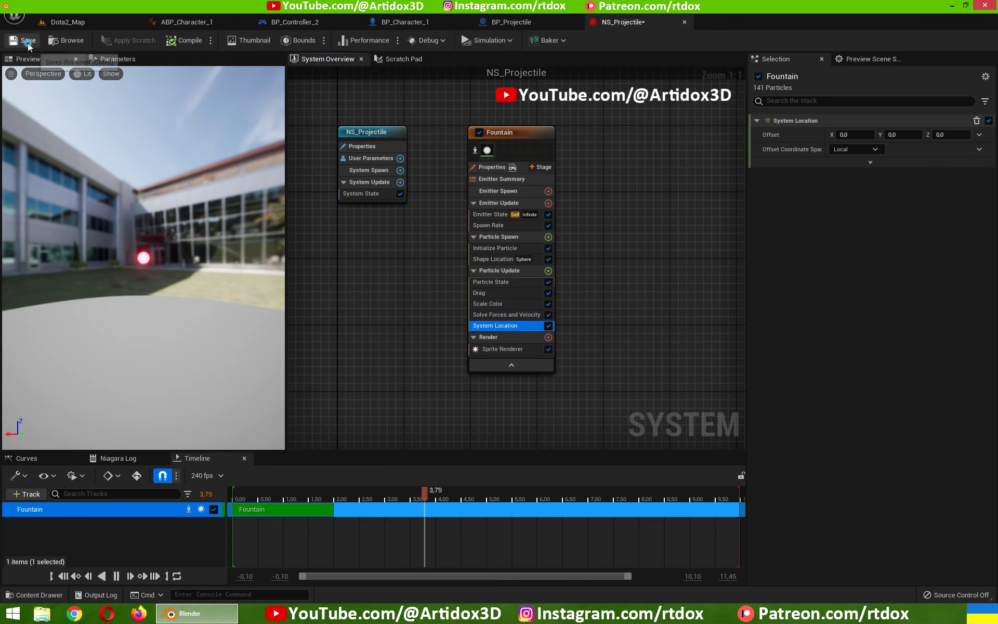
- Add a Niagara particle system component named NS_Projectile to BP_Projectile
click(511, 21)
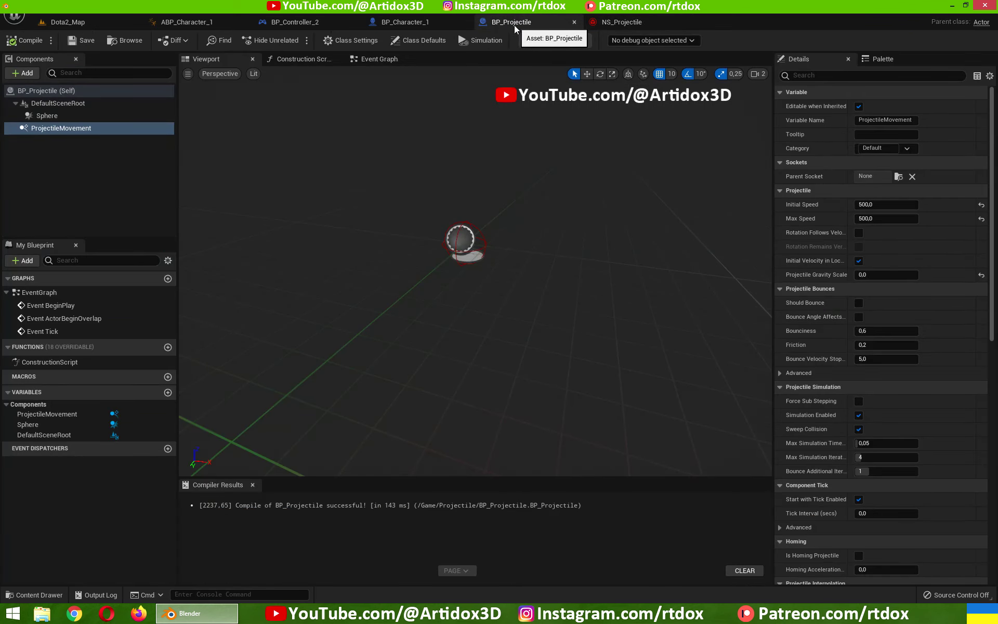
click(42, 103)
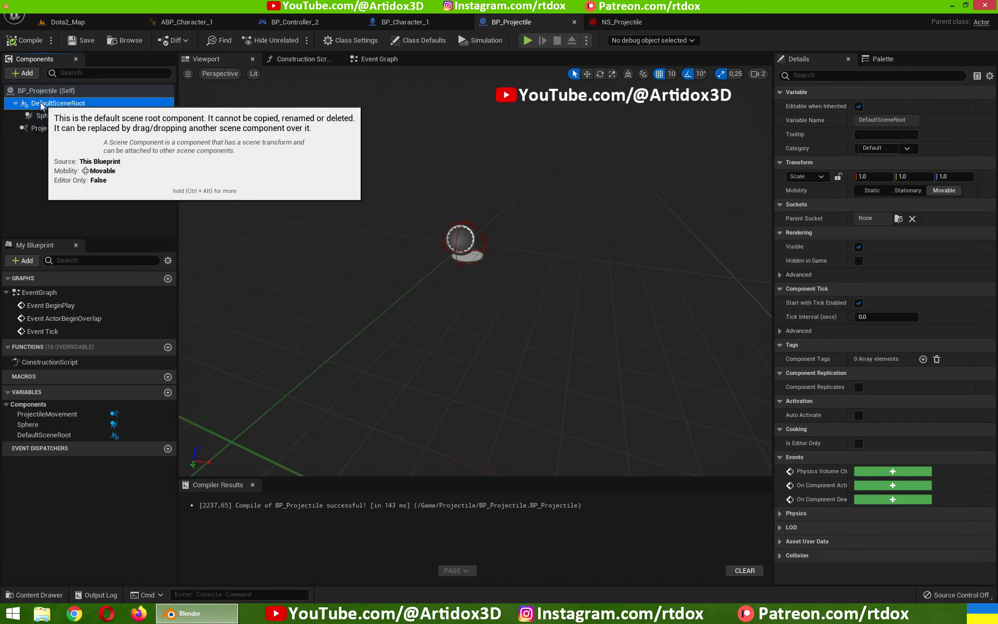
click(29, 73)
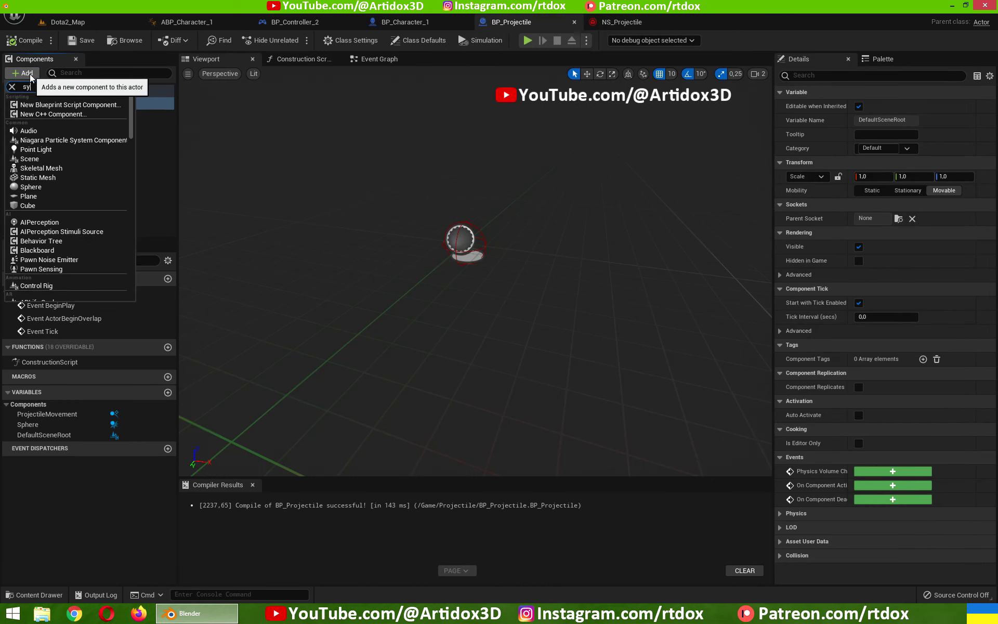
text(system)
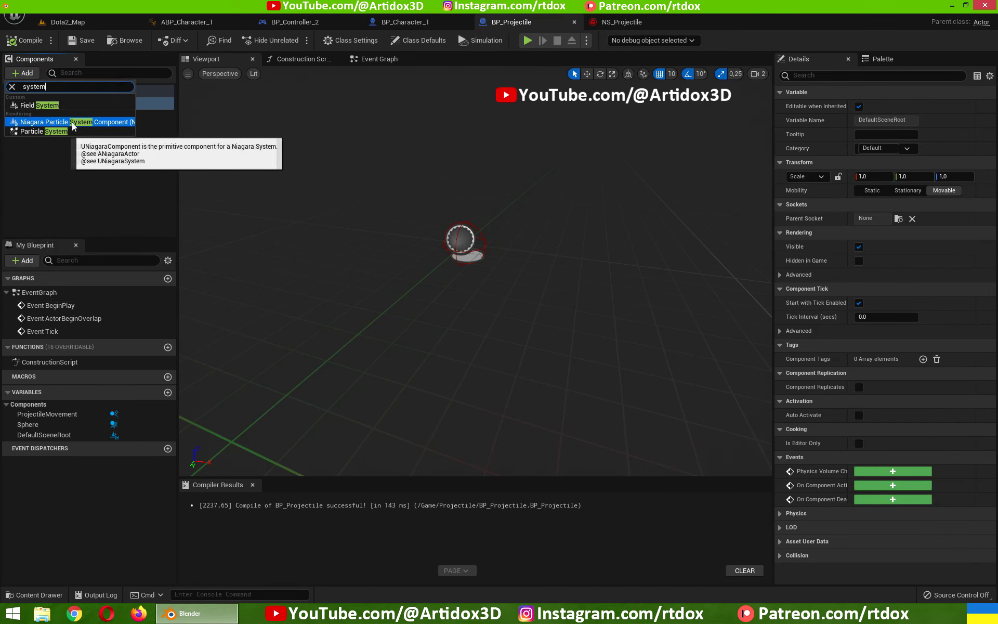
click(81, 121)
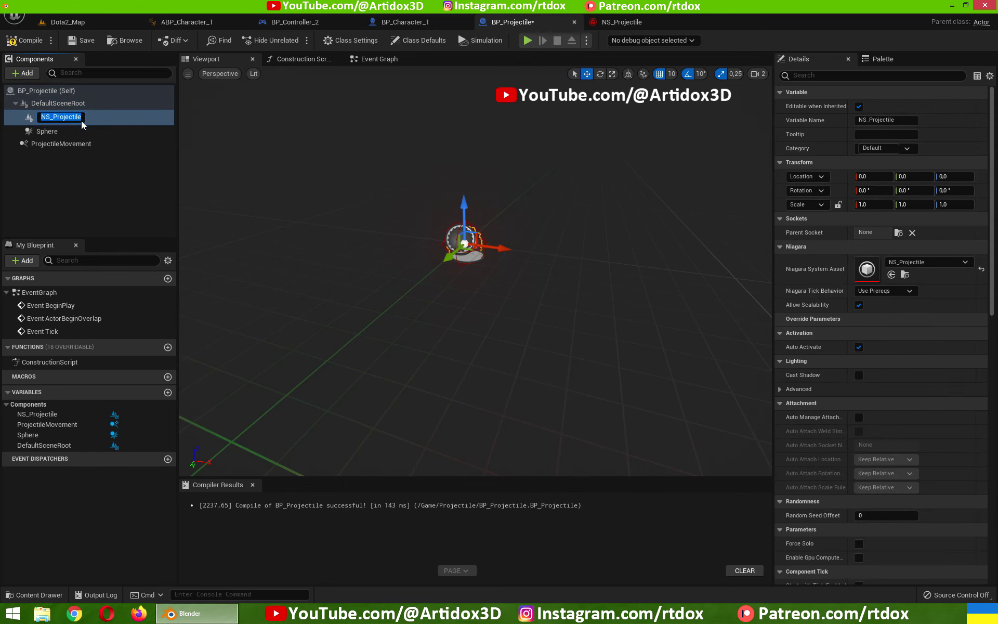
click(87, 183)
click(69, 119)
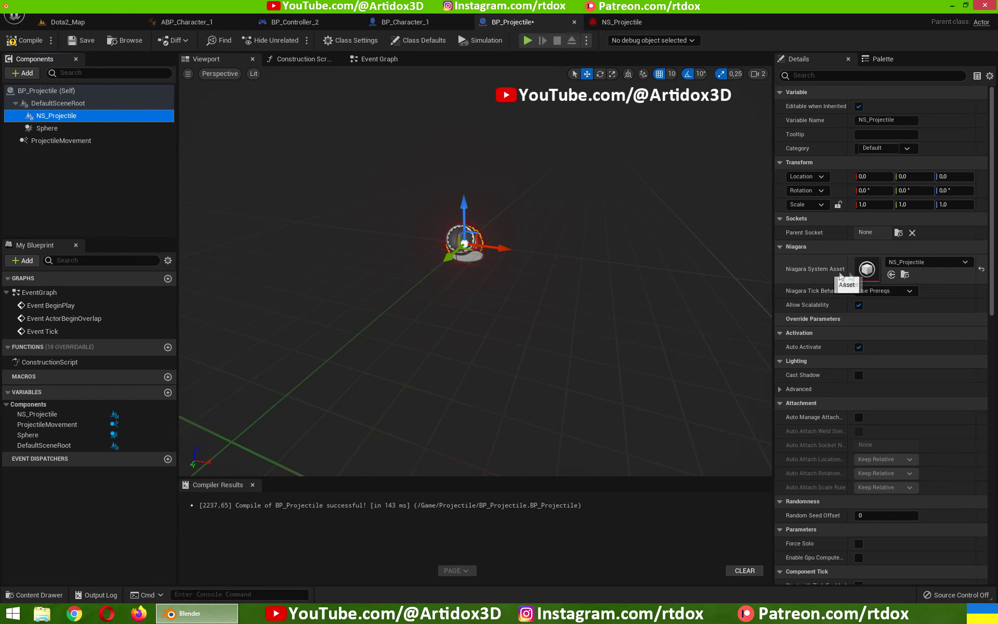
- Assign the NS_Projectile asset as the component's Niagara System and save BP_Projectile
click(67, 22)
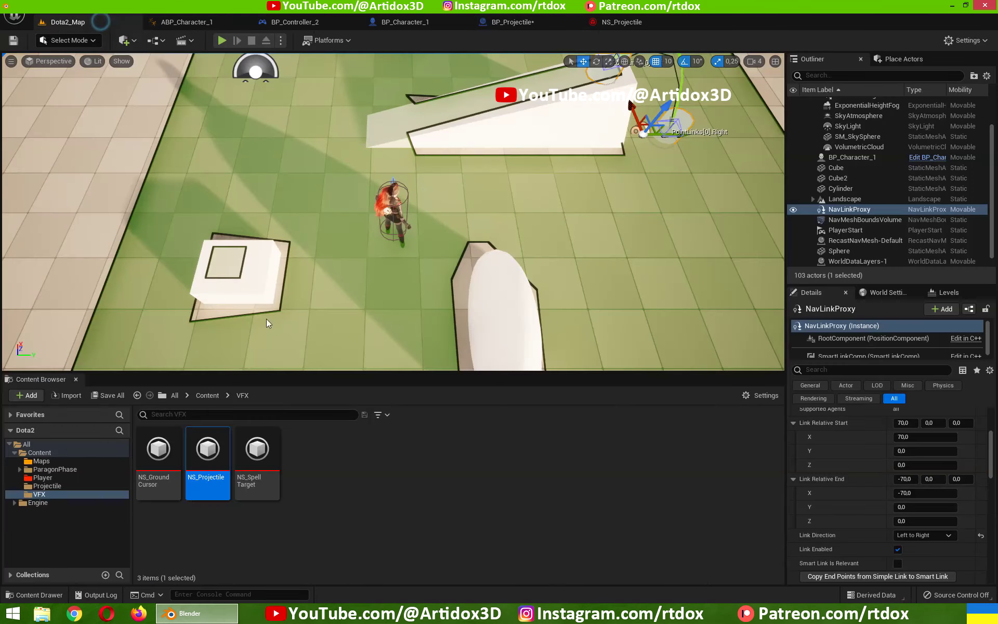
double_click(217, 441)
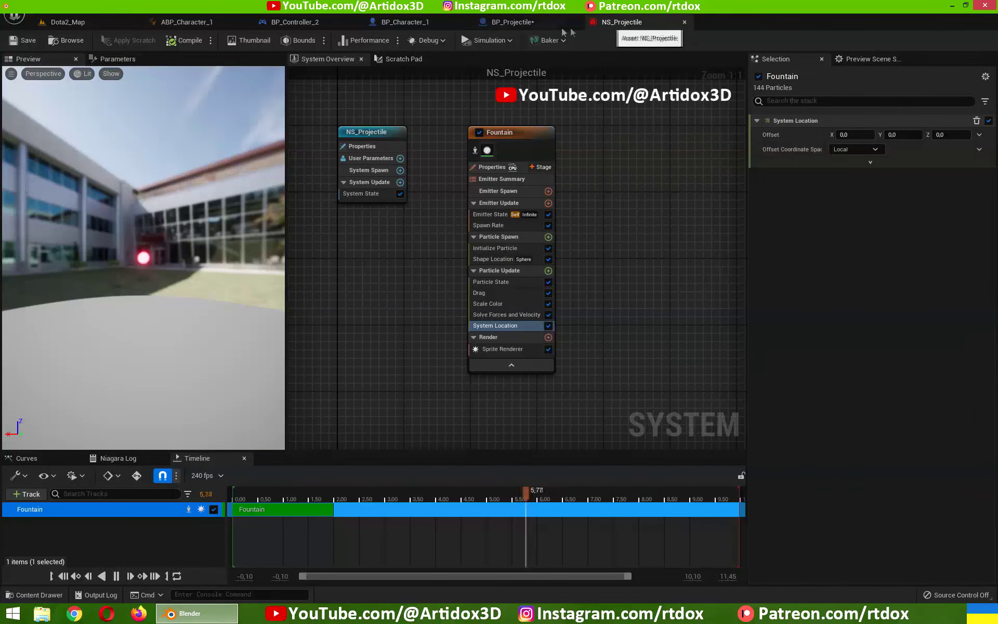
click(533, 23)
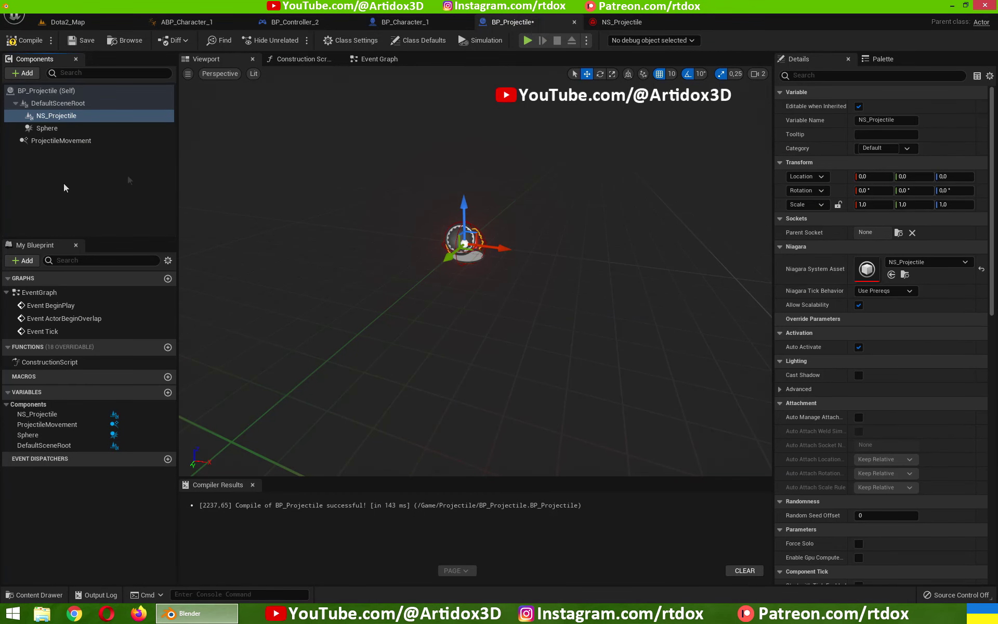
click(916, 261)
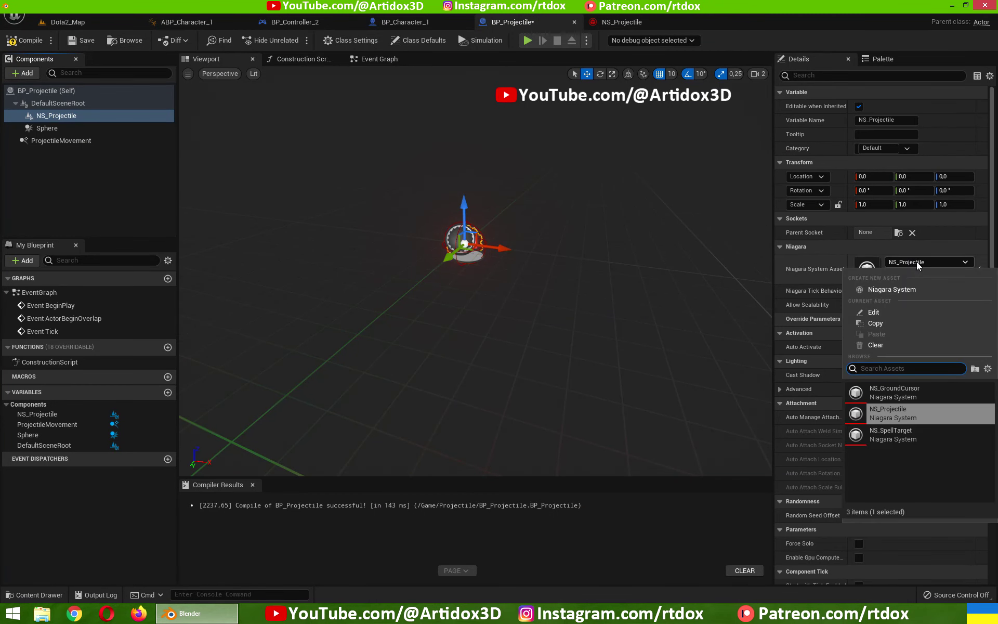
click(904, 411)
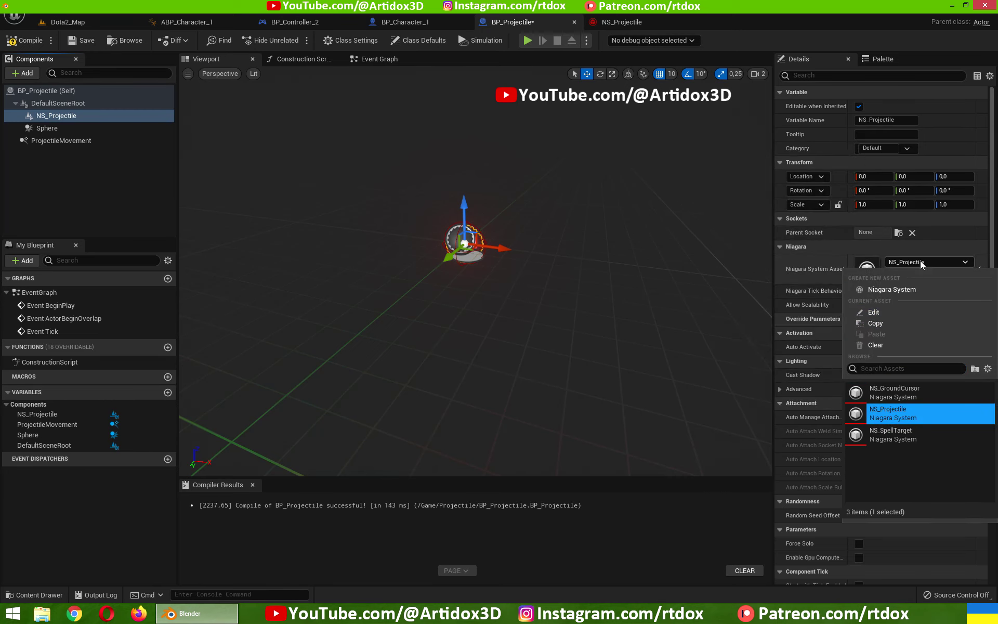
click(824, 269)
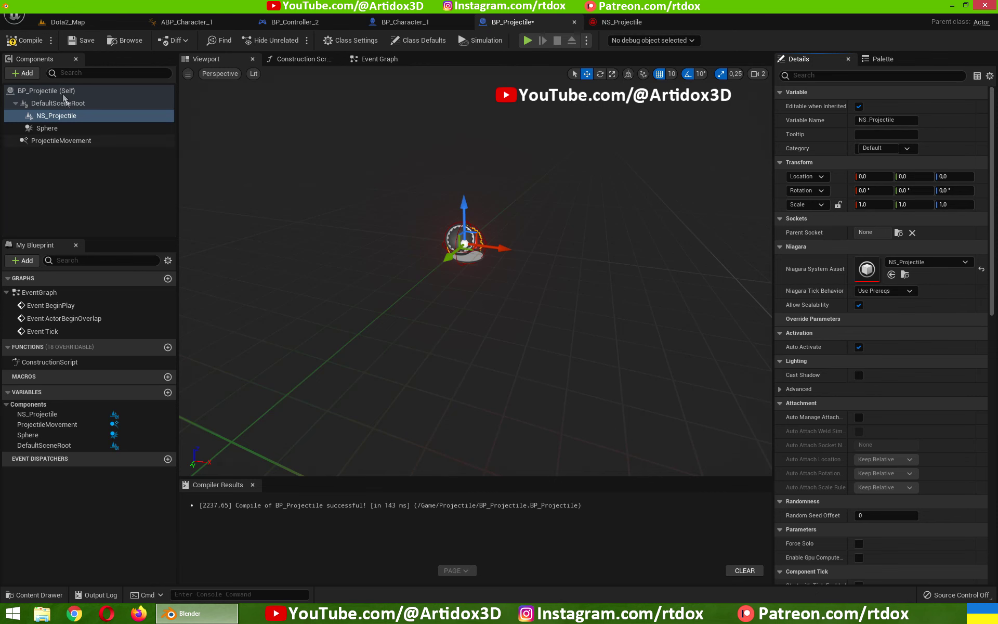
click(75, 40)
click(68, 22)
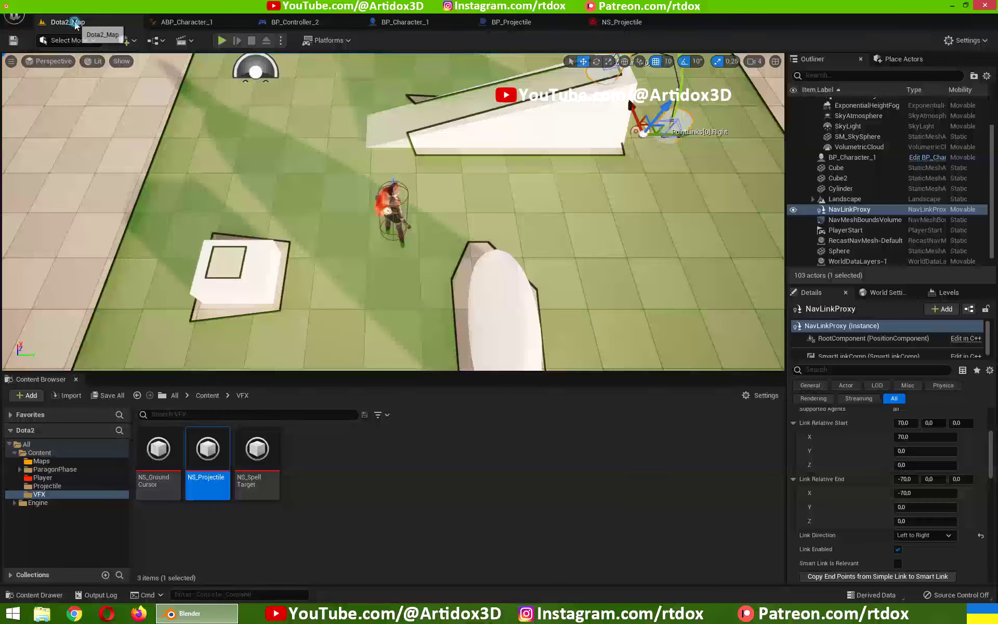
- Place a BP_Projectile actor from the Projectile folder into the Dota2_Map level
click(47, 485)
mouse_move(171, 458)
mouse_down()
mouse_move(537, 191)
mouse_move(527, 215)
mouse_move(551, 165)
mouse_up()
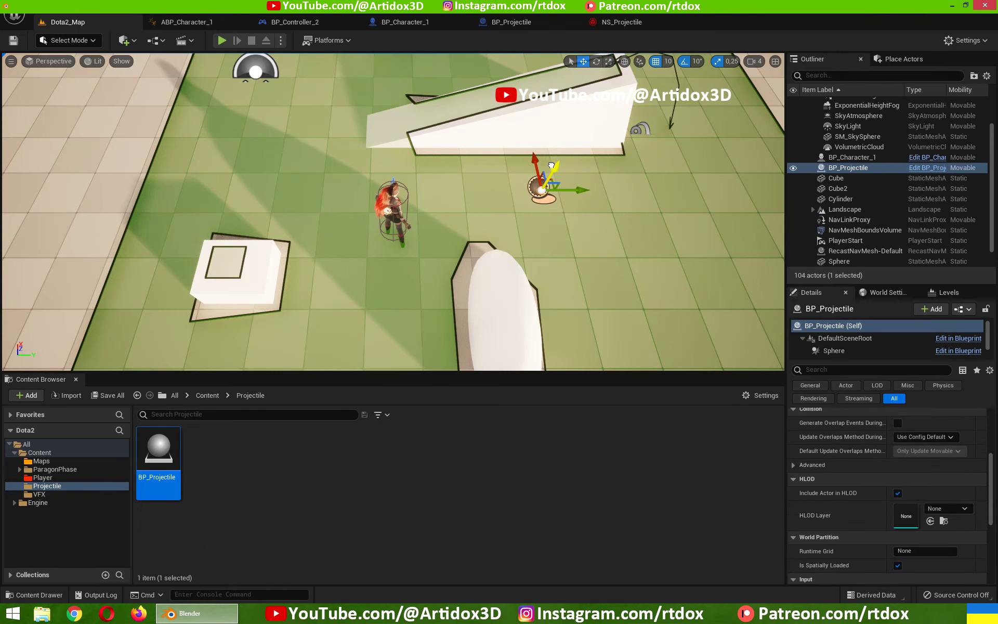
right_drag(489, 169, 489, 169)
- Simulate the level briefly to view the projectile, then stop the simulation
click(281, 41)
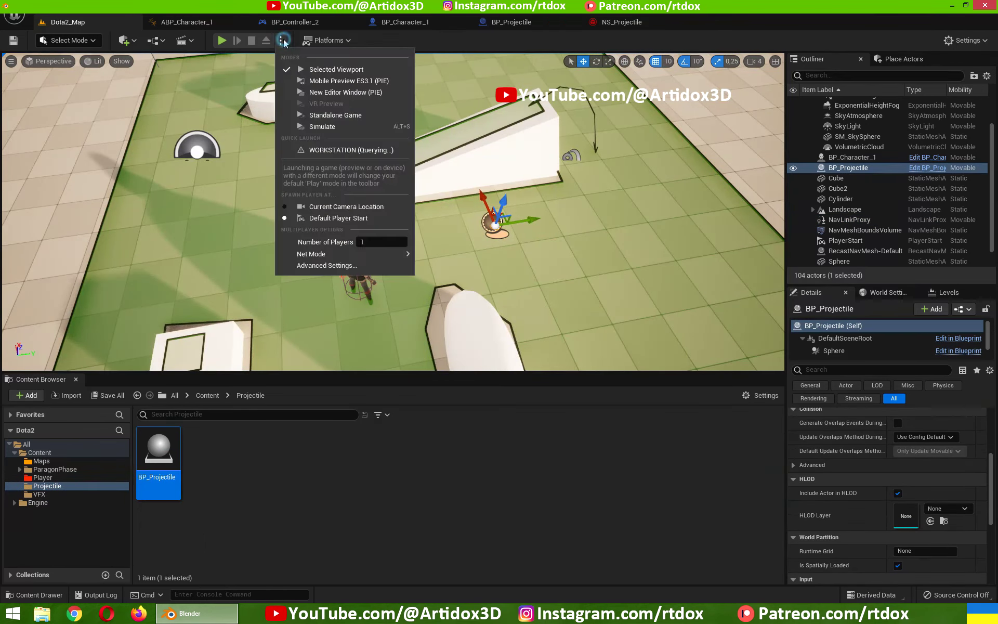
click(317, 126)
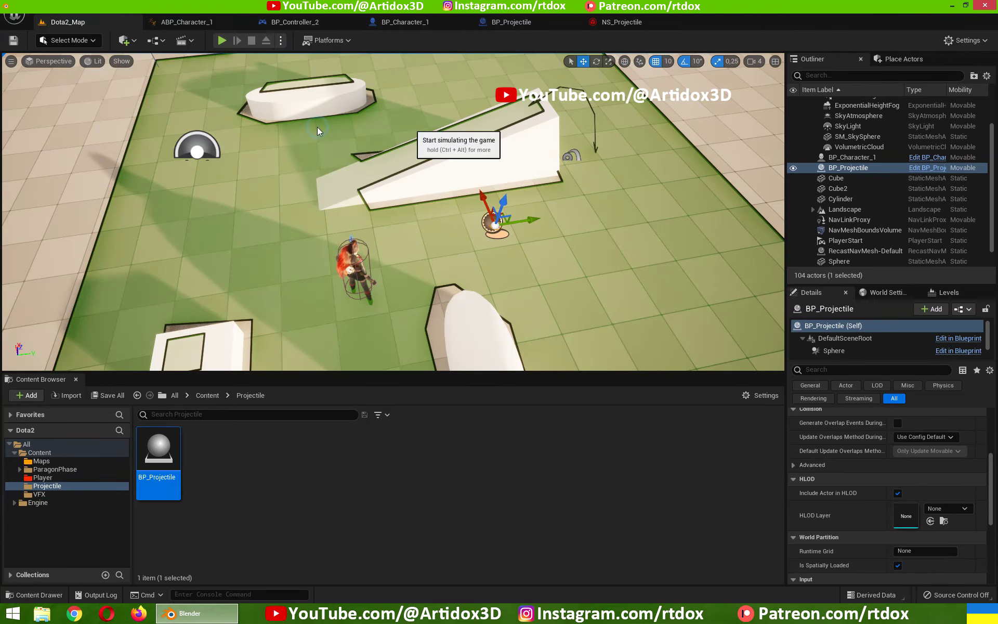
right_drag(317, 127, 345, 131)
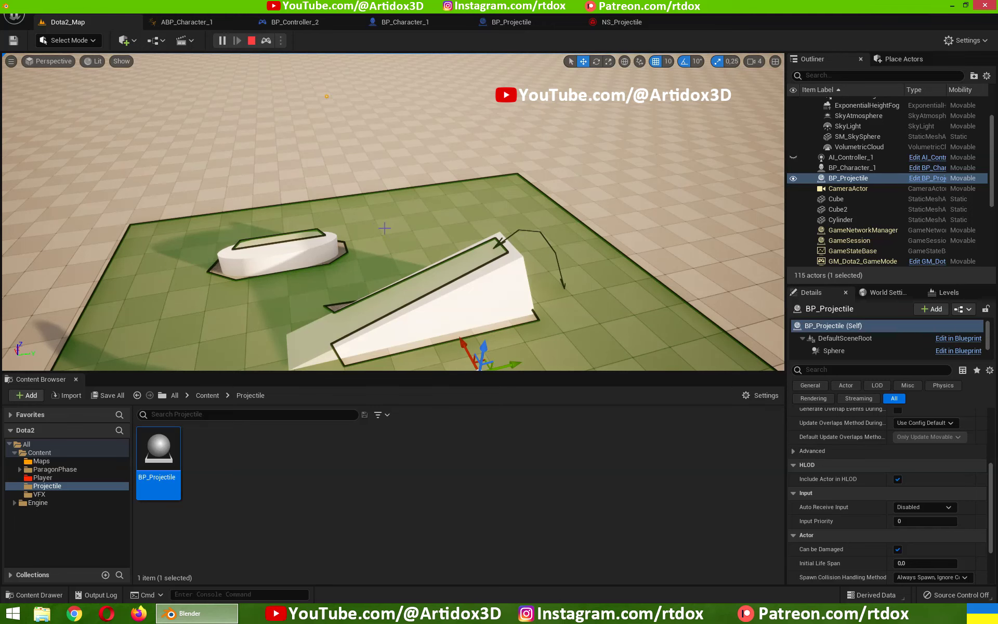
right_drag(385, 228, 385, 227)
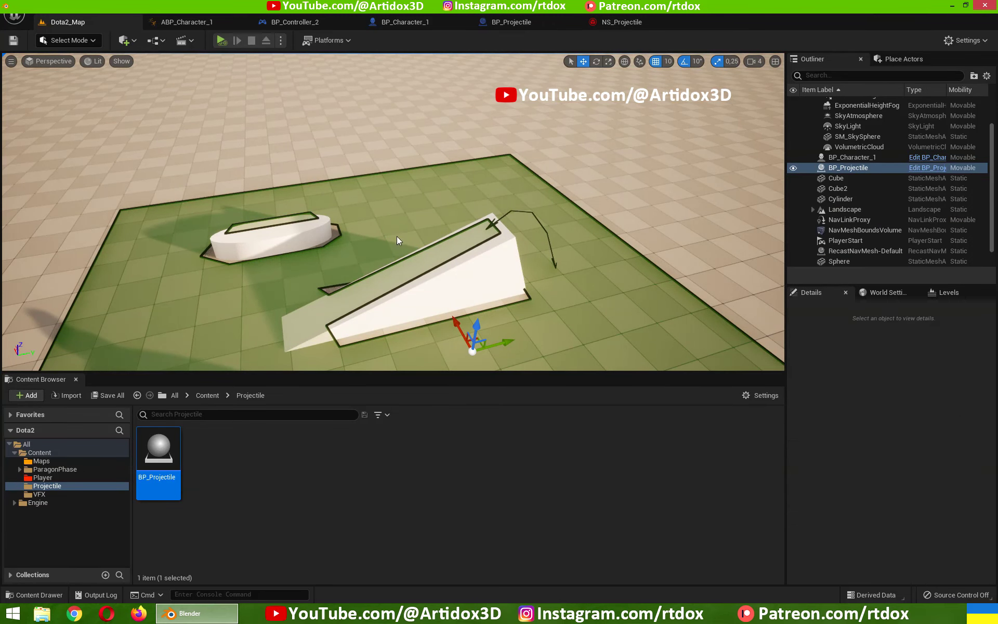
key(Escape)
- Disable the Fountain emitter's System Location module and save NS_Projectile
click(613, 25)
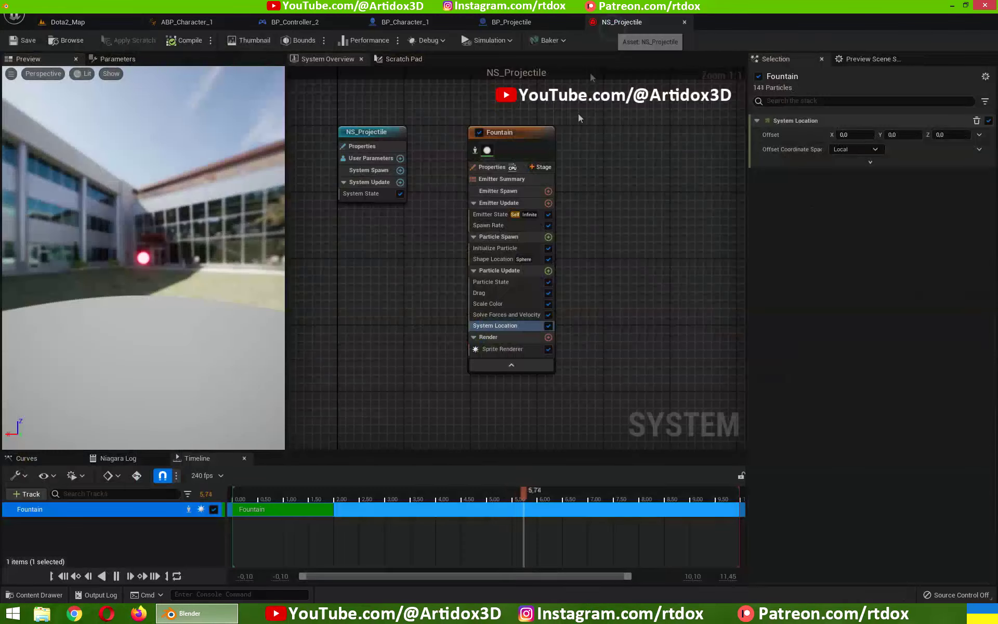
click(530, 329)
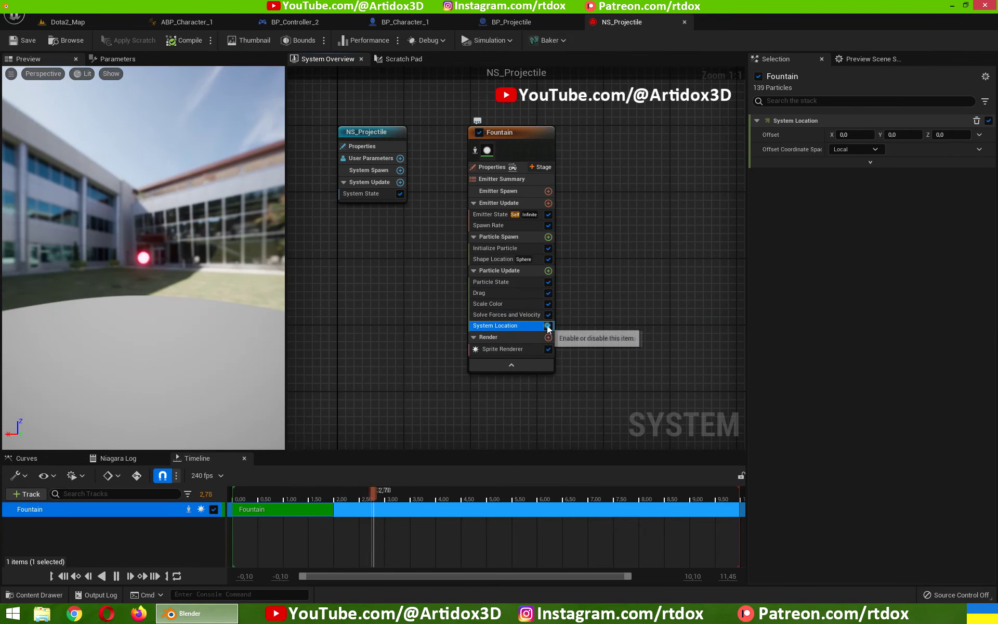
click(547, 325)
click(28, 45)
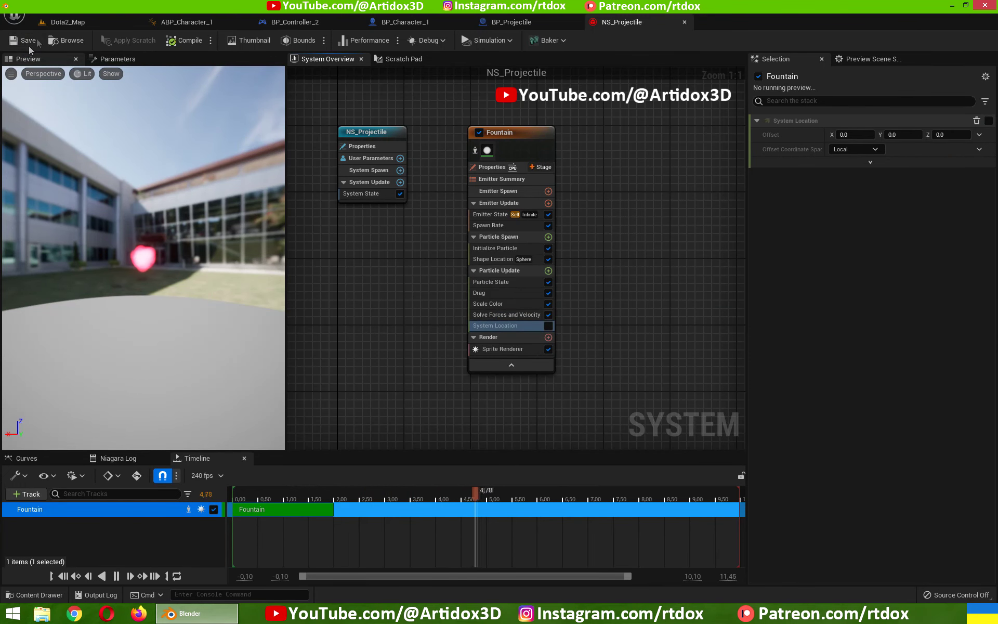
- Simulate Dota2_Map again to watch the projectile fly trailing red particles
click(68, 21)
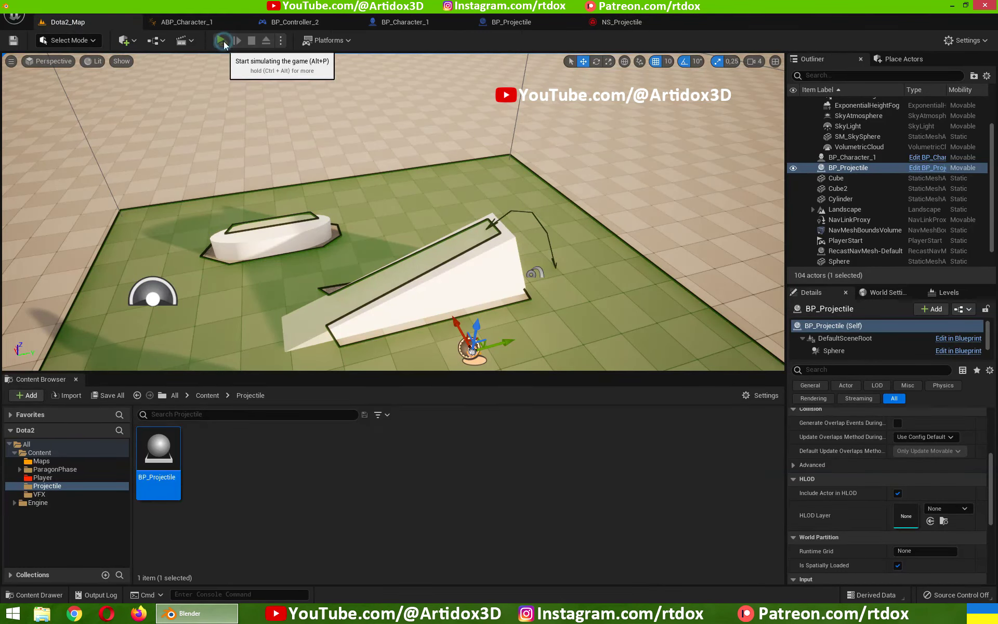
click(221, 40)
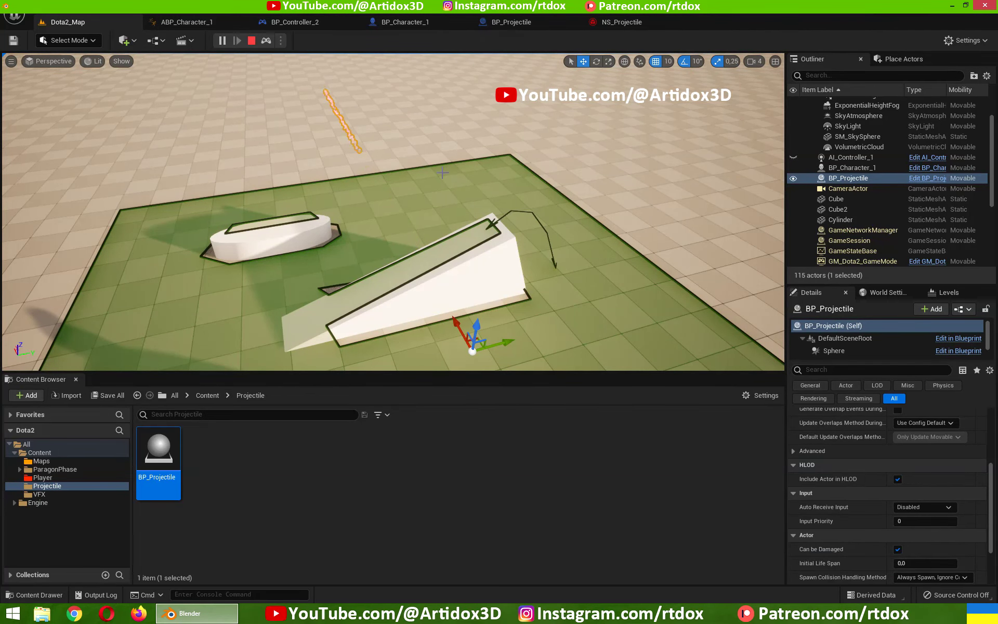
mouse_move(442, 173)
right_down()
mouse_move(443, 130)
mouse_move(443, 218)
right_up()
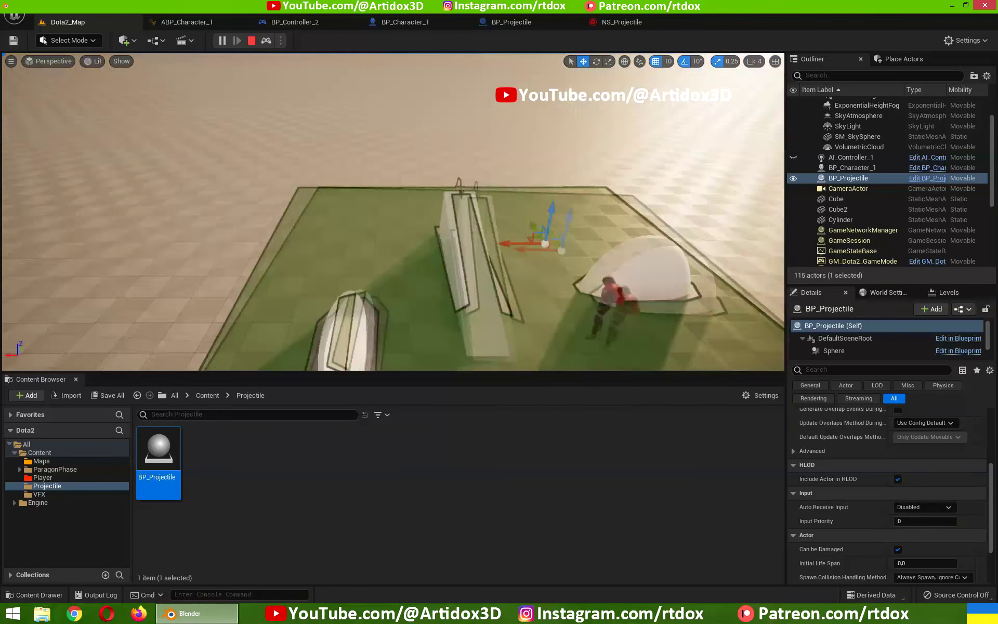
click(511, 22)
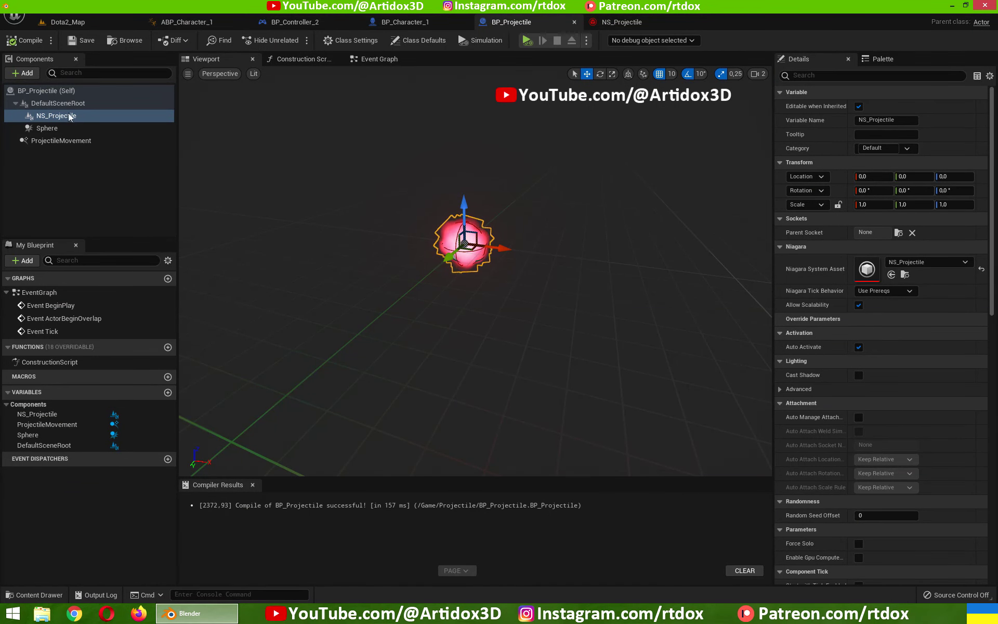
- Set BP_Projectile's Initial Life Span to 5.0 in Class Defaults, then compile and save
click(418, 40)
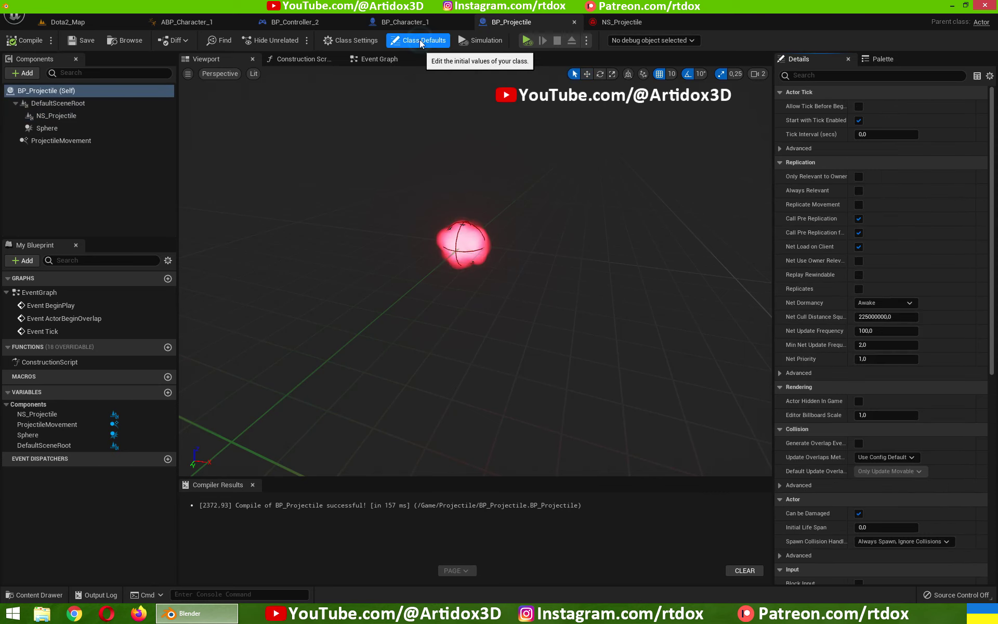
scroll(835, 376, down, 3)
mouse_move(813, 376)
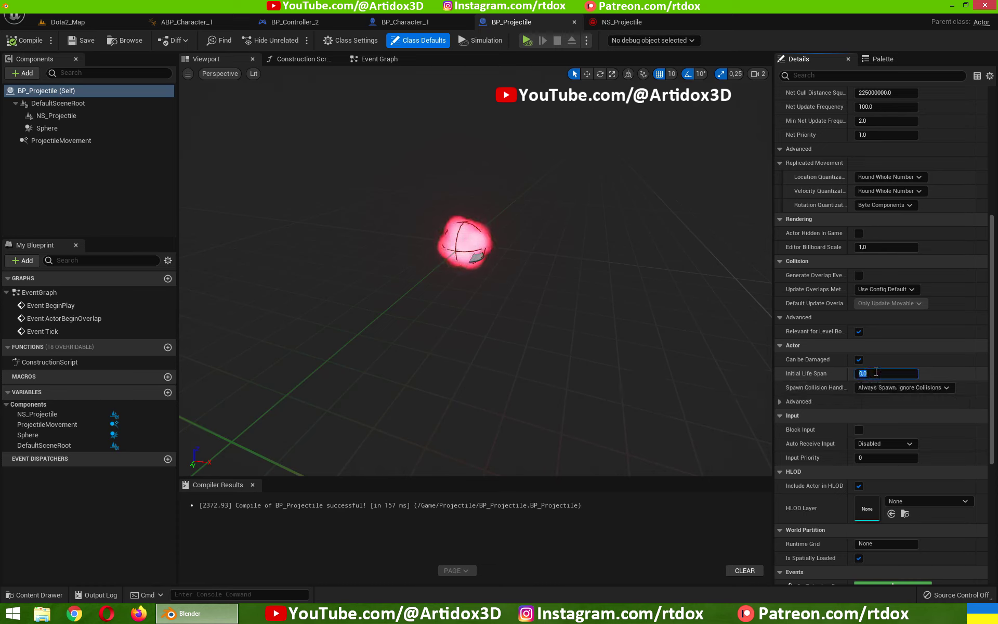
text(5)
key(Return)
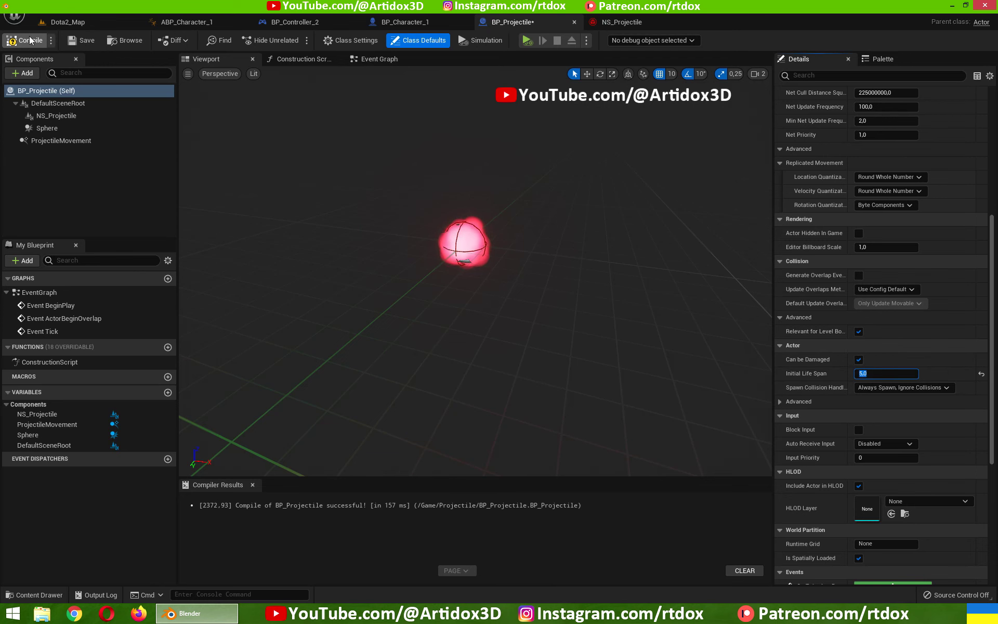
click(82, 40)
- Play the Dota2_Map level to test the projectiles, then stop the session
click(85, 26)
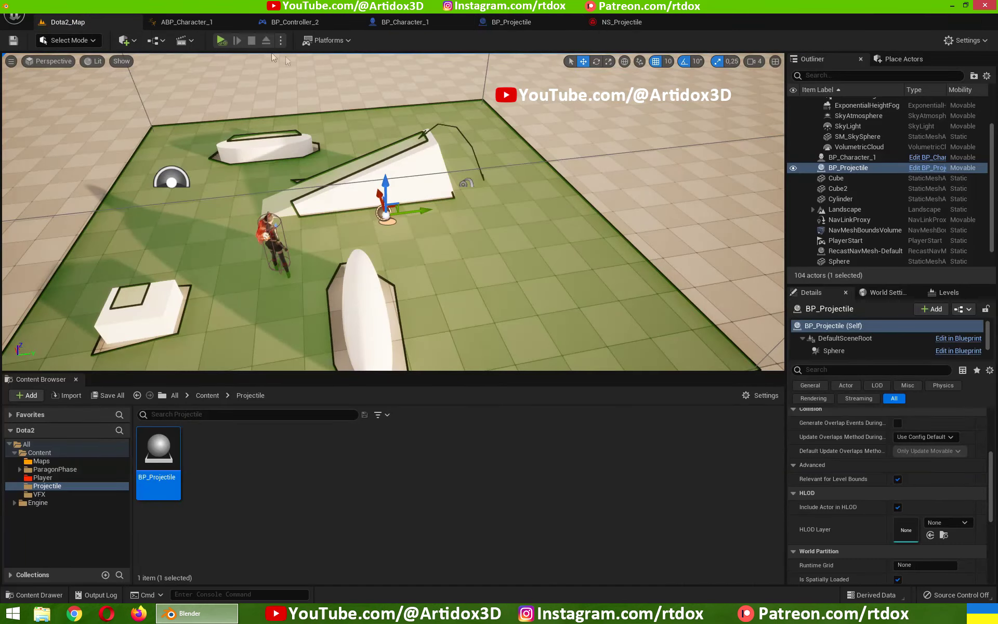
right_drag(193, 79, 193, 79)
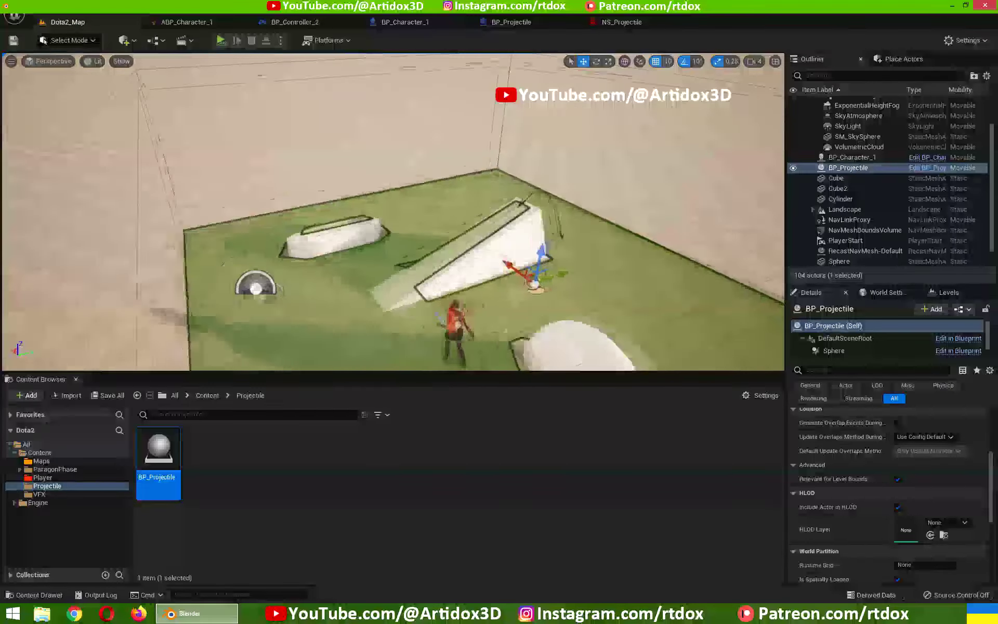
click(220, 40)
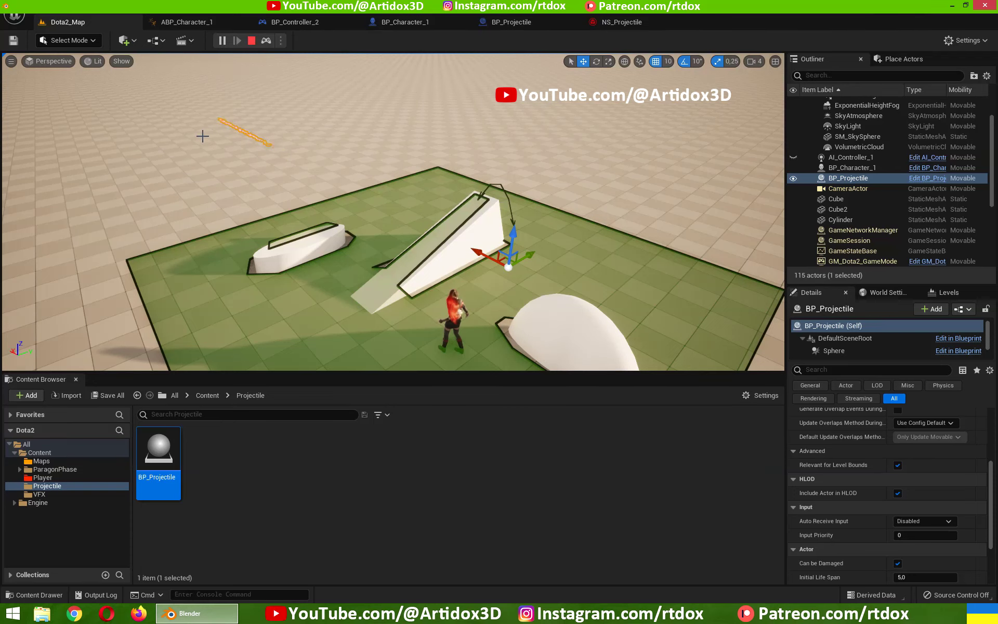
key(Escape)
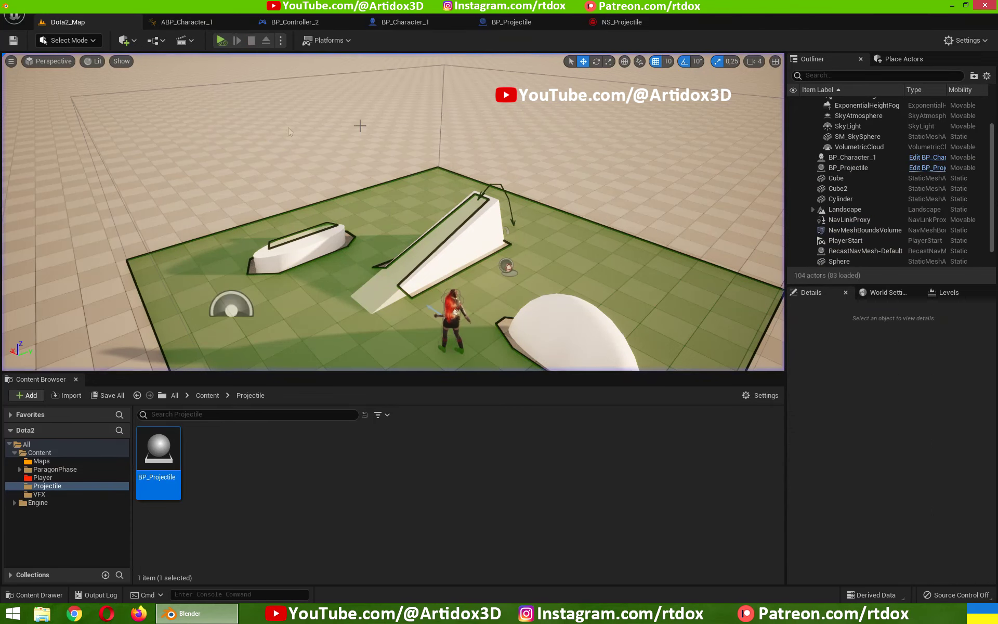
click(520, 22)
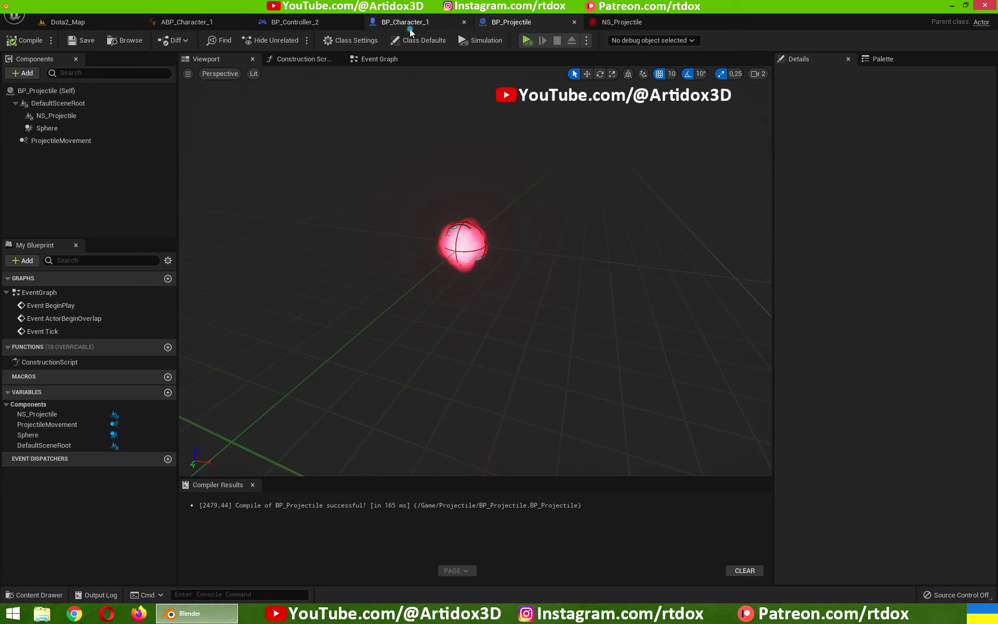
- Find the Play Montage node in BP_Character_1's event graph and browse to its Ability_R_Alt_Montage asset
click(379, 22)
right_drag(489, 255, 359, 250)
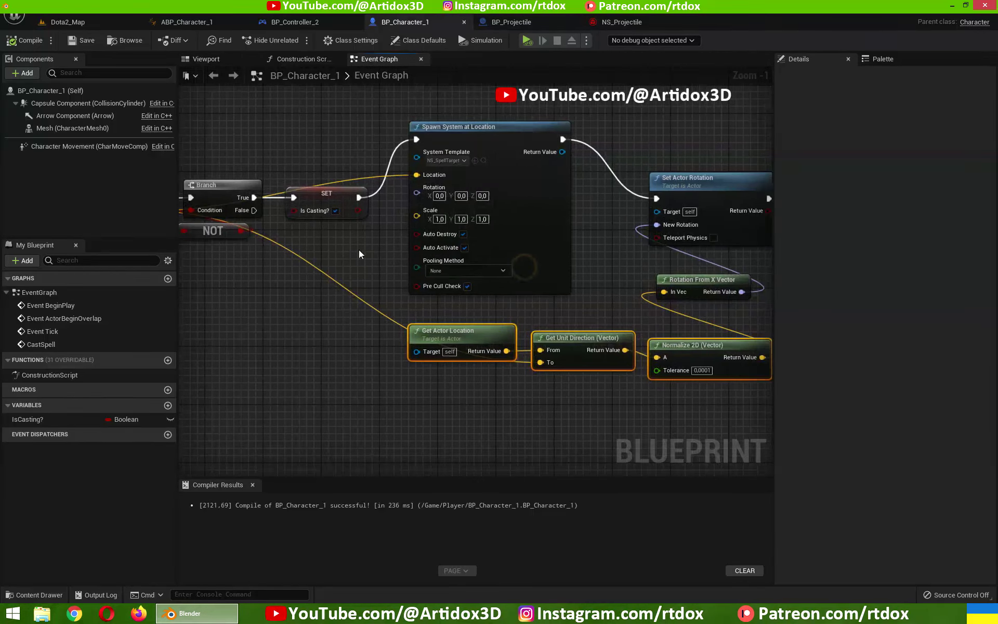
mouse_move(565, 273)
right_down()
mouse_move(471, 298)
mouse_move(309, 279)
right_up()
right_drag(583, 324, 410, 319)
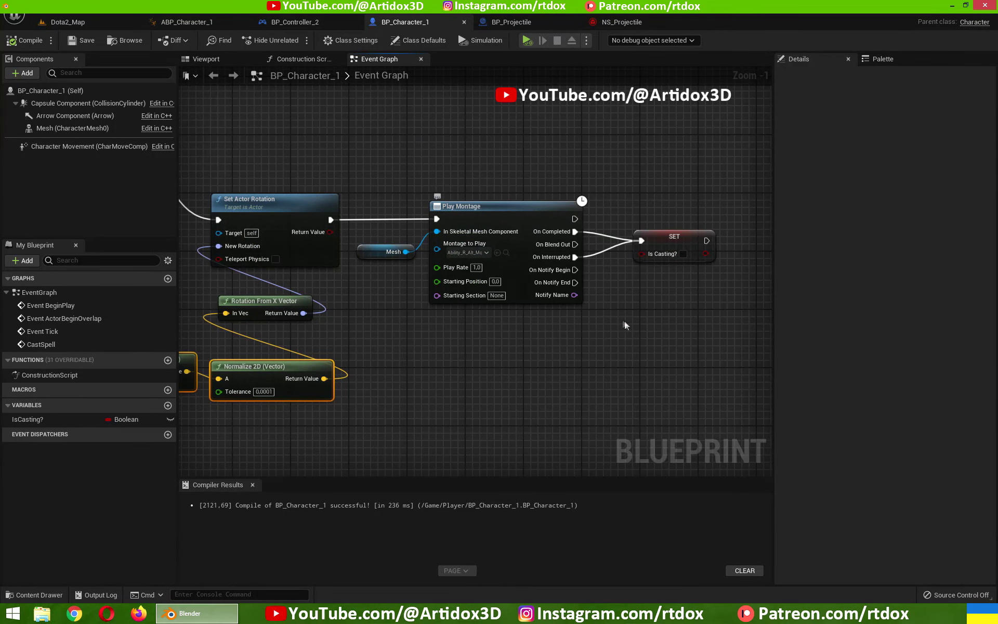
right_drag(624, 325, 555, 323)
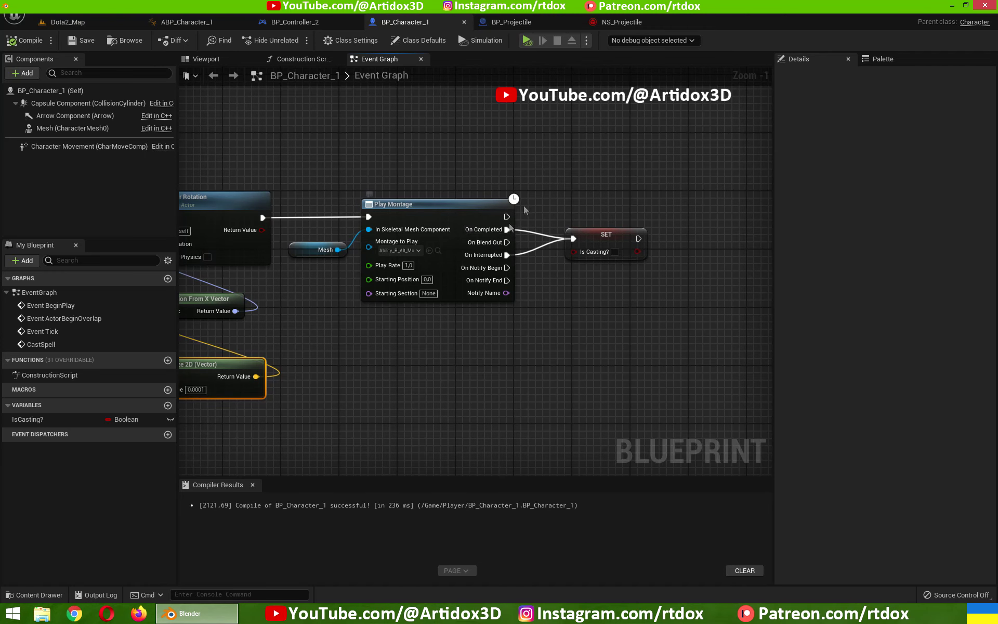
click(67, 22)
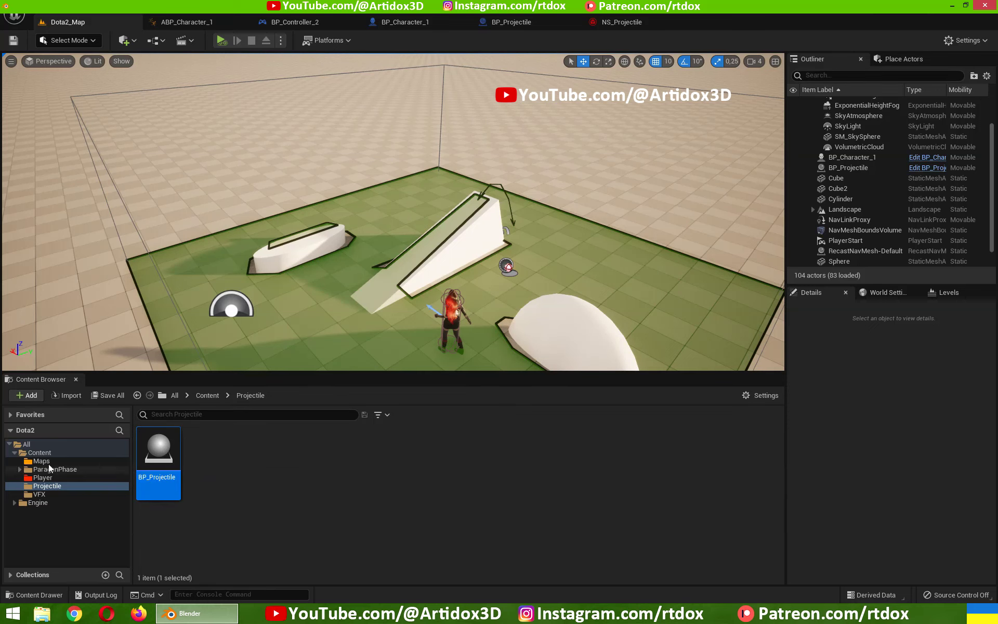
click(522, 23)
click(408, 22)
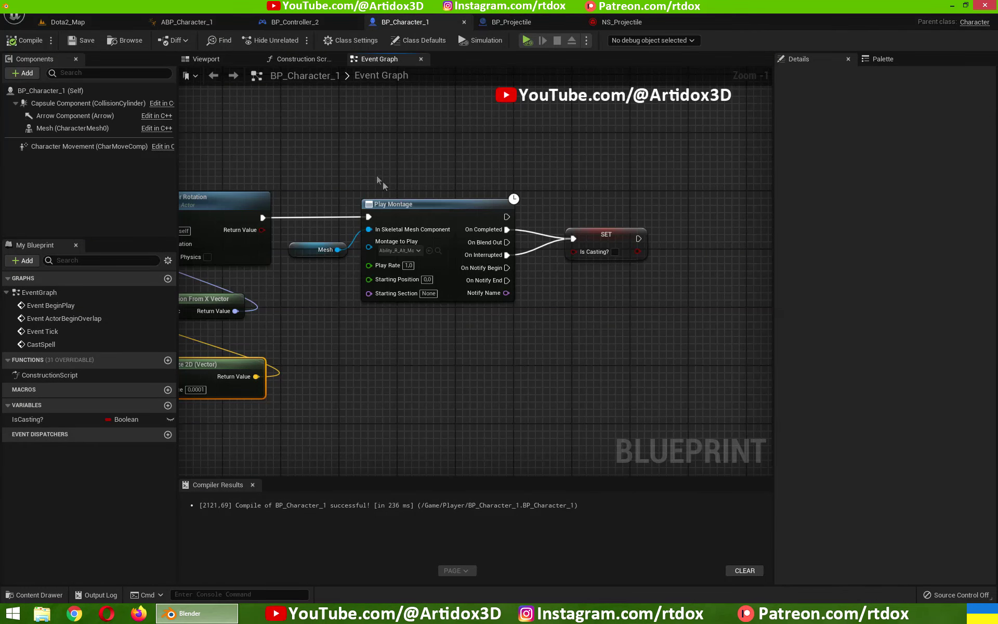
scroll(382, 182, up, 1)
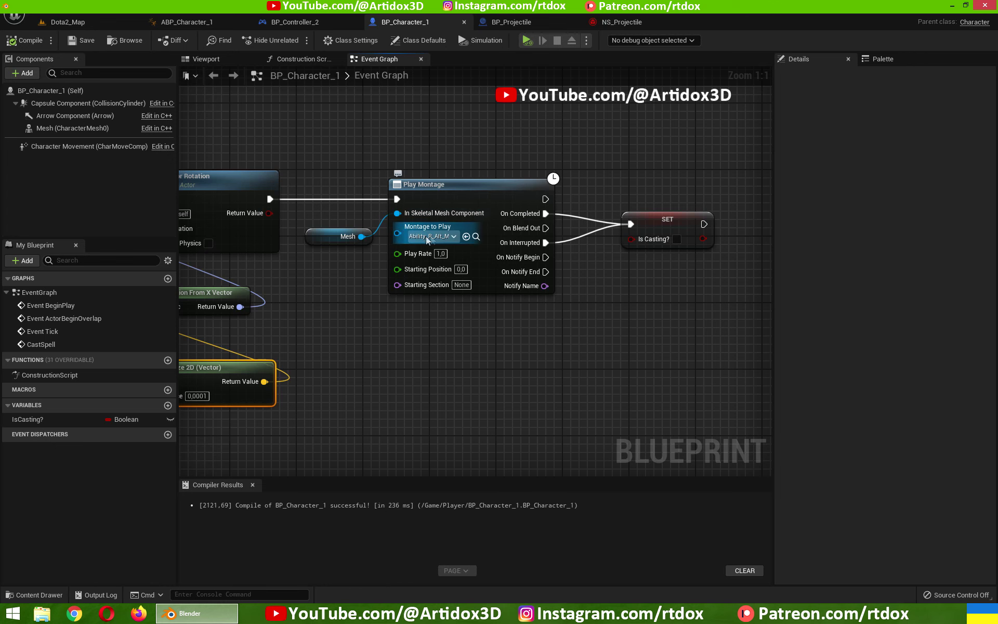
click(476, 236)
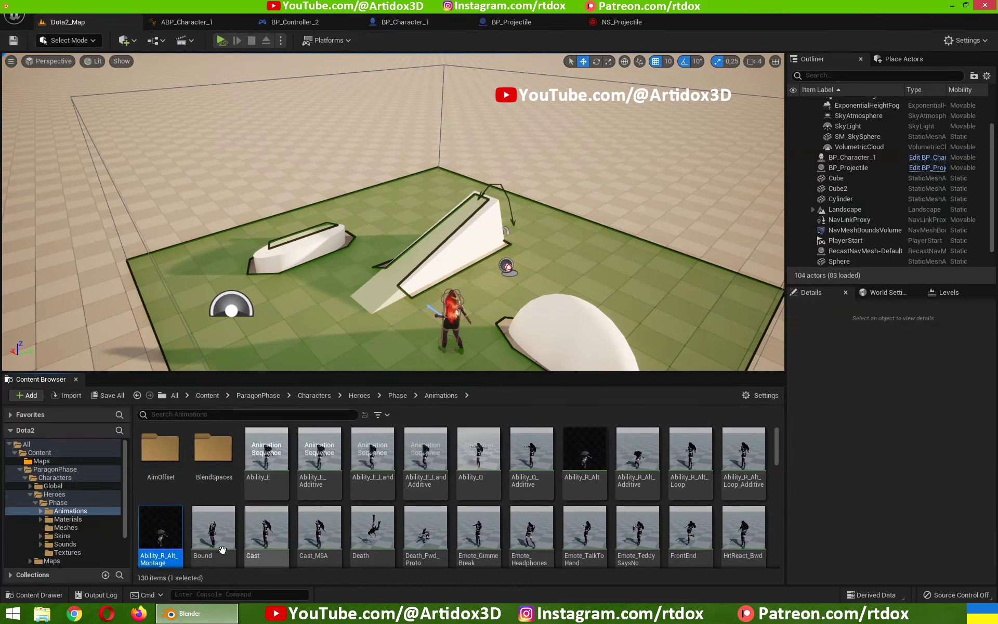
- Open Ability_R_Alt_Montage and scrub the preview to the spell-casting pose
mouse_move(165, 521)
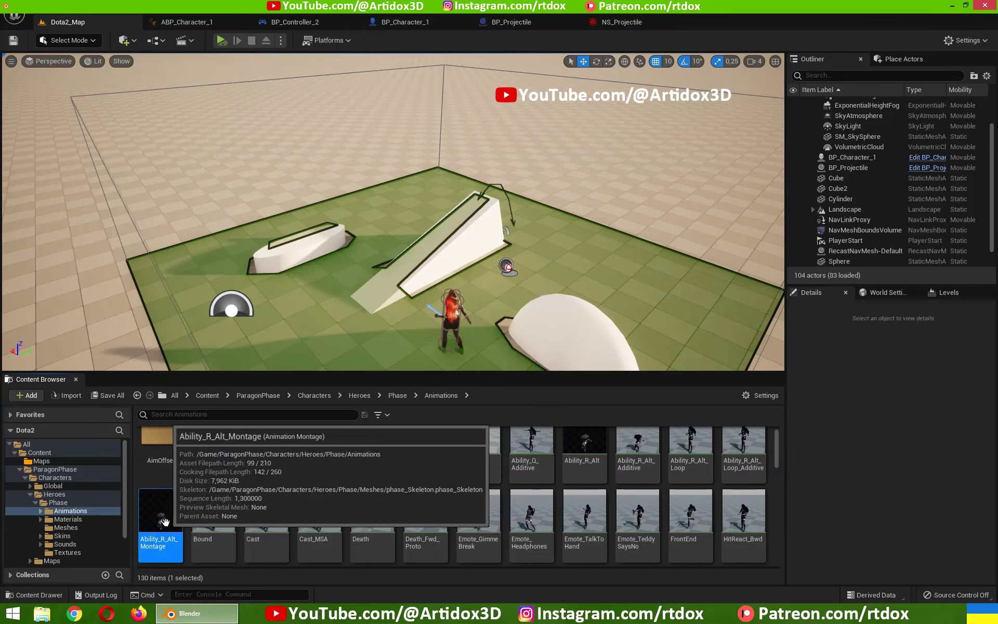
double_click(165, 521)
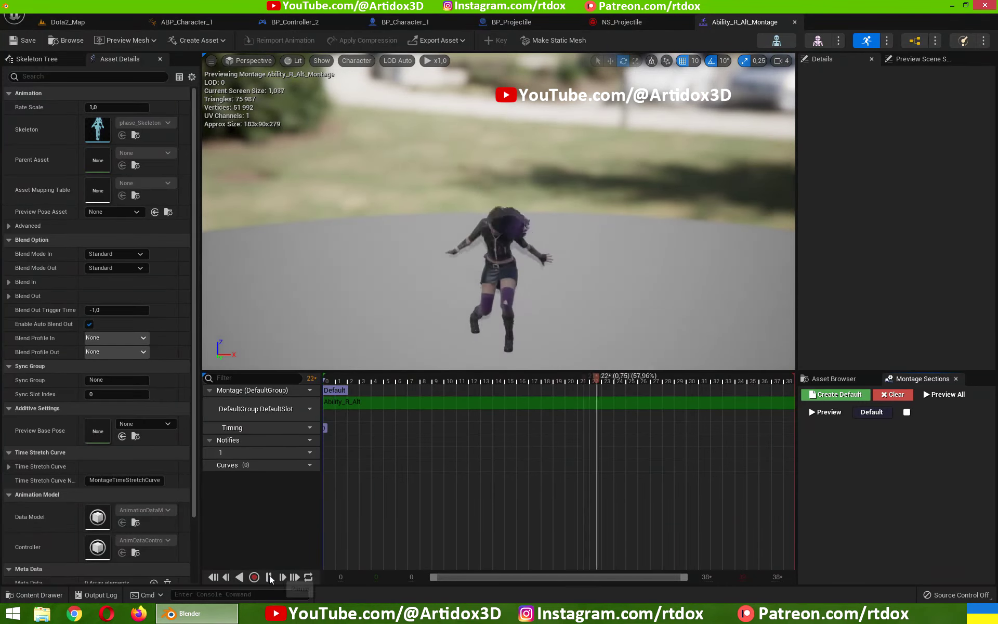
click(697, 393)
mouse_move(700, 381)
mouse_down()
mouse_move(427, 384)
mouse_move(517, 385)
mouse_up()
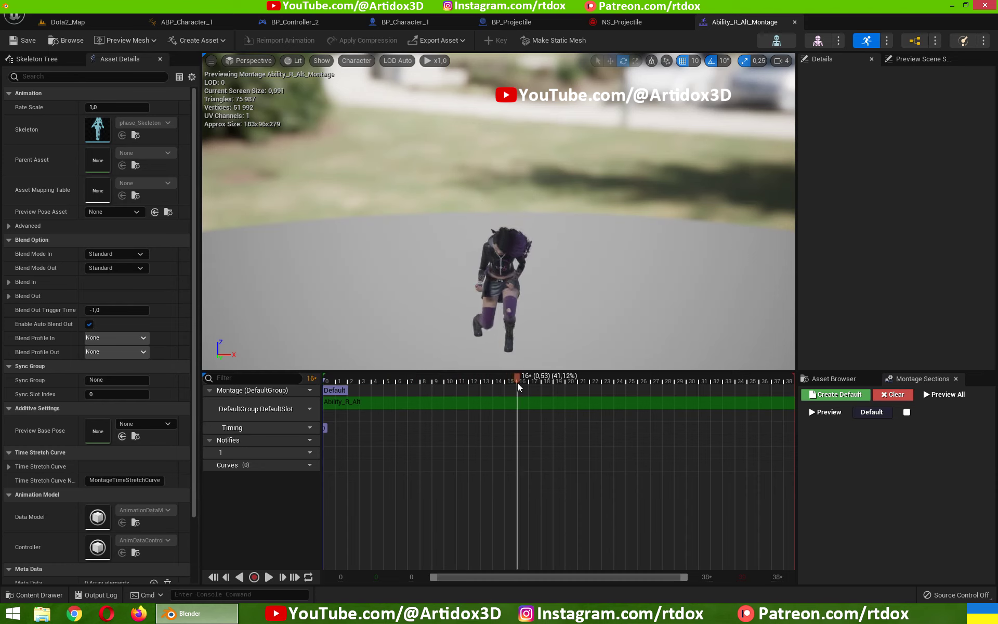
drag(545, 274, 590, 280)
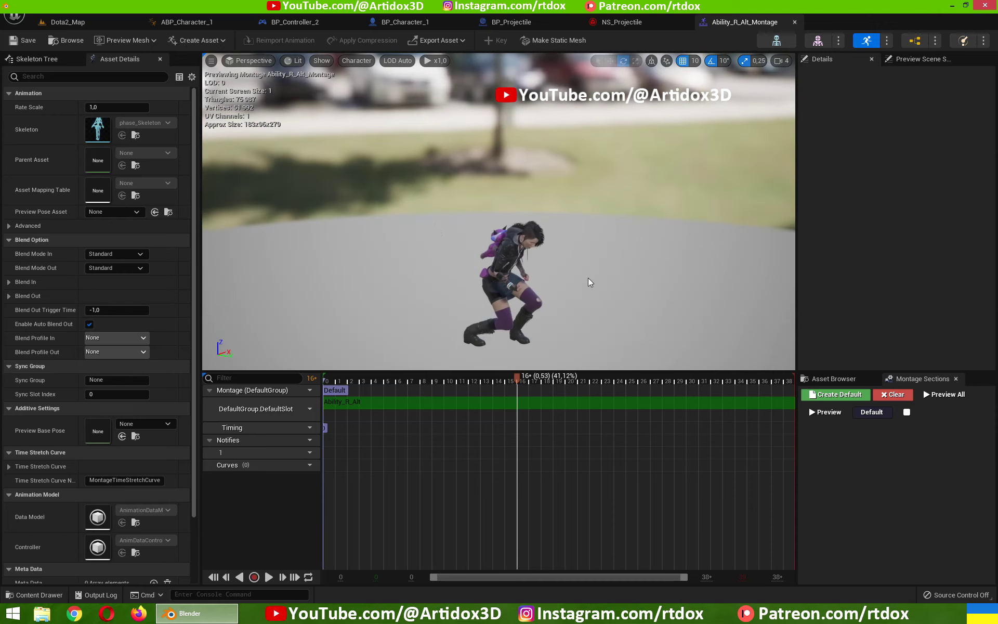
mouse_move(518, 377)
mouse_down()
mouse_move(432, 379)
mouse_move(524, 389)
mouse_up()
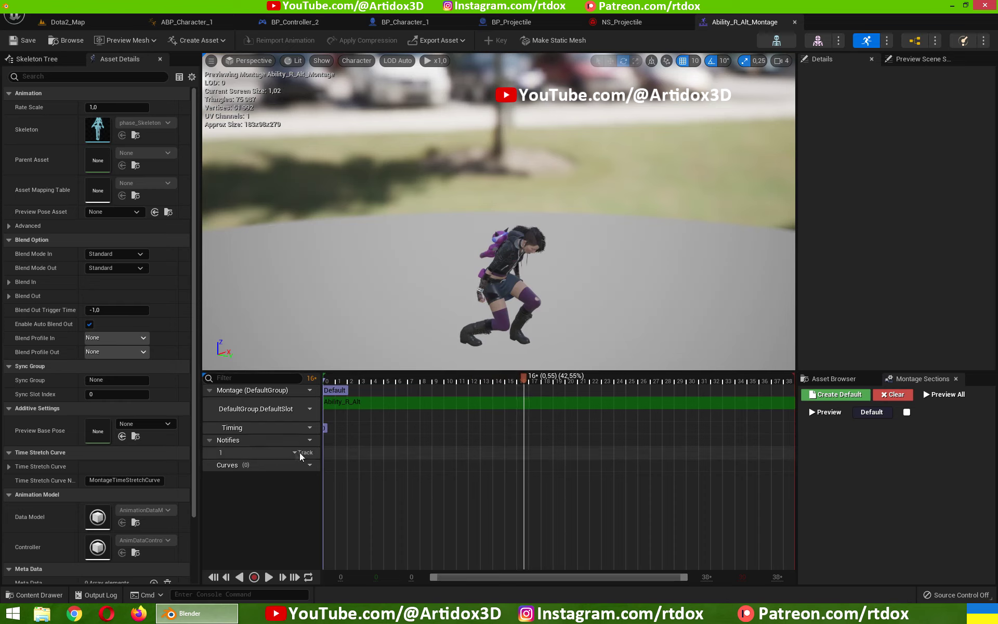
- Add a new LaunchSpell notify on the Notifies track and save the montage
right_click(523, 450)
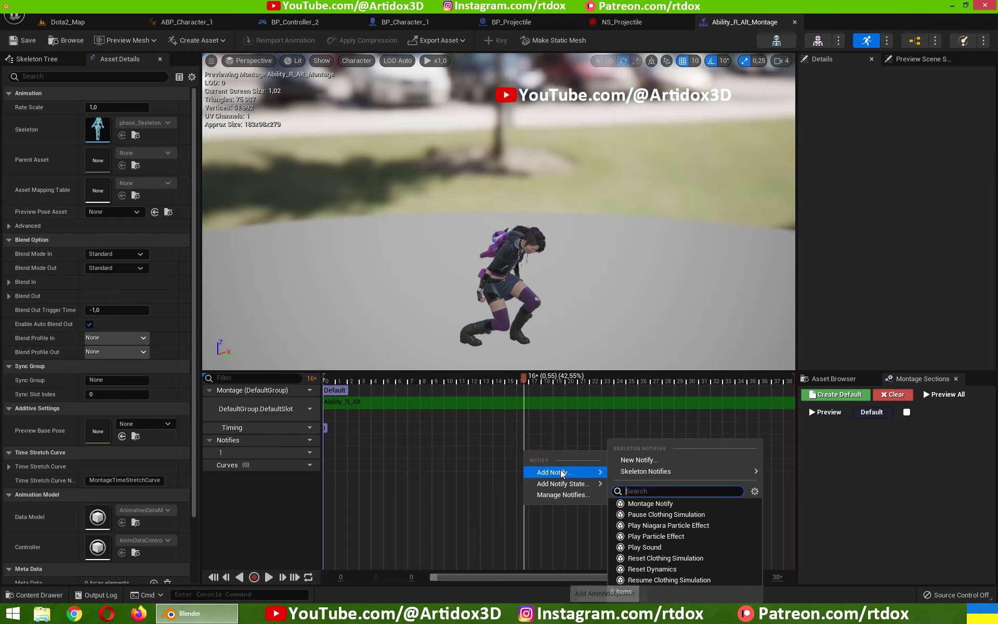
mouse_move(561, 471)
click(630, 462)
text(Launch)
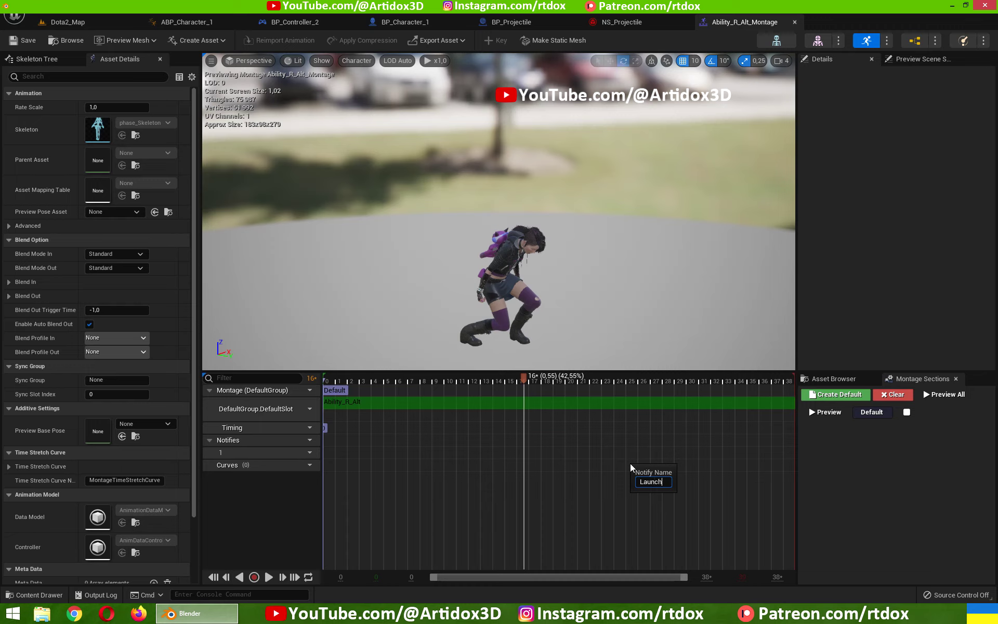
text(Spell)
key(Return)
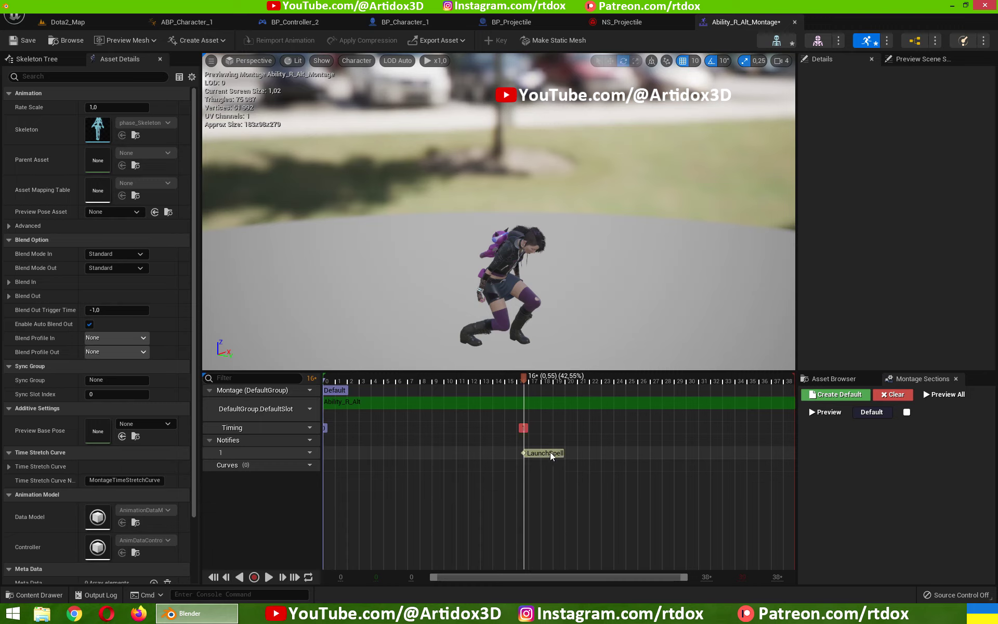
click(29, 43)
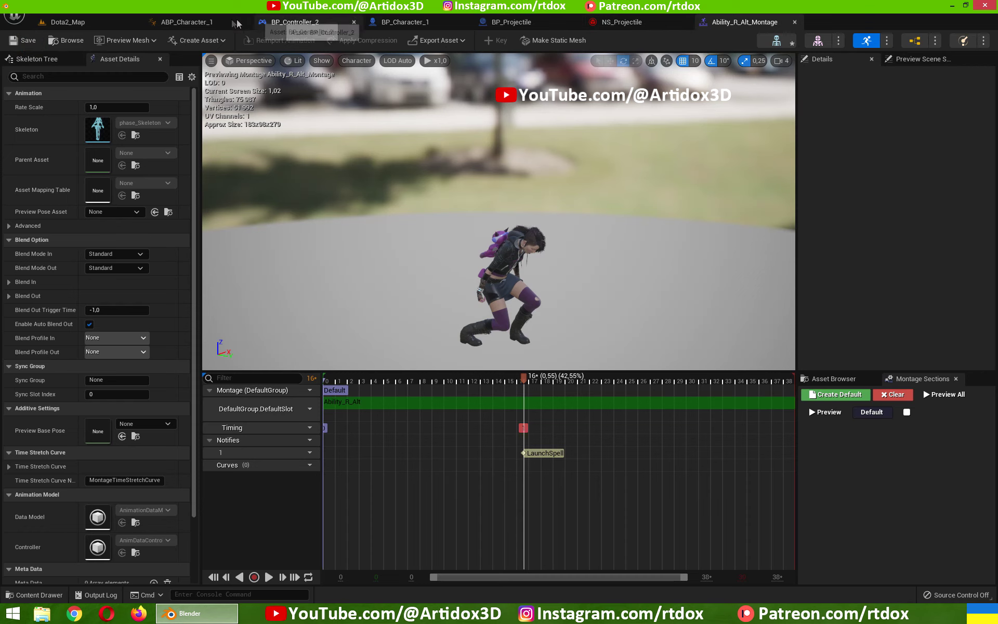
- Add an Event AnimNotify_LaunchSpell node to ABP_Character_1's event graph
click(182, 25)
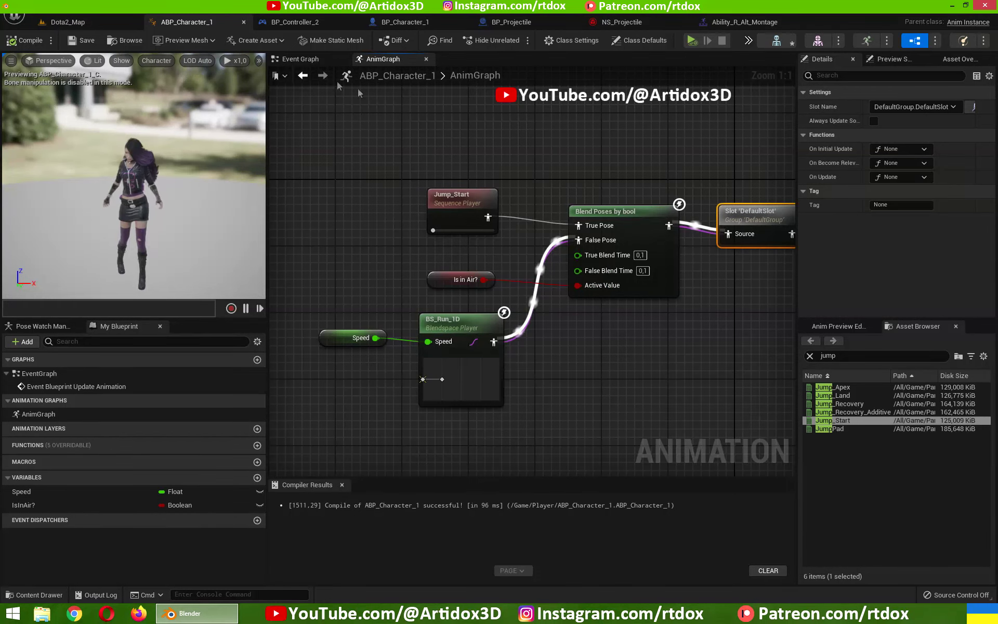
click(301, 61)
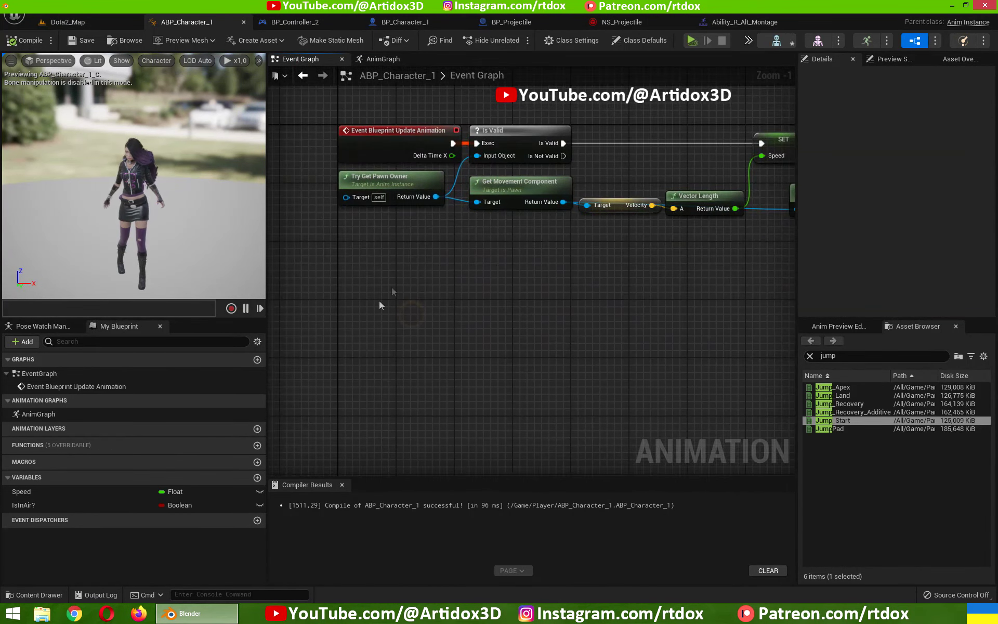
right_click(356, 292)
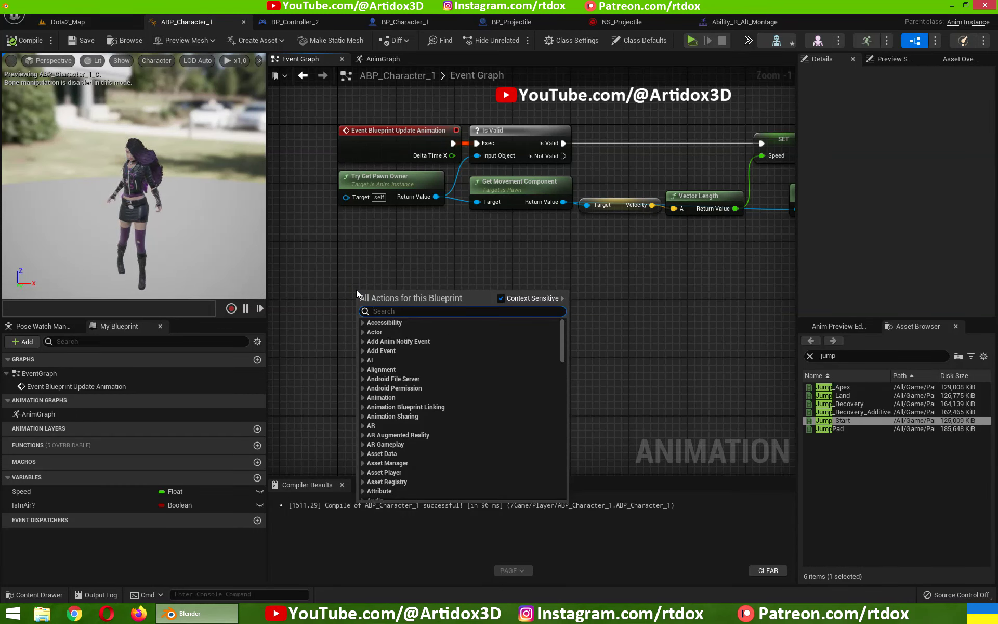
text(lau)
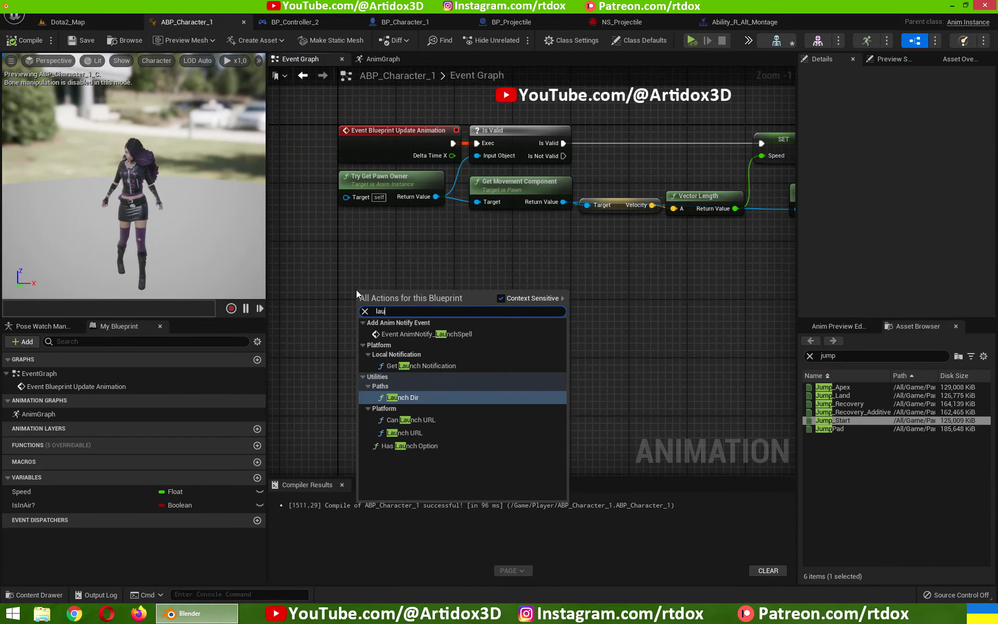
text(nch)
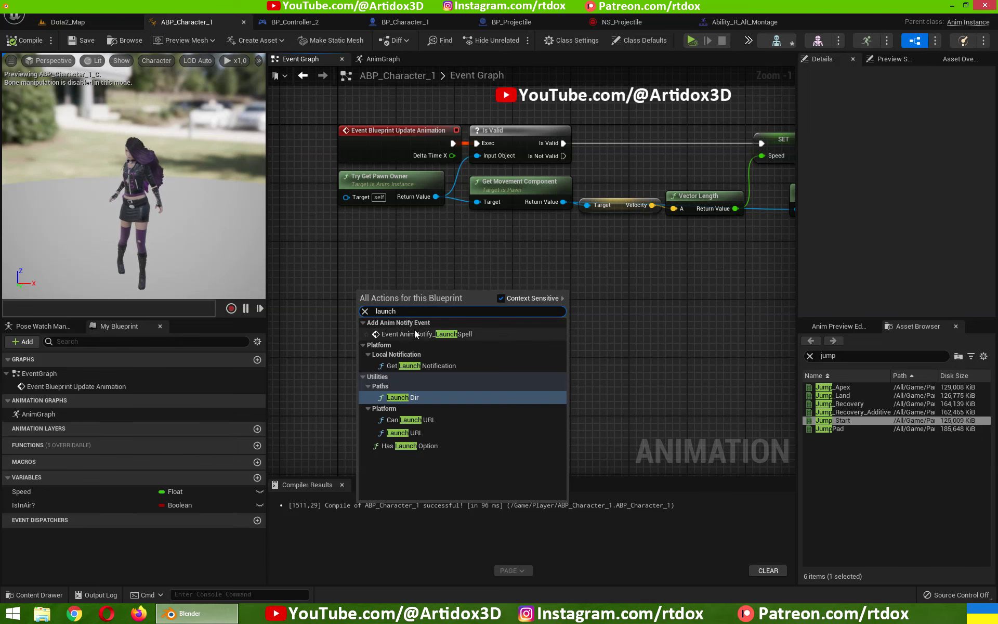
click(417, 333)
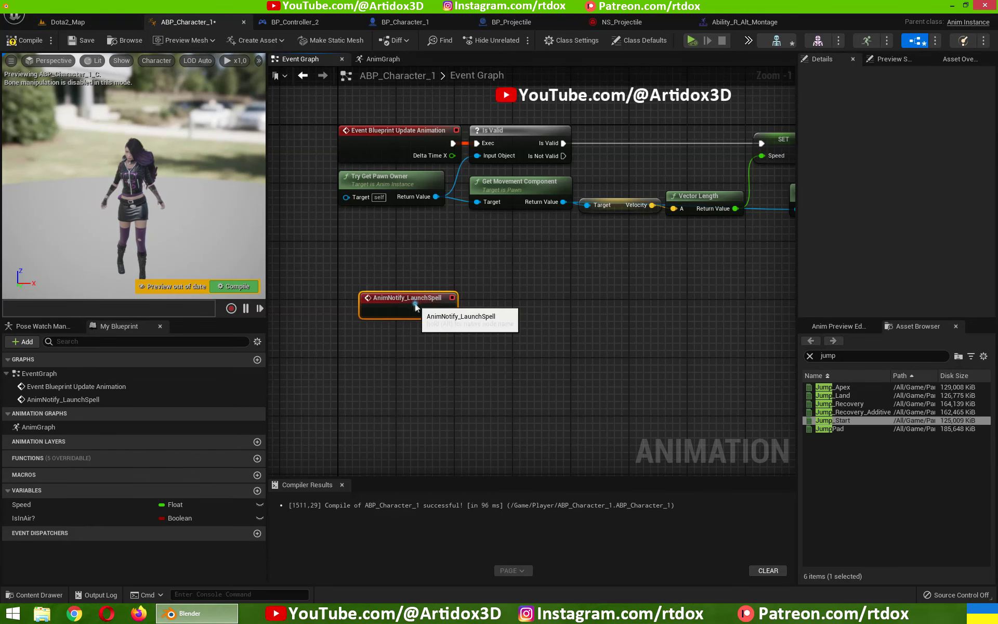
- Copy the Try Get Pawn Owner node and paste a duplicate
right_drag(400, 294, 408, 261)
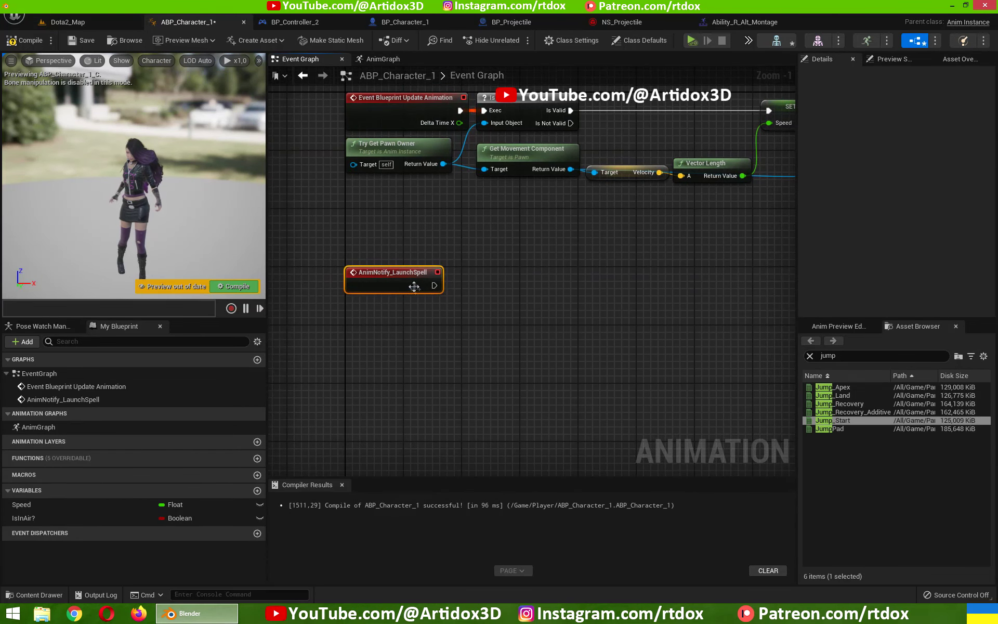
scroll(410, 303, up, 1)
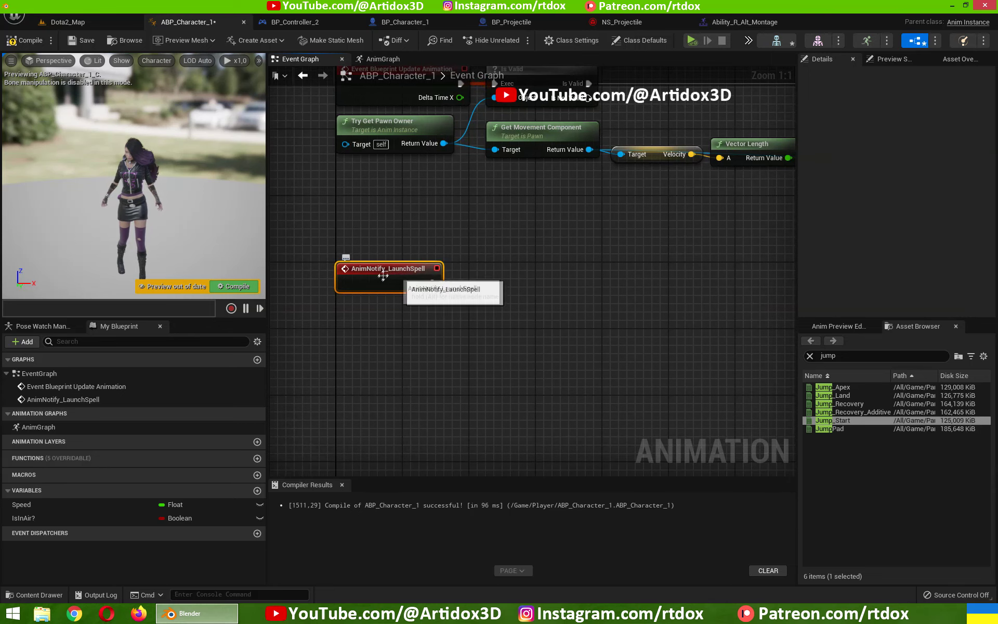
right_drag(535, 287, 512, 332)
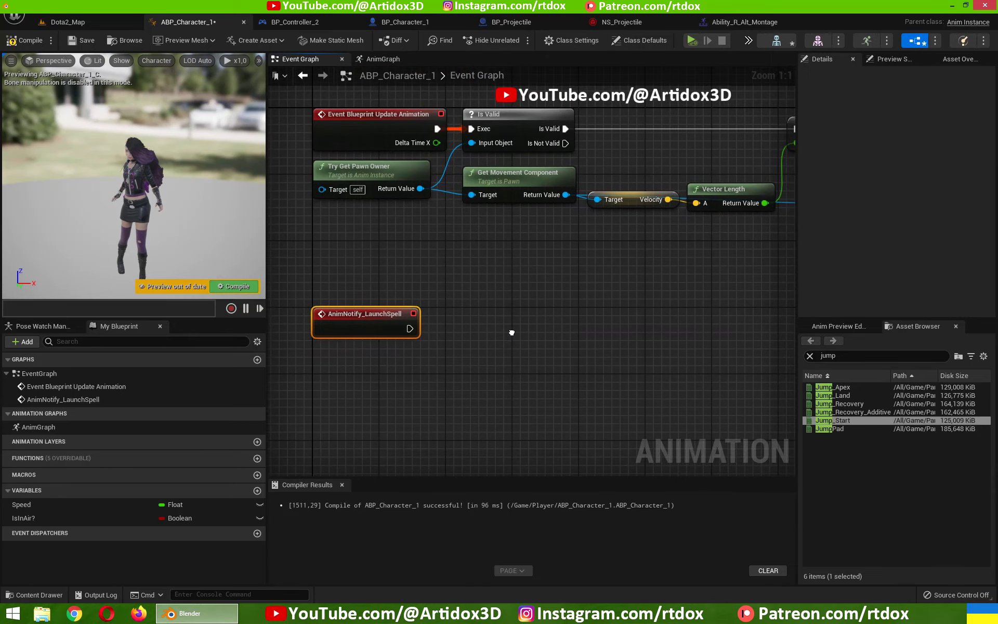
click(408, 174)
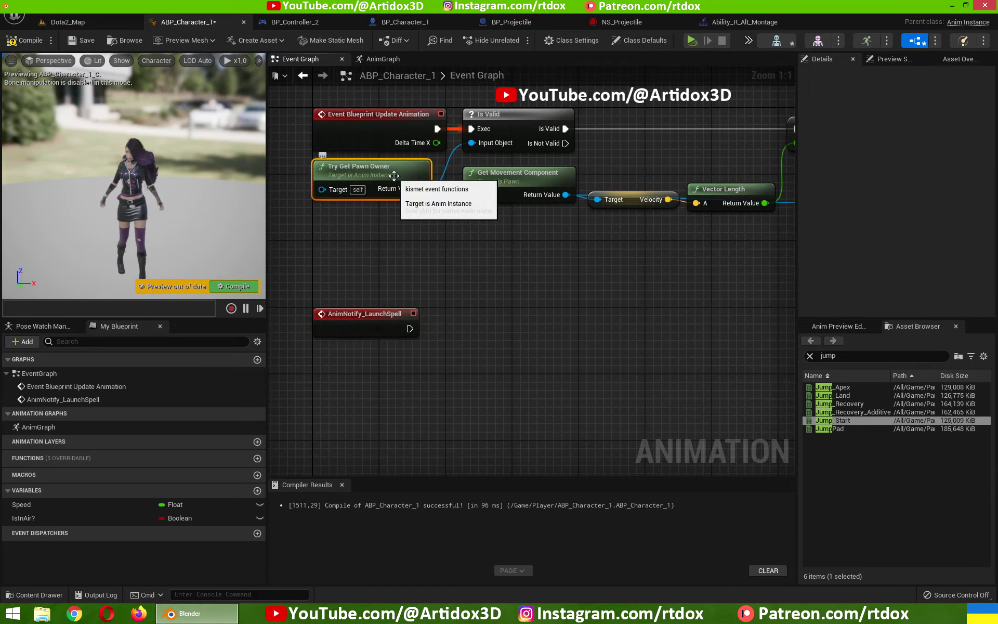
mouse_move(516, 234)
right_down()
mouse_move(533, 244)
mouse_move(536, 221)
right_up()
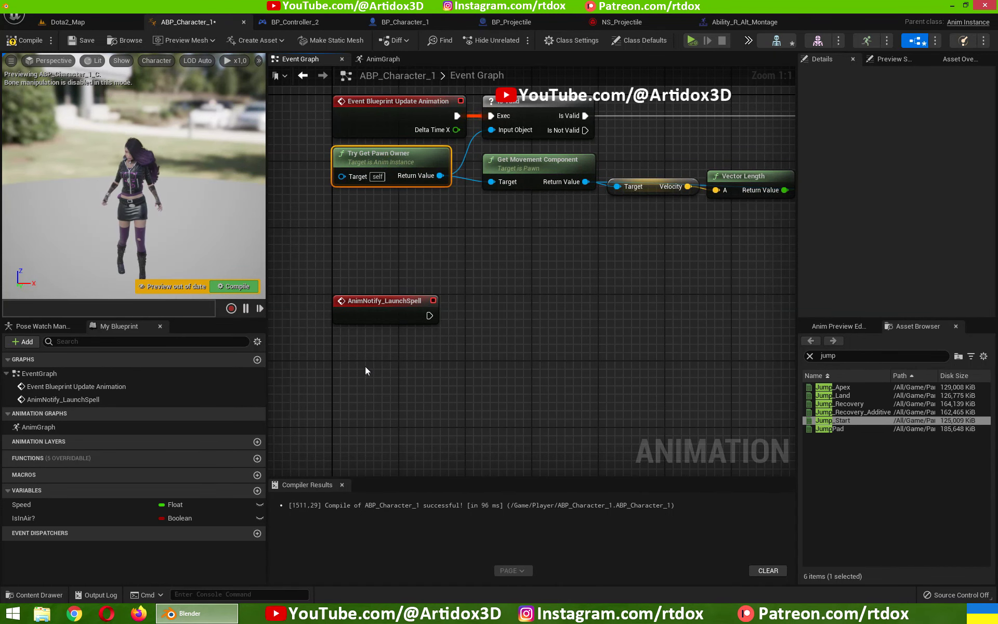
key(ctrl+c)
key(ctrl+v)
- Place the pawn owner copy under LaunchSpell and connect it through an Is Valid check
drag(398, 371, 367, 339)
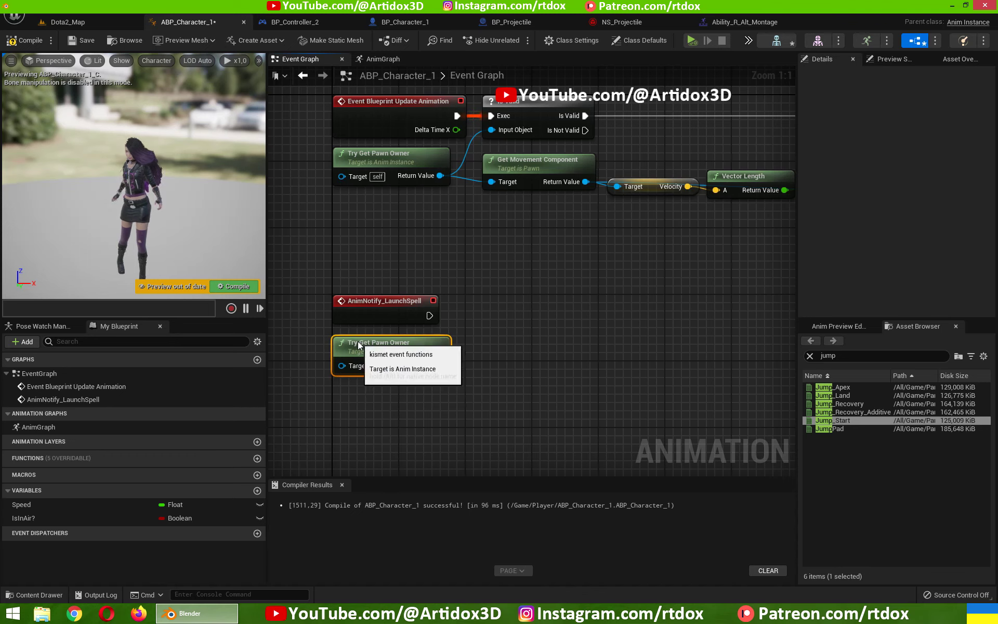
drag(441, 365, 504, 320)
text(isva)
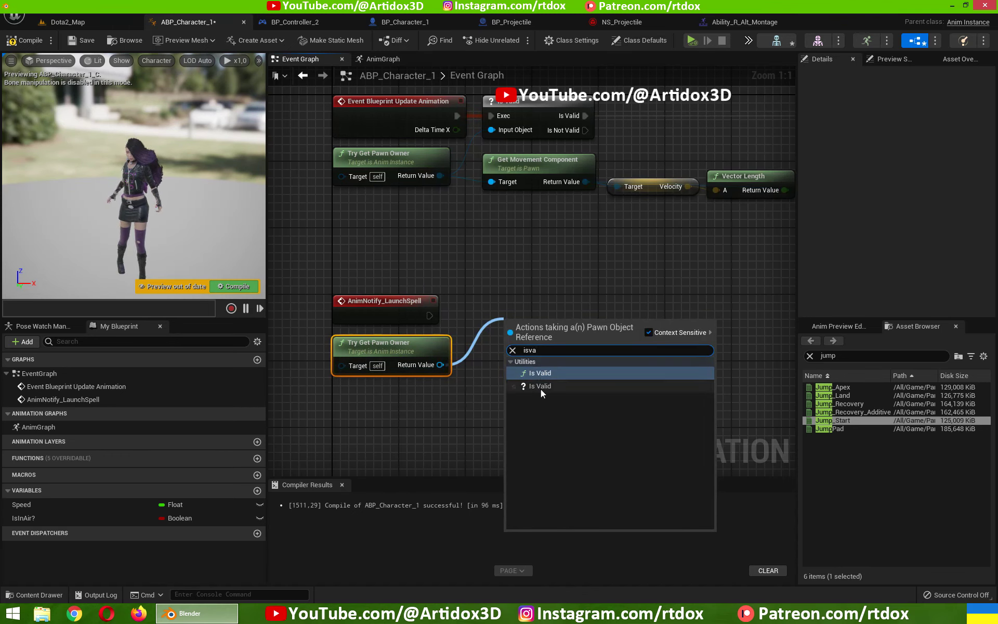
click(540, 386)
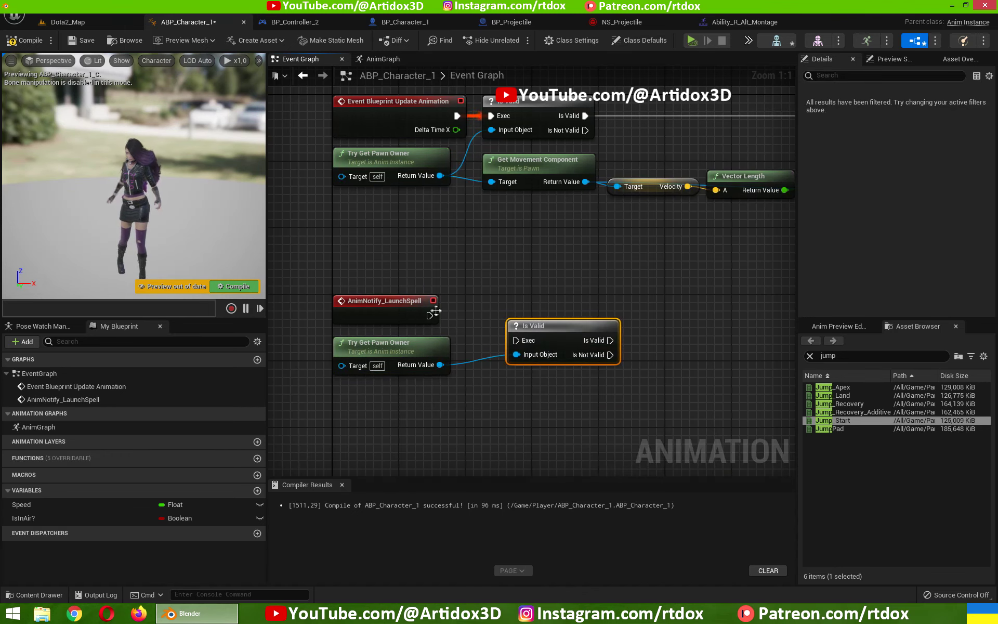
mouse_move(429, 315)
mouse_down()
mouse_move(515, 340)
mouse_move(490, 301)
mouse_up()
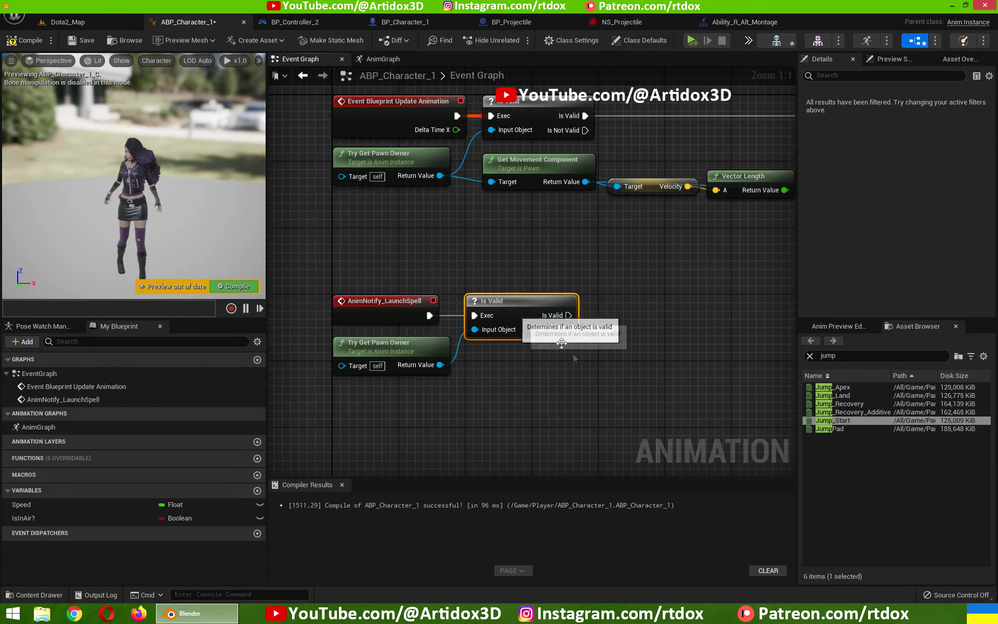
right_drag(568, 358, 503, 349)
- Cast the pawn owner to BP_Character_1, fed by Is Valid's valid output
drag(374, 355, 541, 347)
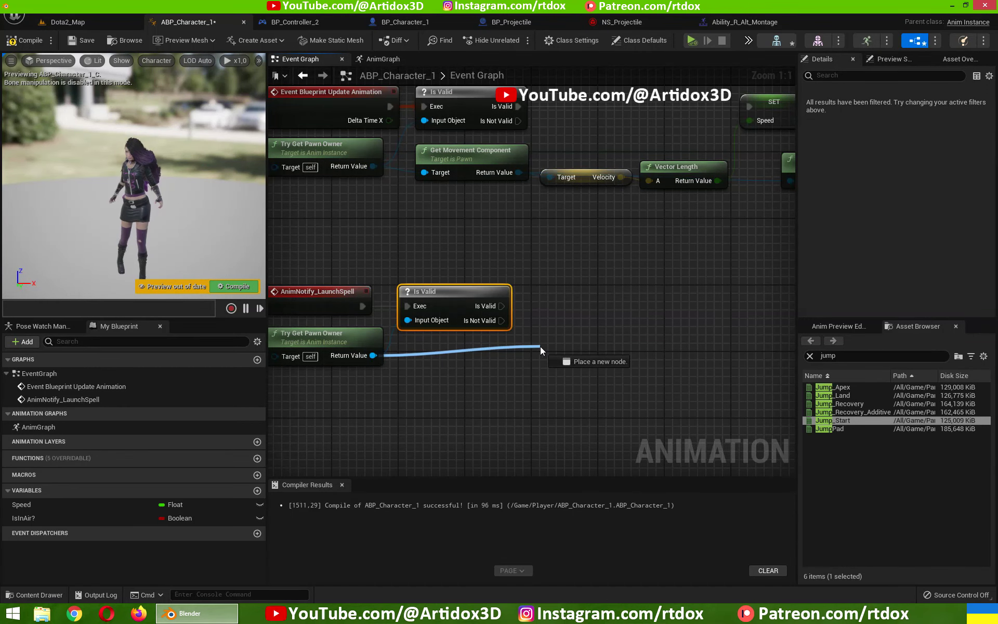
text(c)
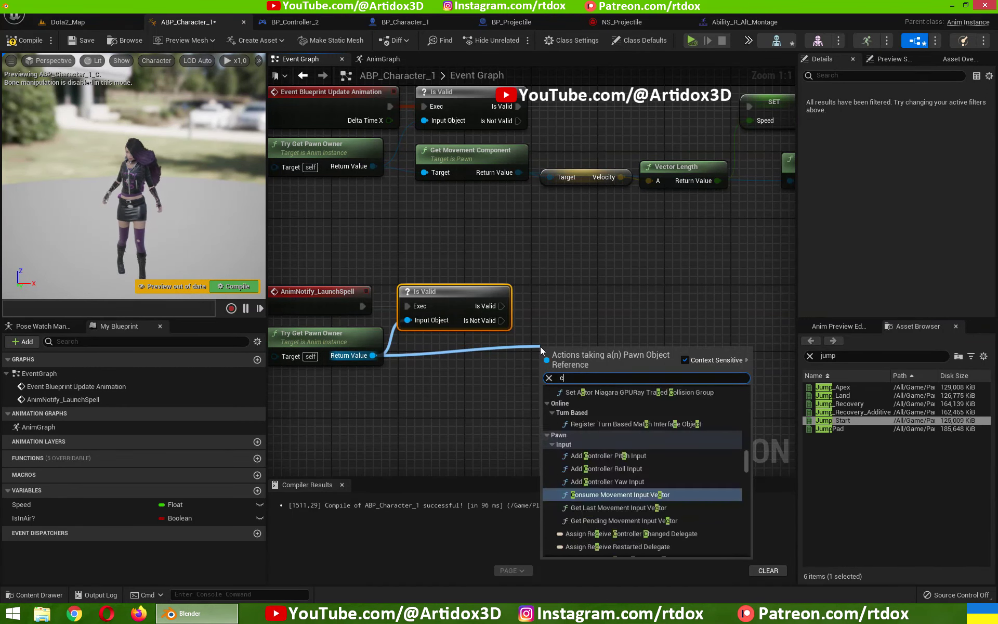
text(astt)
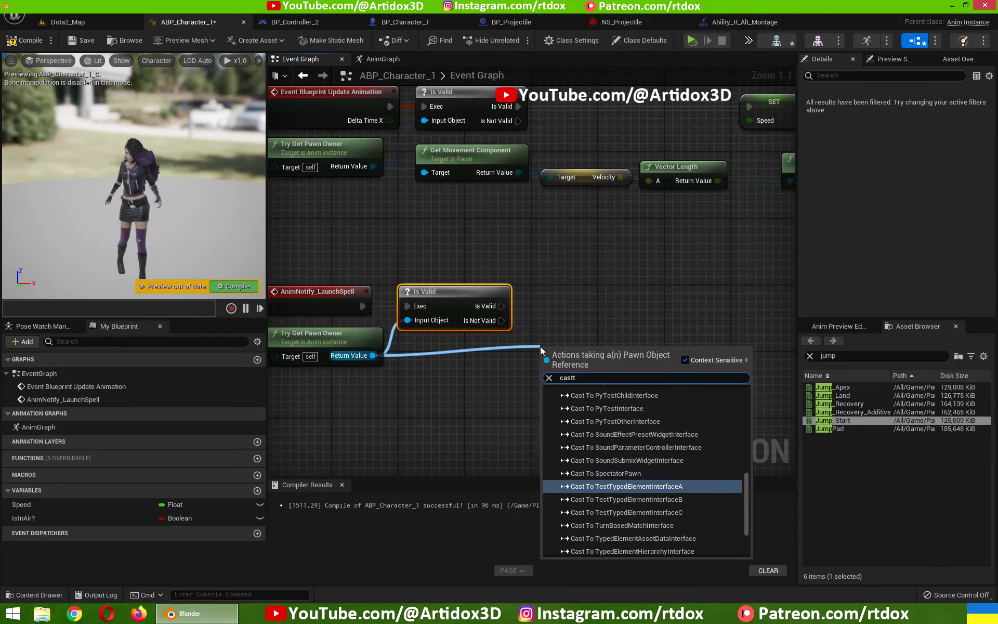
text(obp)
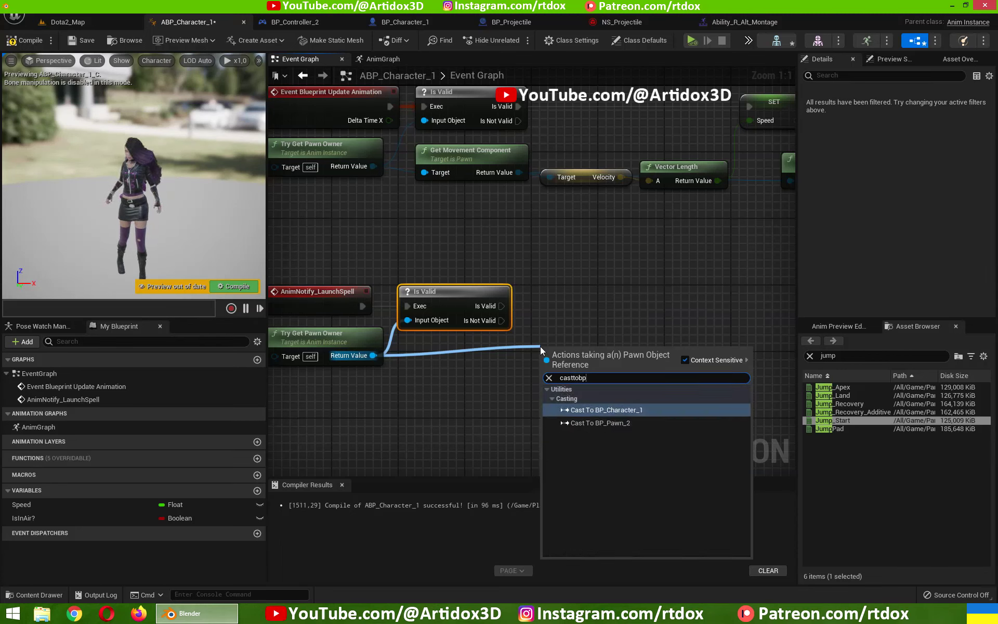
click(627, 408)
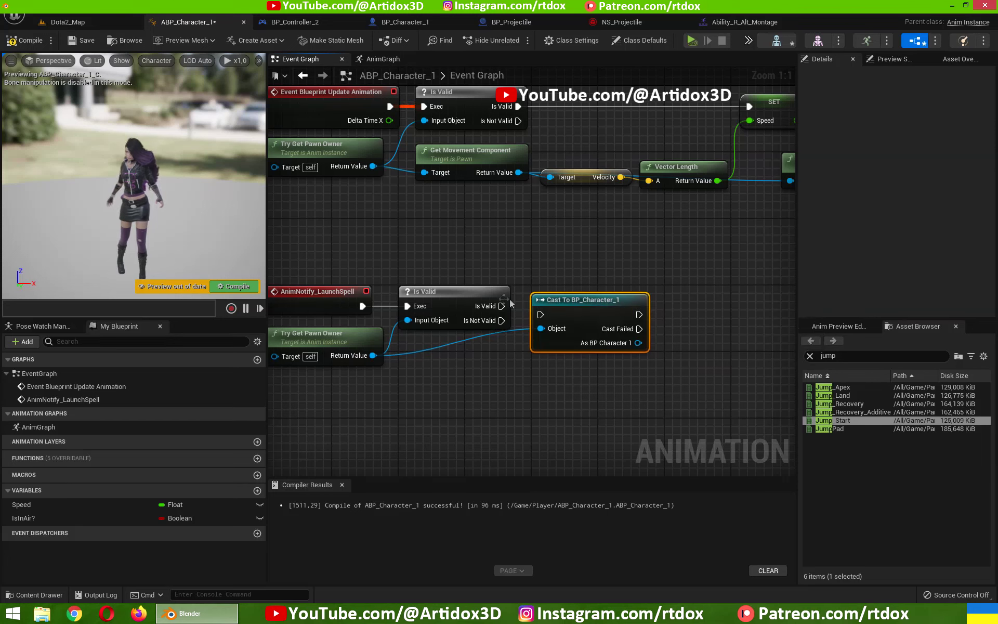
mouse_move(503, 305)
mouse_down()
mouse_move(542, 317)
mouse_move(375, 356)
mouse_move(450, 374)
mouse_up()
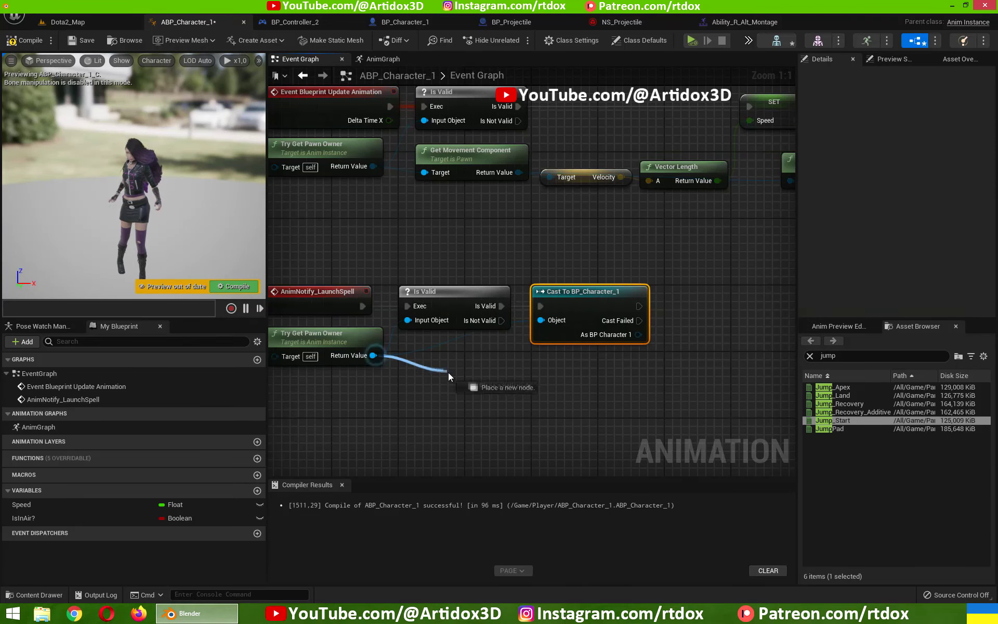
click(424, 393)
- Add a custom event named LaunchSpell in an empty area of BP_Character_1's graph
click(405, 22)
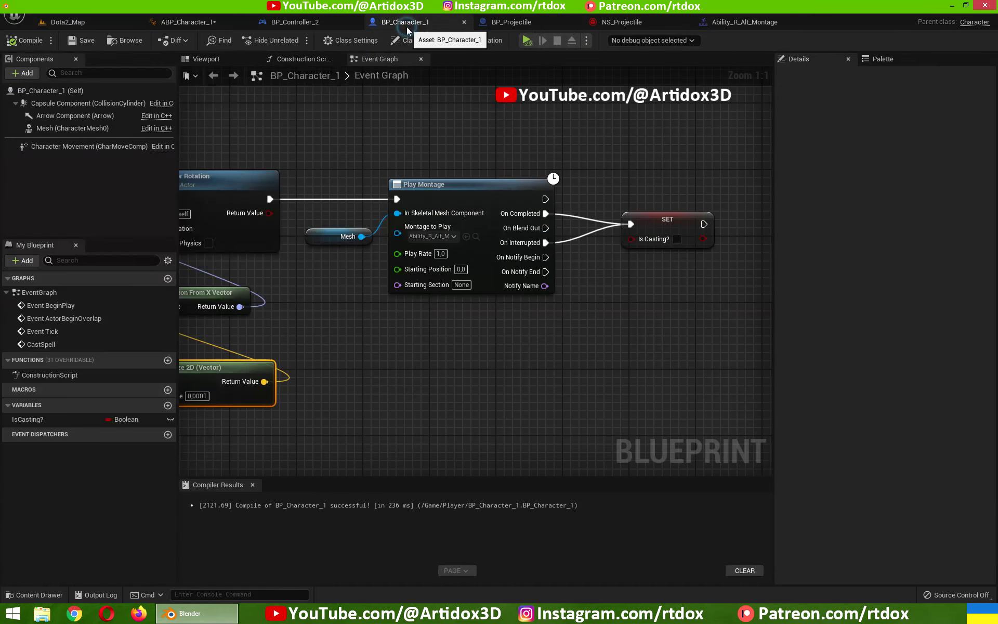
mouse_move(302, 260)
right_down()
mouse_move(382, 317)
mouse_move(660, 323)
right_up()
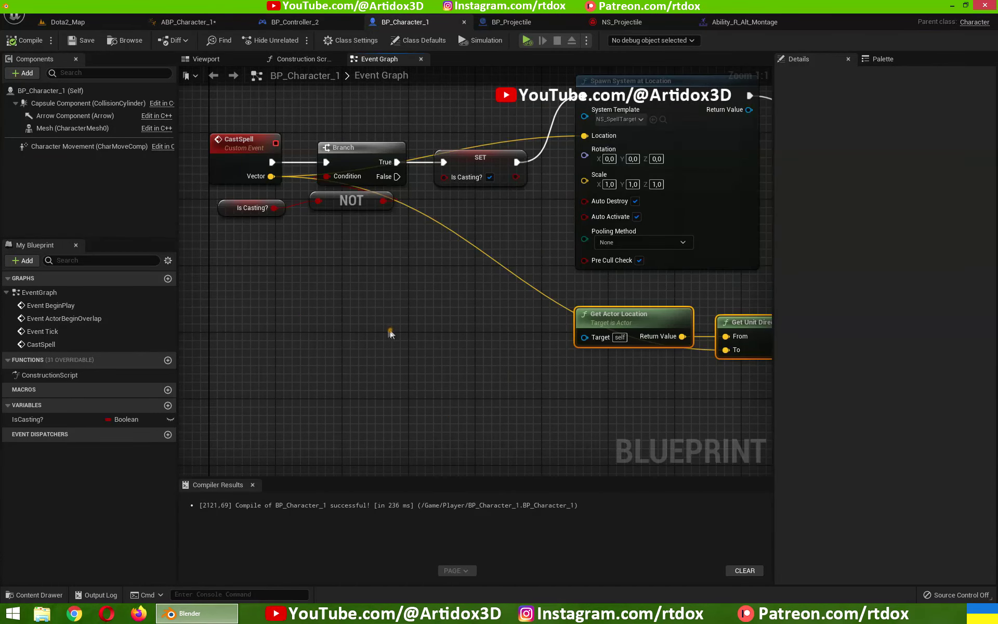
scroll(394, 258, down, 1)
right_drag(397, 315, 435, 268)
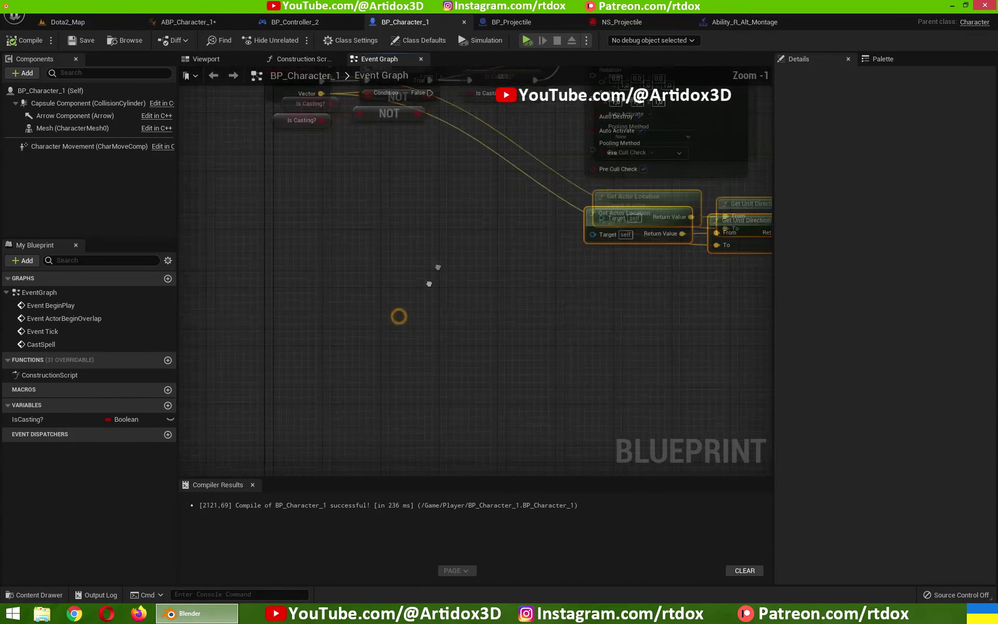
right_click(285, 308)
text(custom)
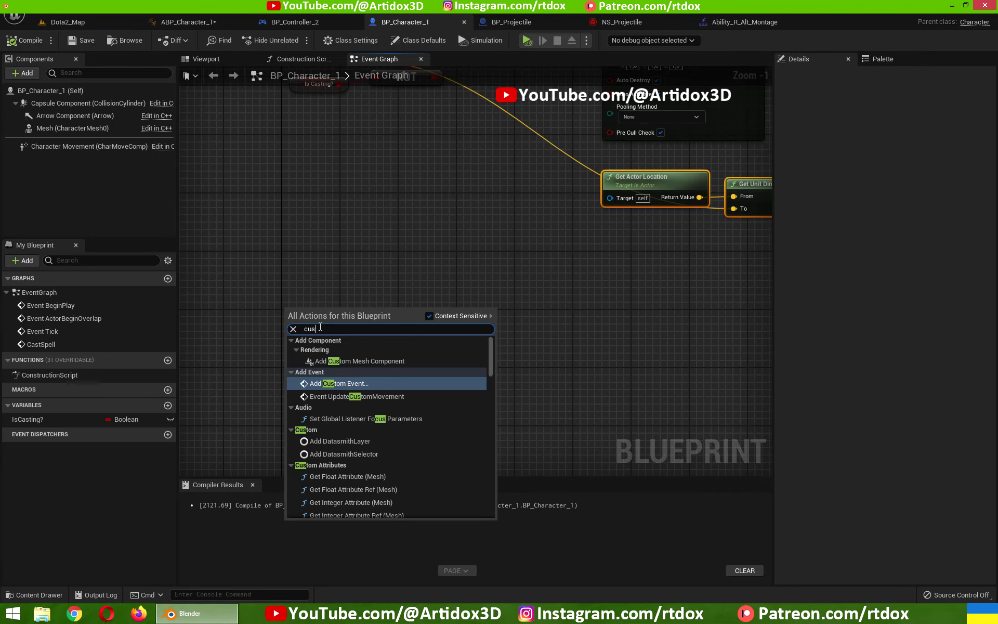
click(347, 383)
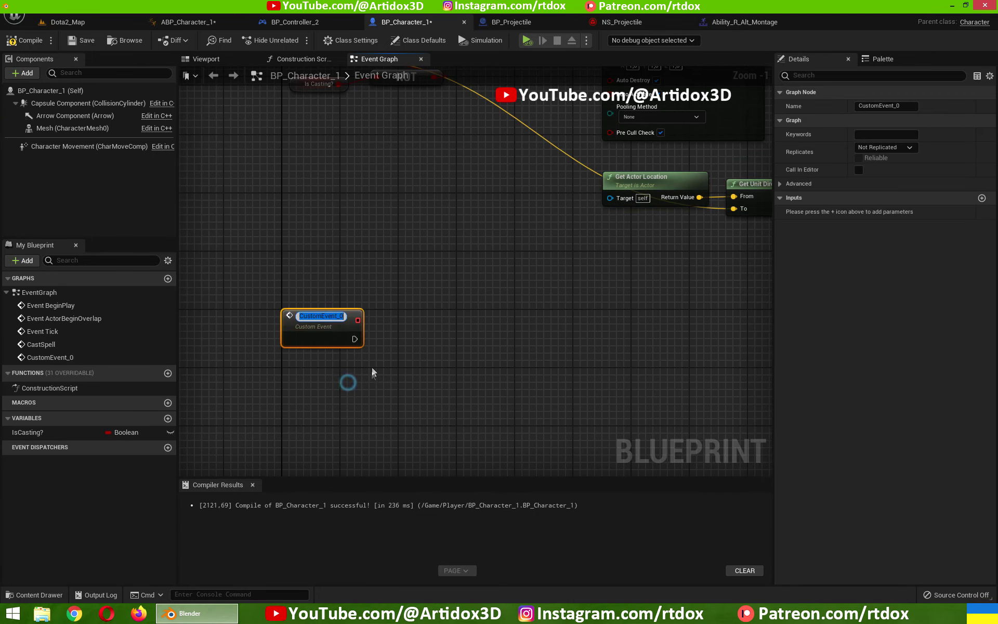
text(Lau)
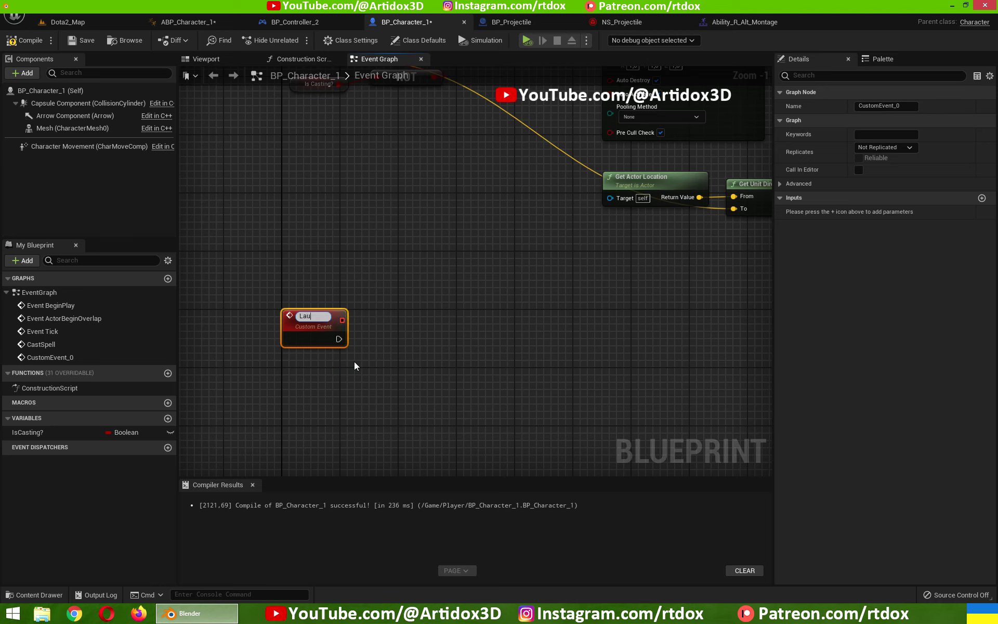
text(nchSpell)
key(Return)
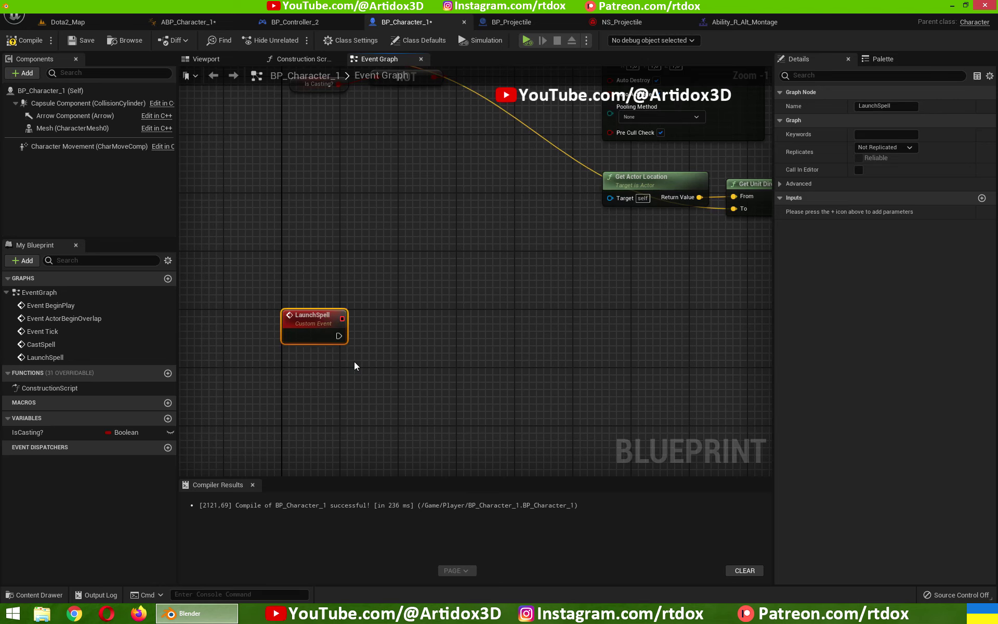
- Wire a Print String node printing Hello after LaunchSpell and compile
drag(337, 336, 401, 326)
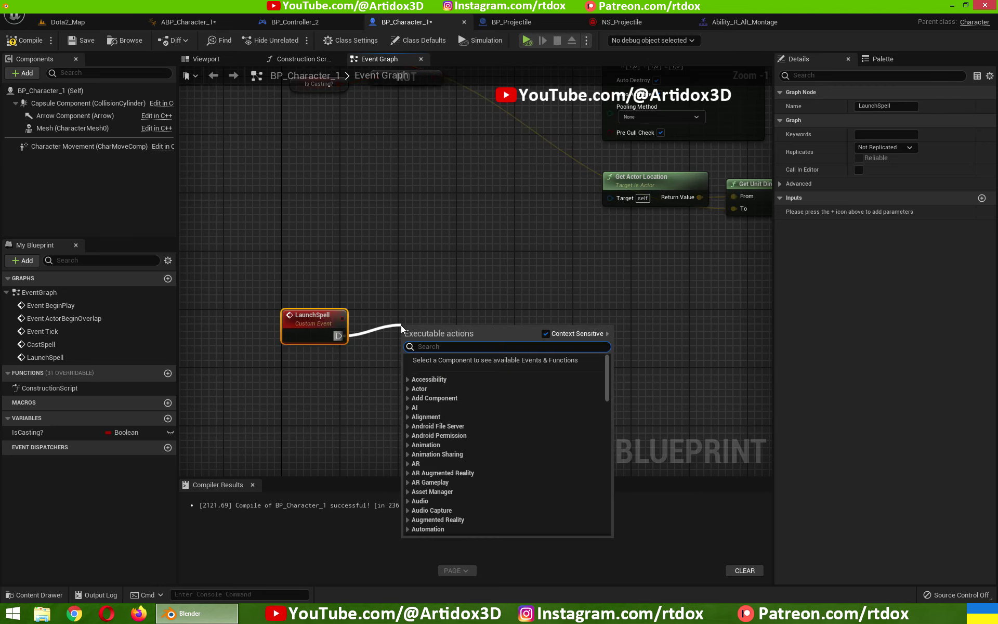
text(prints)
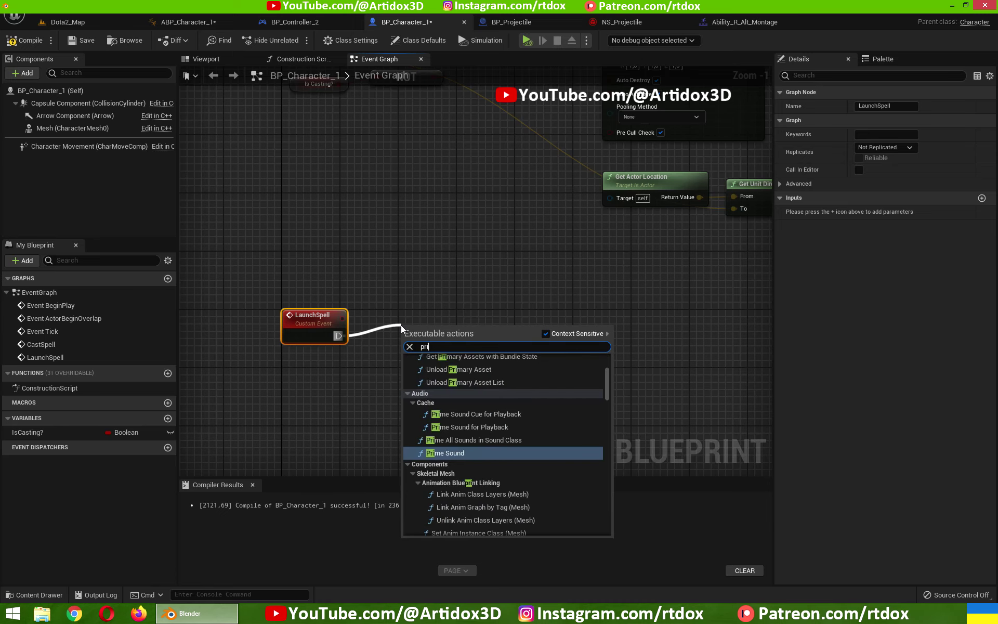
key(Return)
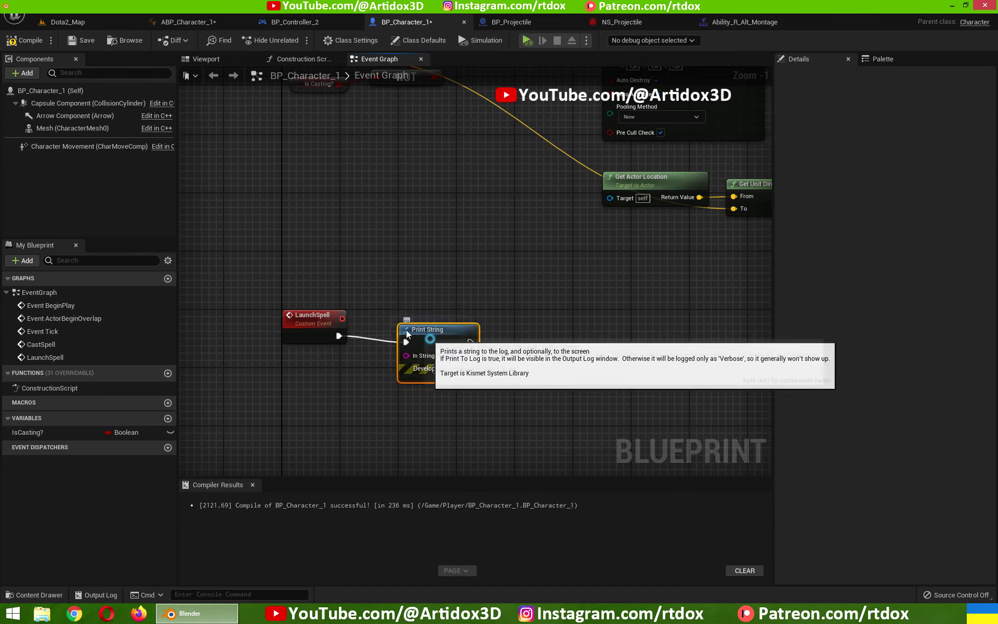
drag(410, 329, 389, 321)
click(22, 40)
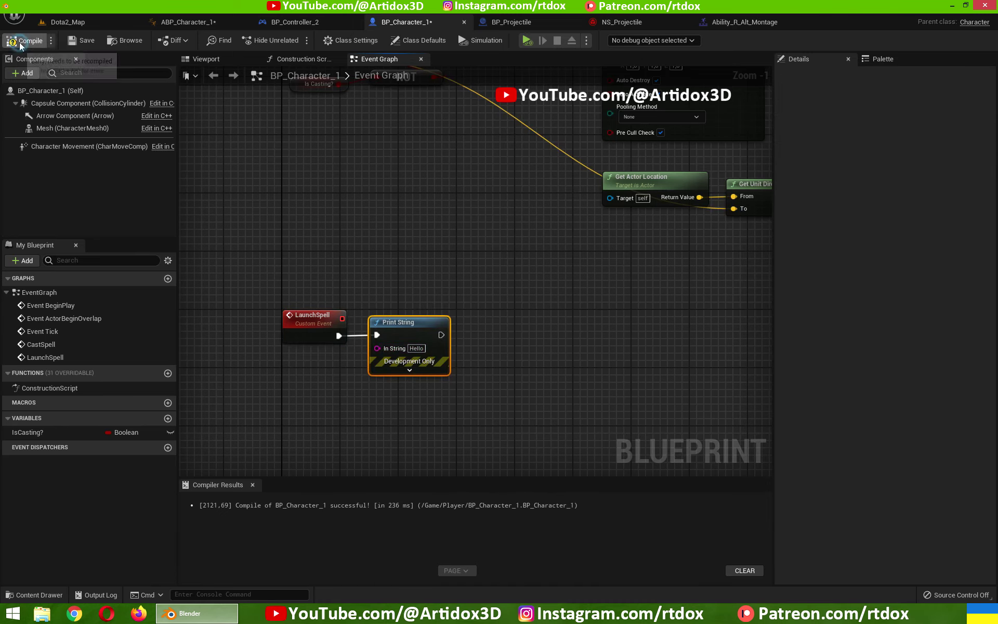
- Try a launch search from the pawn owner's return value in ABP_Character_1, then cancel it
click(182, 22)
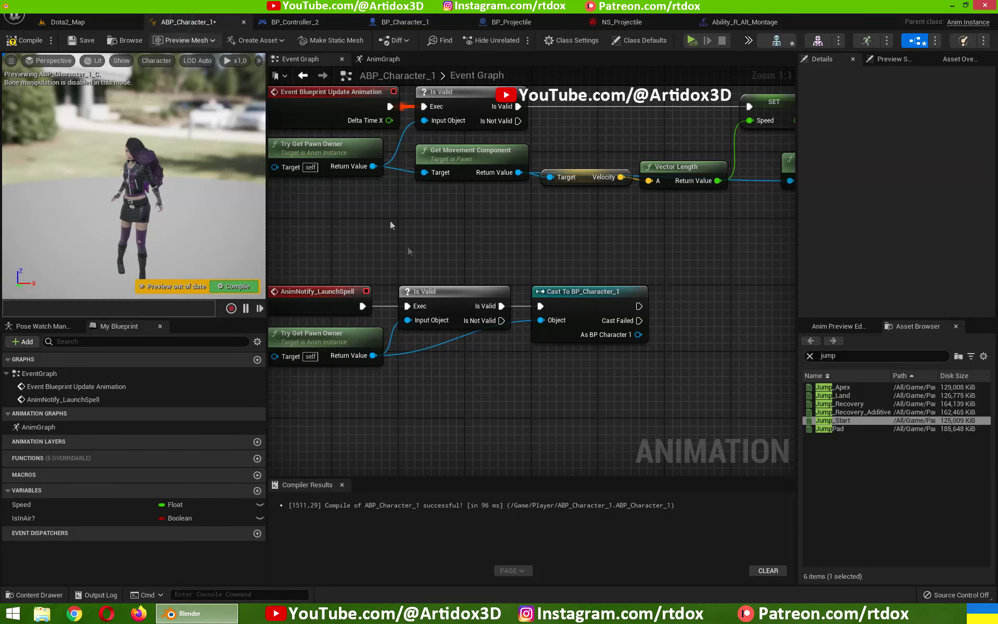
drag(373, 355, 458, 380)
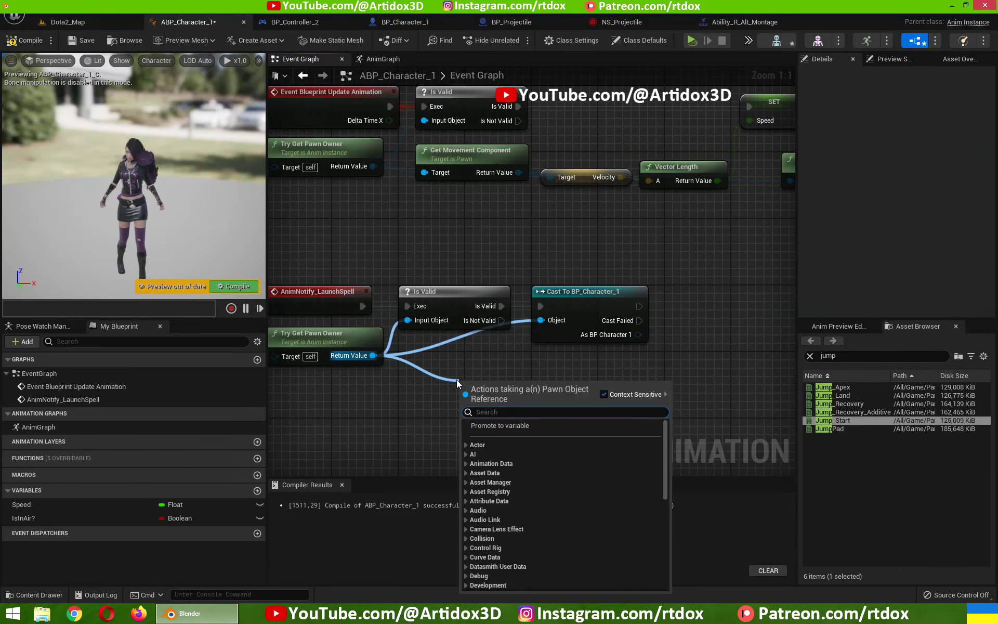
text(launc)
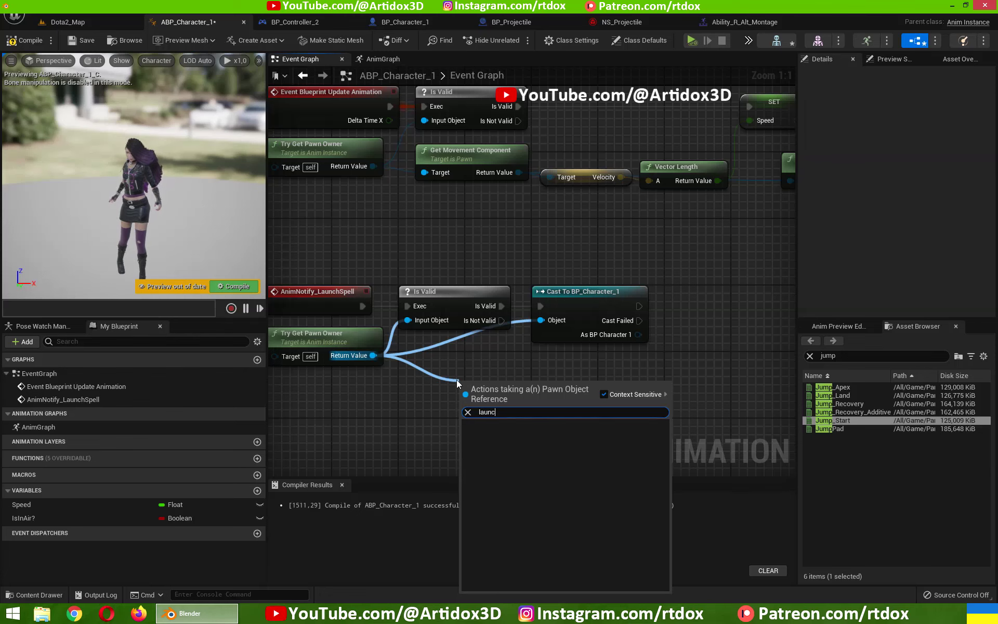
text(h)
click(468, 412)
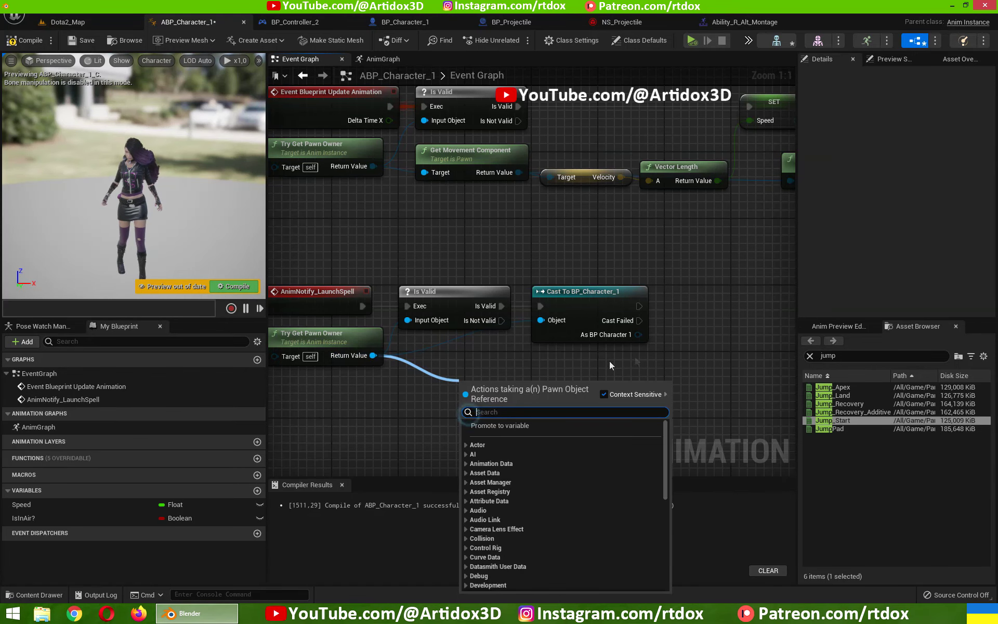
click(690, 360)
right_drag(691, 360, 613, 342)
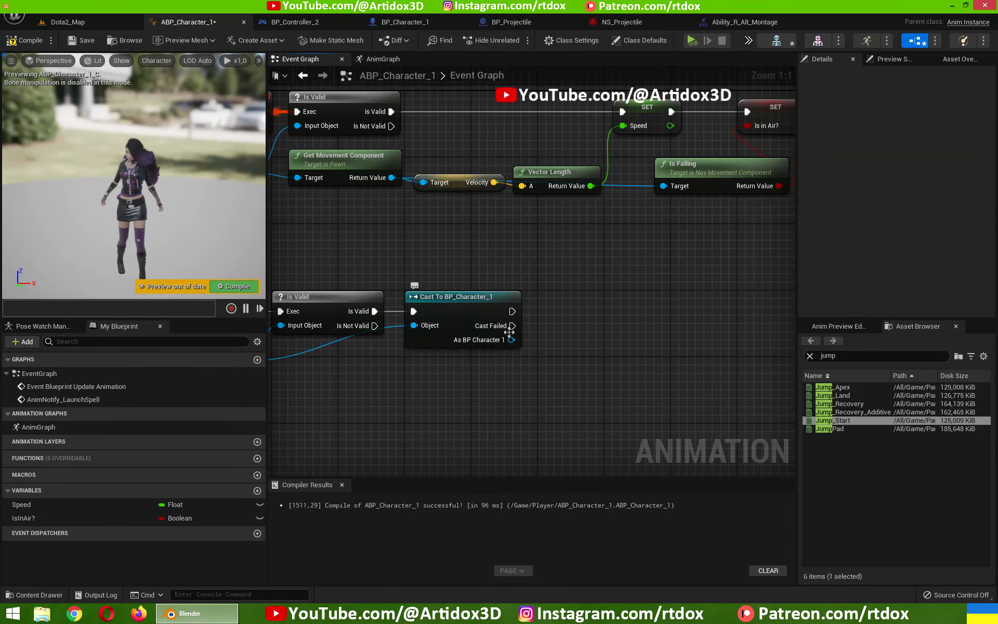
- Call Launch Spell from the cast's As BP Character 1 output and compile ABP_Character_1
drag(511, 340, 572, 330)
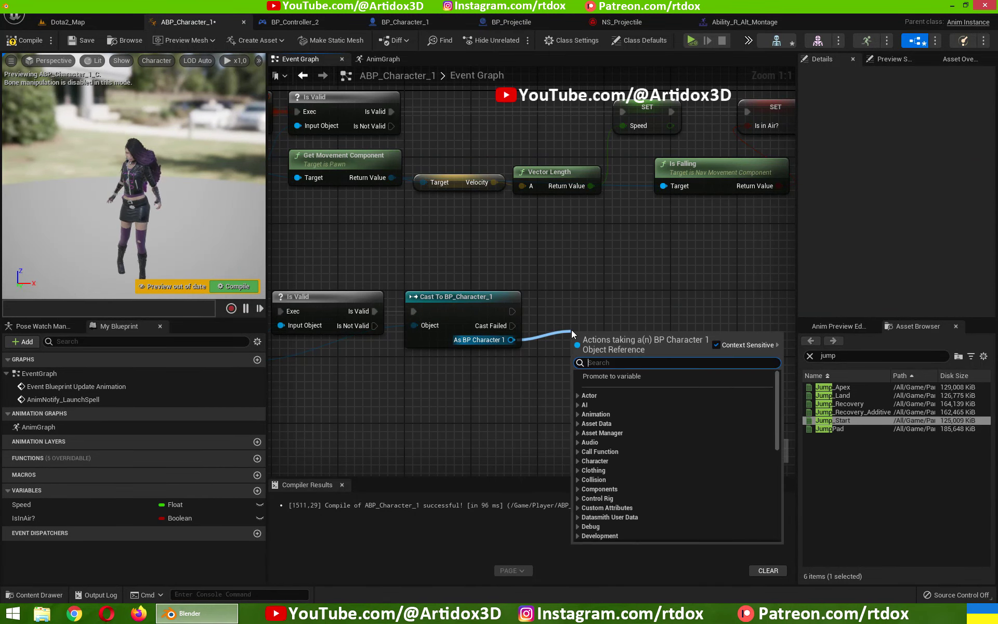
text(launch)
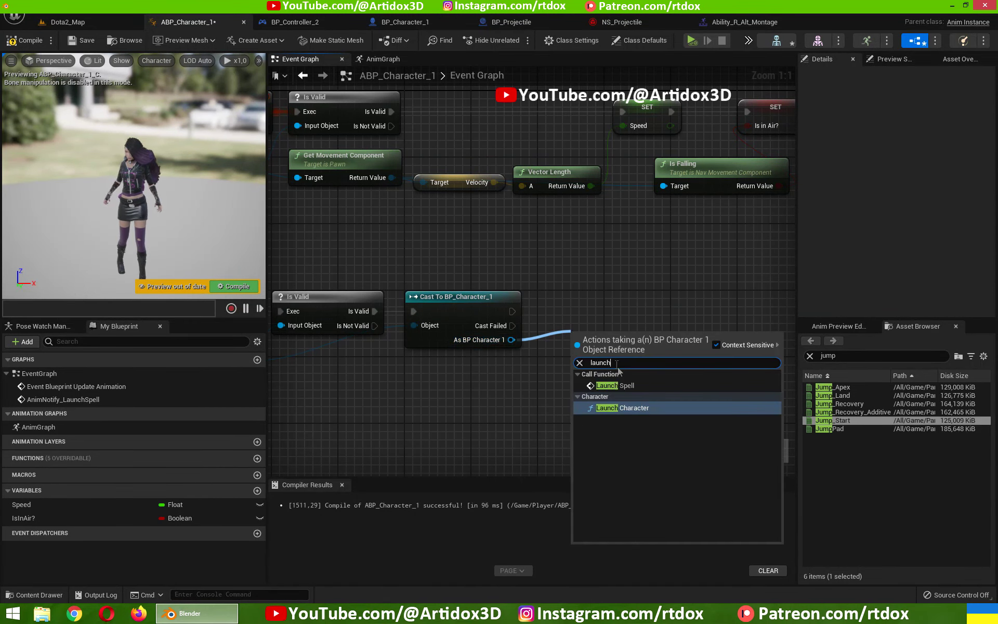
click(615, 385)
drag(616, 338, 590, 298)
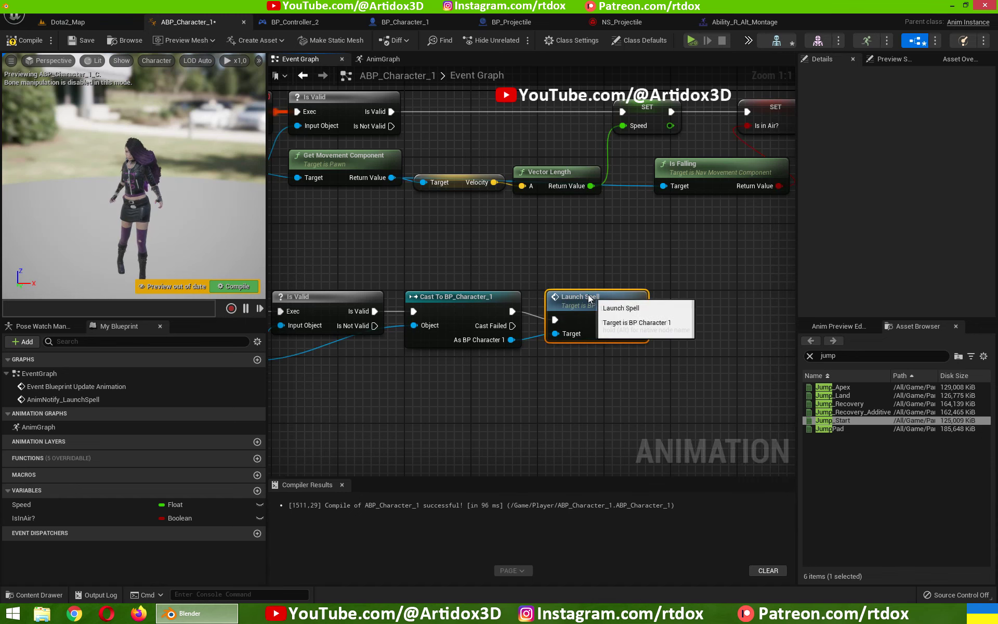
right_drag(514, 360, 655, 349)
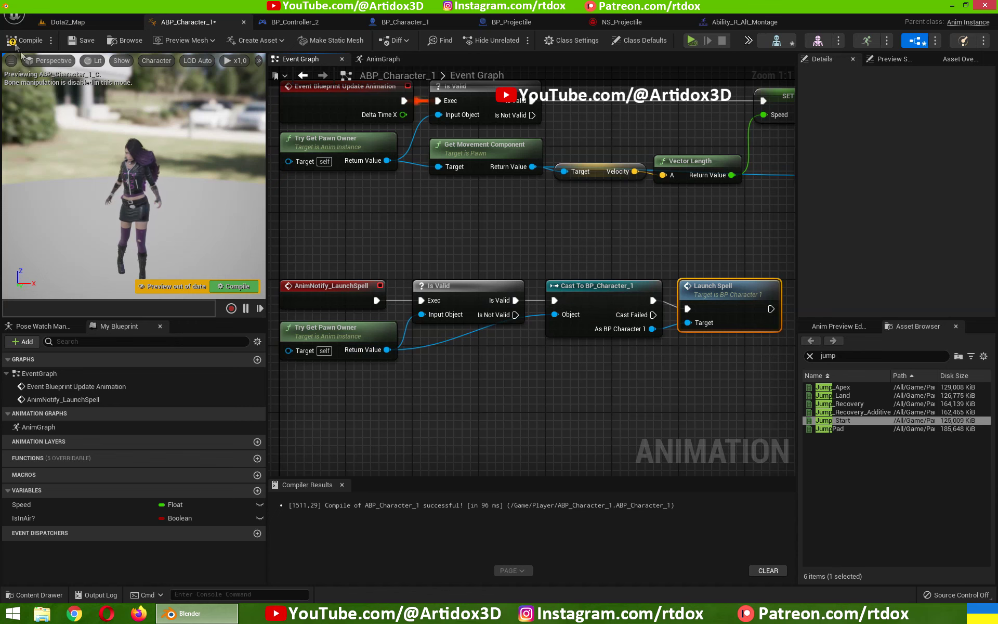
click(31, 42)
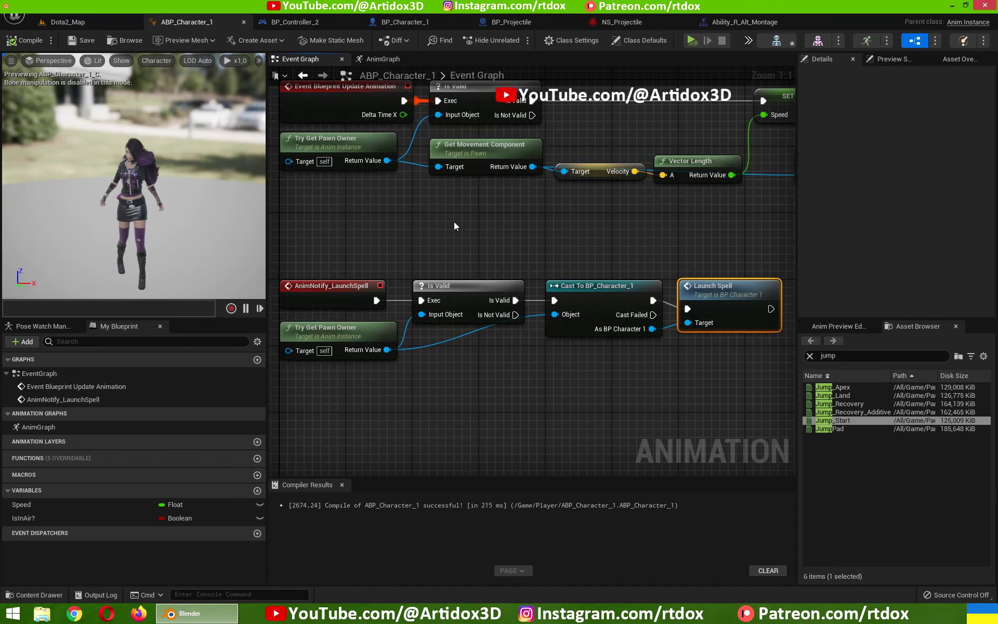
click(72, 22)
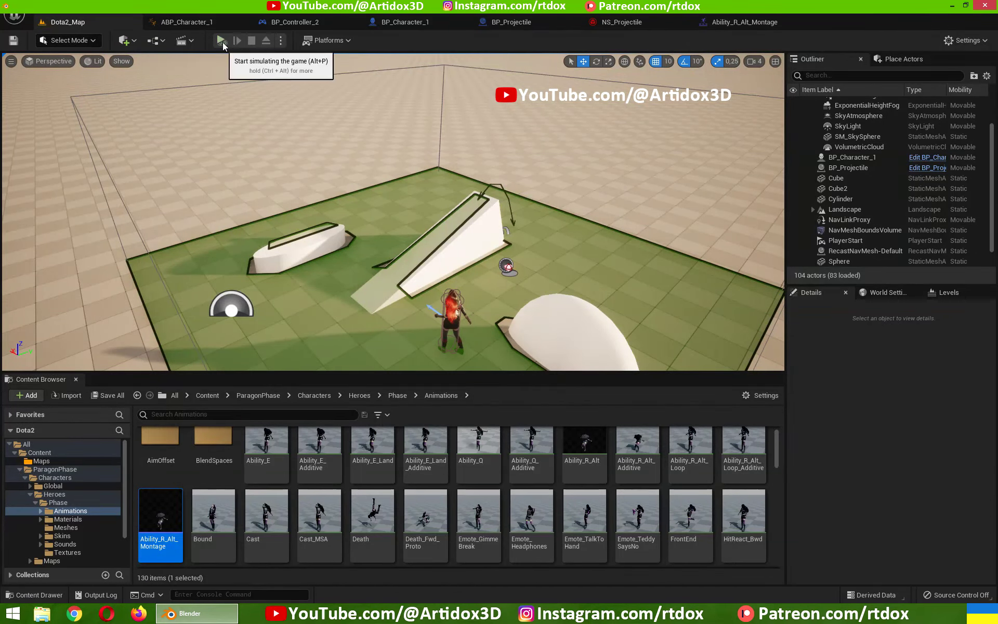
- Play Dota2_Map in the Selected Viewport to test the spell
click(280, 40)
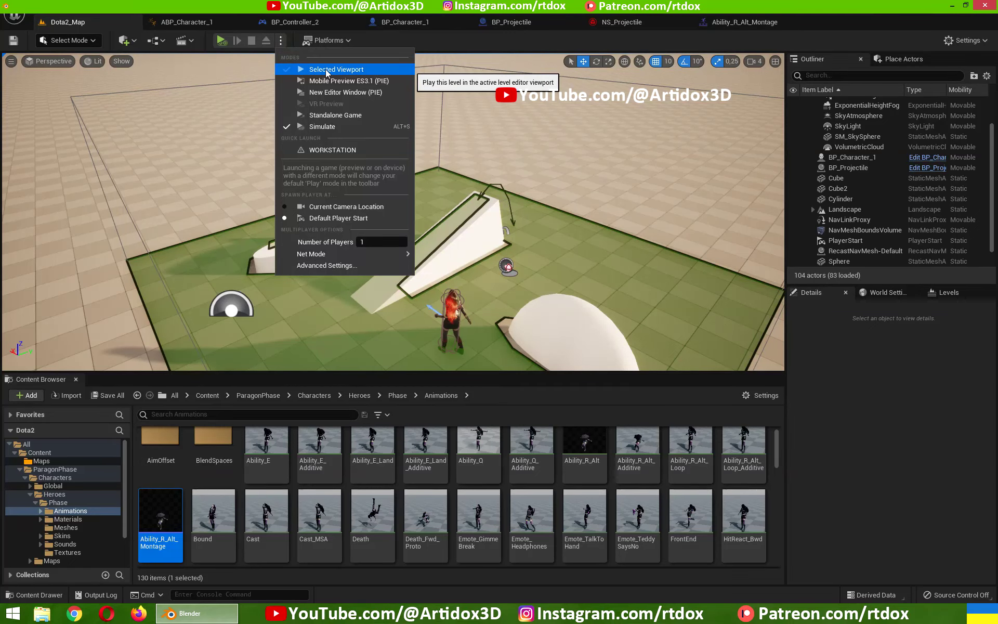
click(325, 70)
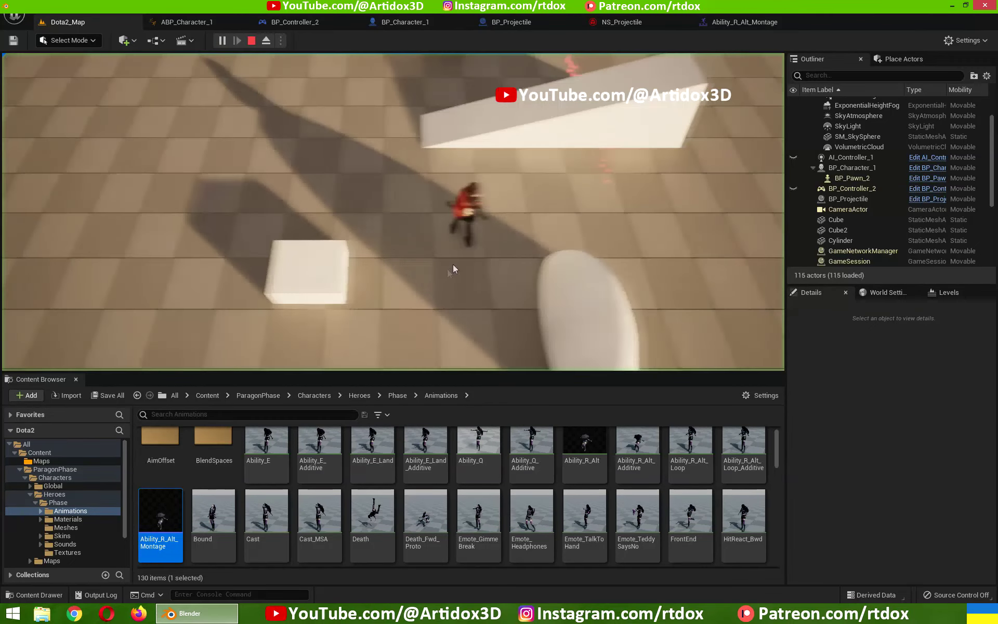
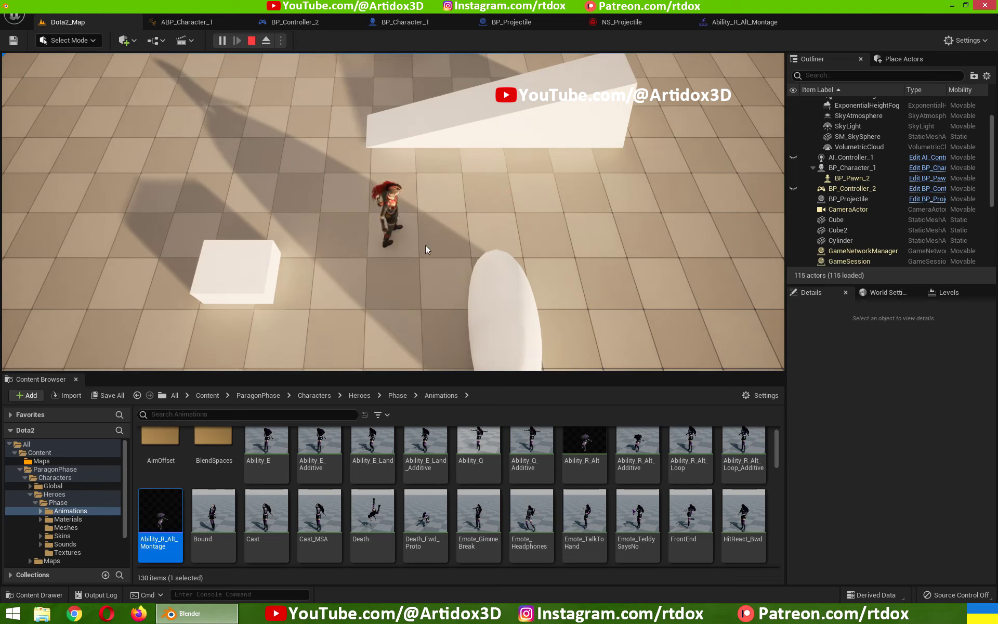
- Cast spells at three spots on the floor, then end the Play-in-Editor session
click(278, 153)
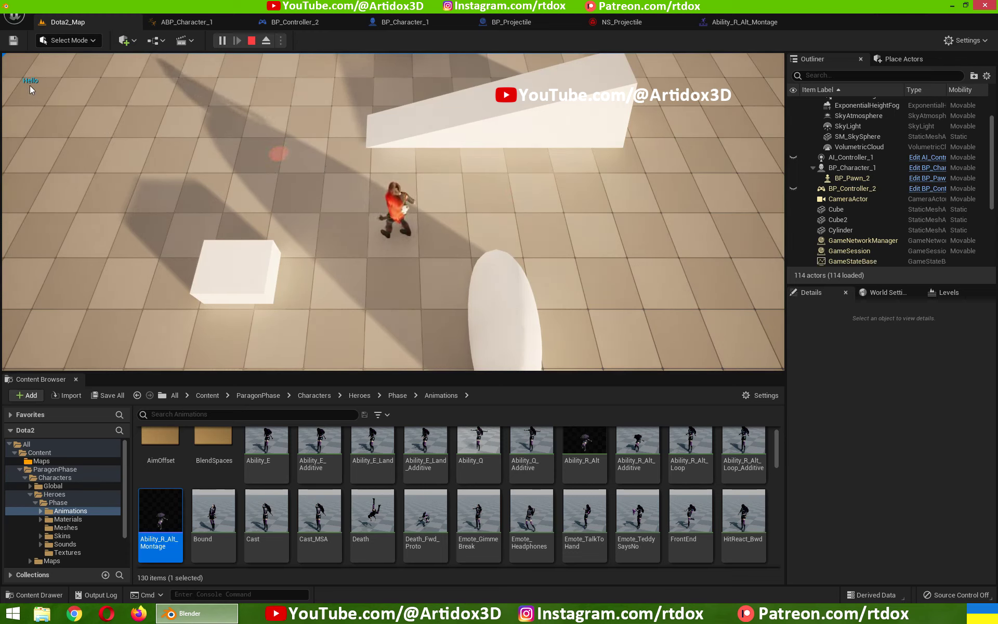
click(509, 204)
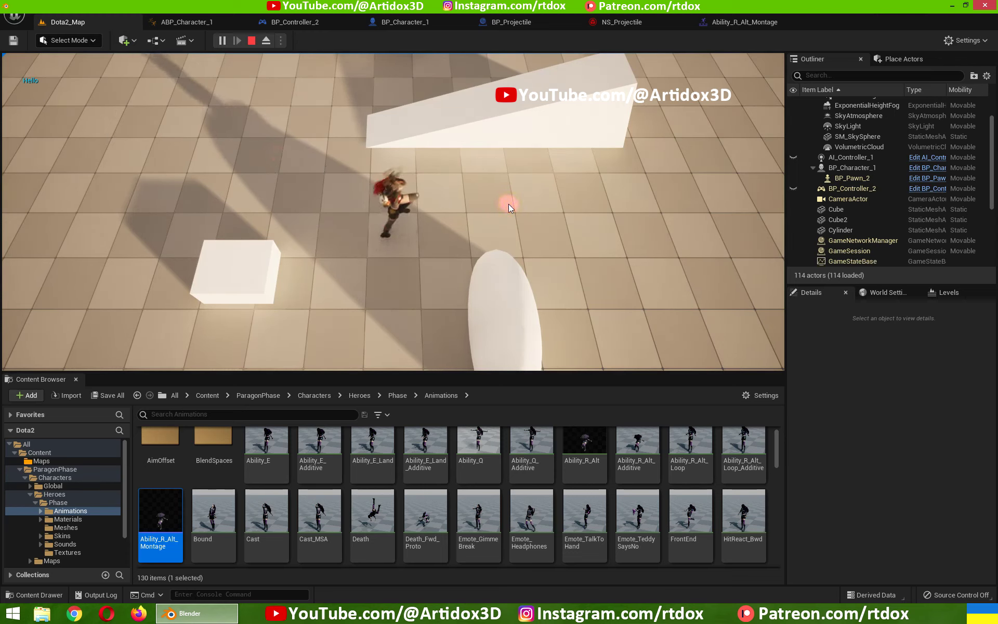
click(439, 297)
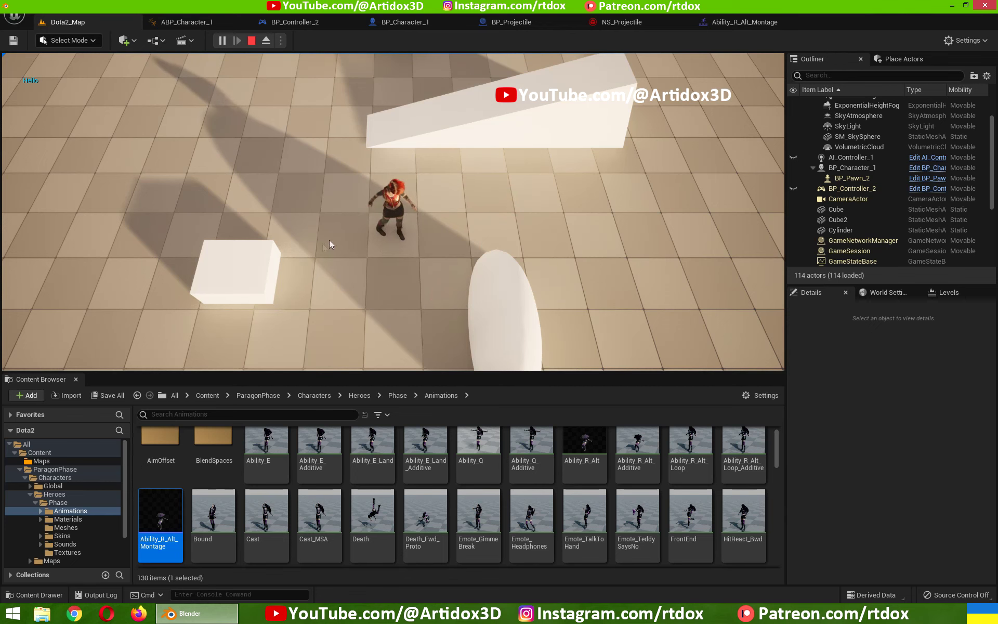
key(Escape)
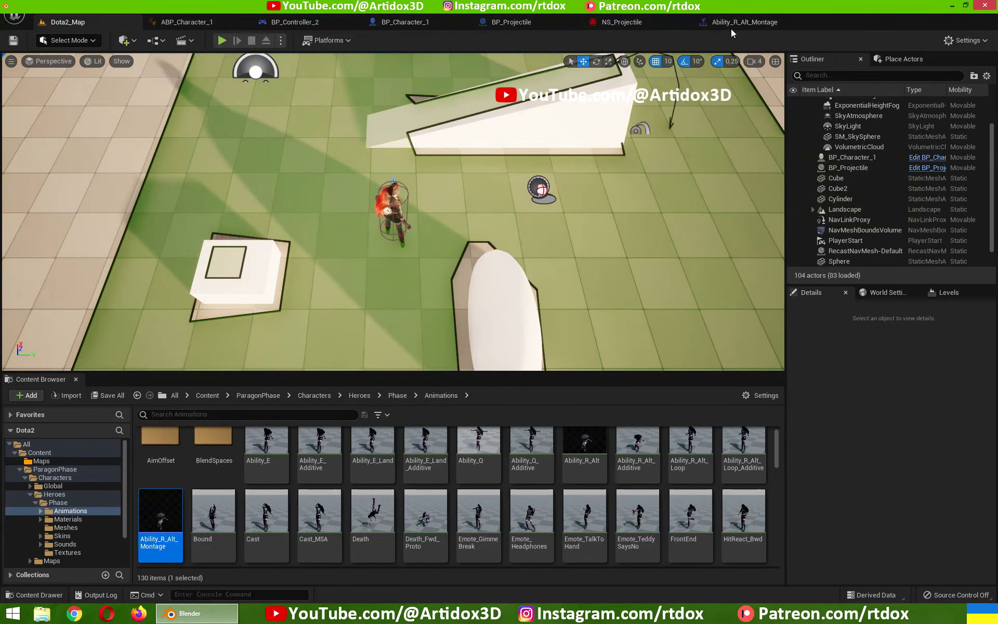
- In BP_Character_1's Event Graph, replace Print String with a Spawn Actor from Class node off LaunchSpell
click(402, 23)
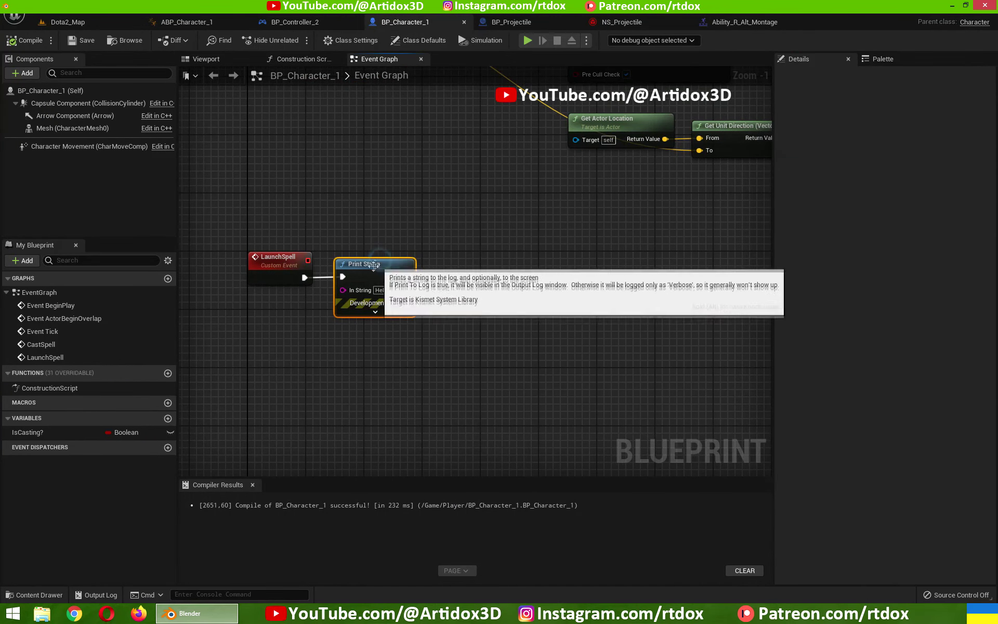
key(Delete)
right_drag(475, 213, 485, 195)
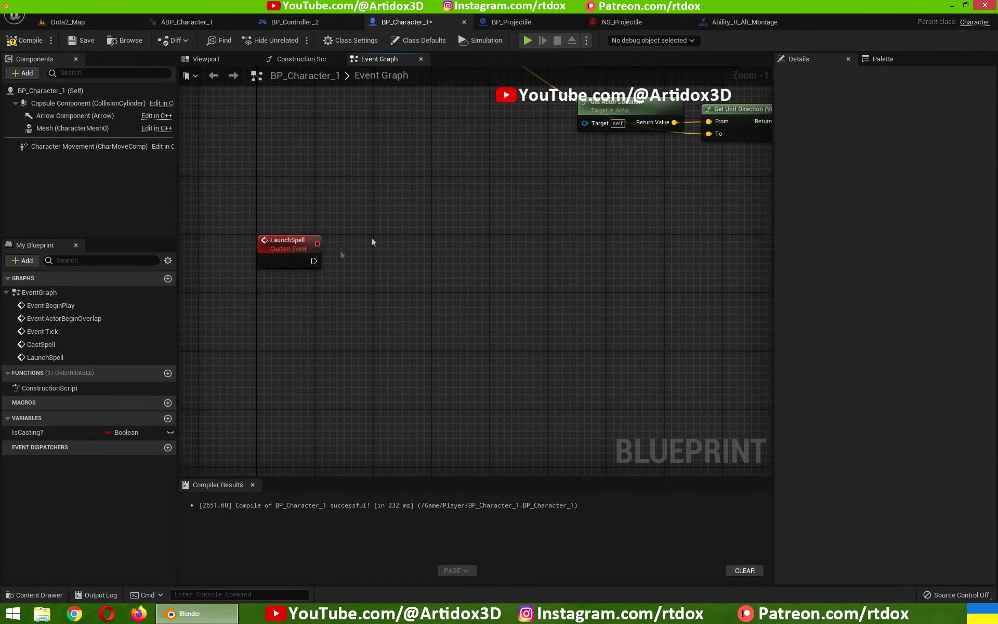
drag(312, 261, 392, 251)
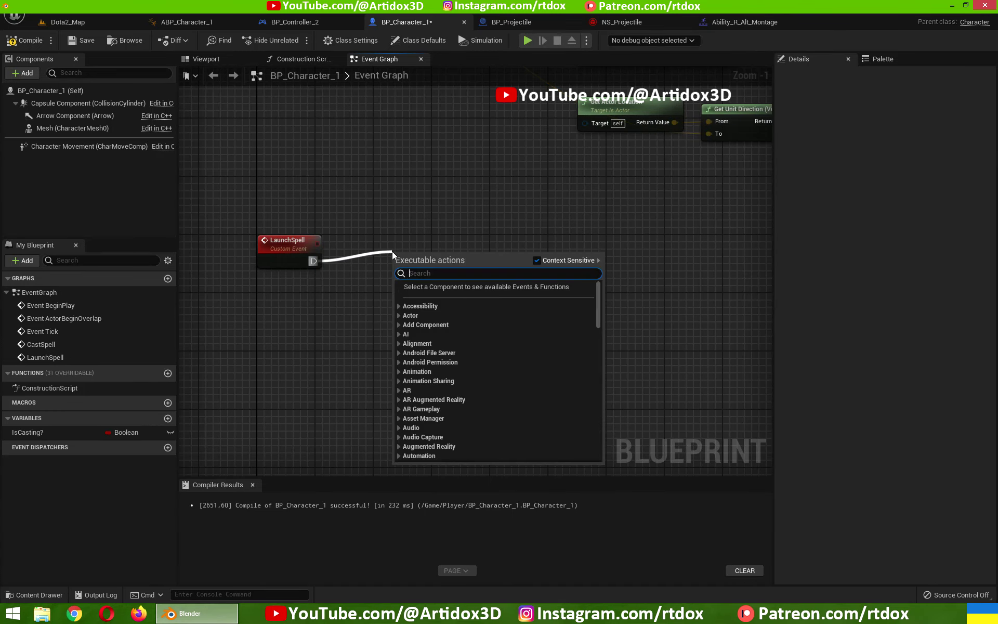
text(spawn)
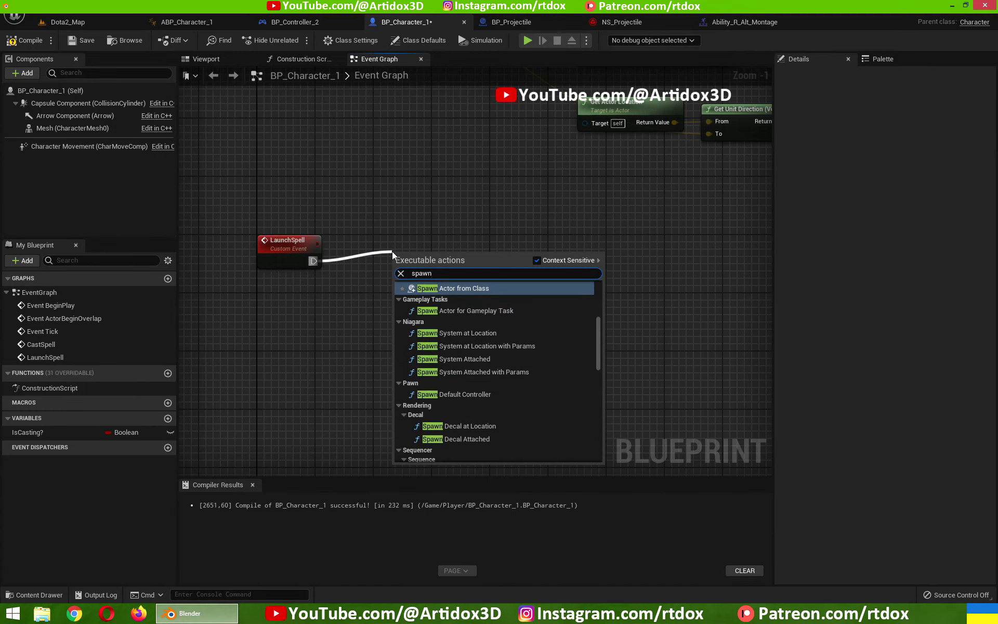
click(450, 288)
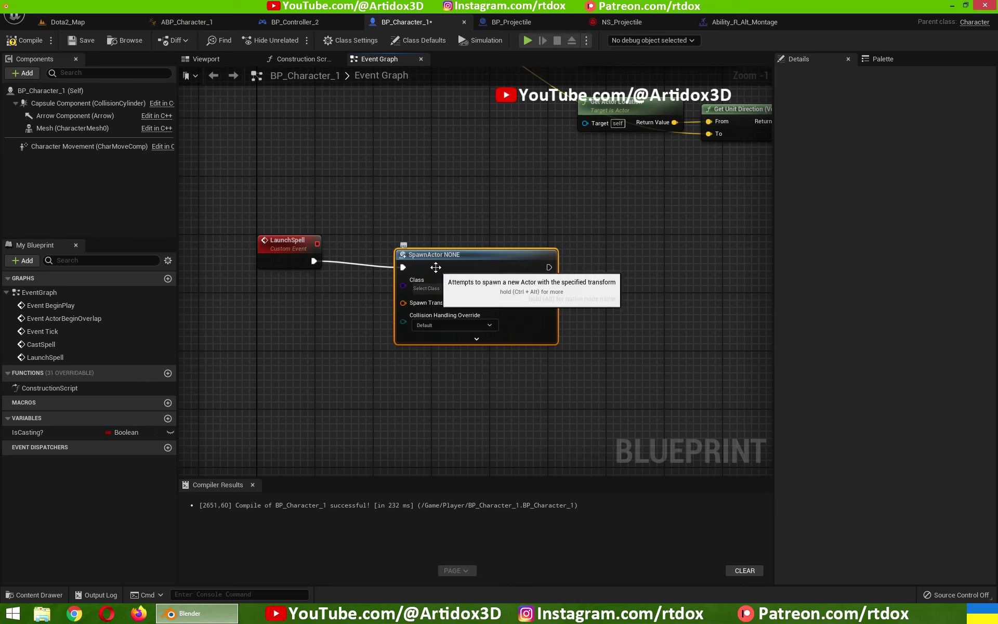
- Set the spawn node's Class to BP_Projectile and collision handling to Always Spawn, Ignore Collisions
drag(436, 268, 414, 258)
click(429, 289)
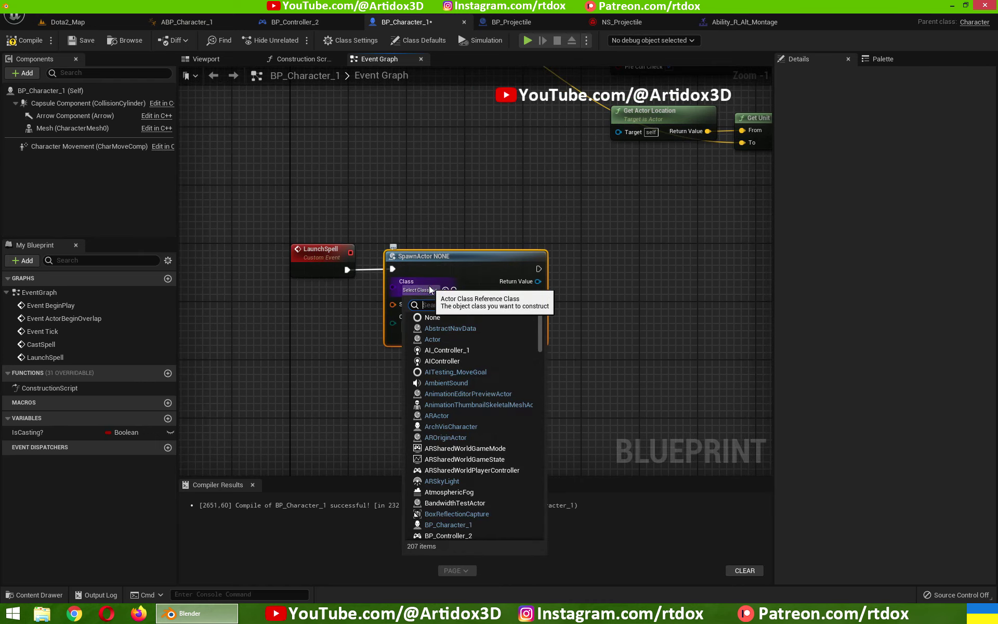
text(proj)
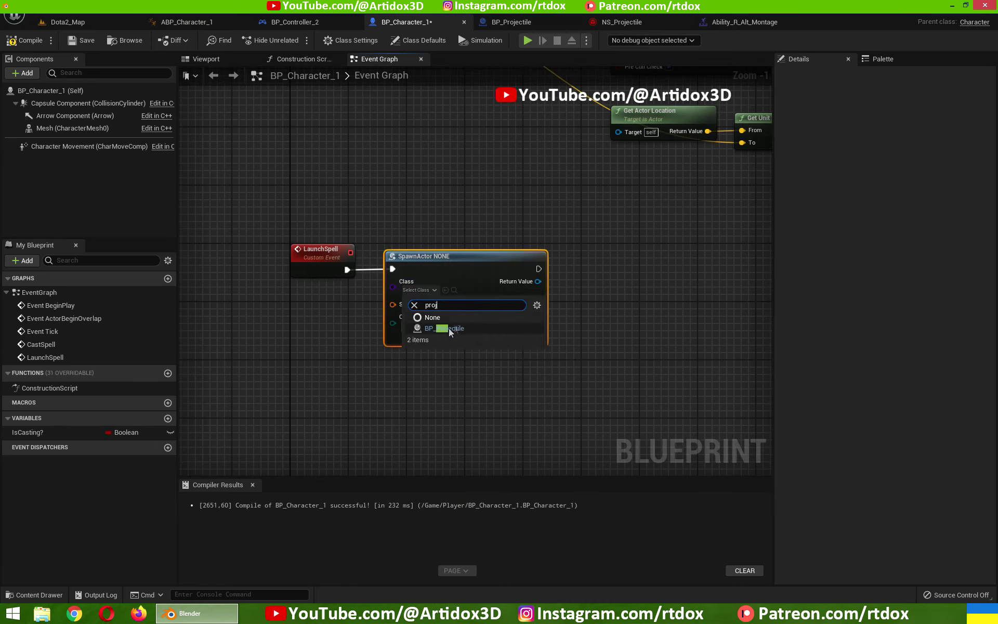
click(449, 328)
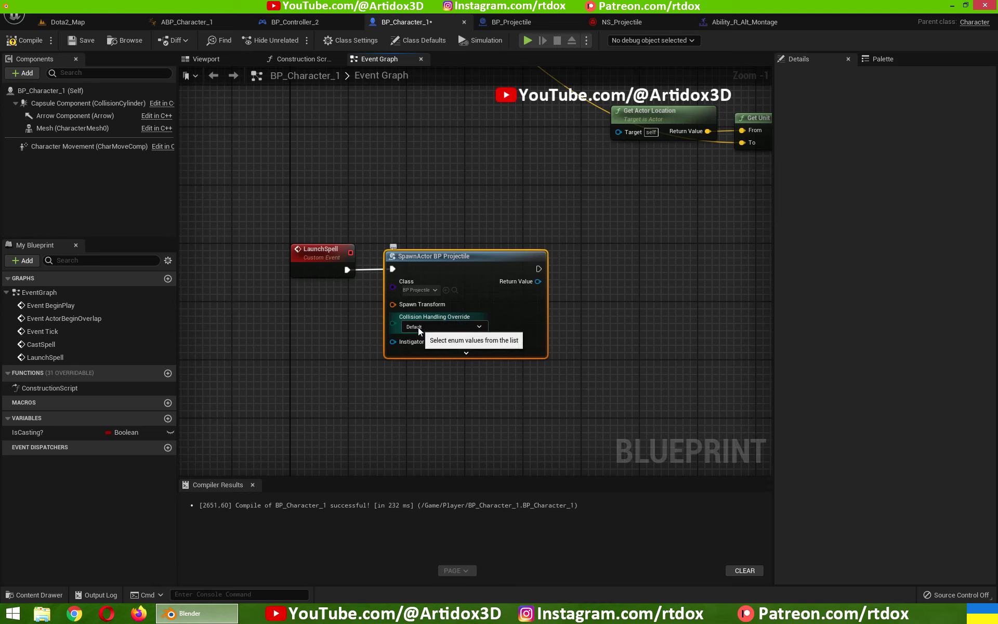
click(426, 327)
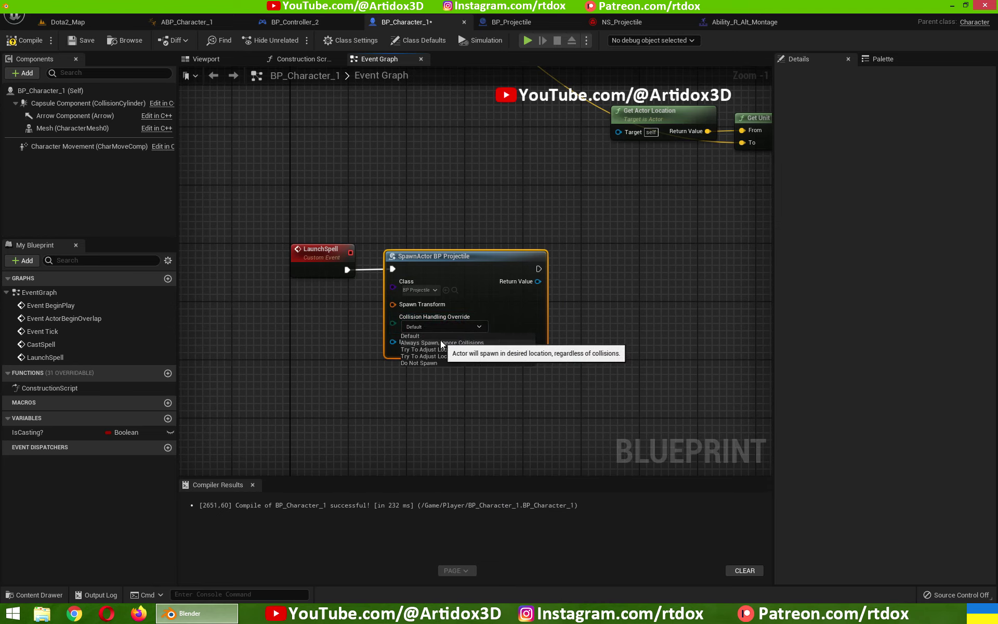
click(441, 341)
- Search the graph's actions for a 'getactor' node
right_drag(586, 298, 610, 258)
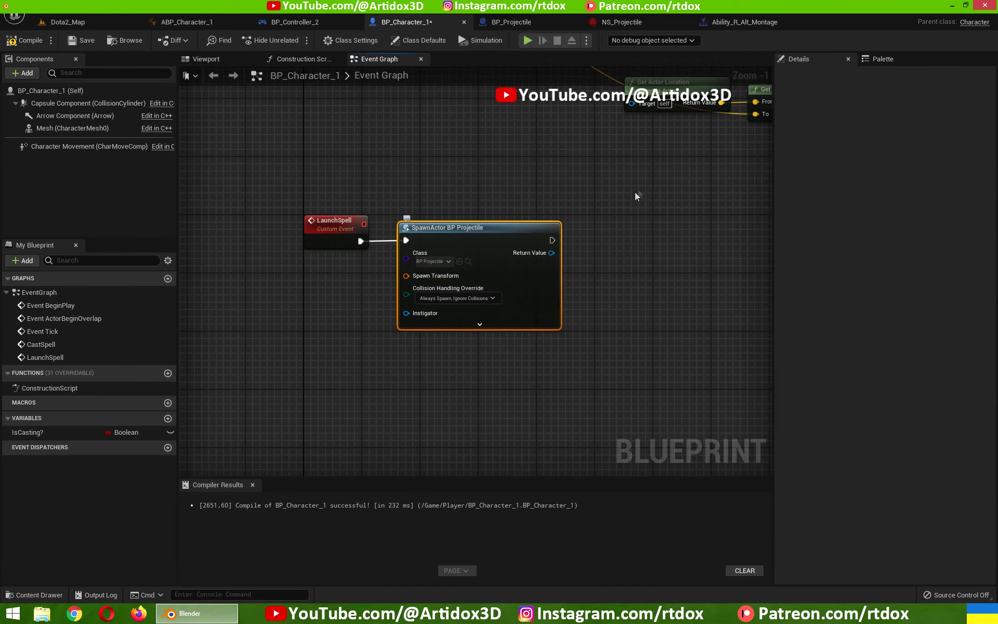
mouse_move(635, 189)
right_down()
mouse_move(598, 202)
mouse_move(650, 223)
right_up()
right_click(317, 320)
text(getactor)
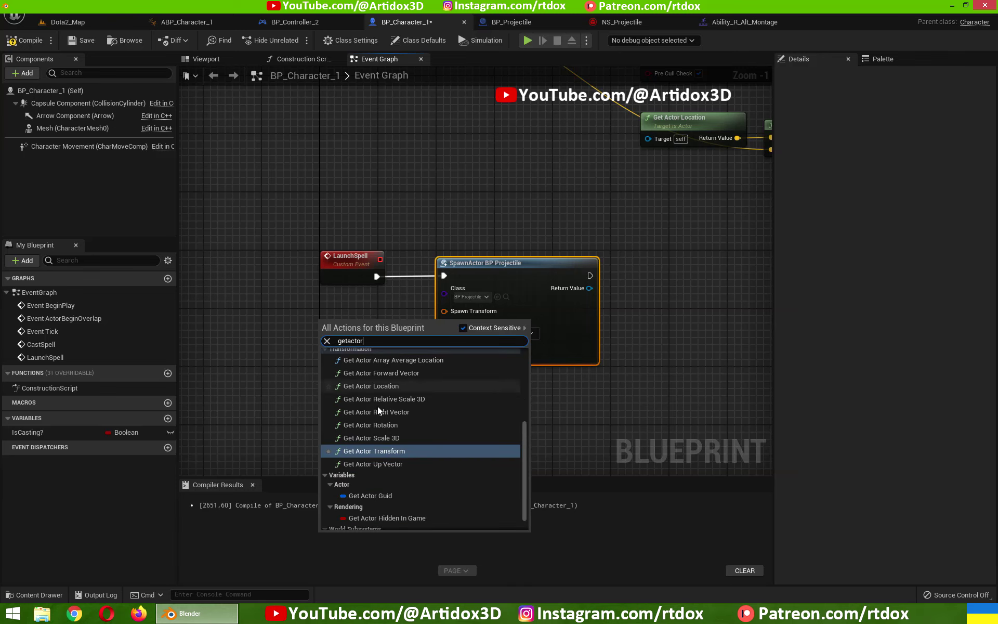
- Add Get Actor Rotation, split Spawn Transform, and wire the rotation into Spawn Transform Rotation
click(382, 423)
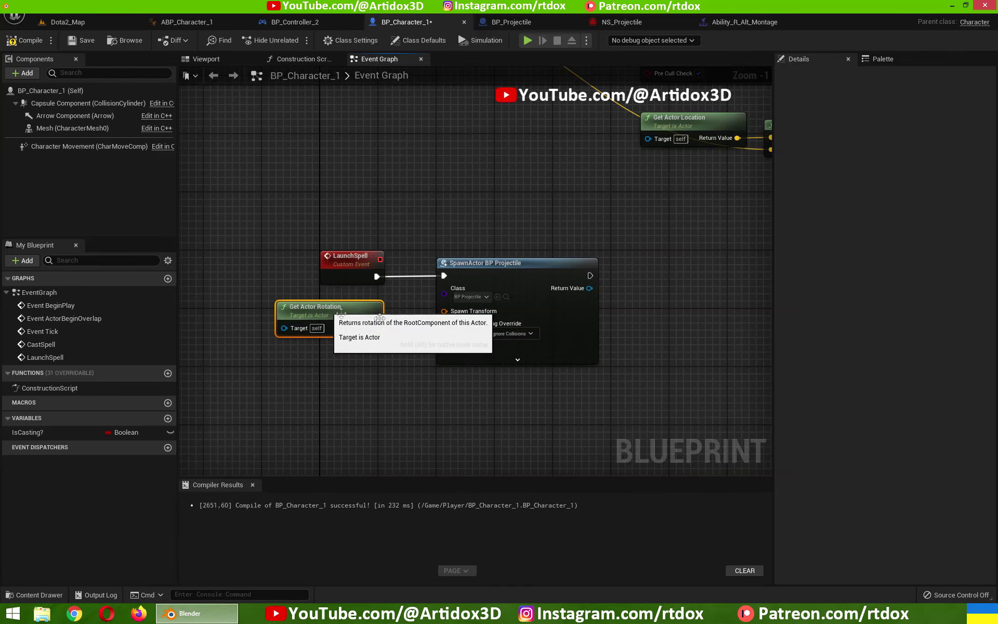
drag(350, 321, 303, 275)
right_drag(304, 275, 293, 243)
right_click(434, 280)
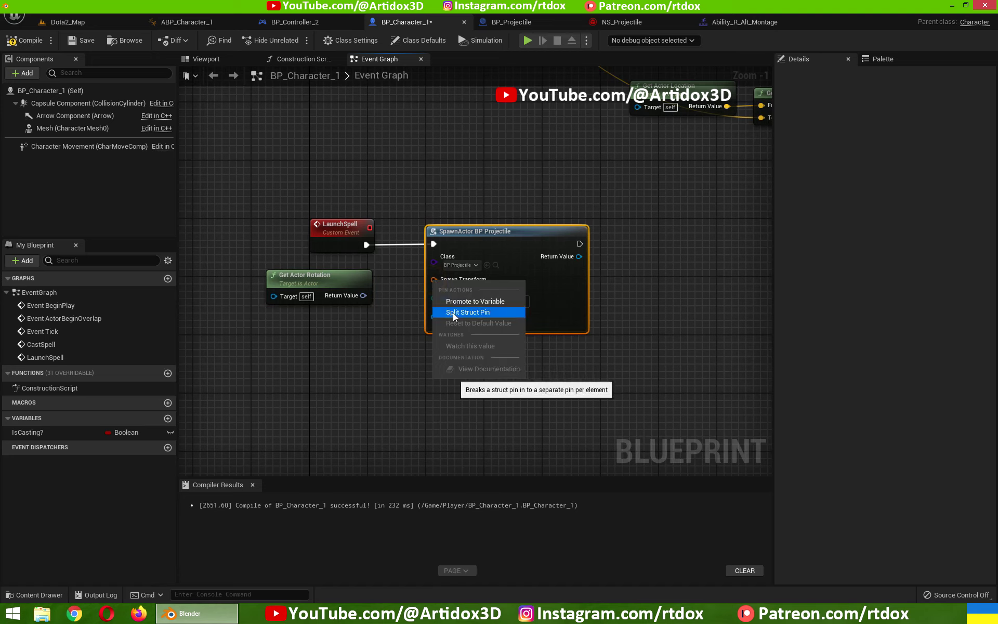
click(481, 313)
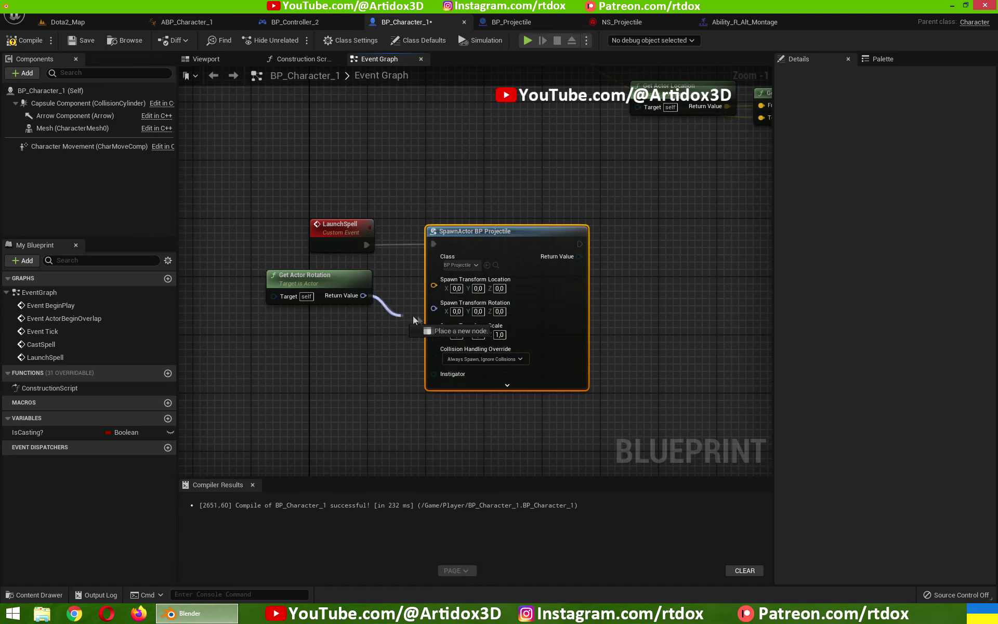
drag(386, 315, 435, 308)
right_drag(382, 143, 359, 139)
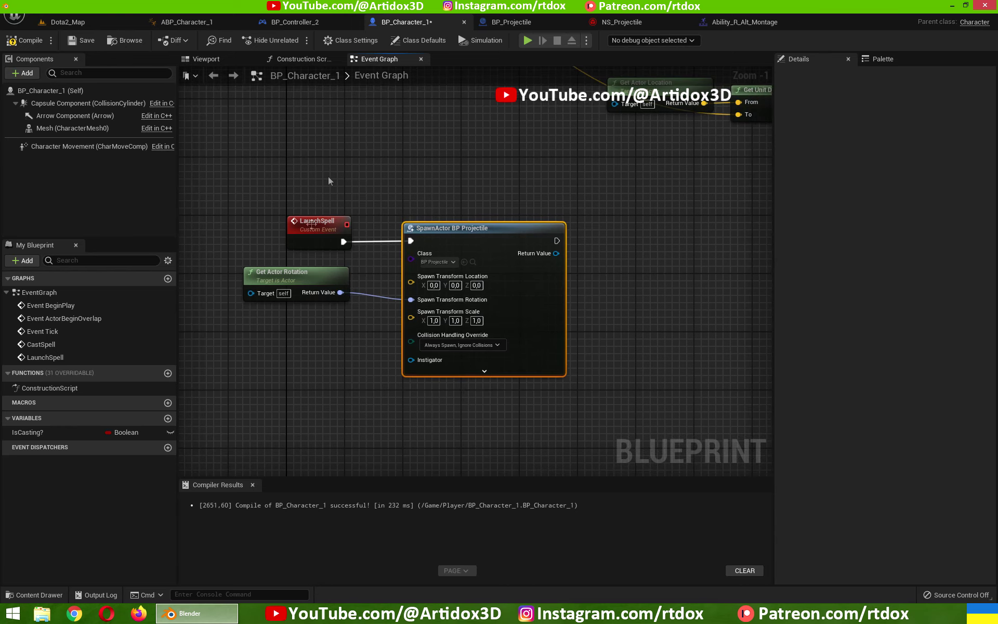
- Wire Get Actor Location into Spawn Transform Location, compile, and return to Dota2_Map
right_click(269, 331)
text(get)
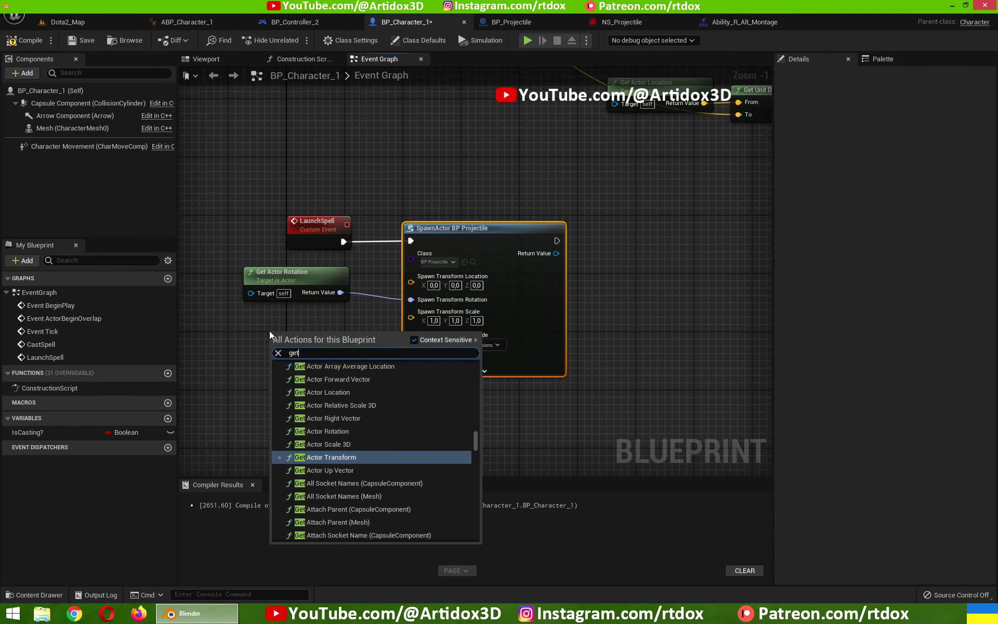
text(actorlo)
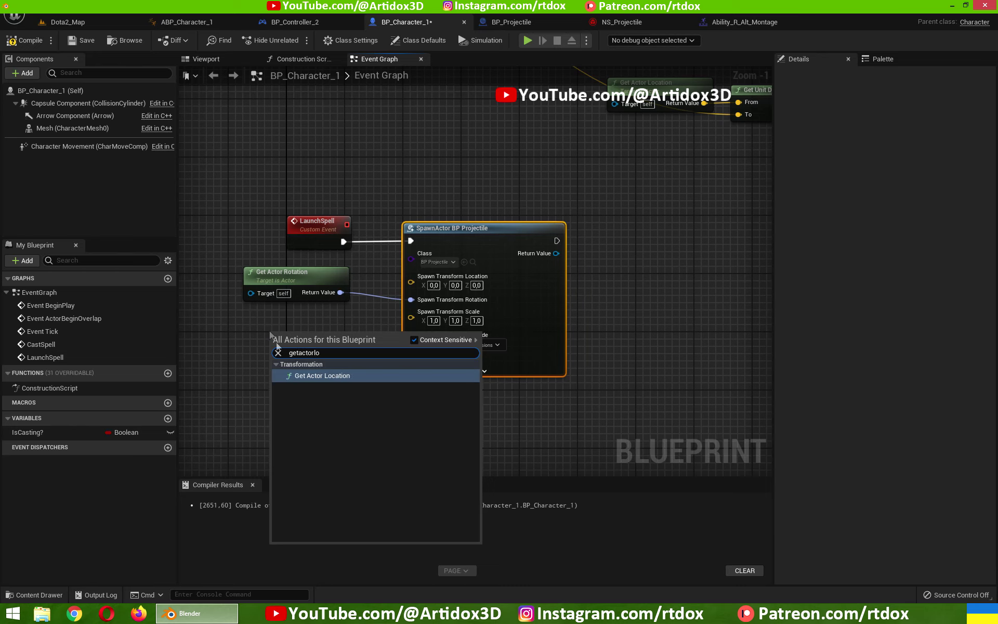
click(310, 376)
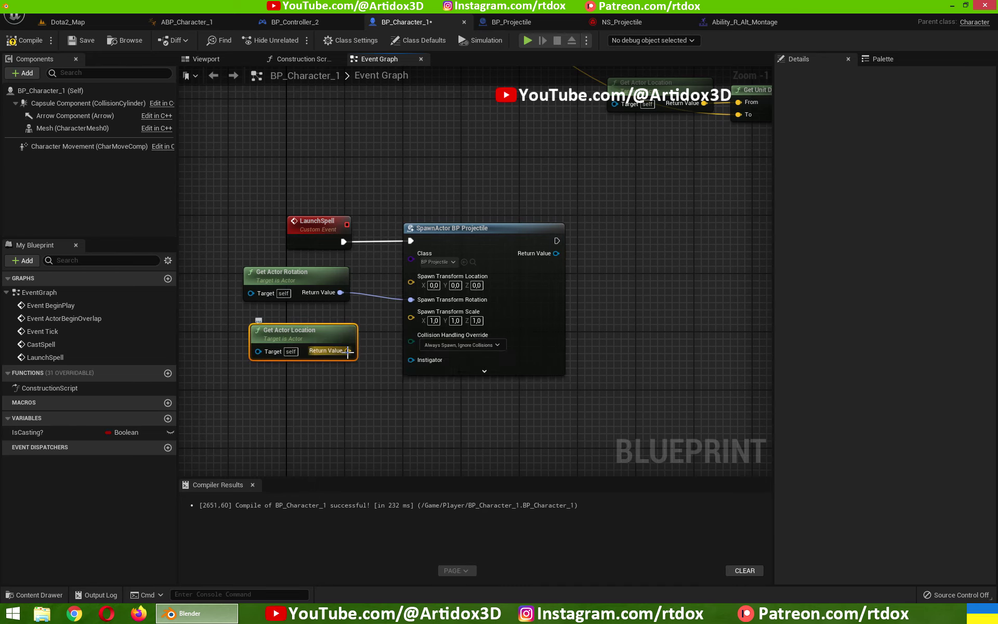
mouse_move(327, 272)
mouse_down()
mouse_move(319, 374)
mouse_move(306, 277)
mouse_move(409, 285)
mouse_up()
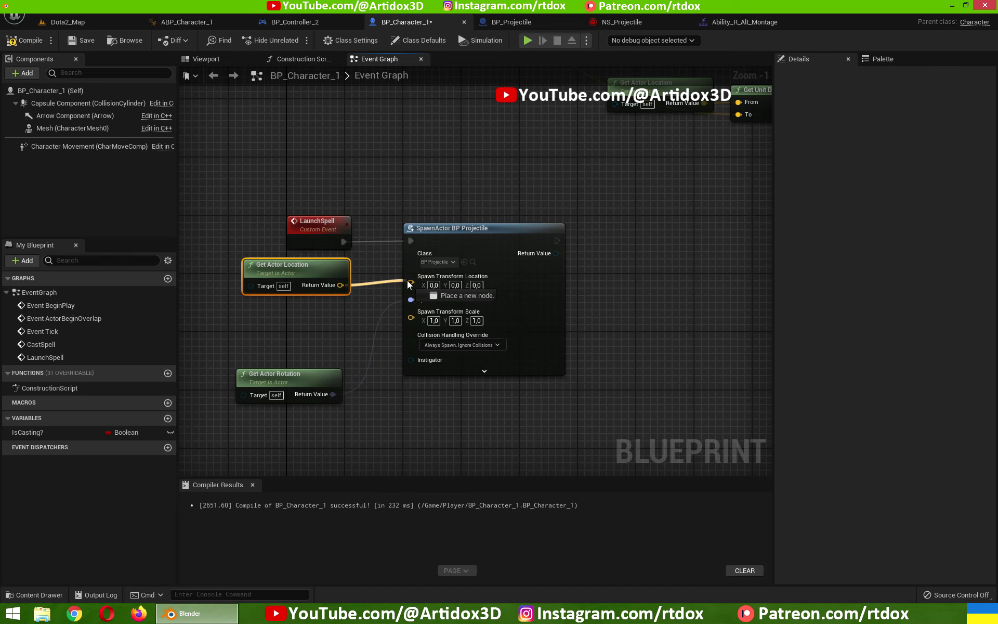
click(379, 284)
drag(340, 285, 411, 276)
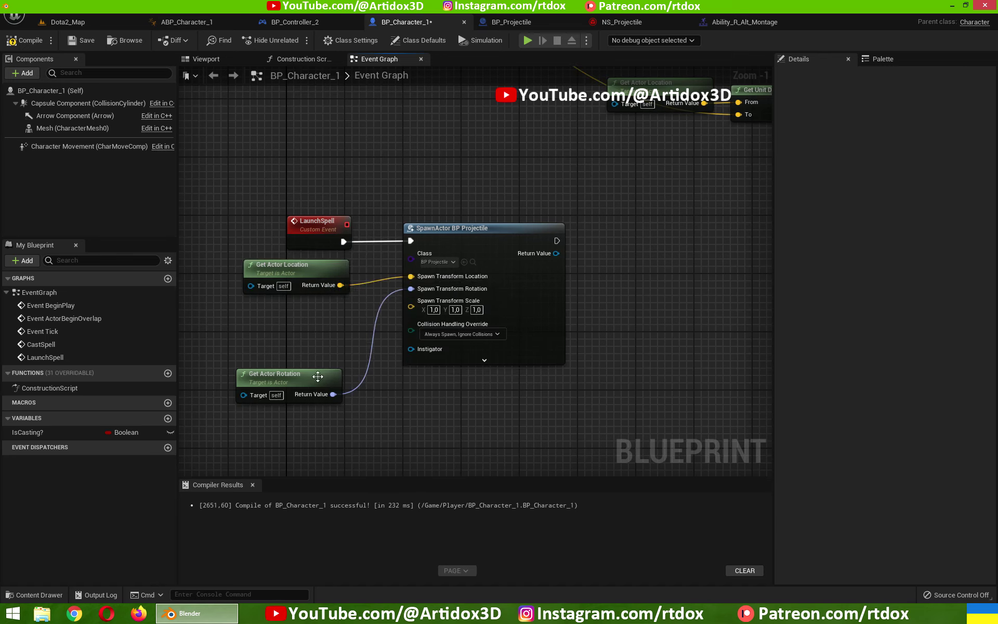
drag(318, 376, 323, 318)
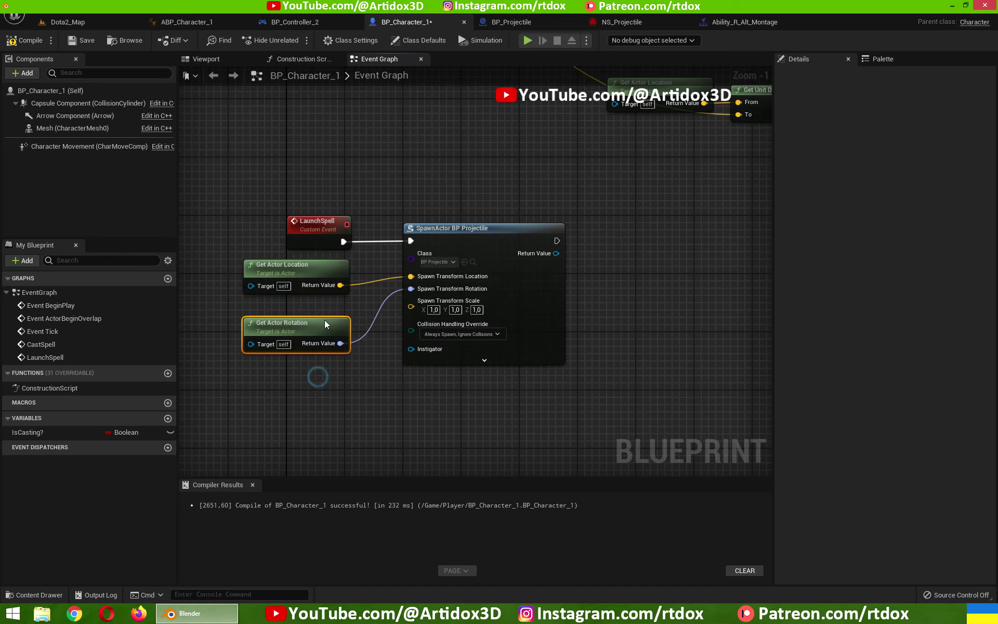
click(29, 41)
click(70, 22)
- Play Dota2_Map and fire three projectiles, then stop and reopen BP_Character_1
click(222, 41)
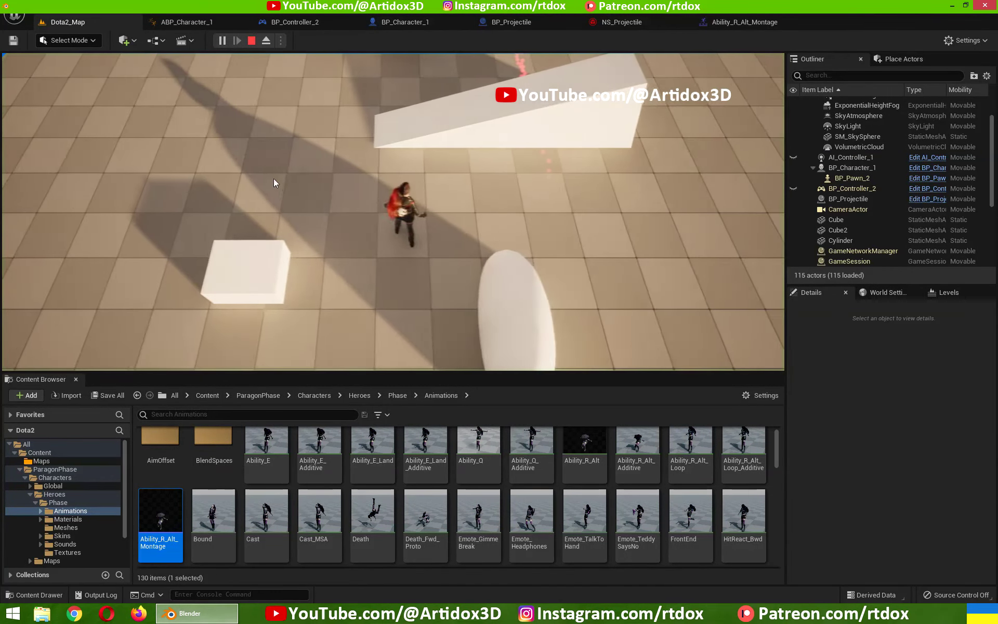
click(274, 179)
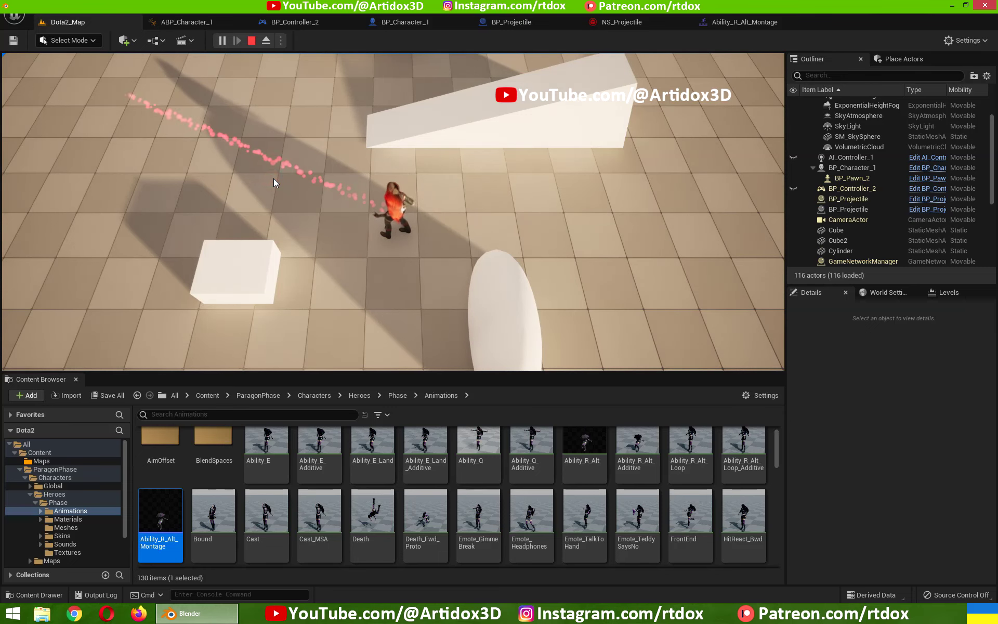
click(310, 332)
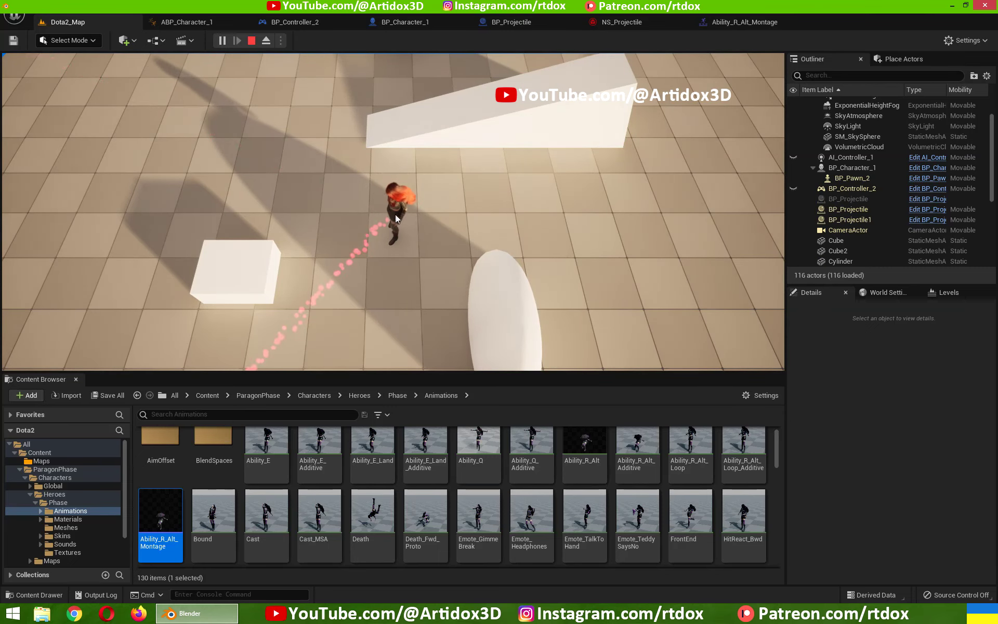
click(559, 205)
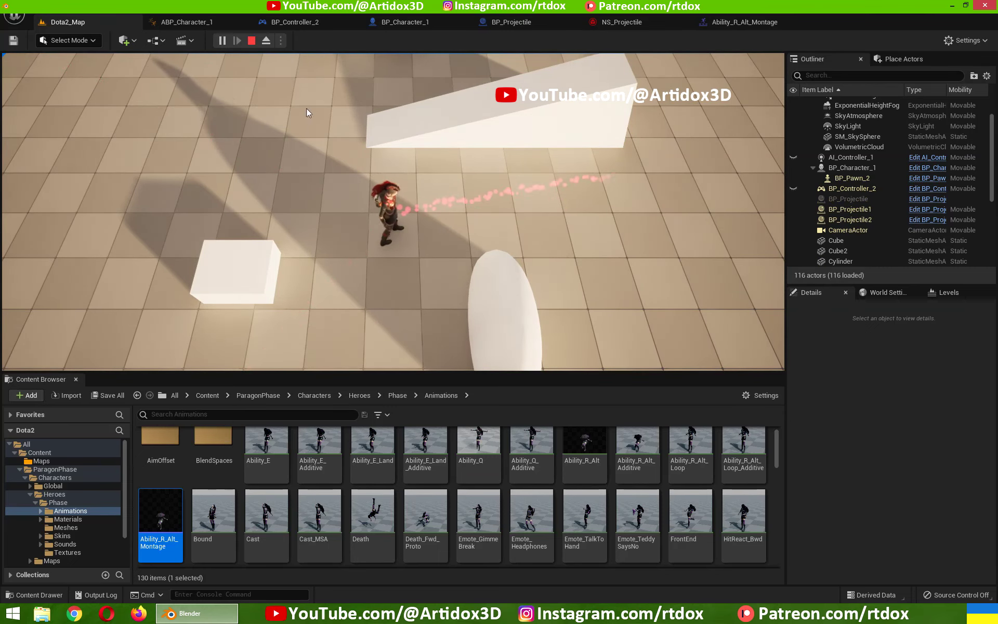
key(Escape)
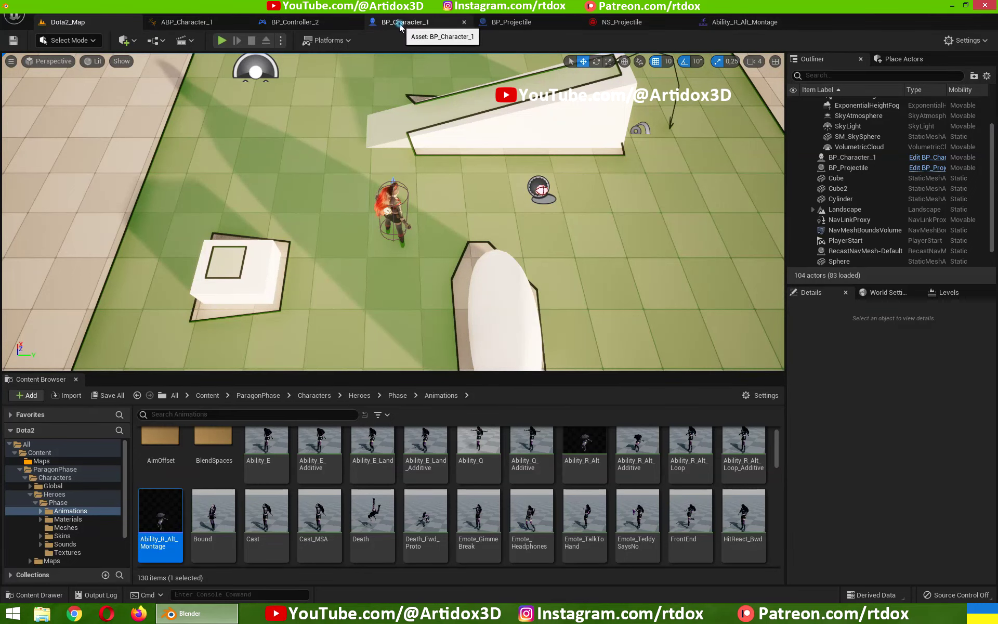
click(400, 26)
- Under the Capsule Component, add an Arrow named ArrowLaunchSpell at location 30, 0, 40
click(201, 62)
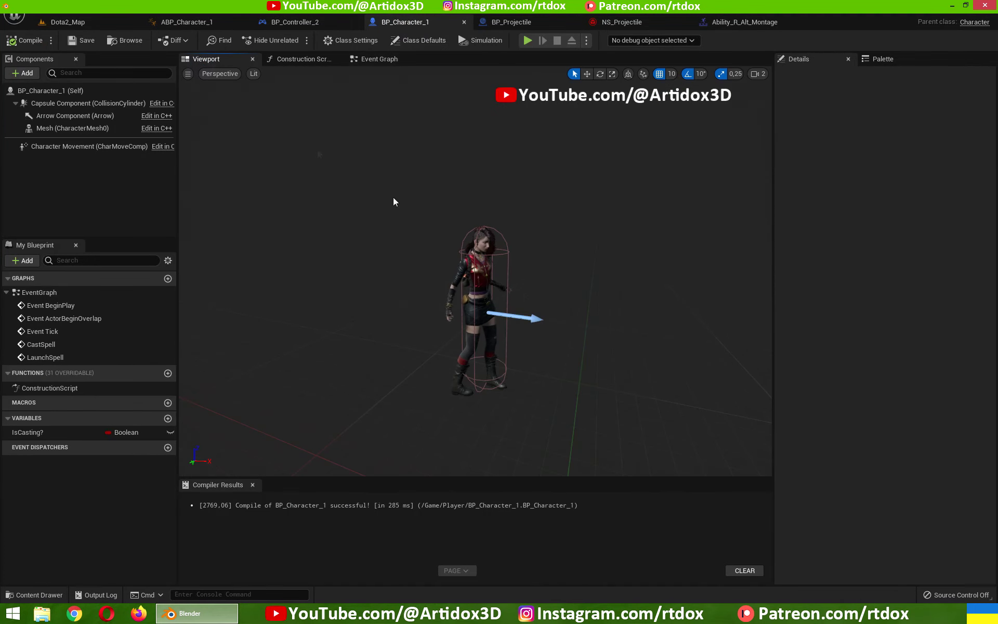
drag(518, 287, 535, 270)
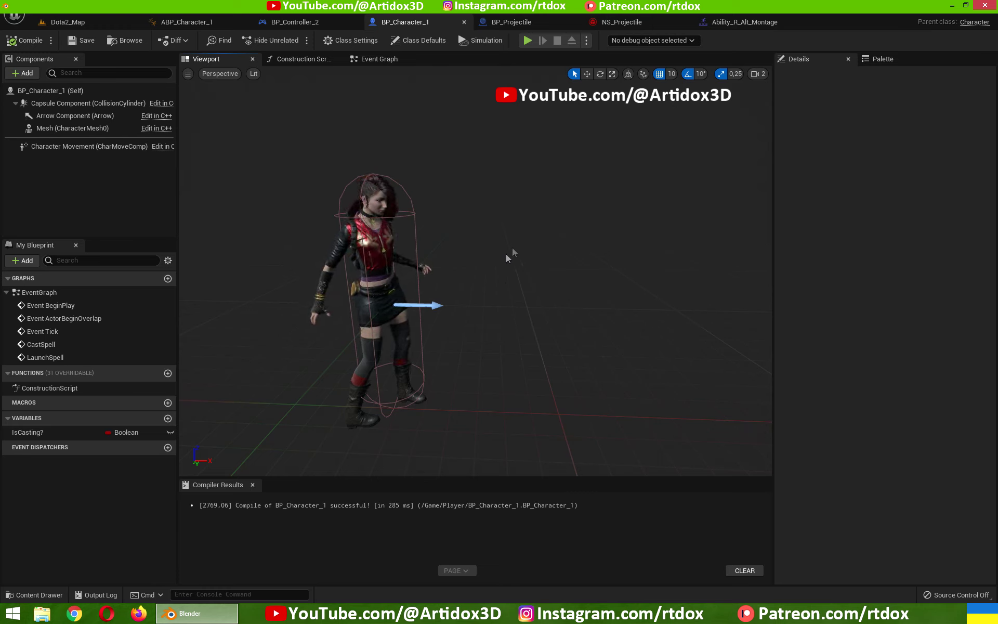
click(53, 104)
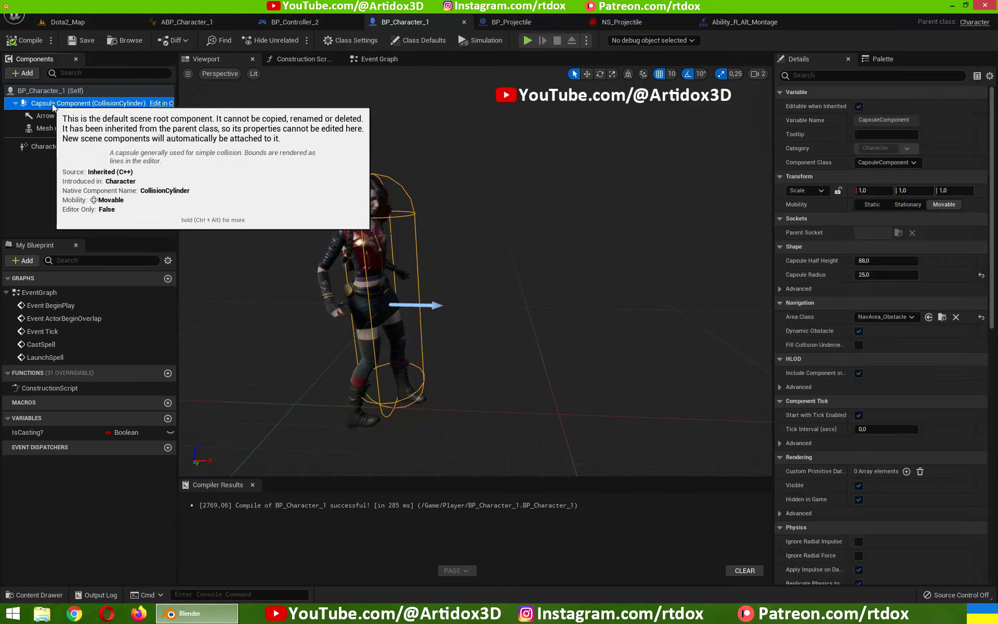
click(26, 73)
text(ar)
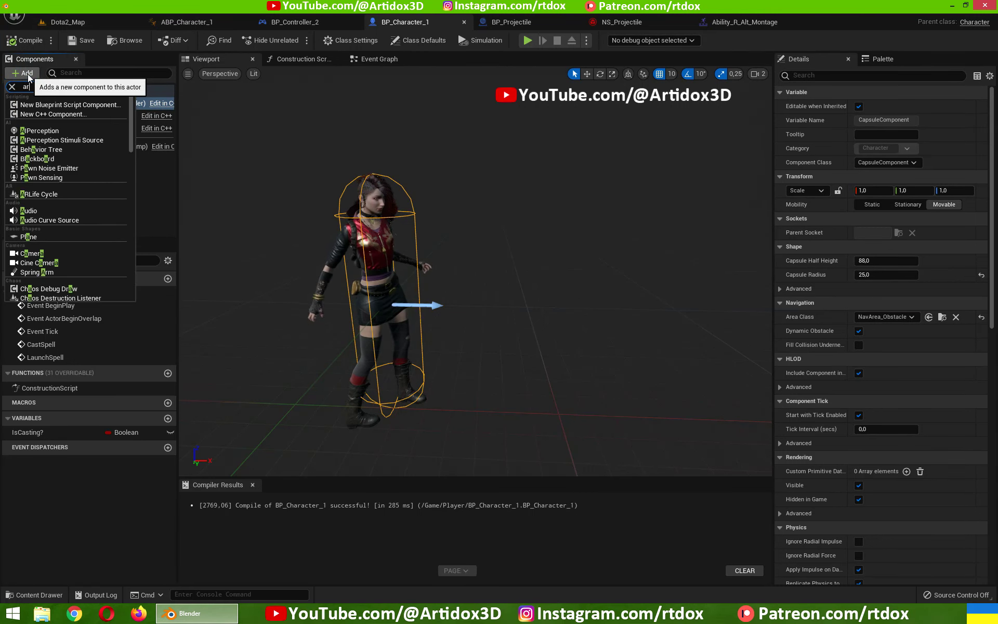
text(row)
key(Return)
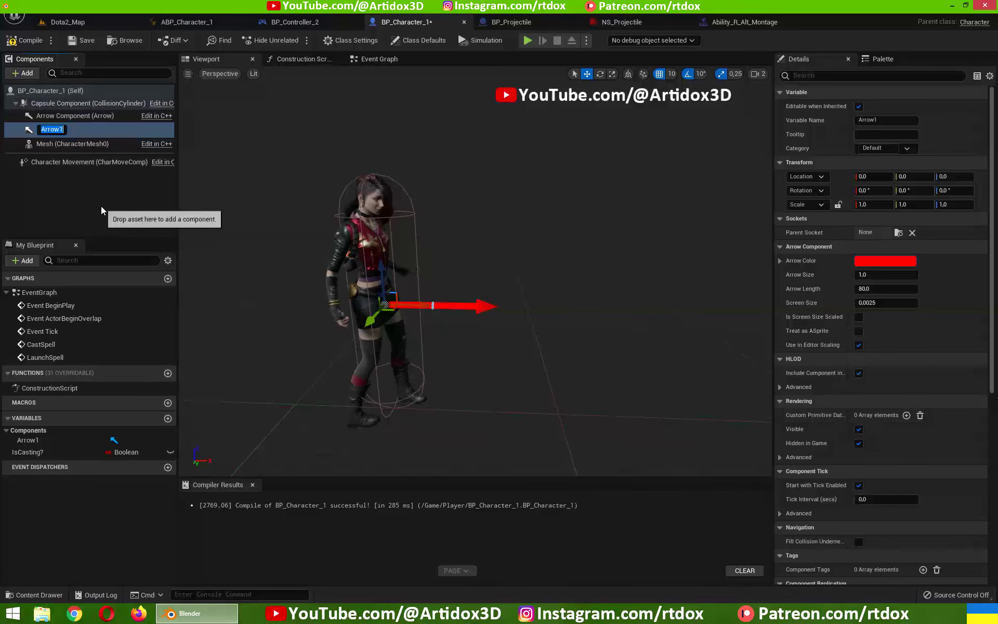
text(Arrow)
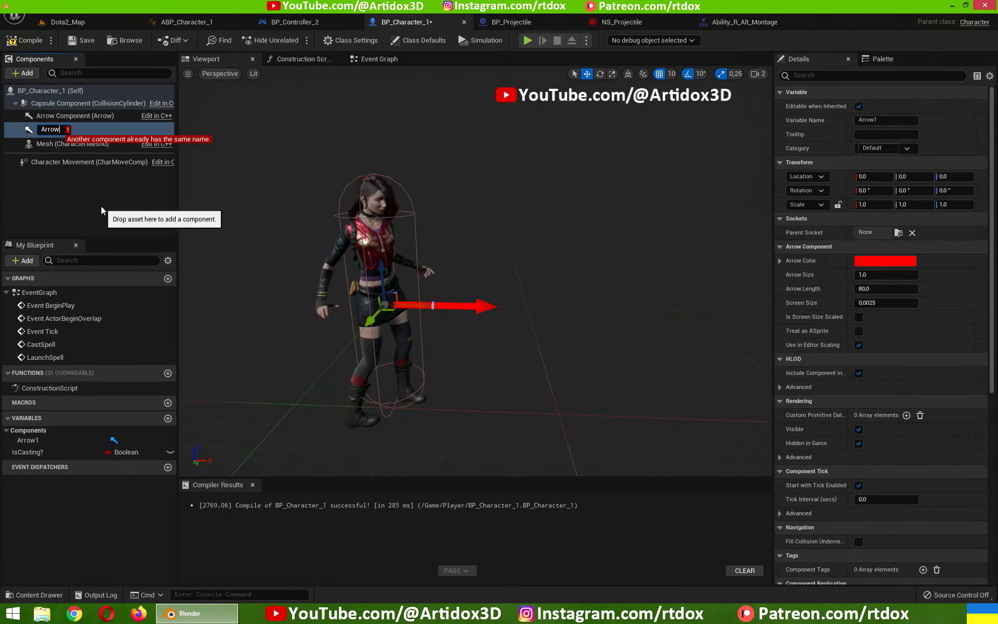
text(LaunchSpe)
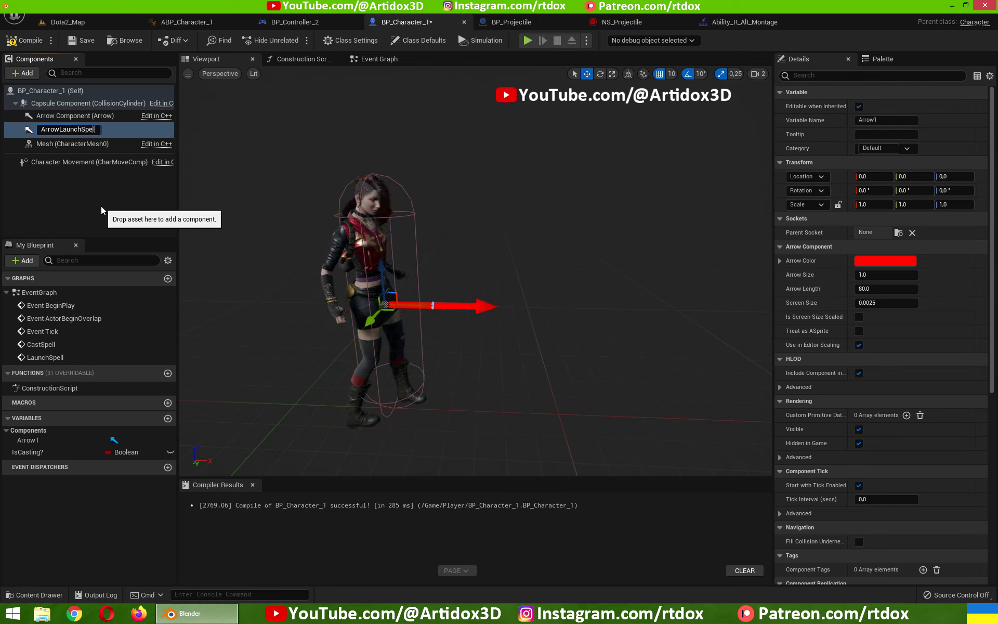
text(ll)
key(Return)
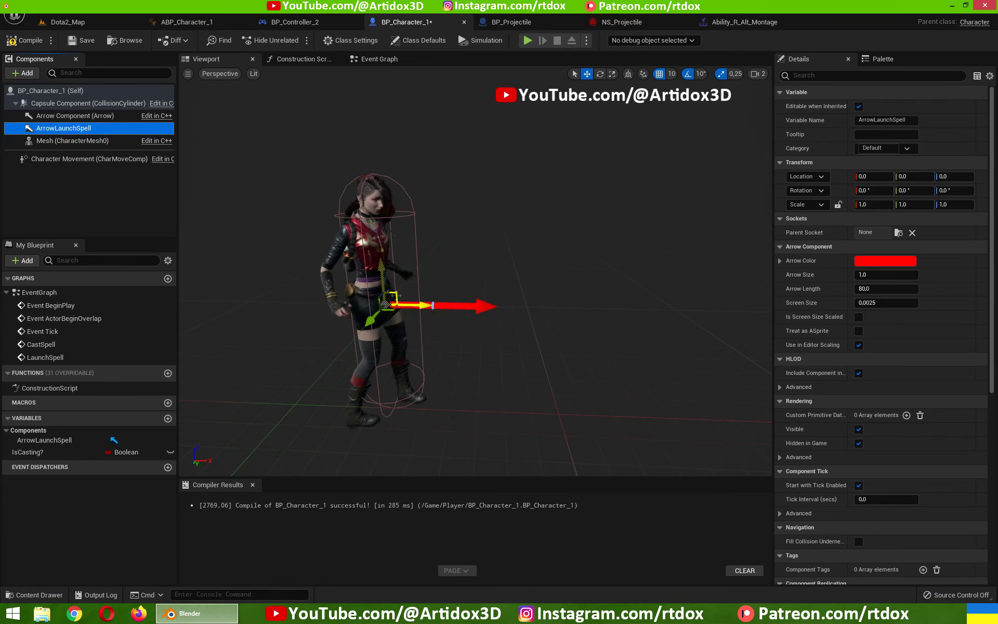
mouse_move(410, 304)
mouse_down()
mouse_move(431, 281)
mouse_move(527, 281)
mouse_move(578, 253)
mouse_up()
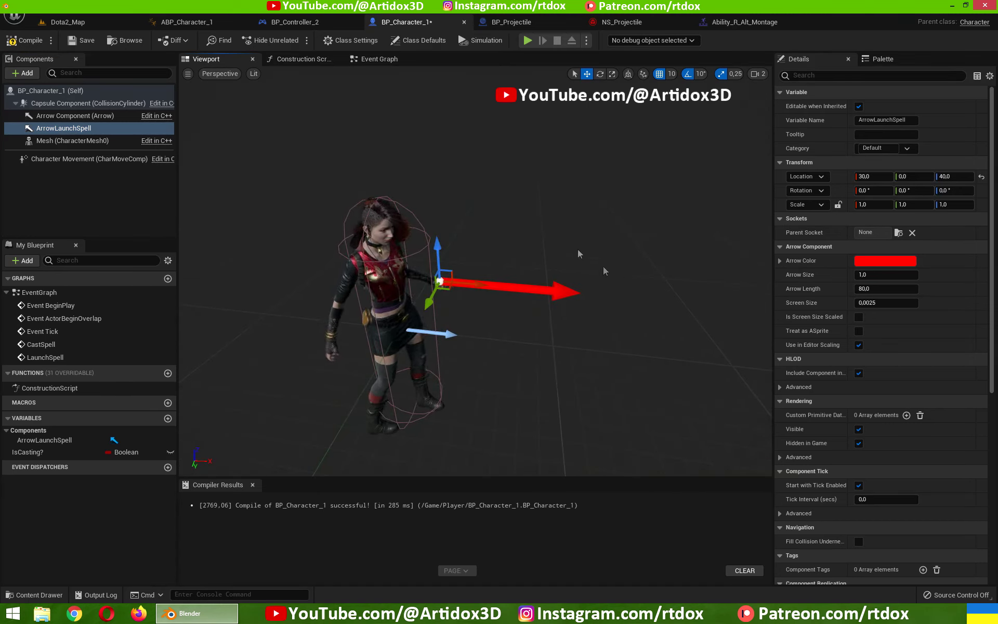
click(373, 61)
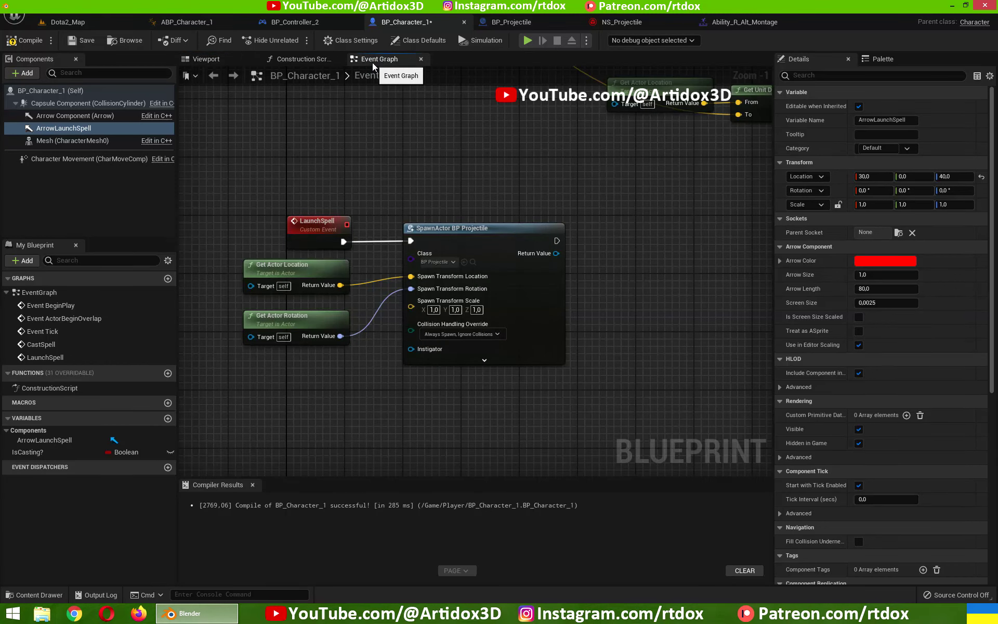
- Place an ArrowLaunchSpell reference in the graph and delete the Get Actor Location node
right_drag(316, 201, 408, 174)
click(70, 129)
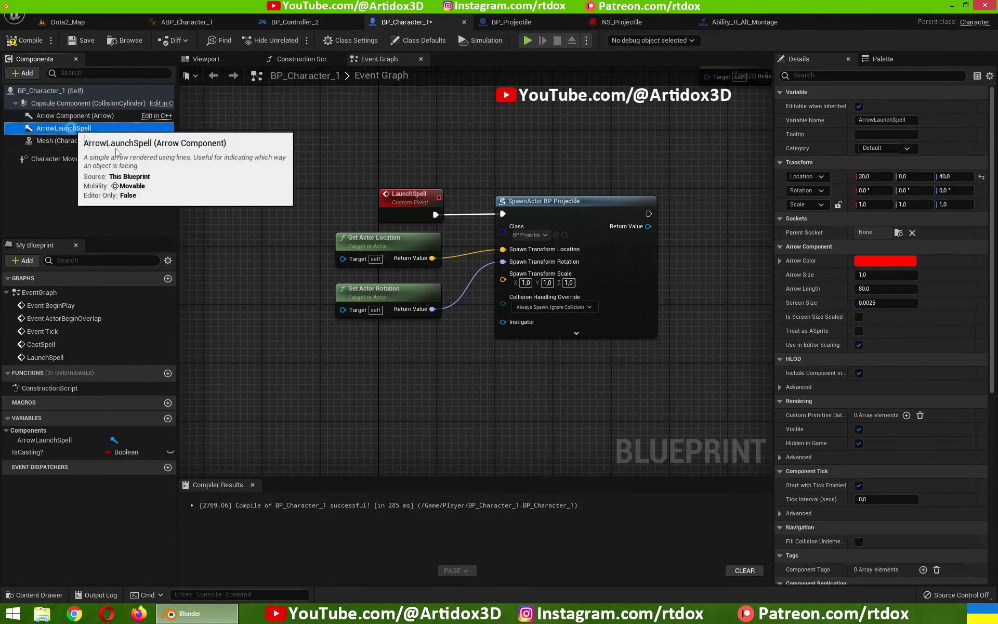
drag(117, 152, 327, 364)
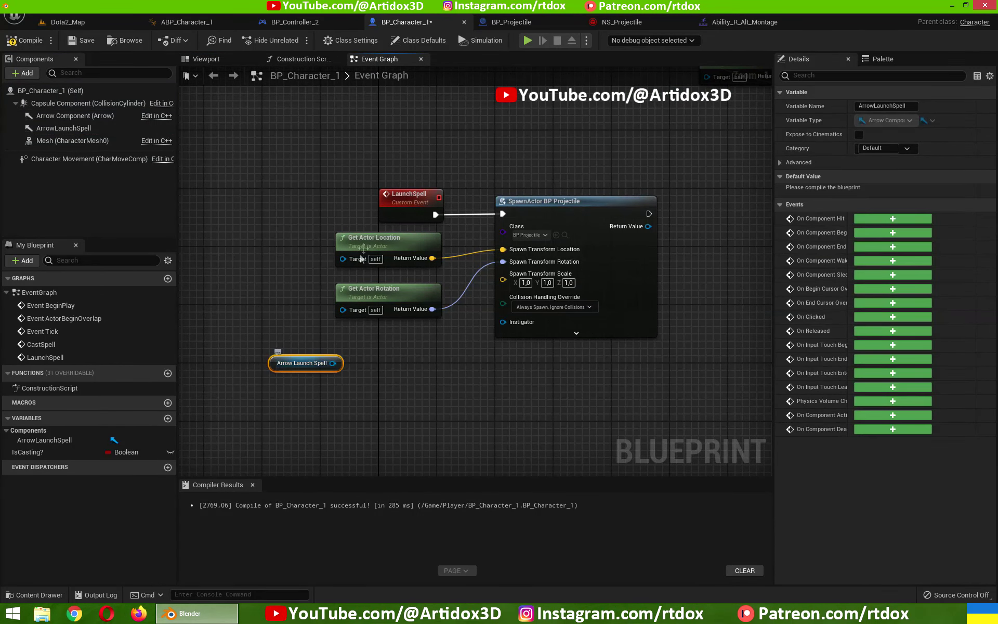
drag(306, 362, 270, 254)
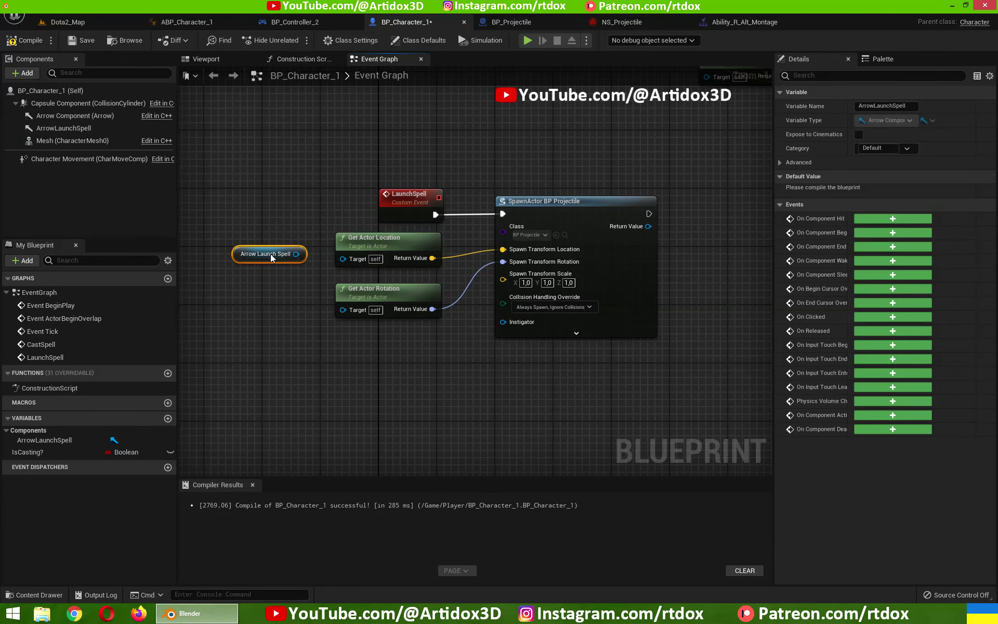
click(410, 238)
key(Delete)
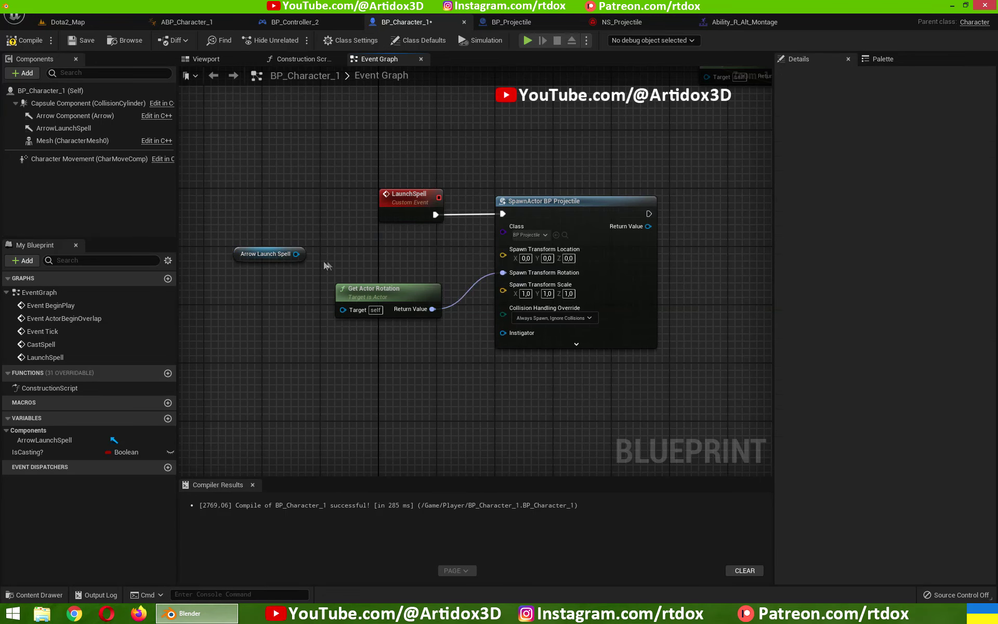
- Feed ArrowLaunchSpell's Get World Location into the spawn location, compile, and return to Dota2_Map
drag(297, 254, 342, 252)
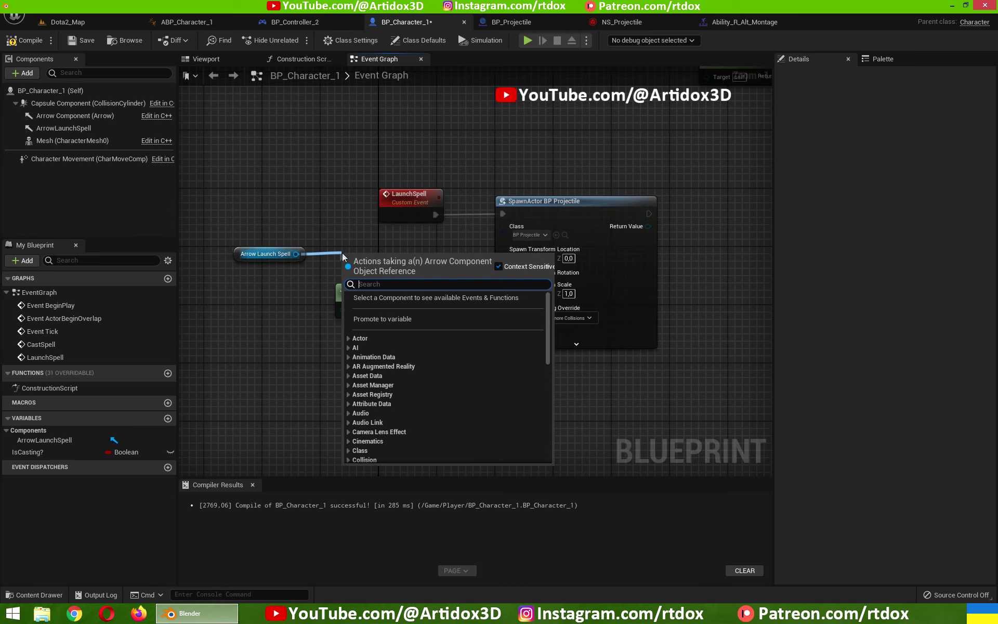
text(getworl)
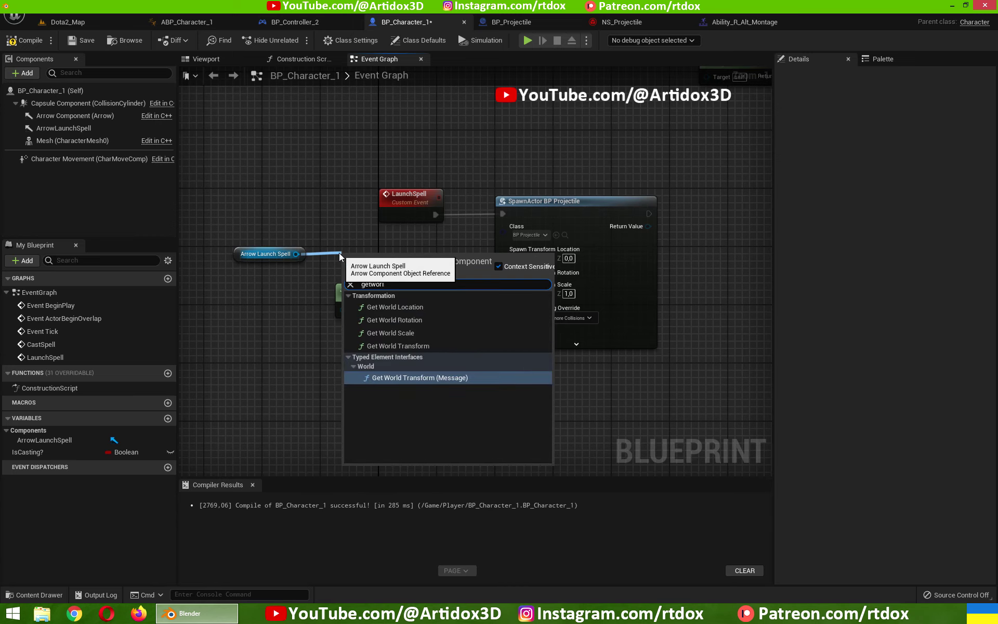
click(395, 307)
mouse_move(441, 278)
mouse_down()
mouse_move(441, 258)
mouse_move(488, 260)
mouse_move(503, 250)
mouse_up()
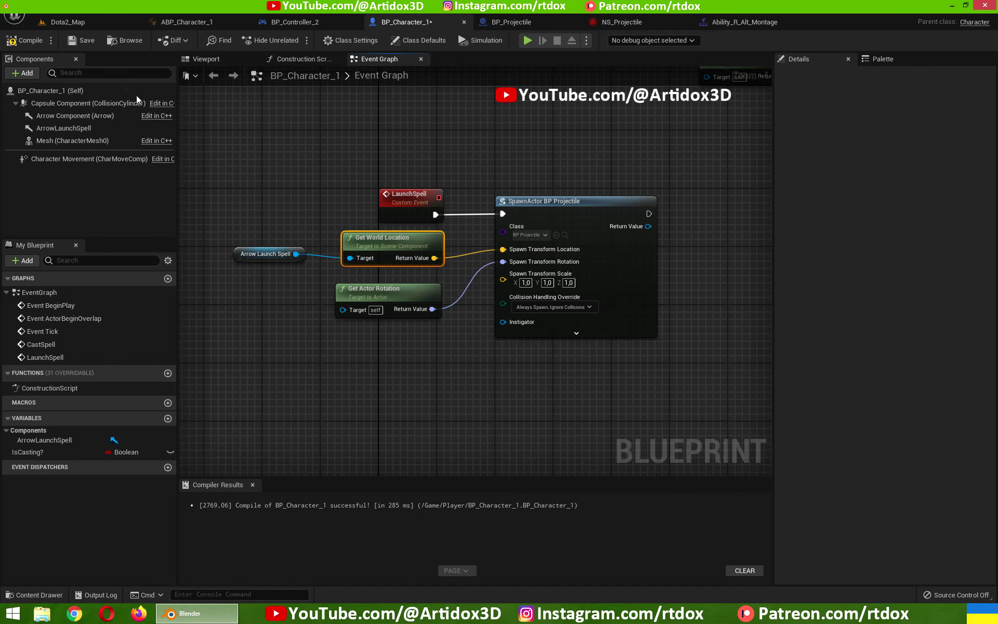
click(31, 40)
click(62, 22)
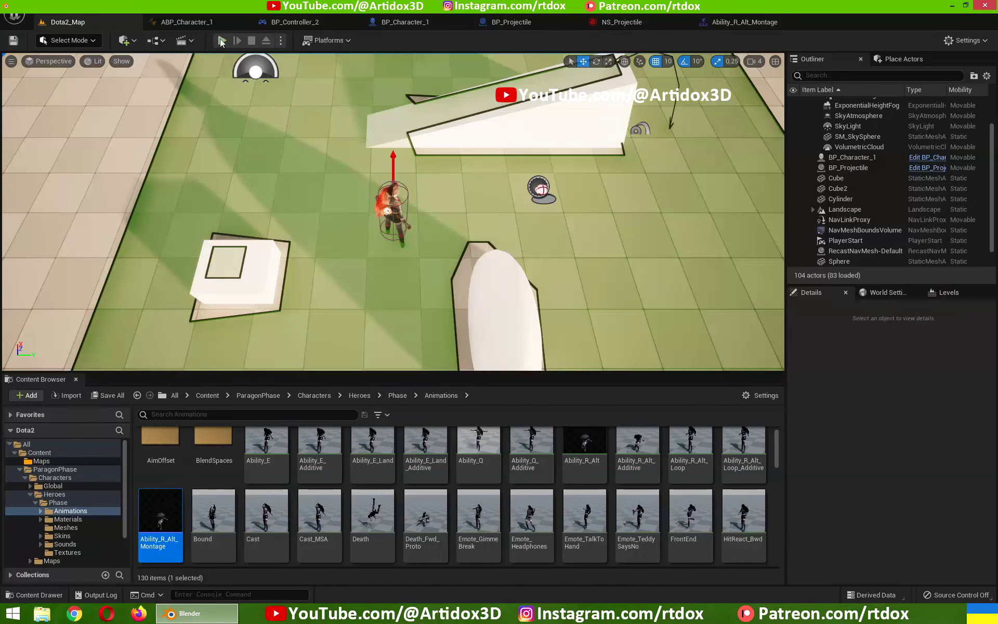
- Play the level and cast with R three times, moving the character once in between
key(alt+p)
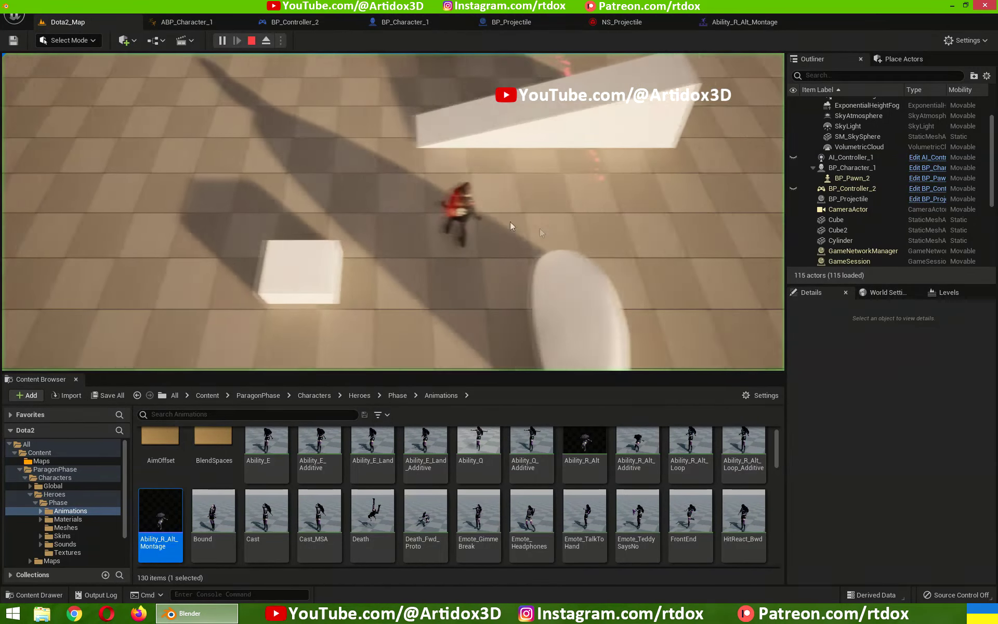
key(r)
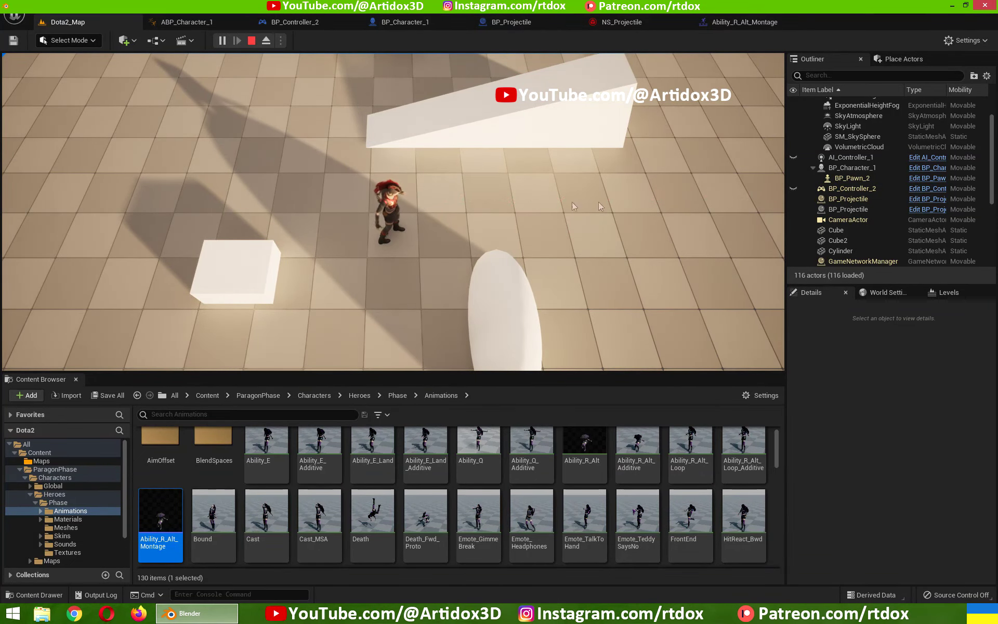
click(513, 177)
key(r)
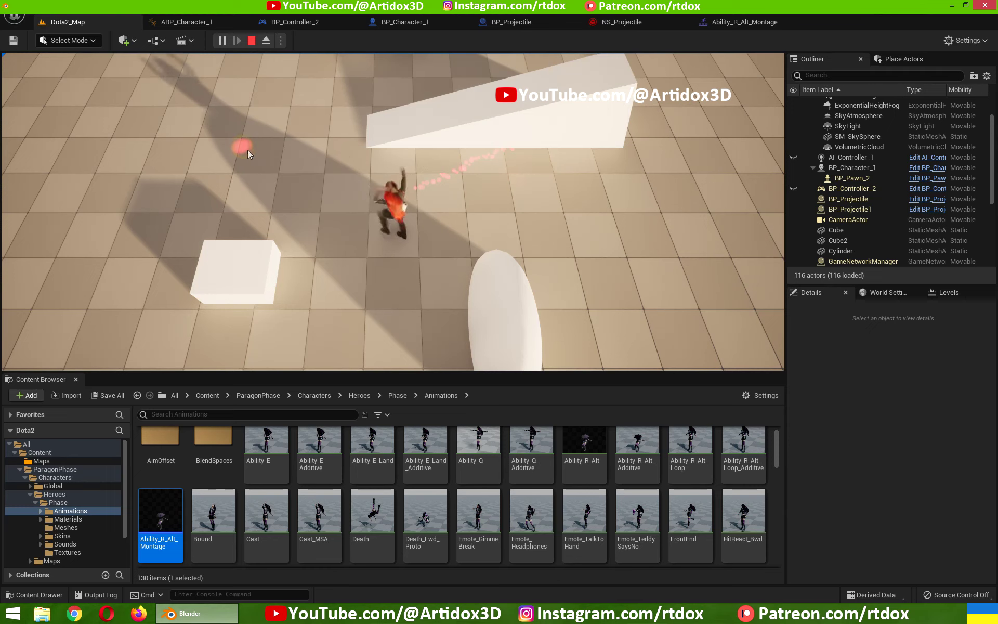
key(r)
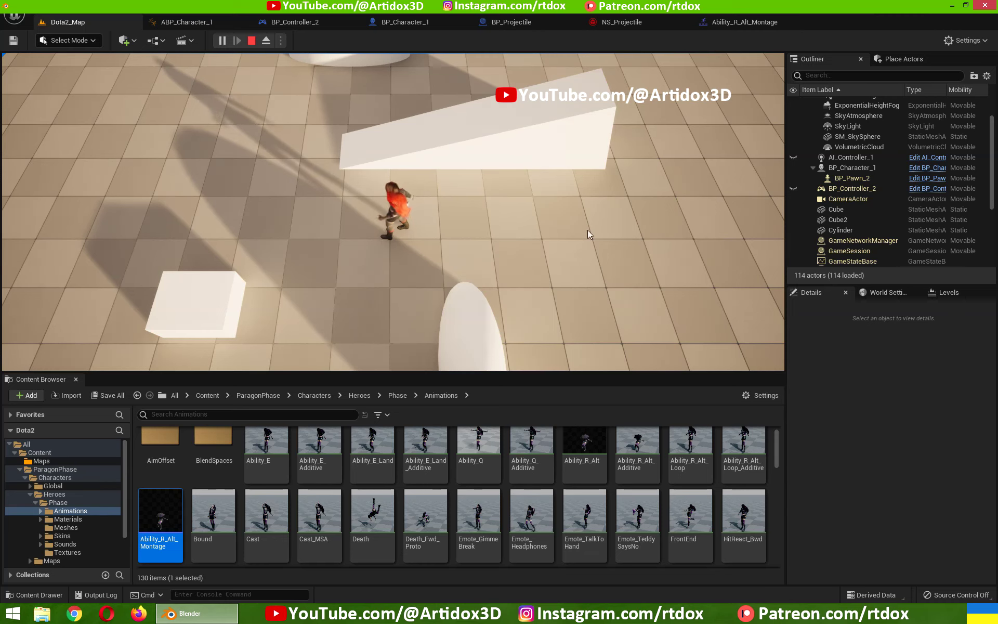
- Open the VFX folder and start creating a new Niagara System there
click(21, 470)
click(41, 495)
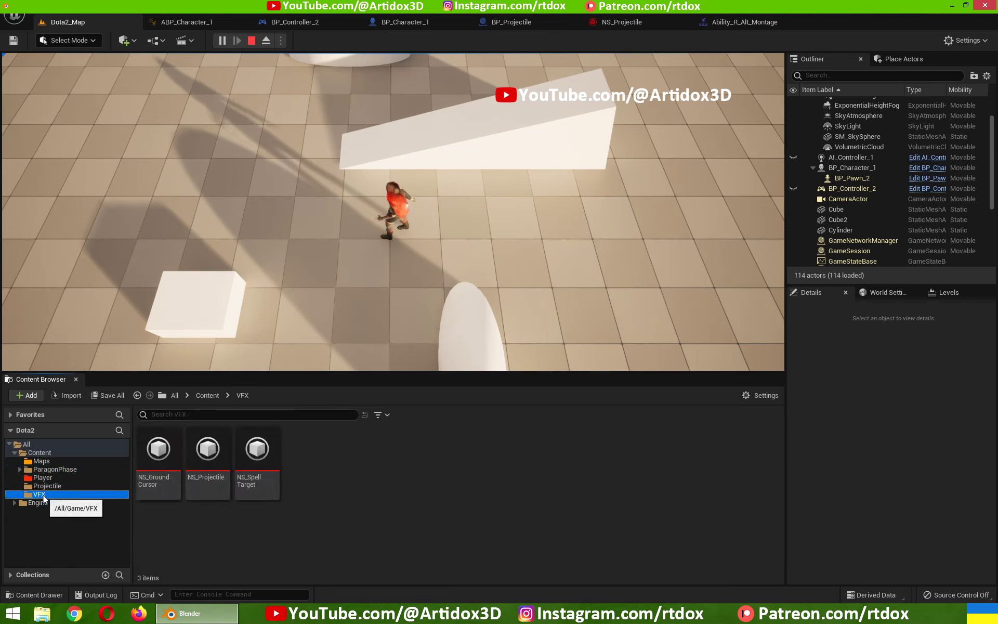
right_click(322, 471)
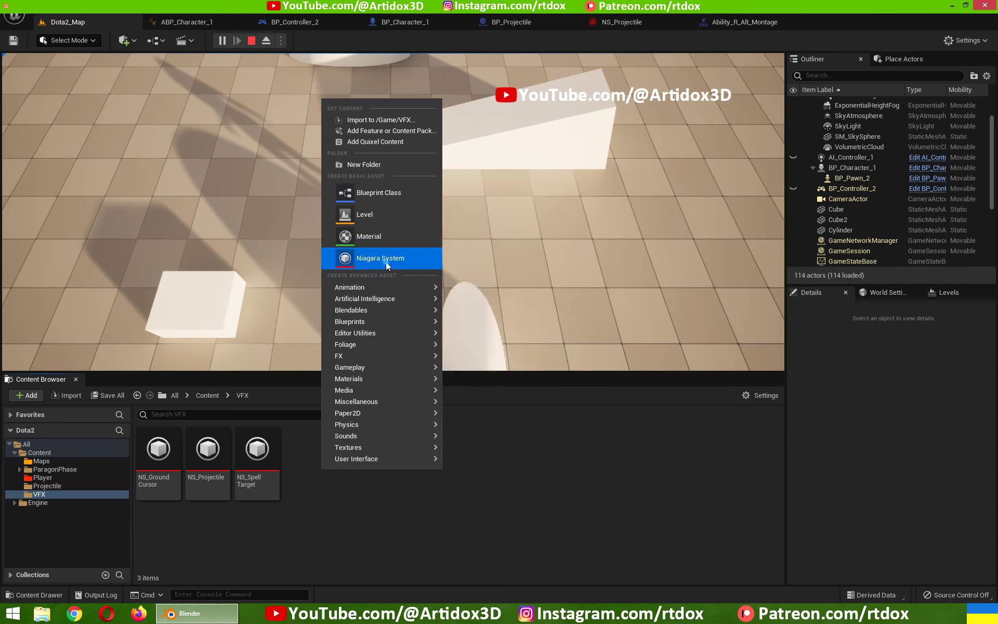
click(354, 258)
- Build it from the Omnidirectional Burst emitter, name it NS_SpellExplosion, and open it
double_click(477, 187)
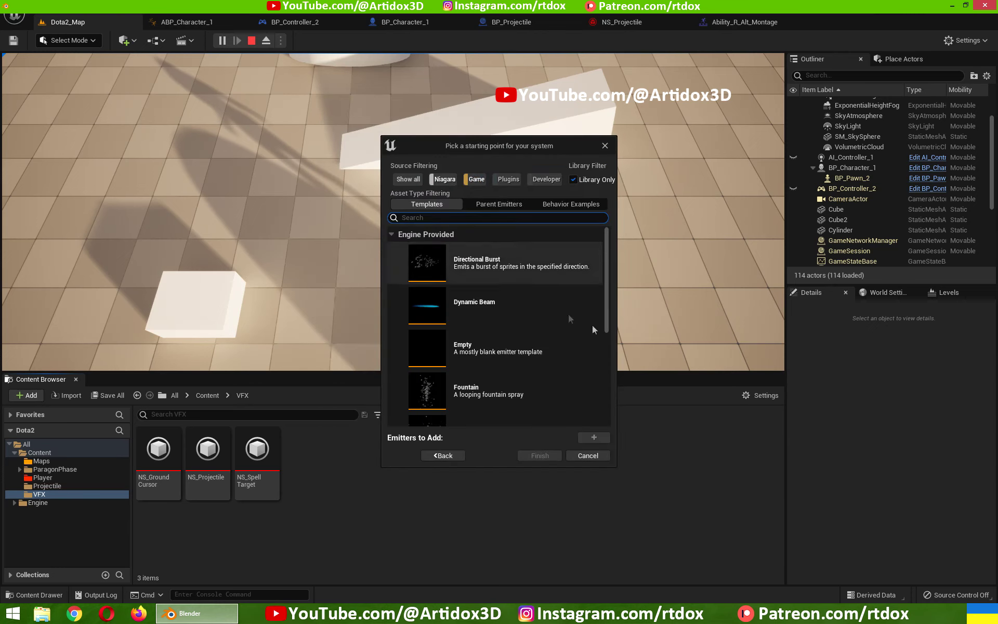
mouse_move(607, 313)
mouse_down()
mouse_move(604, 409)
mouse_move(603, 386)
mouse_up()
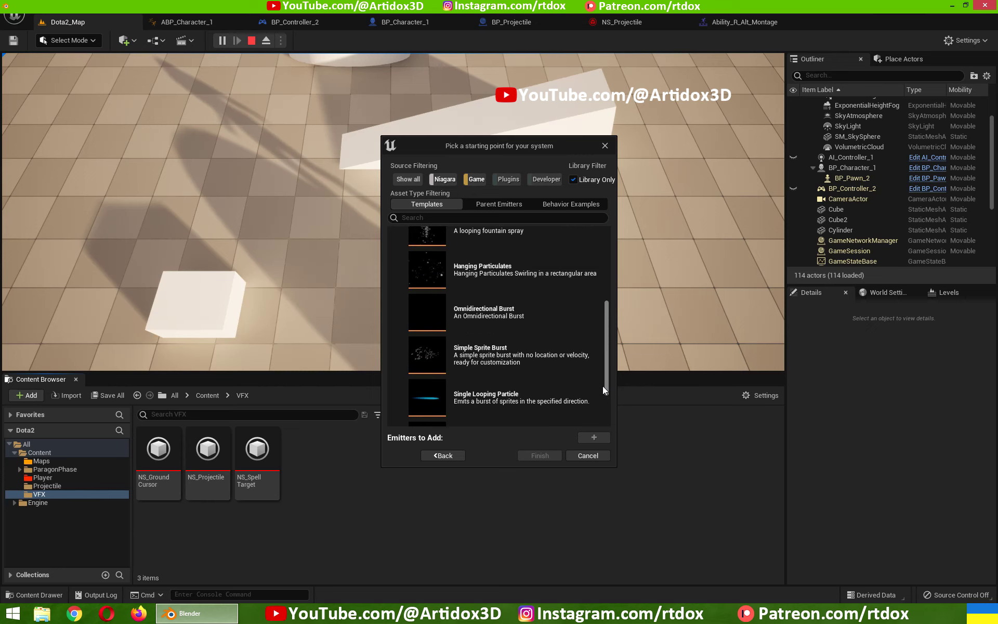
click(476, 314)
click(590, 438)
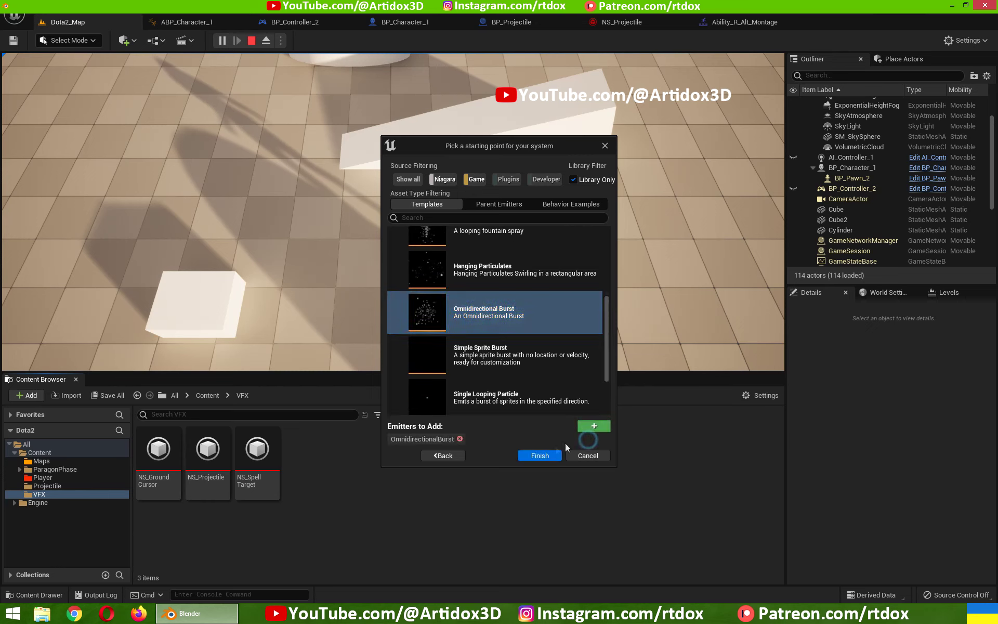
click(545, 457)
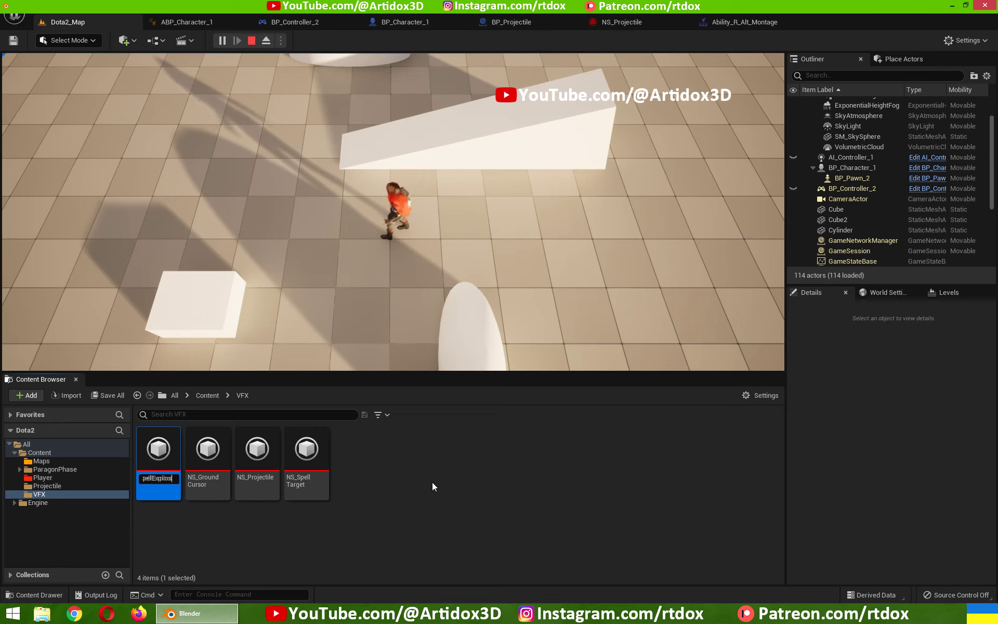
key(Return)
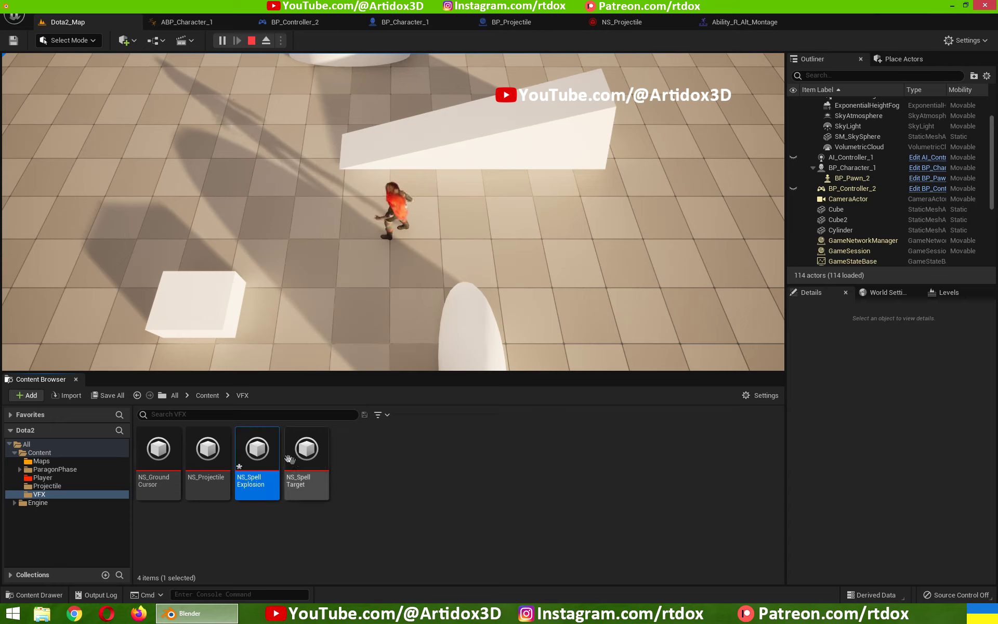
double_click(266, 453)
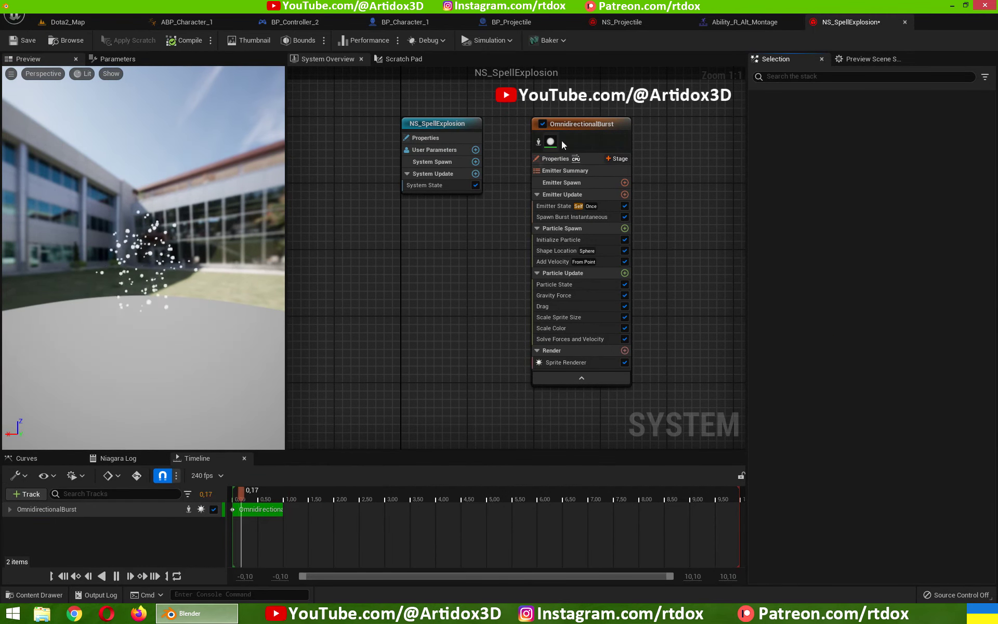
- Set the OmnidirectionalBurst's Initialize Particle colour to pure red
click(570, 124)
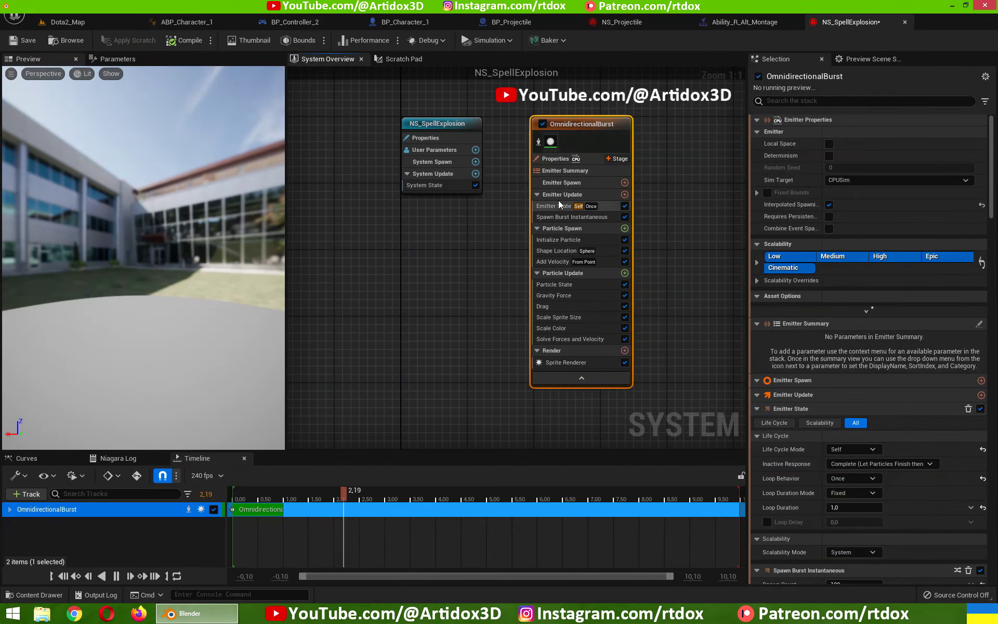
click(597, 207)
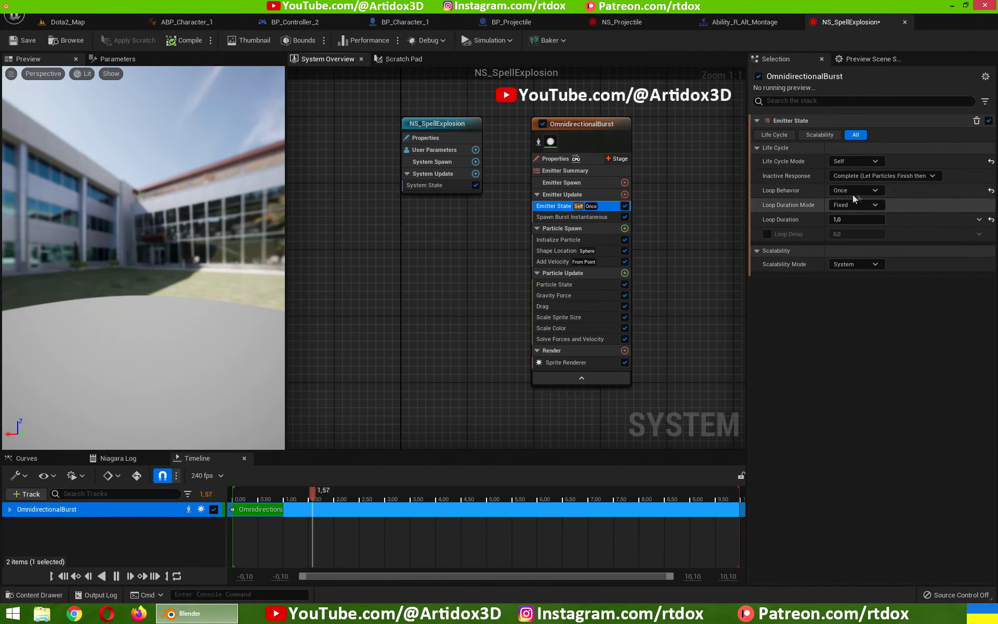
mouse_move(815, 197)
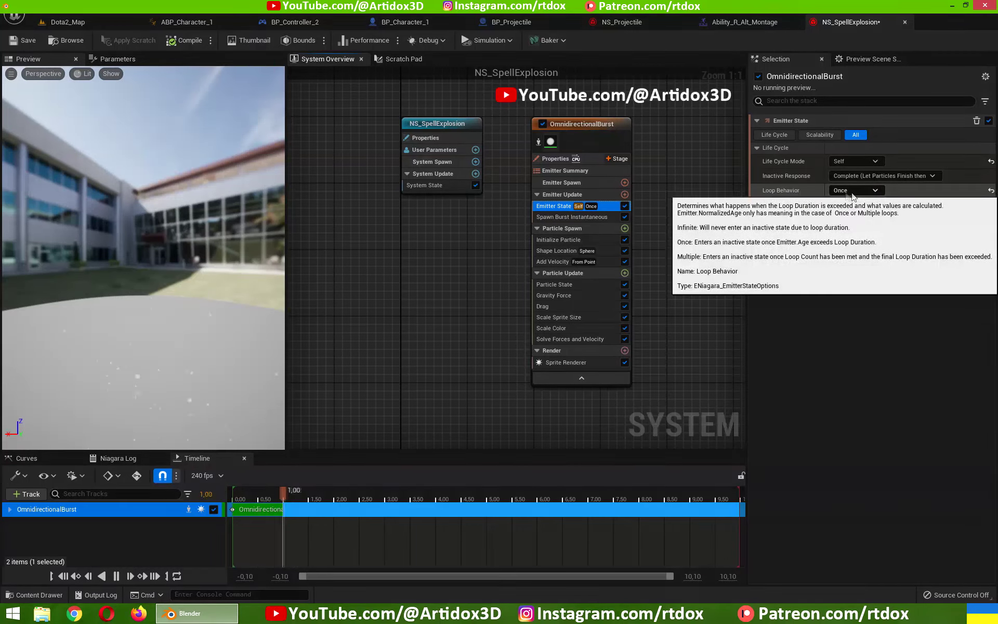
mouse_move(811, 224)
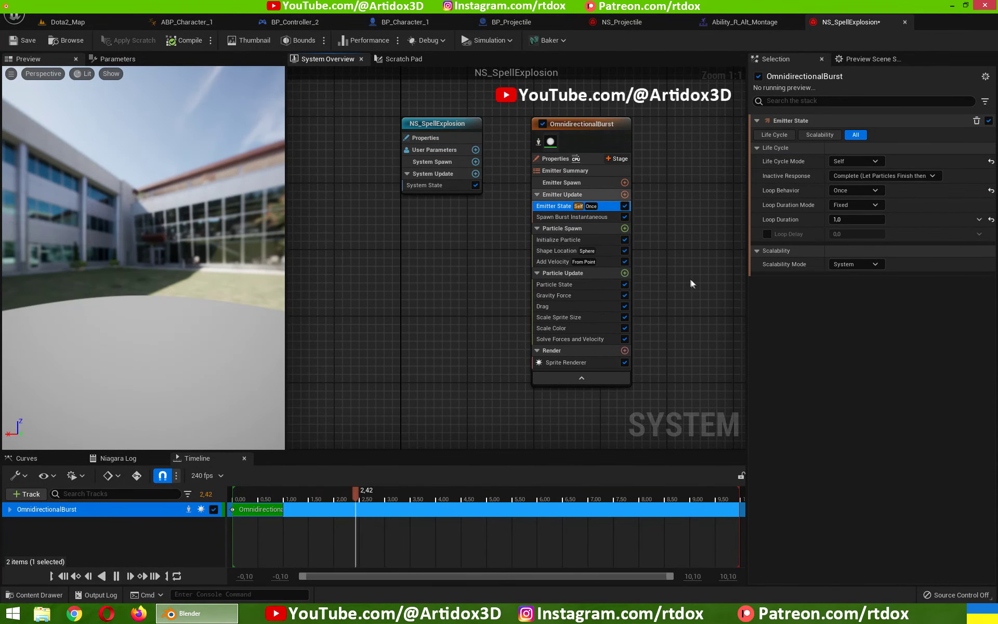
right_drag(690, 276, 627, 276)
click(503, 236)
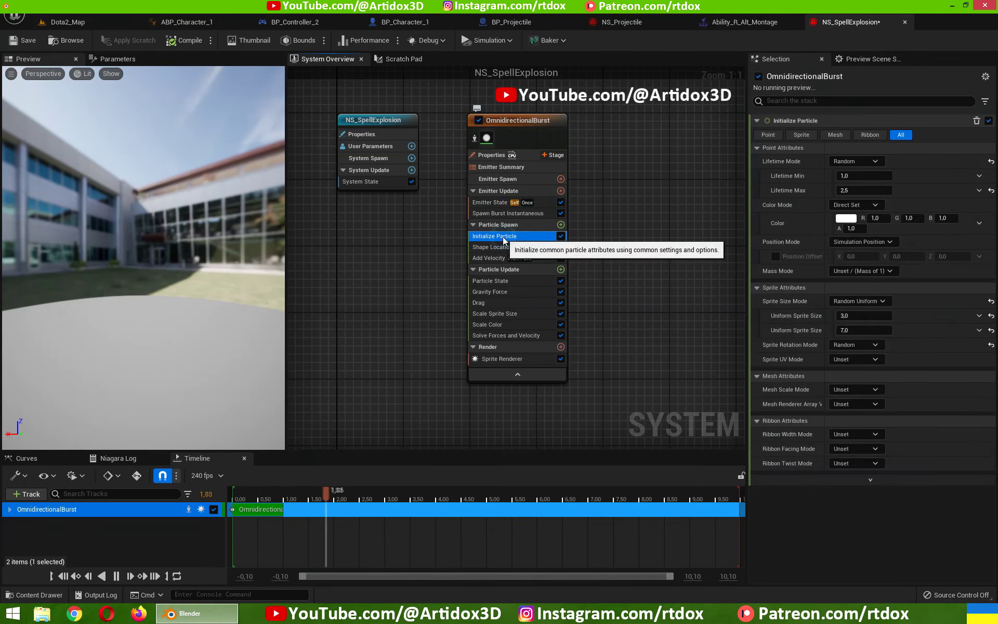
click(845, 217)
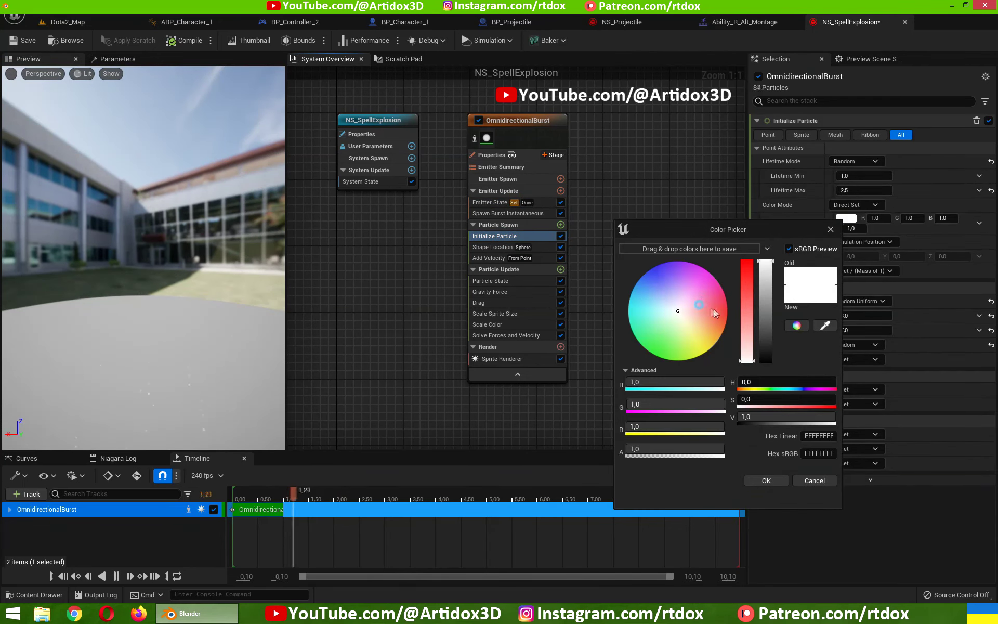
drag(713, 309, 742, 316)
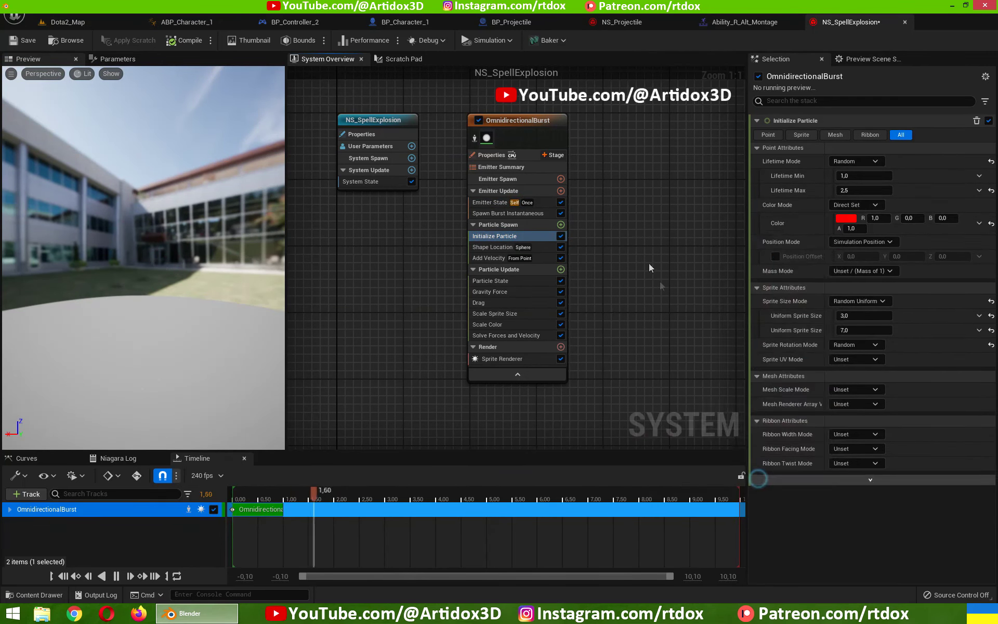
click(765, 480)
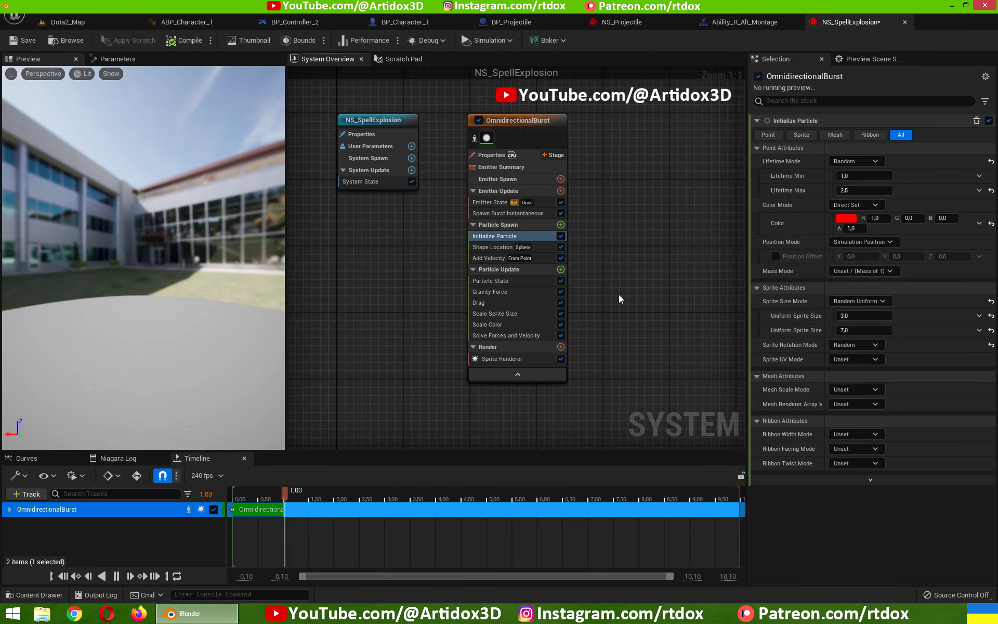
- Add a Collision module to Particle Update and save NS_SpellExplosion
click(561, 269)
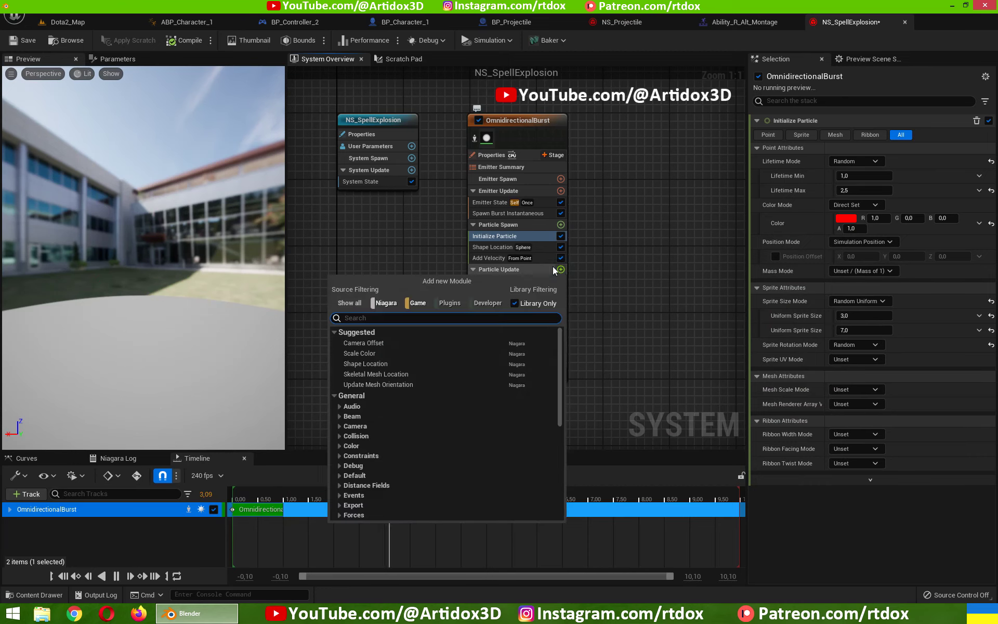
text(colli)
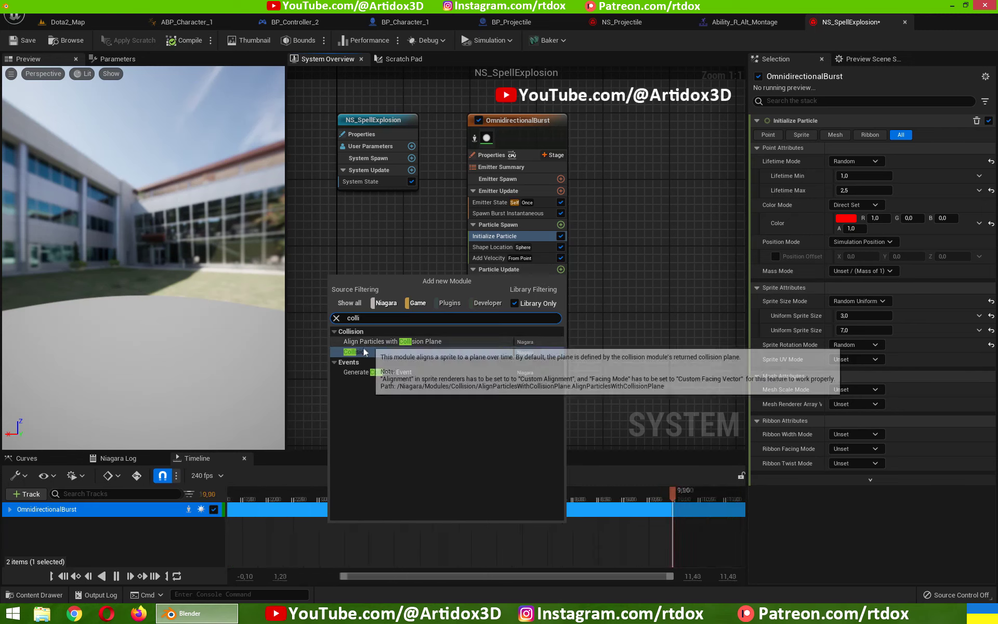
click(364, 352)
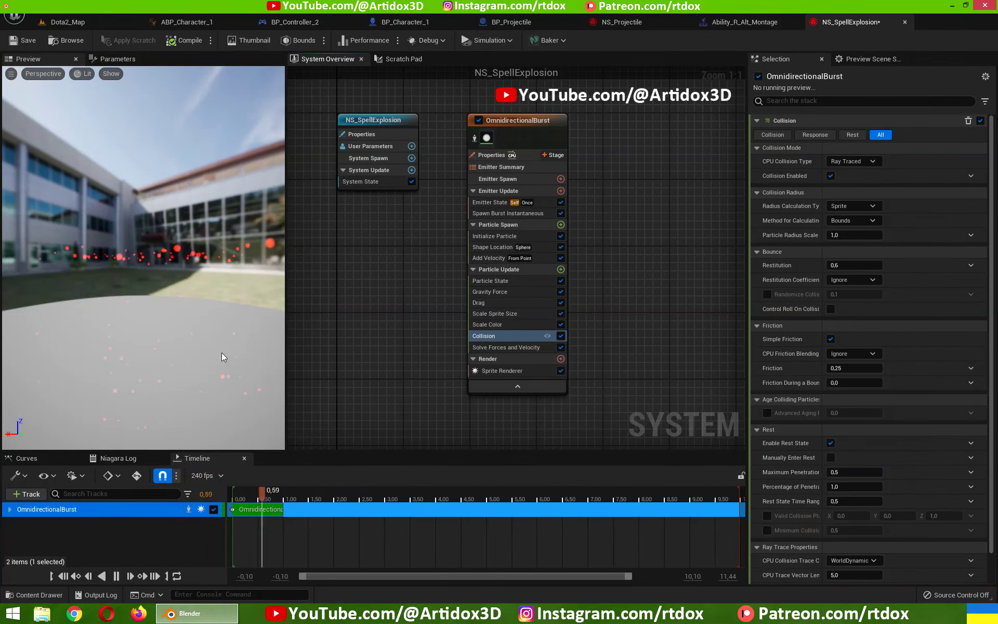
mouse_move(220, 308)
mouse_down()
mouse_move(229, 291)
mouse_move(206, 271)
mouse_up()
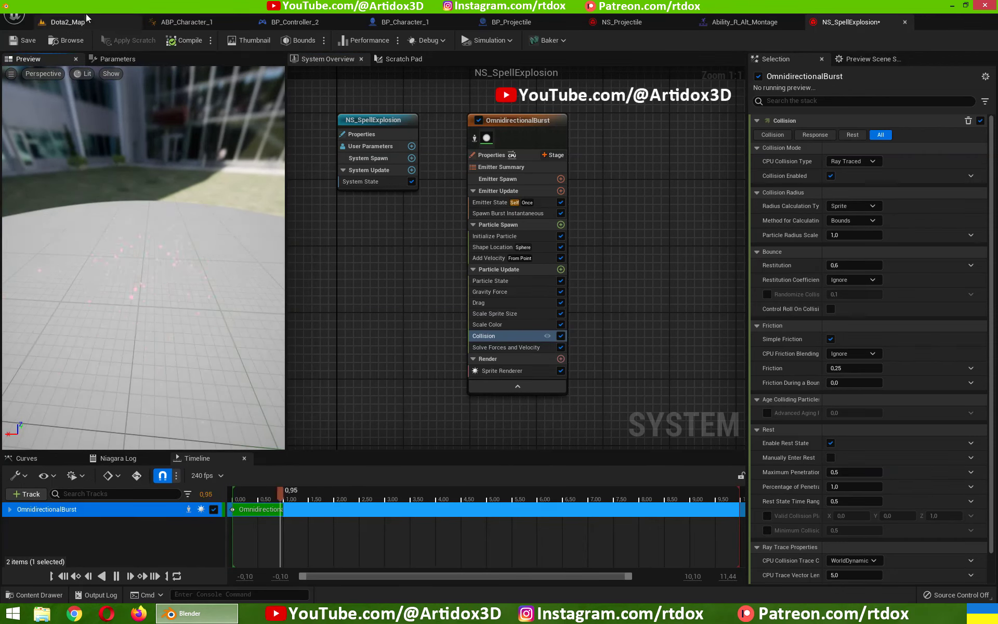
click(24, 42)
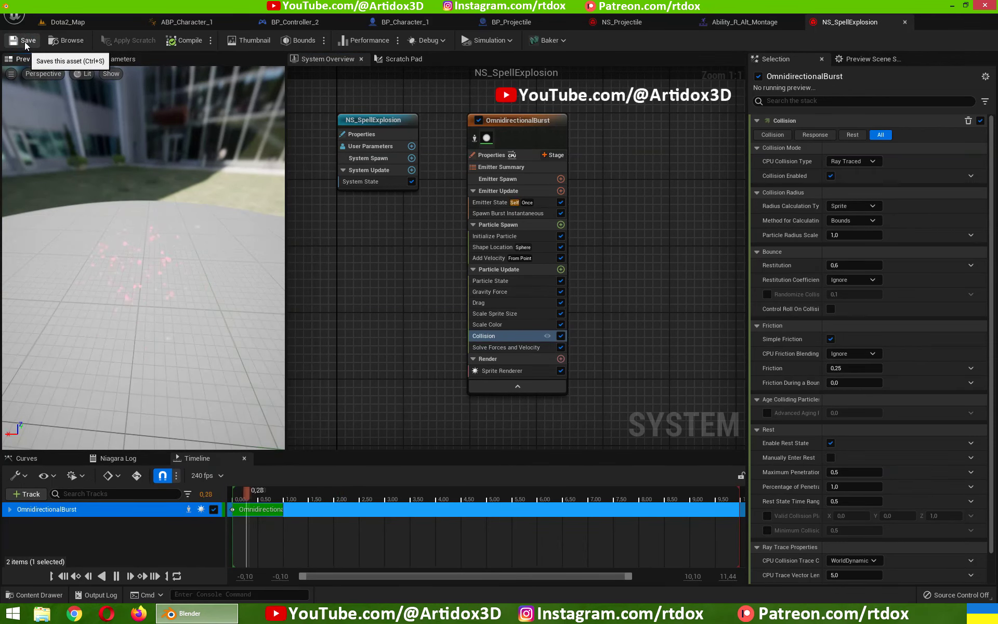
- In BP_Projectile, stop the simulation, check the Sphere's OverlapAllDynamic collision, then show the Event Graph
click(514, 24)
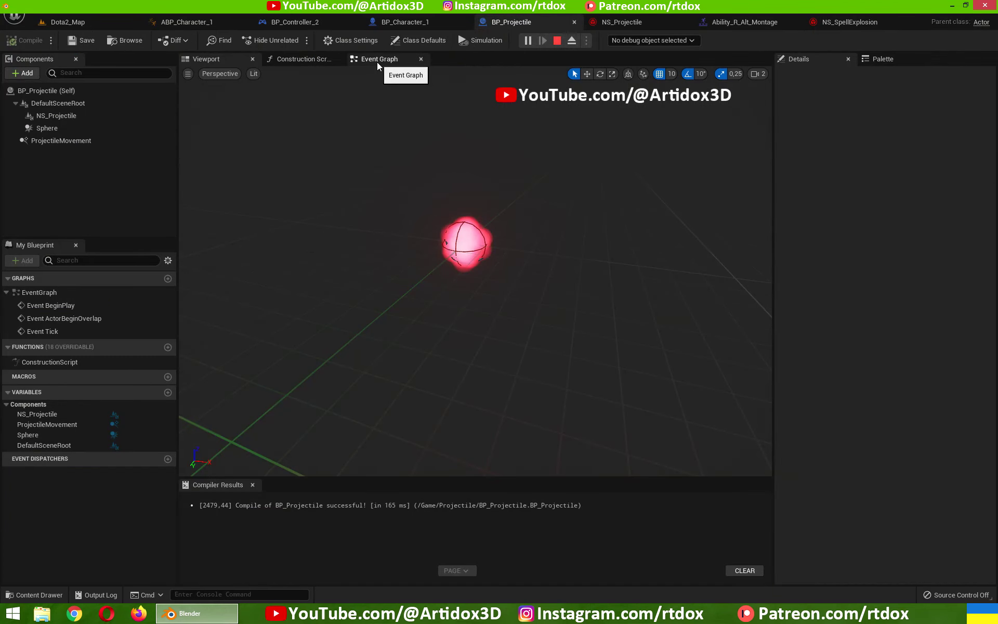
click(59, 132)
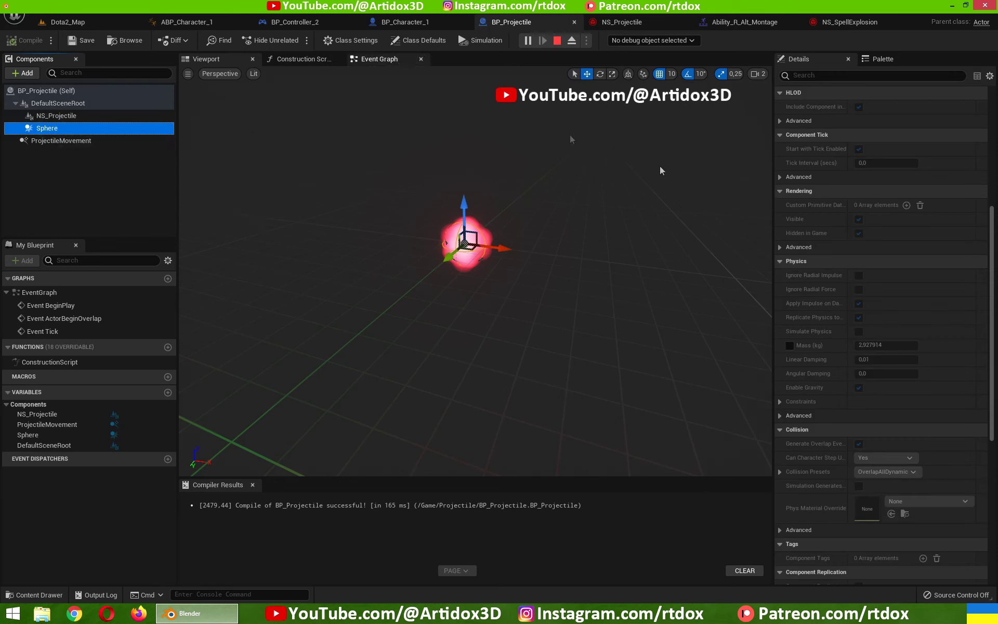
click(464, 239)
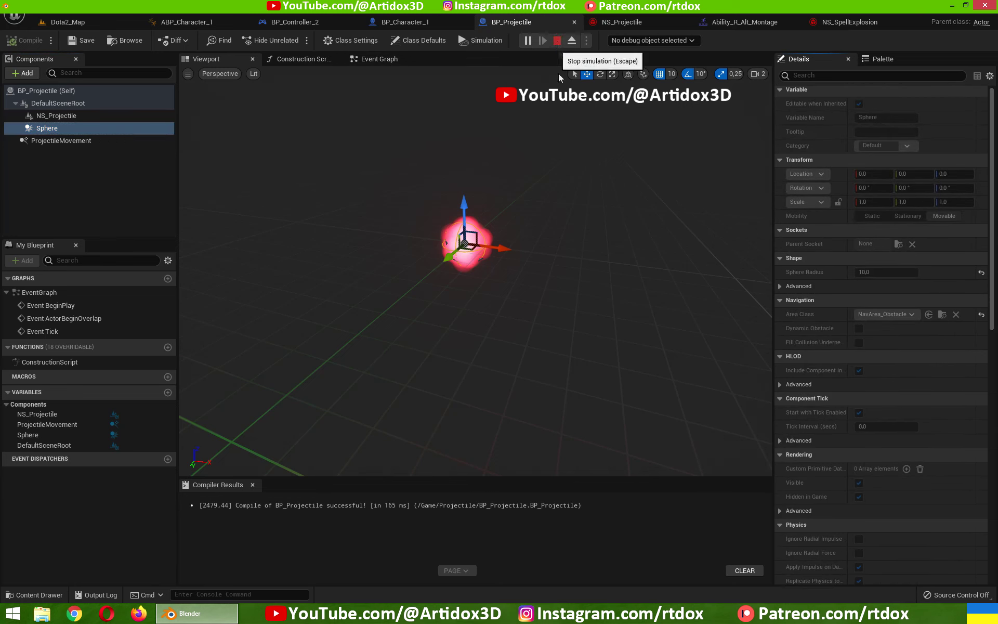
key(Escape)
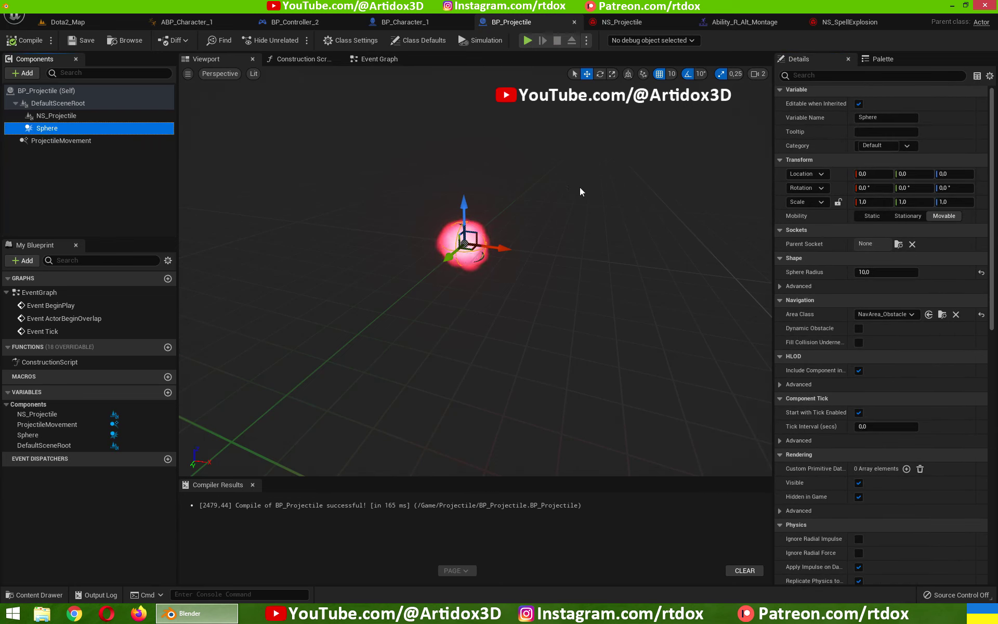
drag(994, 208, 994, 370)
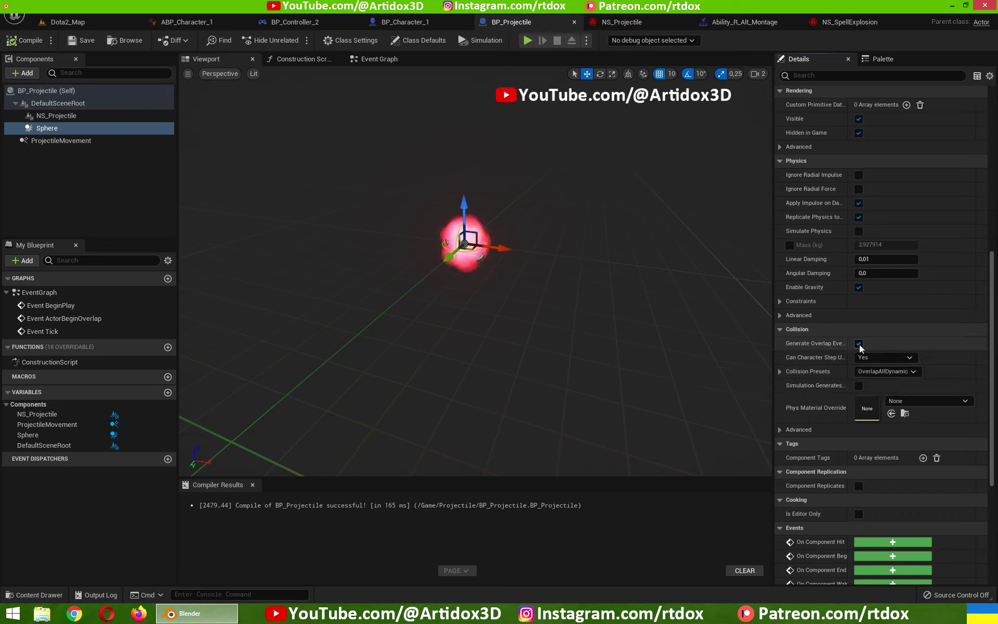
drag(849, 344, 874, 344)
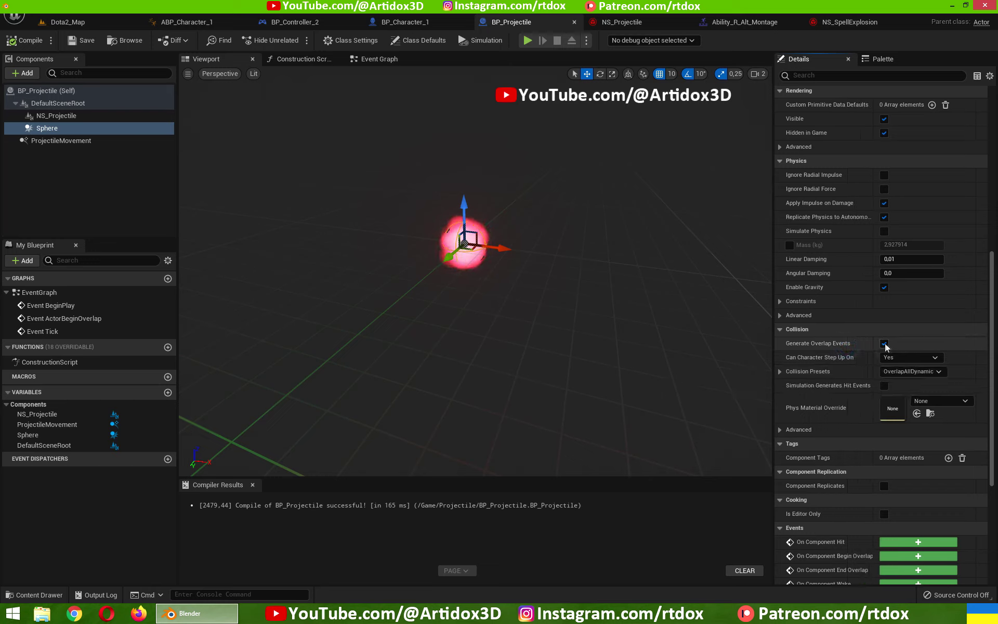
click(383, 60)
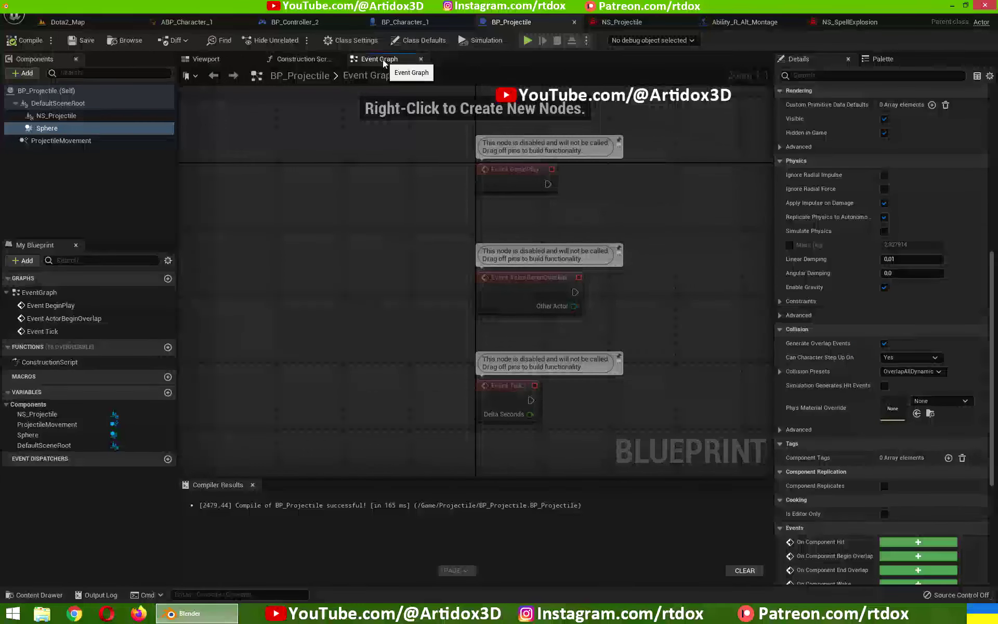
- Add a Get Class node wired to the overlap event's Other Actor output
right_drag(674, 299, 520, 244)
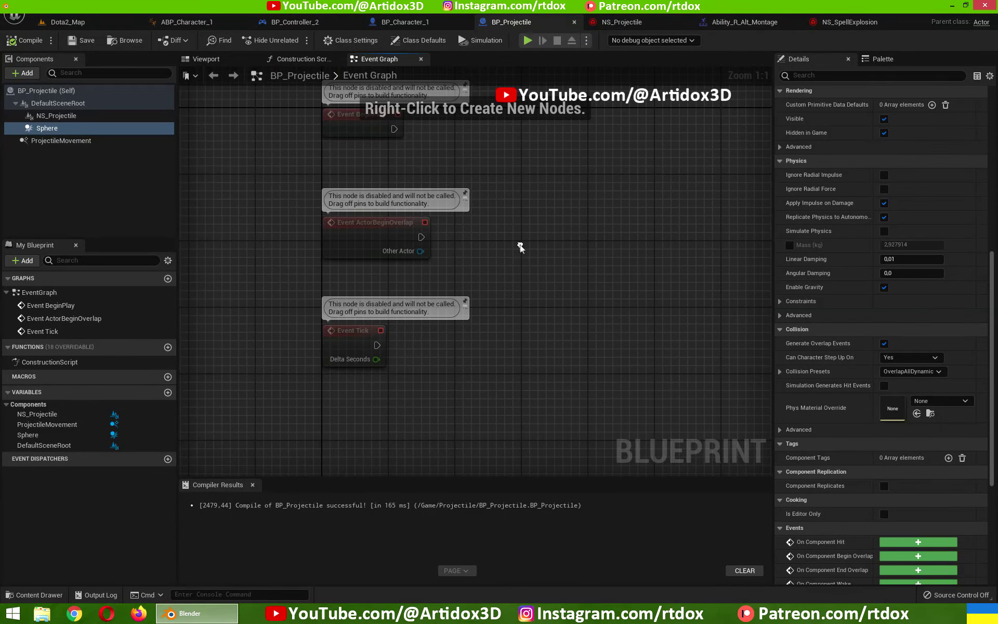
click(369, 230)
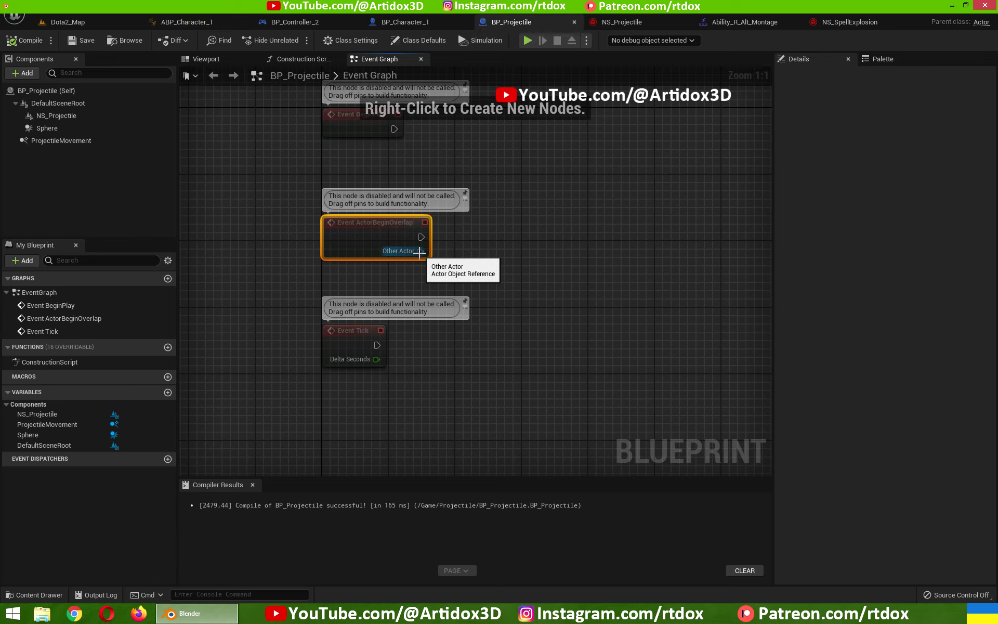
click(546, 229)
right_drag(545, 229, 483, 229)
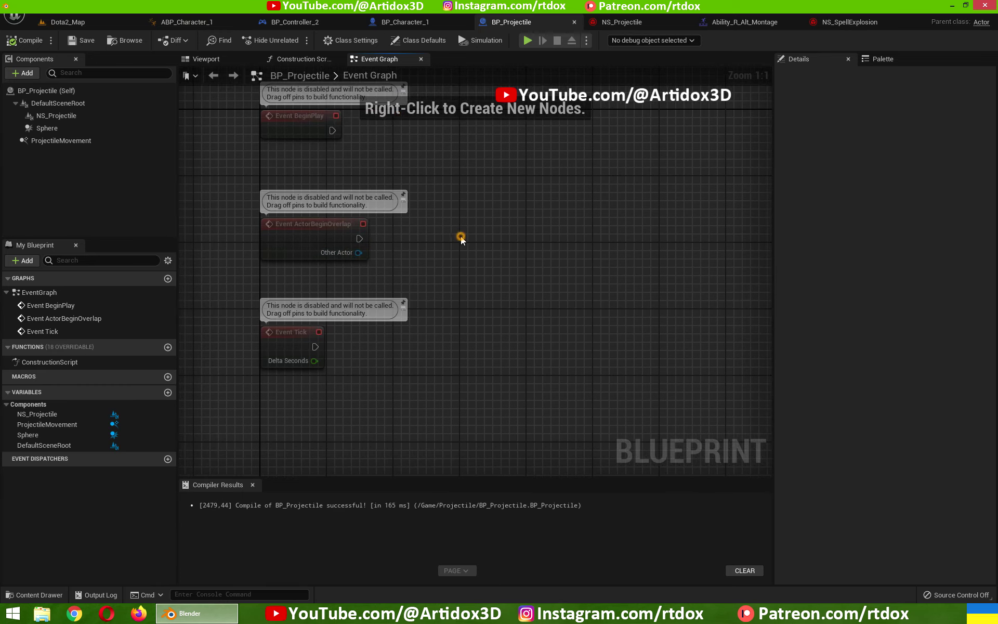
drag(401, 261, 402, 262)
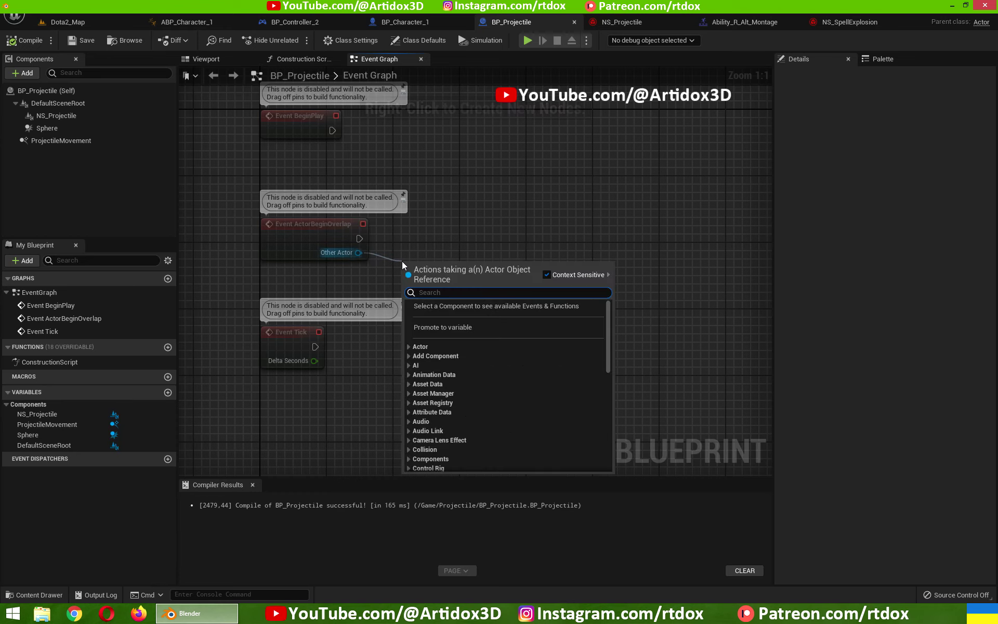
text(getclass)
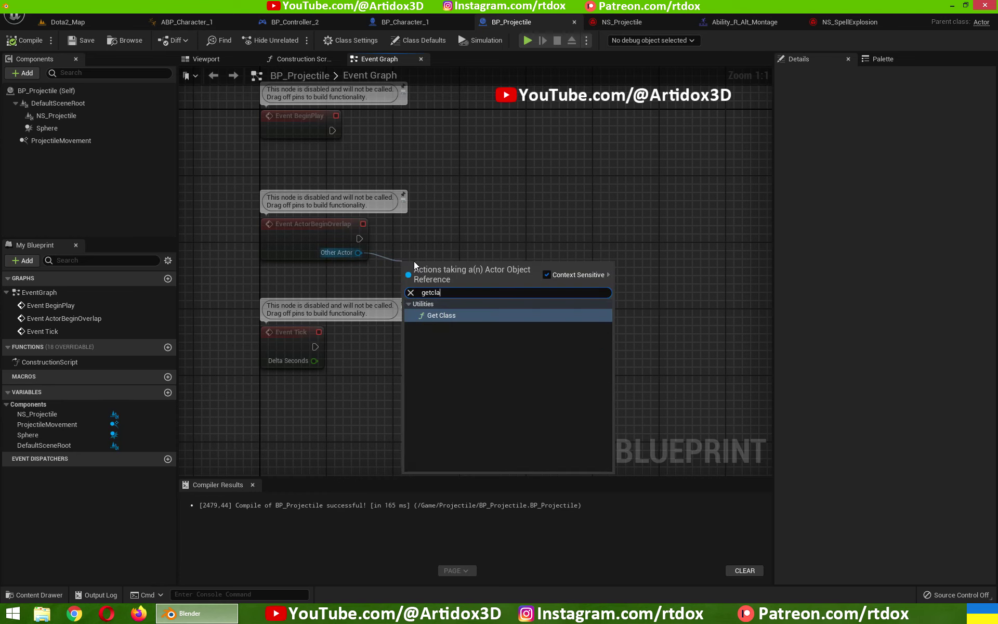
click(463, 315)
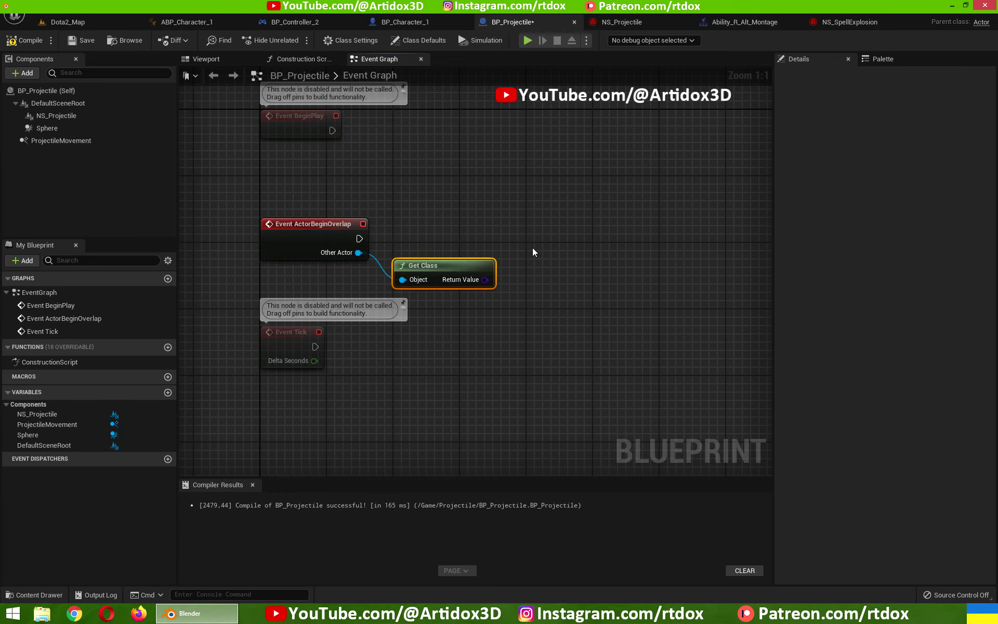
- Add a Branch node and a Not Equal (Class) check of the returned class against BP_Character_1
click(545, 232)
drag(560, 229, 544, 220)
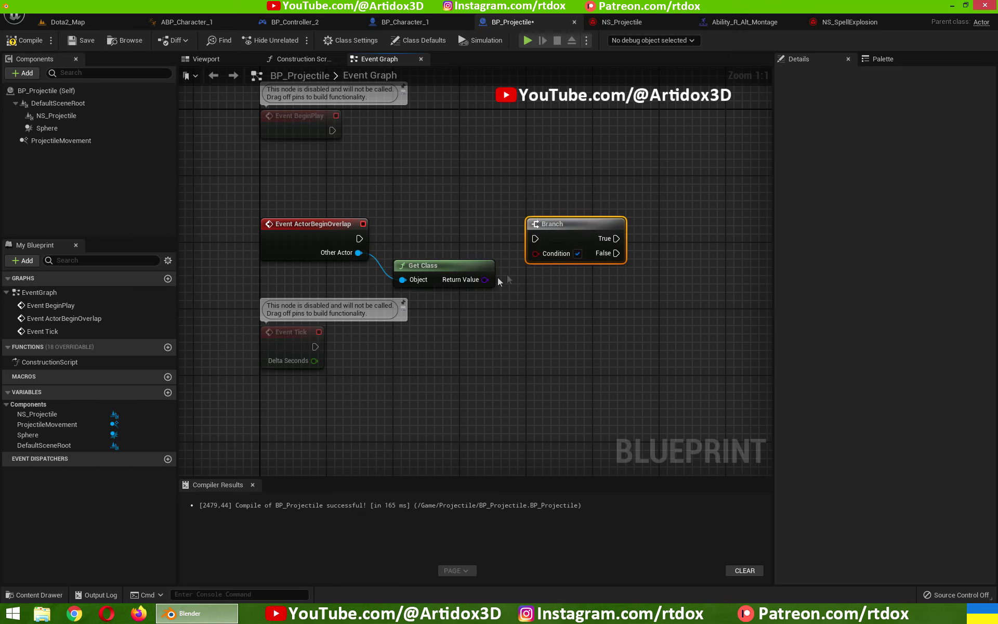
drag(486, 280, 526, 299)
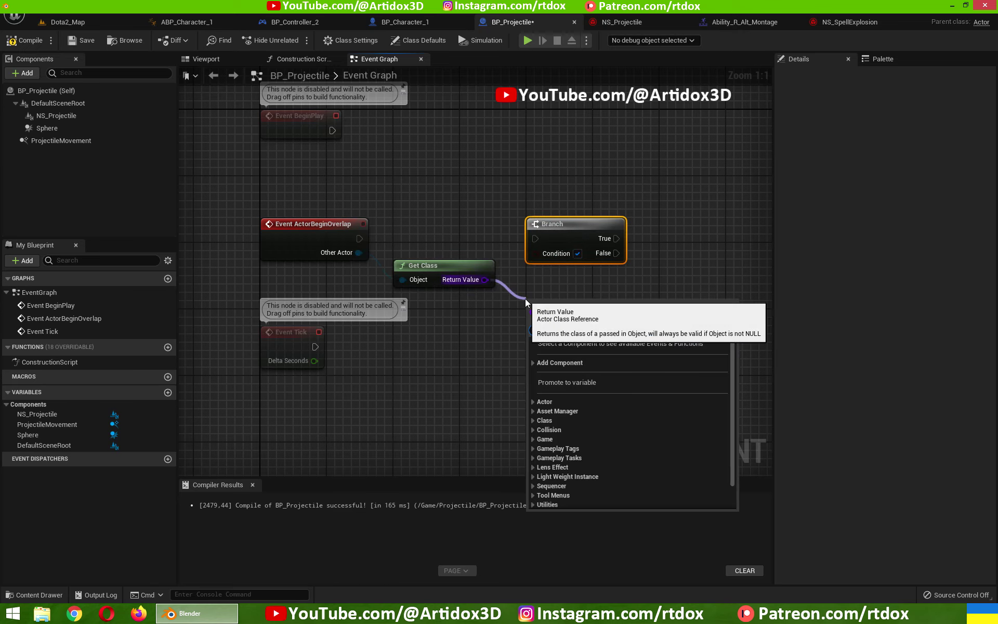
text(==)
key(BackSpace)
key(BackSpace)
text(!=)
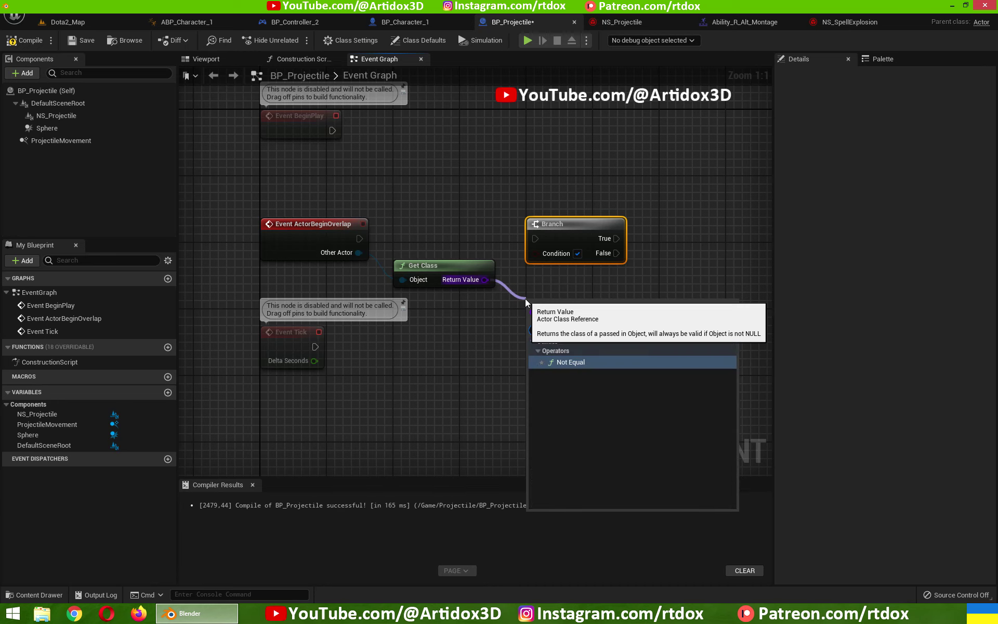
click(566, 362)
click(566, 325)
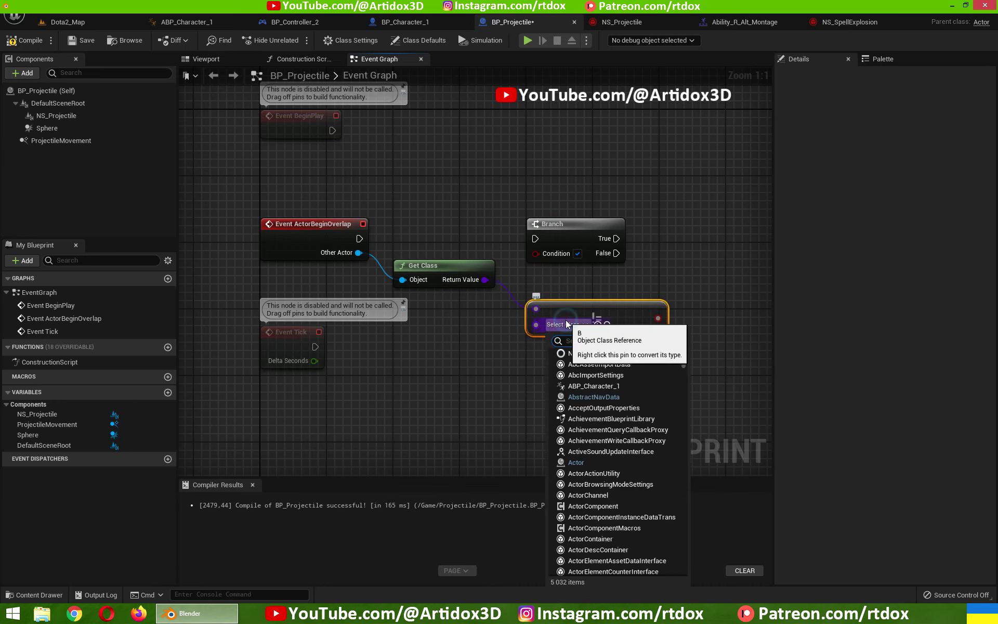
text(bp)
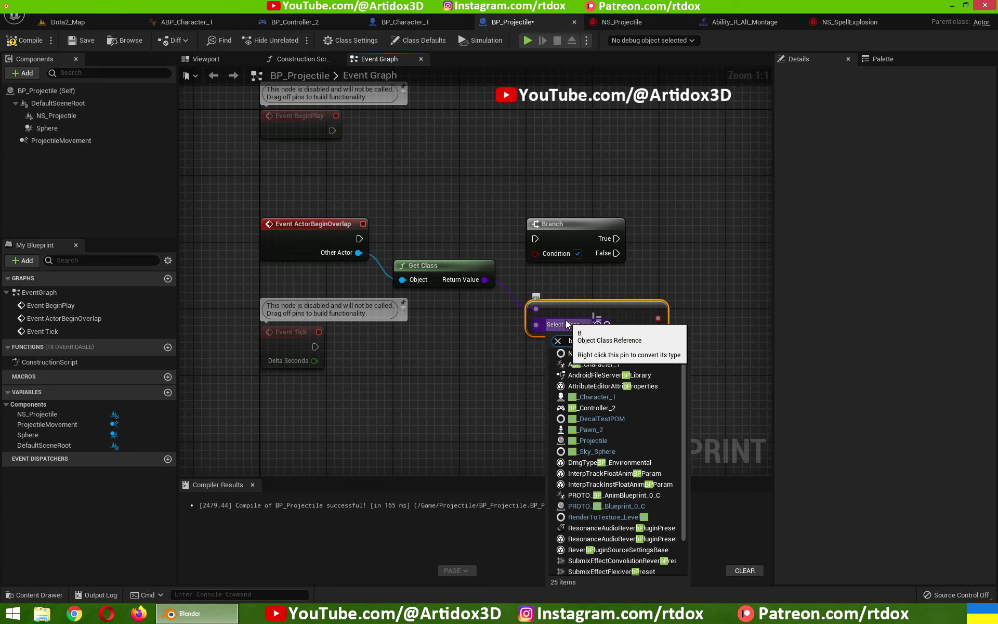
text(_c)
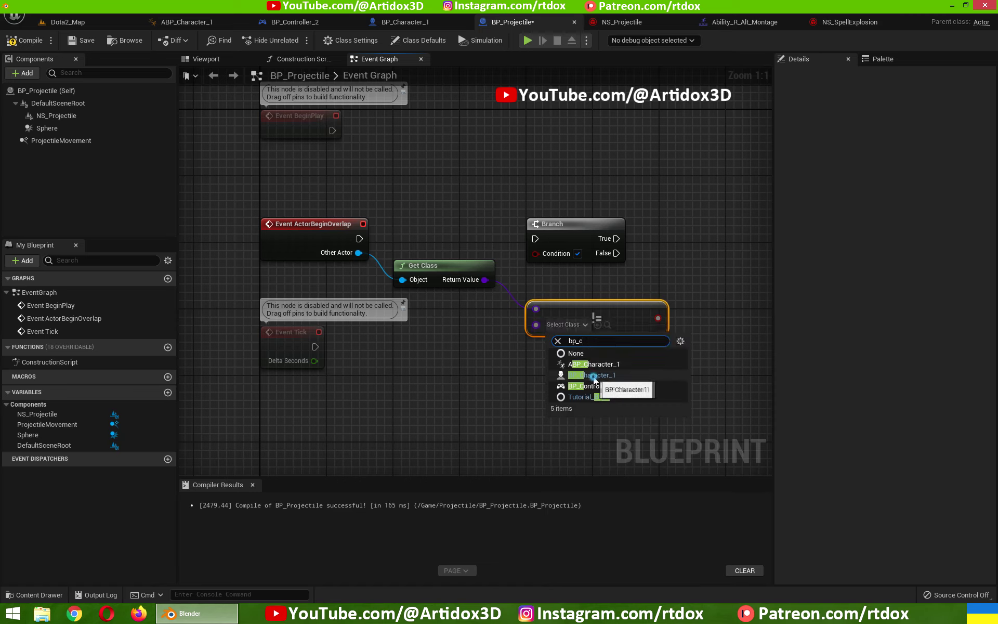
click(593, 375)
- Wire the comparison into the Branch Condition and ActorBeginOverlap into the Branch, positioning the Branch node
drag(670, 320, 659, 318)
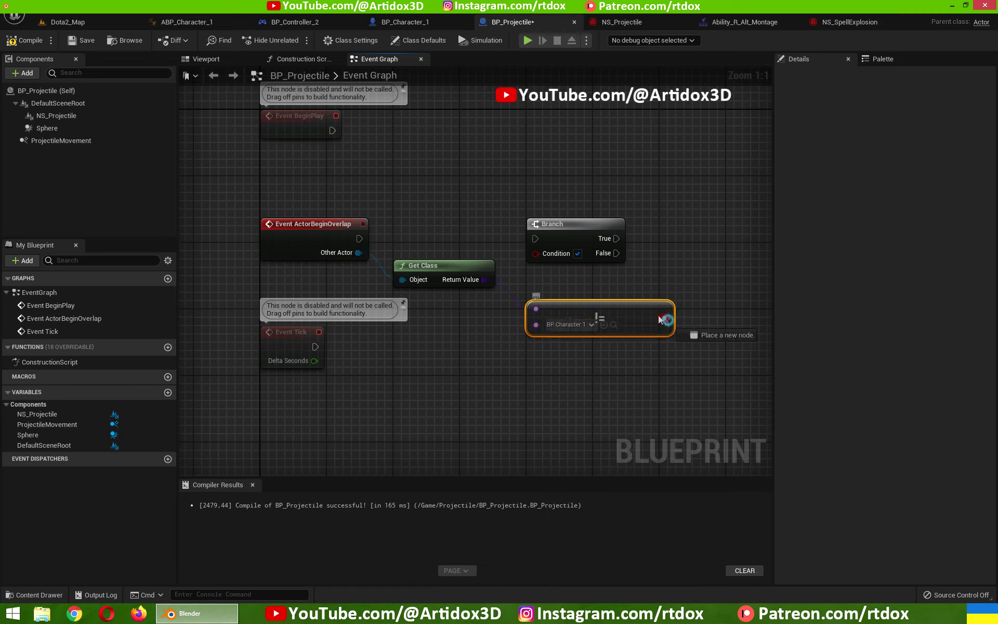
drag(534, 254, 535, 255)
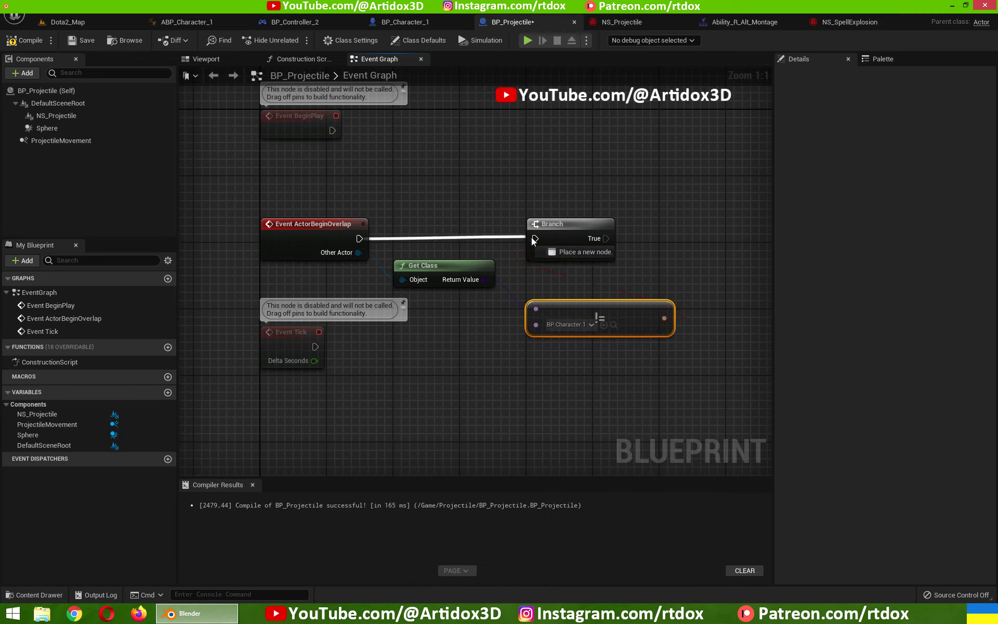
drag(607, 244, 698, 244)
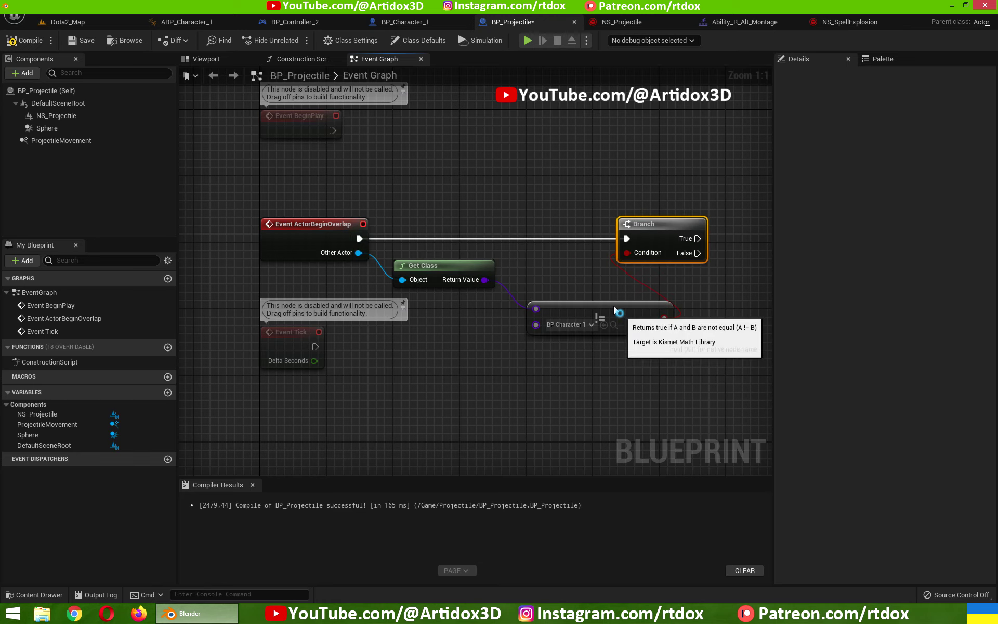
drag(568, 310, 552, 285)
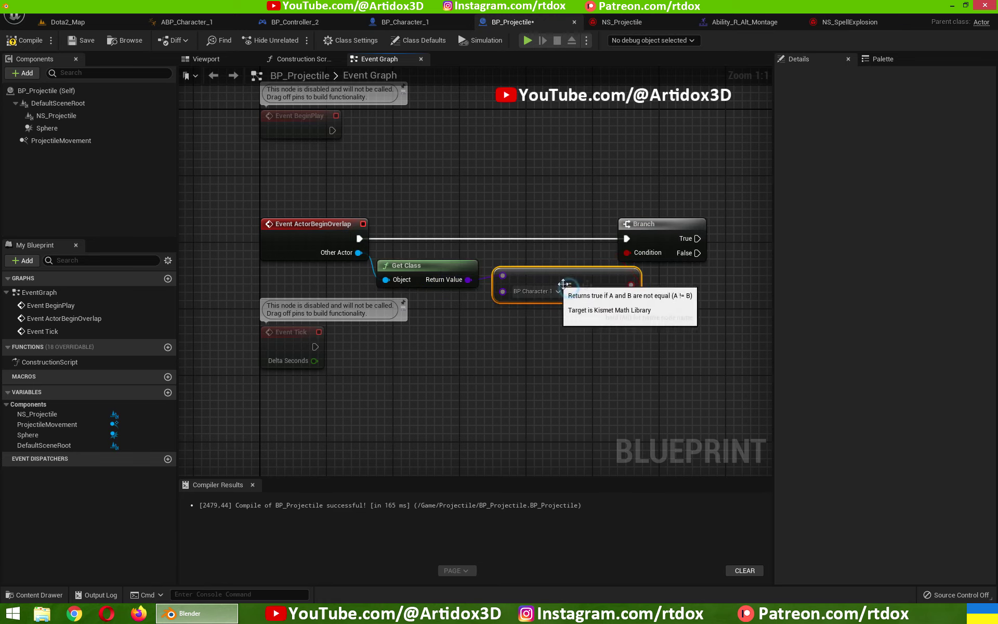
right_drag(556, 286, 525, 273)
drag(525, 275, 572, 276)
right_drag(581, 306, 448, 310)
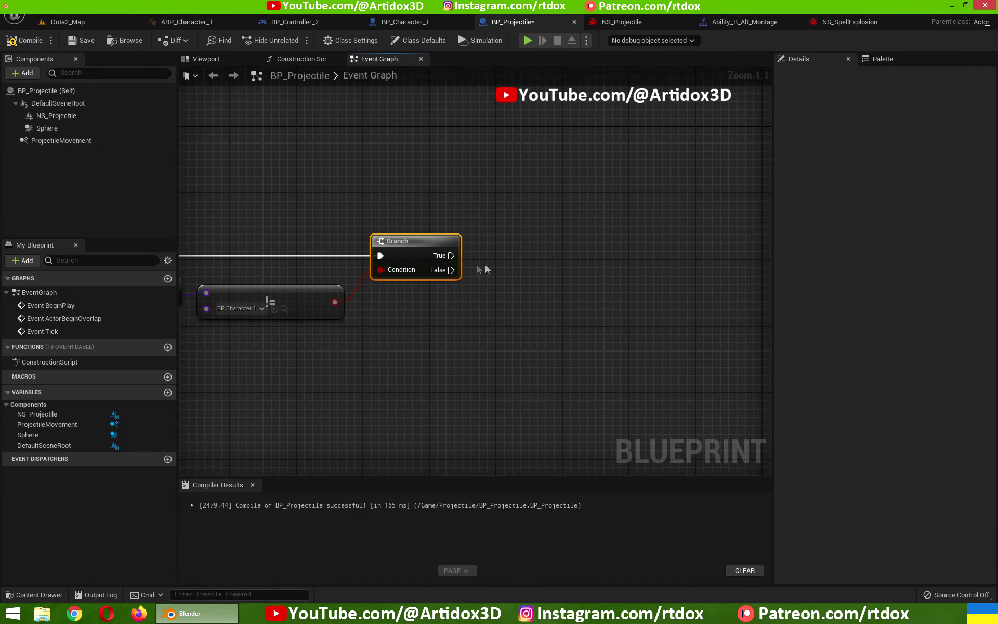
drag(451, 255, 511, 253)
- On Branch True, spawn NS_SpellExplosion at the projectile's Get Actor Location
text(spawns)
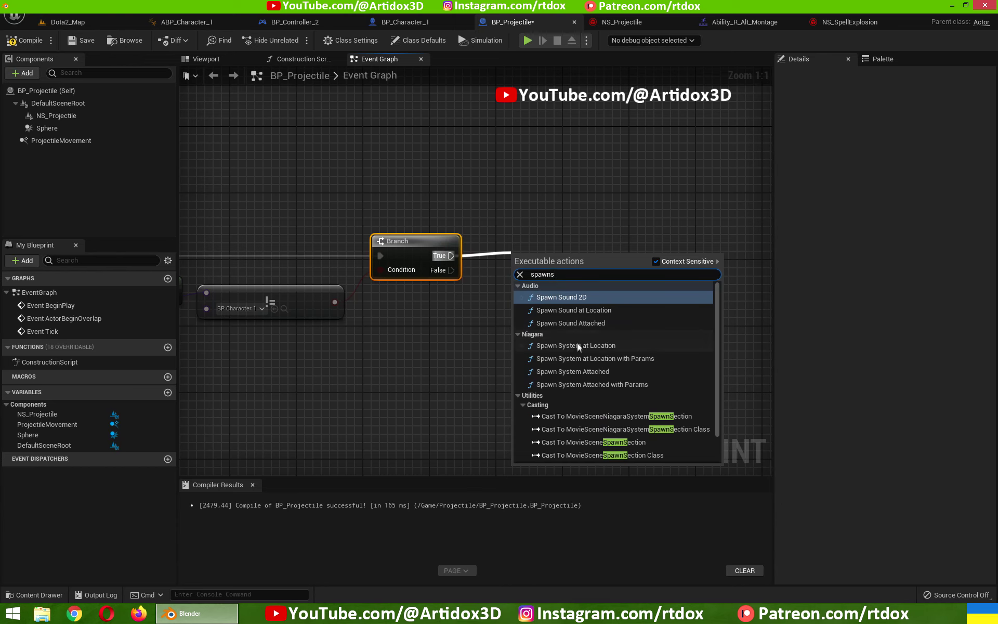
click(577, 342)
drag(551, 257, 535, 241)
right_drag(405, 329, 371, 263)
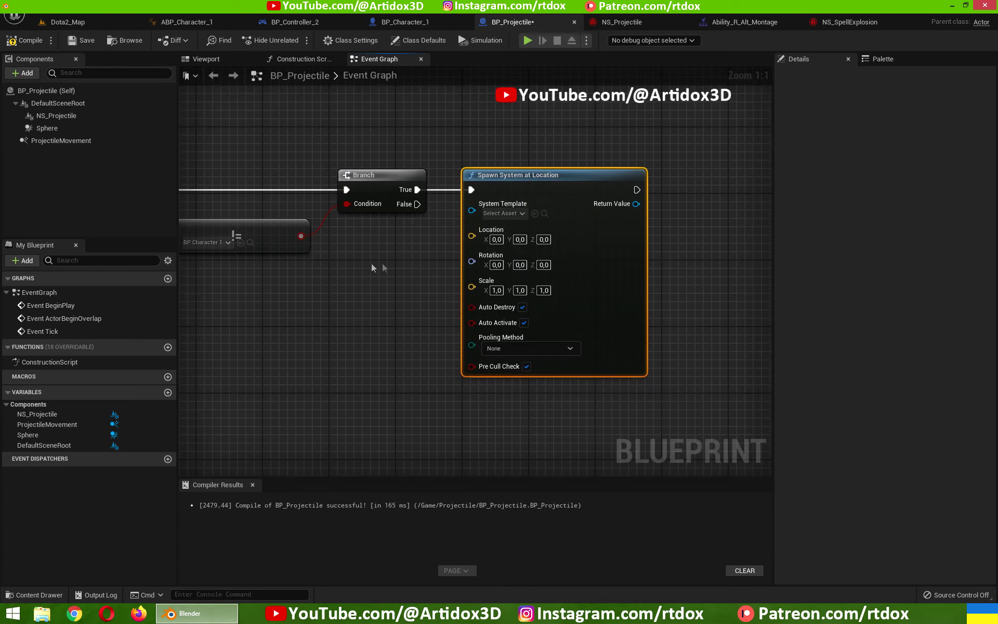
right_click(347, 269)
text(getact)
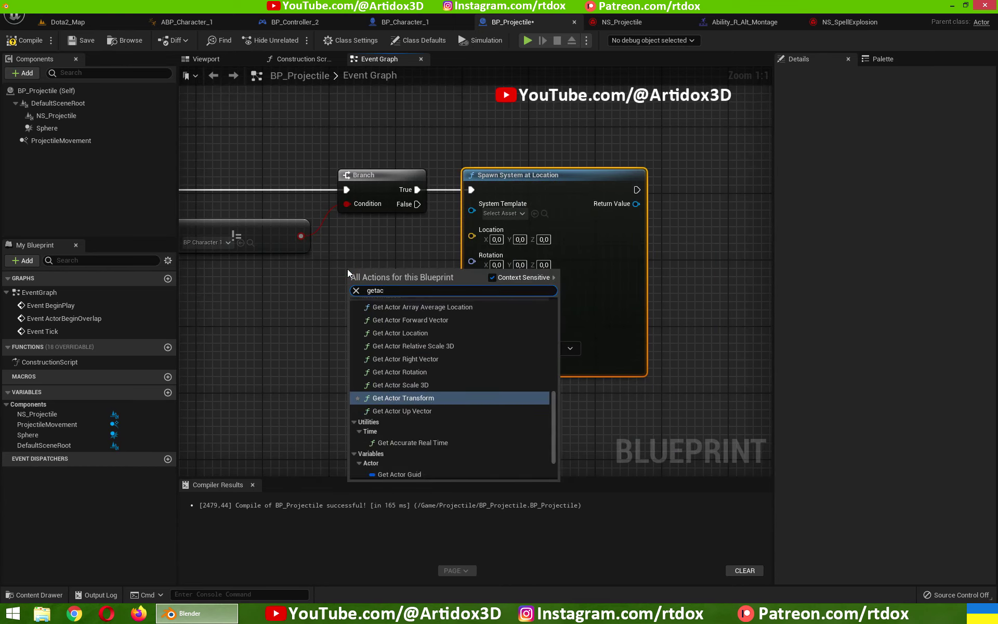
click(395, 319)
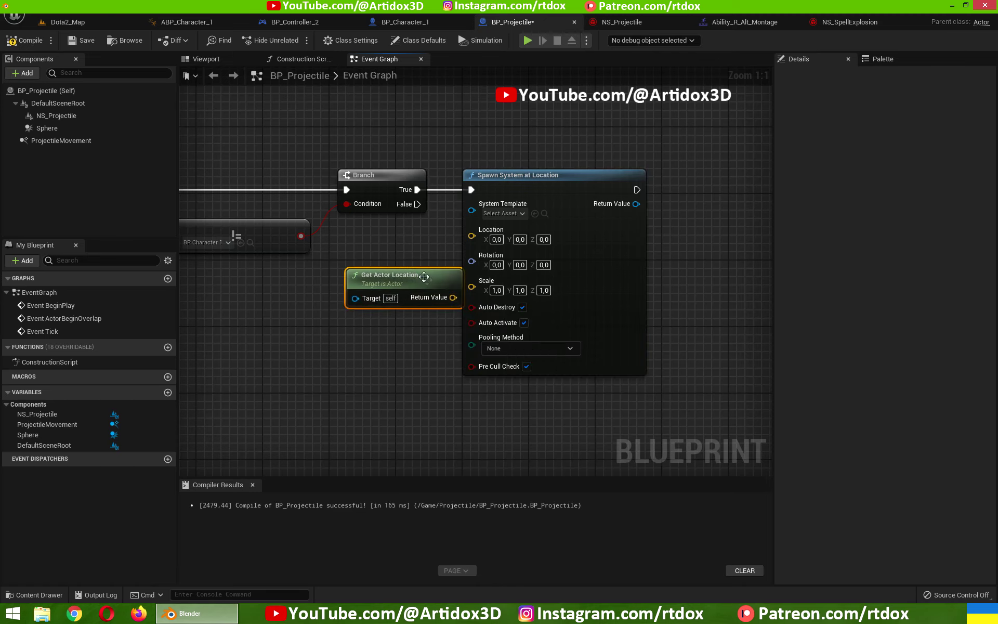
drag(394, 306, 472, 236)
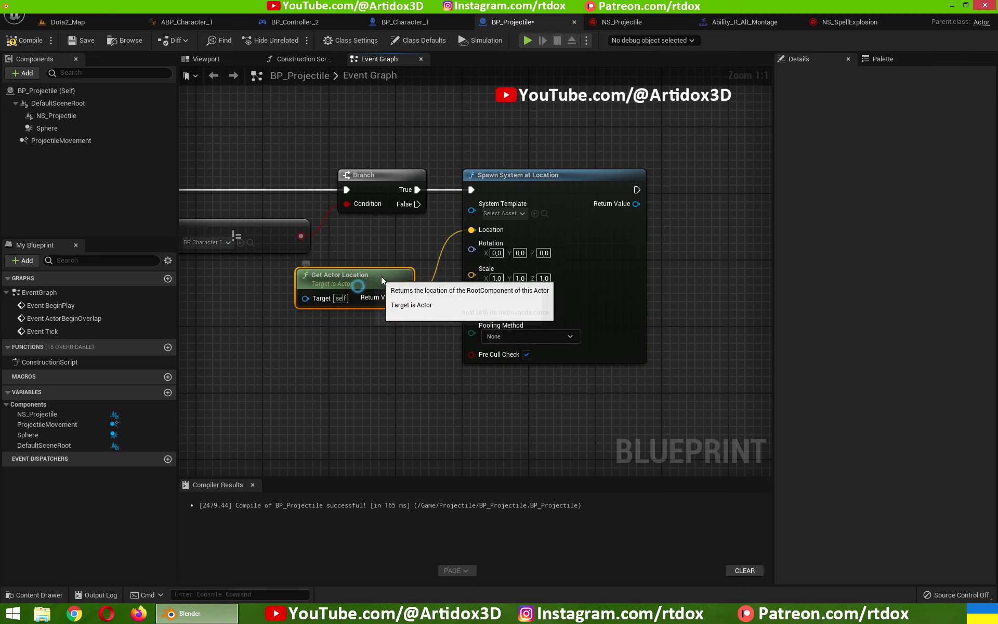
drag(375, 274, 399, 266)
click(516, 214)
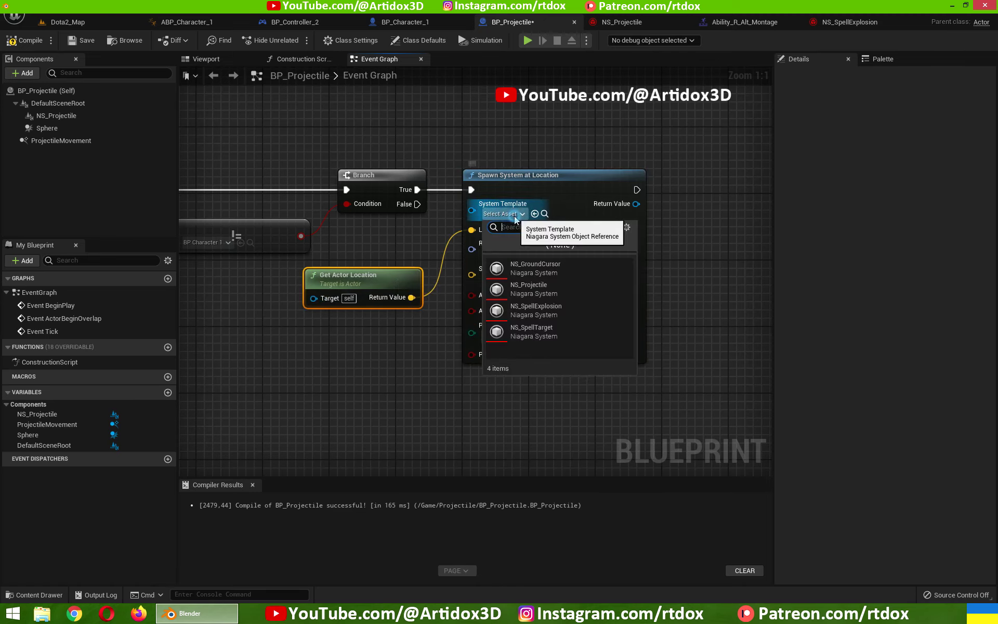
click(537, 312)
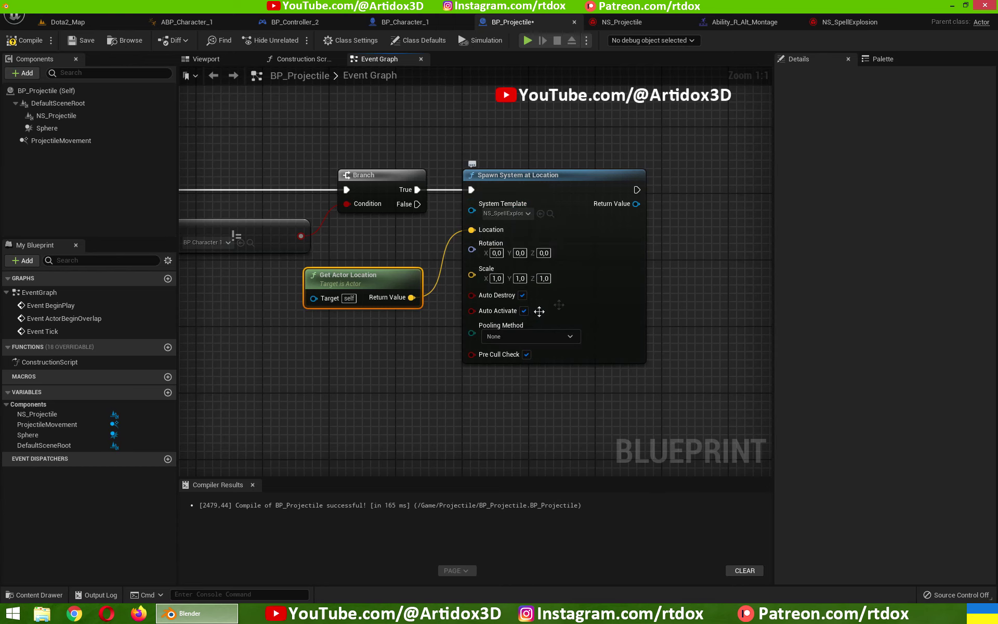
- Destroy the projectile after the spawn and compile BP_Projectile
right_drag(539, 311, 579, 284)
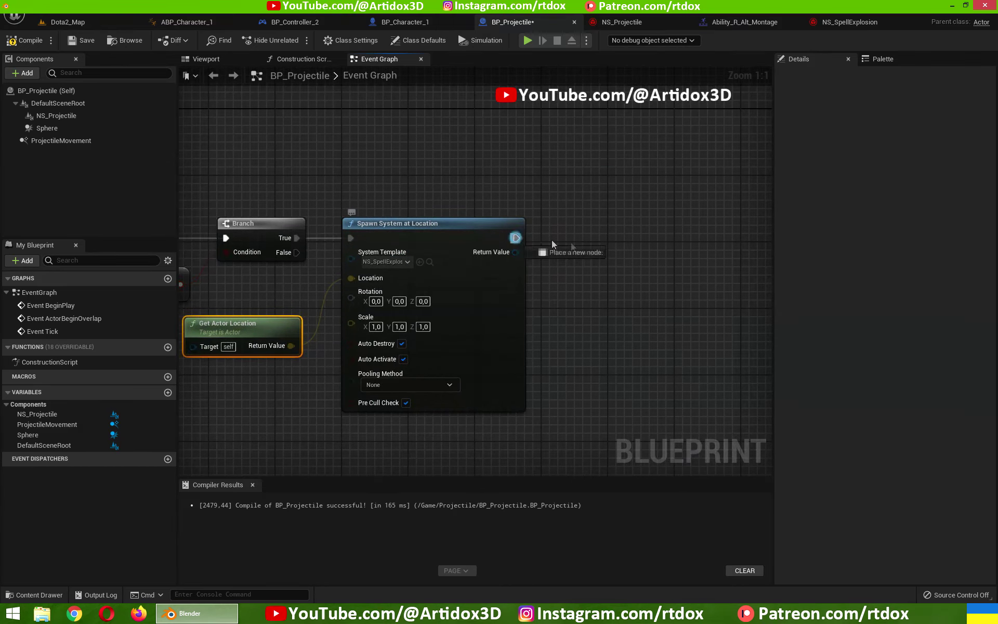
drag(552, 242, 588, 245)
text(des)
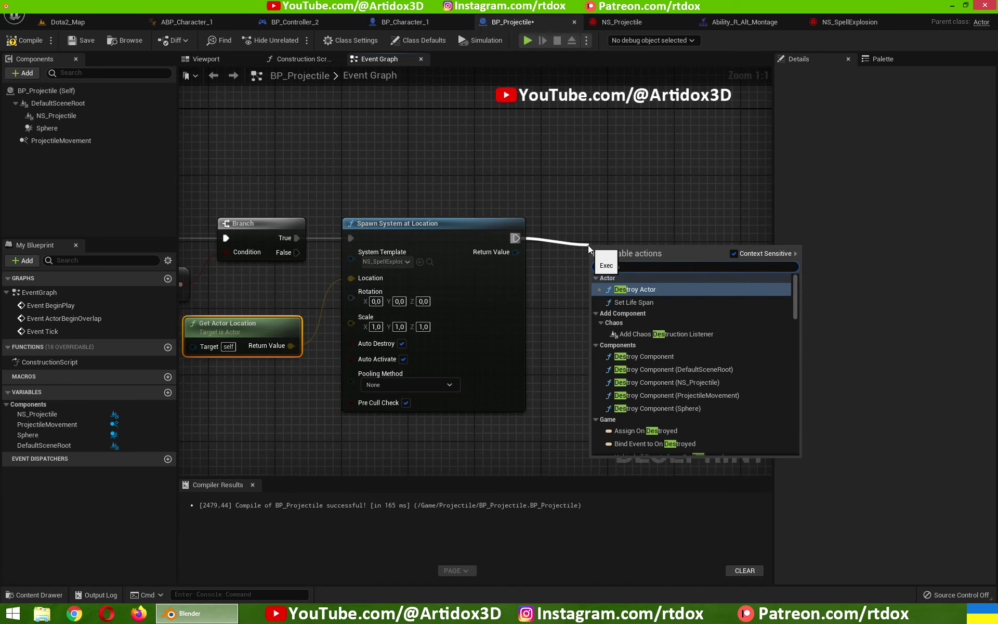
text(tro)
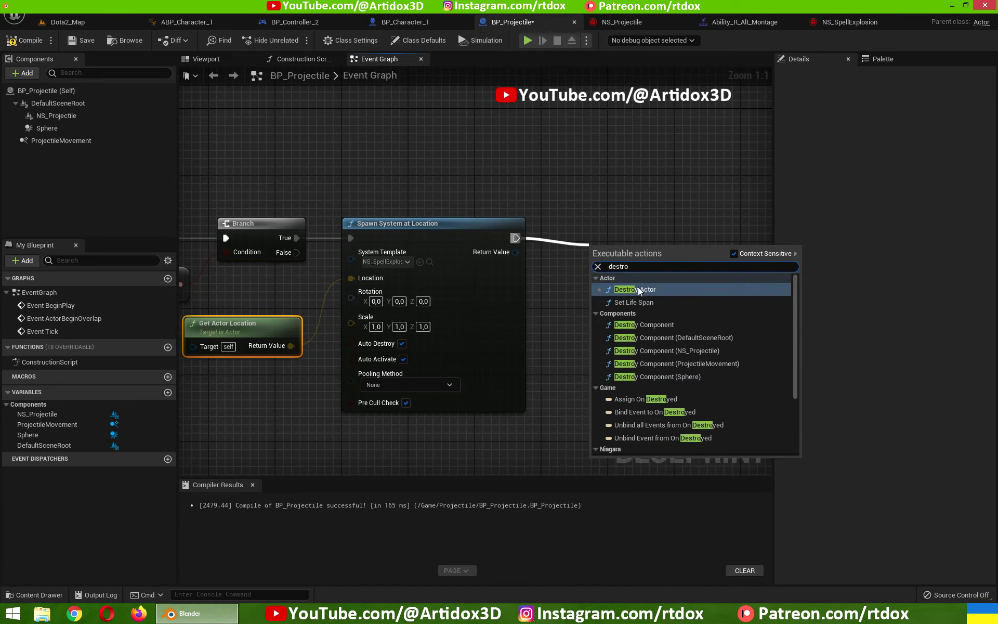
click(638, 290)
drag(636, 290, 595, 253)
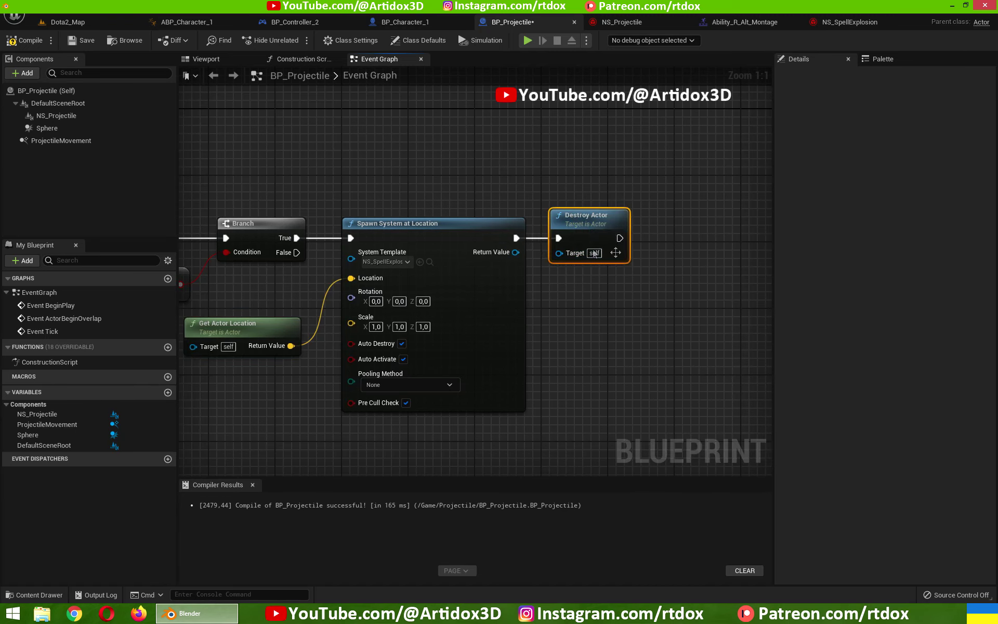
click(13, 40)
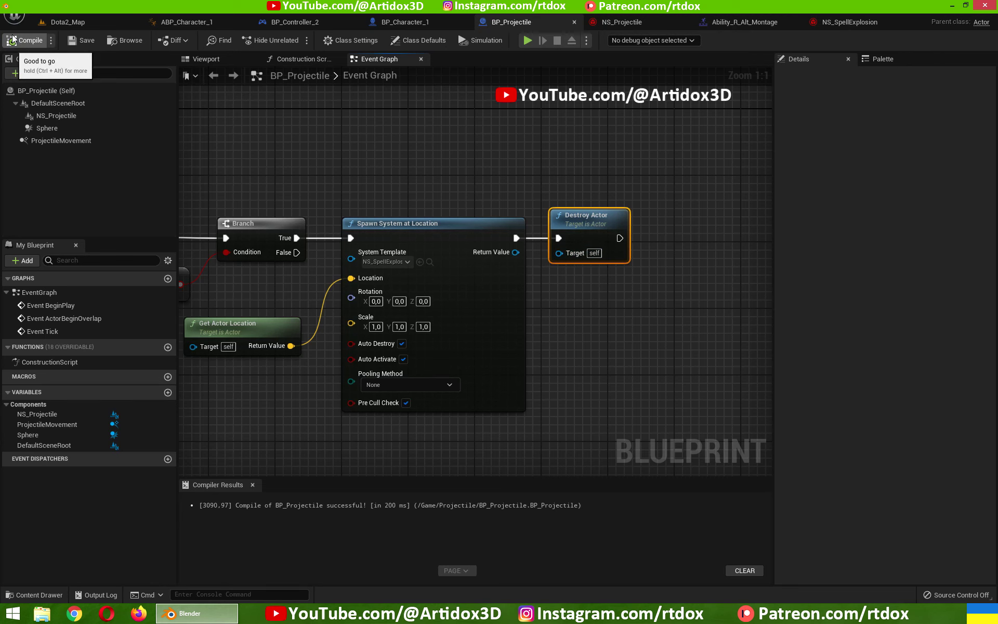
- Play-test Dota2_Map firing a projectile, then stop and focus on the ramp cube
click(67, 22)
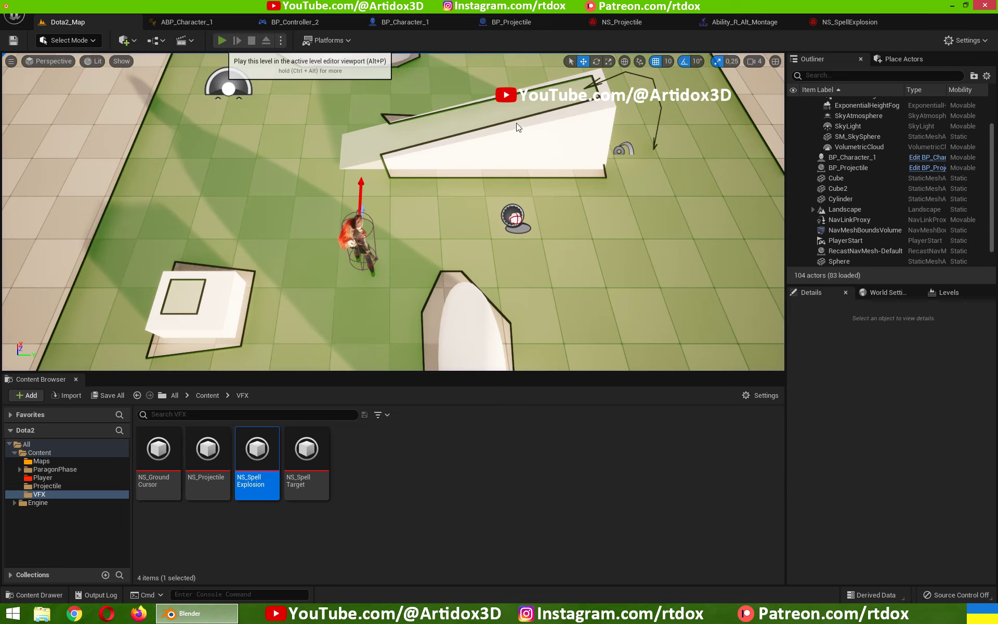
key(alt+p)
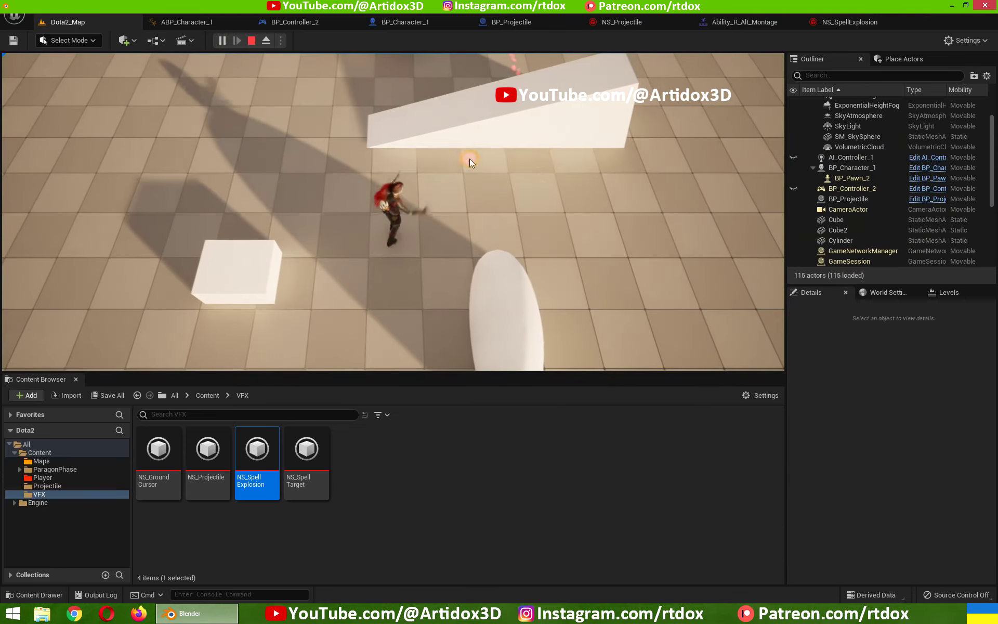
right_click(470, 158)
click(558, 165)
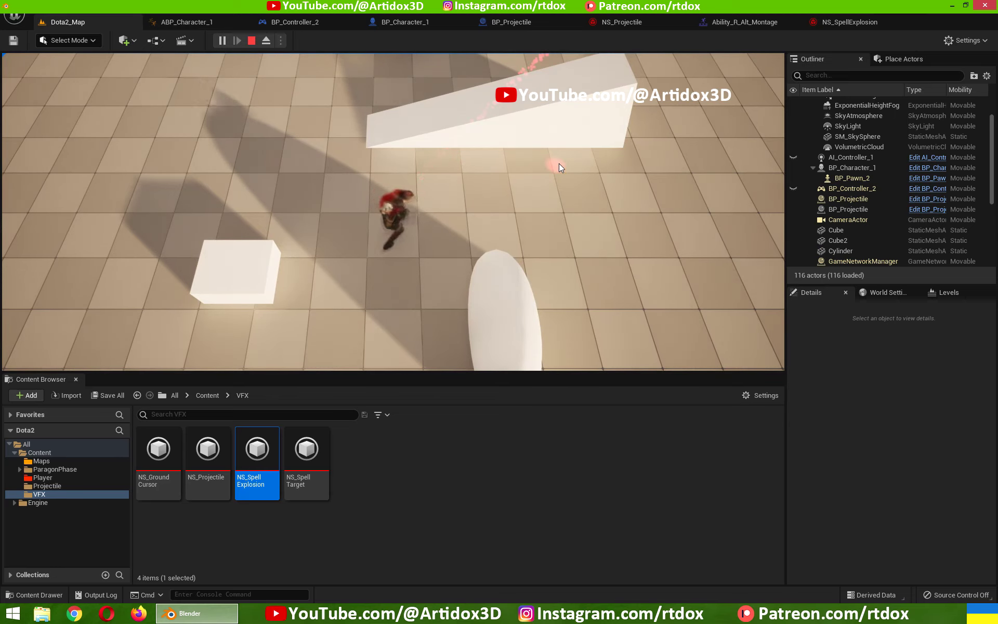
right_click(614, 238)
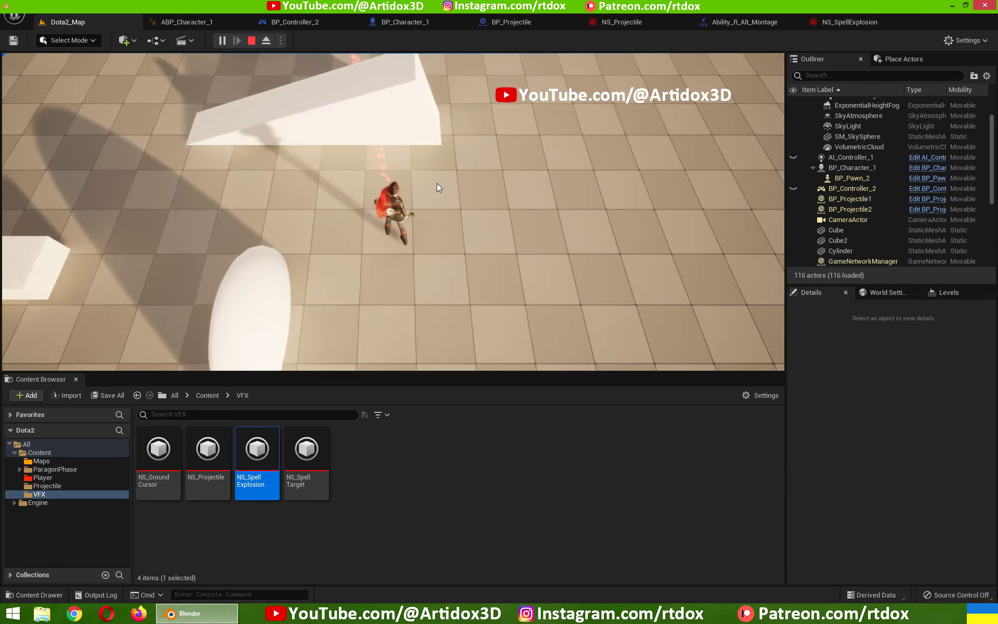
key(Escape)
click(400, 110)
key(f)
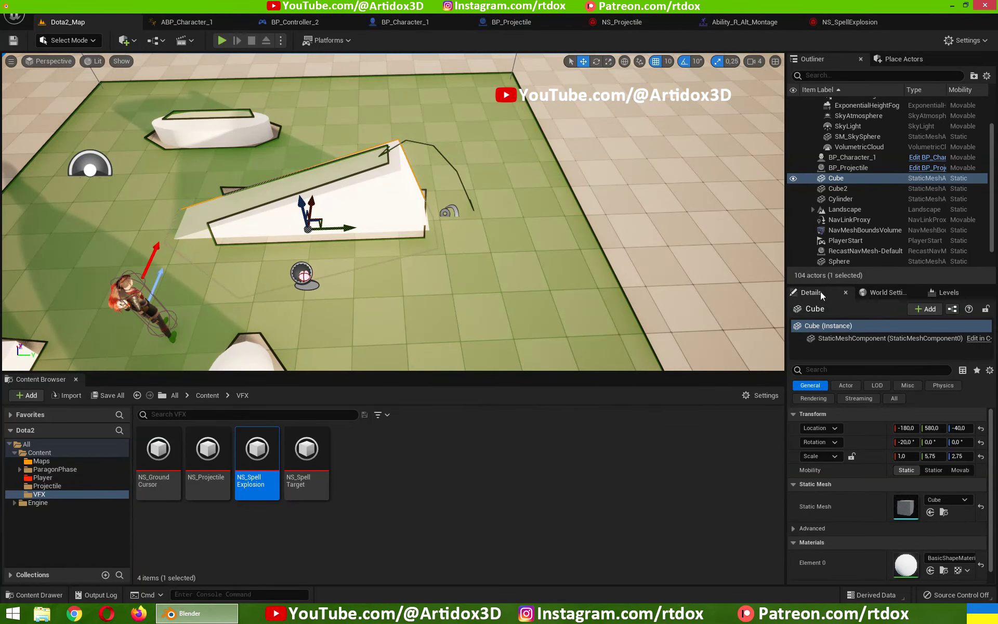
- Set the ramp cube's StaticMeshComponent collision preset to OverlapAllDynamic
click(866, 339)
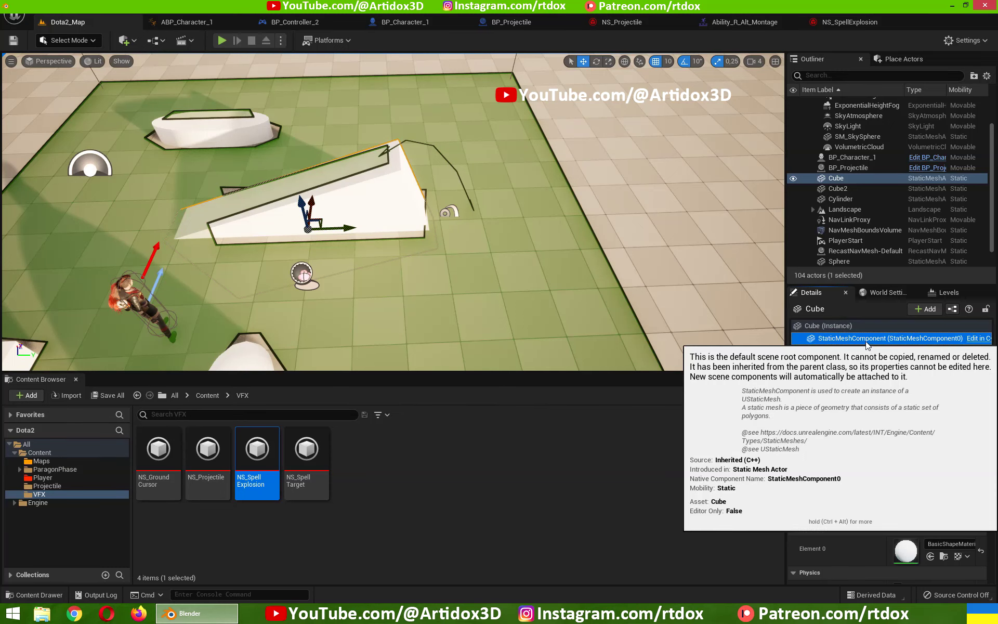
drag(994, 443, 993, 491)
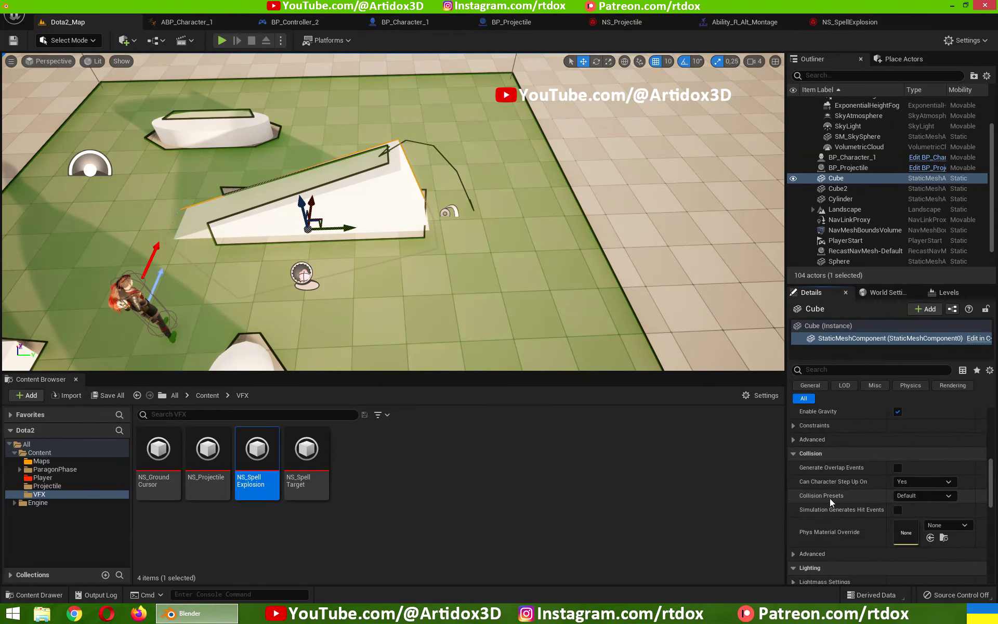
click(909, 496)
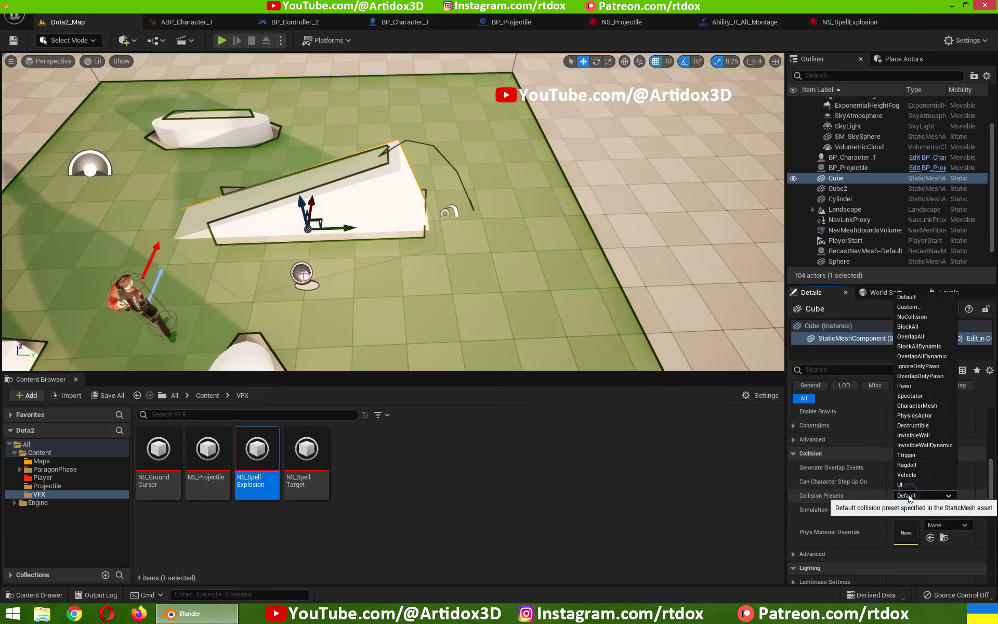
click(921, 356)
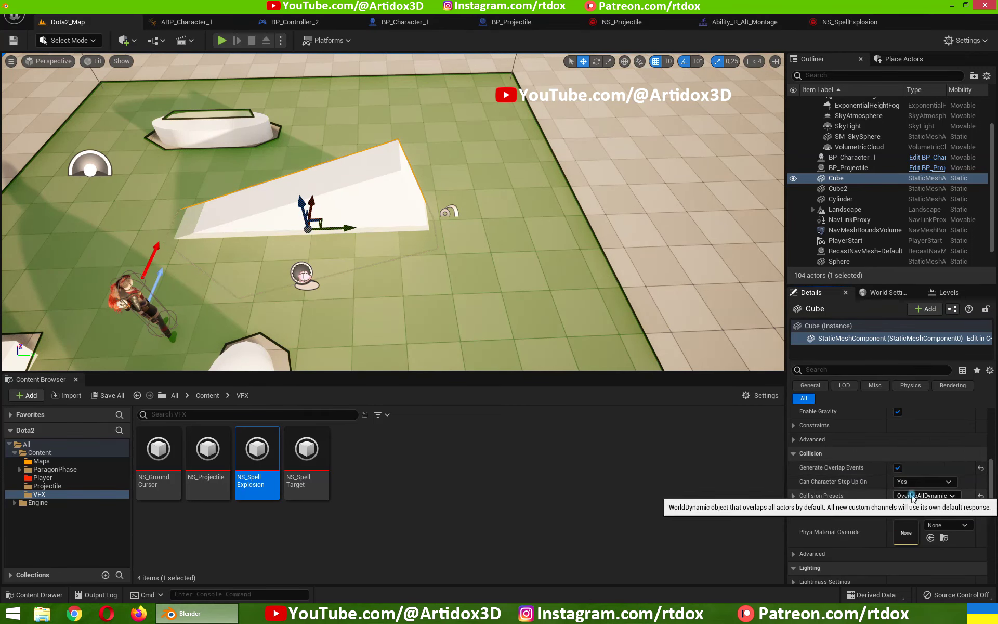
click(910, 497)
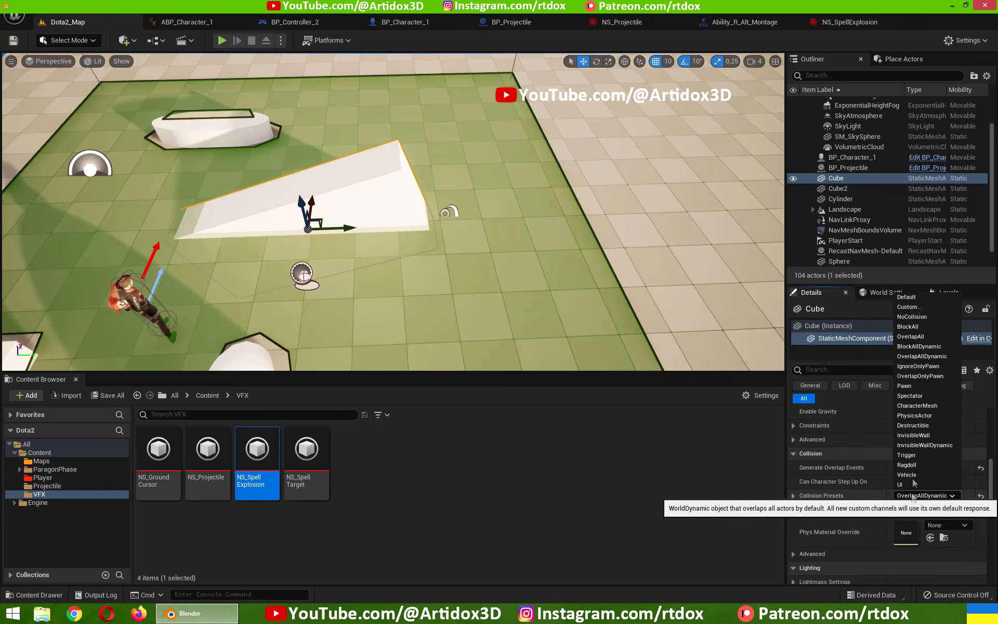
- Switch the ramp cube's collision preset to BlockAllDynamic and end the play test after moving the character
click(919, 346)
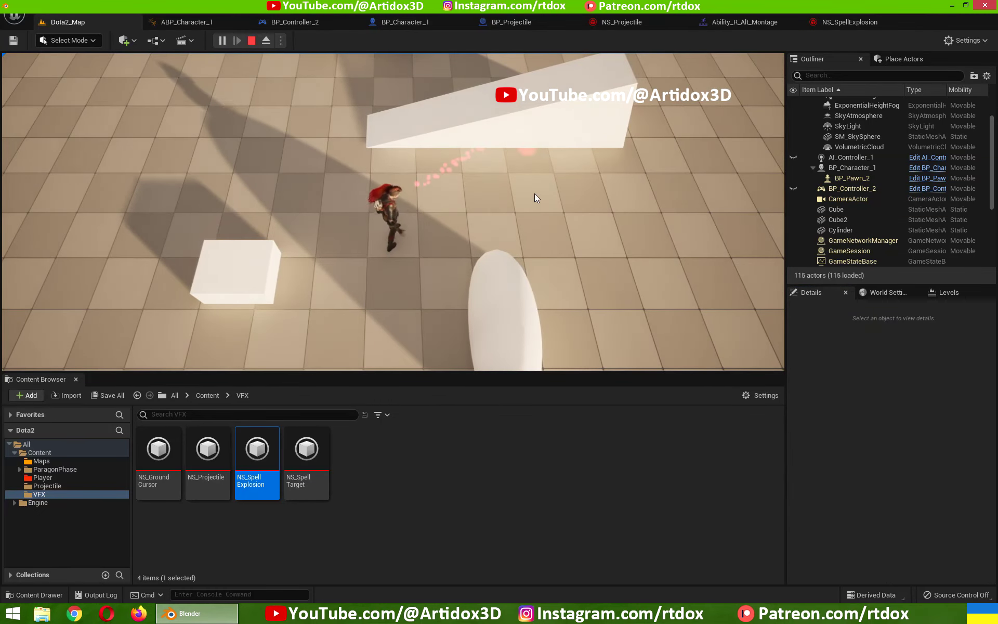
right_click(585, 232)
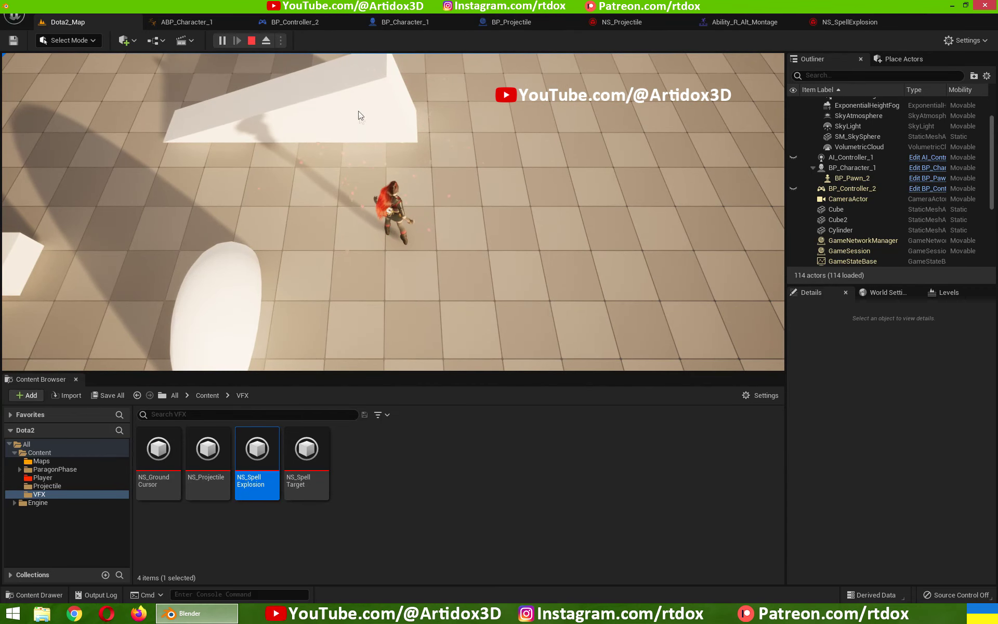
key(Escape)
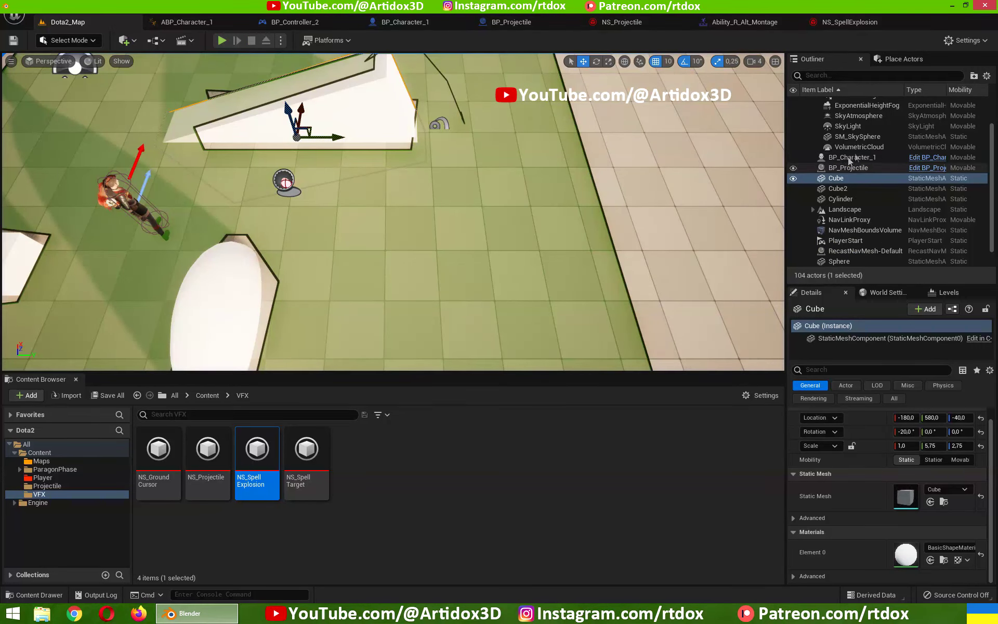
- Rotate the DirectionalLight down to a low sunset angle until the lighting turns red
click(849, 128)
click(849, 113)
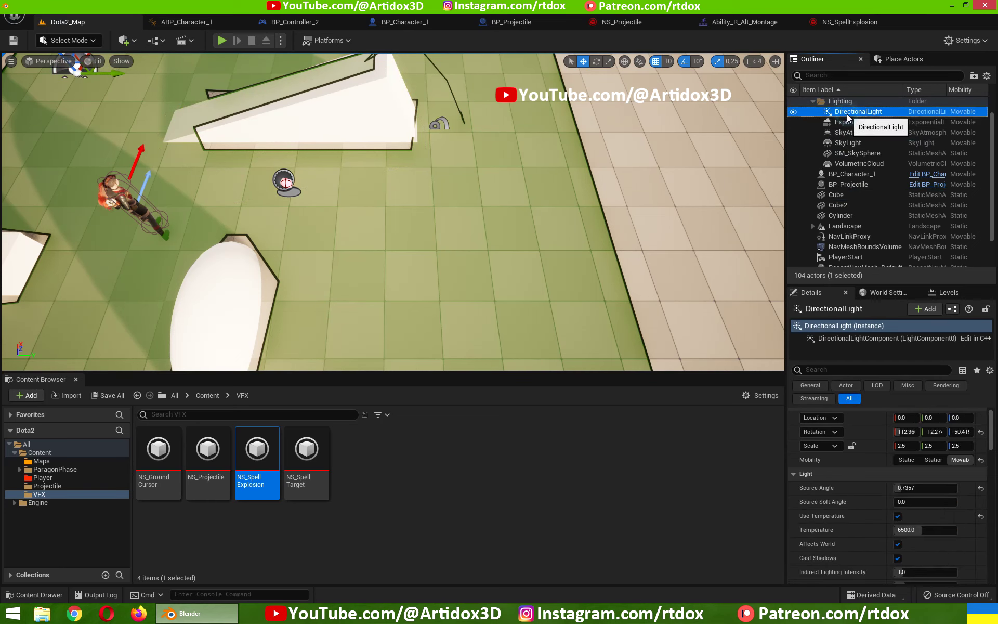
mouse_move(511, 233)
right_down()
mouse_move(499, 171)
mouse_move(501, 291)
right_up()
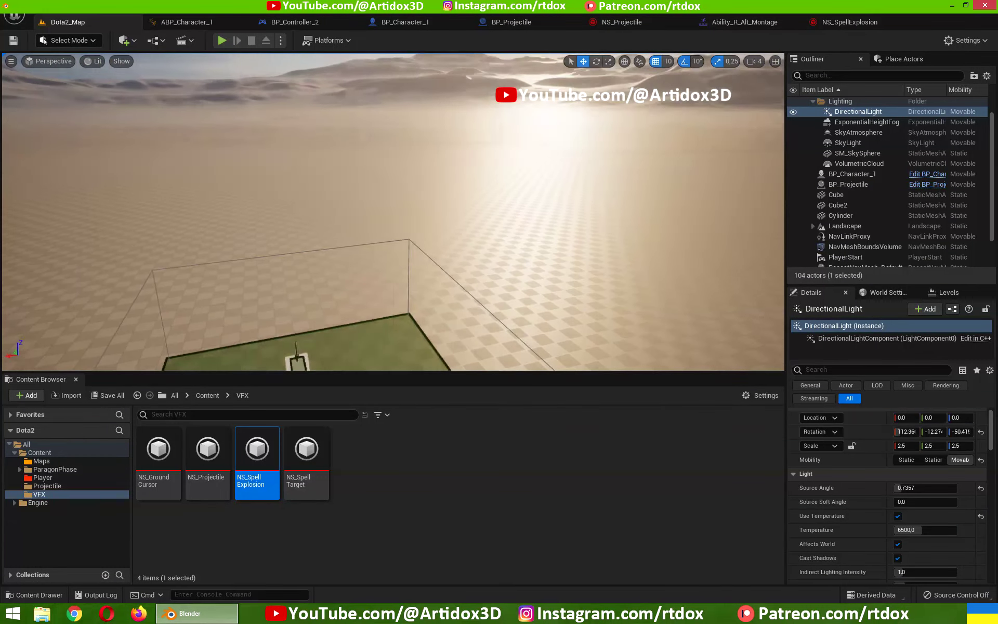
right_drag(412, 232, 411, 233)
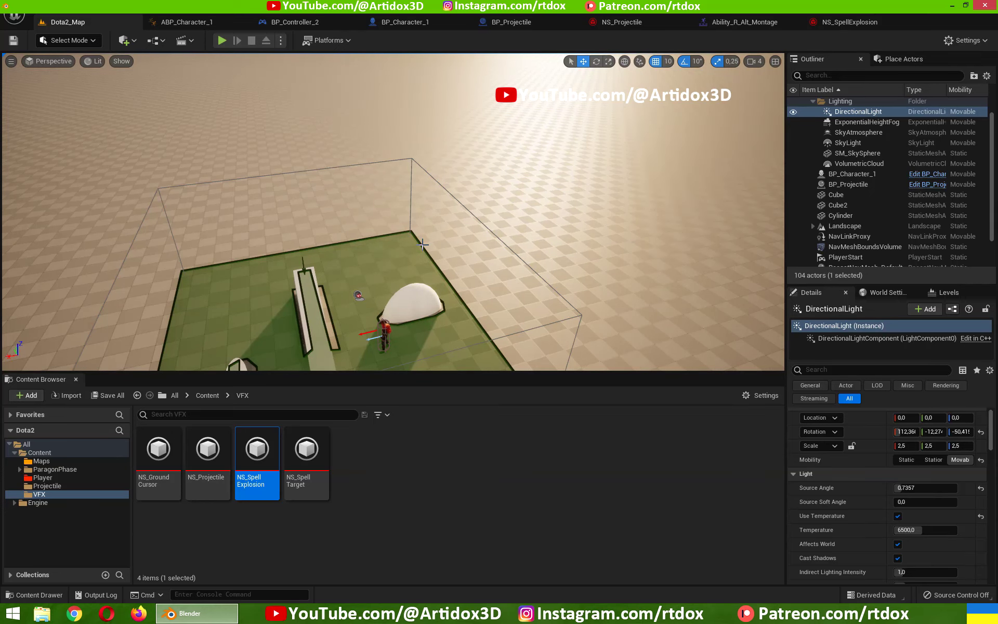
key(ctrl+l)
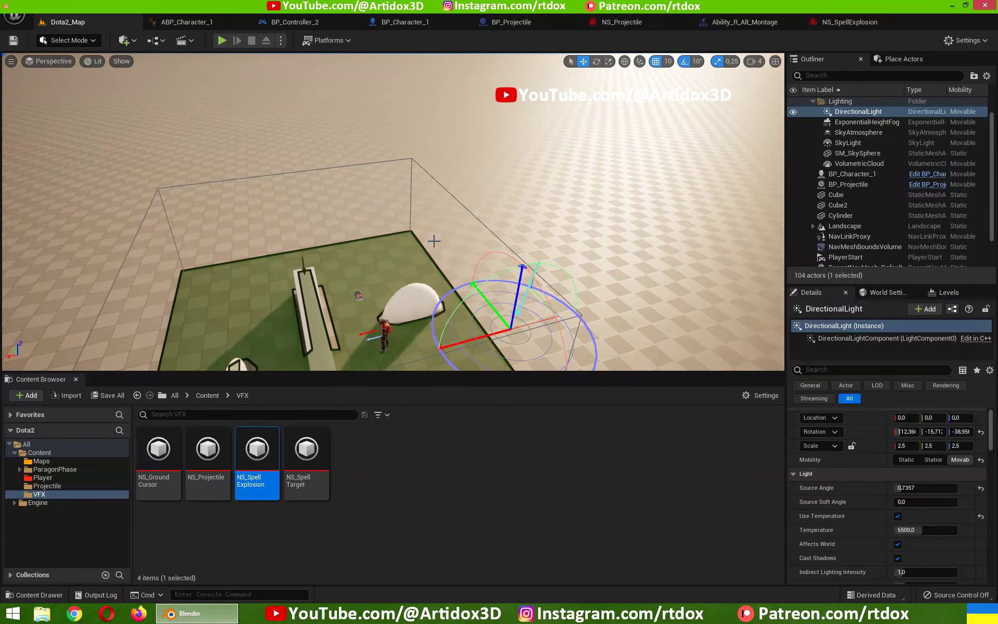
key(ctrl+l)
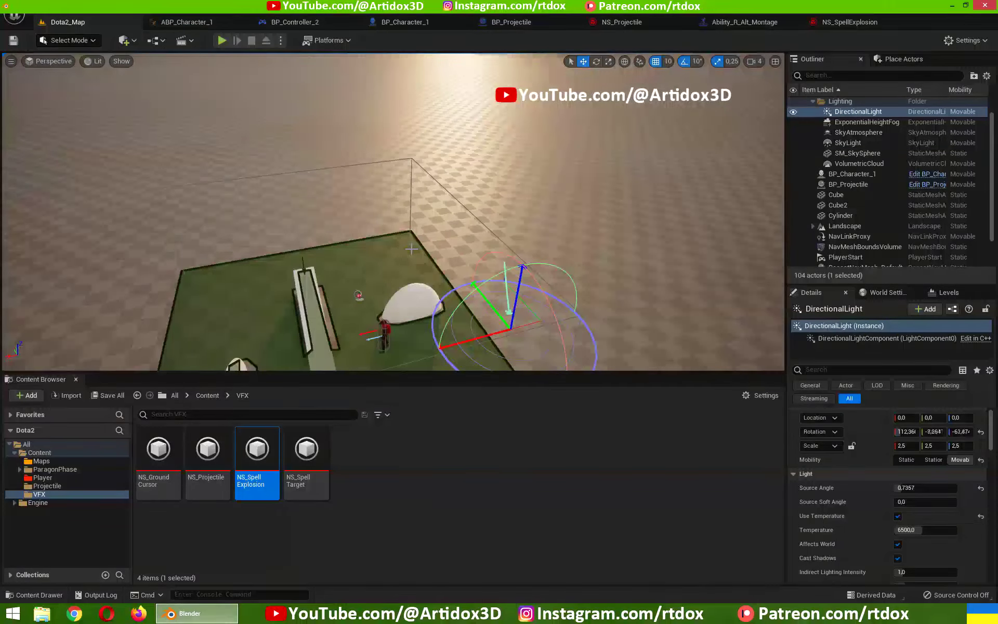
key(ctrl+l)
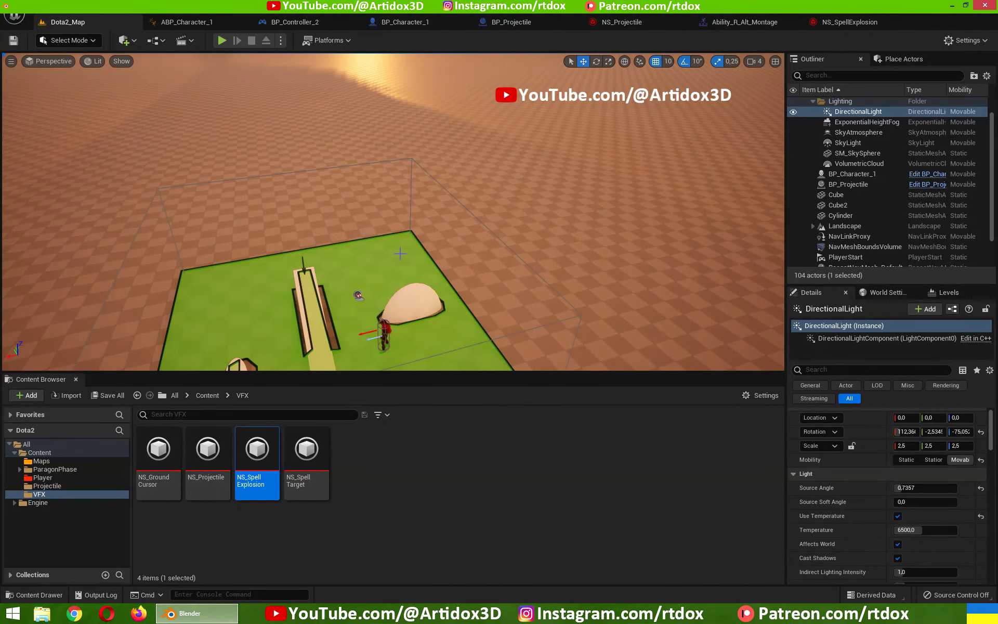
key(ctrl+l)
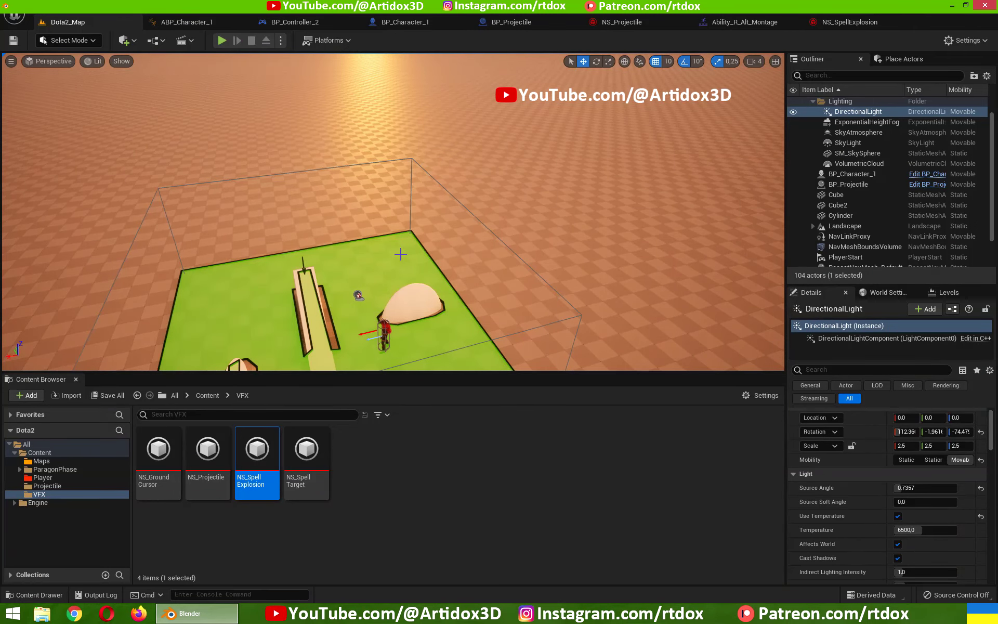
key(ctrl+l)
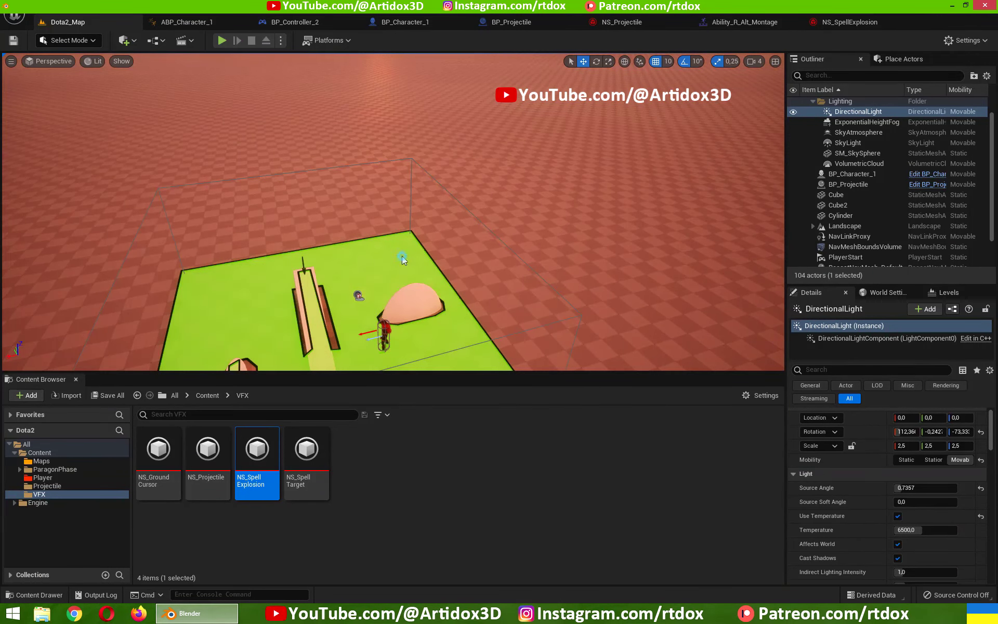
- Play-test the sunset level, moving the character to several spots, then stop
click(404, 260)
key(f)
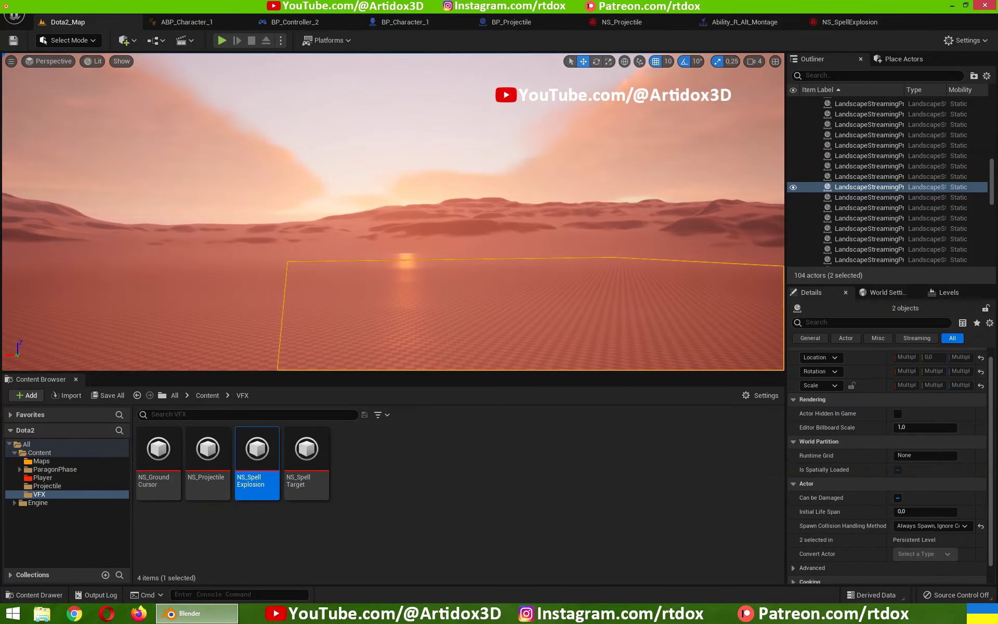
right_drag(238, 55, 238, 55)
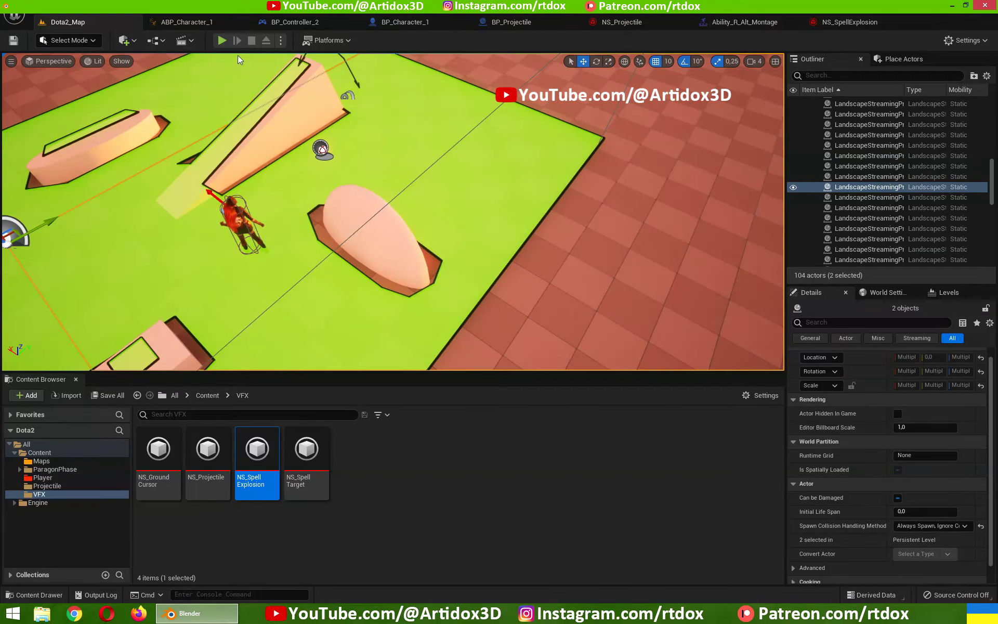
click(223, 42)
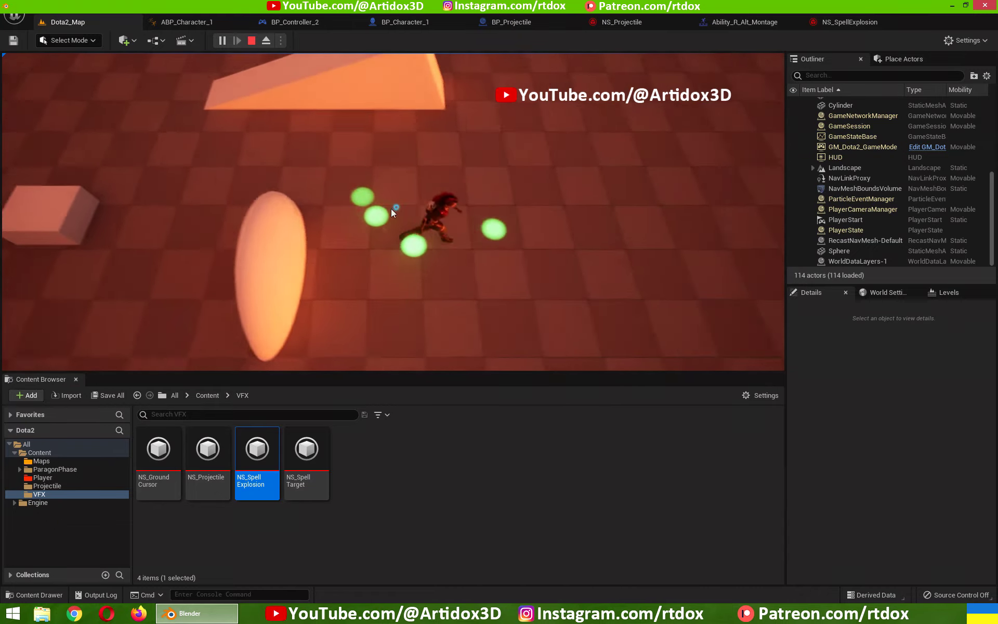
right_click(355, 123)
right_click(309, 227)
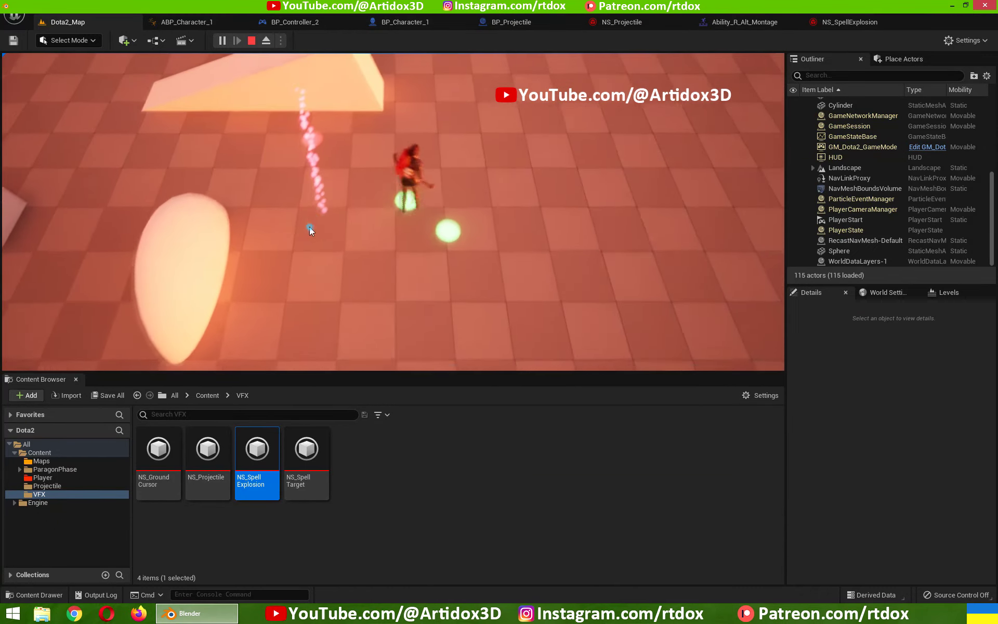
right_click(351, 166)
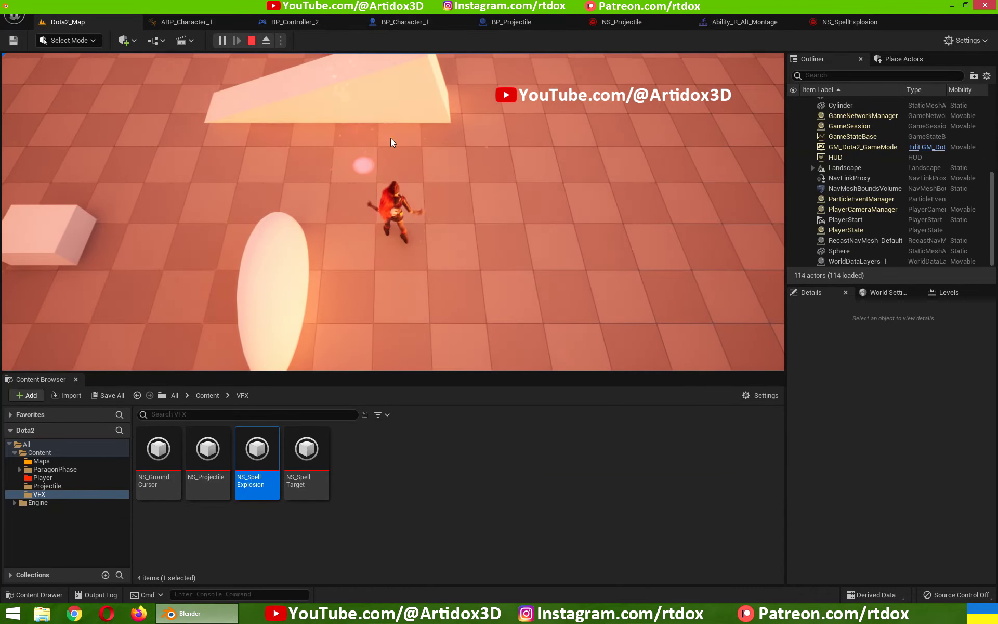
right_click(174, 193)
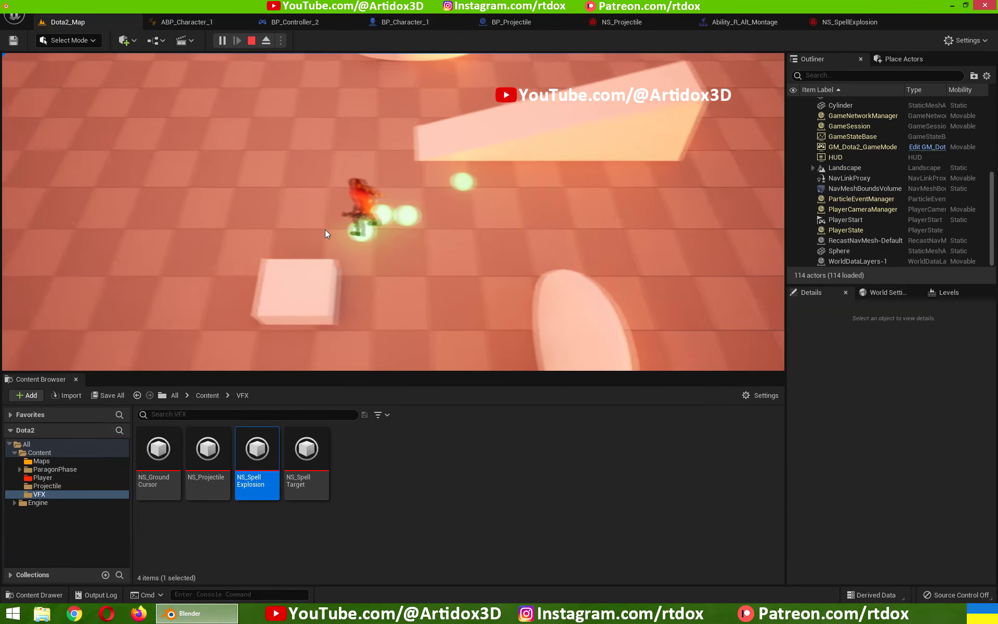
key(Escape)
- Turn off Auto Exposure in Project Settings
click(14, 16)
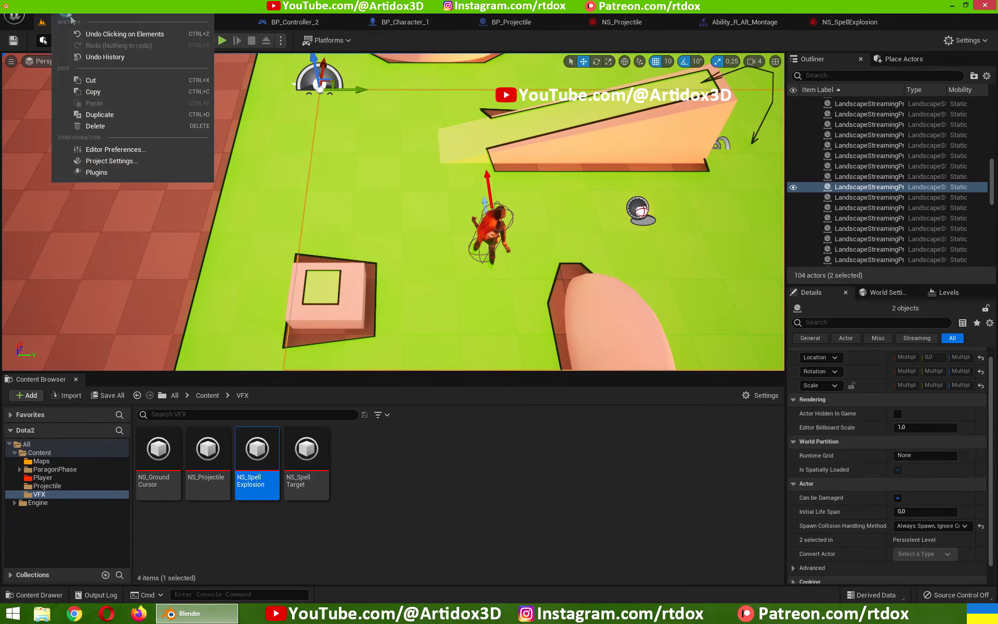
click(97, 160)
text(auto ex)
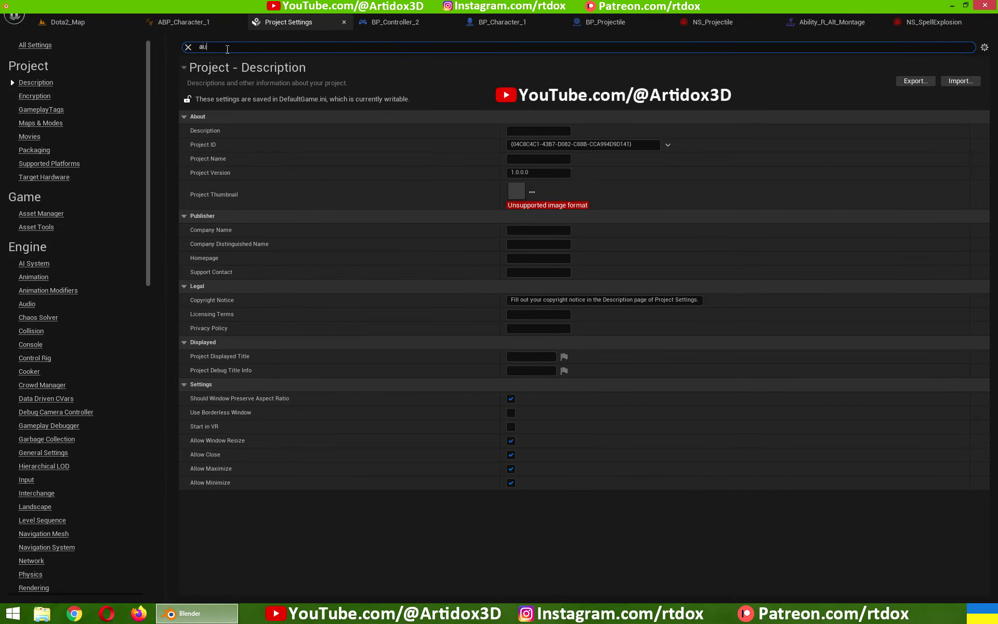
text(p)
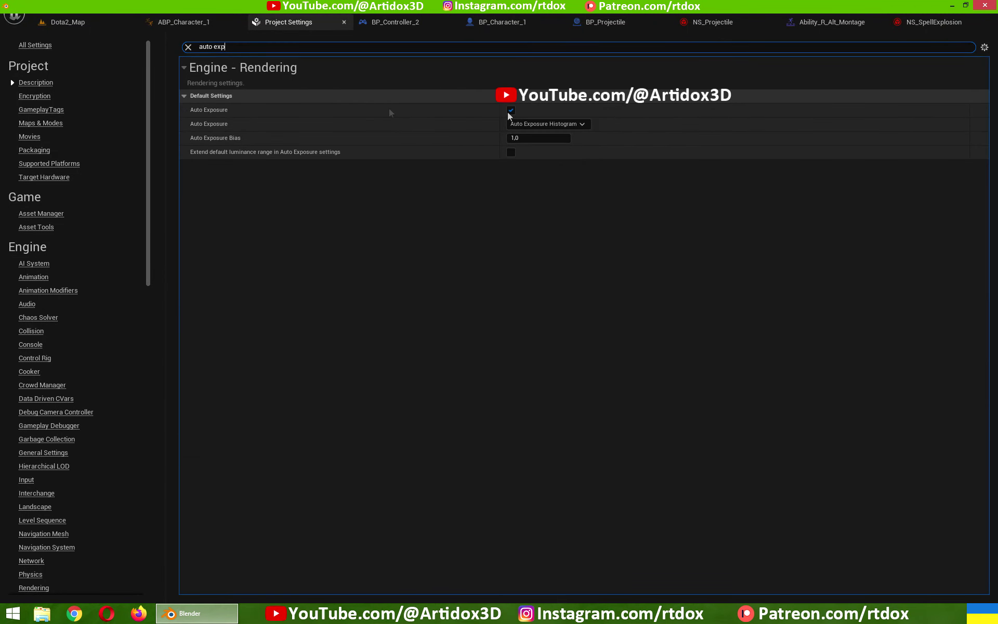
- Play-test Dota2_Map, casting spells and launching projectiles in several directions, then stop
click(67, 22)
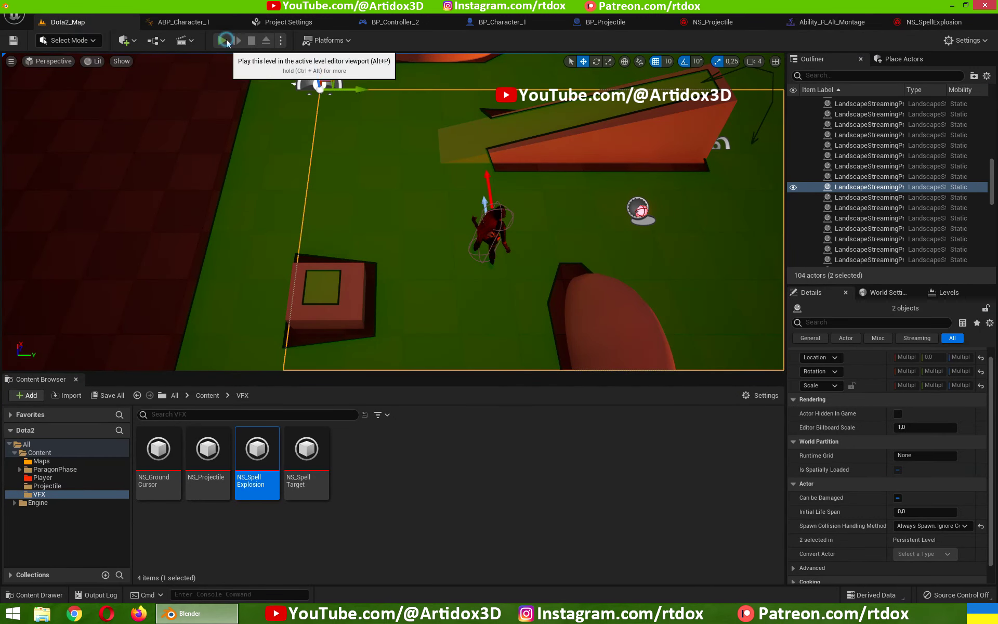
key(alt+p)
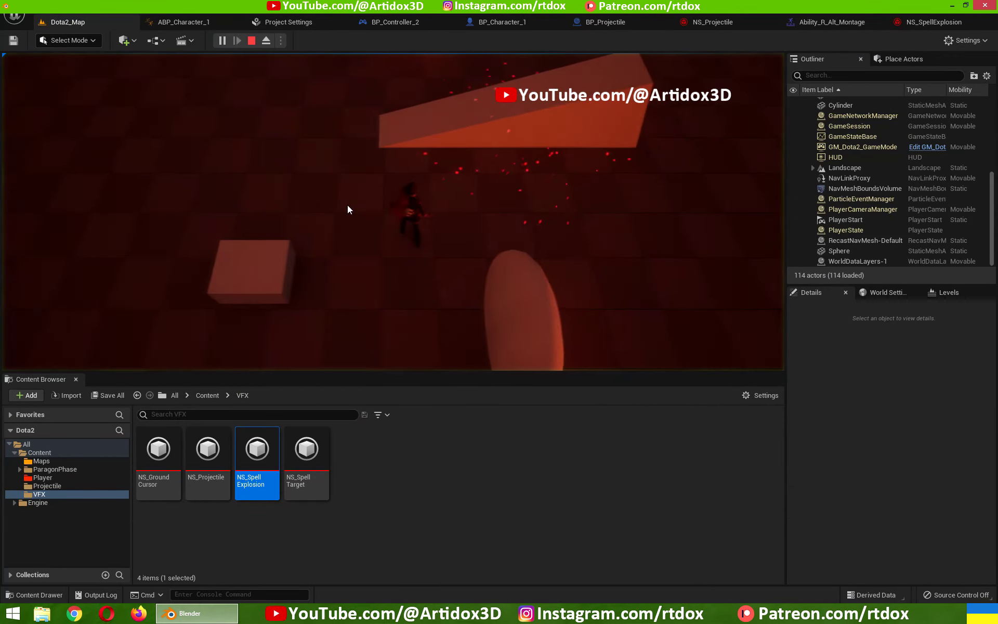
click(413, 153)
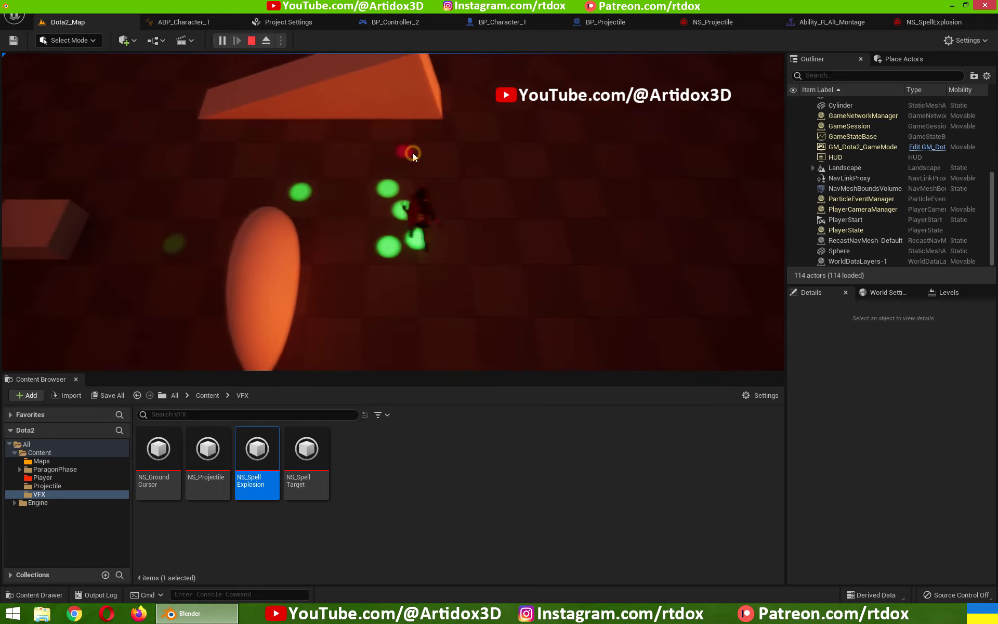
click(346, 157)
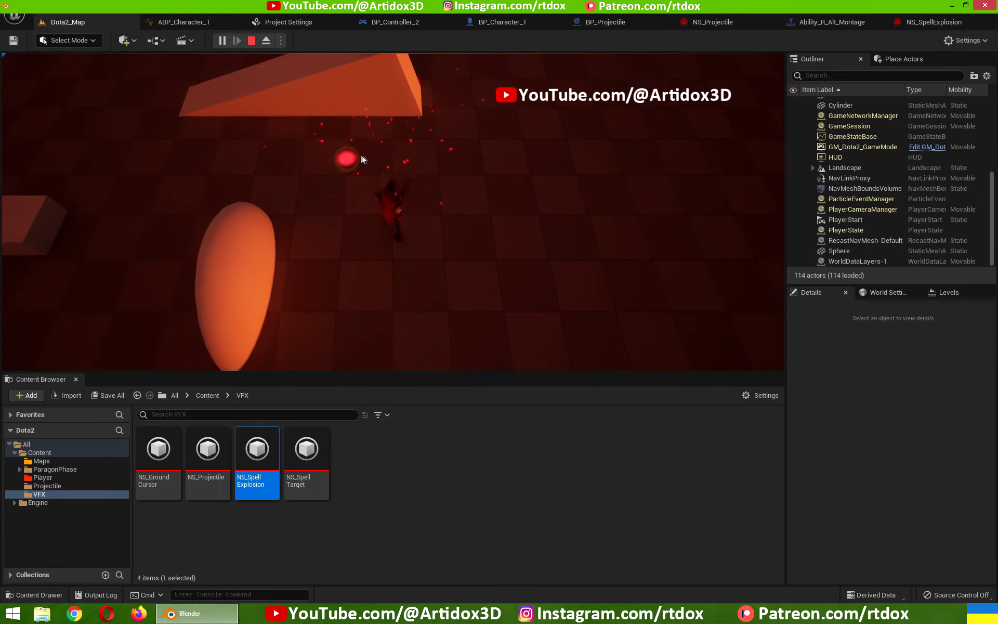
click(382, 153)
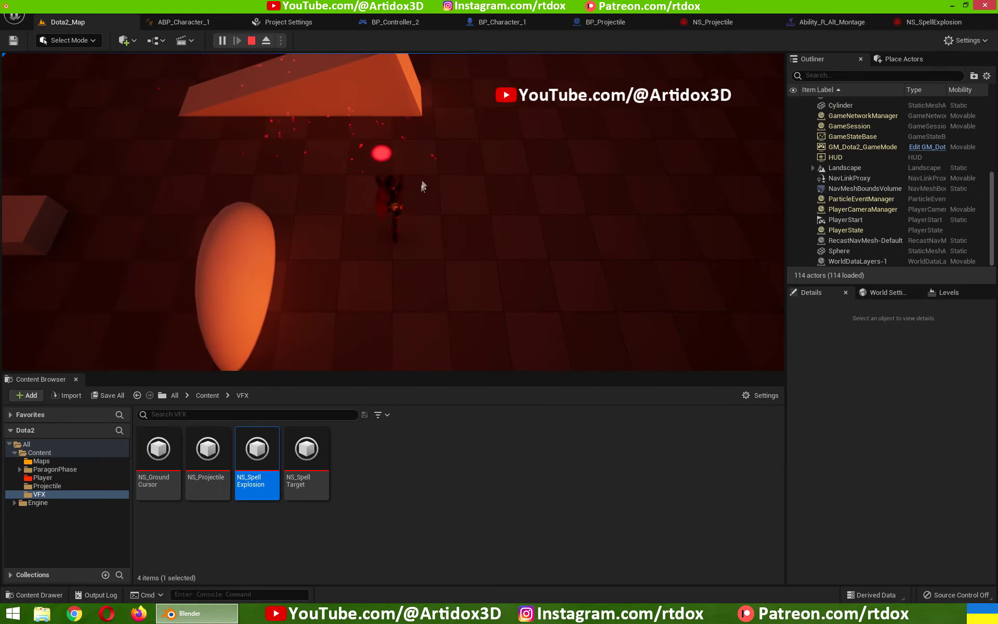
click(270, 238)
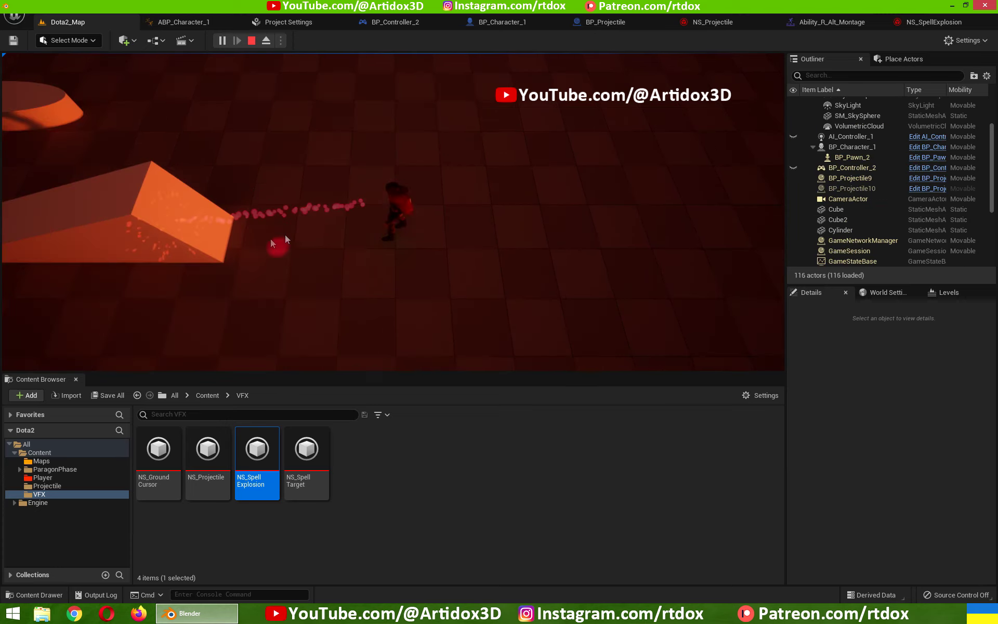
click(127, 241)
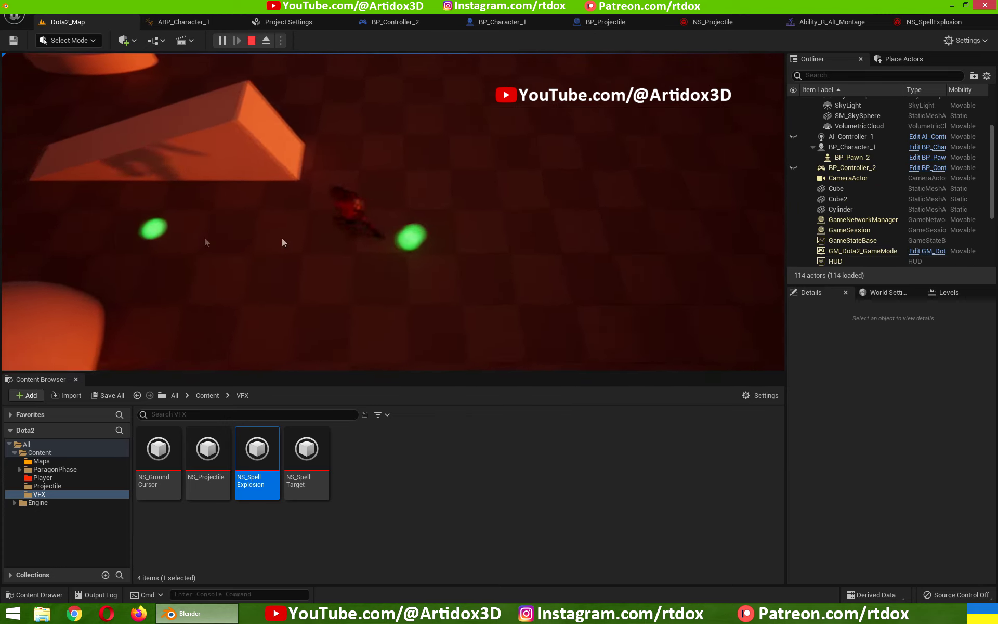
click(282, 238)
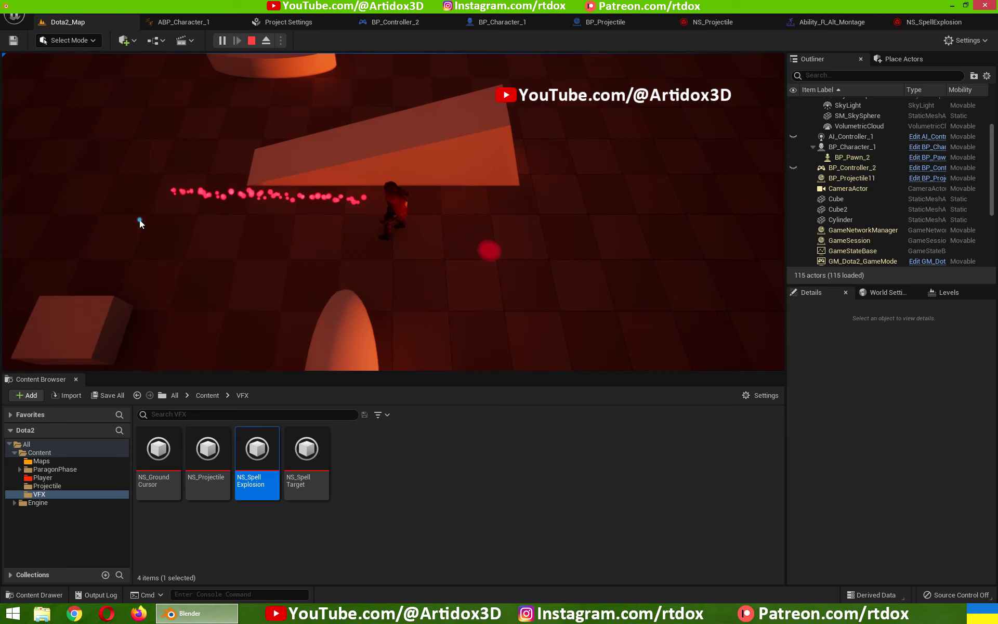
click(139, 220)
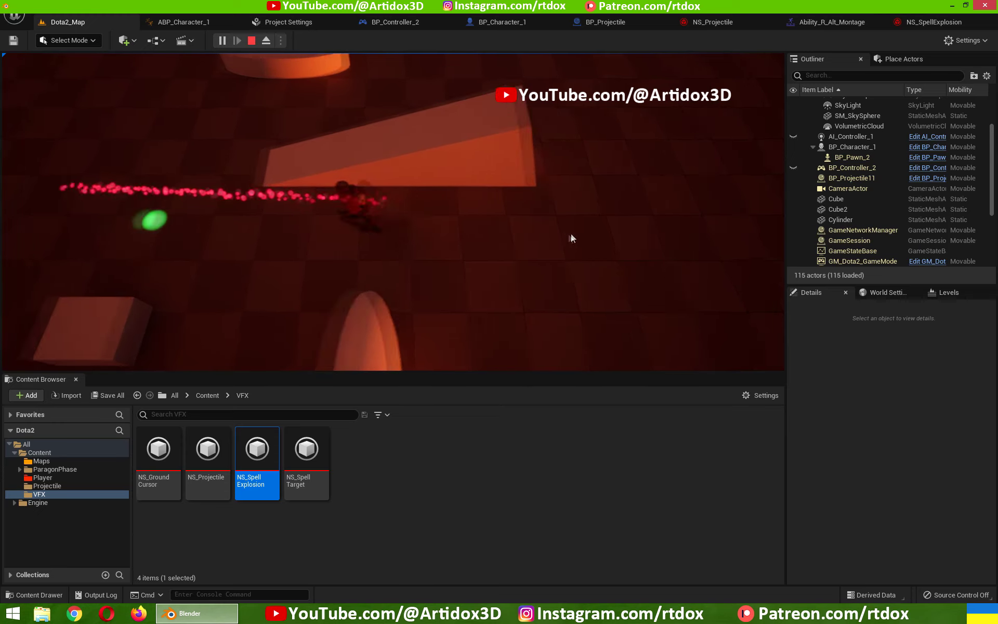
click(619, 239)
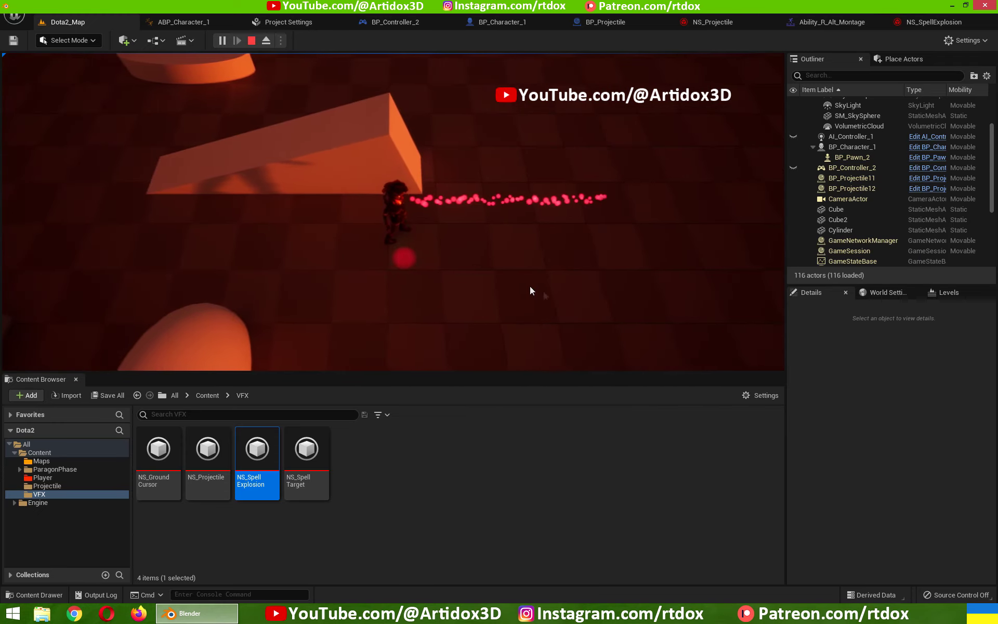
key(Escape)
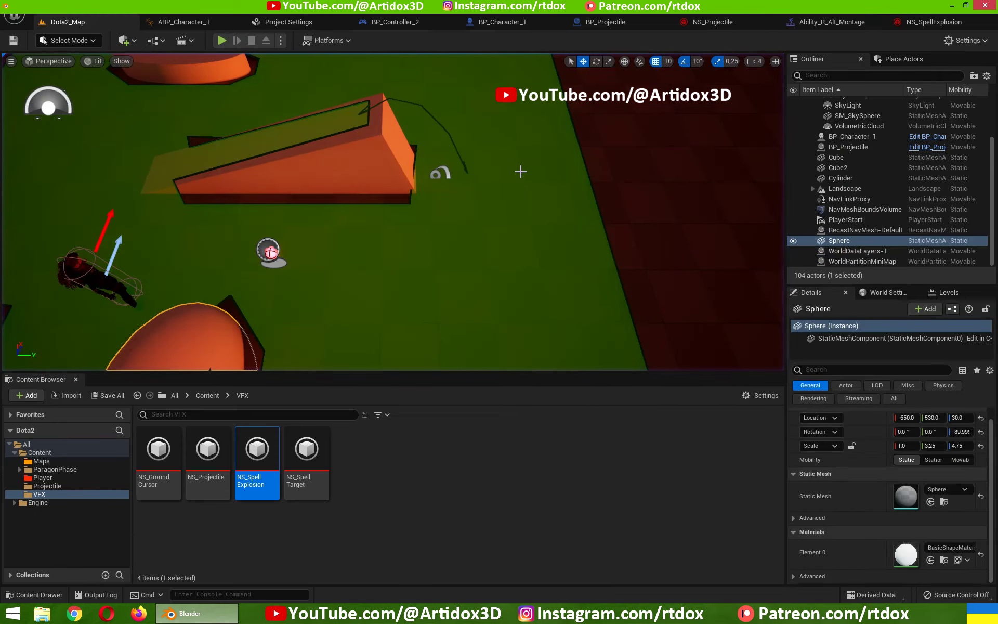
- In BP_Character_1, rearrange the CastSpell chain to make room before Spawn System at Location
click(506, 27)
right_drag(488, 148, 368, 331)
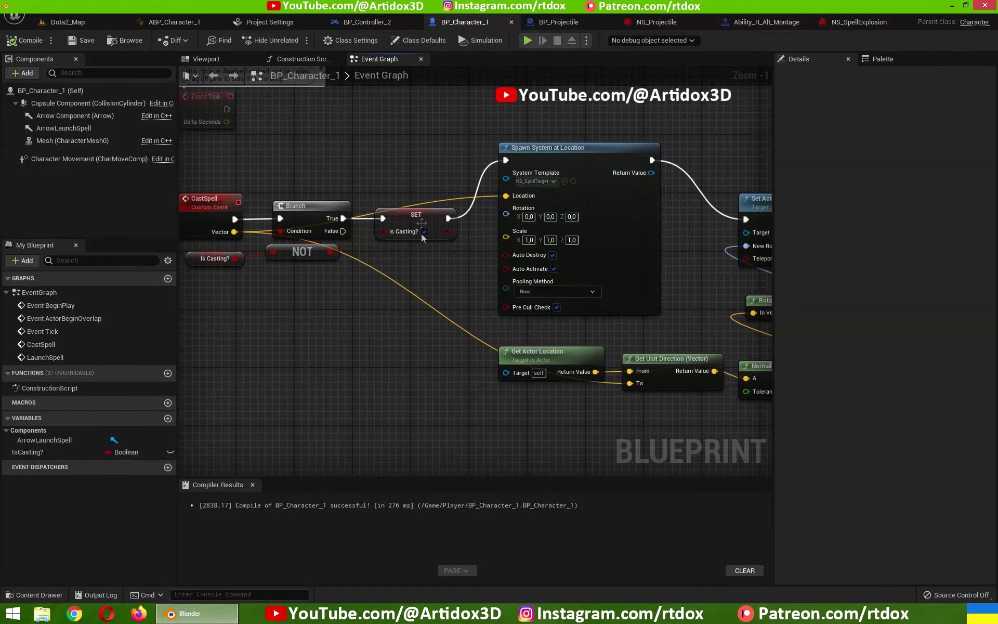
right_drag(441, 259, 308, 252)
drag(472, 150, 515, 164)
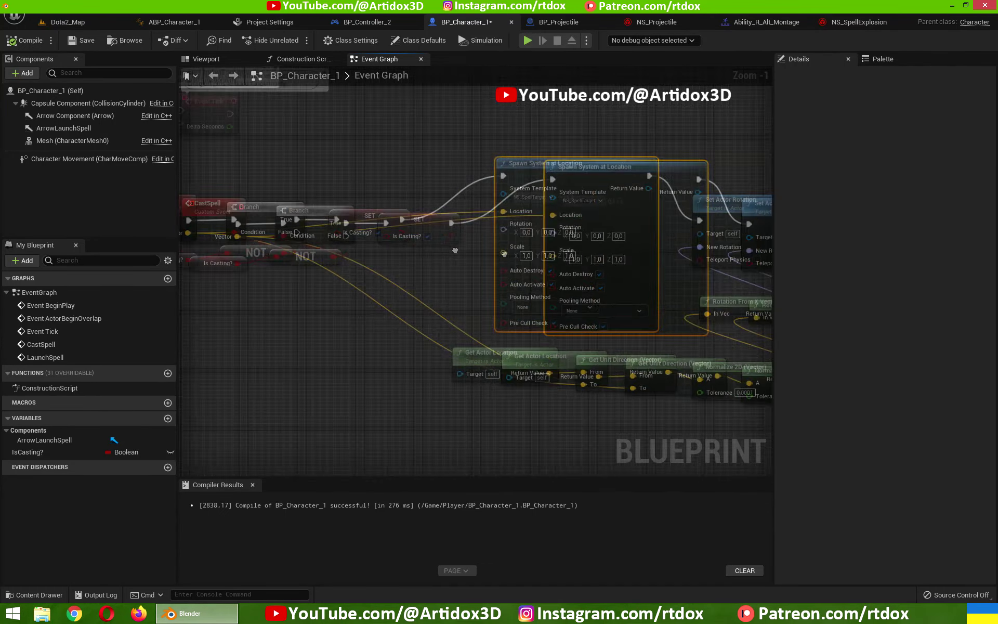
drag(252, 162, 280, 218)
drag(382, 307, 458, 291)
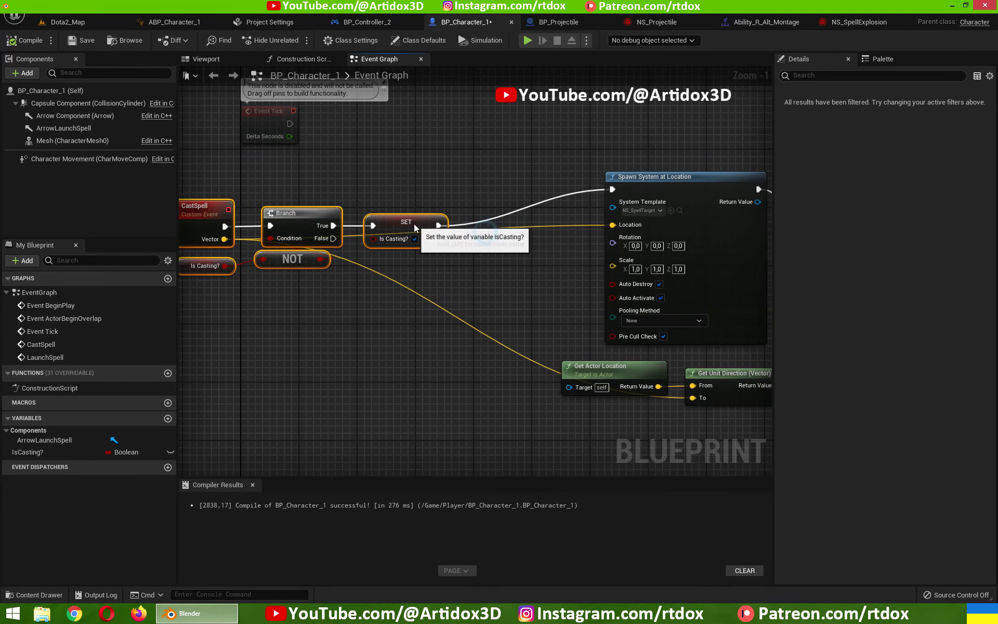
drag(414, 224, 334, 231)
- Insert Get Controller → Stop Movement between the SET node and the effect spawn
right_click(321, 351)
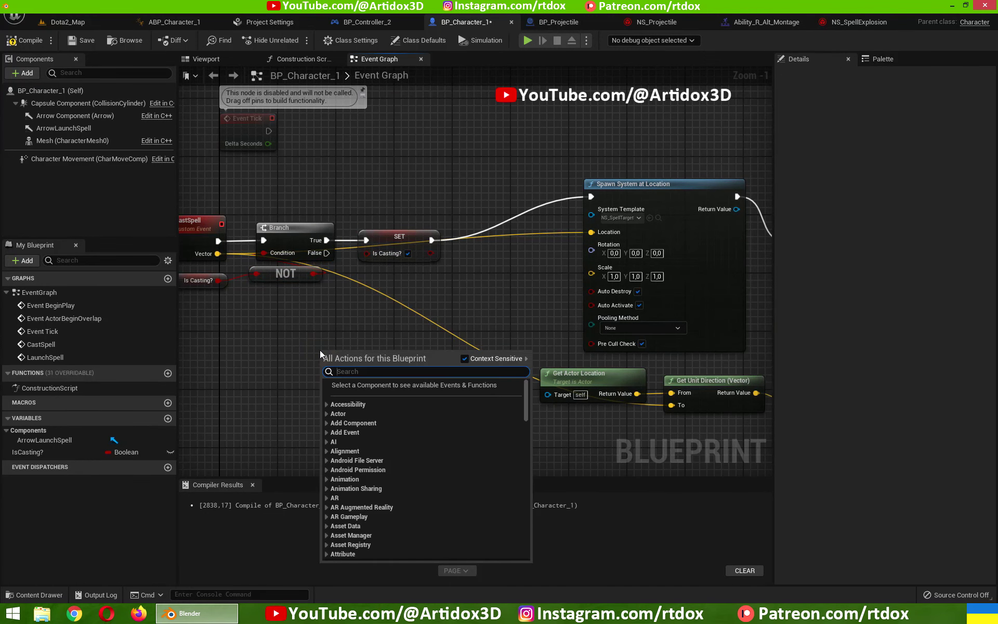
text(getcon)
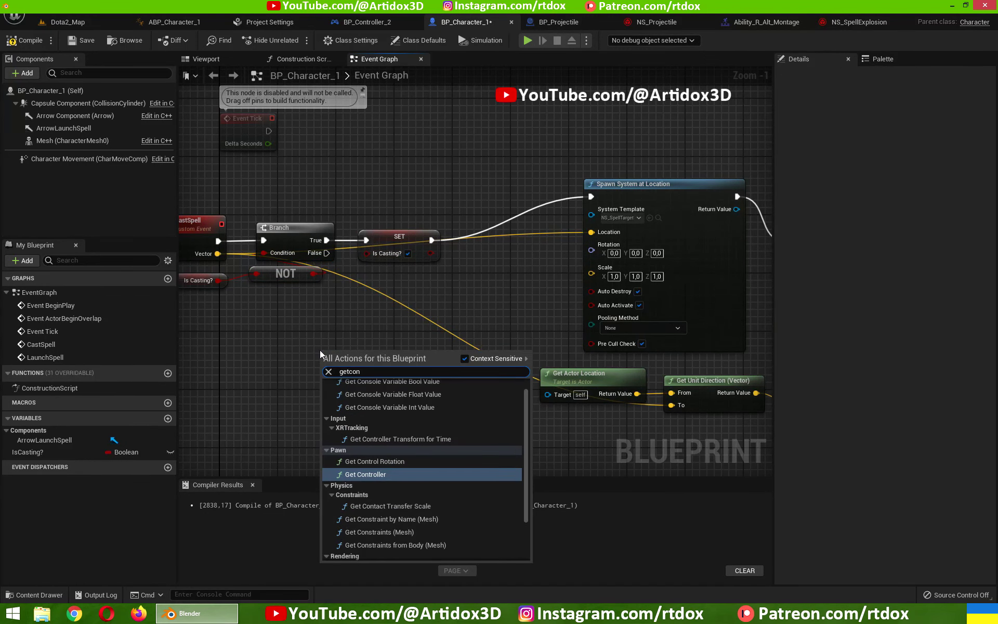
click(383, 474)
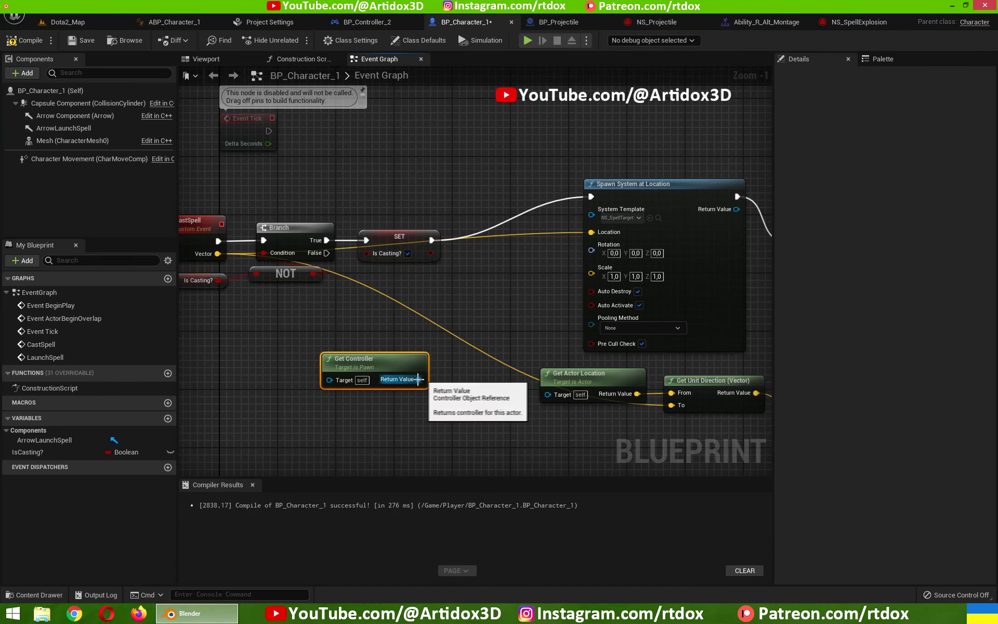
drag(418, 379, 485, 307)
text(stopm)
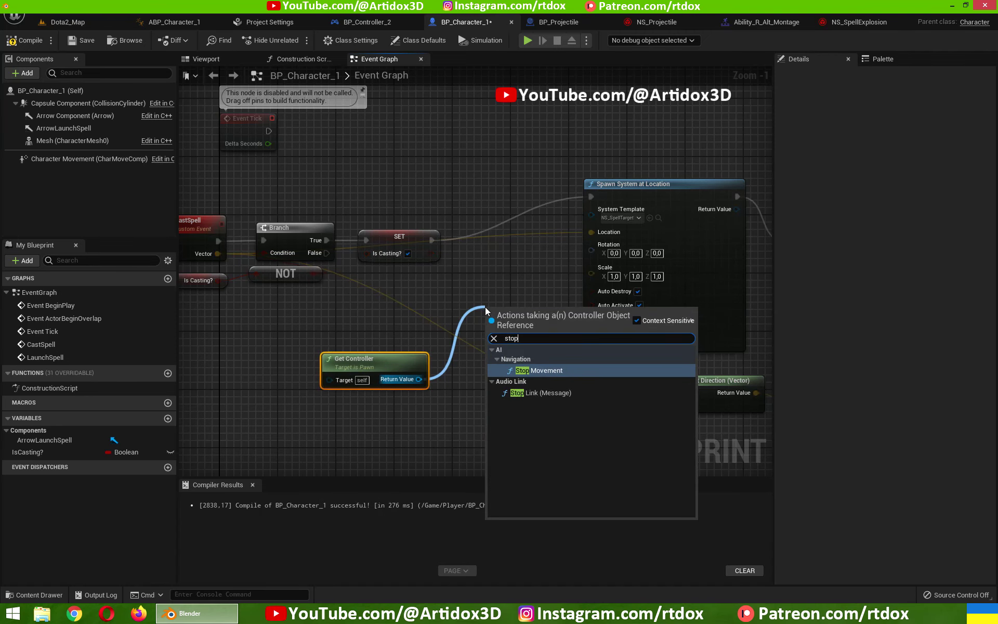
click(529, 368)
drag(512, 313, 512, 251)
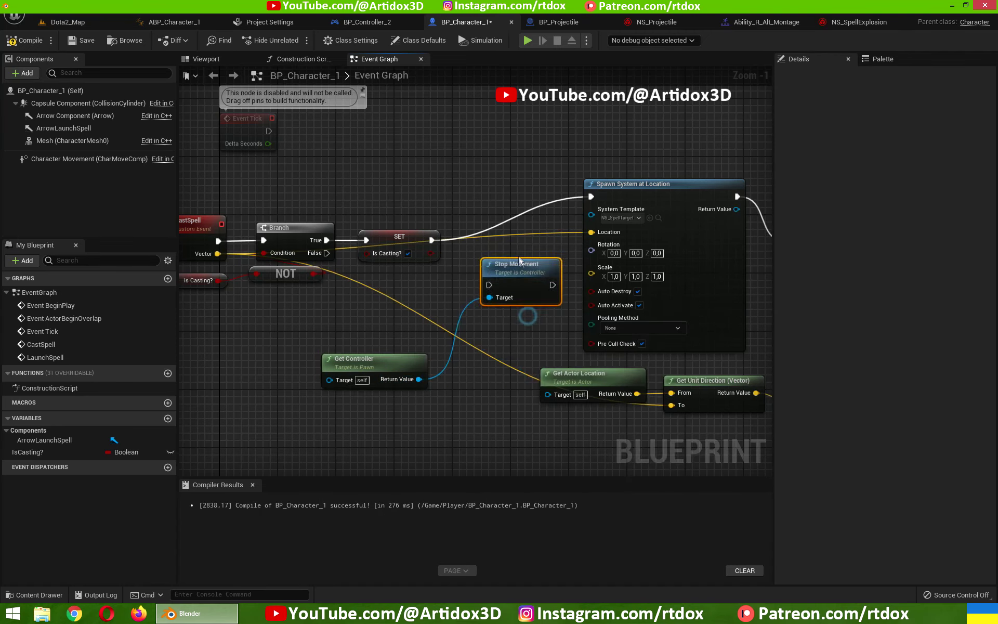
mouse_move(432, 241)
mouse_down()
mouse_move(478, 270)
mouse_move(502, 228)
mouse_move(590, 197)
mouse_up()
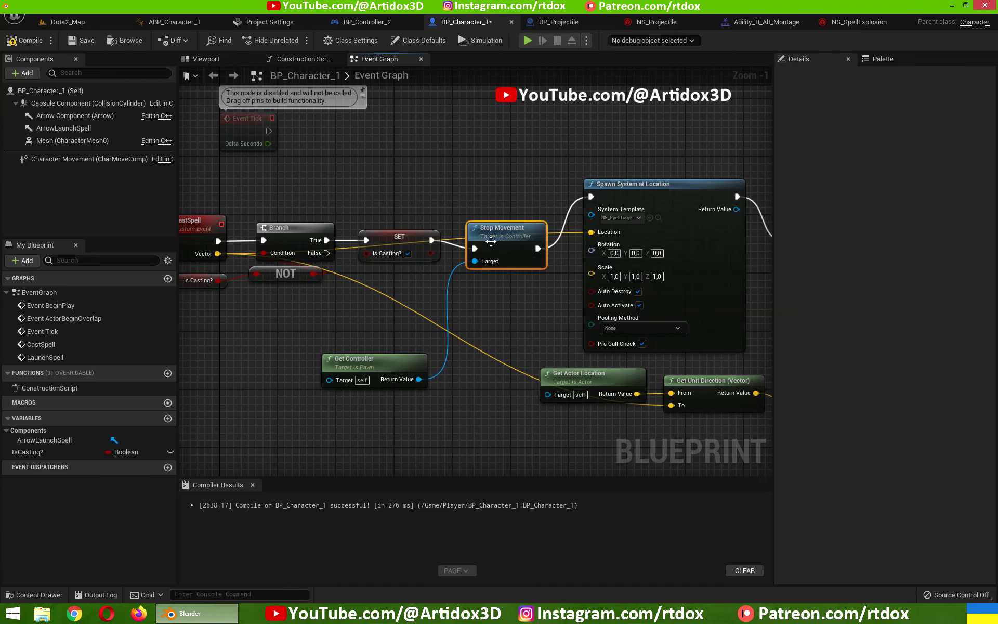
drag(492, 242, 499, 206)
drag(387, 364, 506, 288)
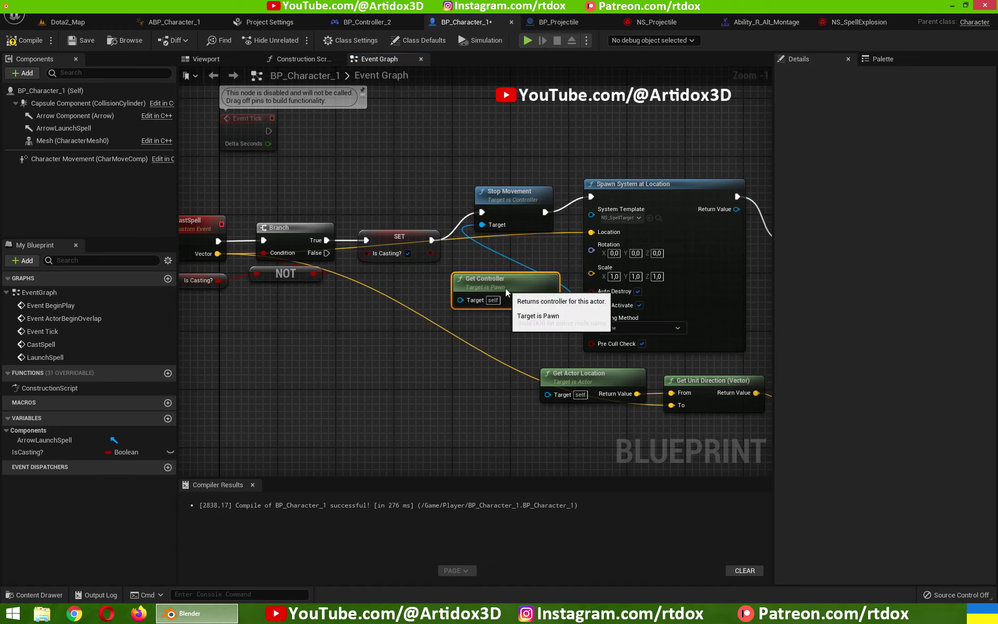
- Review the Set Actor Rotation and Play Montage nodes, then return to Dota2_Map
right_drag(646, 199, 425, 190)
click(426, 191)
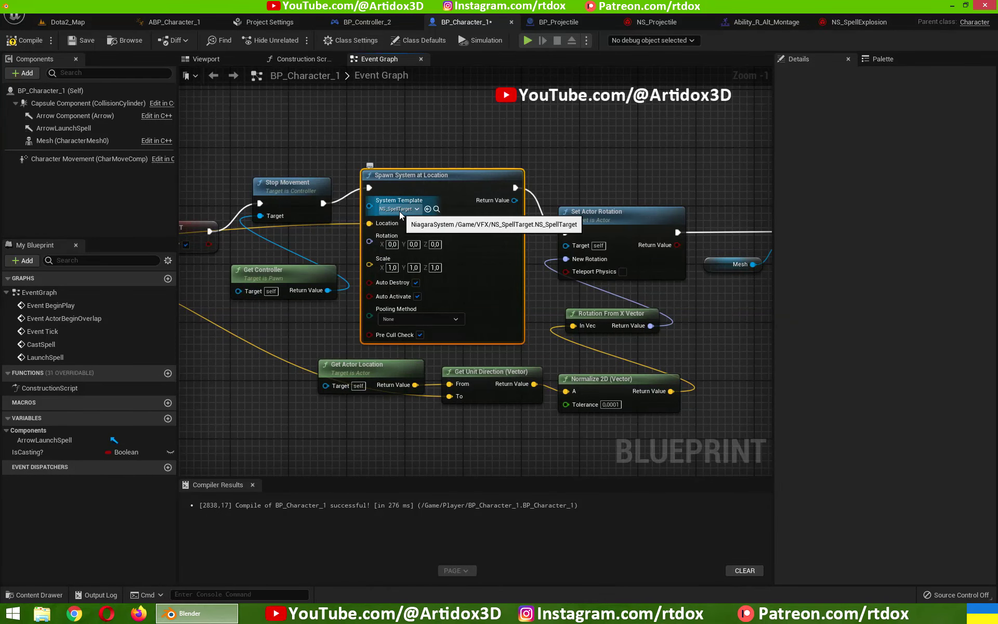
right_drag(616, 186, 500, 161)
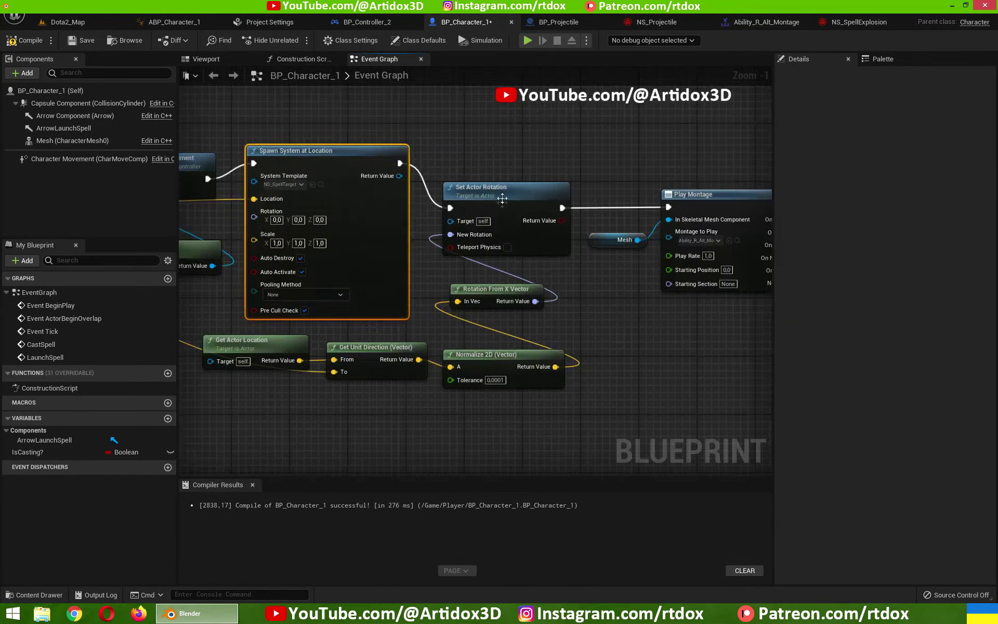
click(496, 190)
right_drag(623, 330, 423, 340)
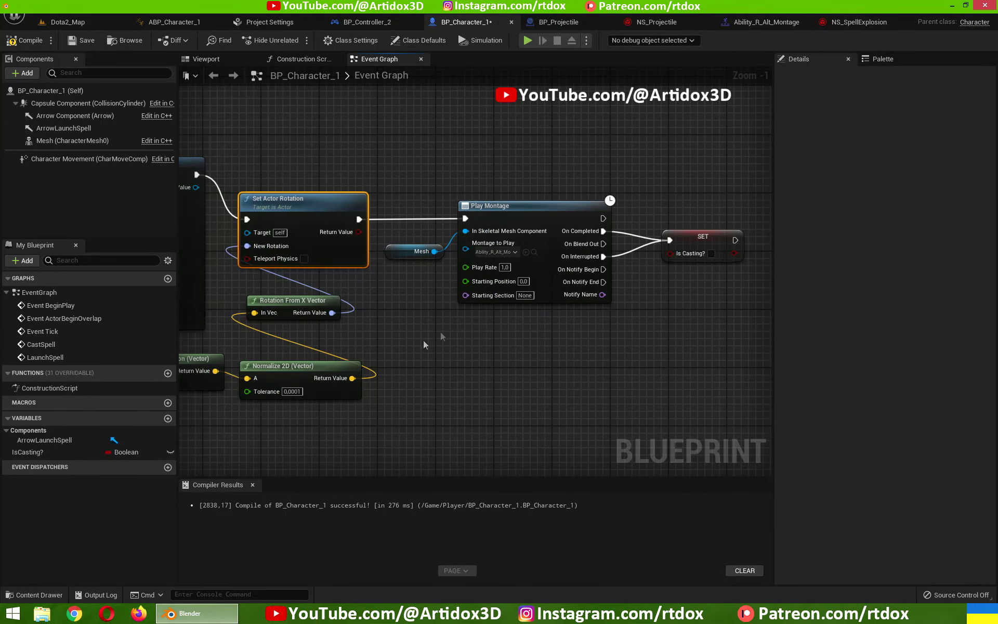
right_drag(355, 211, 481, 236)
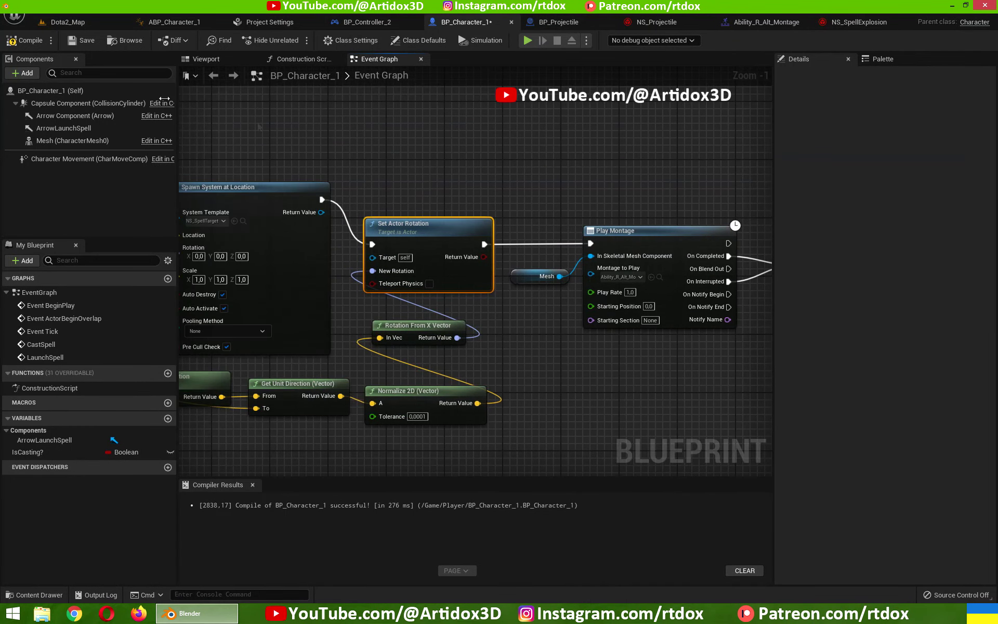
click(67, 21)
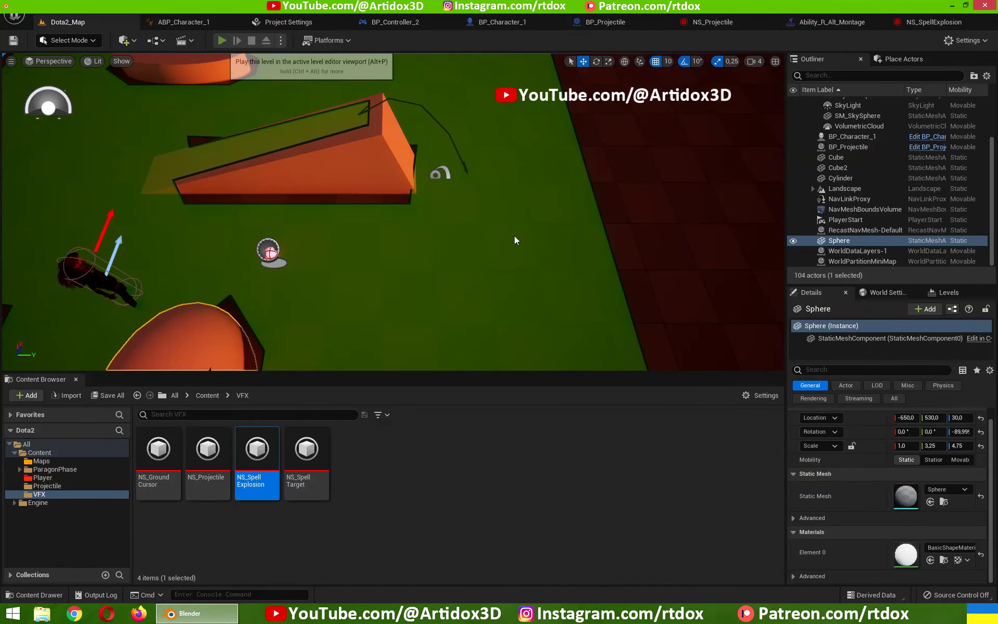
key(alt+p)
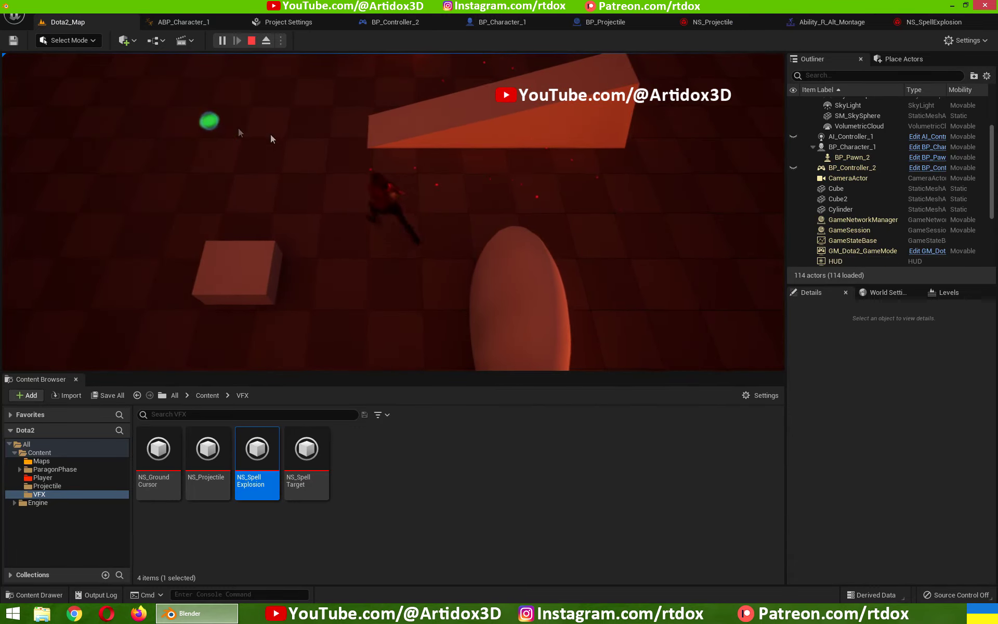
click(271, 134)
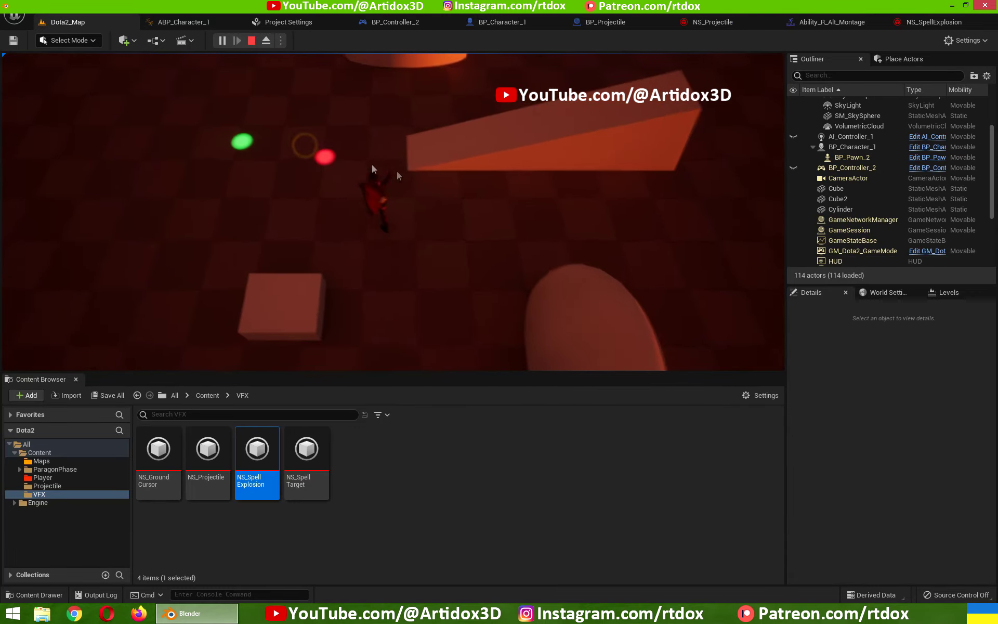
right_click(518, 263)
click(685, 222)
right_click(656, 292)
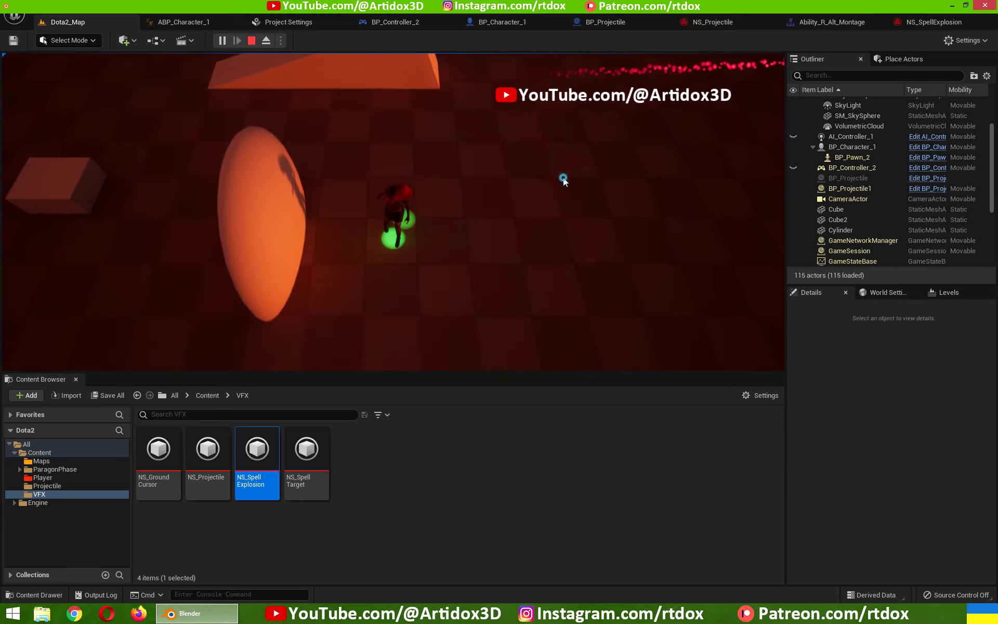
right_click(563, 178)
click(377, 137)
right_click(287, 270)
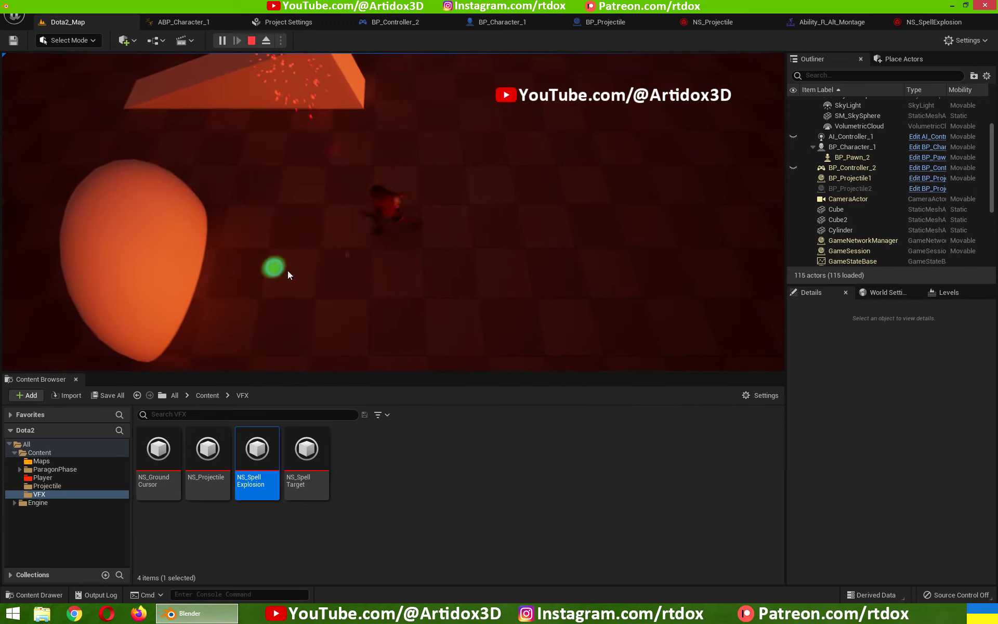
right_click(537, 171)
click(372, 160)
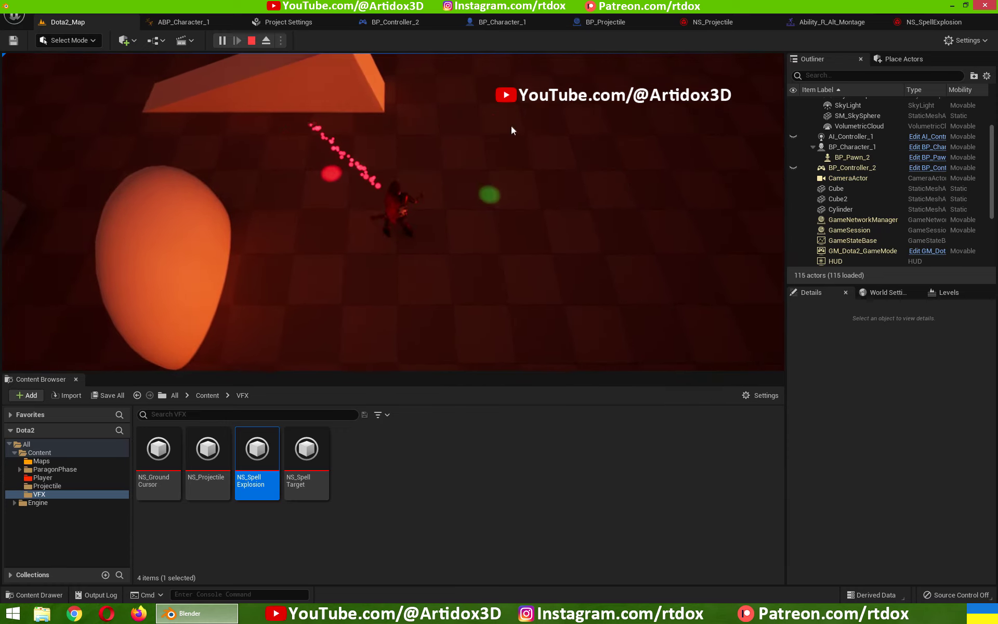
right_click(173, 274)
right_click(161, 291)
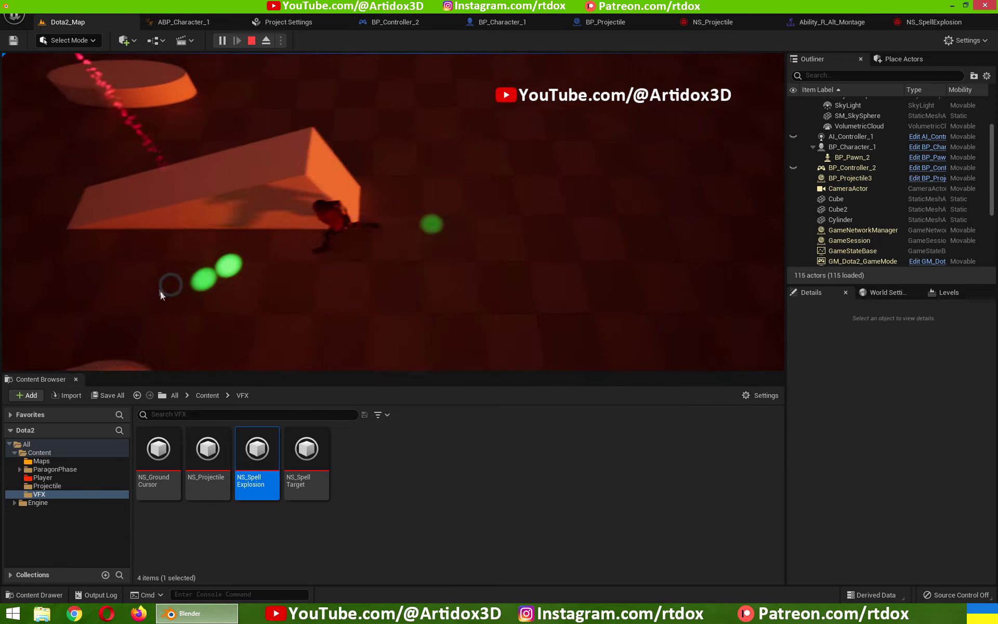
right_click(521, 180)
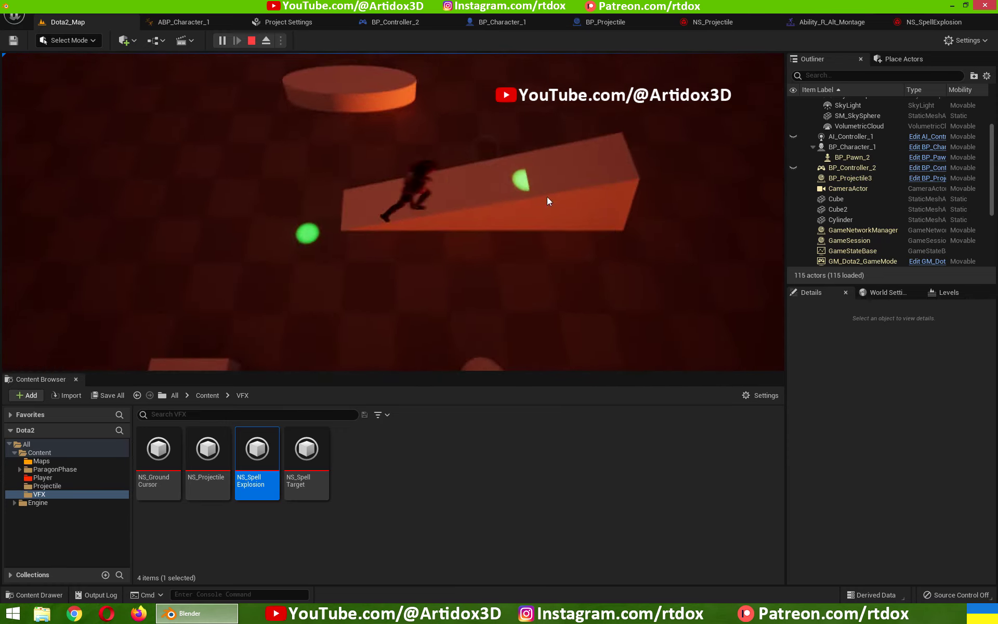
right_click(490, 182)
right_click(283, 184)
right_click(170, 269)
right_click(204, 333)
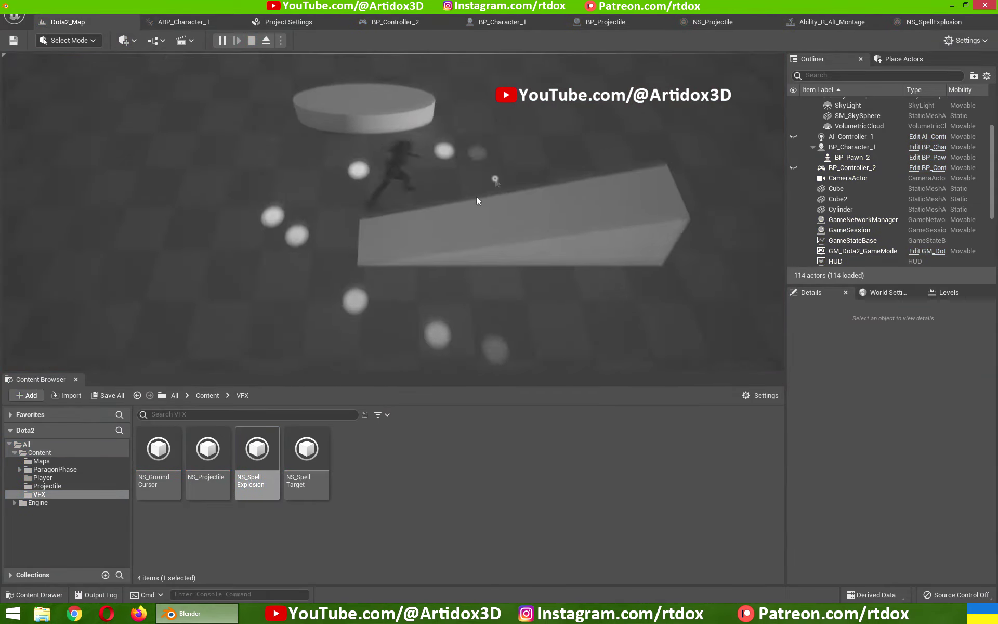
right_click(260, 301)
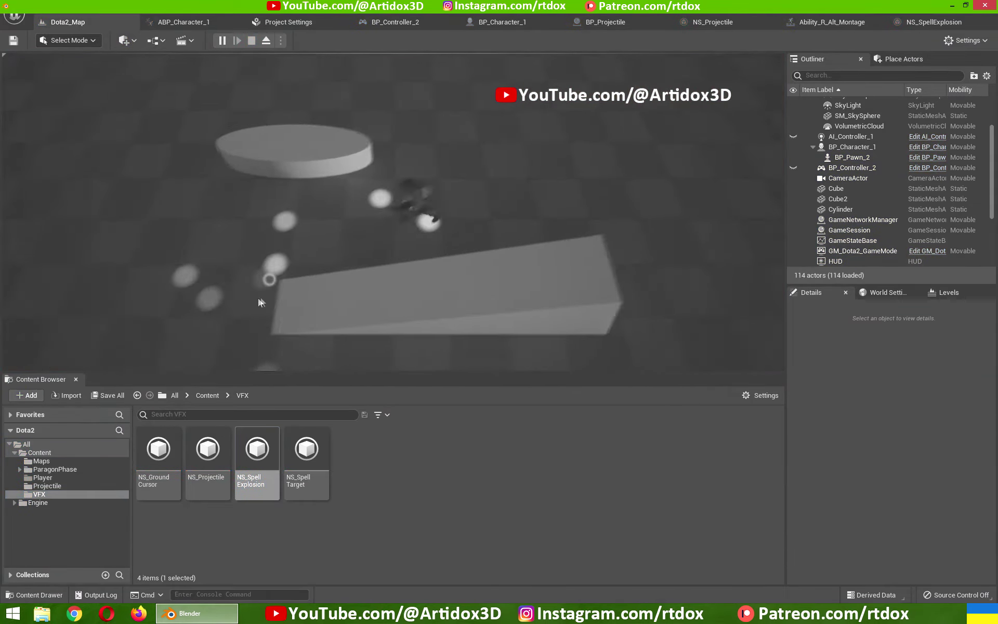
right_click(531, 290)
right_click(291, 208)
right_click(249, 165)
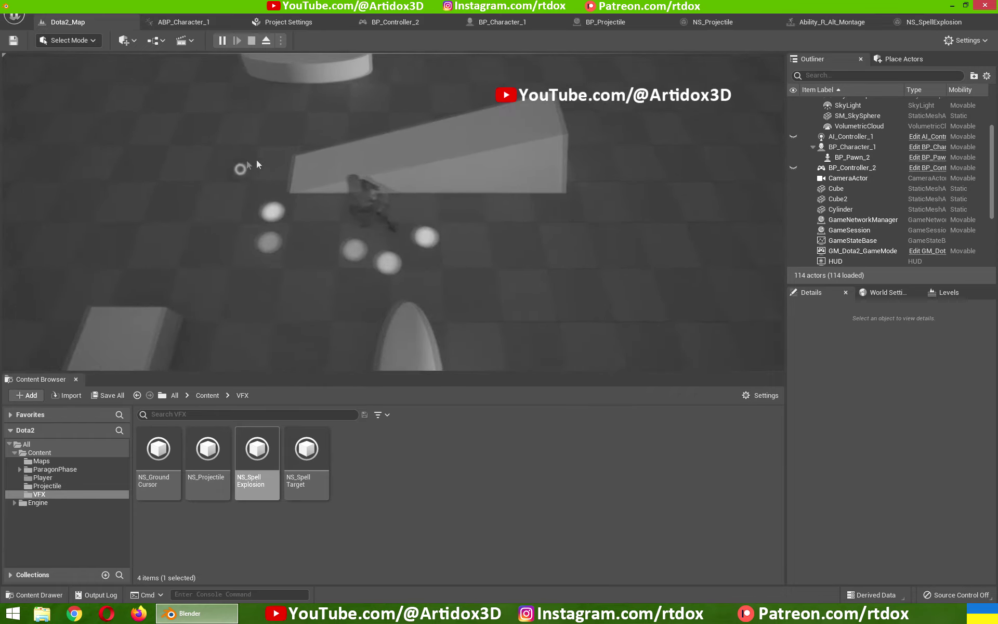
right_click(350, 274)
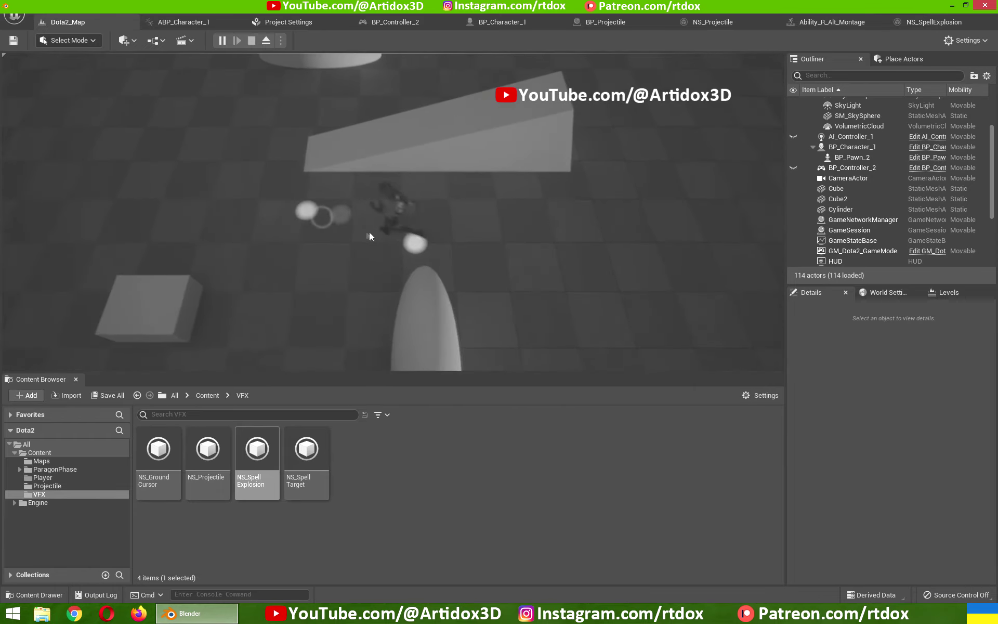
key(Escape)
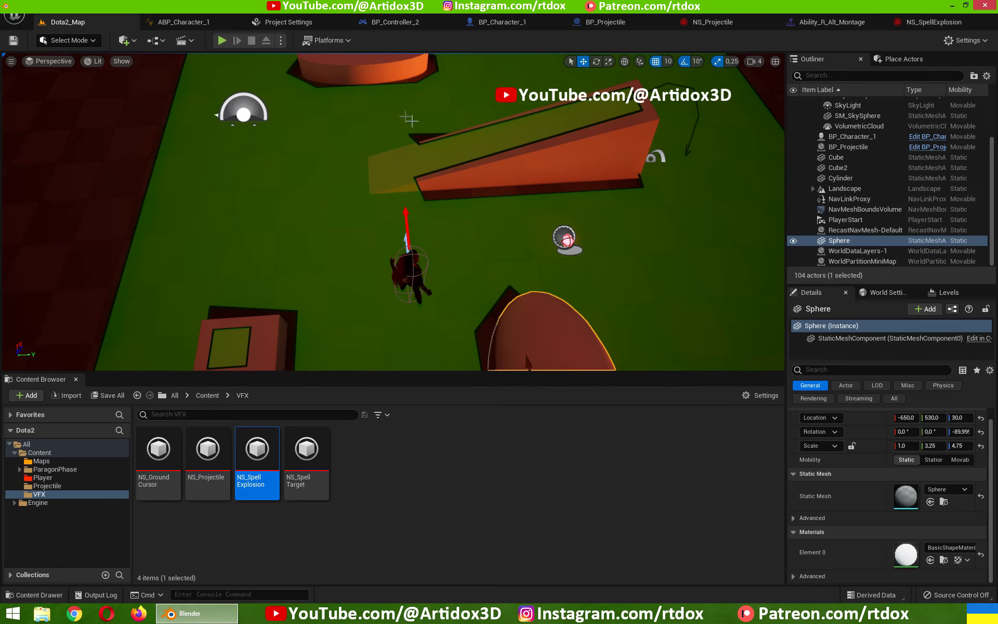
- Create the NS_Casting Niagara system in the VFX folder from the Fountain emitter template
right_click(377, 455)
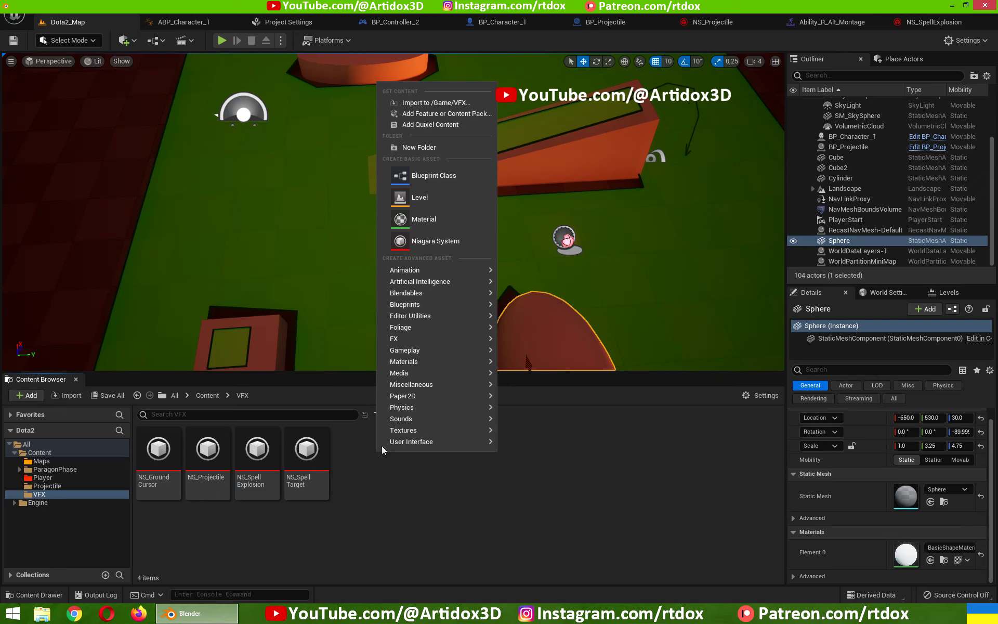
click(437, 240)
double_click(437, 244)
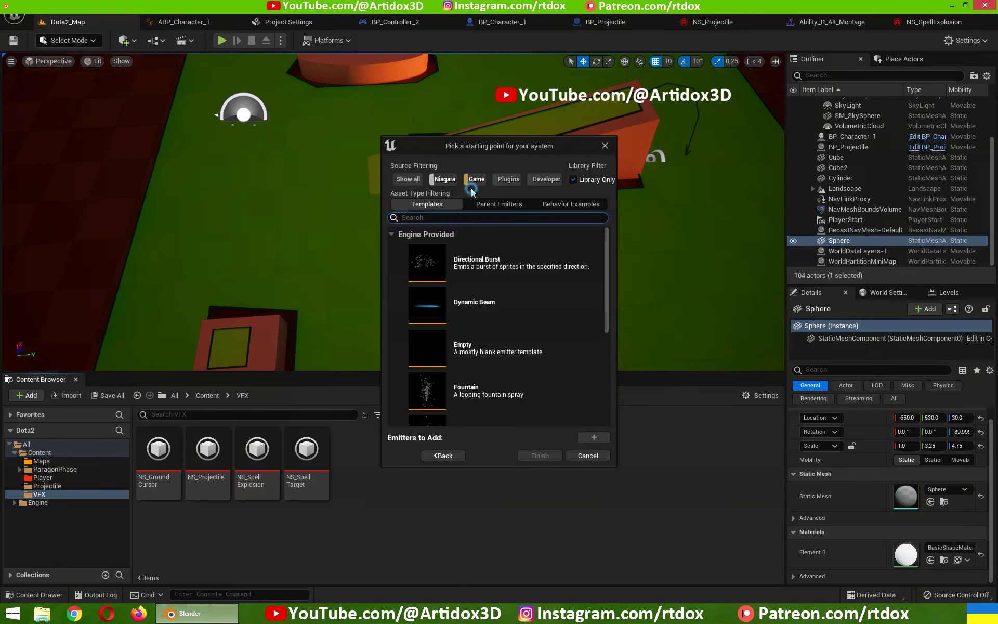
scroll(607, 311, down, 1)
click(478, 380)
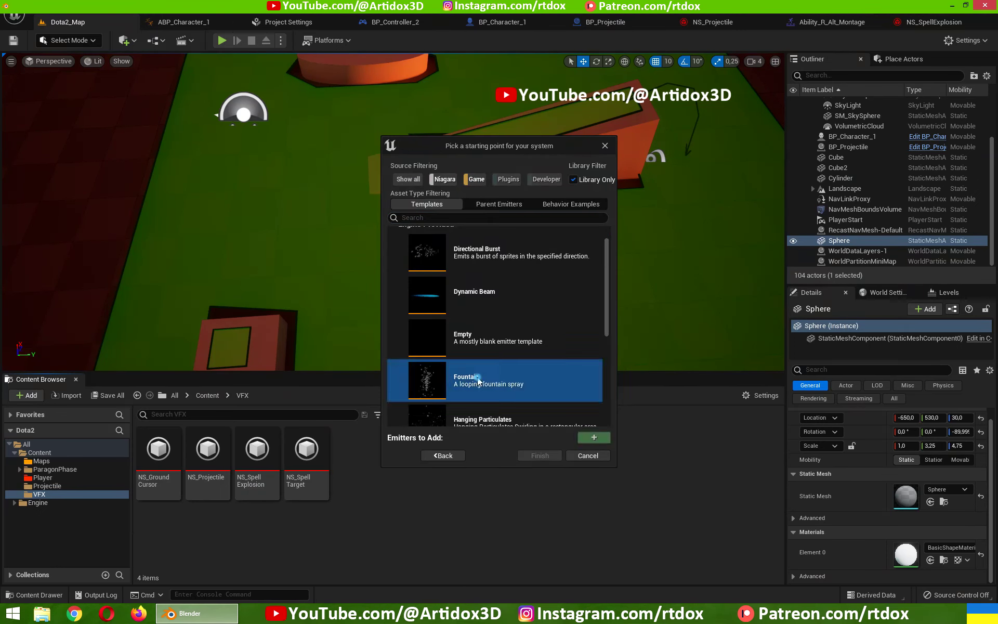
click(594, 437)
click(539, 455)
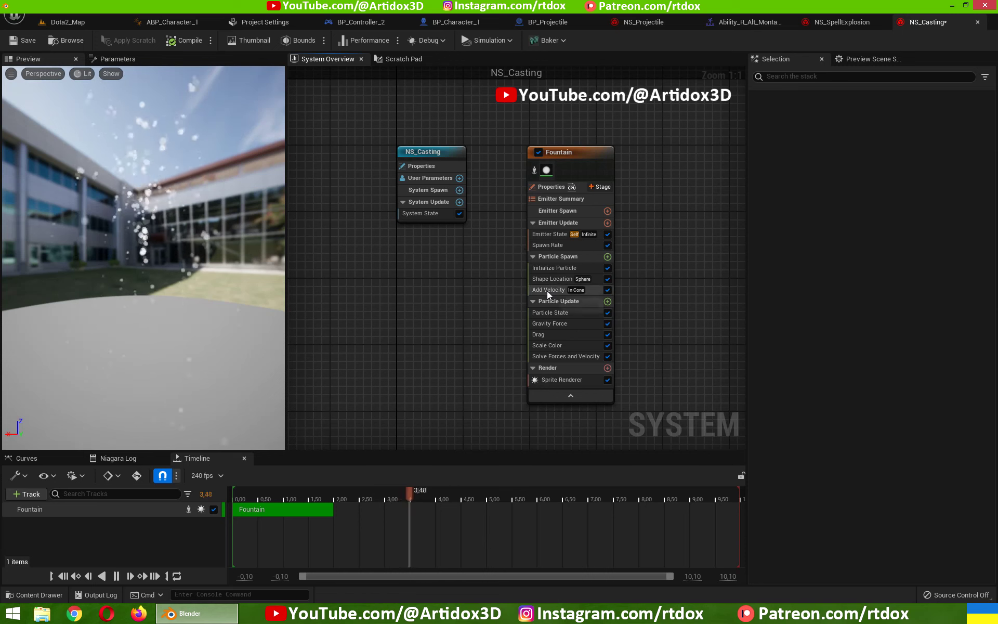
- Set the Fountain's Add Velocity mode to From Point
click(548, 291)
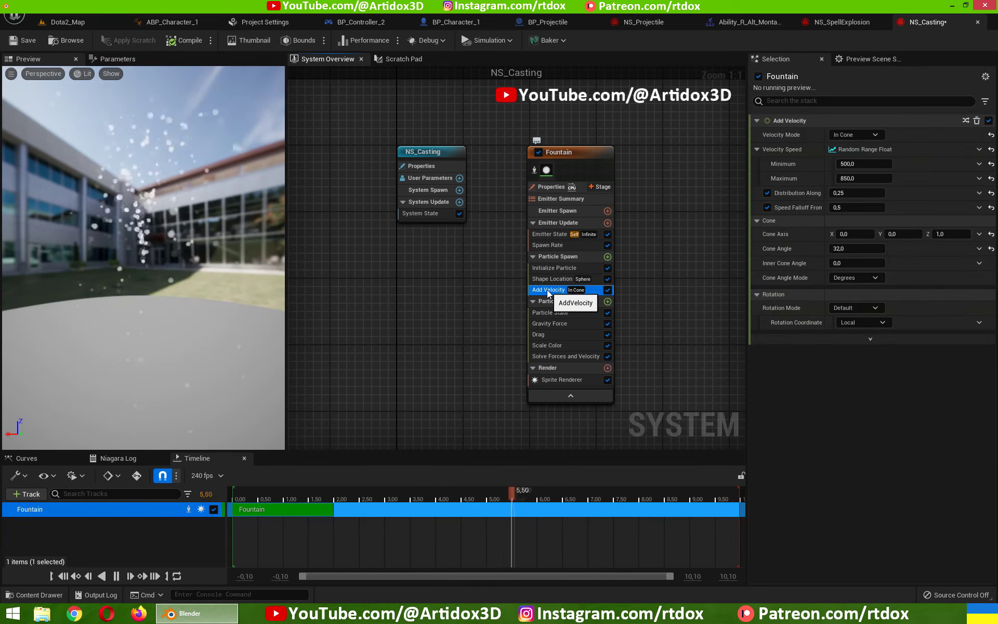
click(855, 134)
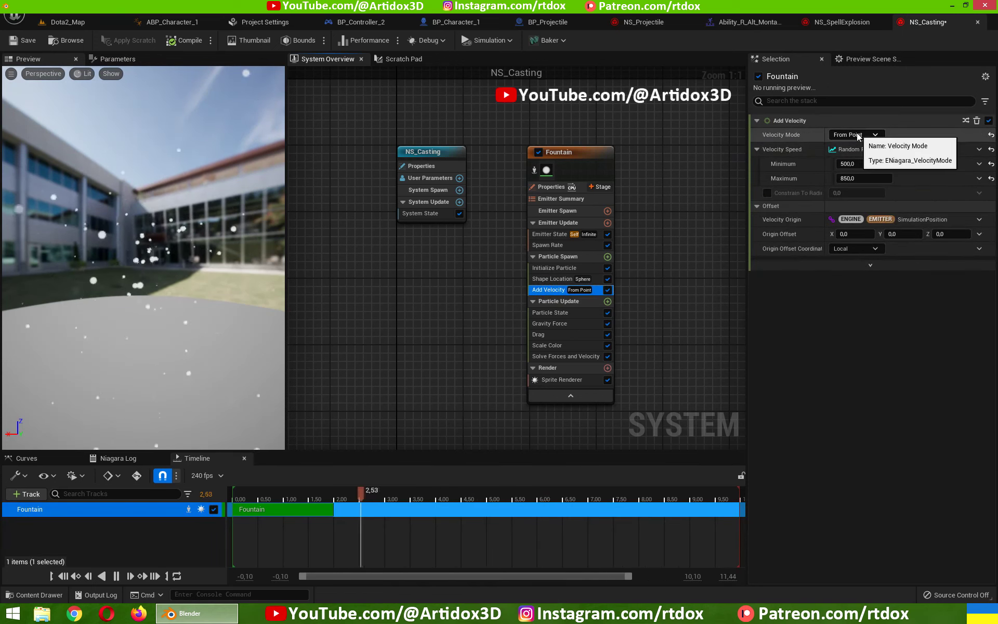
click(857, 154)
drag(211, 247, 270, 250)
- Add a Vortex Force module to Particle Update with an amount of 400
click(551, 312)
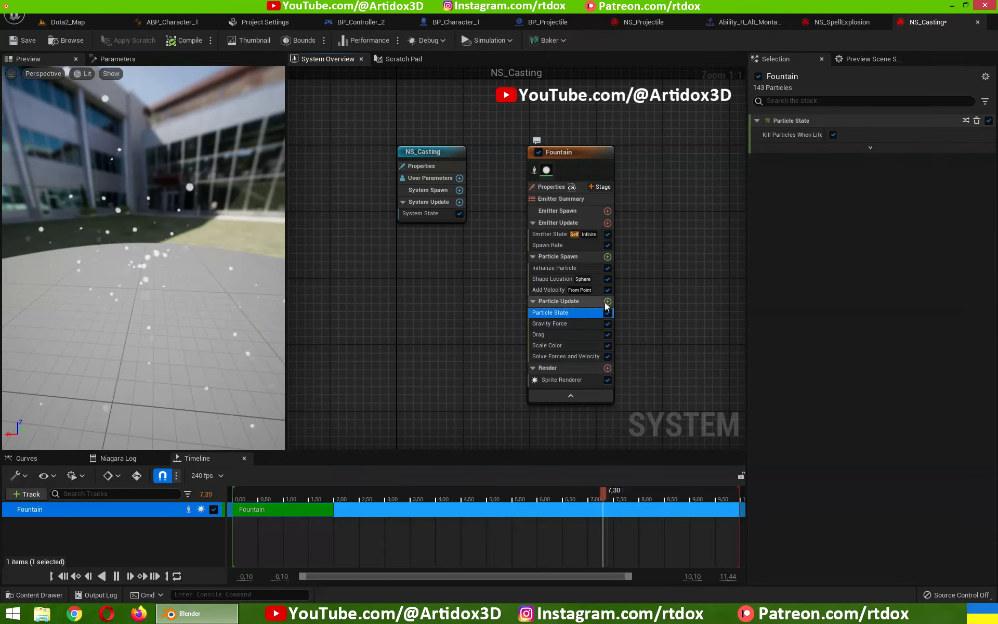
click(607, 302)
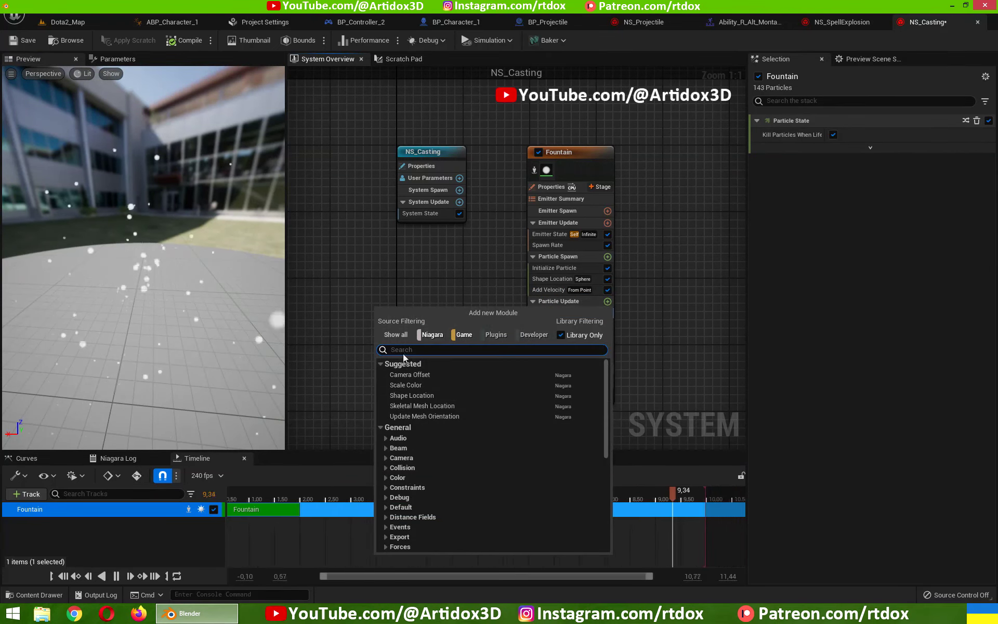
text(force)
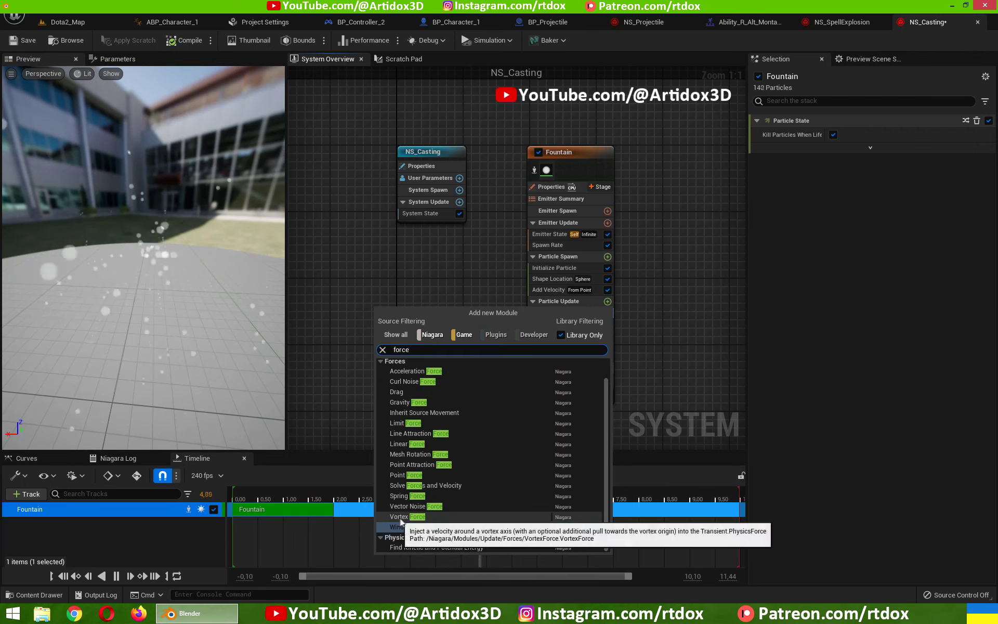
click(410, 516)
click(869, 146)
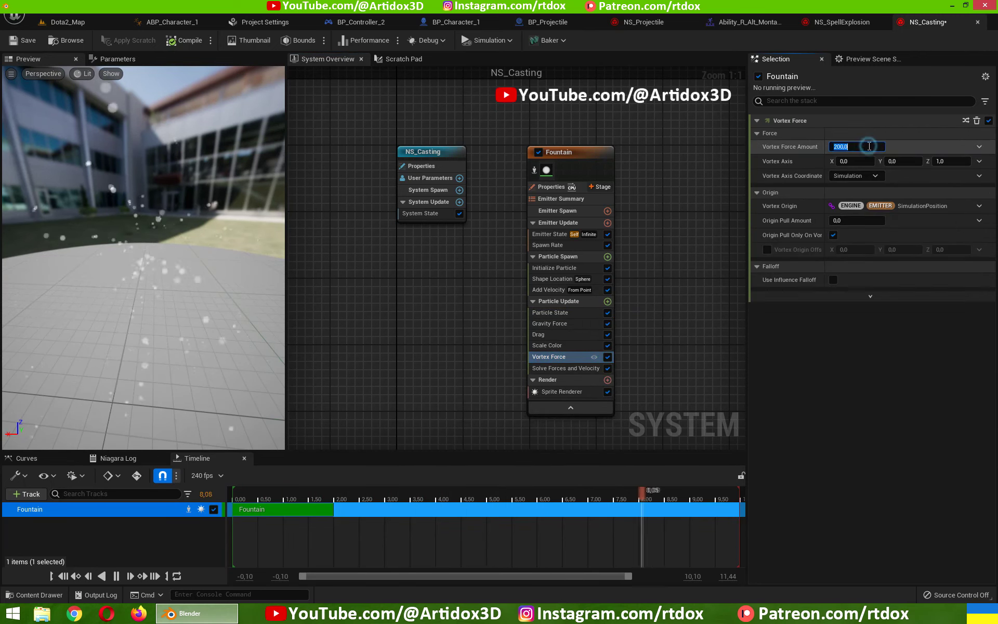
text(400)
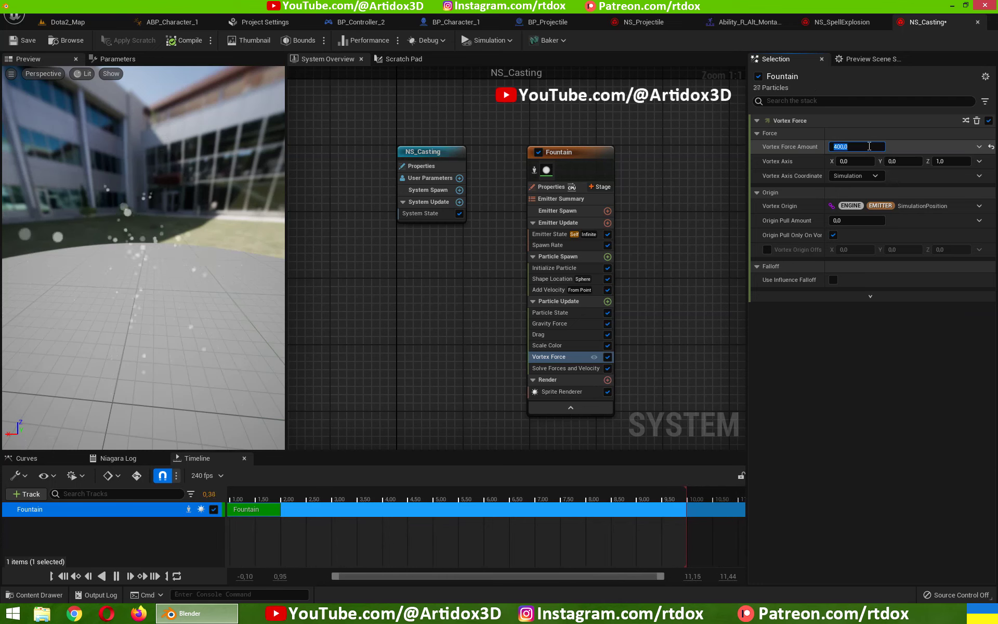
key(Return)
drag(150, 218, 155, 260)
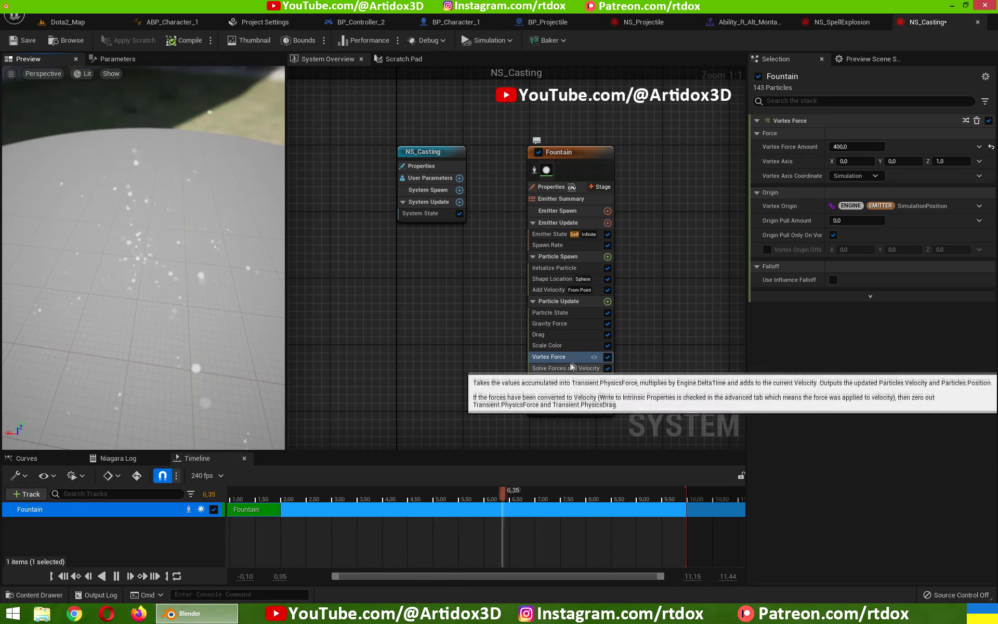
- Add a Spring Force module to Particle Update with strength 0,5
click(608, 302)
text(spring)
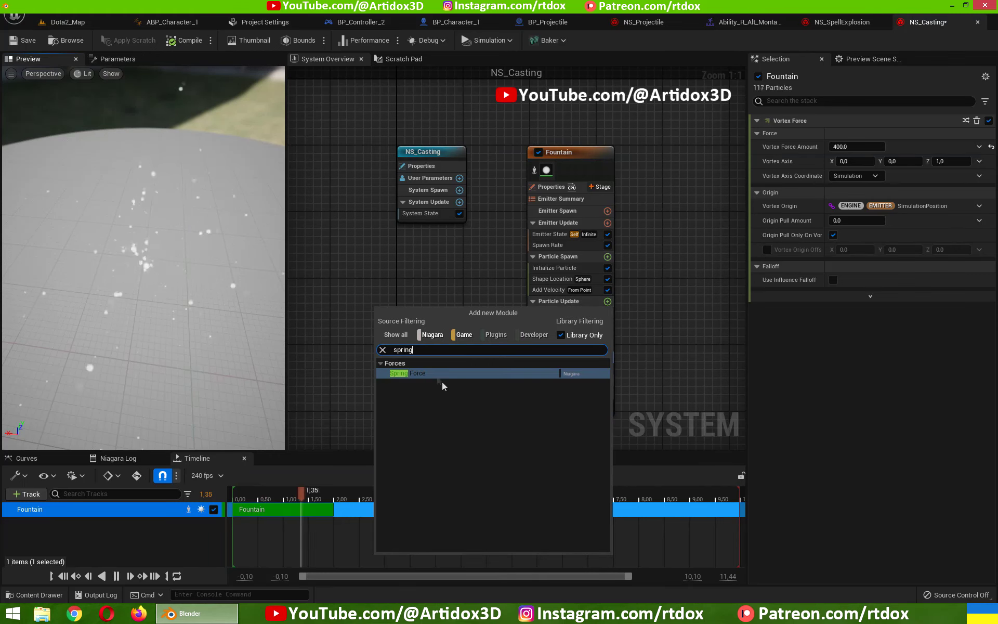
click(441, 375)
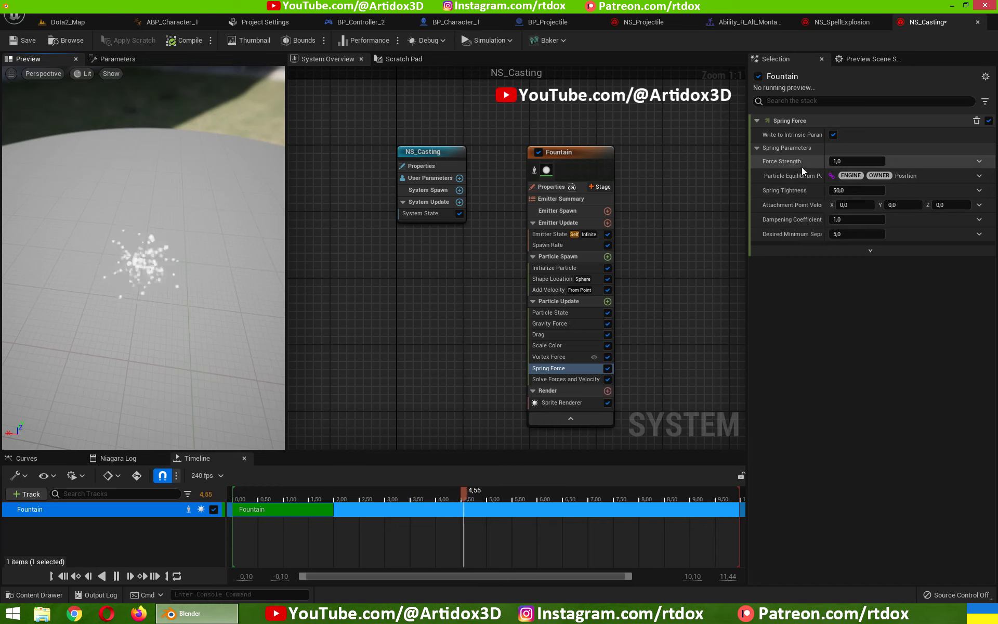
click(849, 161)
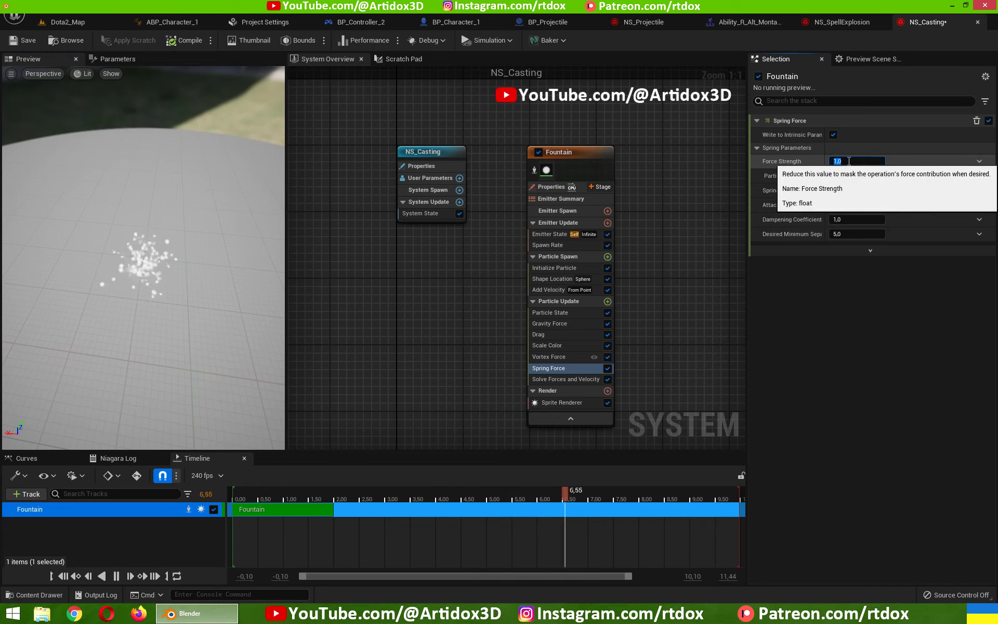
text(40,5)
key(Return)
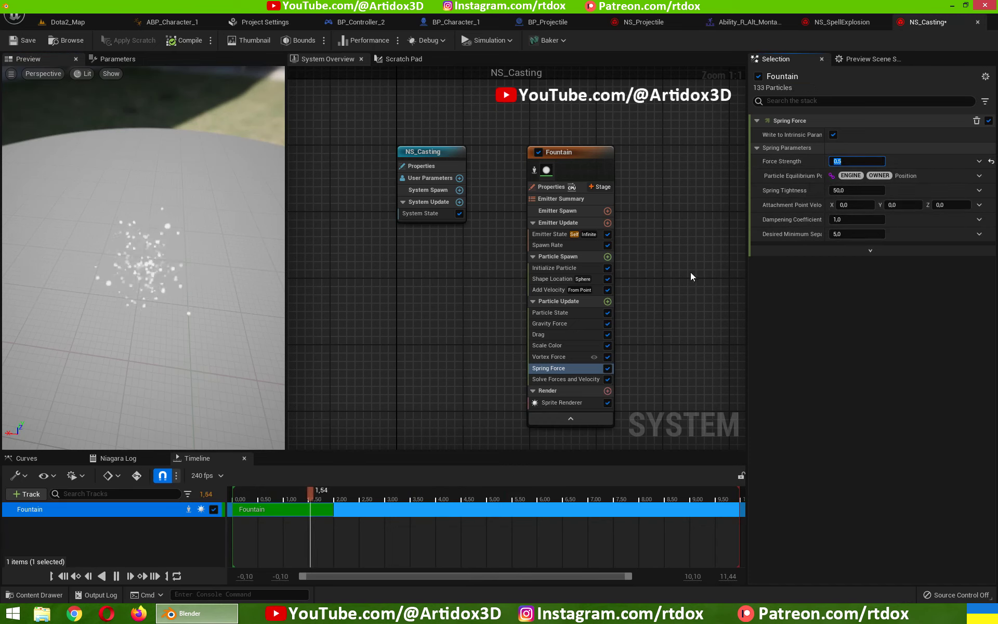
- Change the Shape Location primitive to Ring / Disc
click(561, 357)
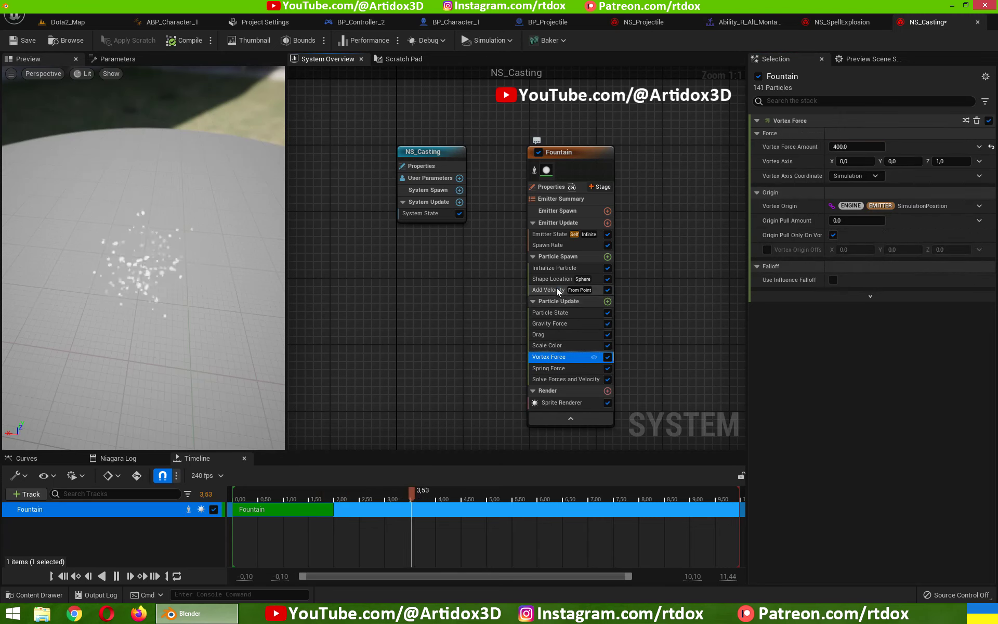
click(550, 290)
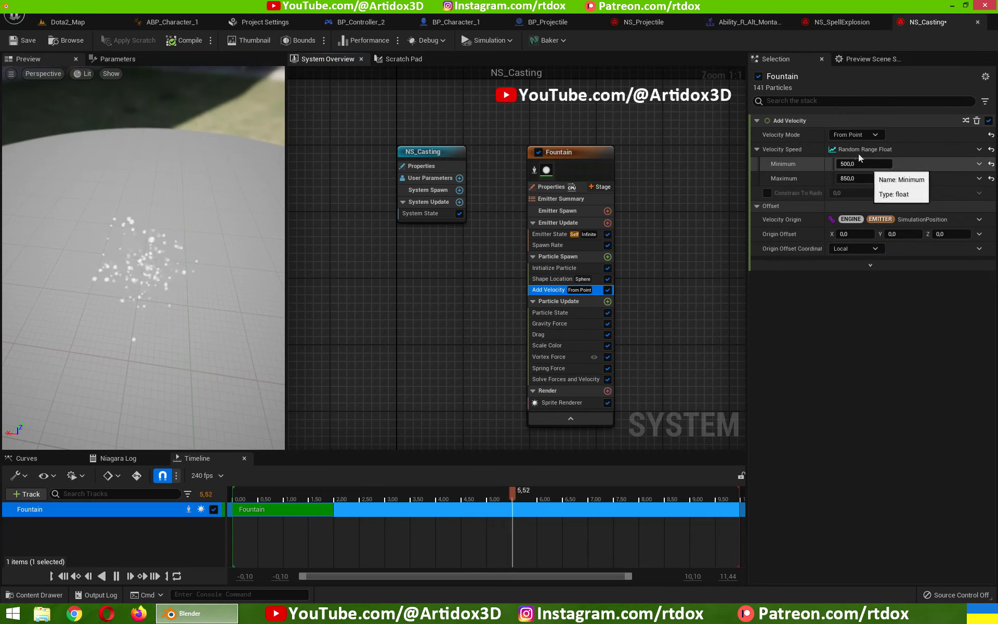
click(559, 281)
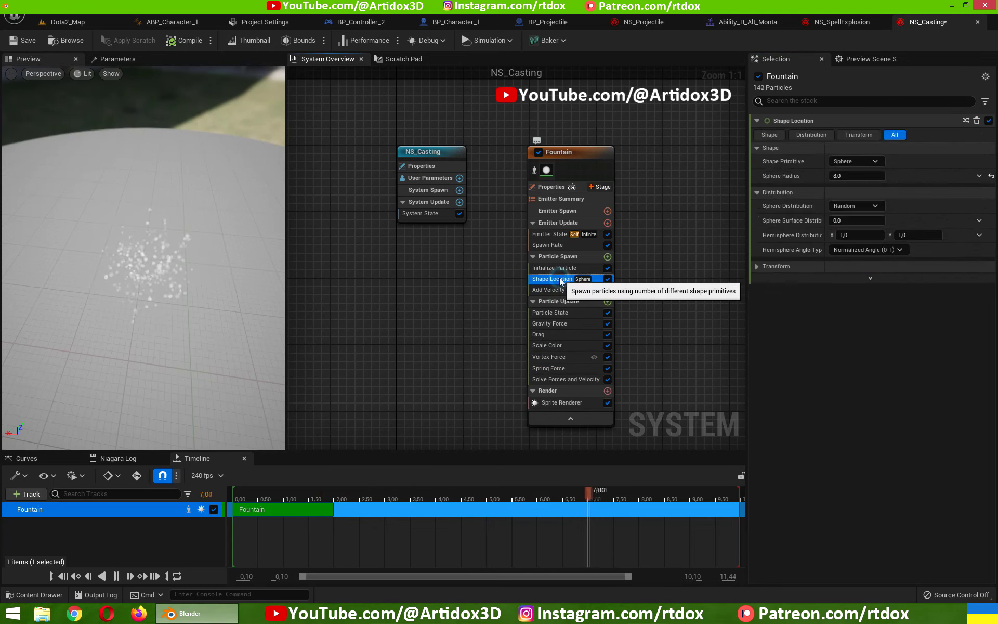
click(844, 162)
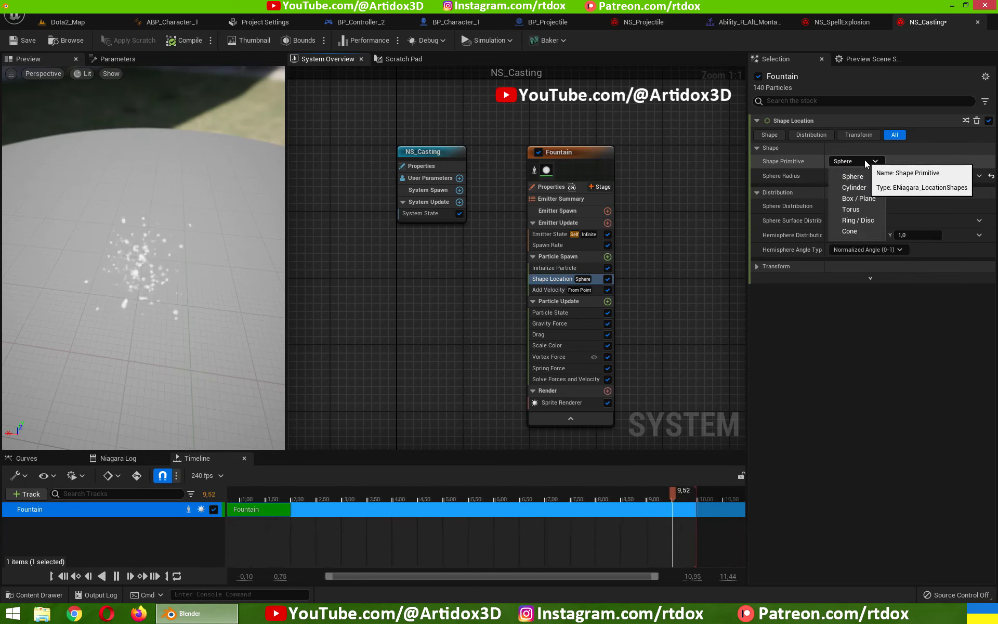
click(856, 221)
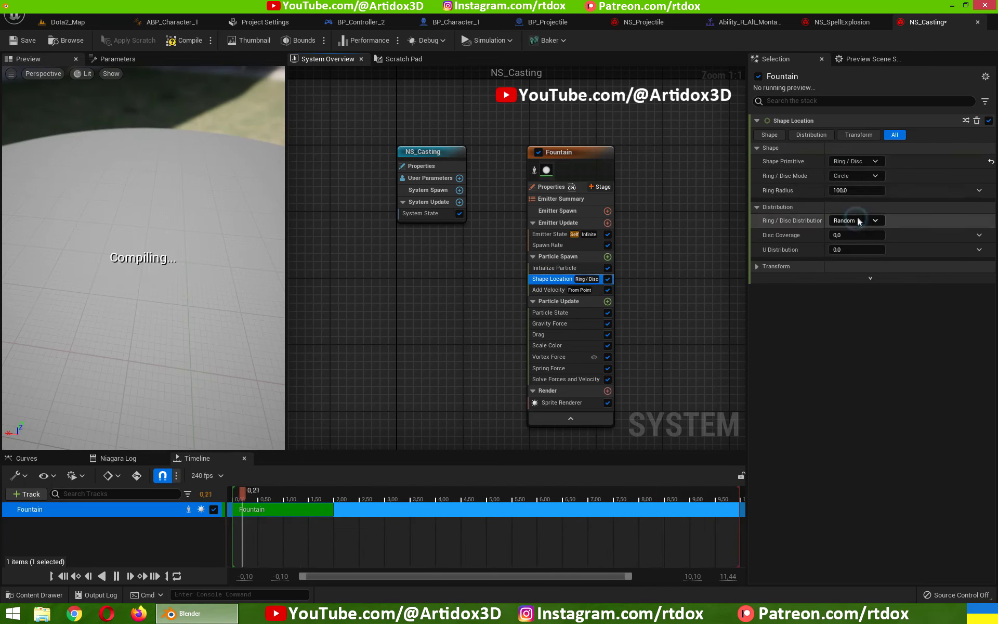
- Delete the Gravity Force module and raise the Vortex Force amount to 600
click(549, 324)
key(Delete)
click(548, 346)
click(856, 147)
text(600)
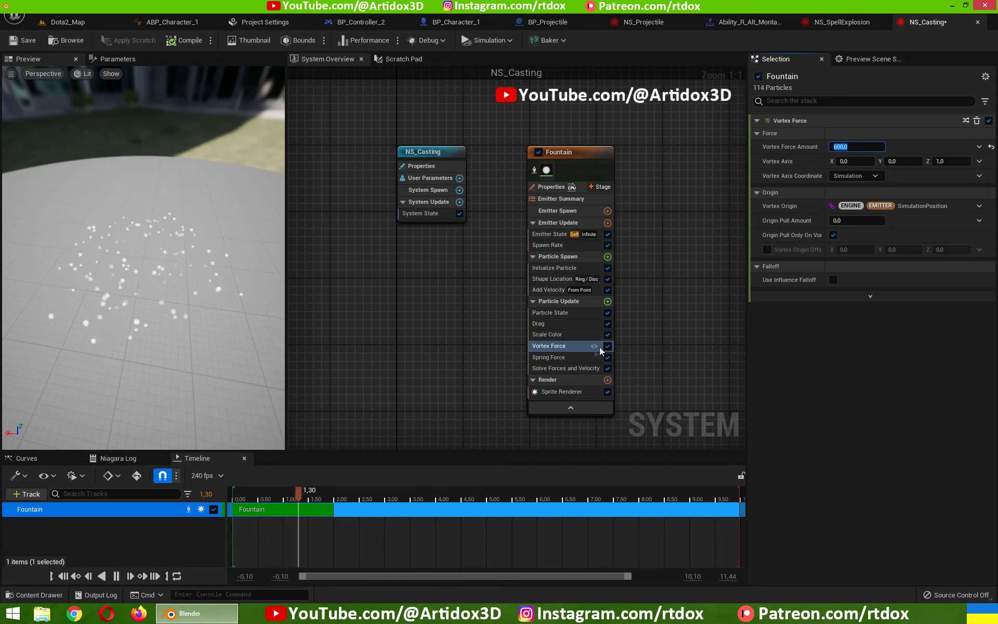
- Lower the Spring Force strength to 0,3
click(573, 356)
click(851, 162)
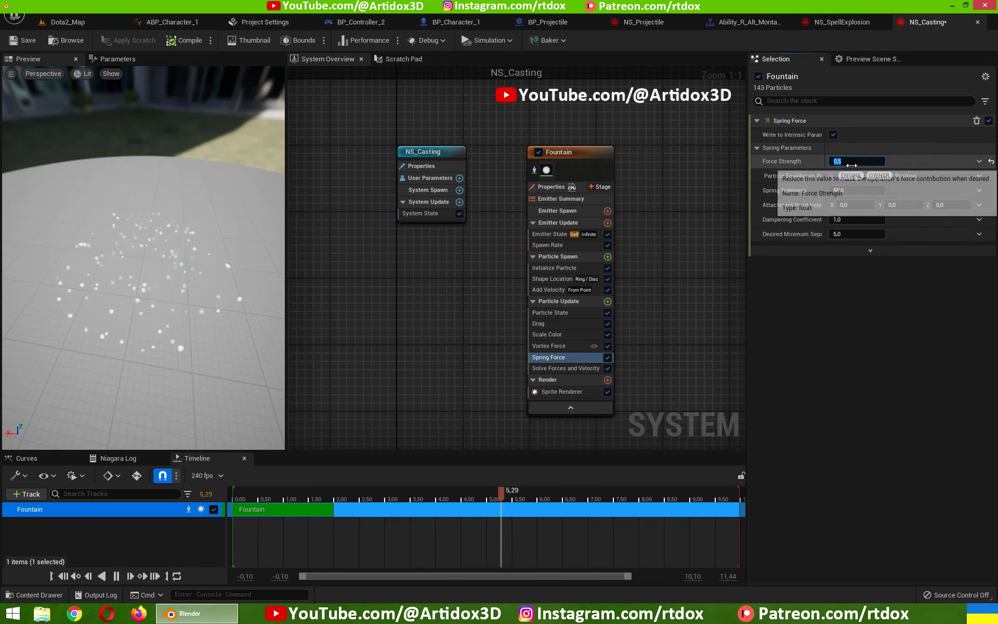
text(0,3)
key(Return)
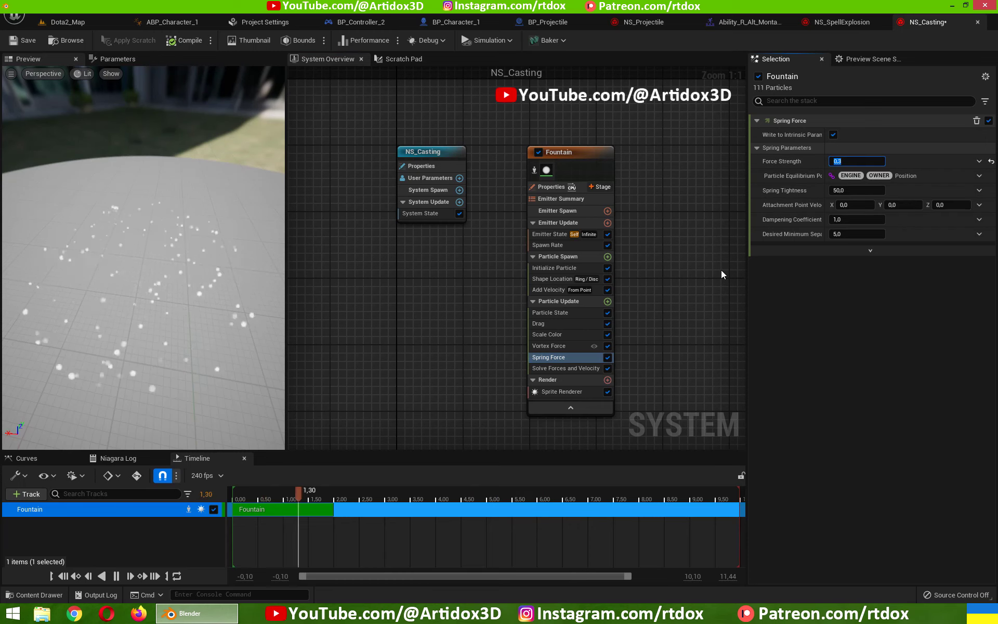
- Set the Shape Location ring radius to 10
click(570, 336)
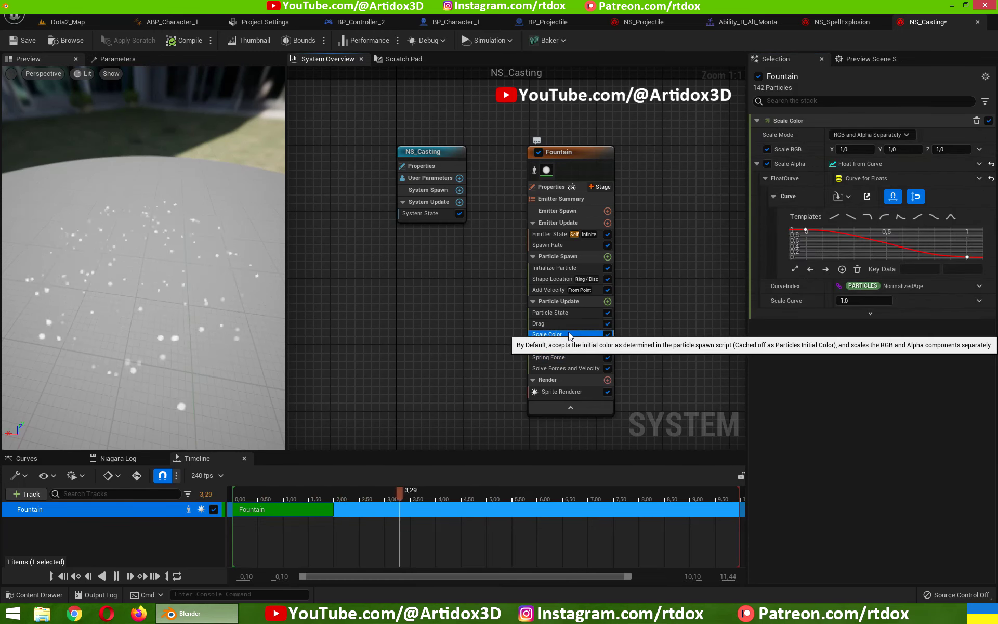
drag(552, 290, 555, 281)
click(559, 267)
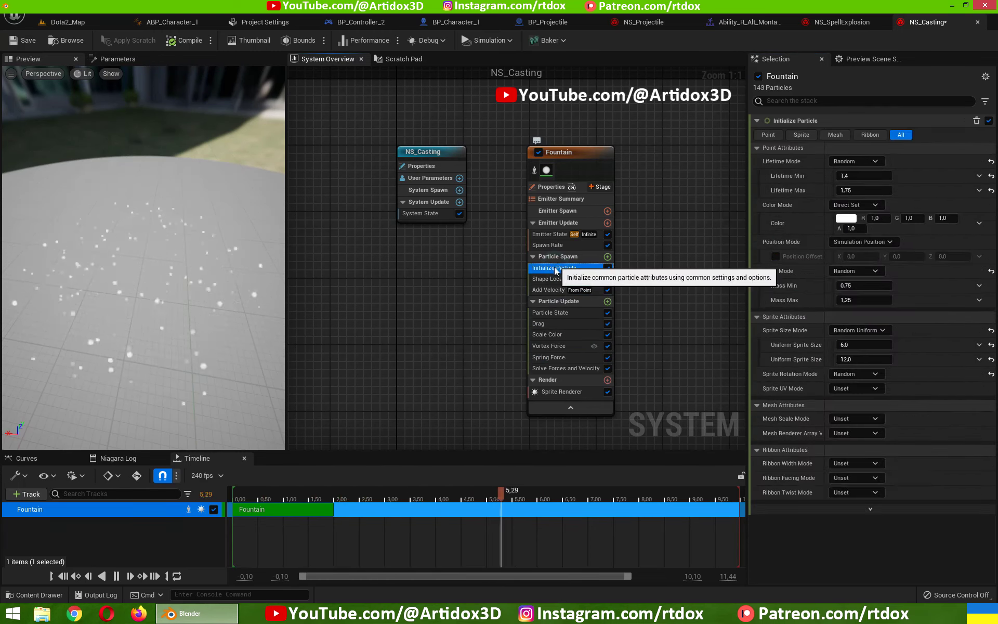
click(552, 279)
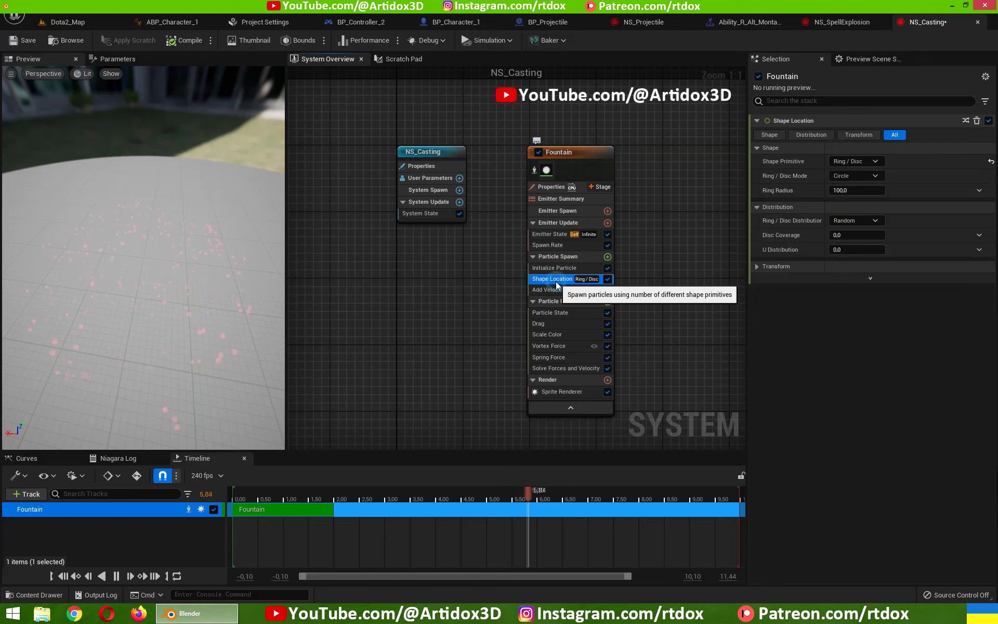
click(847, 190)
text(10)
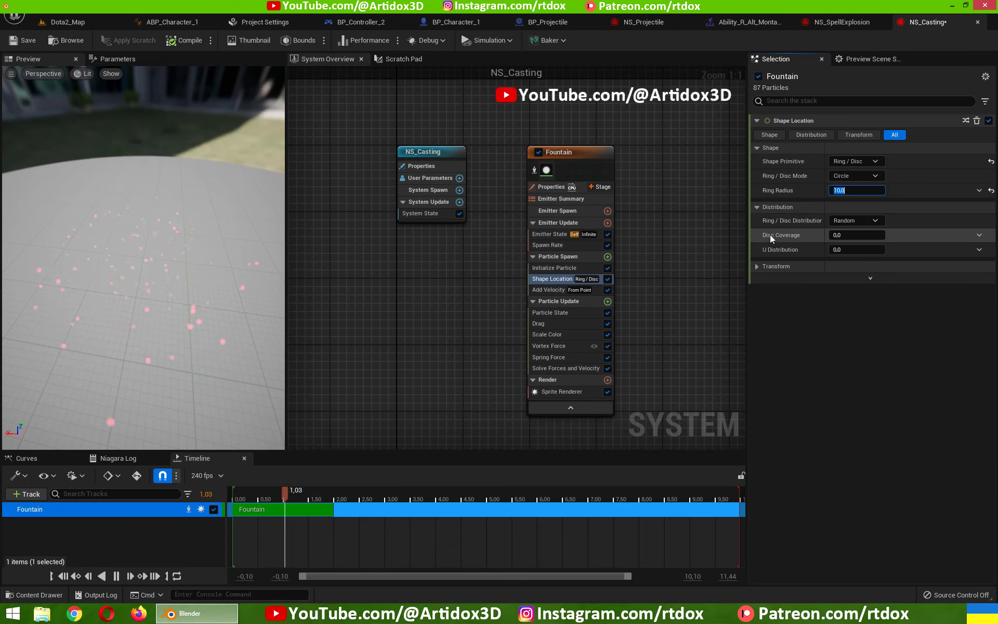
- Give Add Velocity a random speed of 400 to 500, then return to BP_Character_1
click(553, 290)
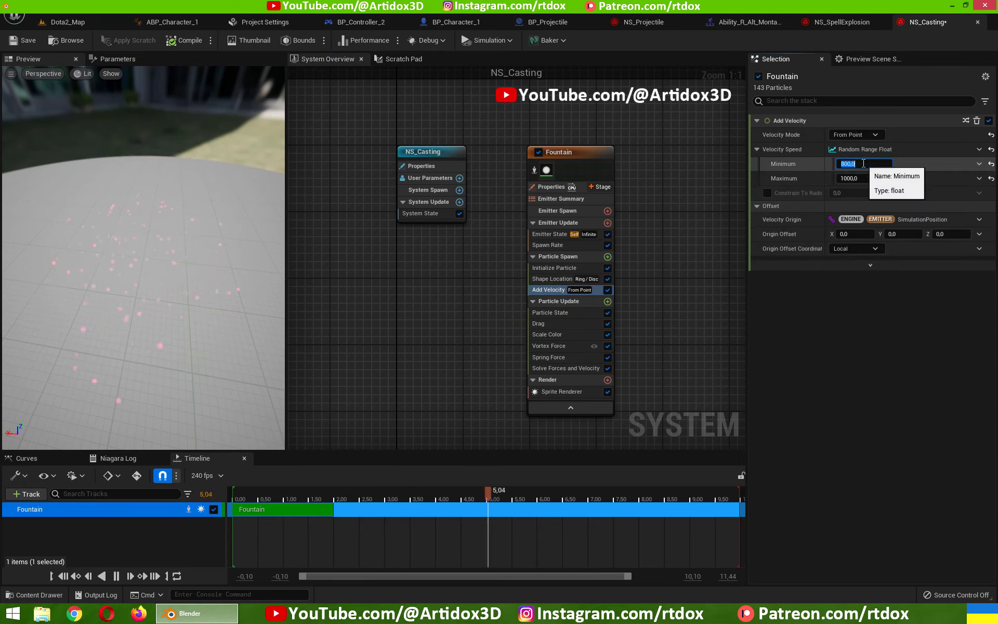
text(400)
click(869, 178)
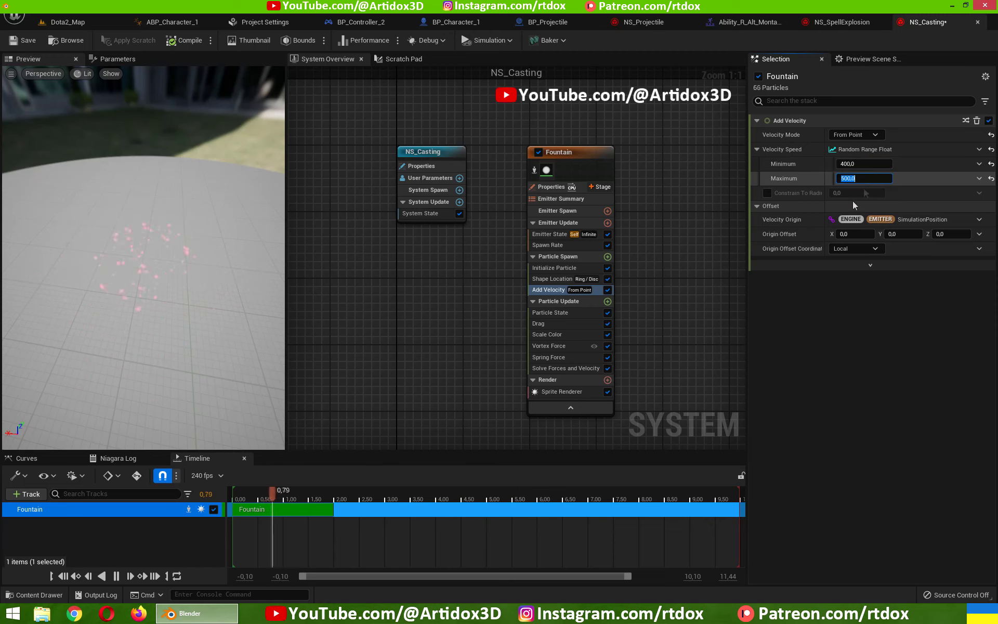
click(456, 22)
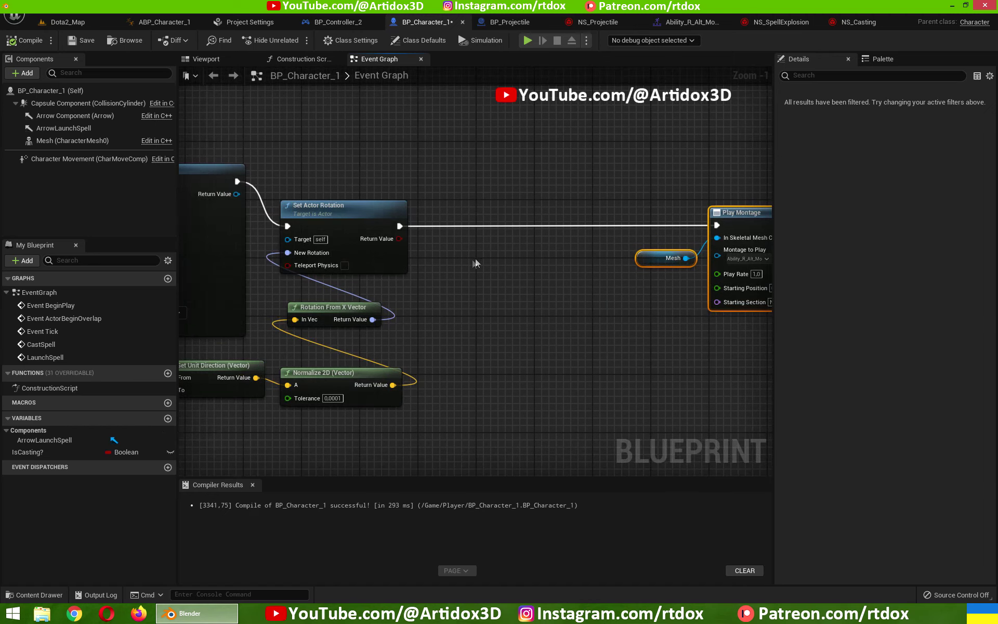
- Add a Spawn System at Location node after Set Actor Rotation, using NS_Casting as its template
drag(399, 226, 454, 201)
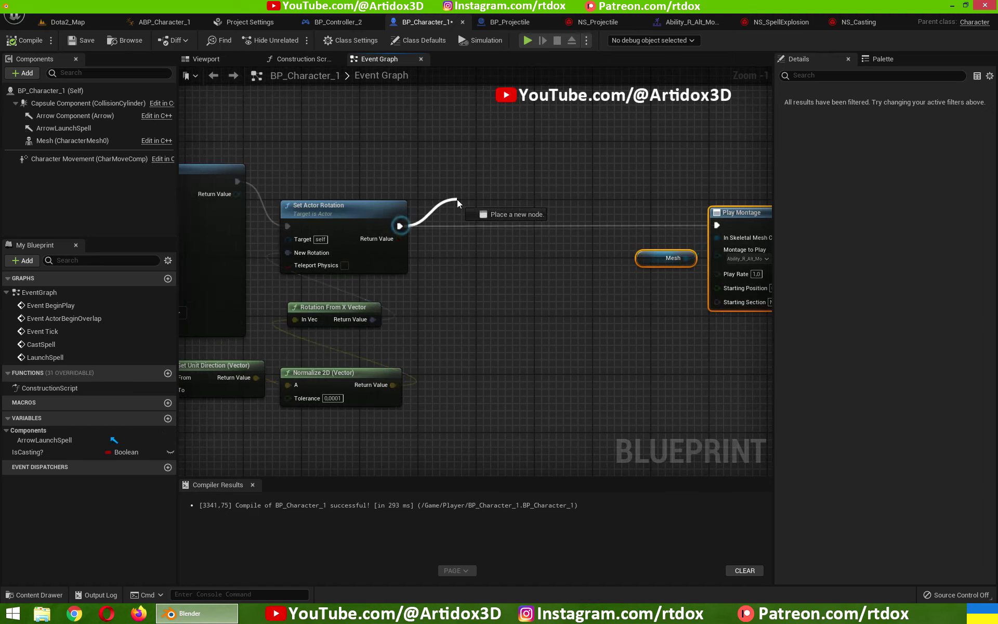
text(spawns)
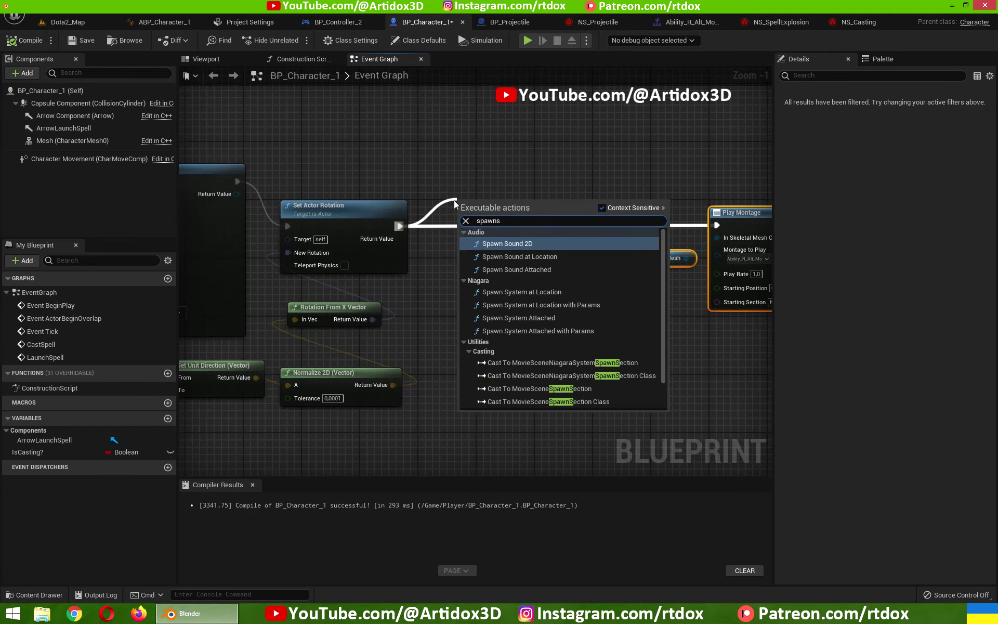
click(519, 292)
click(487, 246)
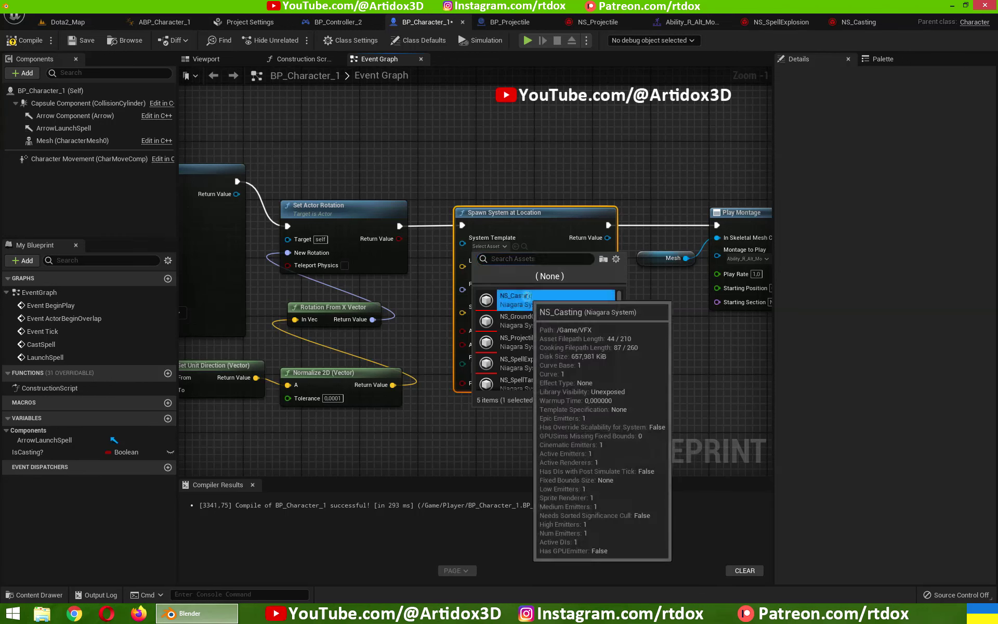
click(486, 290)
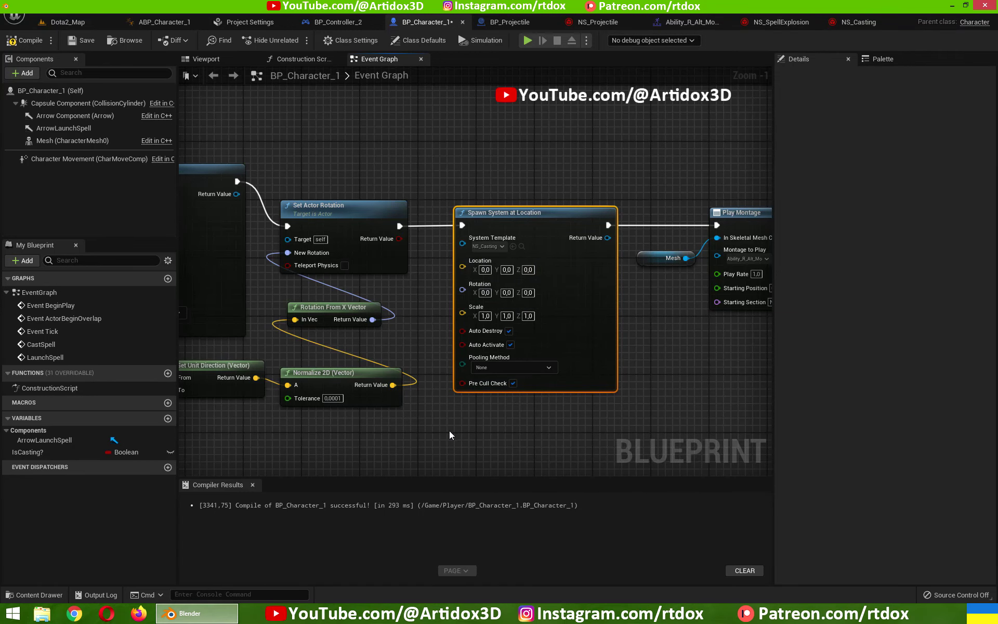
mouse_move(441, 424)
right_down()
mouse_move(665, 400)
mouse_move(250, 458)
right_up()
- Promote the spawn node's Return Value to a variable and wire its SET node before Play Montage
right_click(429, 256)
click(468, 291)
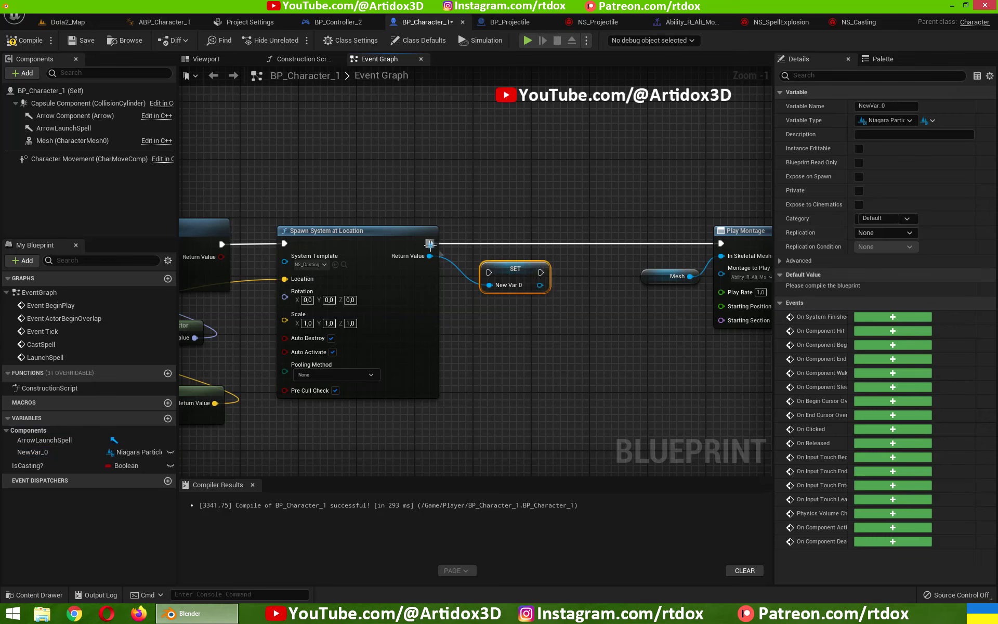
mouse_move(508, 268)
mouse_down()
mouse_move(508, 239)
mouse_move(721, 243)
mouse_up()
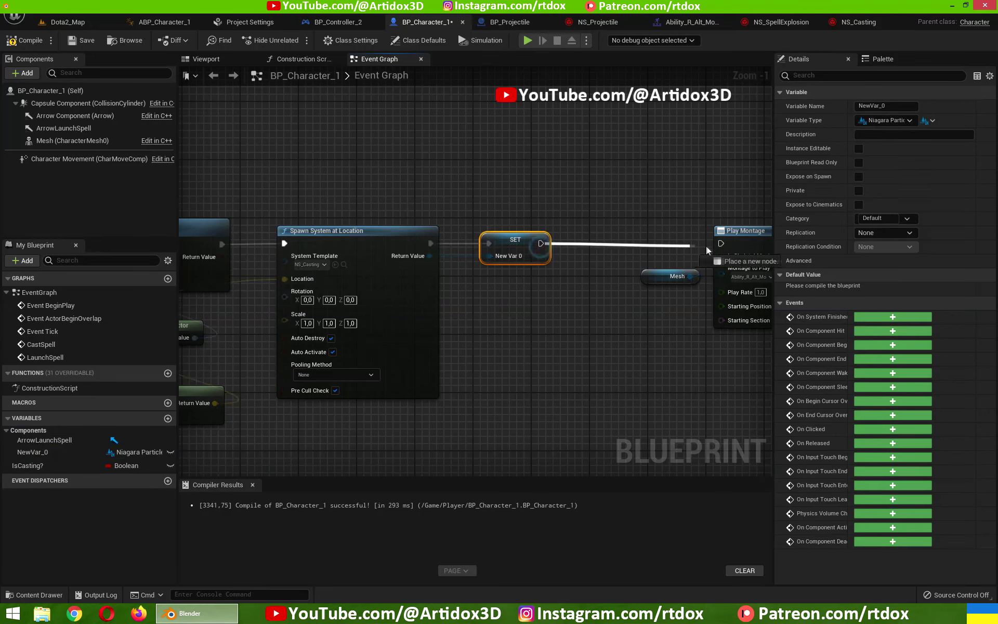
- Rename the new variable to 'VFX Casting'
click(869, 106)
text(VFX Casting)
key(Return)
drag(515, 239, 503, 233)
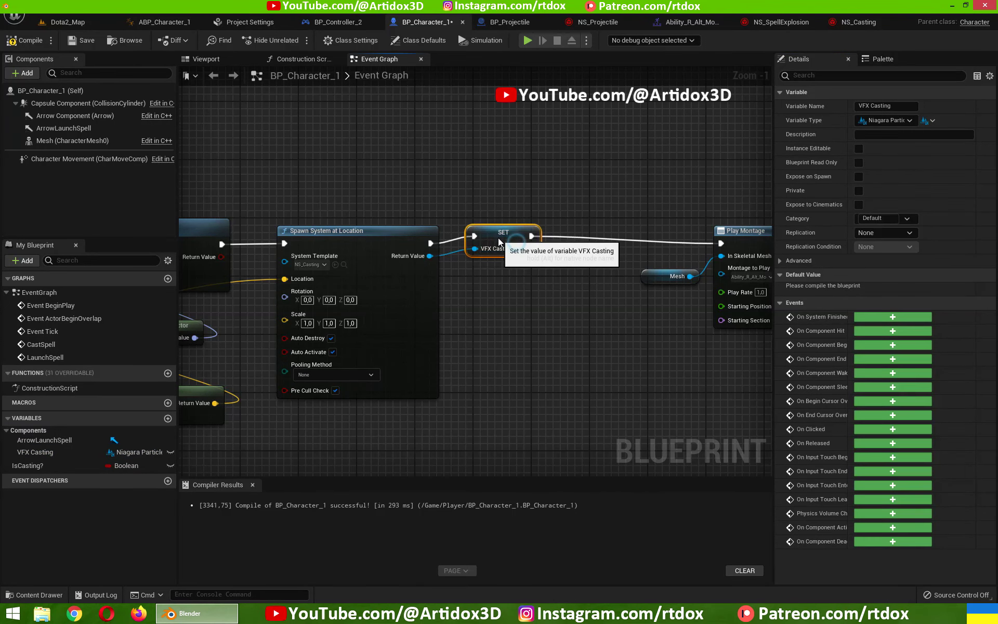
right_drag(674, 242, 435, 173)
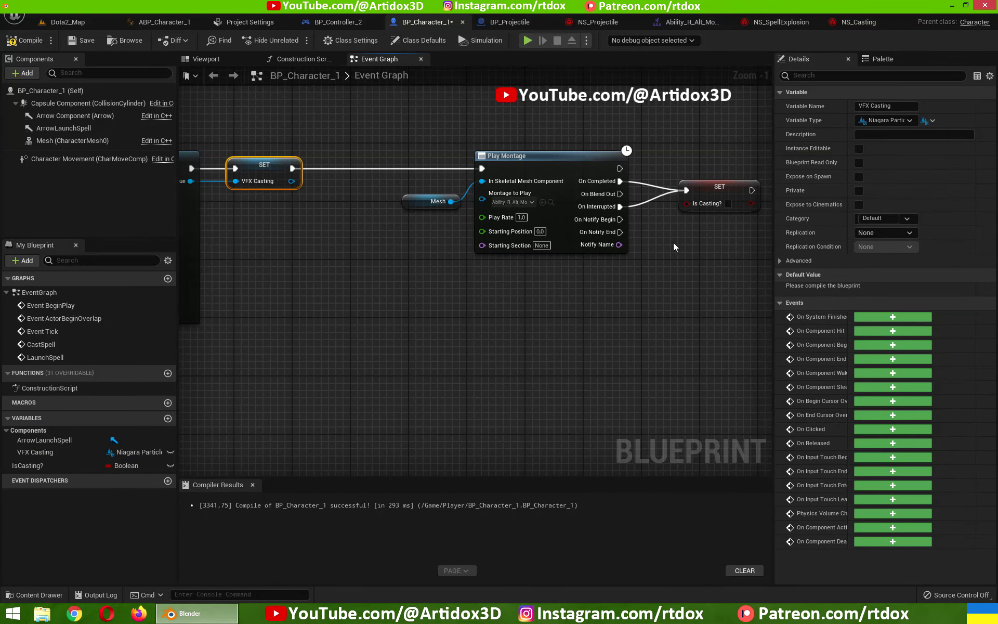
drag(690, 215, 713, 253)
right_drag(713, 248, 217, 398)
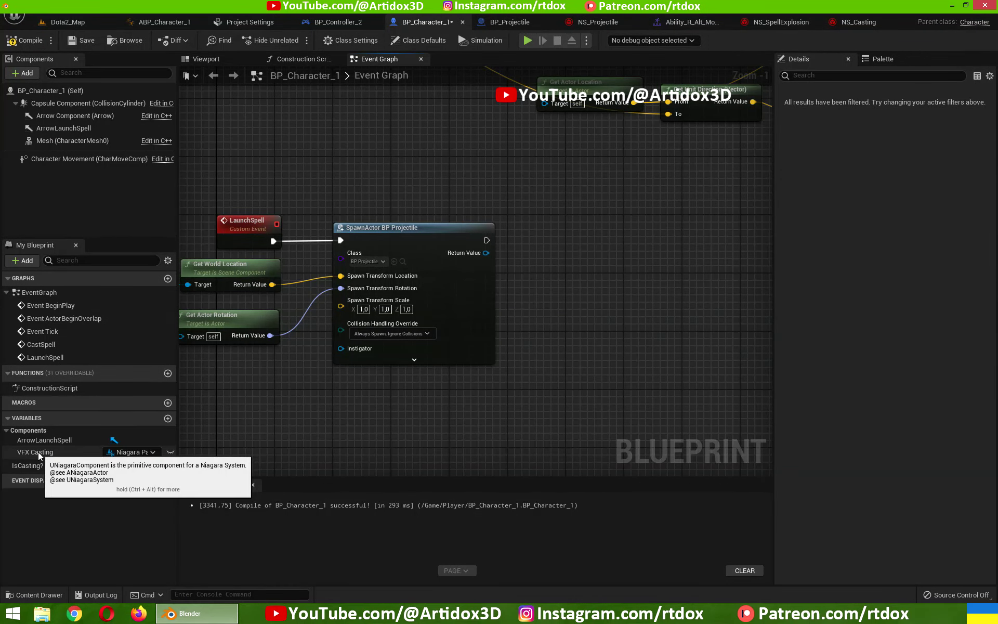
- Destroy the VFX Casting component with a Destroy Component node after SpawnActor in LaunchSpell
mouse_move(39, 451)
mouse_down()
mouse_move(515, 339)
mouse_move(540, 294)
mouse_move(647, 267)
mouse_up()
click(566, 313)
text(dest)
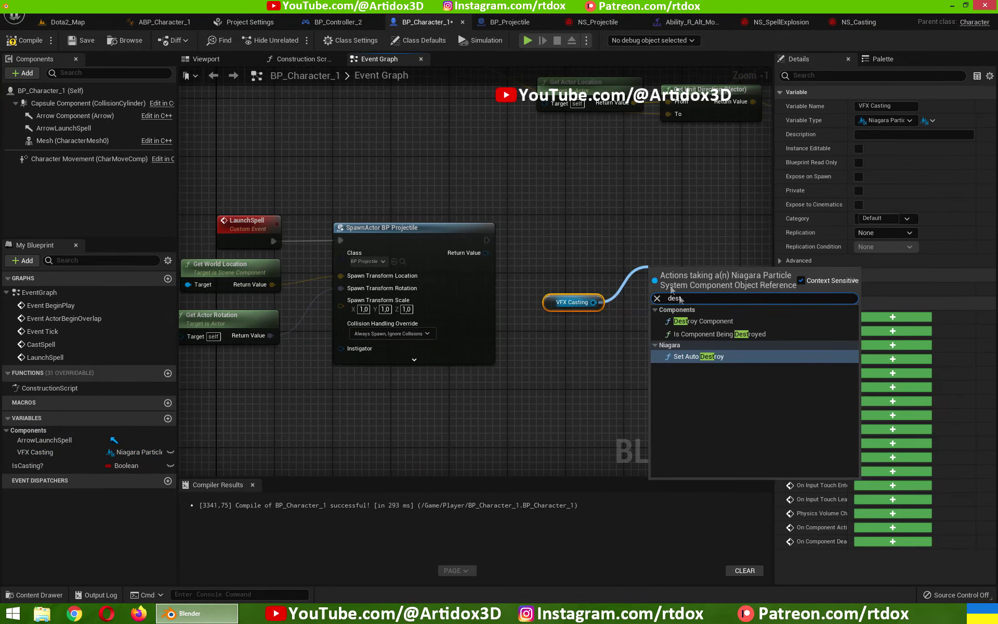
click(703, 321)
drag(486, 241, 615, 240)
click(571, 302)
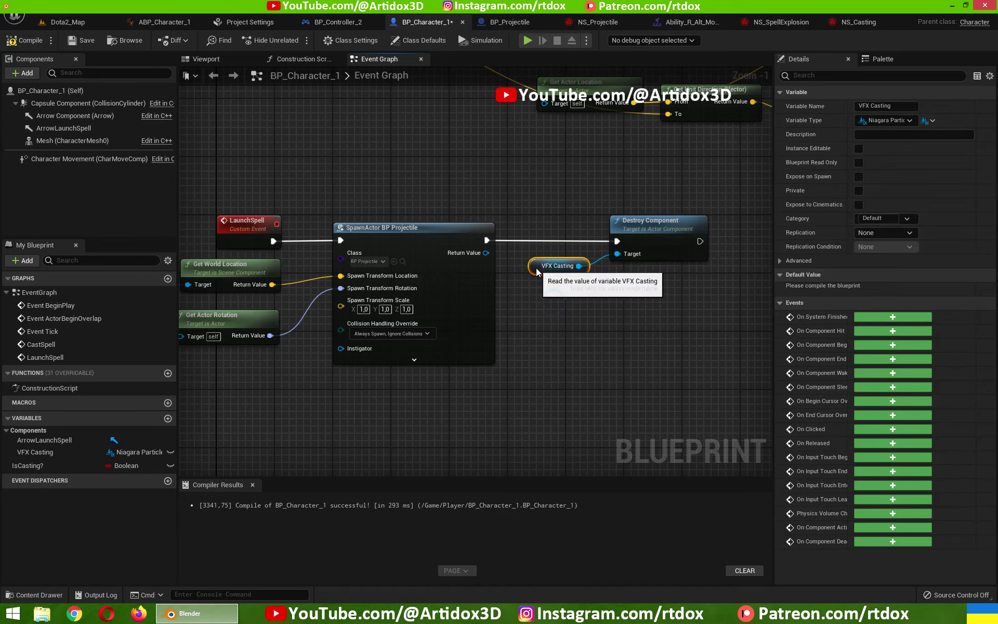
right_drag(646, 306, 480, 308)
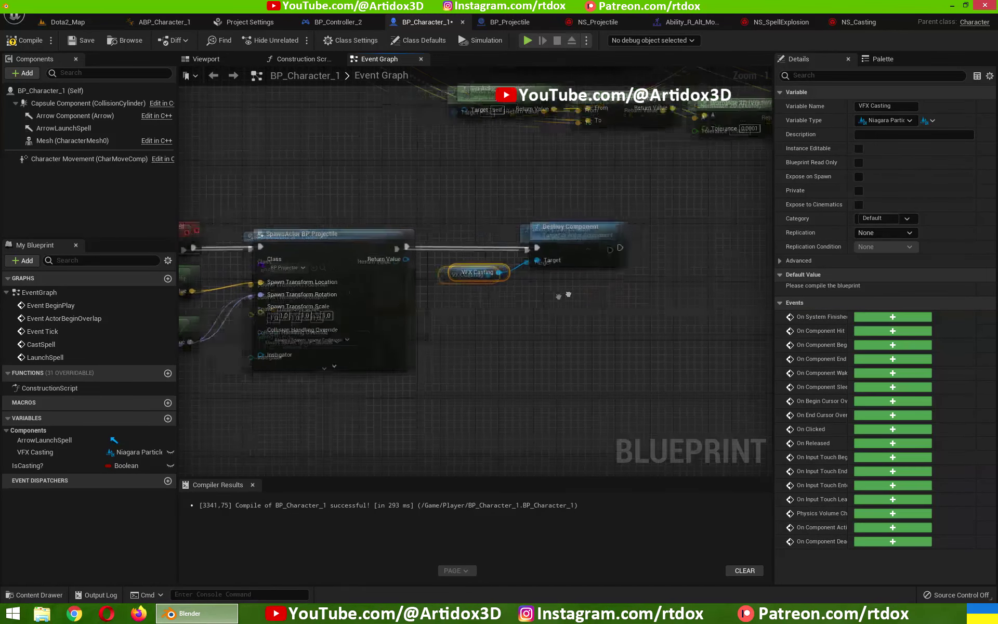
- Add a Set IsCasting? node after Destroy Component, compile, and go back to Dota2_Map
click(32, 465)
drag(393, 379, 593, 270)
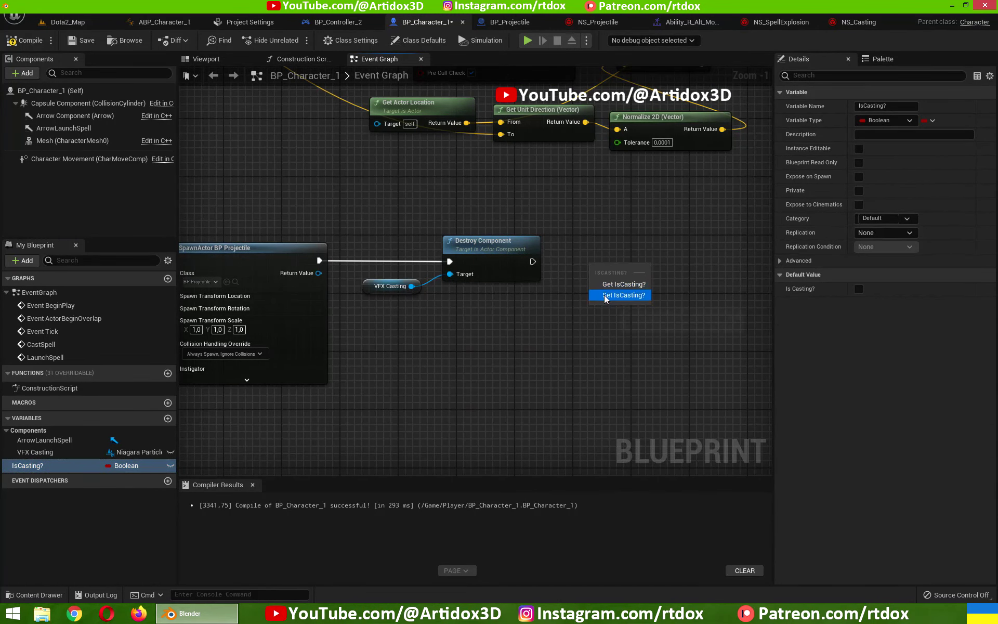
click(613, 295)
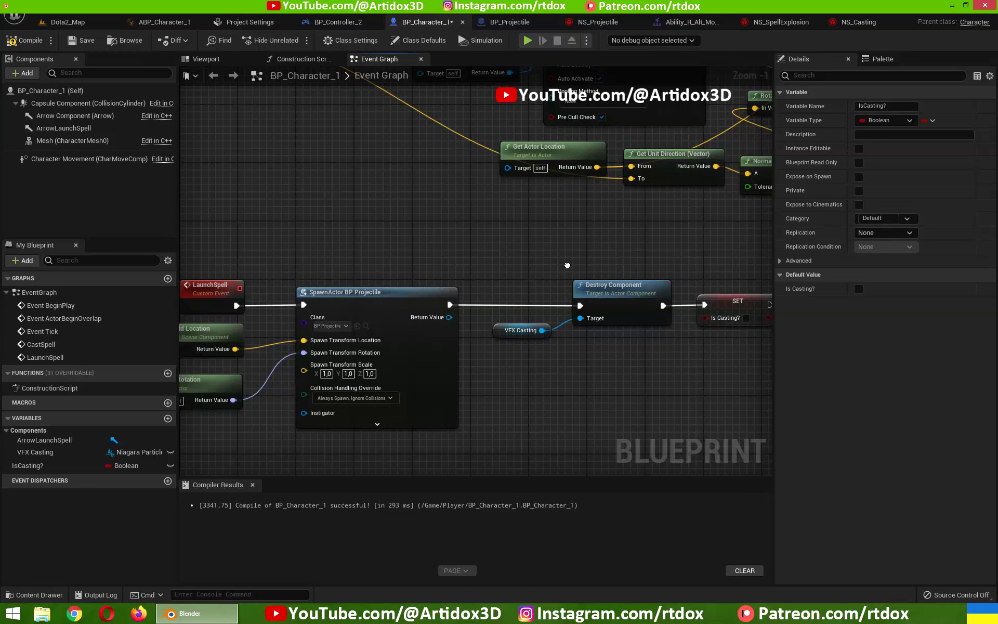
right_drag(435, 221, 624, 229)
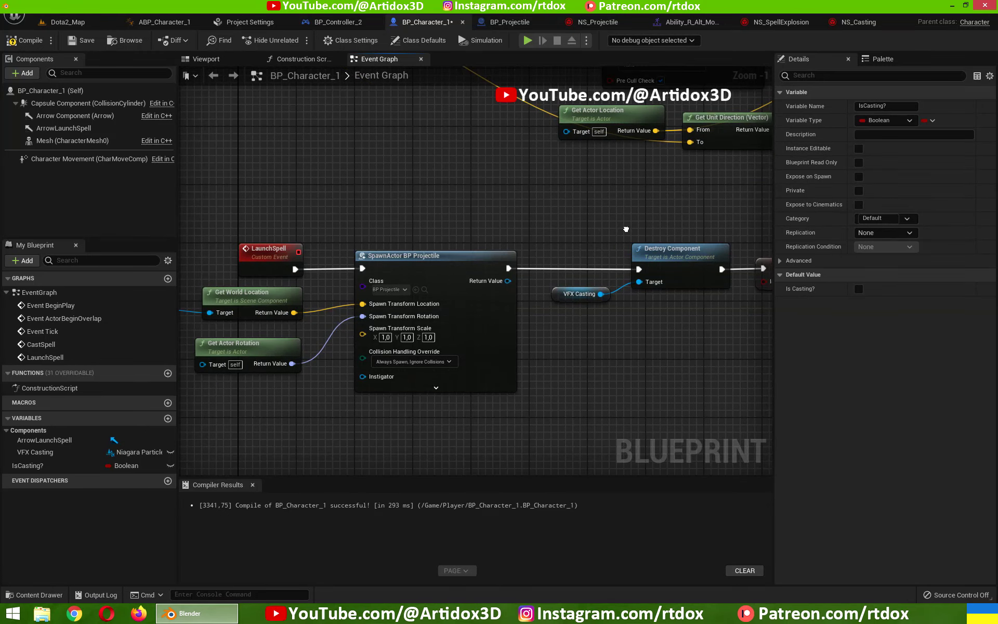
click(26, 35)
click(68, 22)
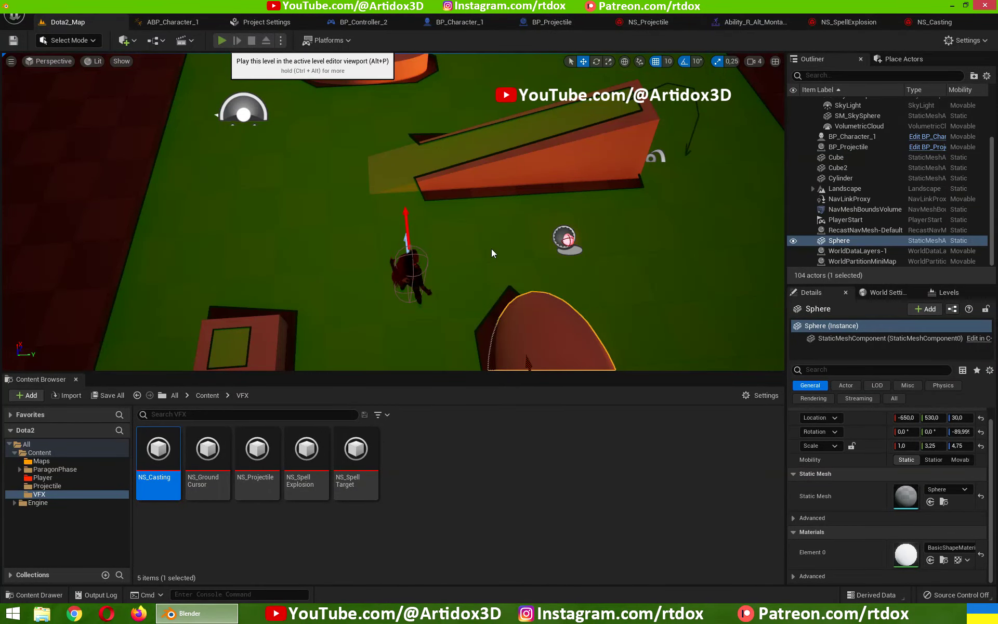
key(alt+p)
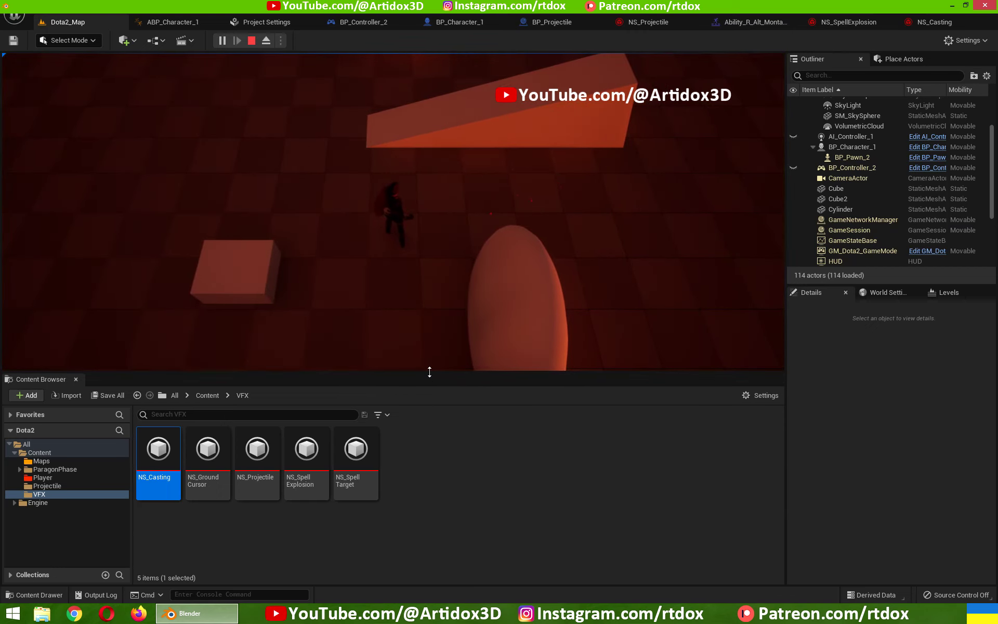
drag(429, 372, 430, 478)
click(500, 222)
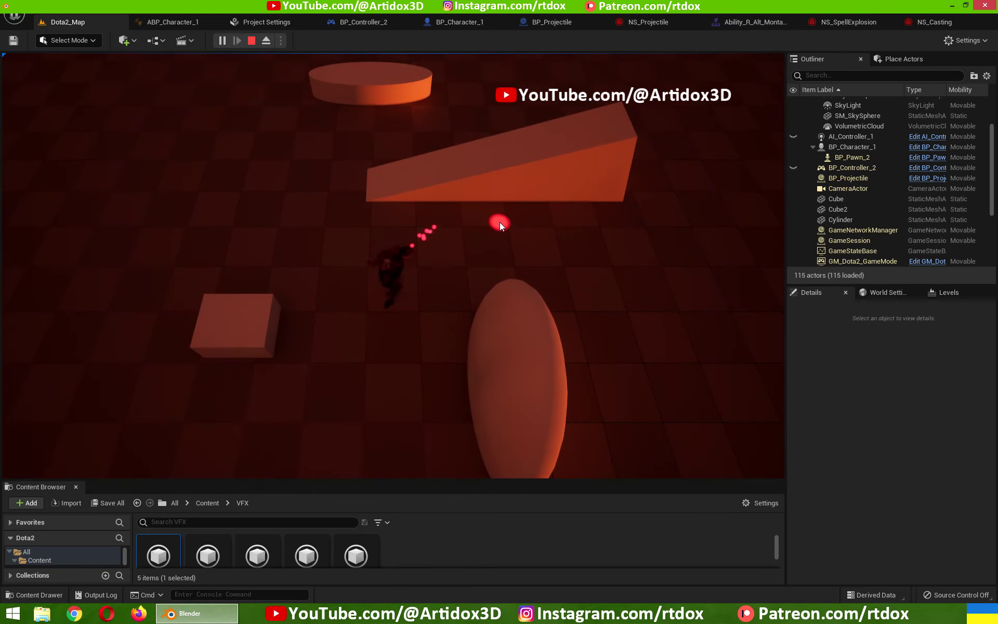
click(609, 254)
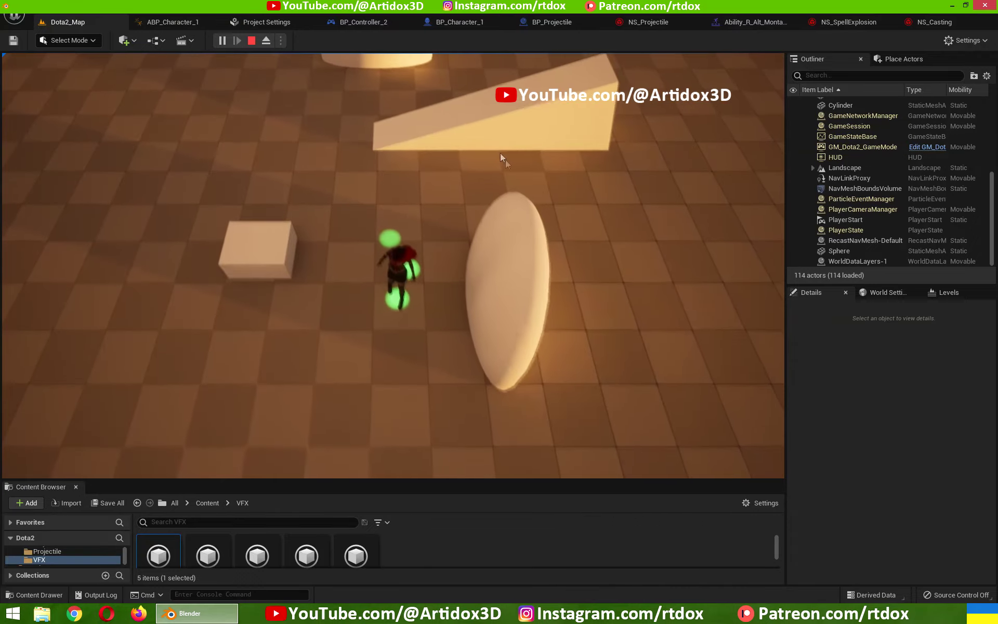
click(500, 153)
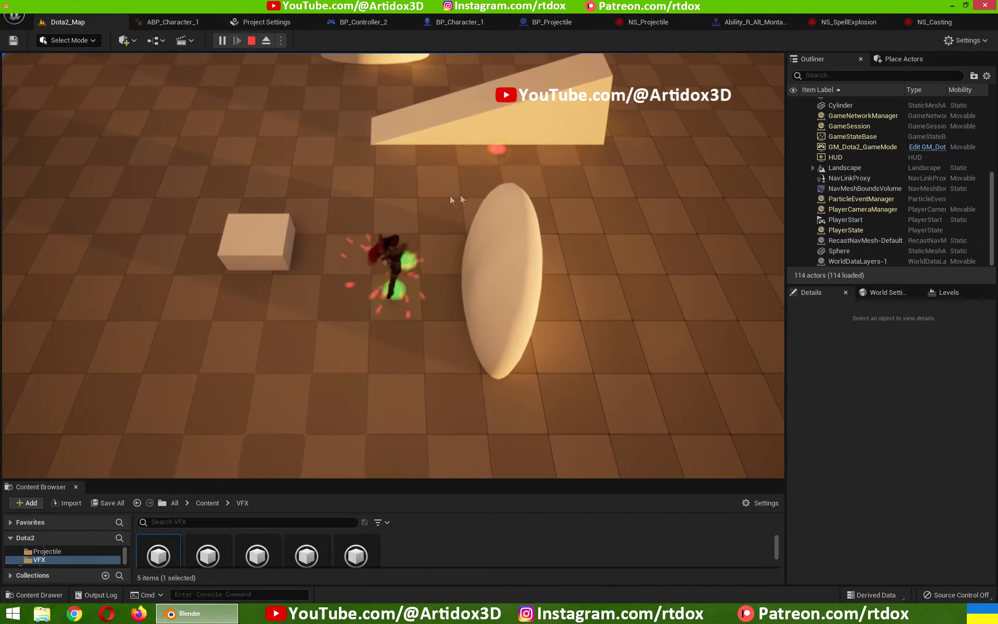
right_click(522, 180)
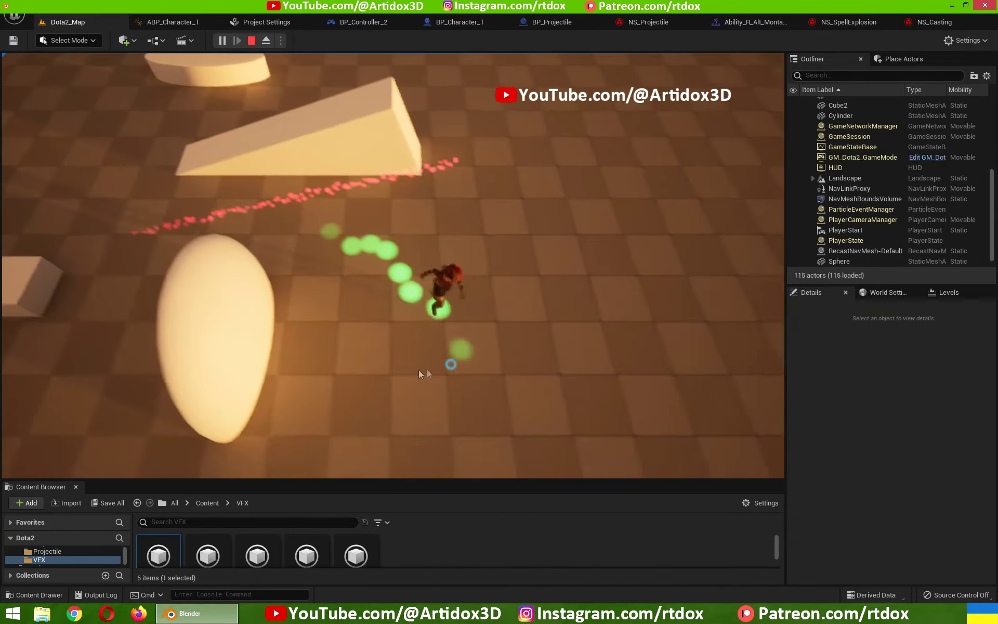
right_click(346, 189)
- Stop the play test and delete the Set Is Casting? node after Destroy Component in BP_Character_1
key(Escape)
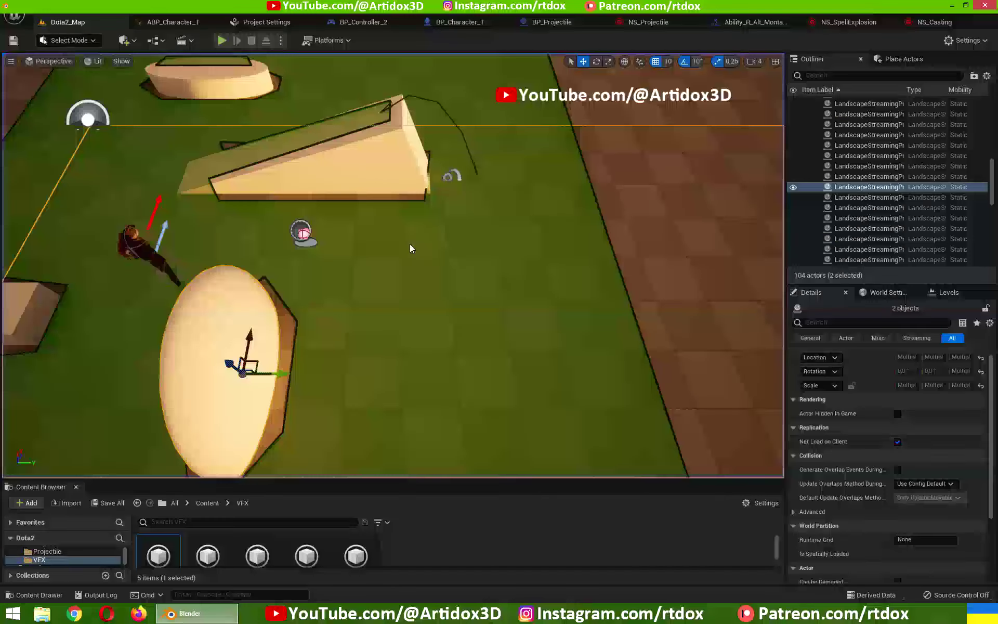
click(455, 26)
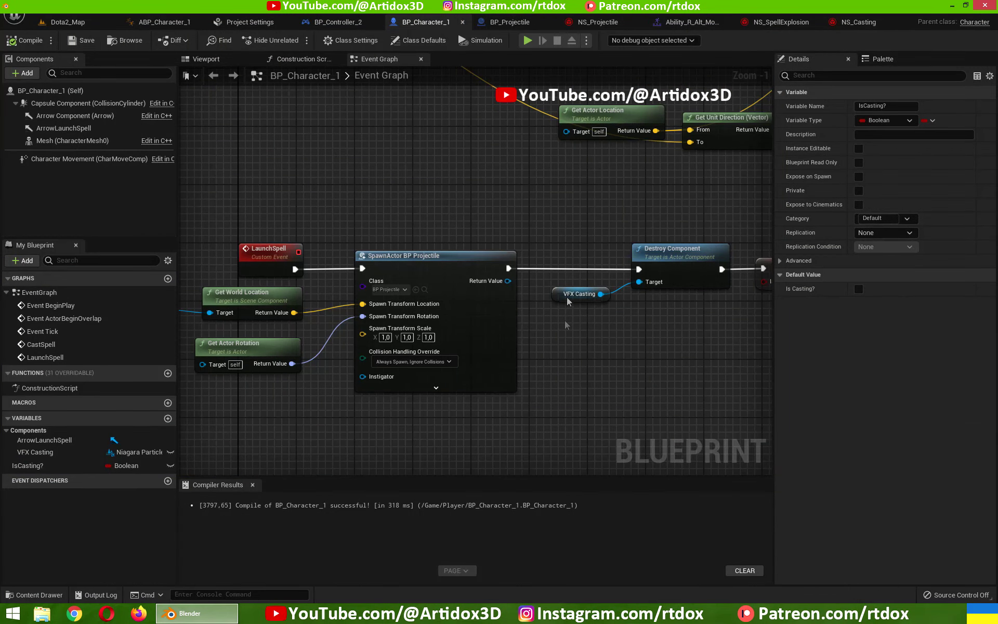
right_drag(465, 192, 420, 286)
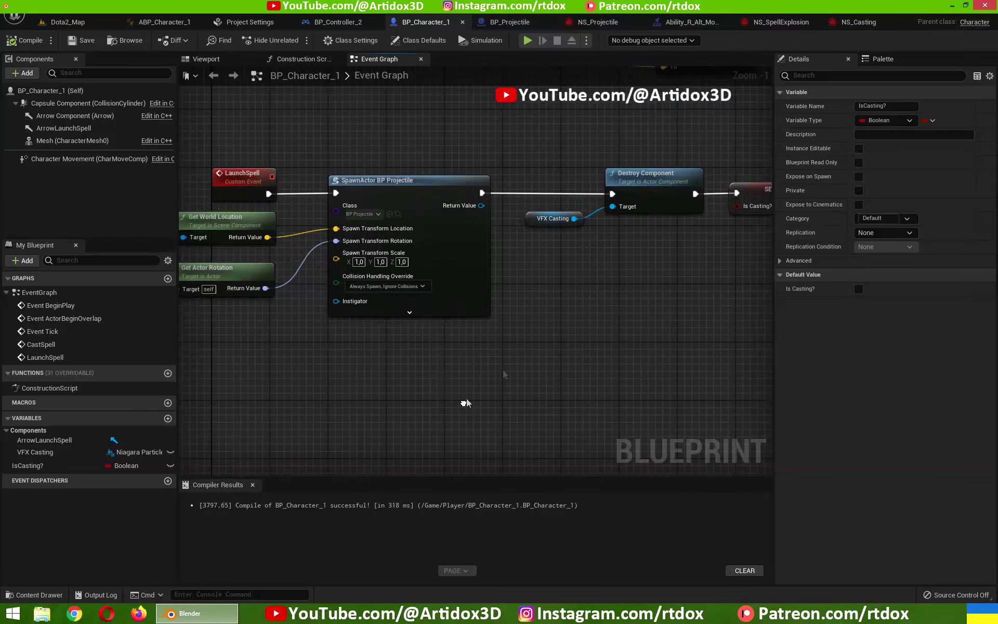
click(559, 198)
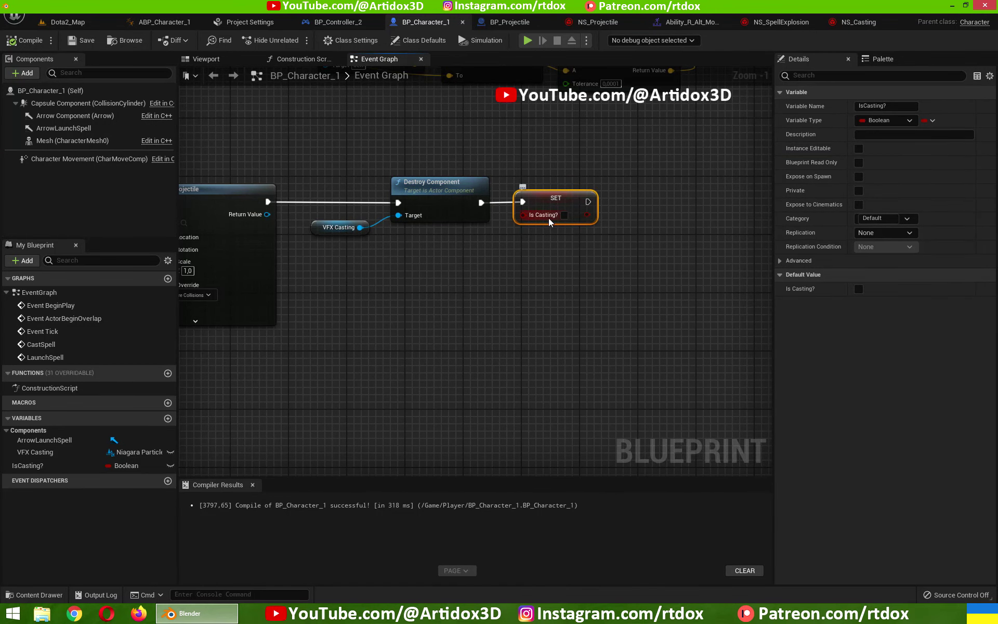
key(Delete)
right_drag(549, 296, 376, 279)
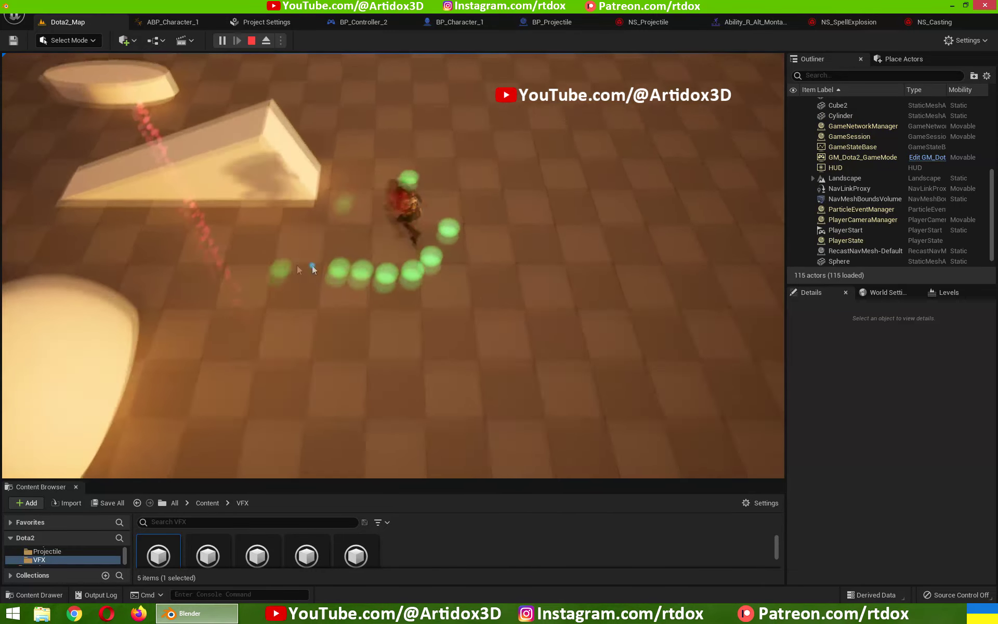
- Move the character around the map and cast the spell with R twice to check the casting effect
click(156, 413)
key(r)
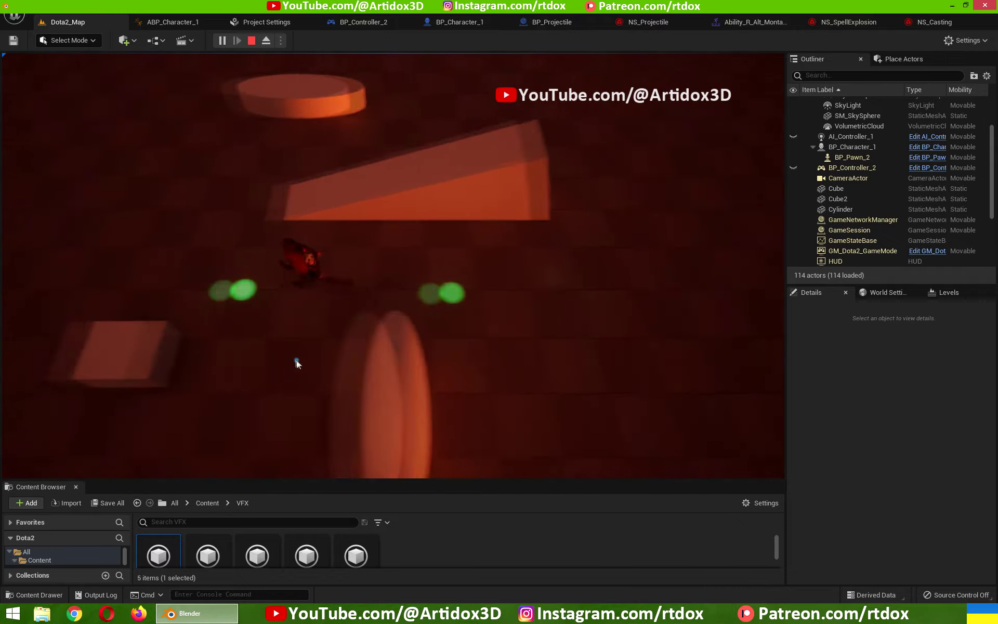
right_click(539, 201)
key(r)
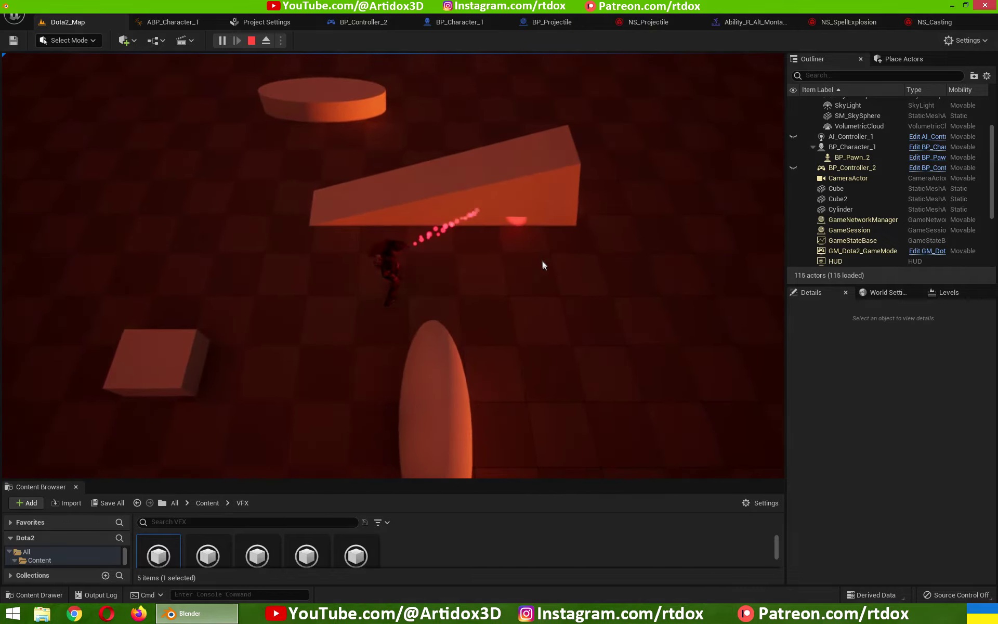